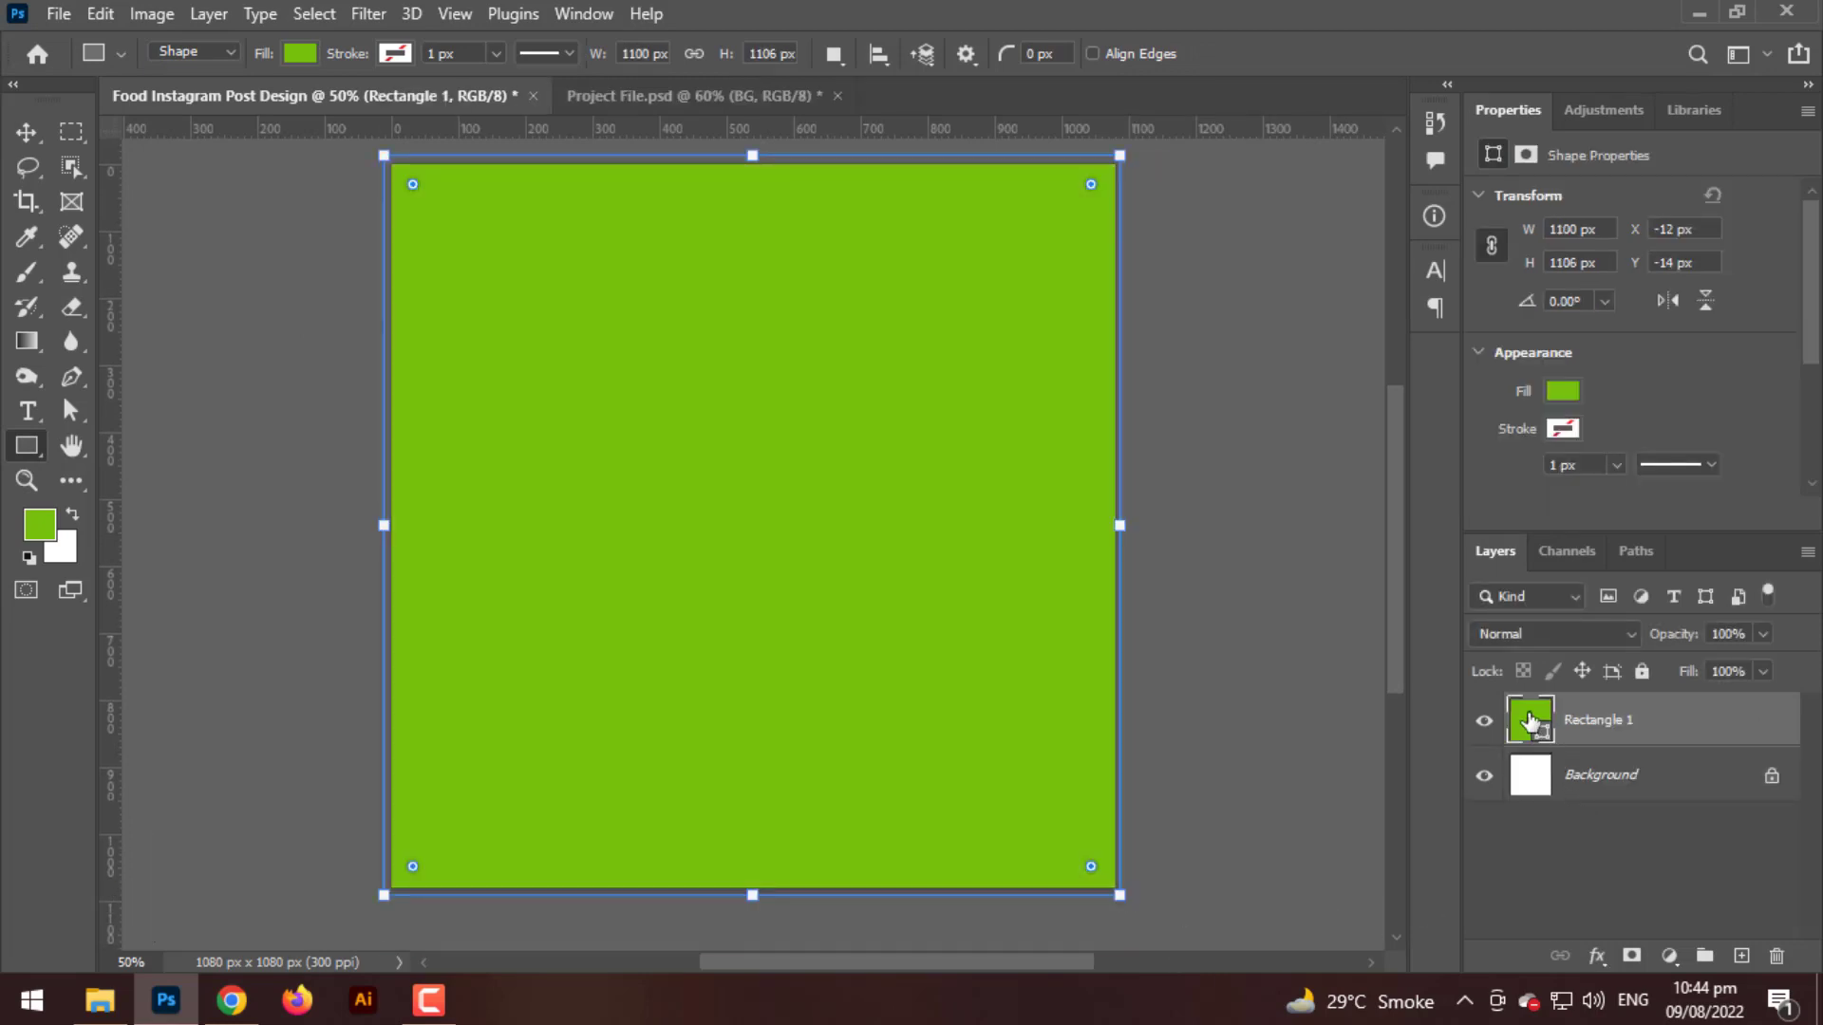
- Fill Rectangle 1 with the near-black gradient preset instead of solid green
double_click(1530, 722)
left_click(1705, 476)
left_click(294, 55)
left_click(237, 105)
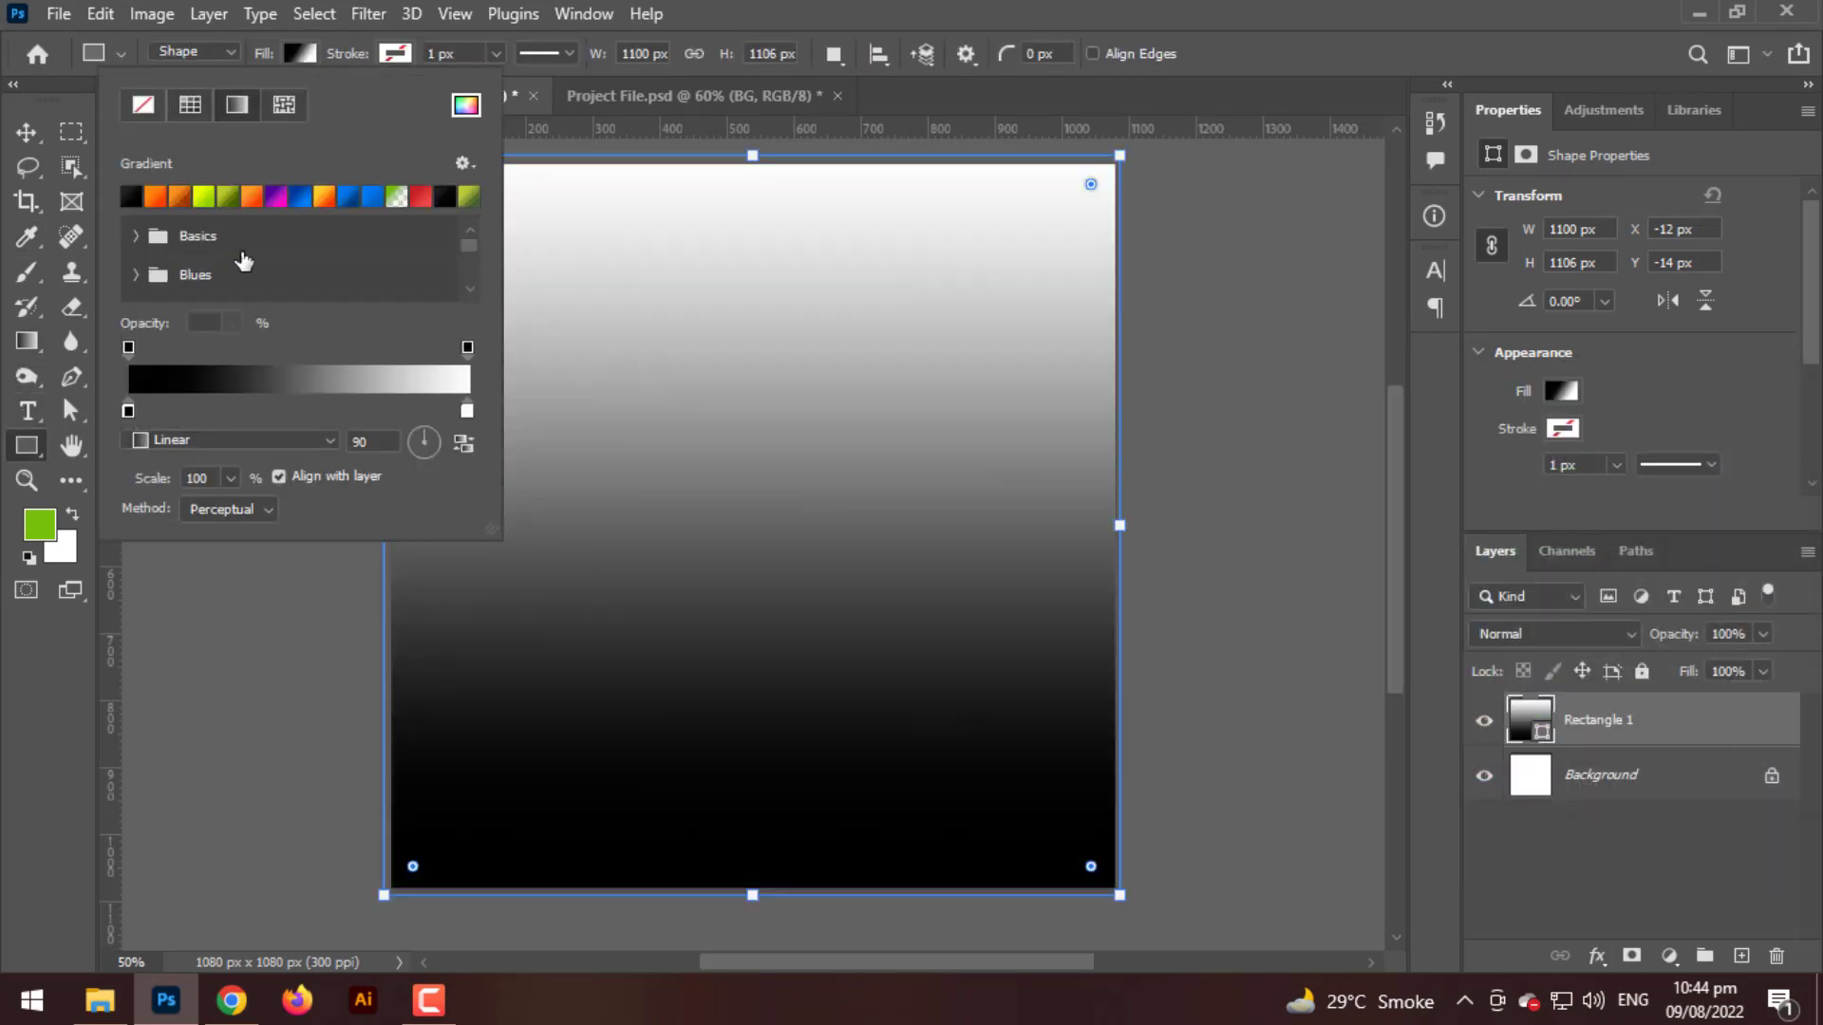
left_click(132, 198)
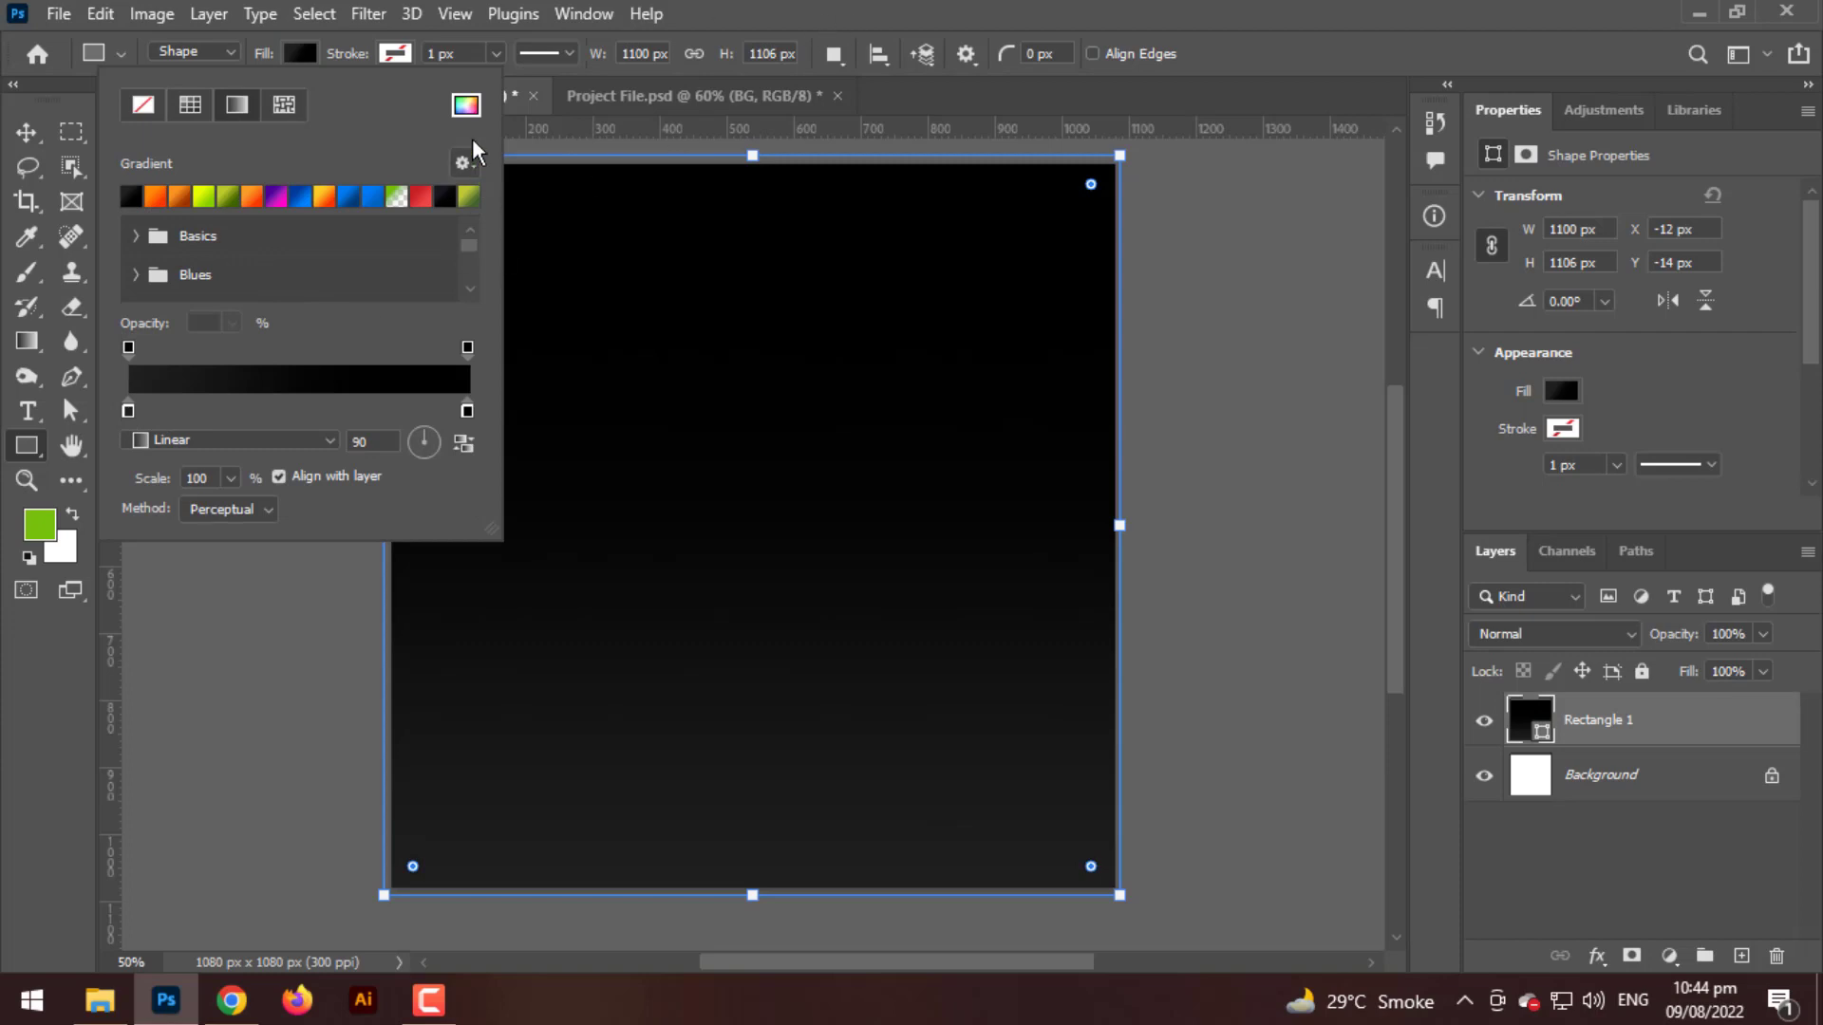
left_click(1202, 2)
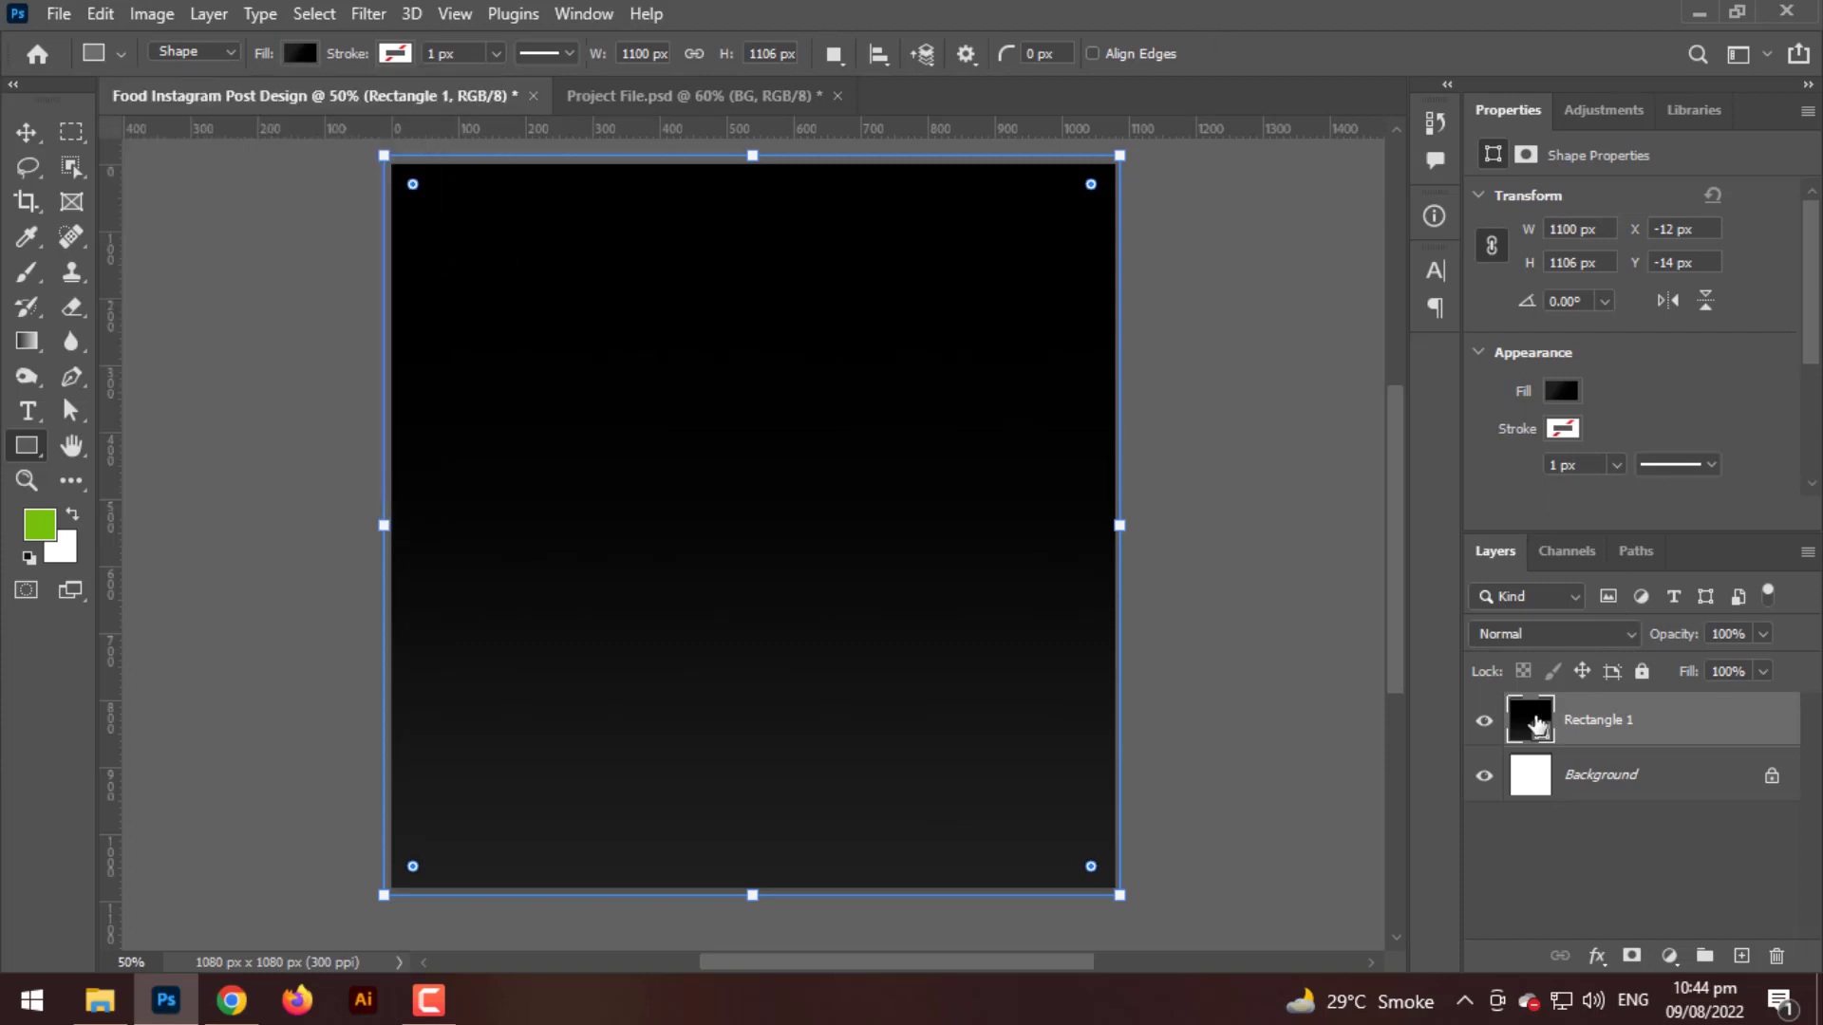
- Edit the rectangle's gradient fill, keeping the near-black preset, and change its style to Radial
double_click(1528, 724)
left_click(1400, 252)
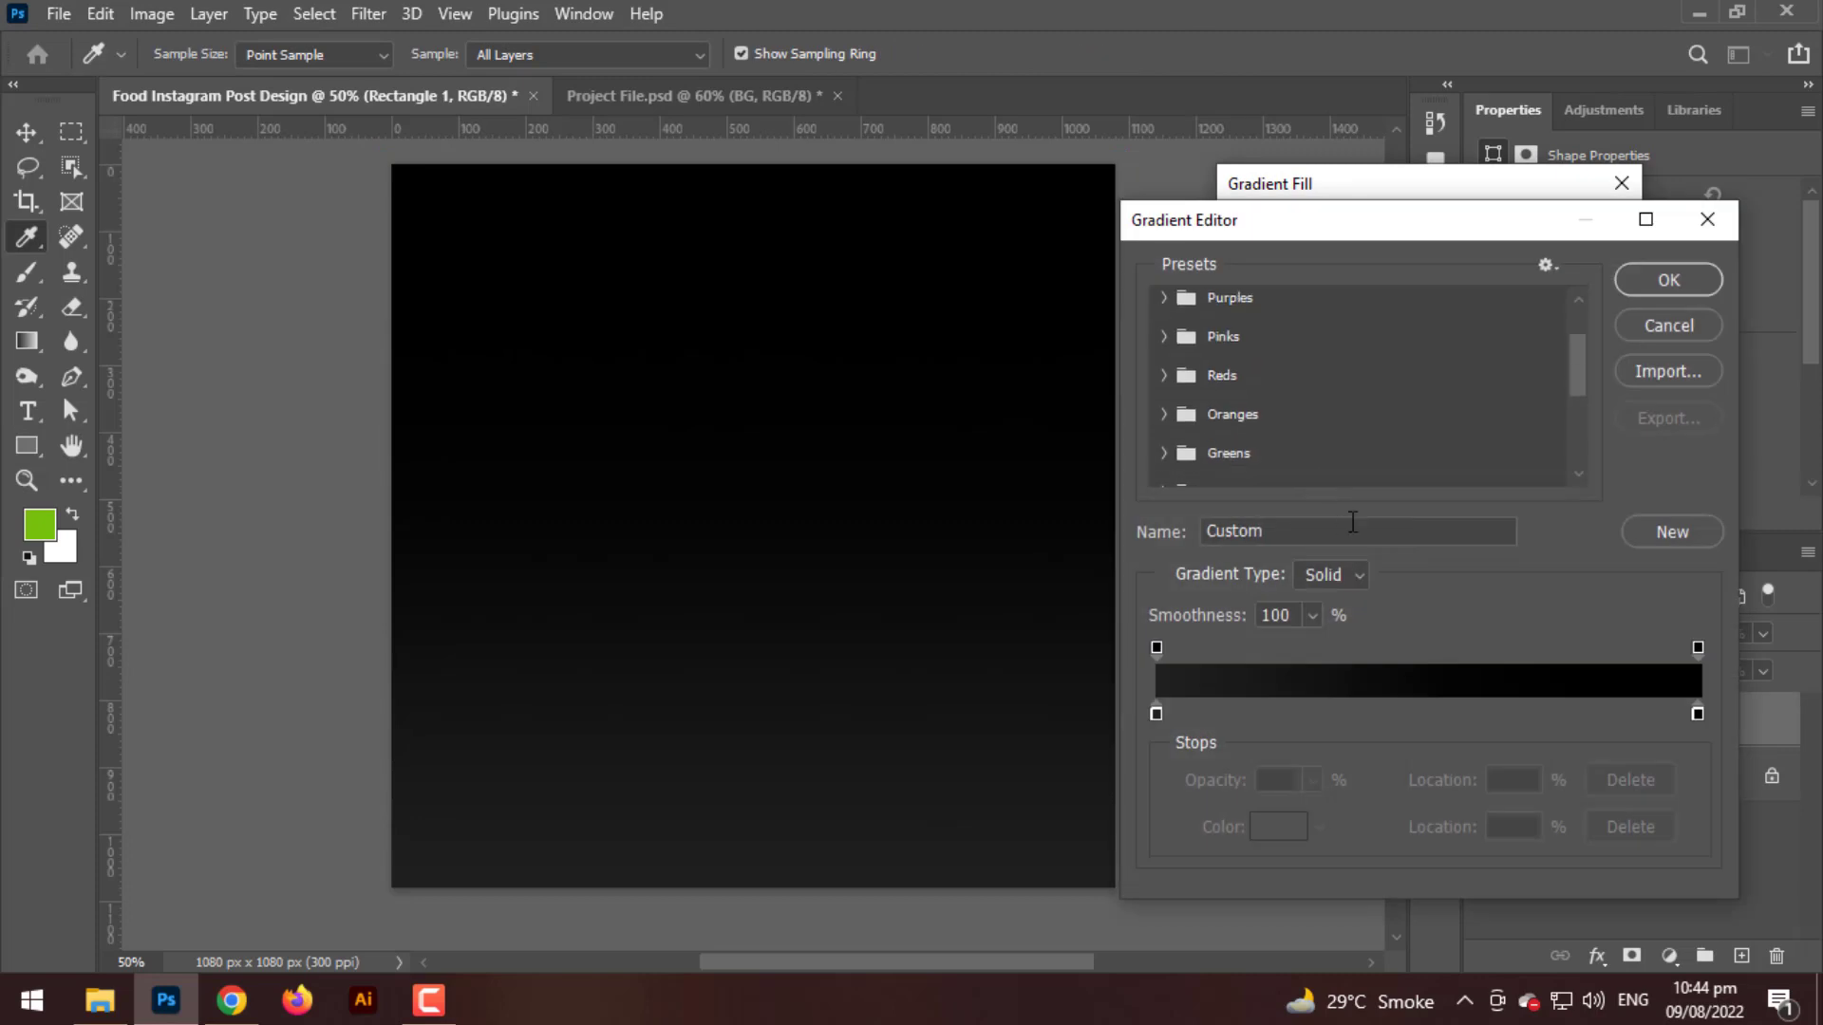
scroll(1323, 447, "down", 8)
left_click(1355, 459)
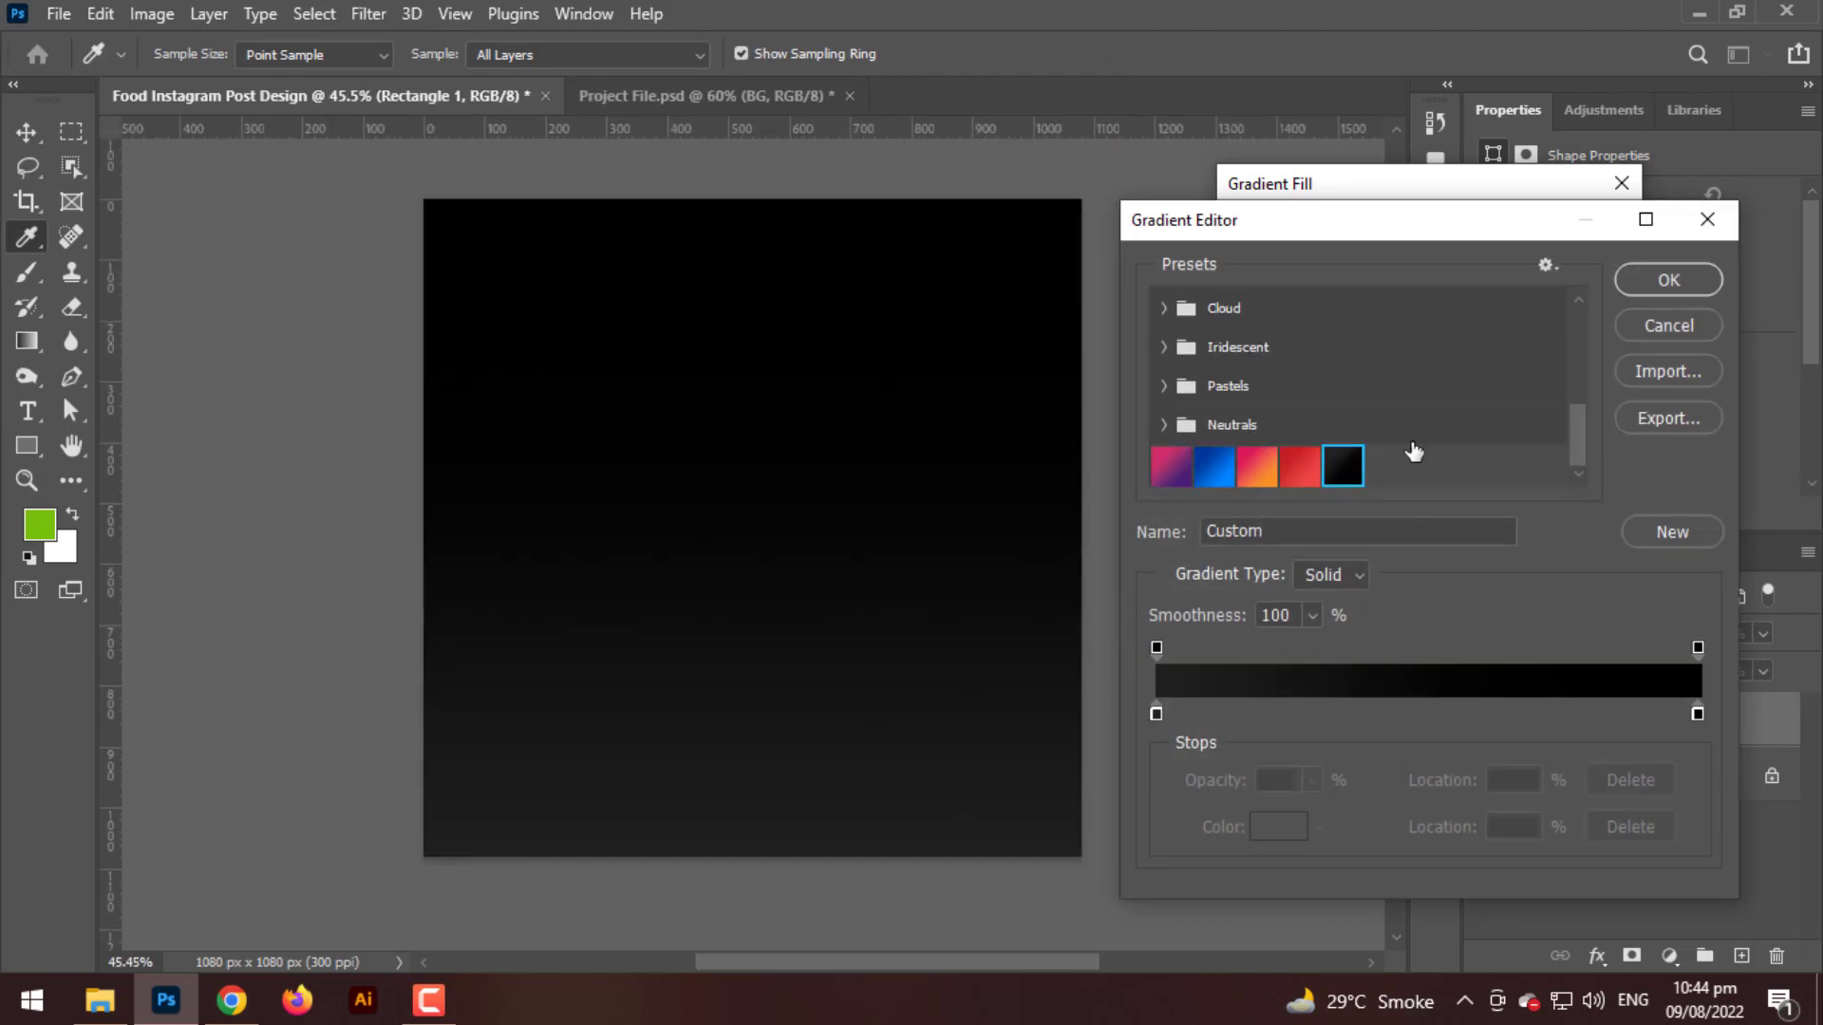
left_click(1676, 277)
left_click(1363, 279)
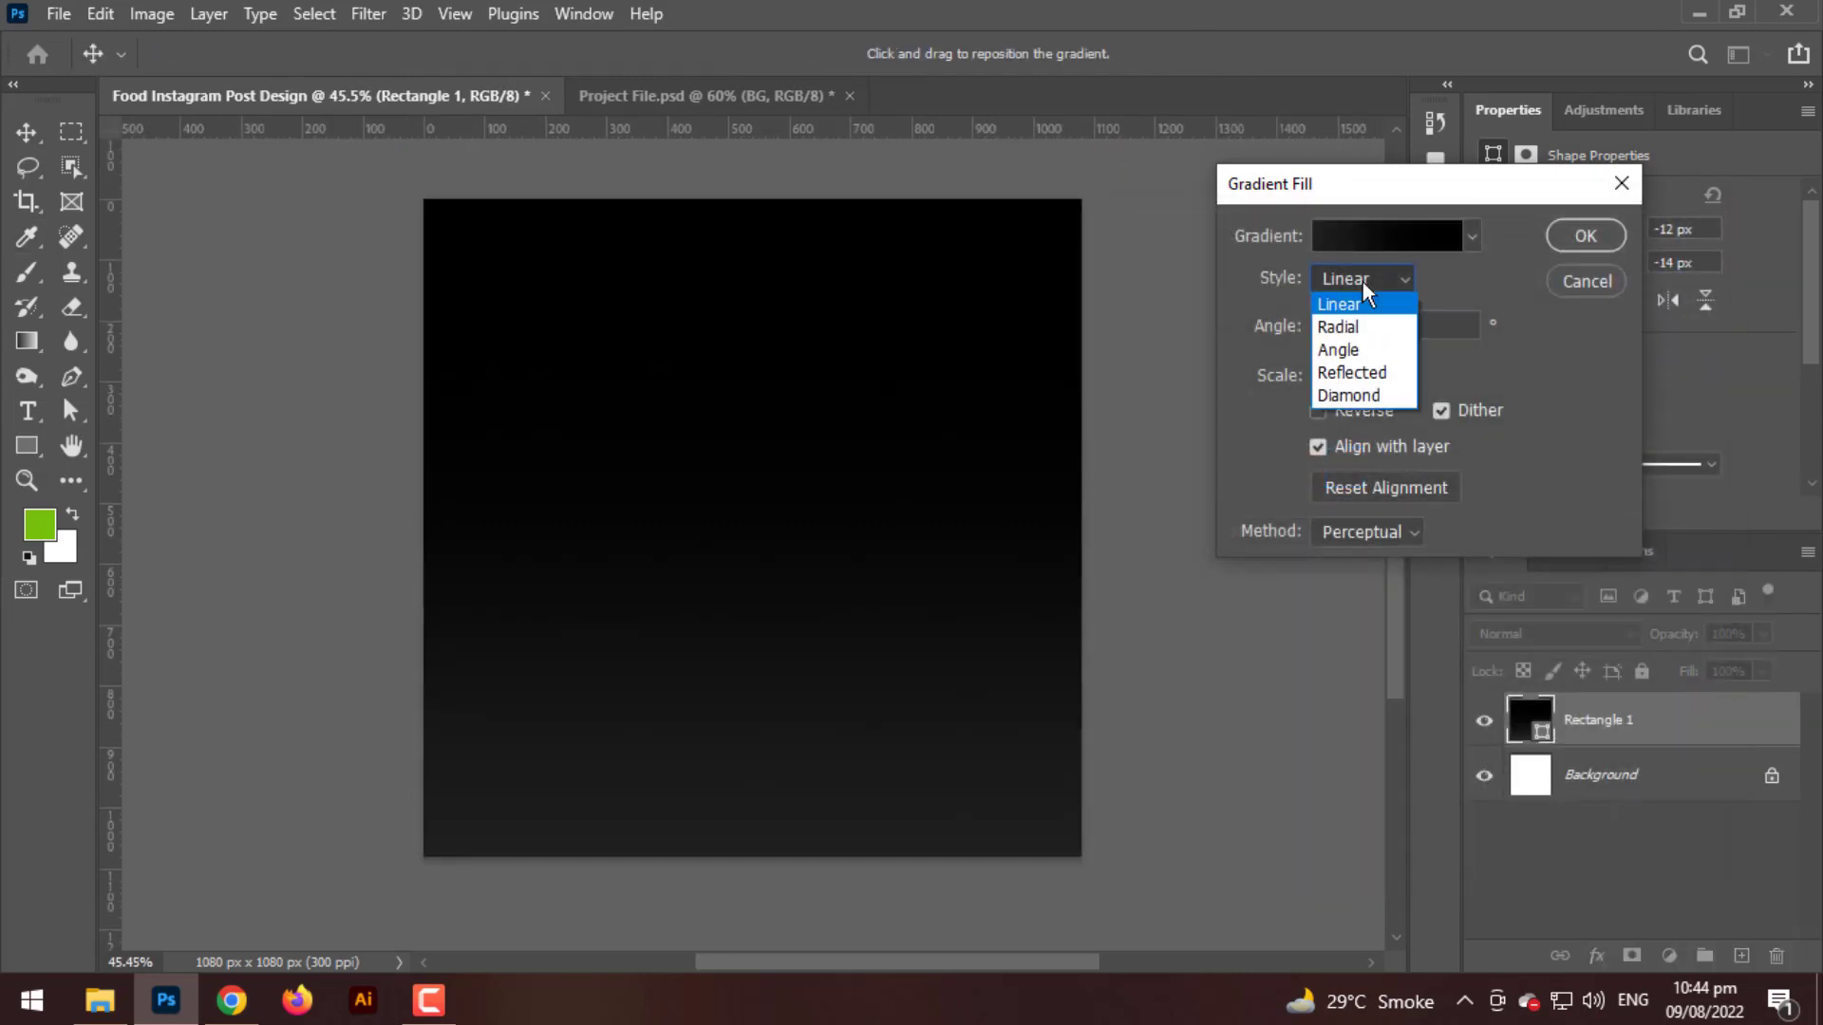
left_click(1333, 333)
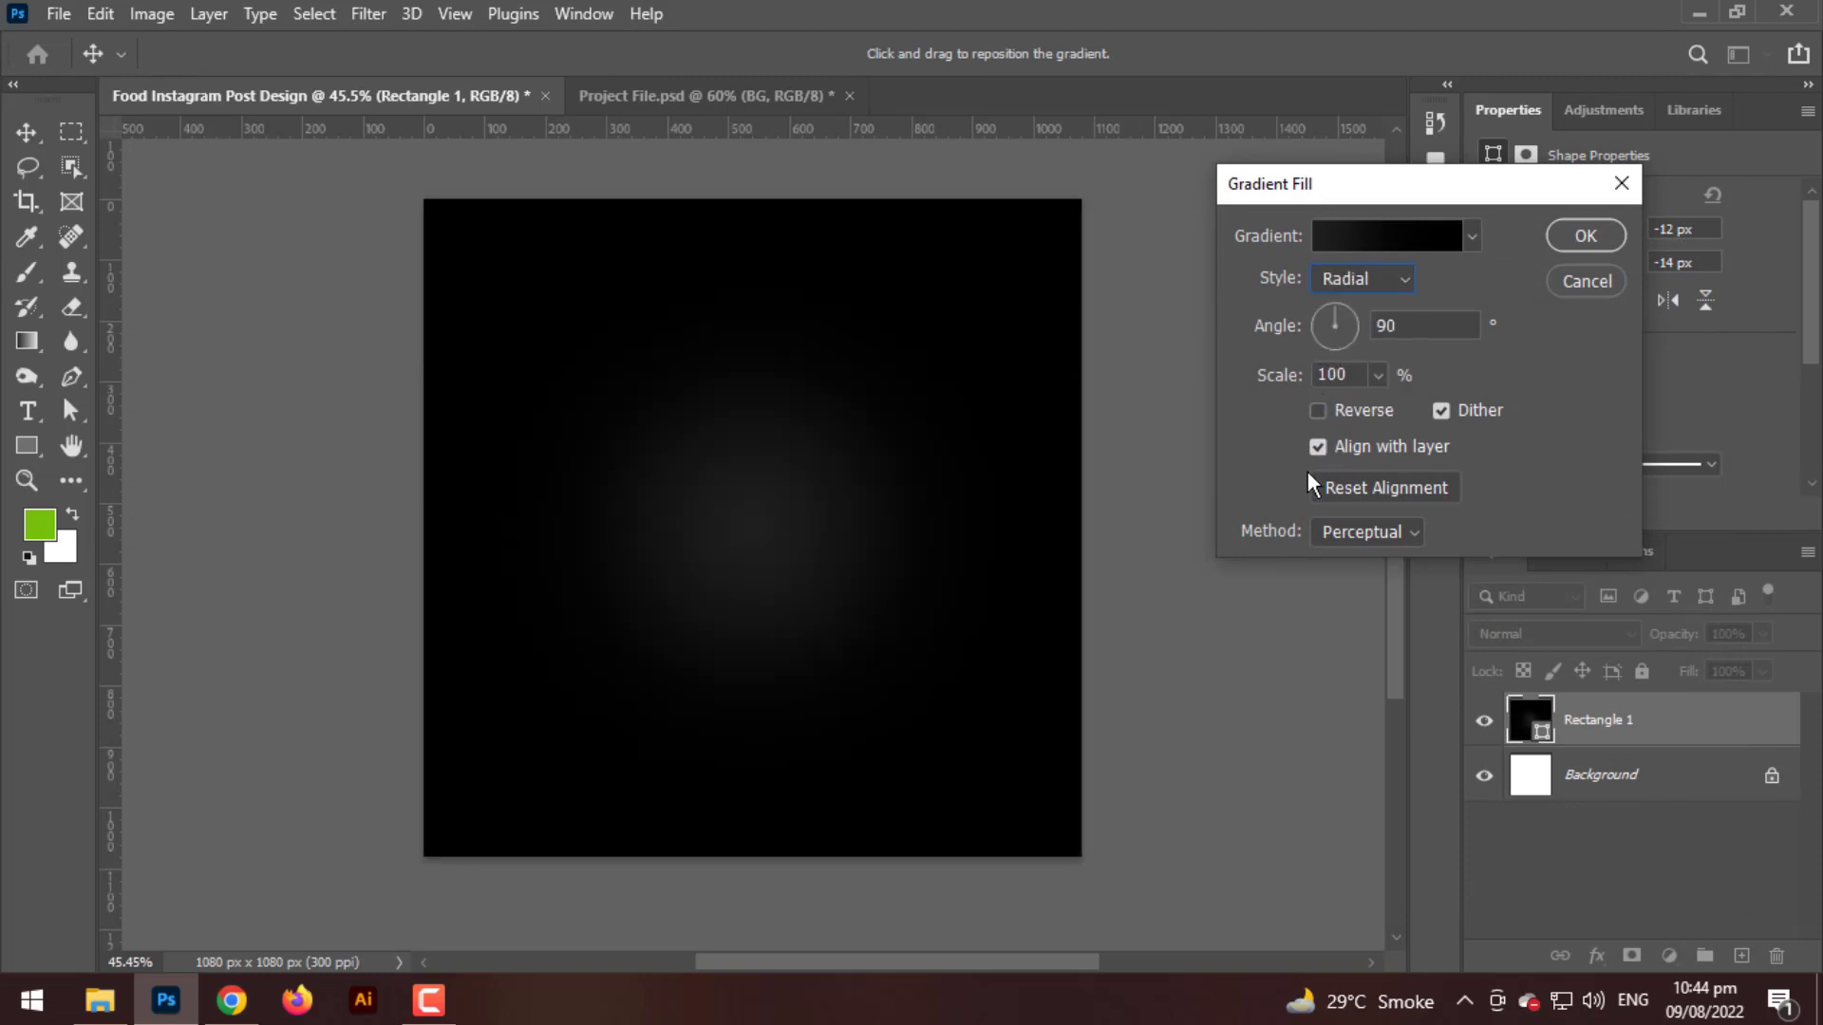
- Set the radial gradient's scale to 177% and apply the fill
left_click(1377, 375)
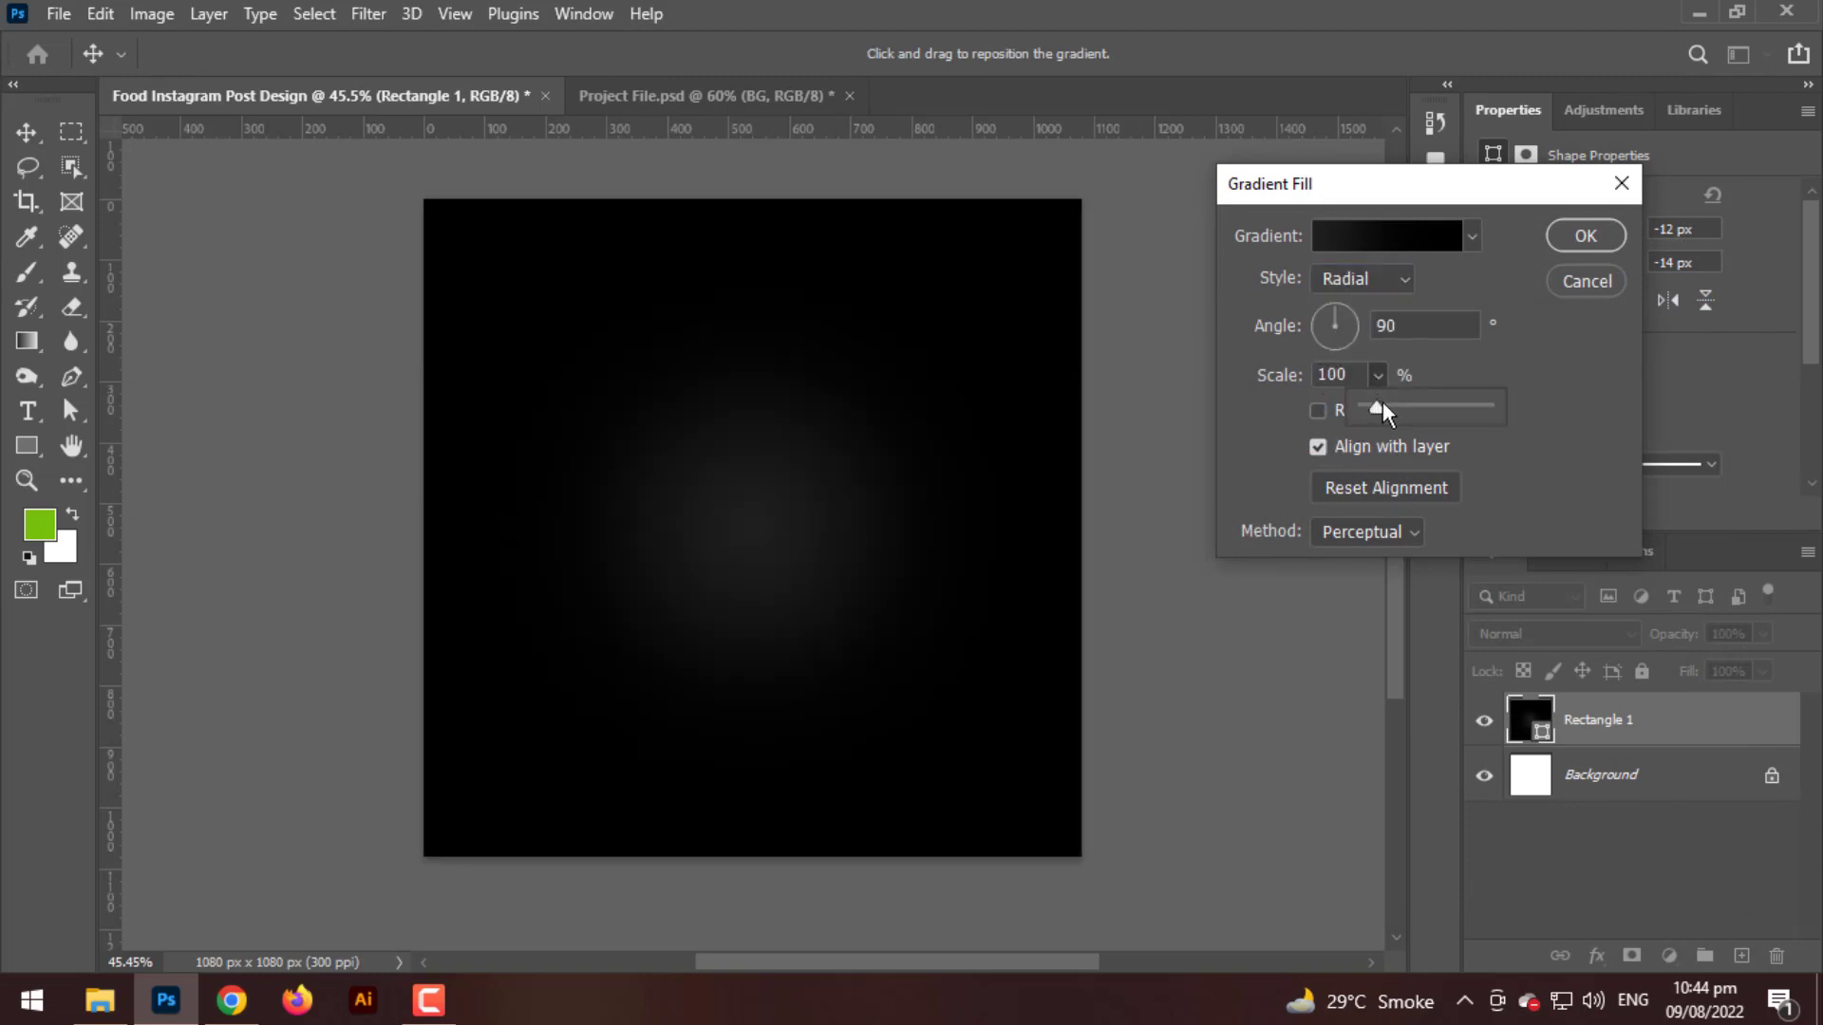
left_click_drag(1382, 404, 1387, 408)
left_click_drag(794, 495, 835, 577)
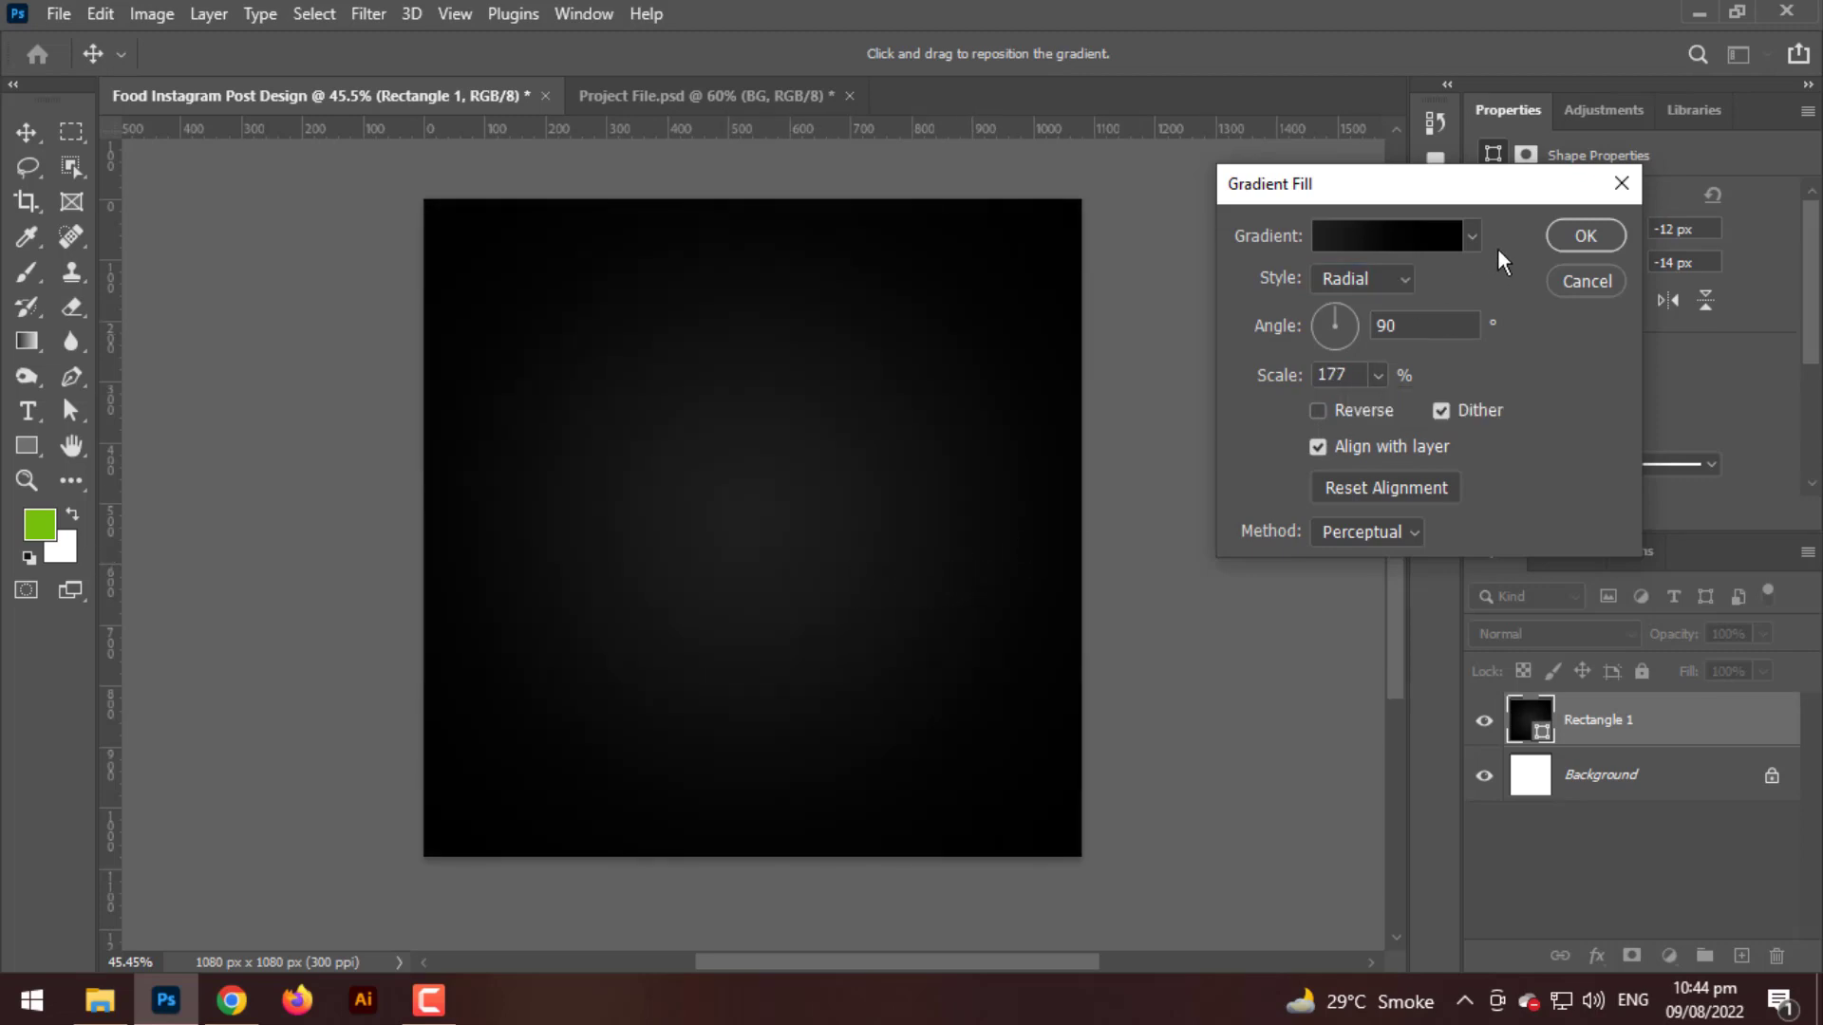
left_click(1576, 238)
- Place food-png-2951.png as an embedded image and scale it down to about 786 px wide near the canvas centre
scroll(823, 519, "up", 4)
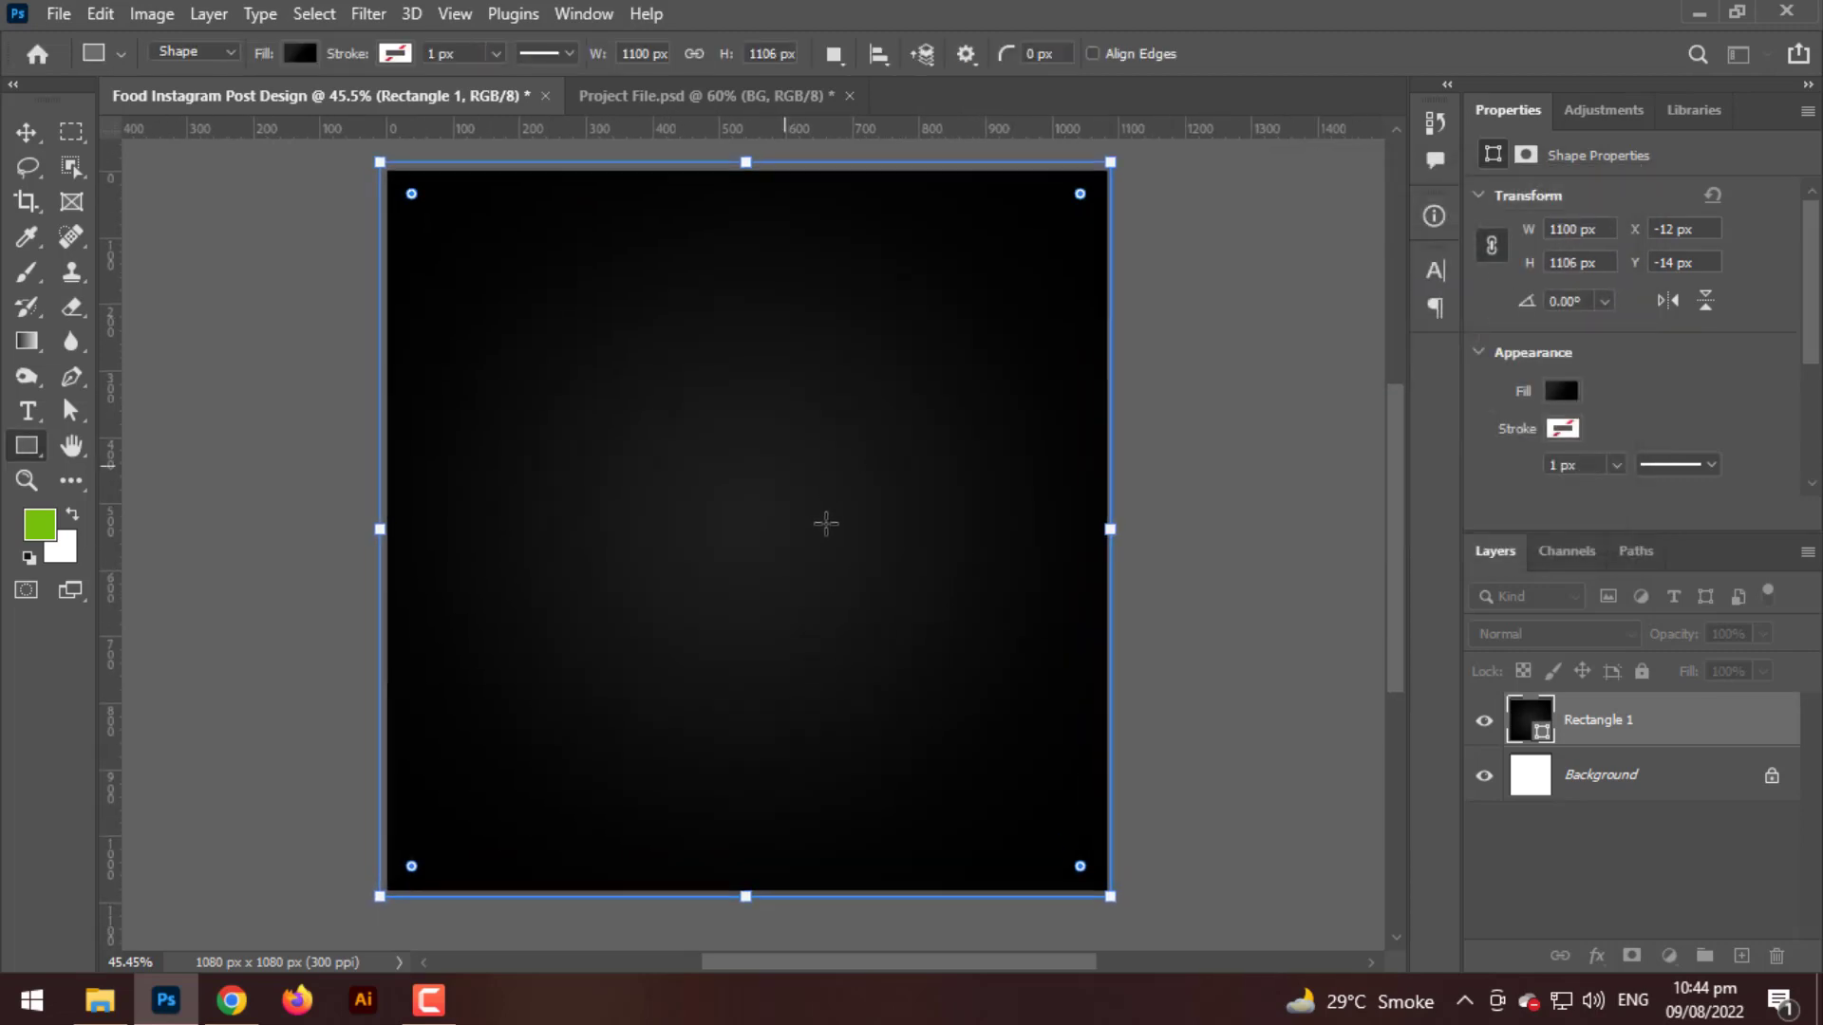
left_click(25, 133)
scroll(550, 613, "down", 1)
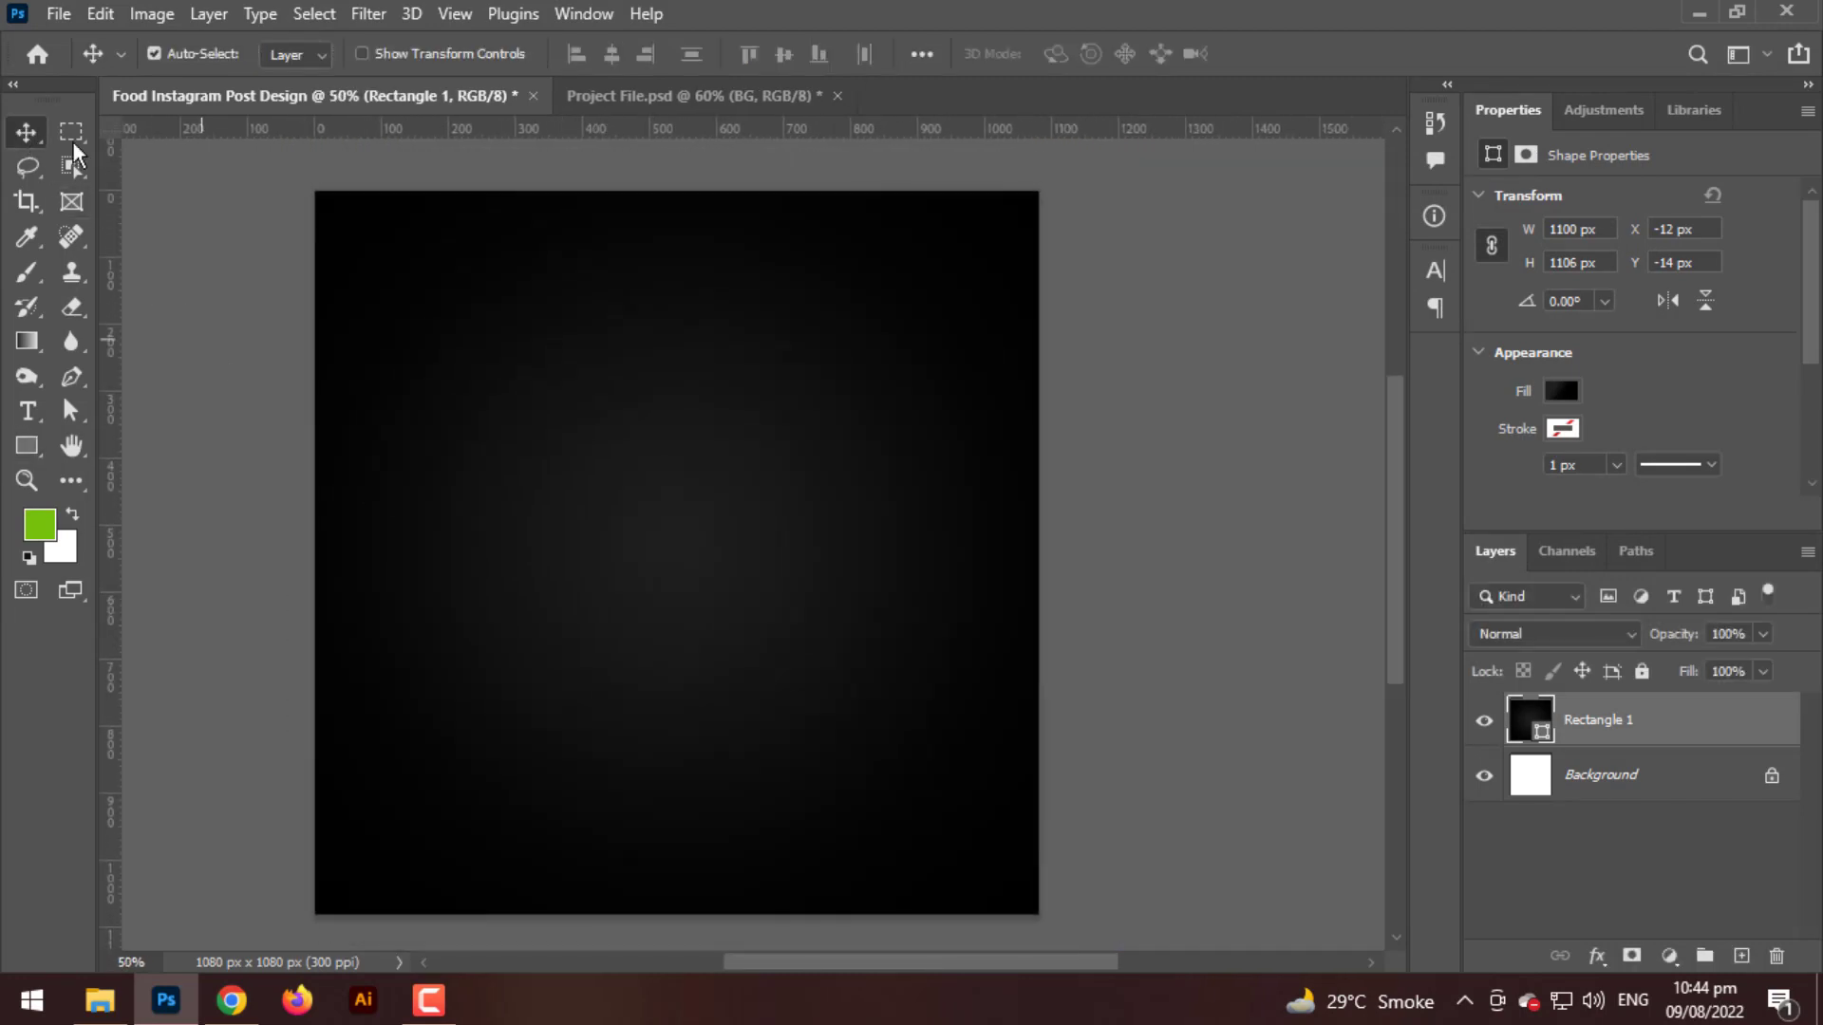
left_click(58, 13)
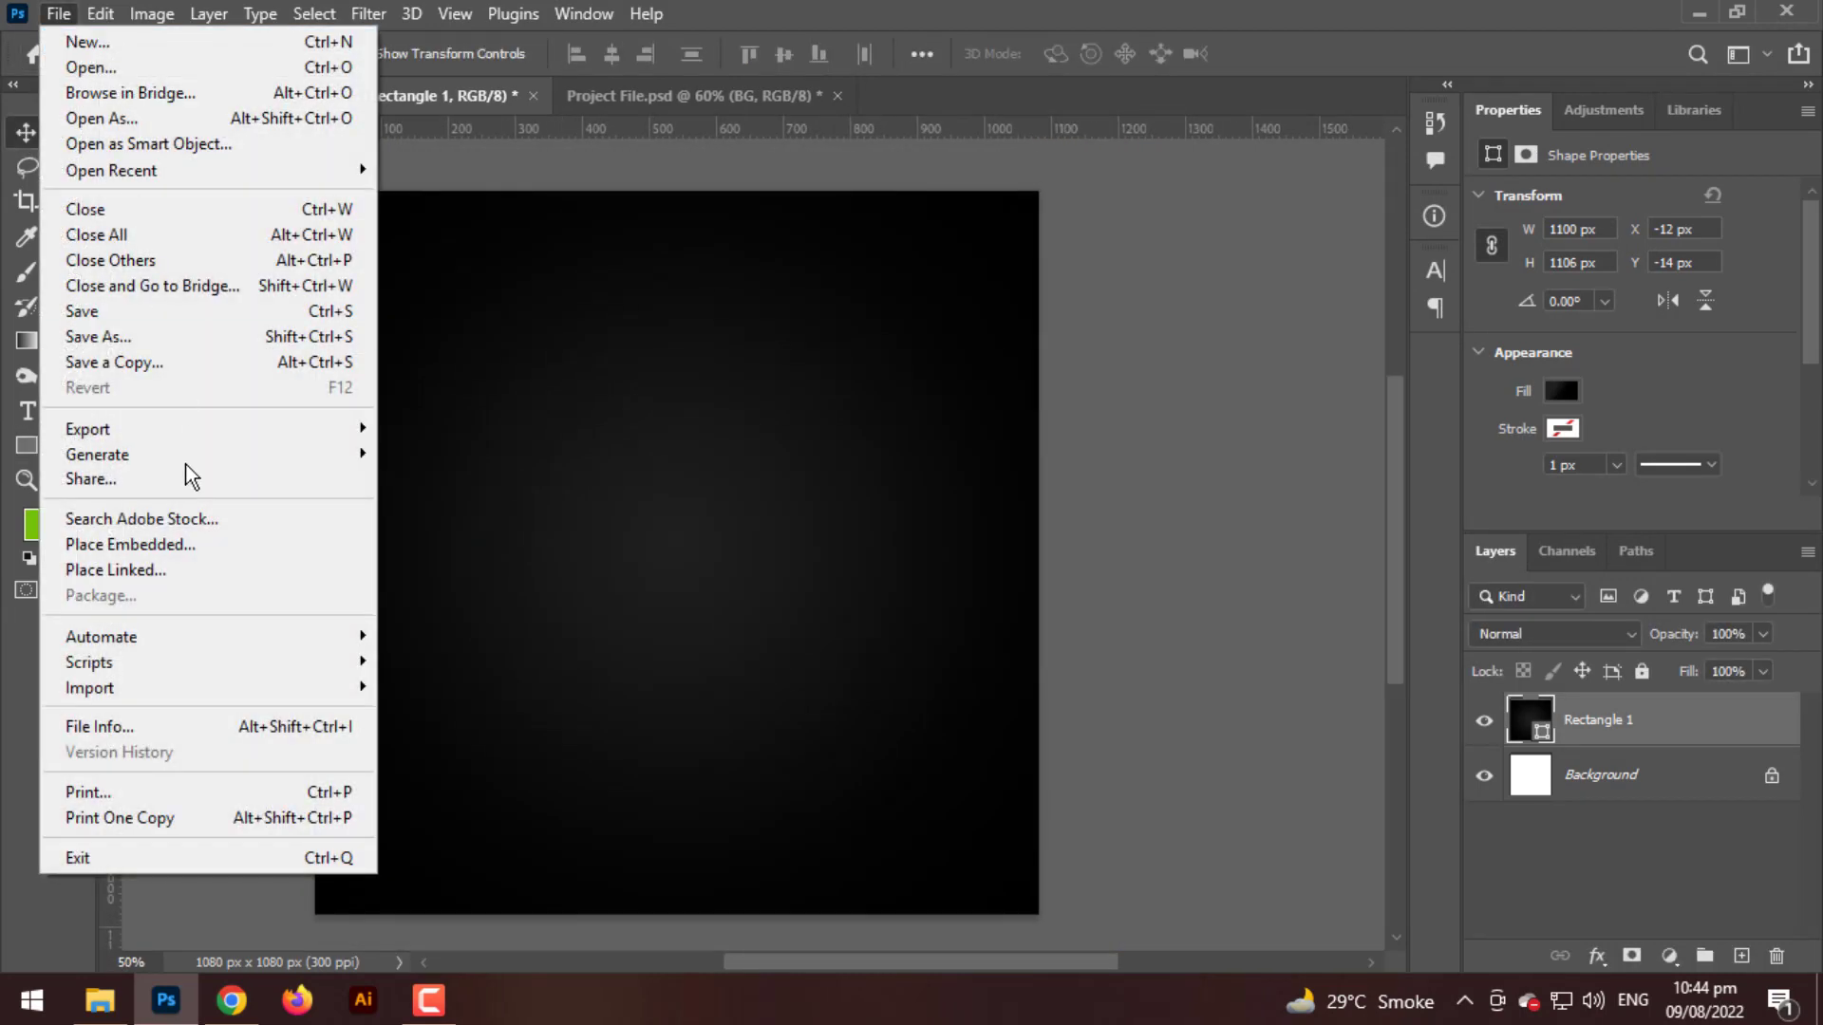
left_click(175, 544)
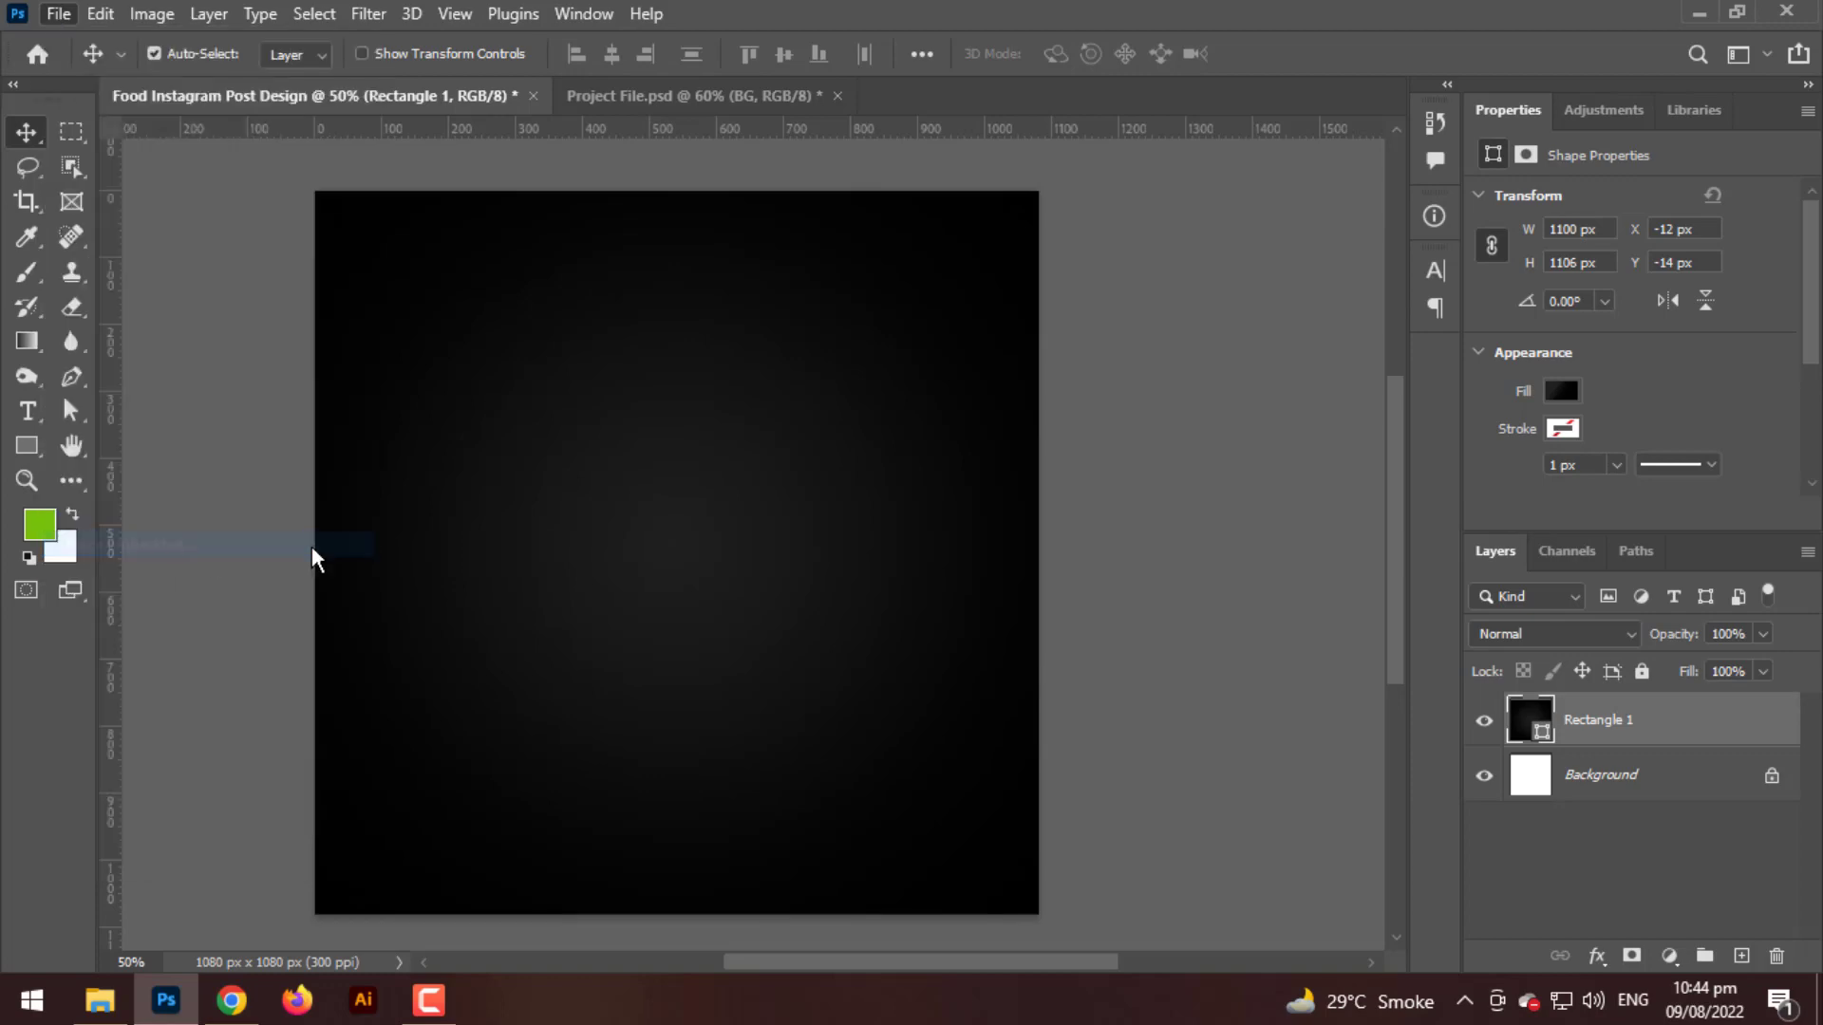
double_click(286, 302)
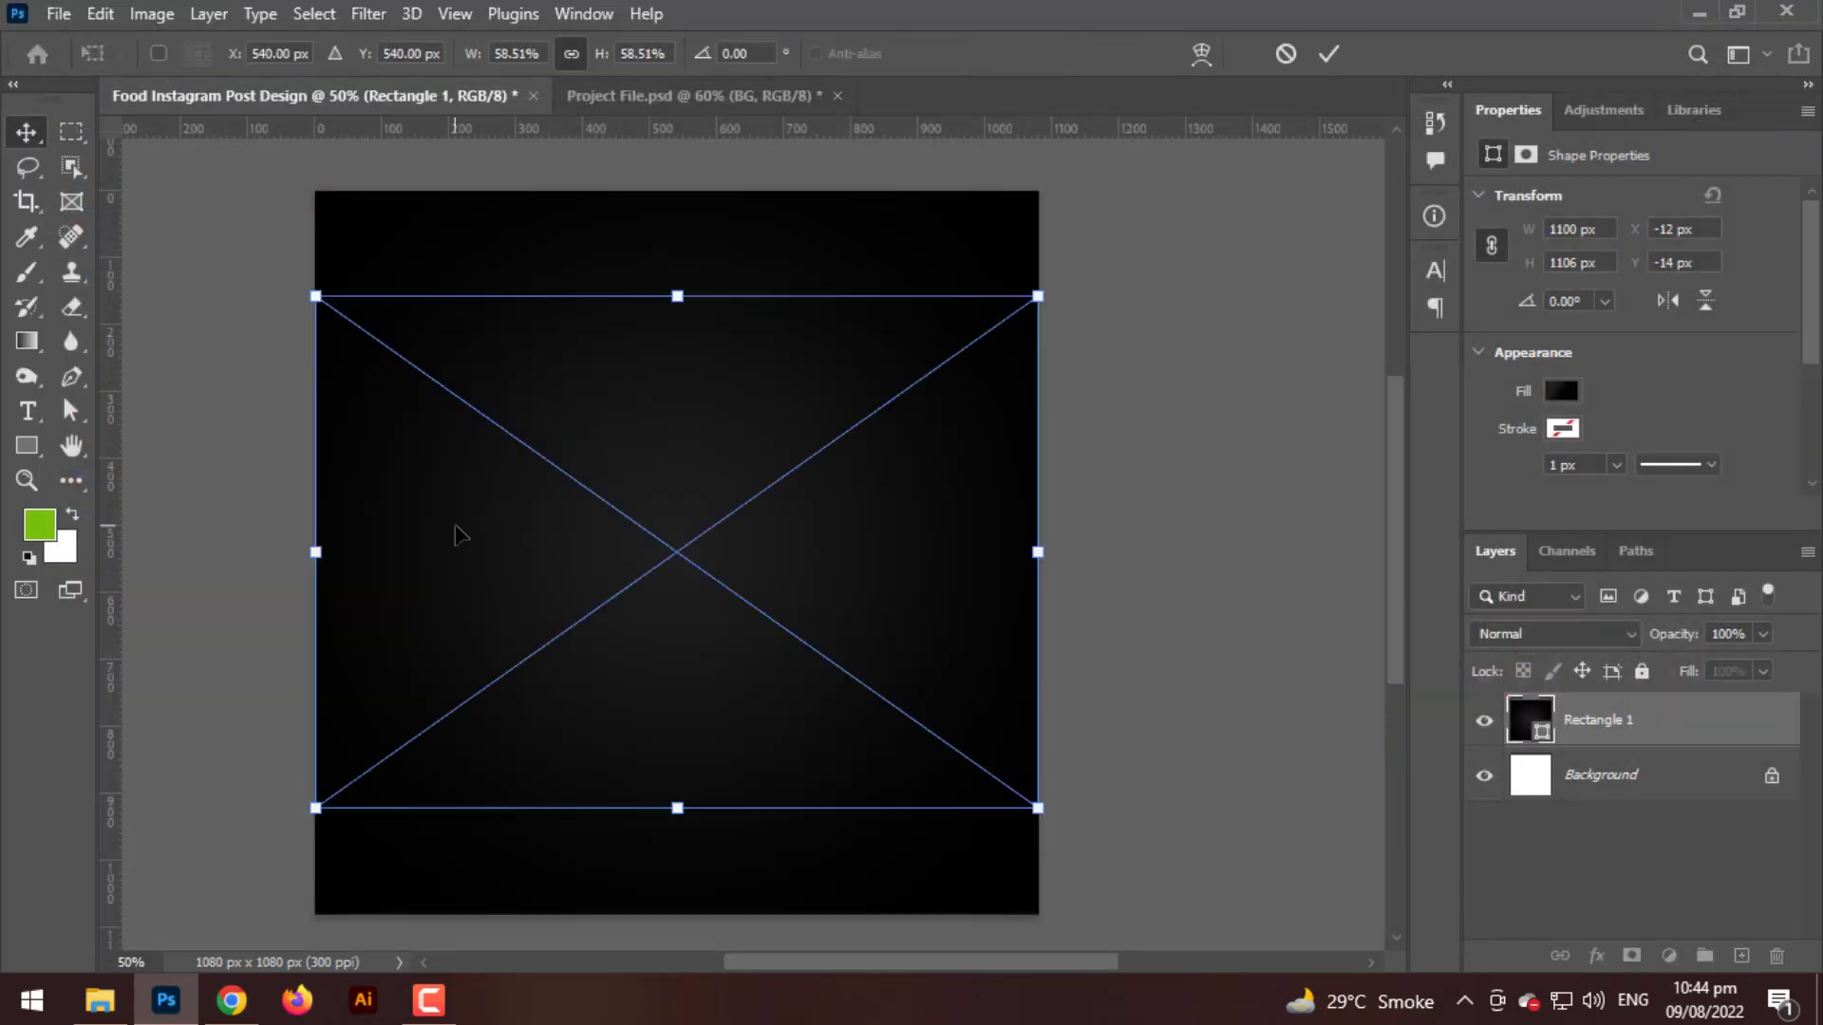
left_click_drag(1038, 296, 950, 375)
key("Return")
scroll(890, 580, "up", 1)
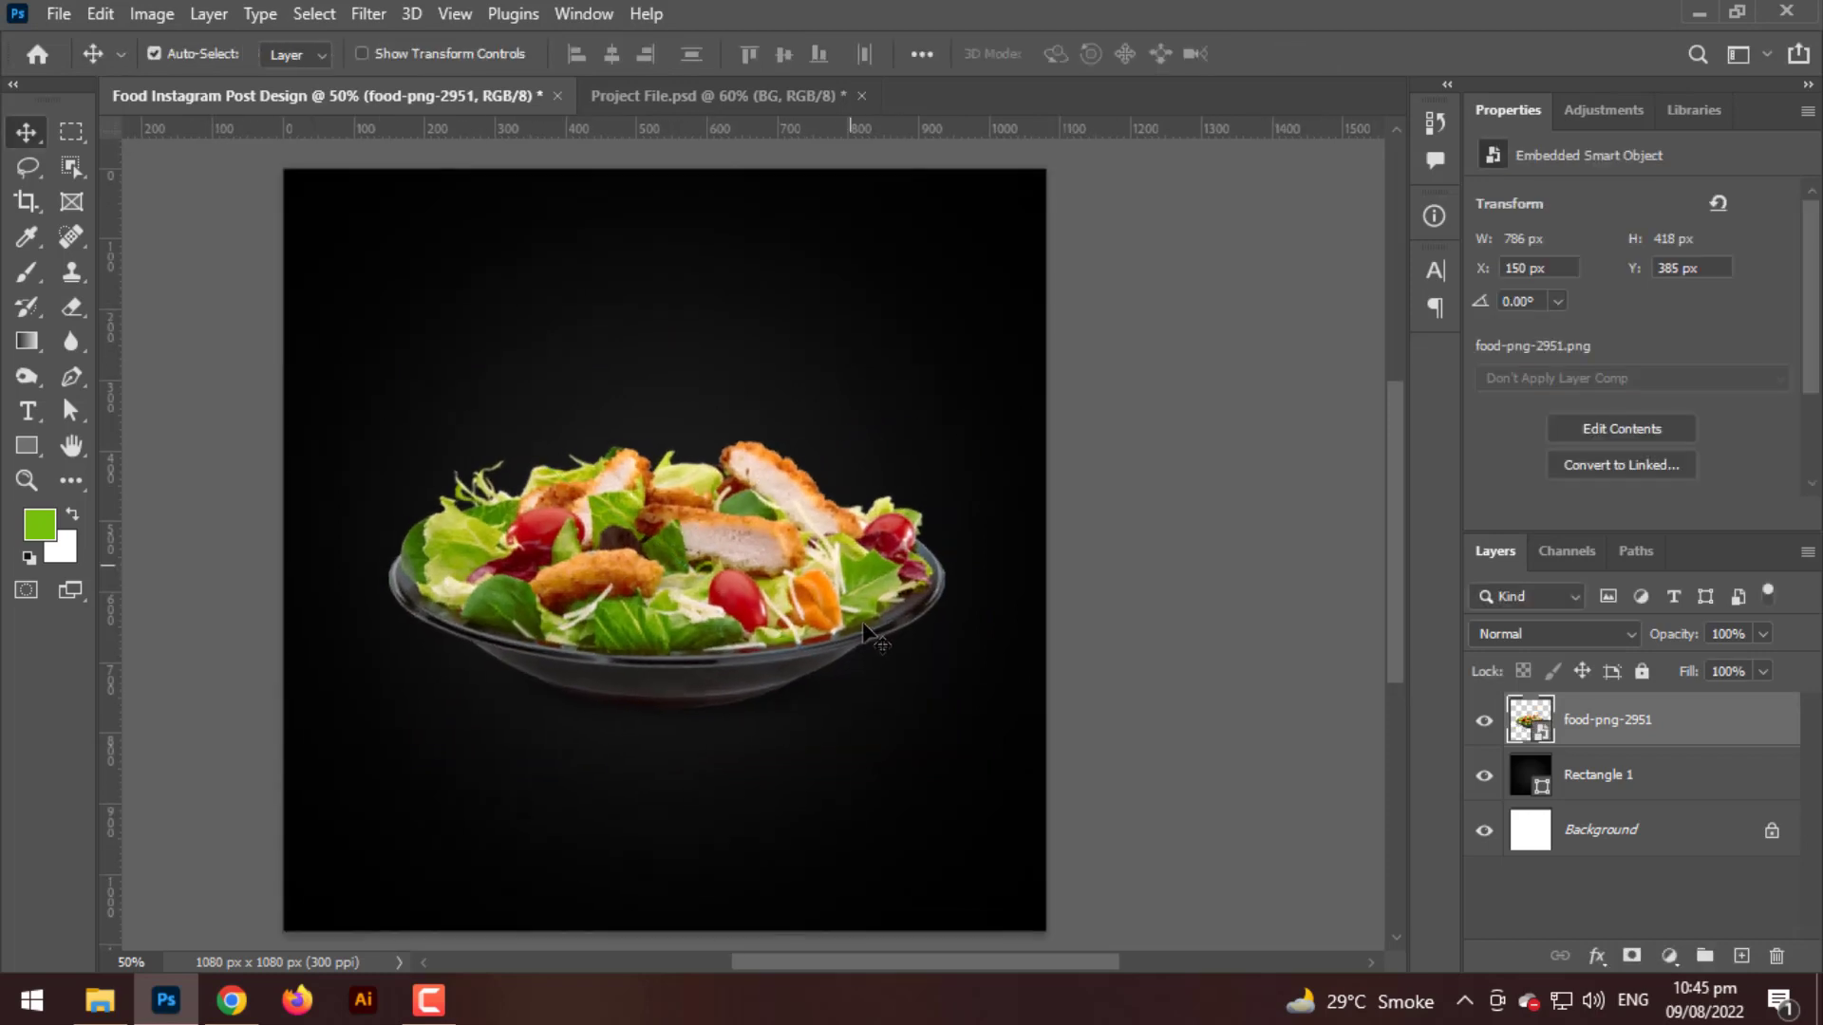
- Paint a green glow on a new layer with a 400 px Soft Round brush and place the layer beneath the salad
left_click_drag(824, 685, 912, 567)
scroll(886, 595, "down", 1)
scroll(860, 532, "down", 3)
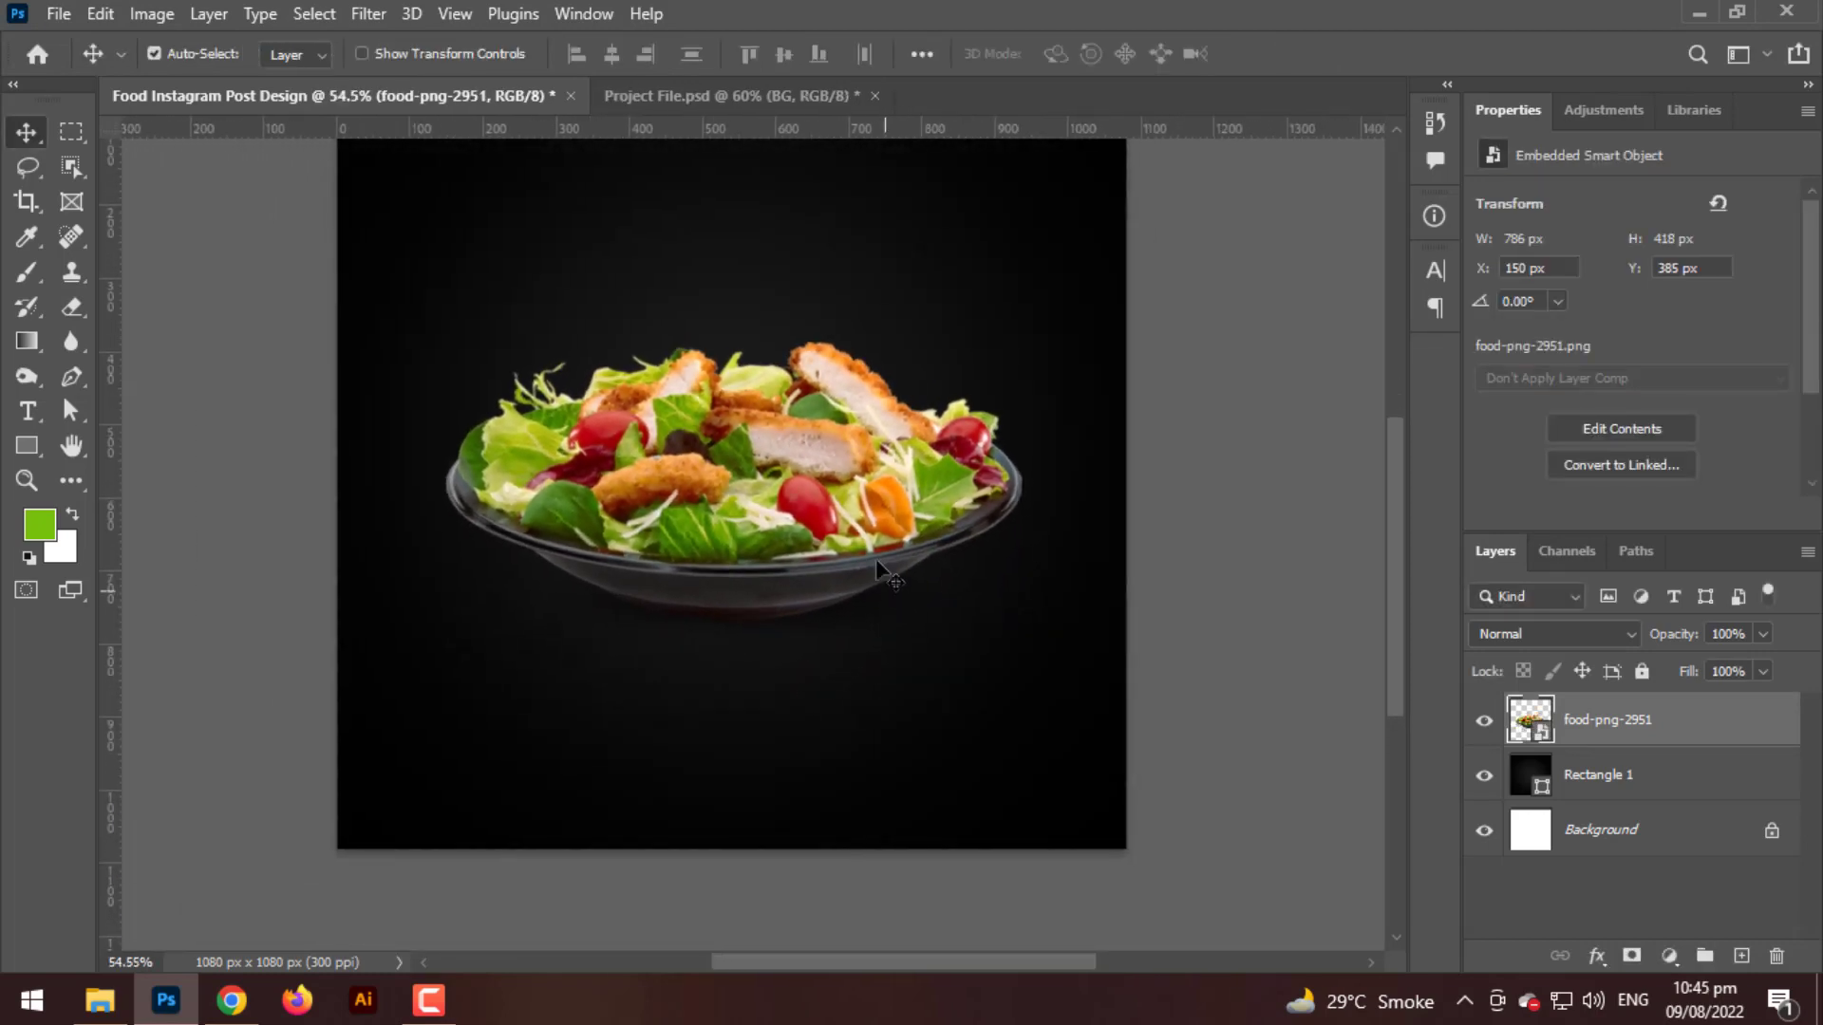
left_click_drag(843, 522, 833, 539)
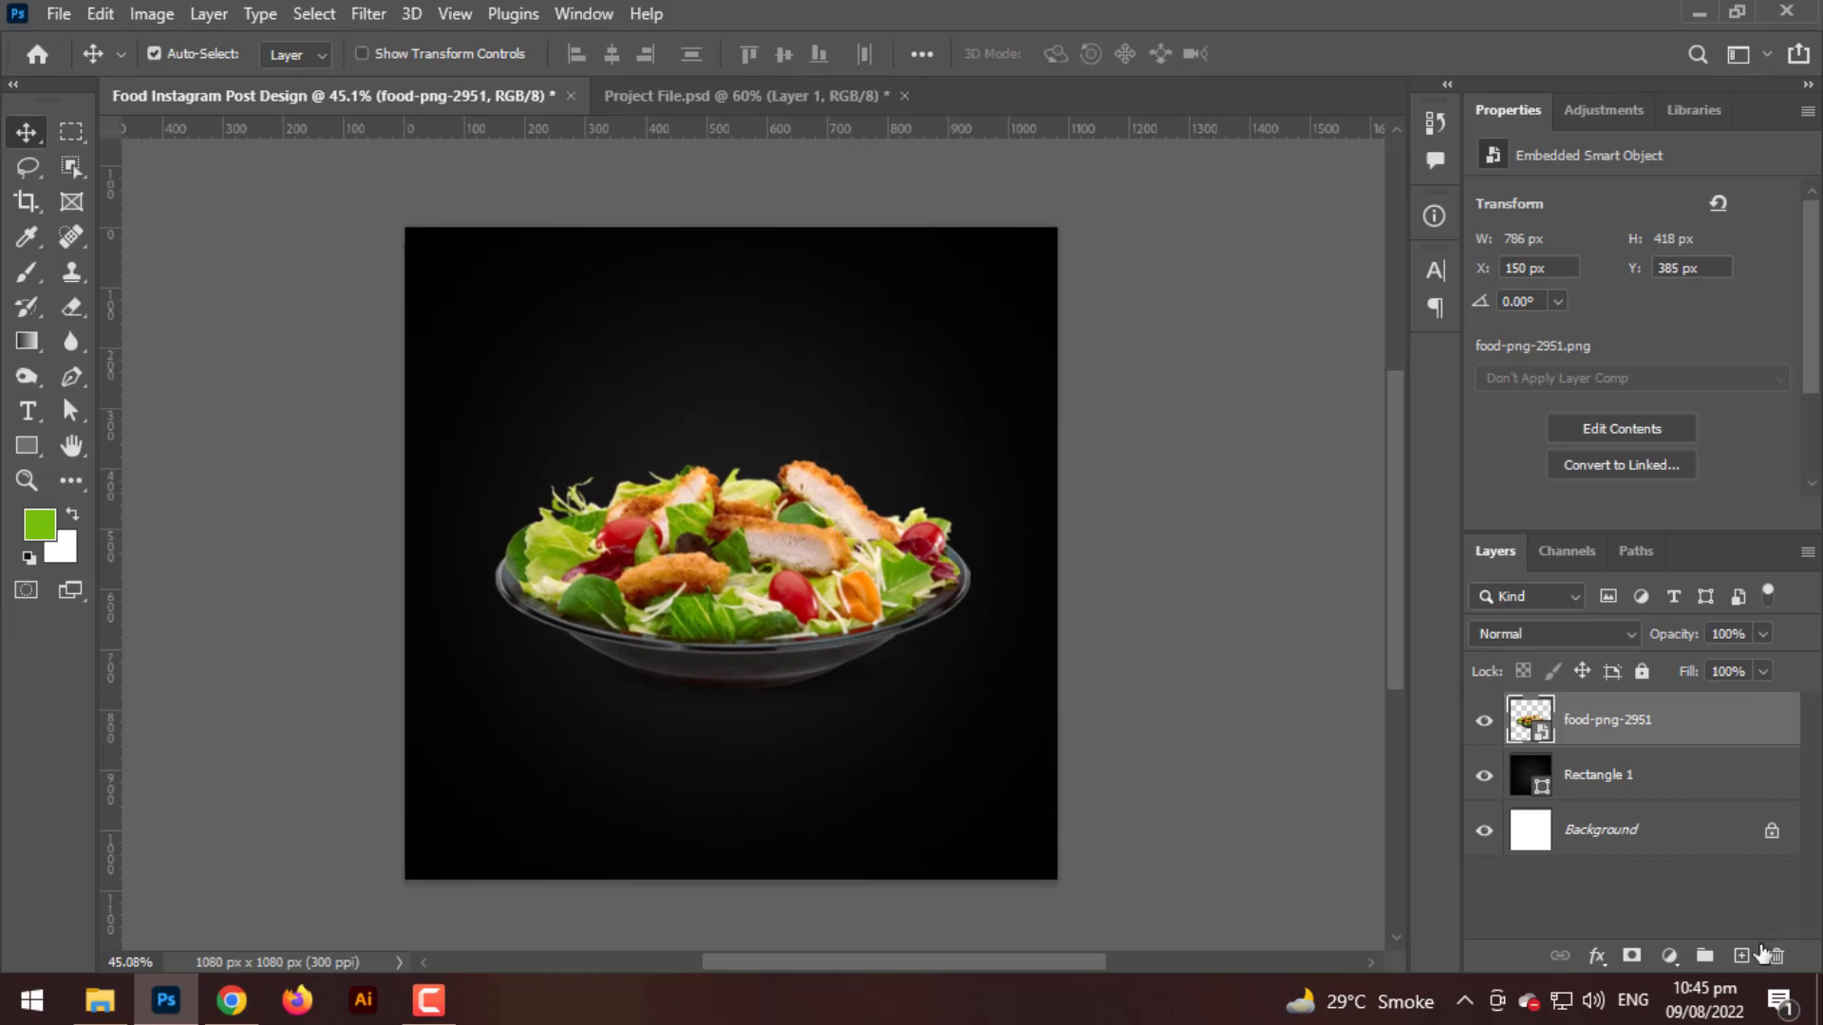
left_click(1747, 955)
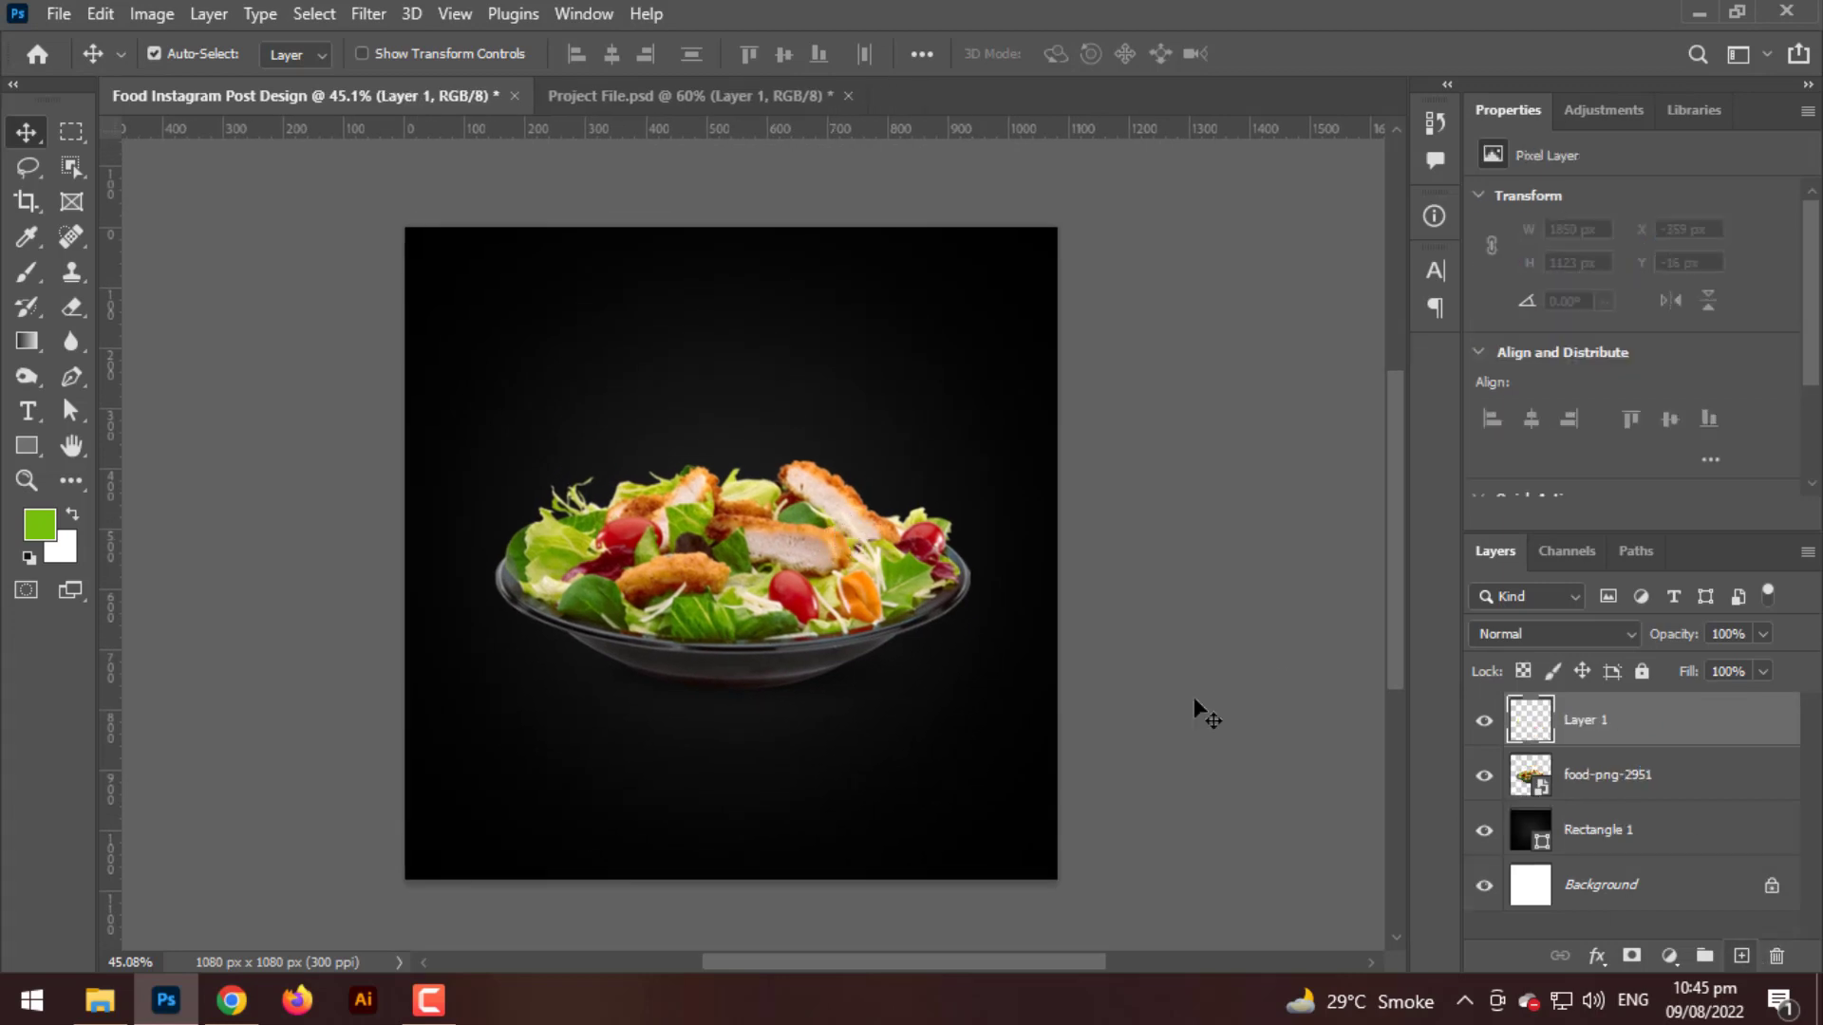
left_click(26, 273)
right_click(686, 492)
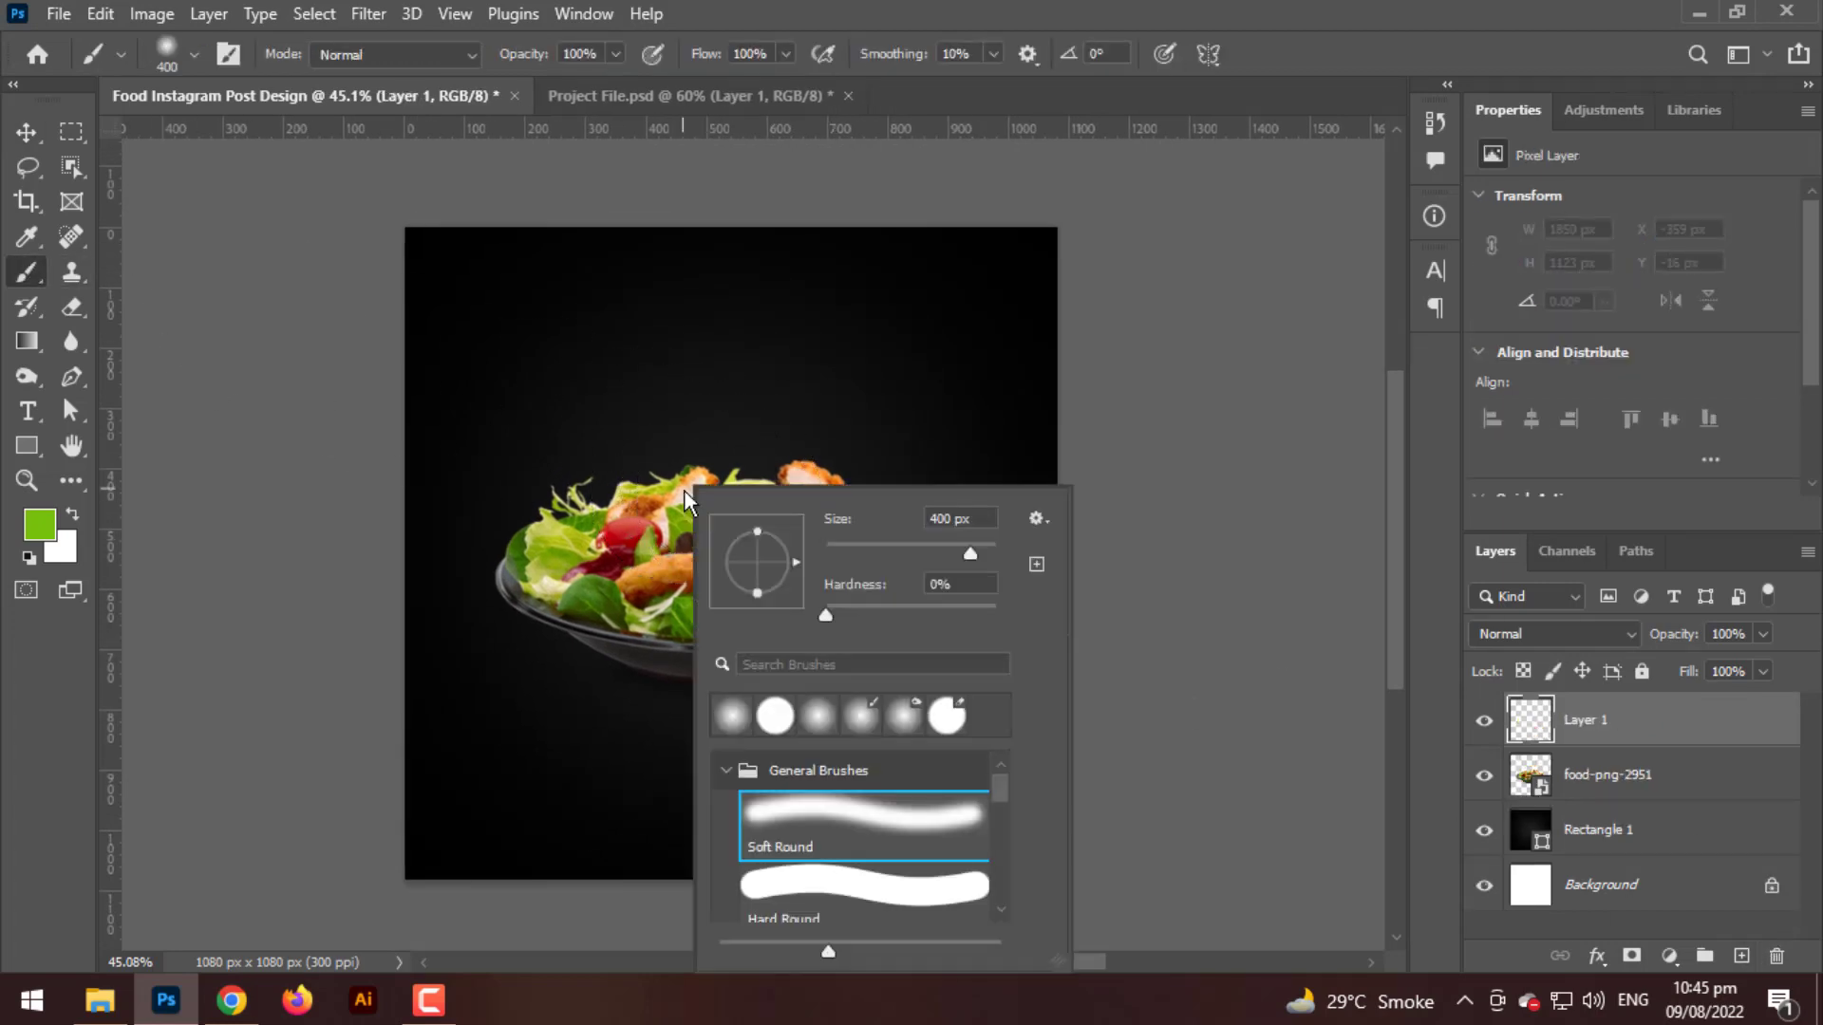
double_click(812, 829)
left_click(733, 475)
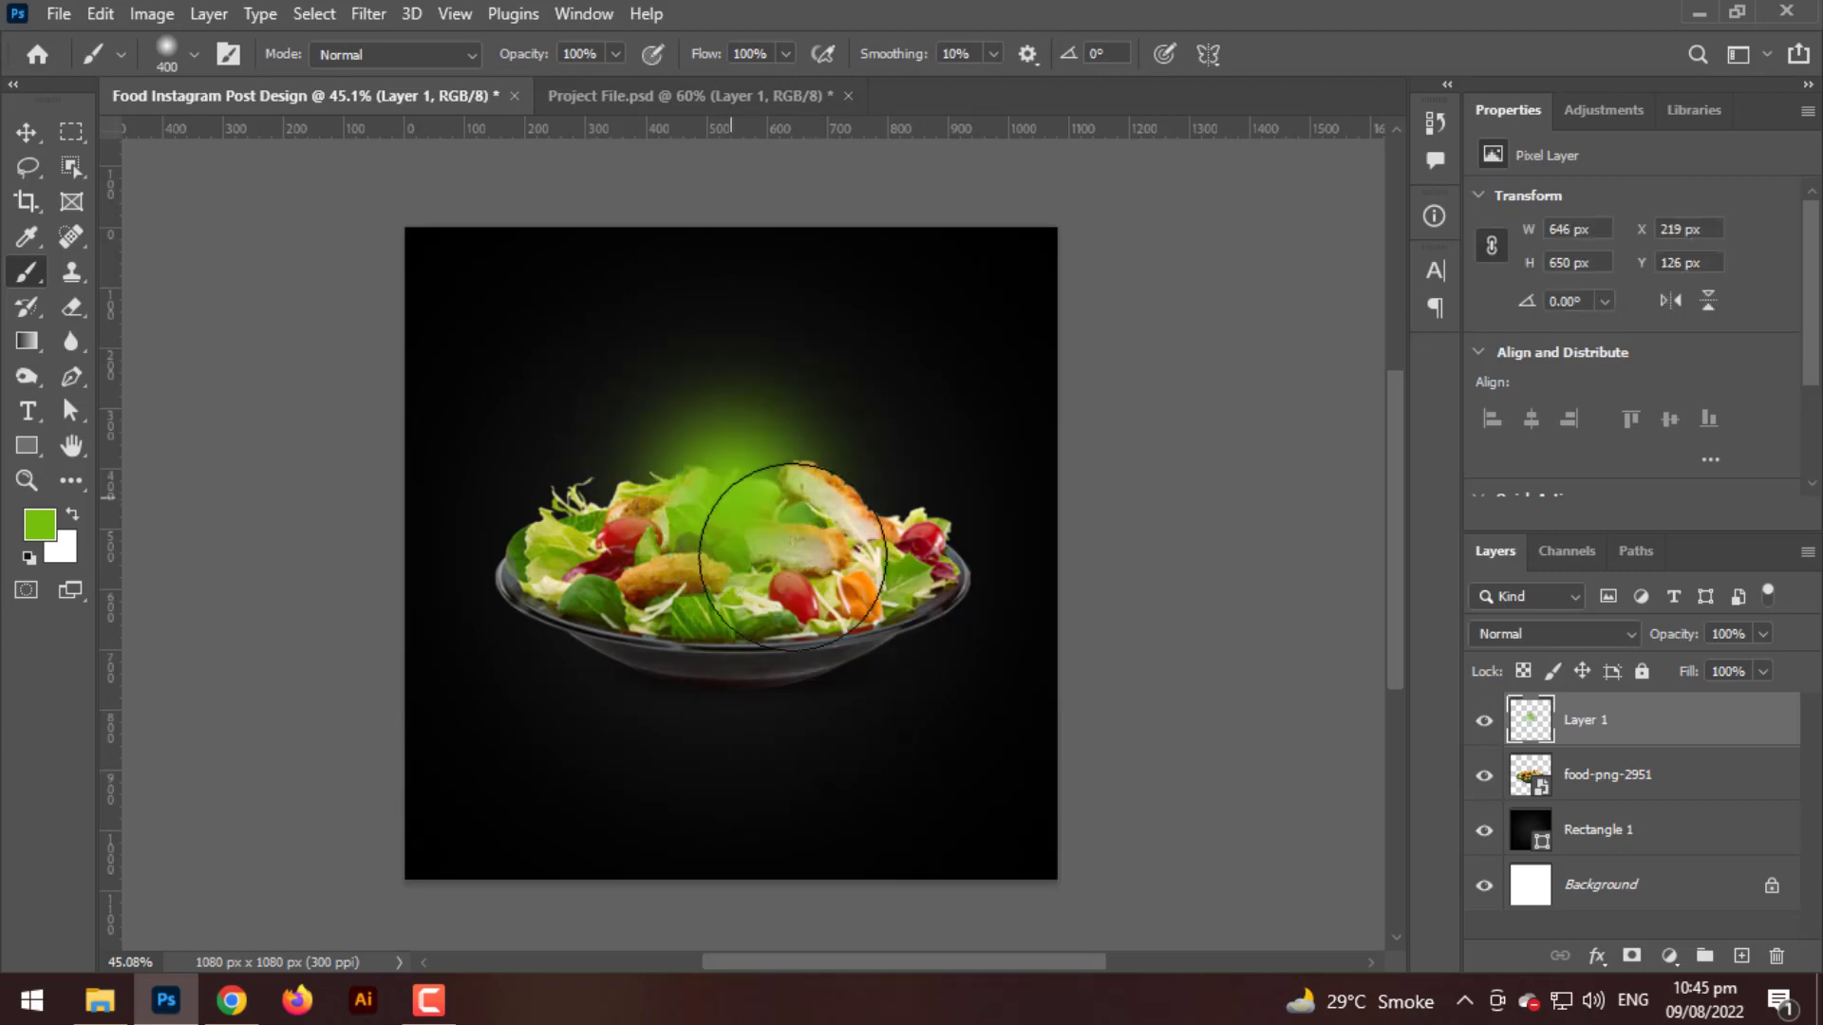
left_click_drag(1600, 752, 1604, 805)
- Transform the green glow behind the bowl to about 258% by 170%, rotated about -41° and skewed about -22° horizontally
key("ctrl+t")
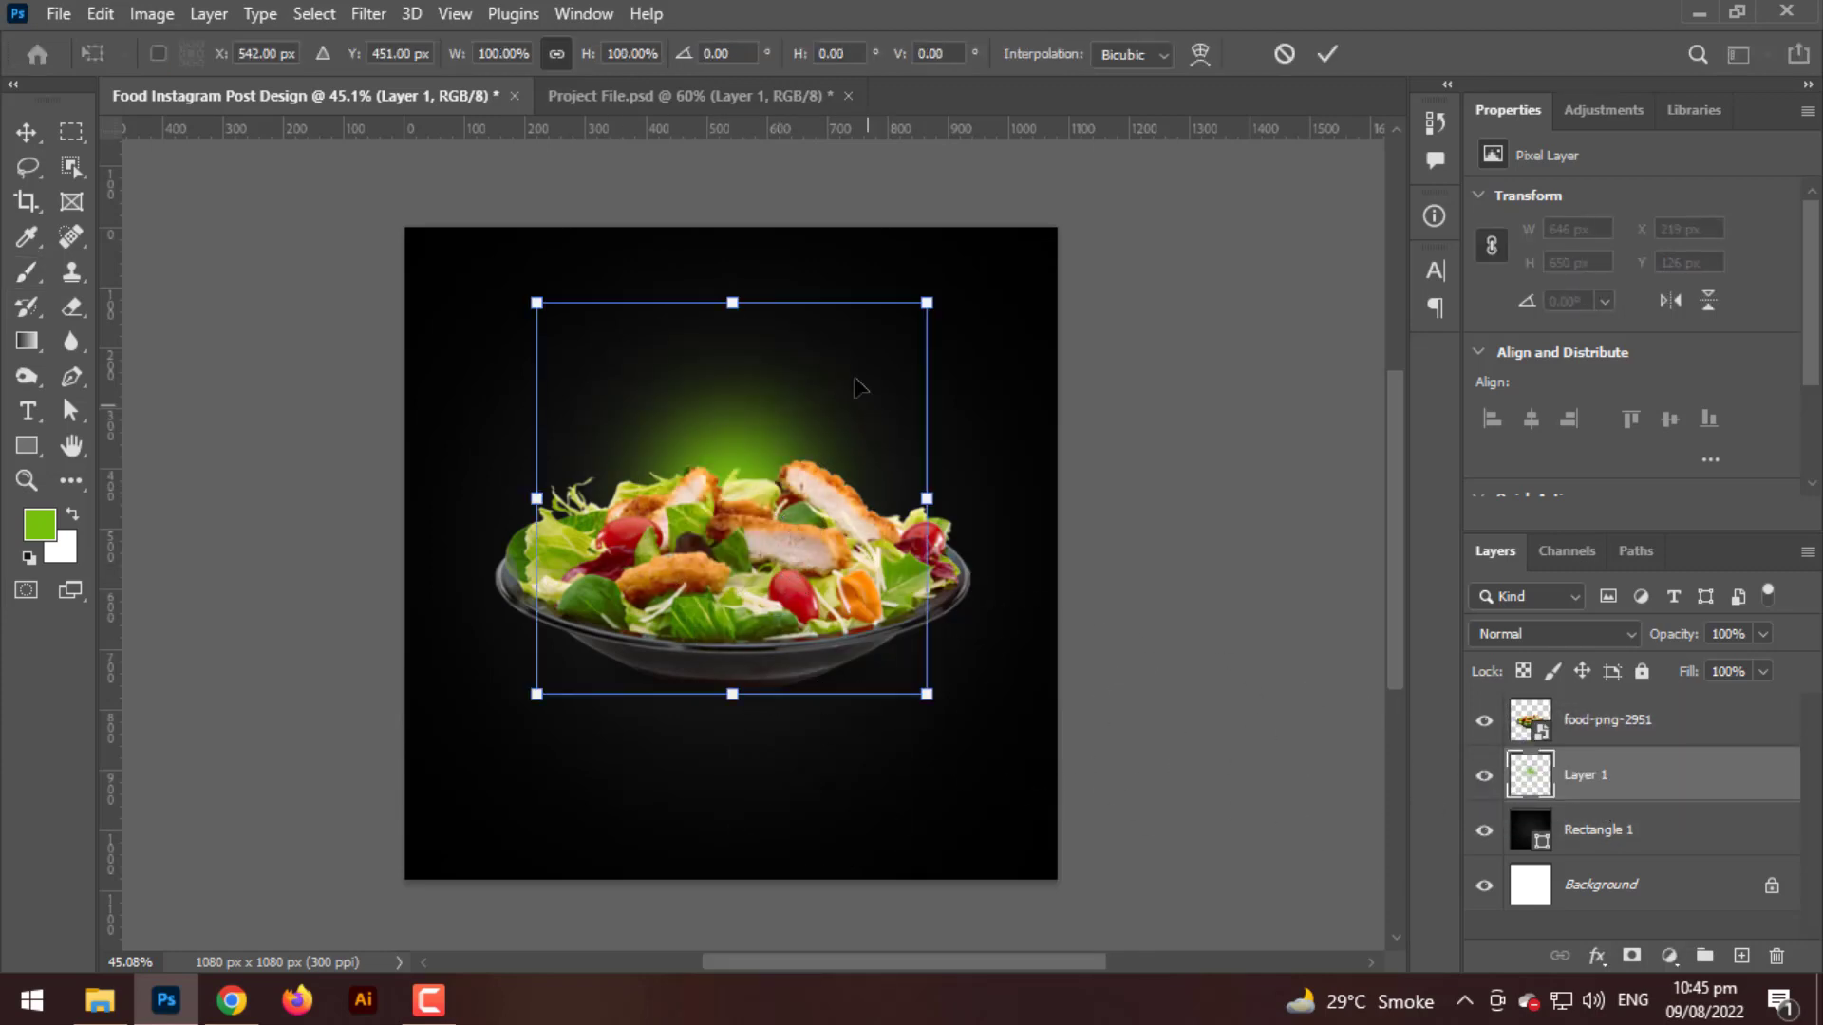
left_click_drag(764, 419, 777, 615)
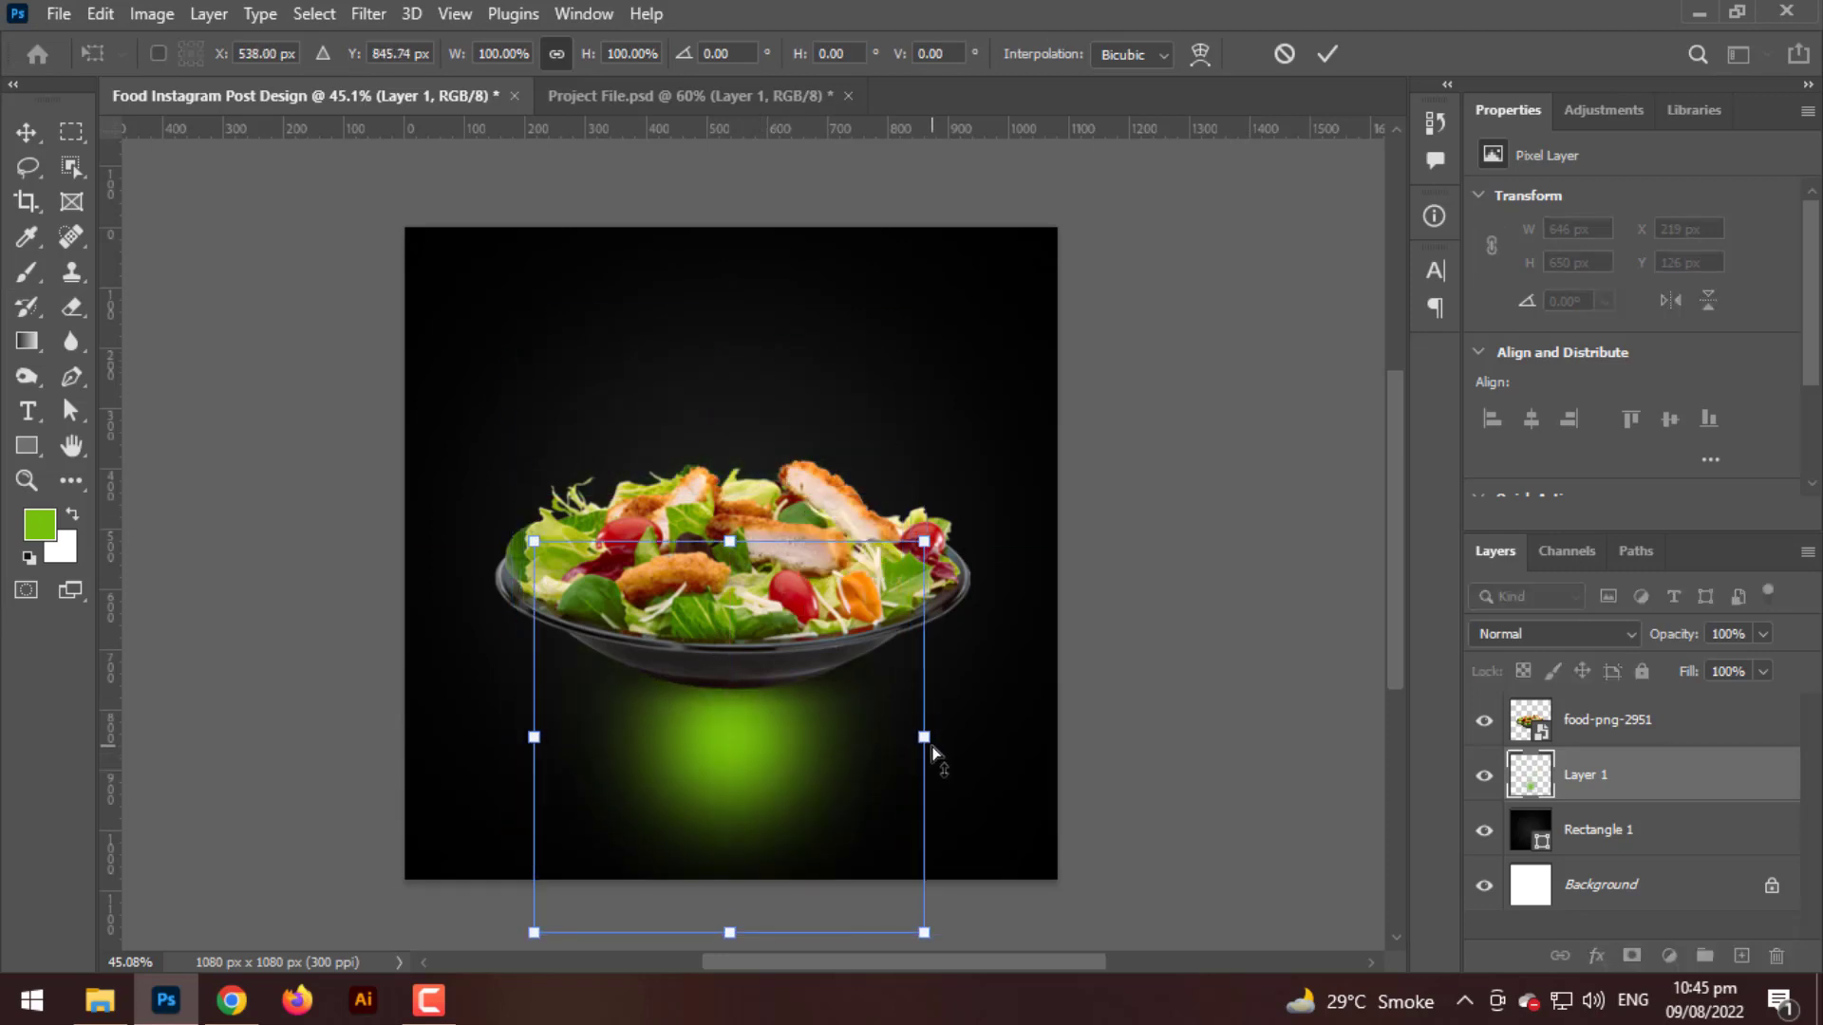
left_click_drag(928, 737, 889, 765)
left_click_drag(1017, 839, 1106, 756)
key("ctrl+z")
left_click_drag(795, 861, 826, 764)
left_click_drag(1031, 685, 1141, 717)
left_click_drag(723, 846, 729, 800)
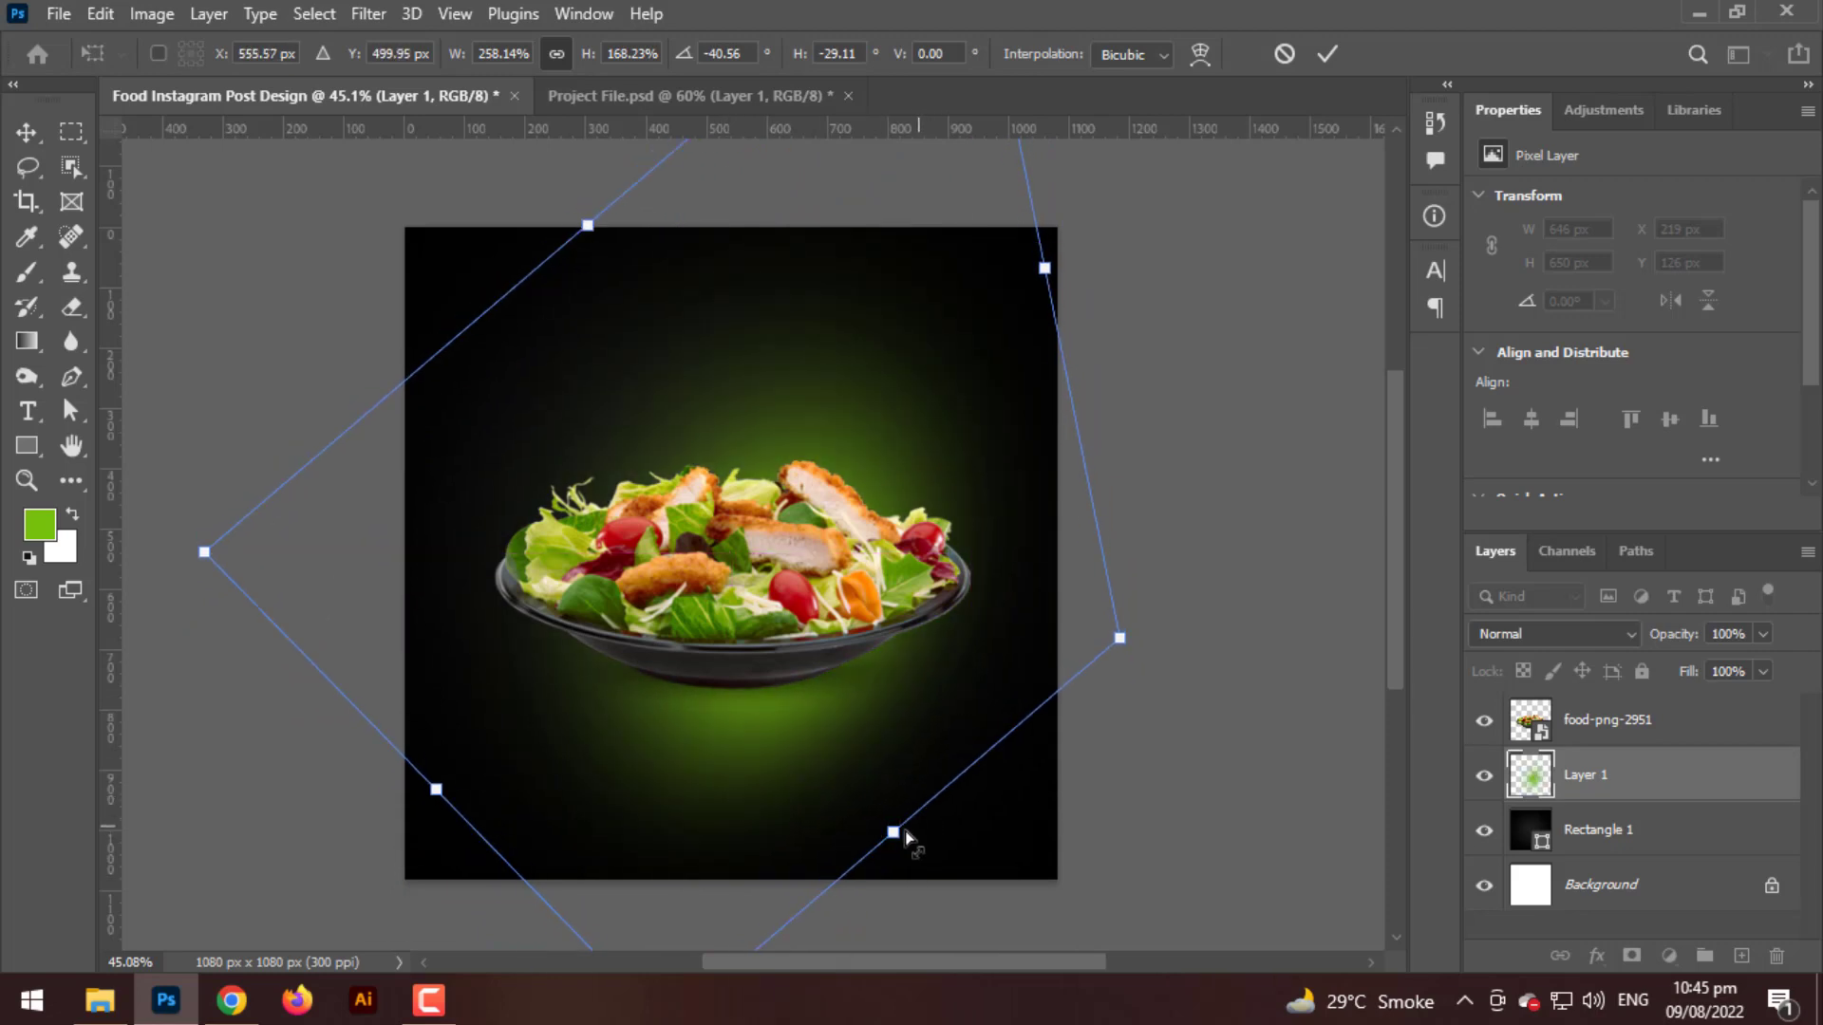
left_click_drag(903, 830, 866, 774)
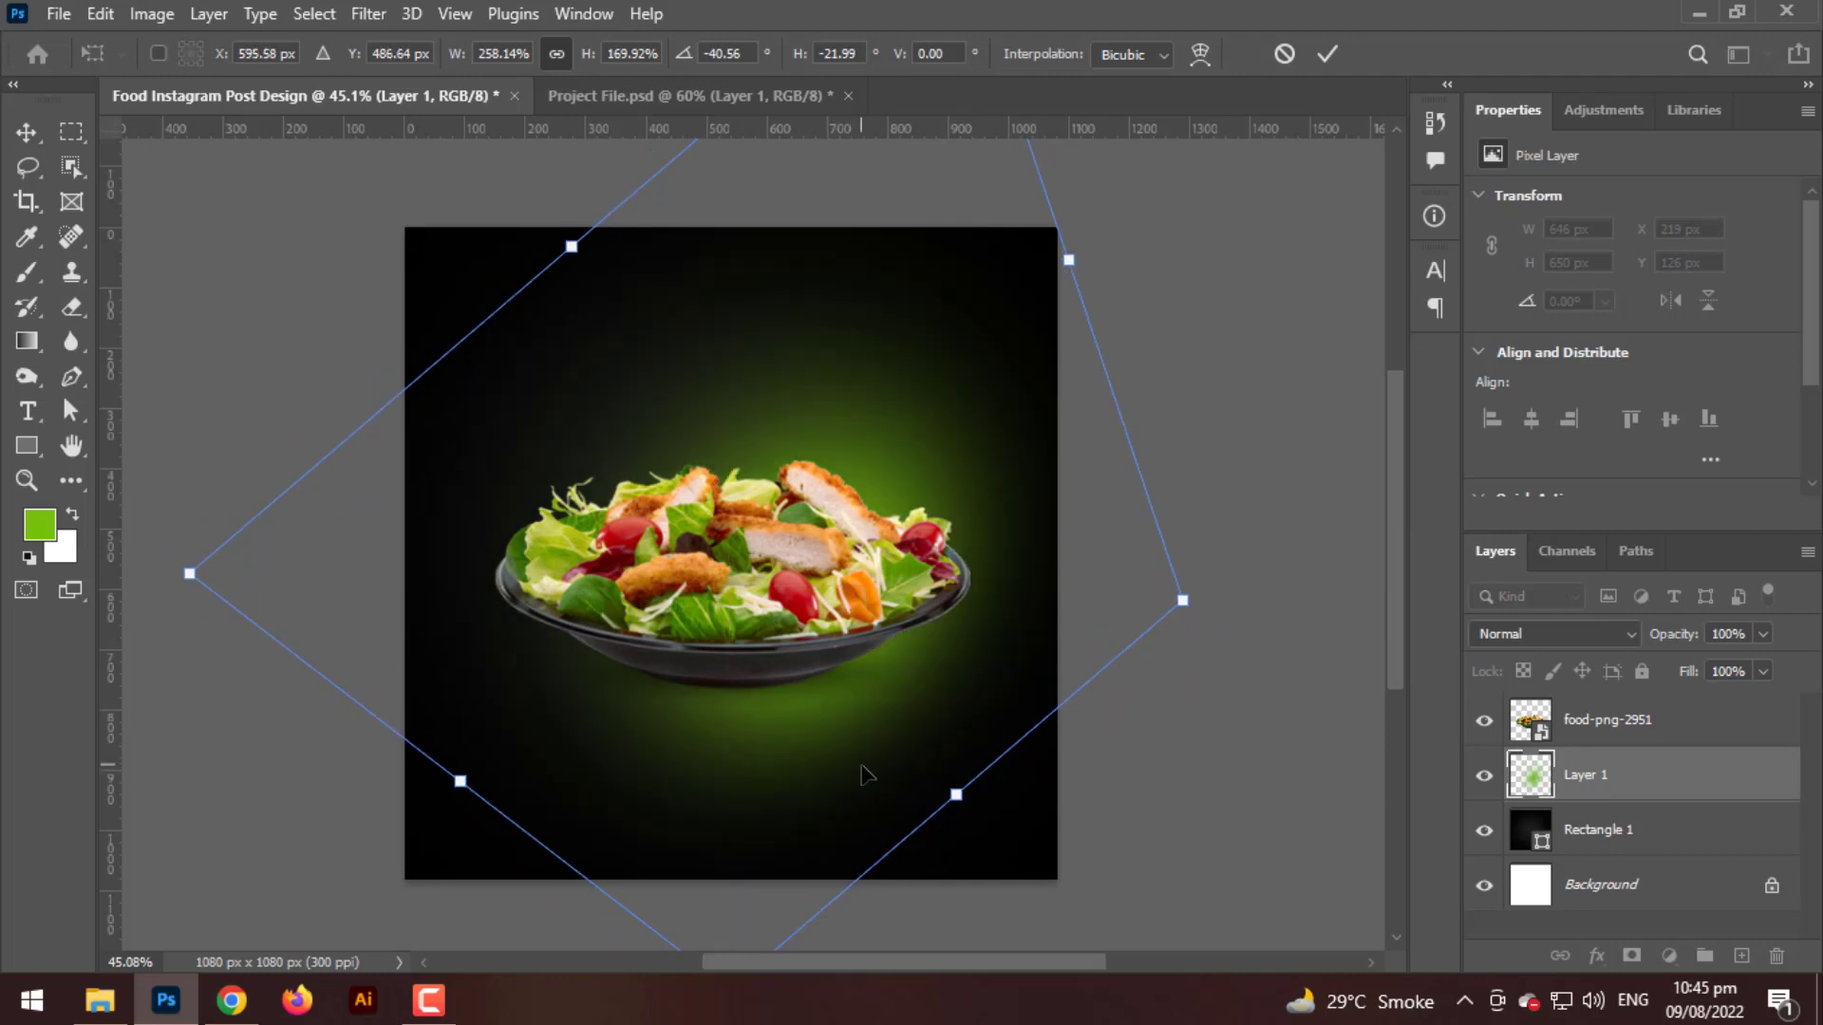
key("Return")
- Set the green glow layer's opacity to 35%
key("b")
scroll(867, 772, "up", 3)
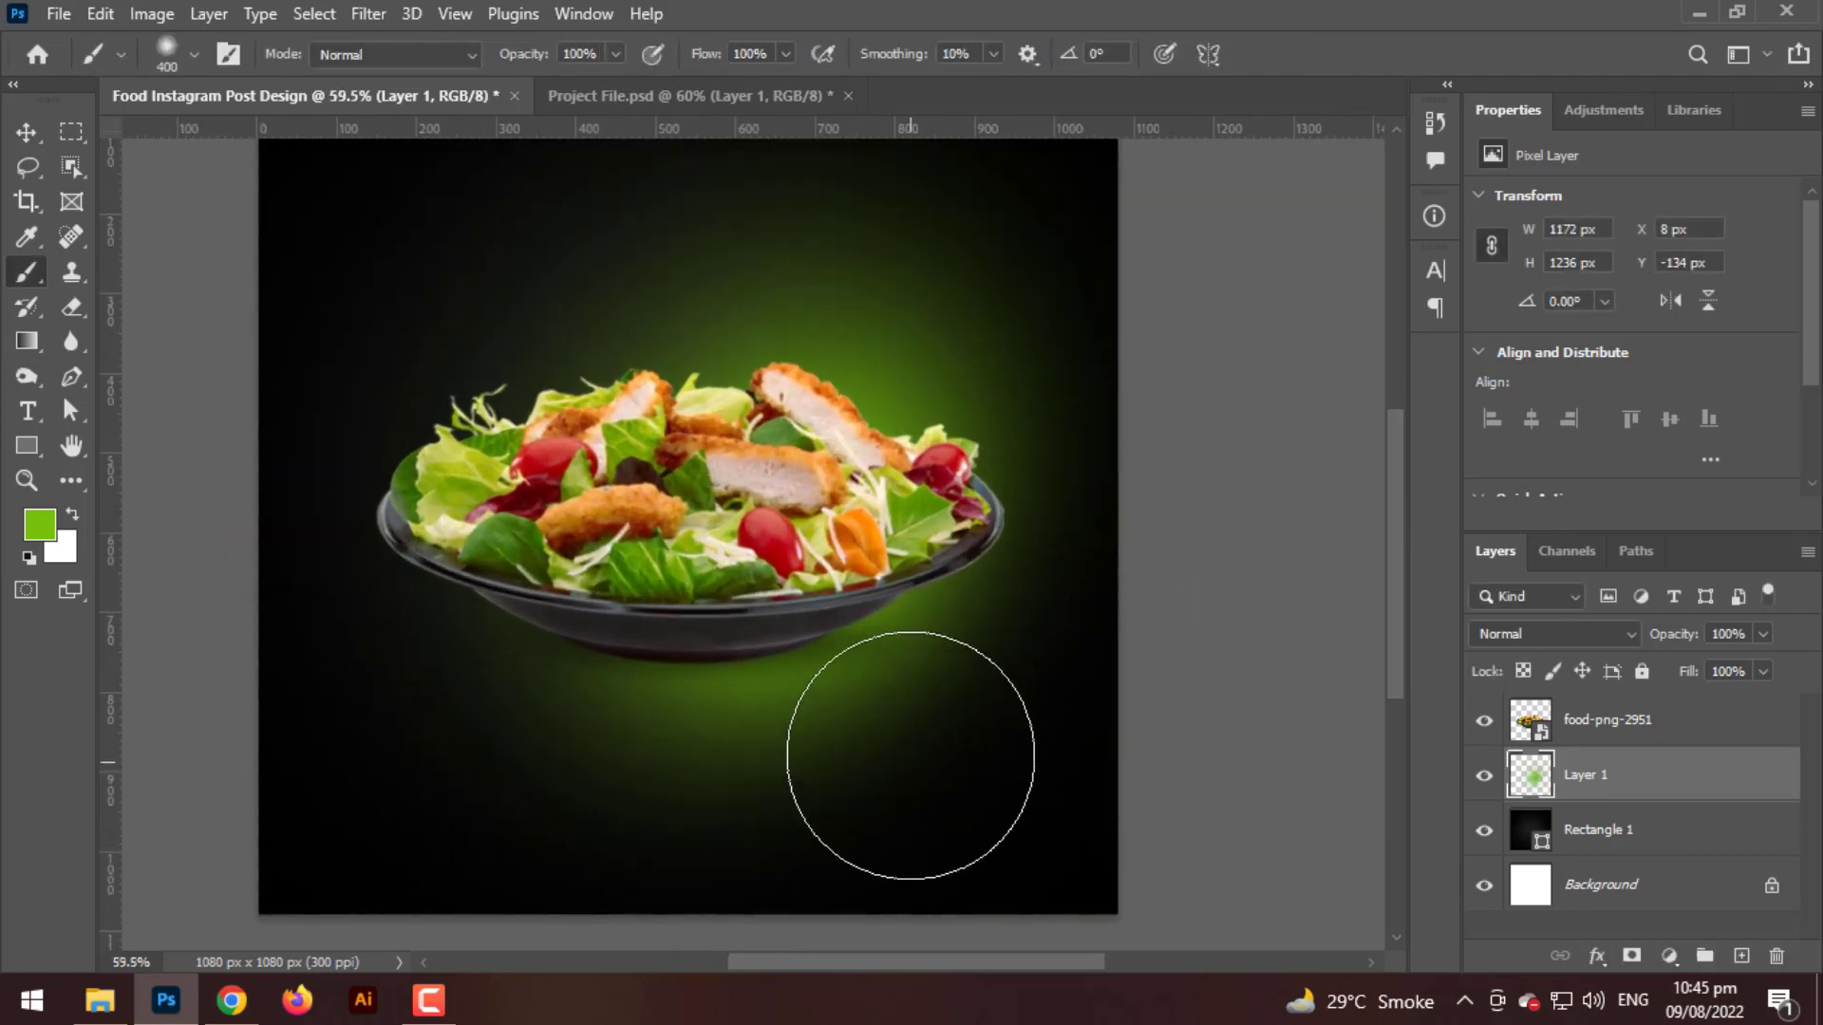
left_click_drag(933, 696, 937, 713)
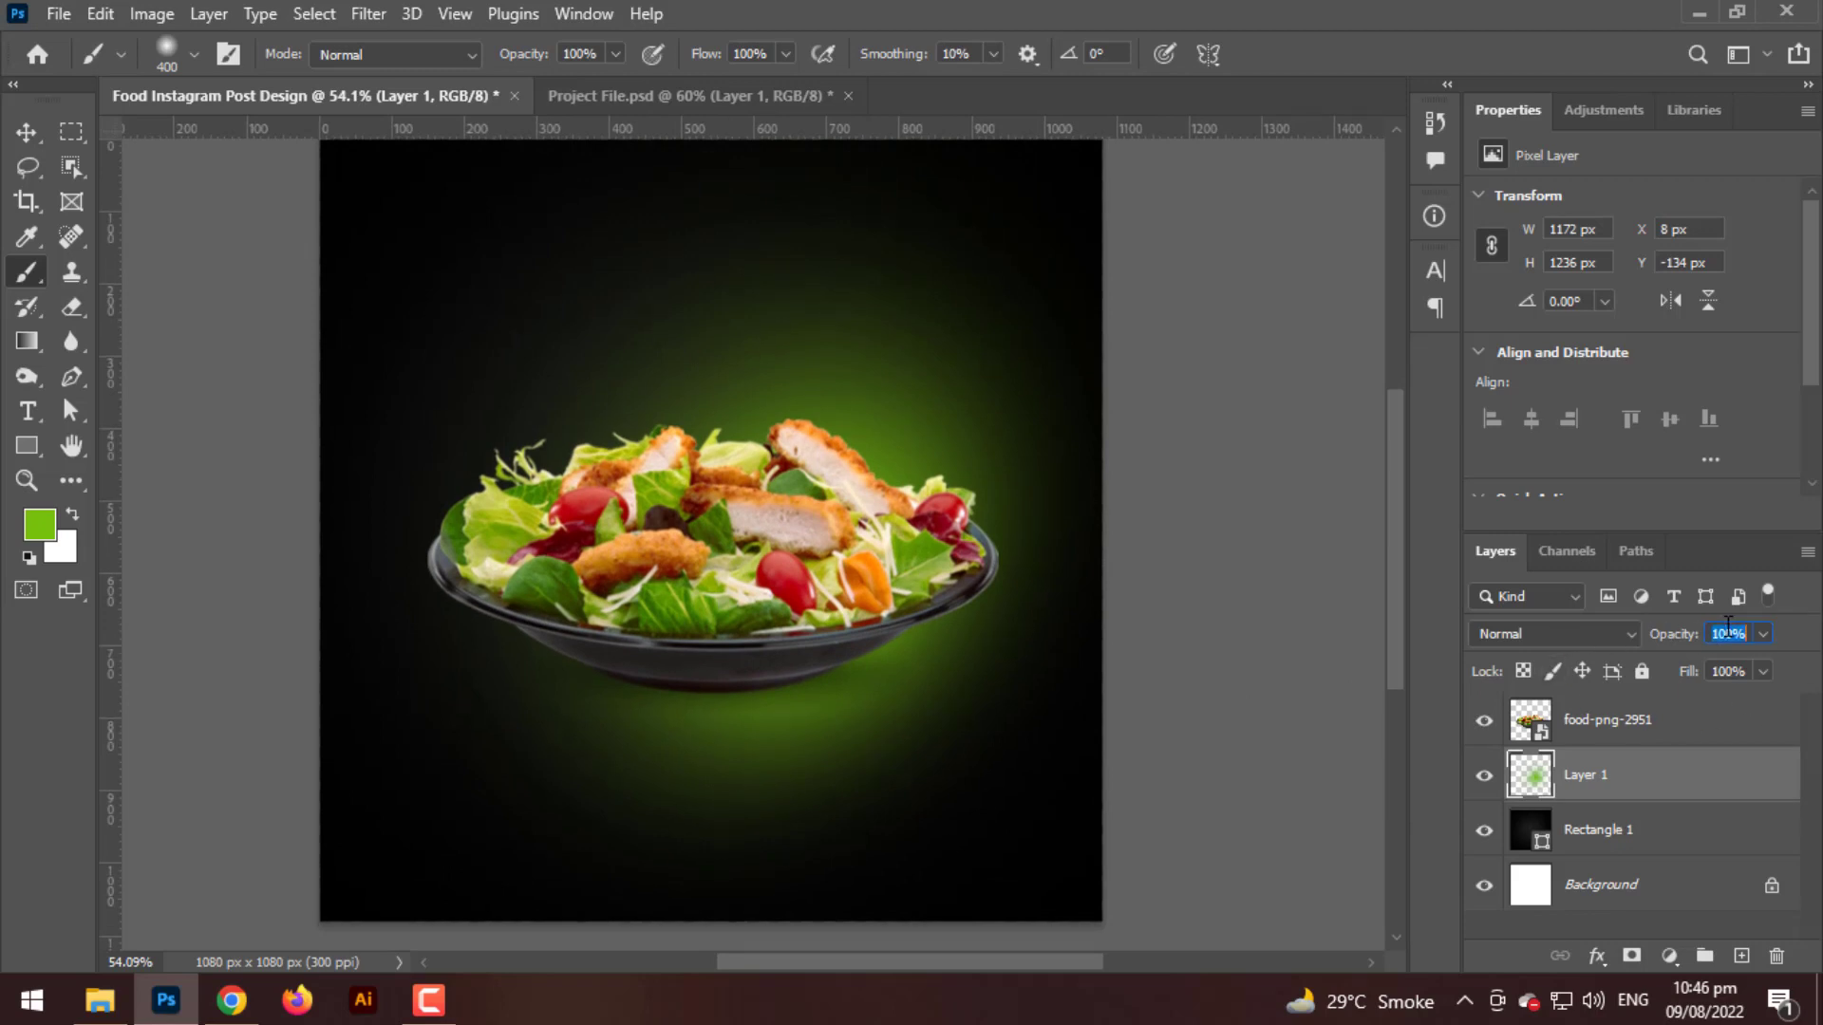
type("35")
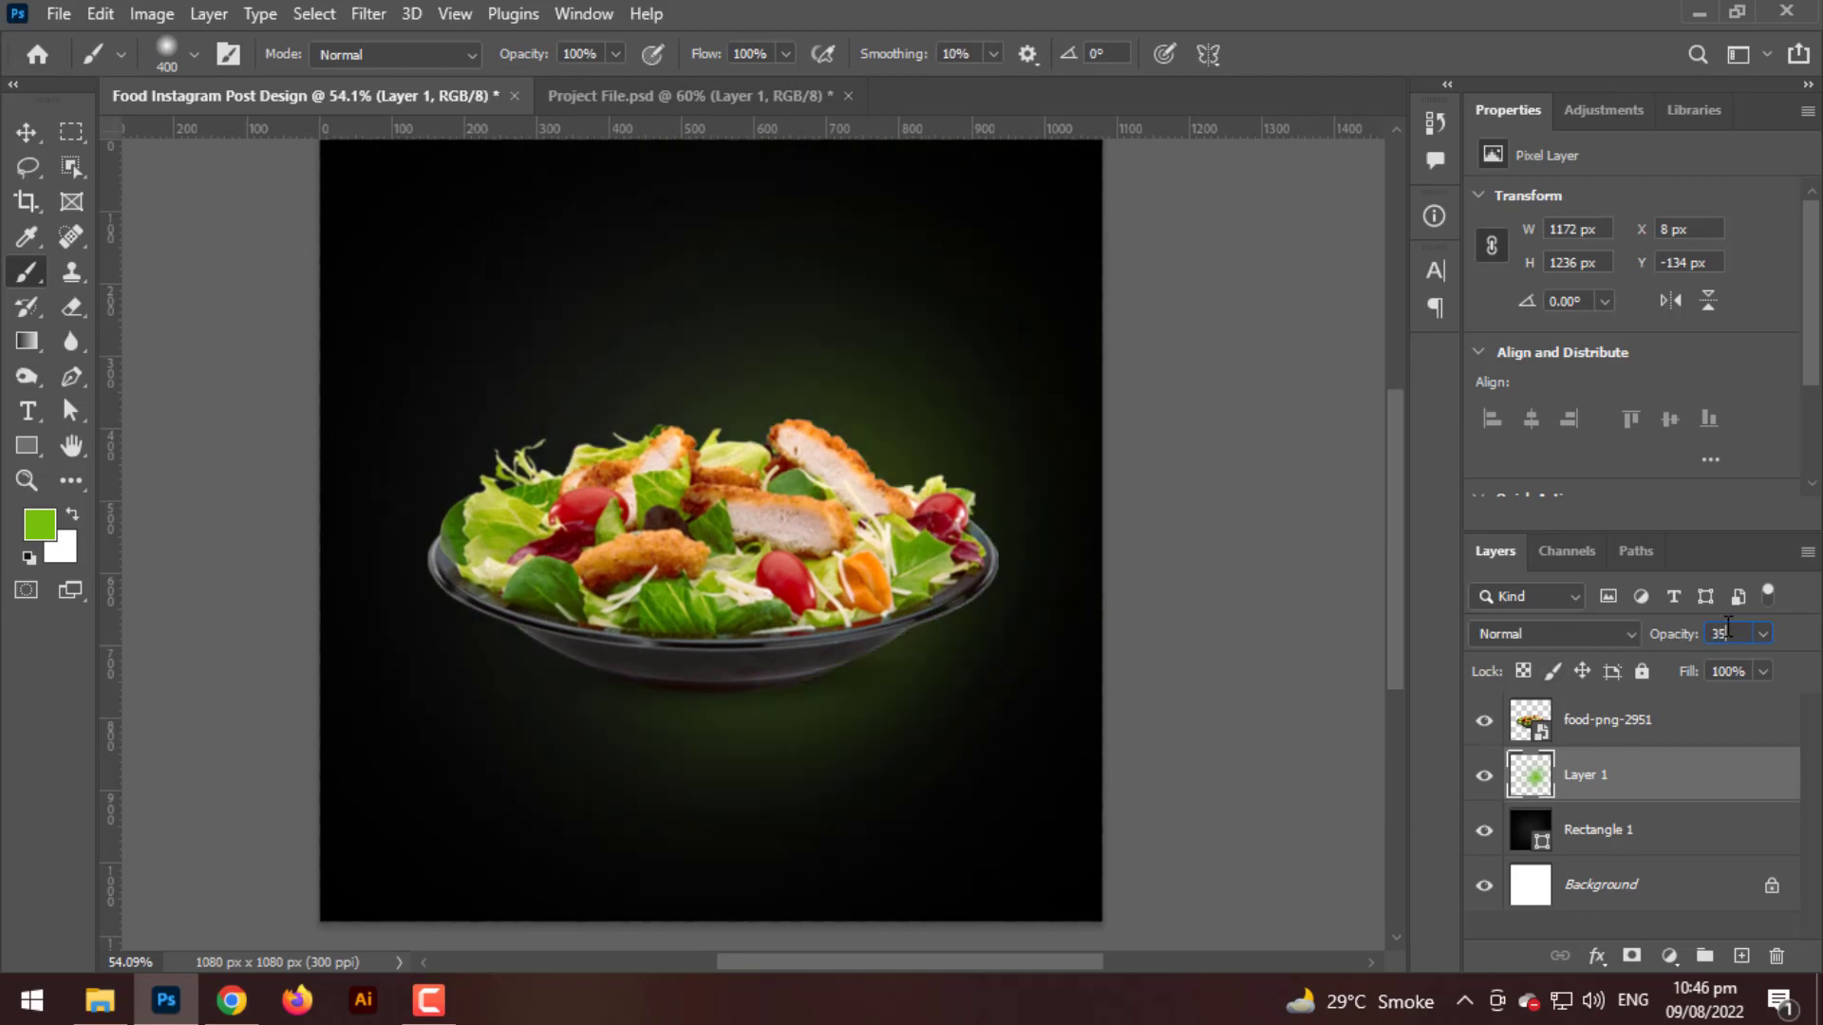
key("Return")
left_click(26, 132)
scroll(667, 549, "down", 2)
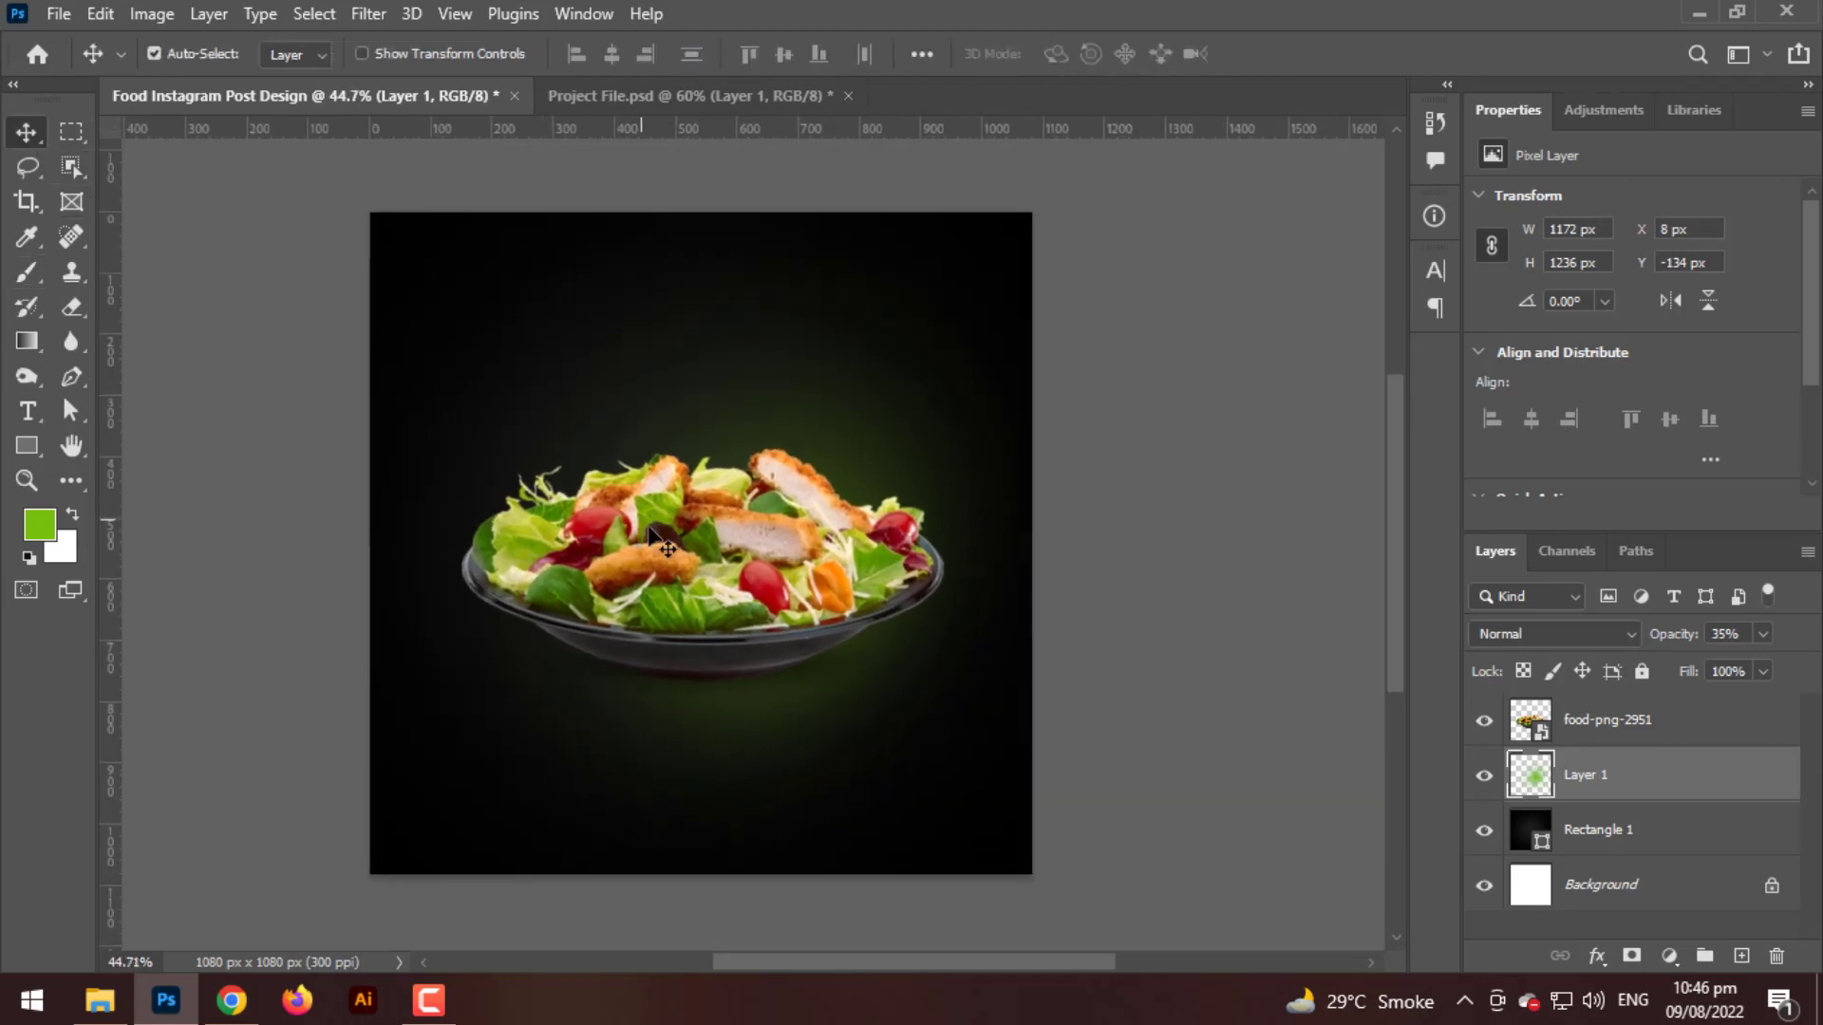
scroll(668, 549, "up", 3)
scroll(668, 549, "down", 1)
scroll(672, 540, "up", 1)
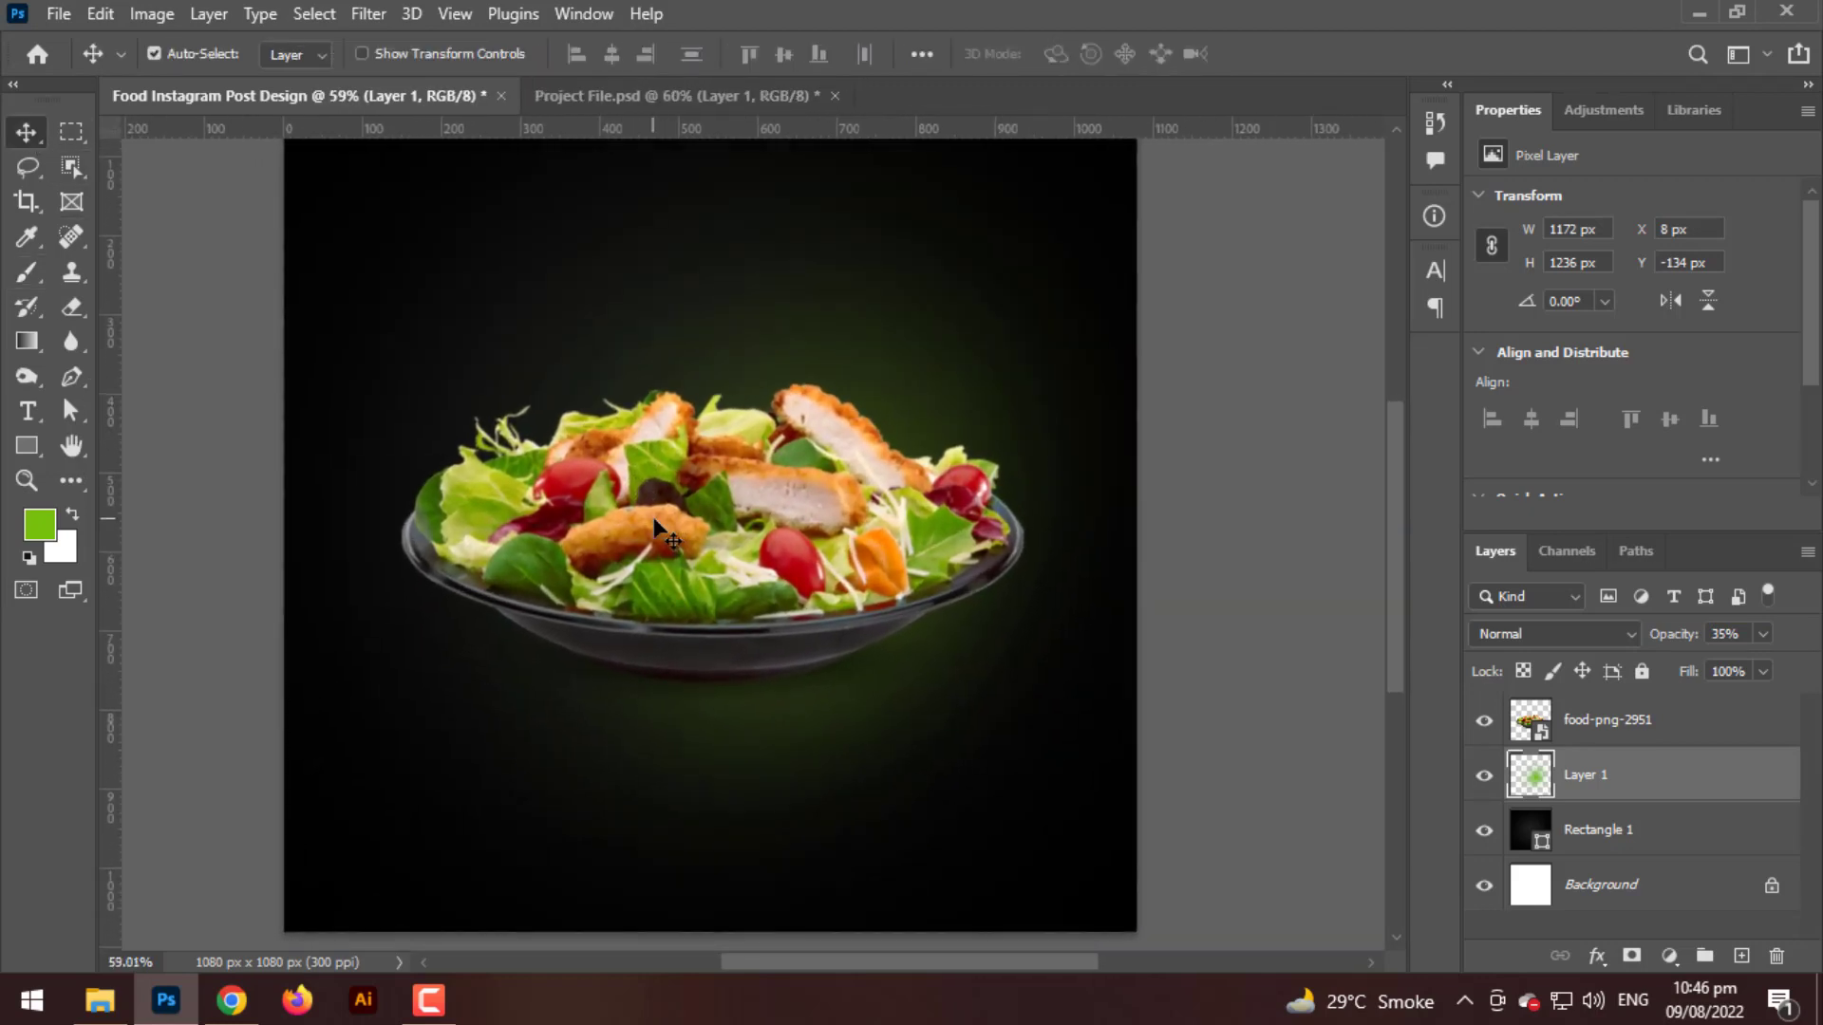
scroll(655, 520, "up", 1)
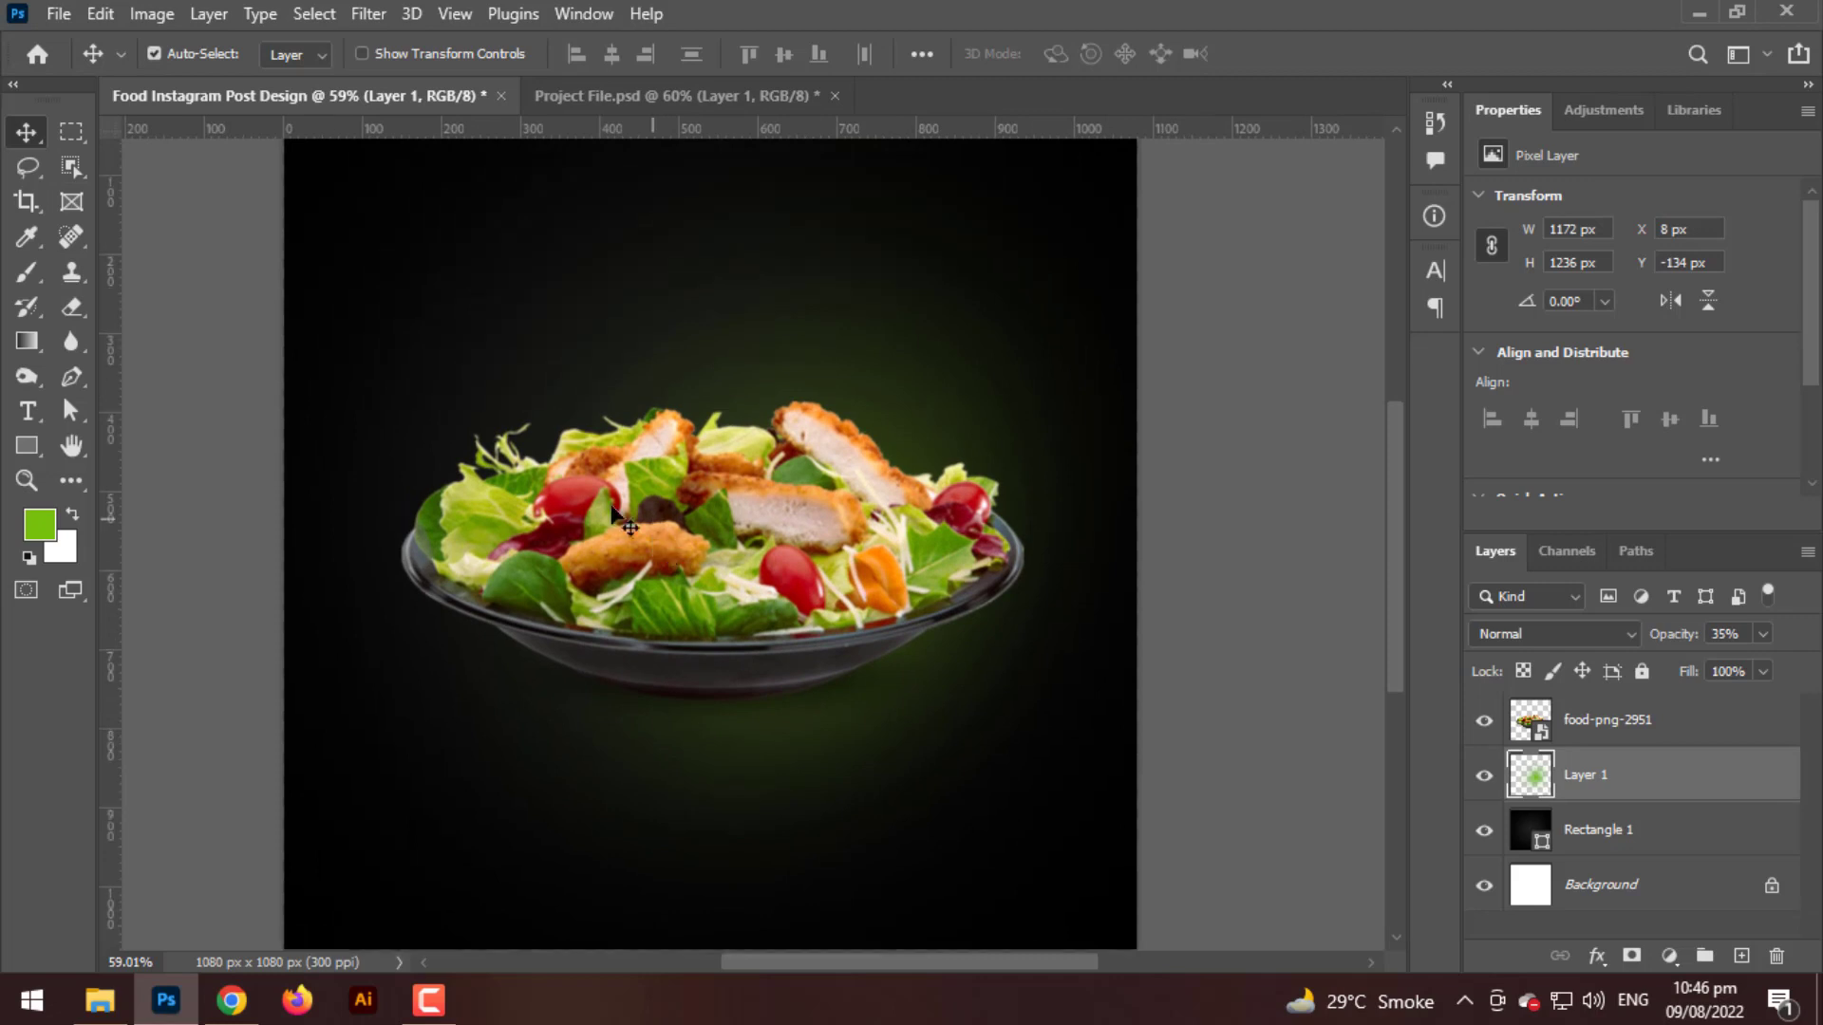
- Set up the Brush tool with the Hard Round tip at a size of 2 px
left_click(26, 237)
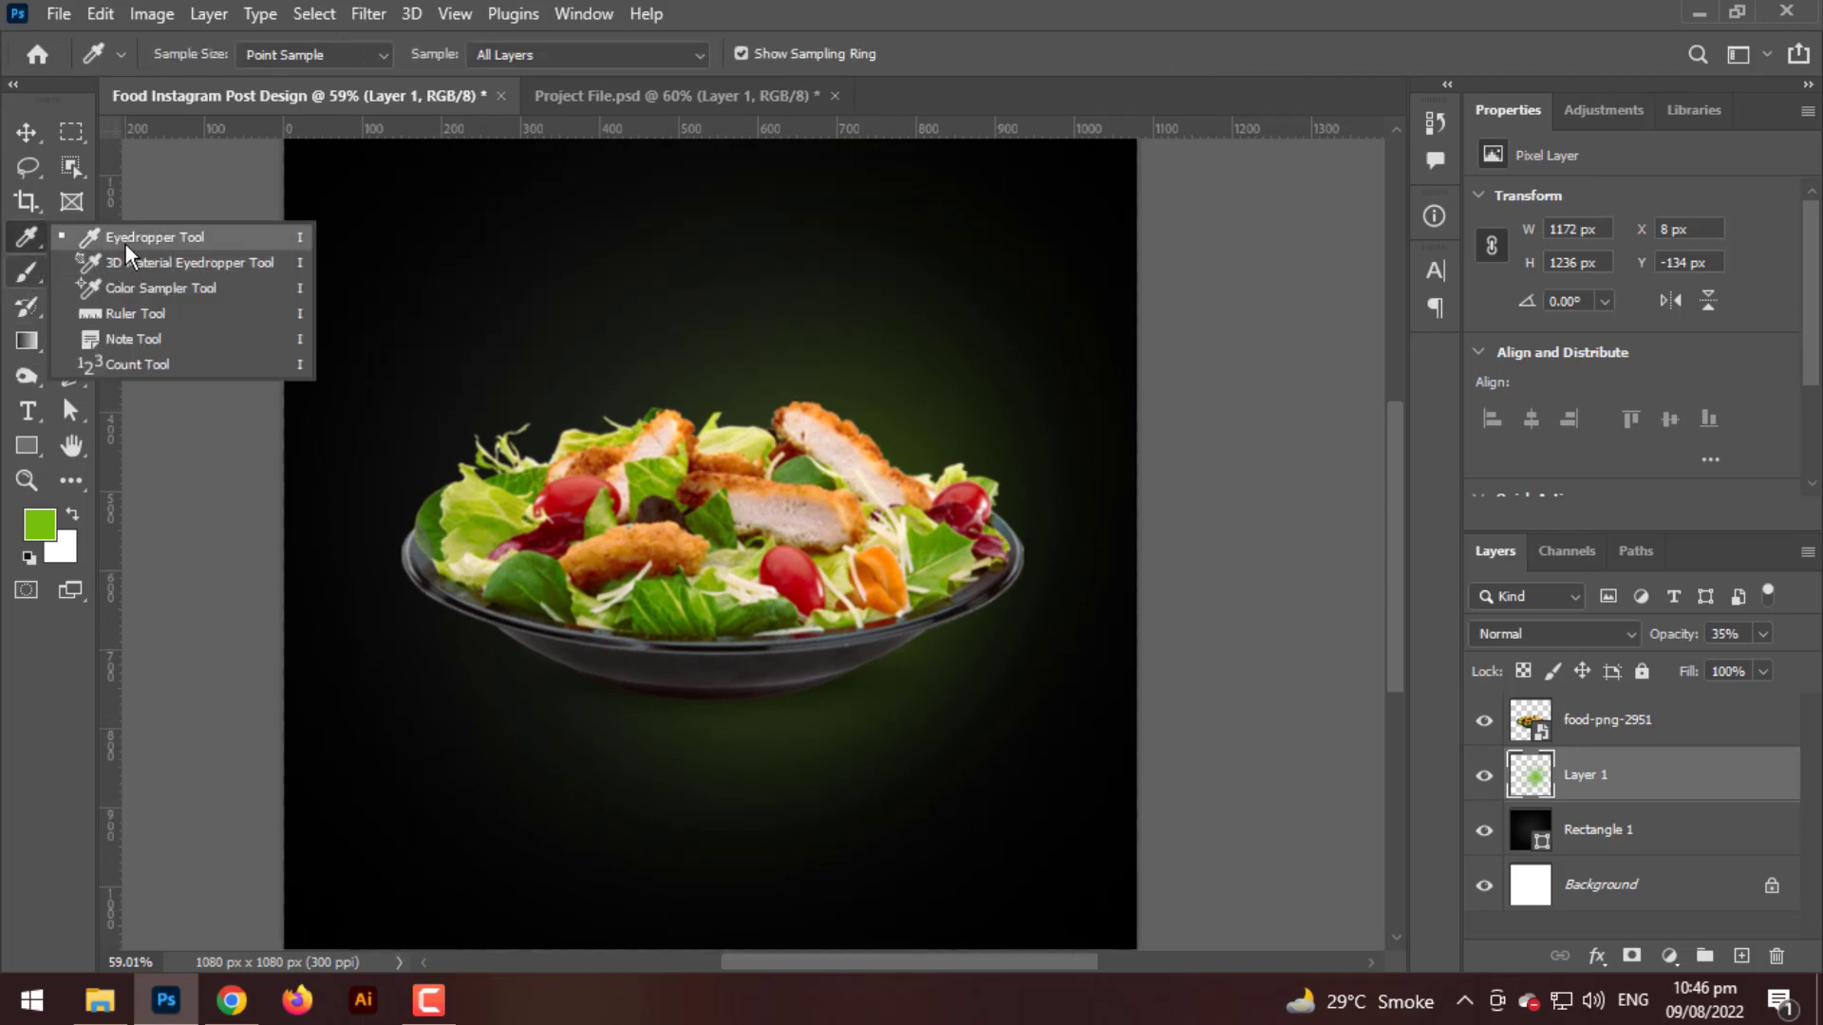
left_click(38, 276)
right_click(38, 277)
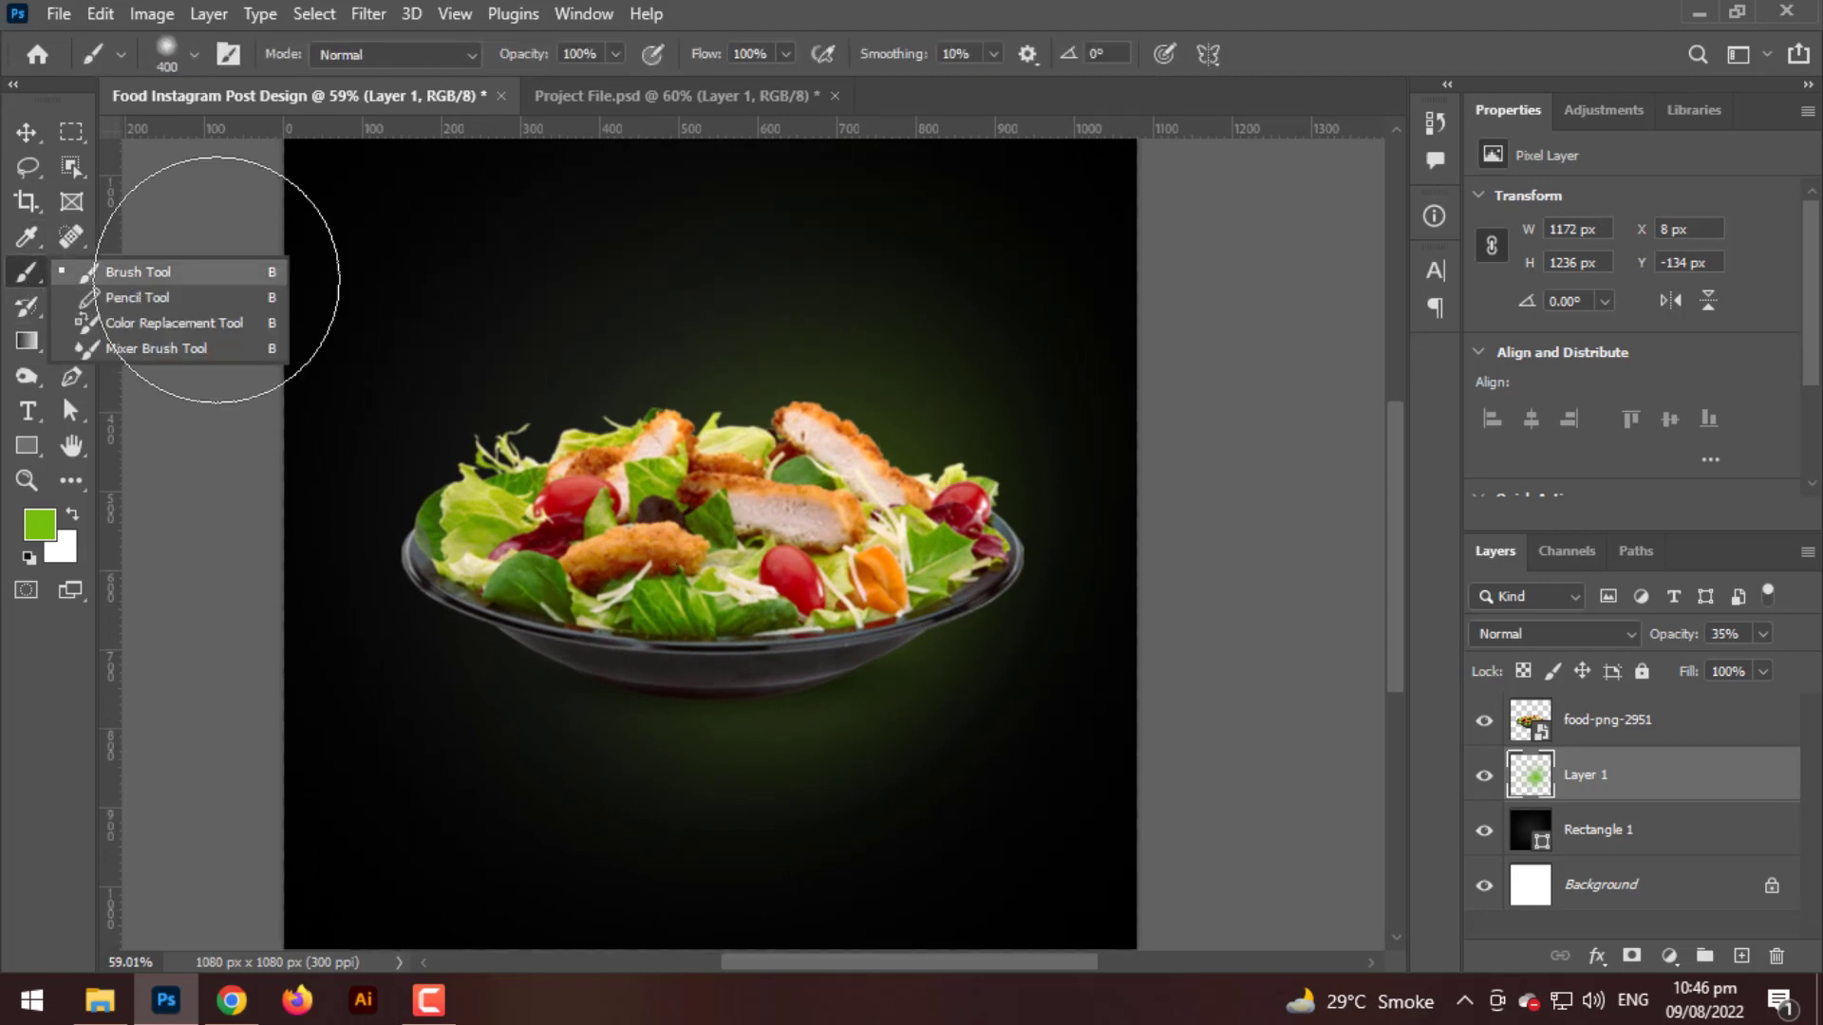
right_click(555, 399)
double_click(629, 703)
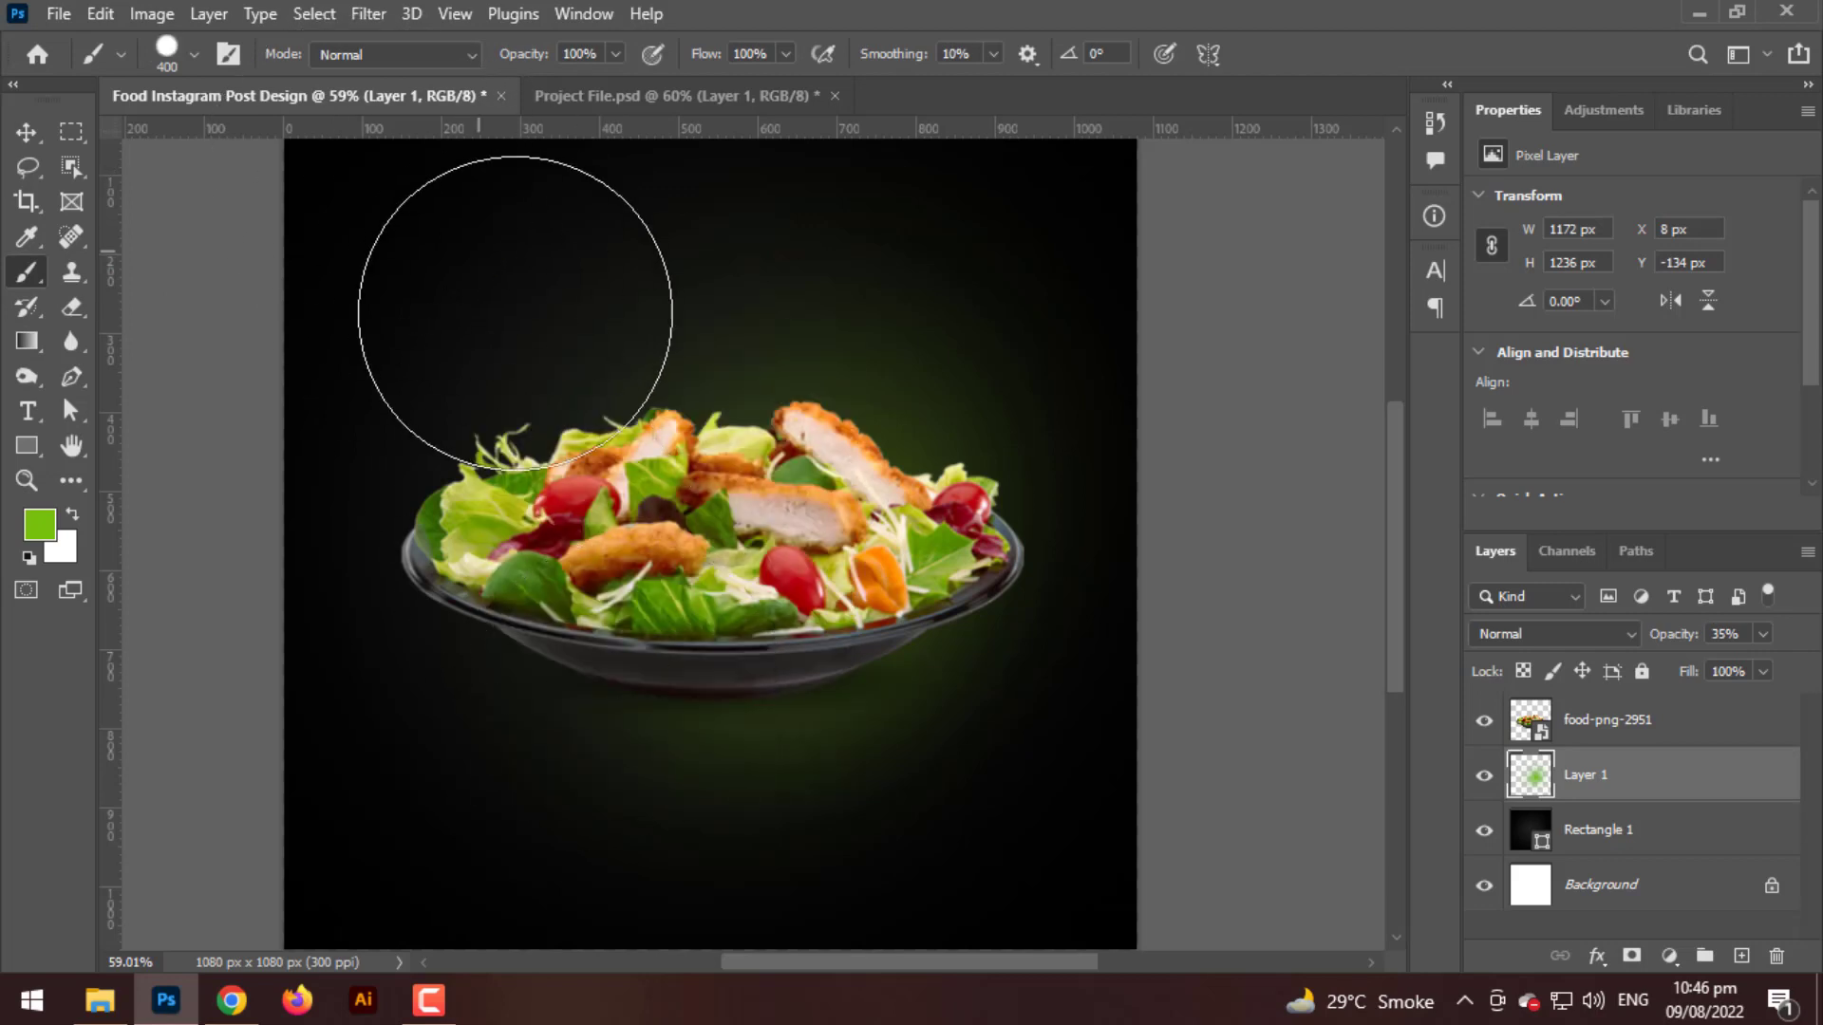
right_click(591, 420)
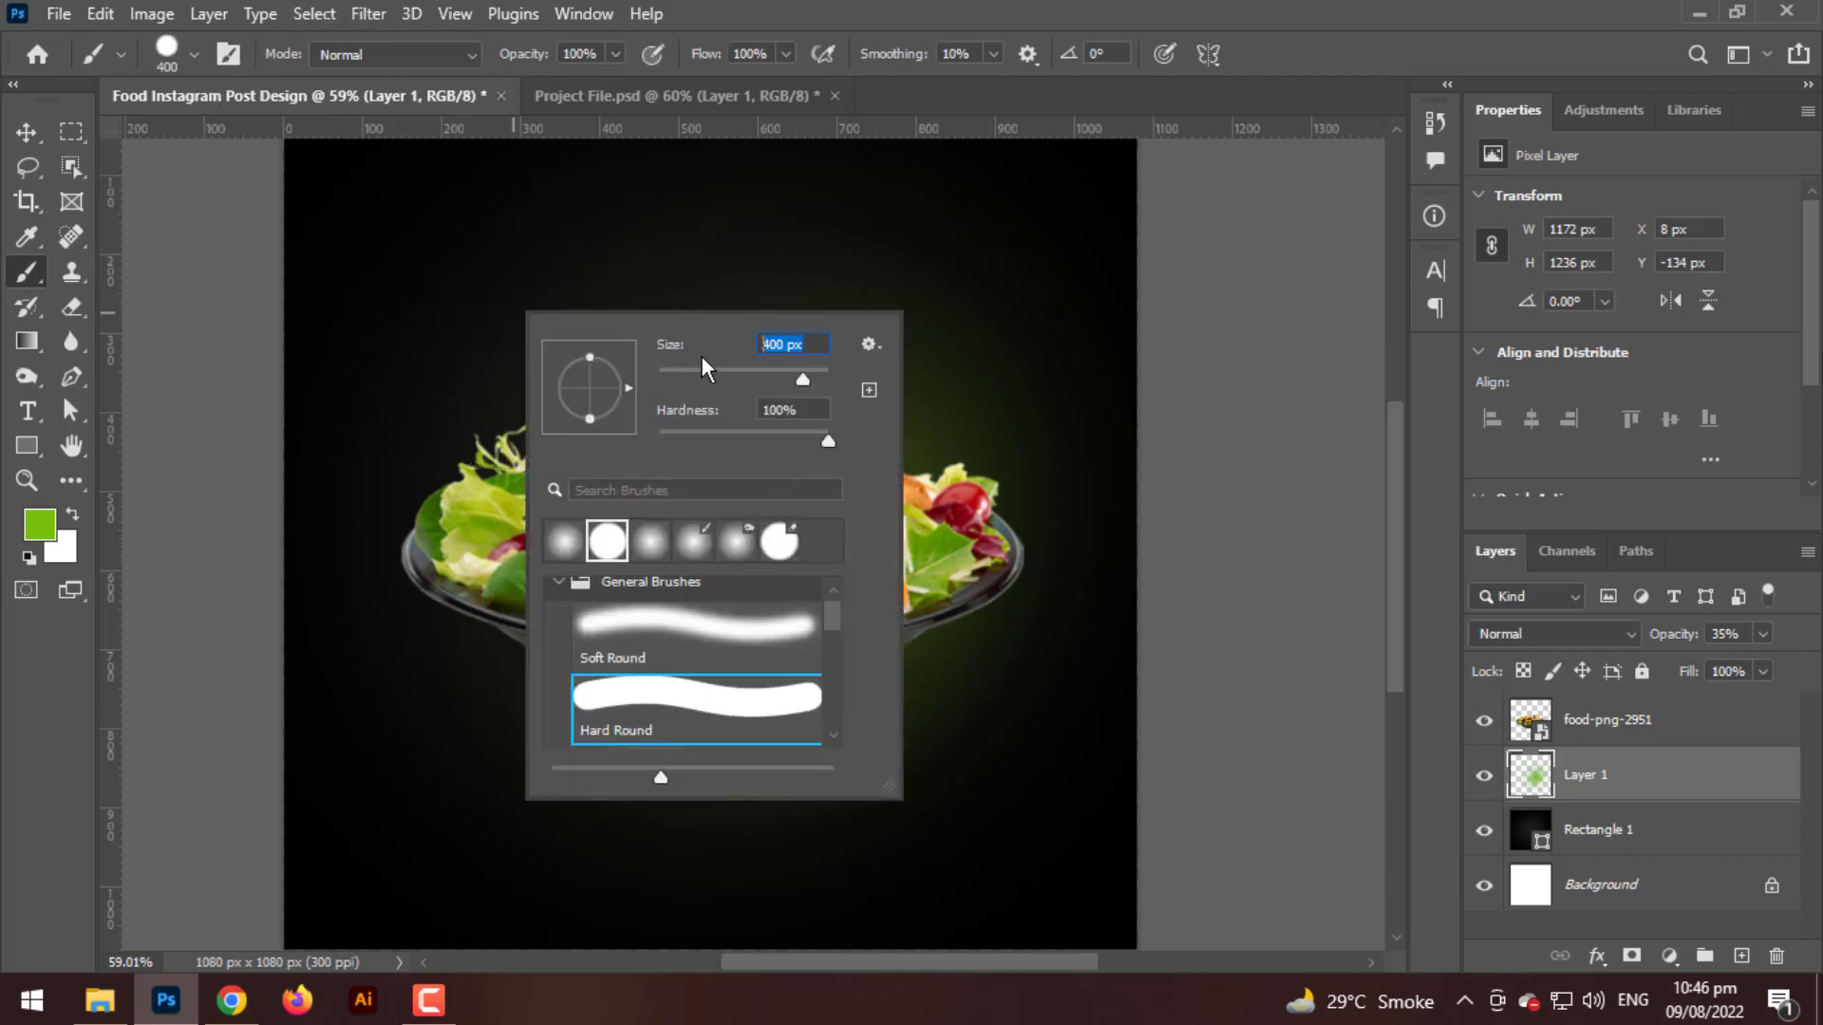
type("2")
key("Return")
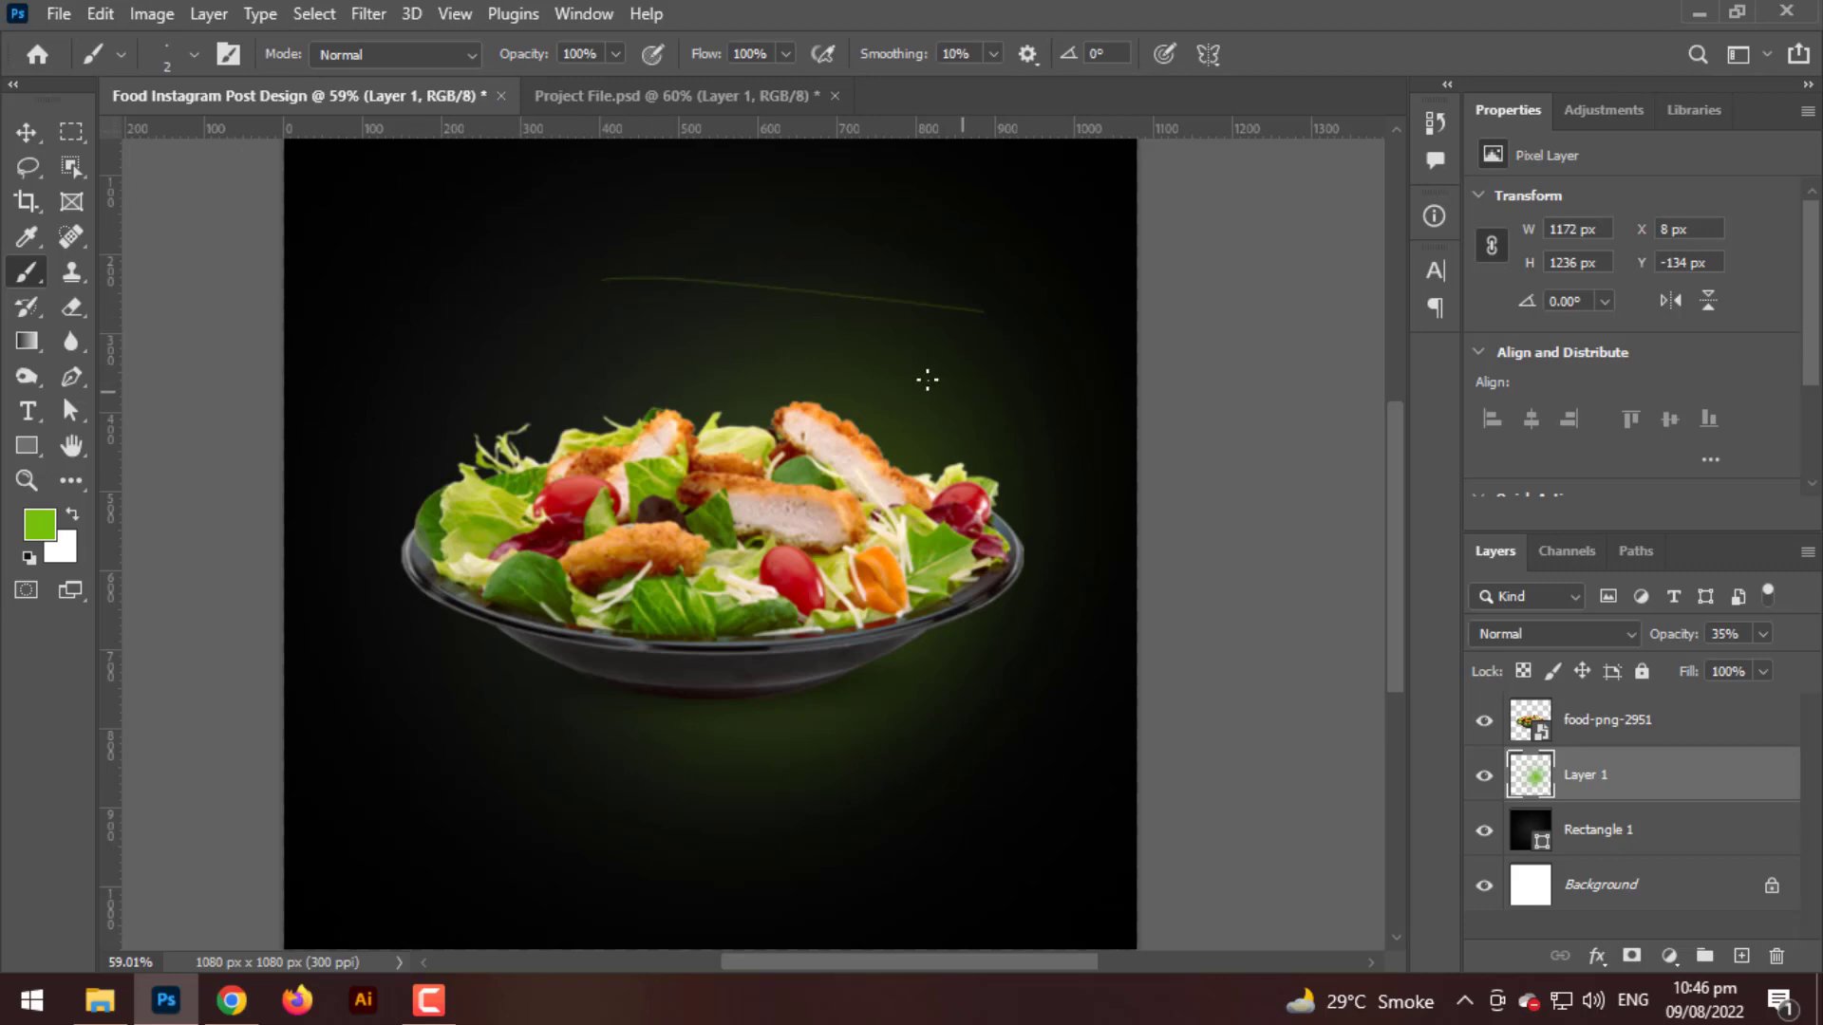
- Try a 4 px brush size with a test stroke above the salad and undo the stroke
right_click(652, 285)
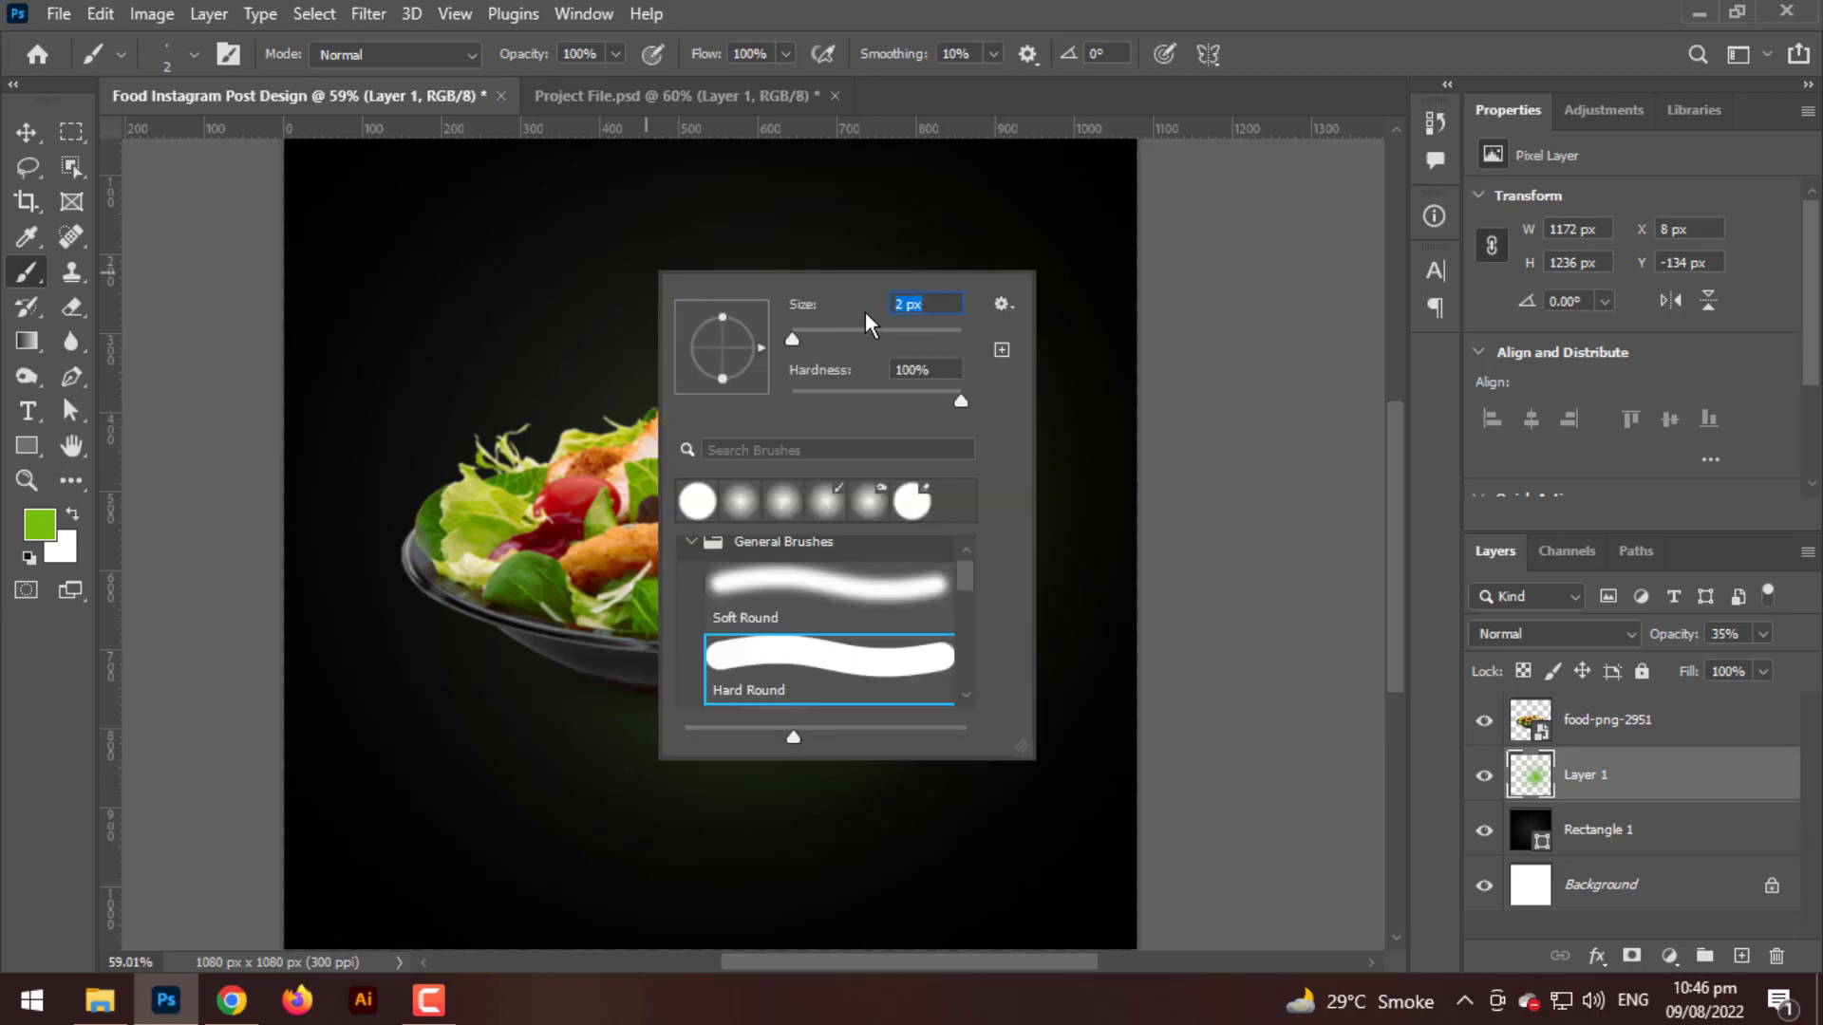
type("4")
key("Return")
left_click_drag(451, 237, 834, 256)
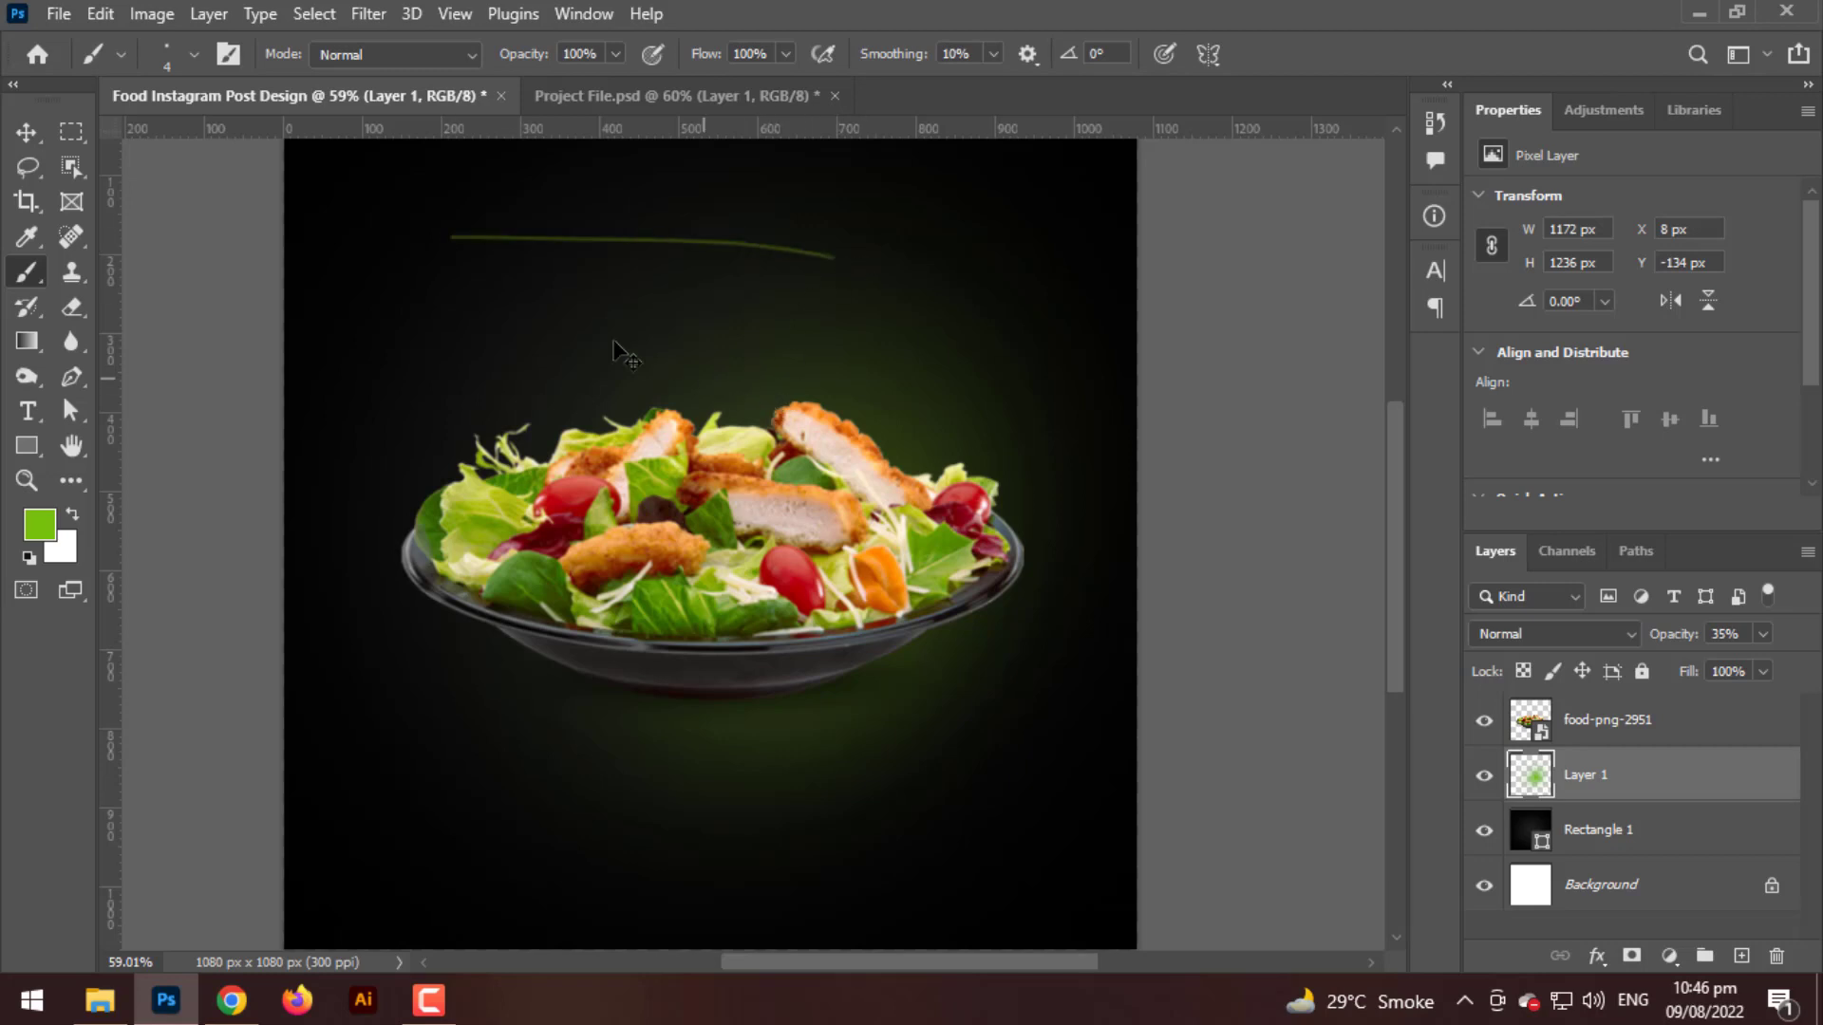
key("ctrl+z")
- Set the brush size to 5 px, test it with a stroke above the salad and undo the stroke
right_click(530, 270)
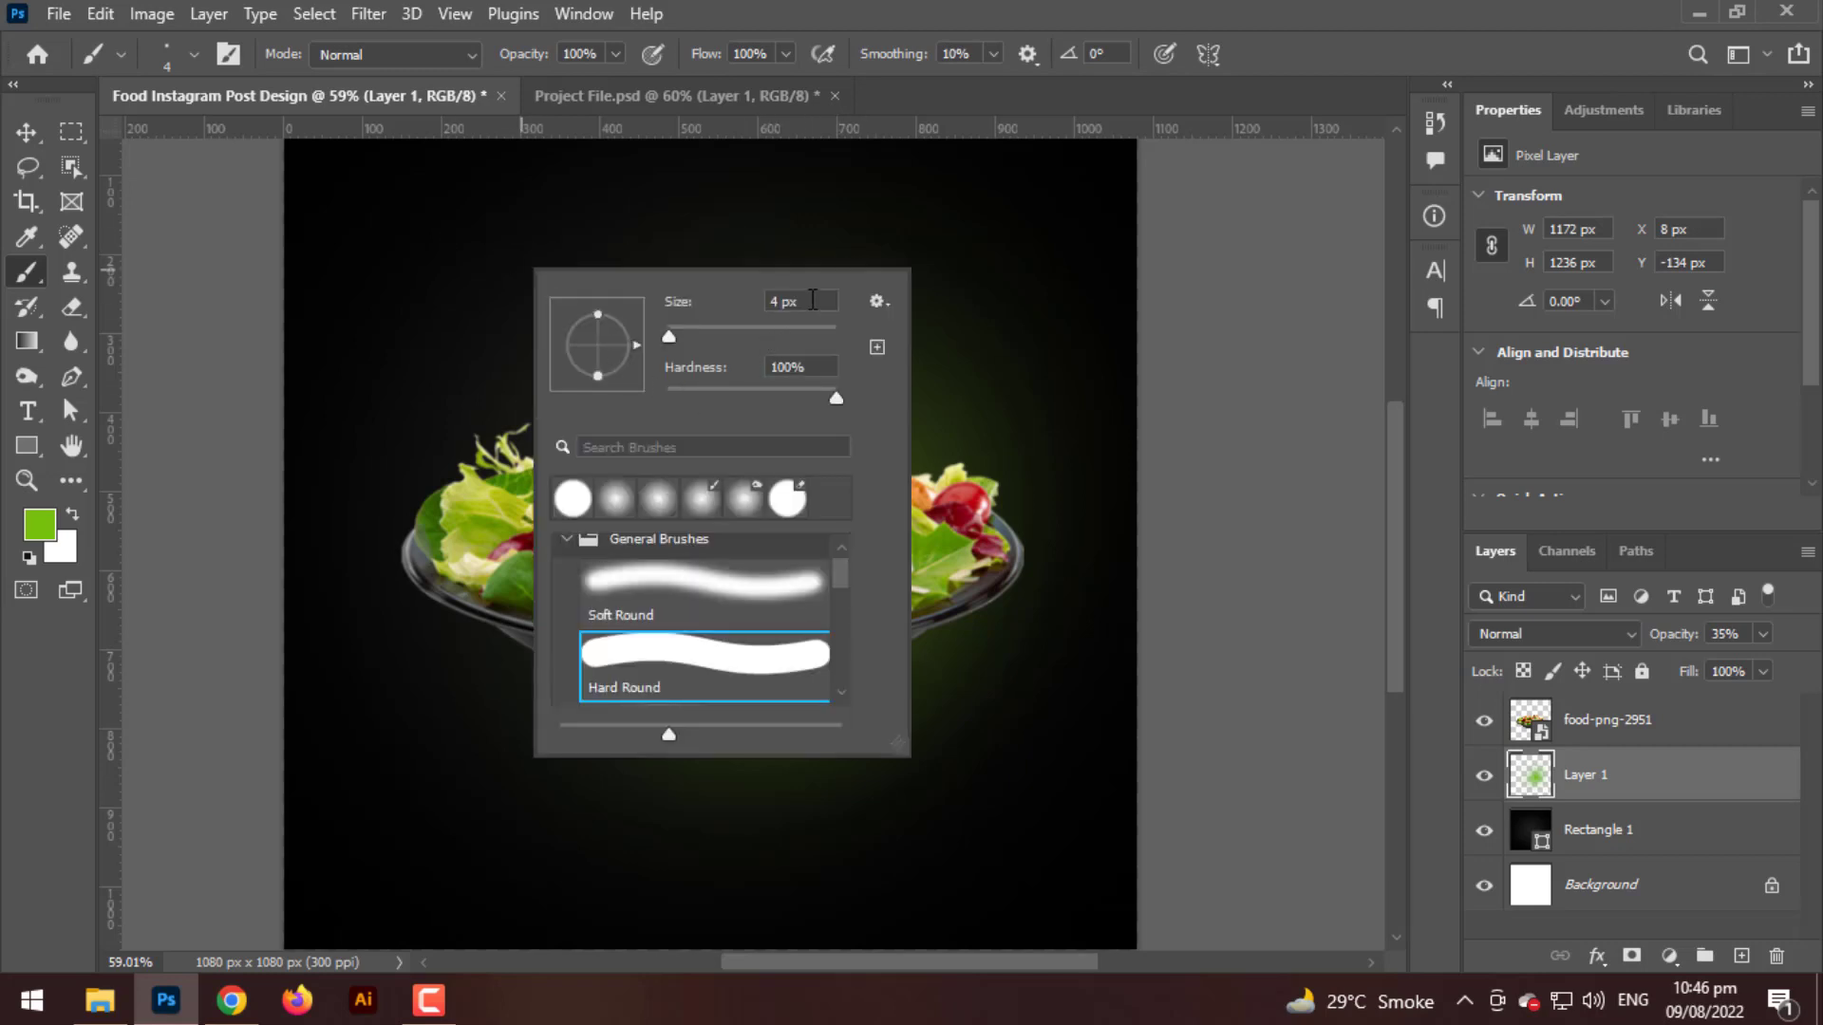
type("5")
key("Return")
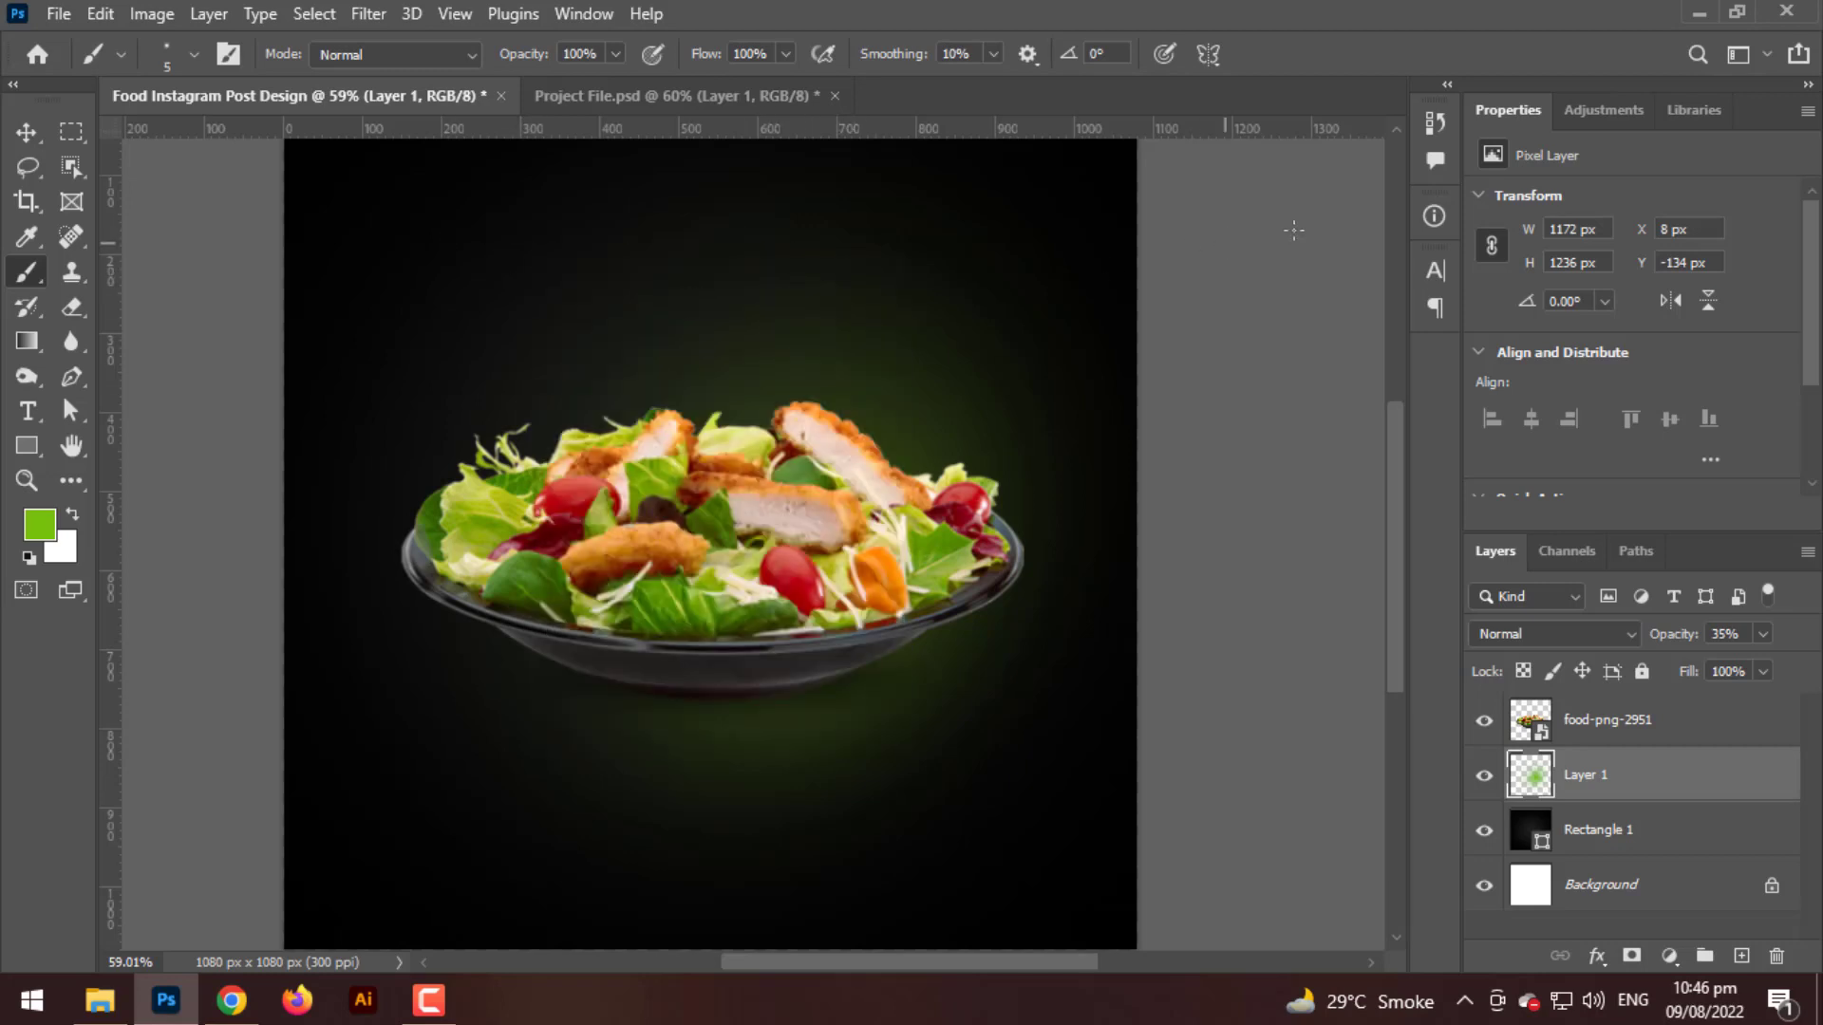
left_click_drag(481, 263, 883, 257)
key("ctrl+z")
- Start a Pen path outside the canvas's left edge and curve it beneath the bowl, undoing the badly placed third anchor
left_click(71, 376)
left_click(258, 689)
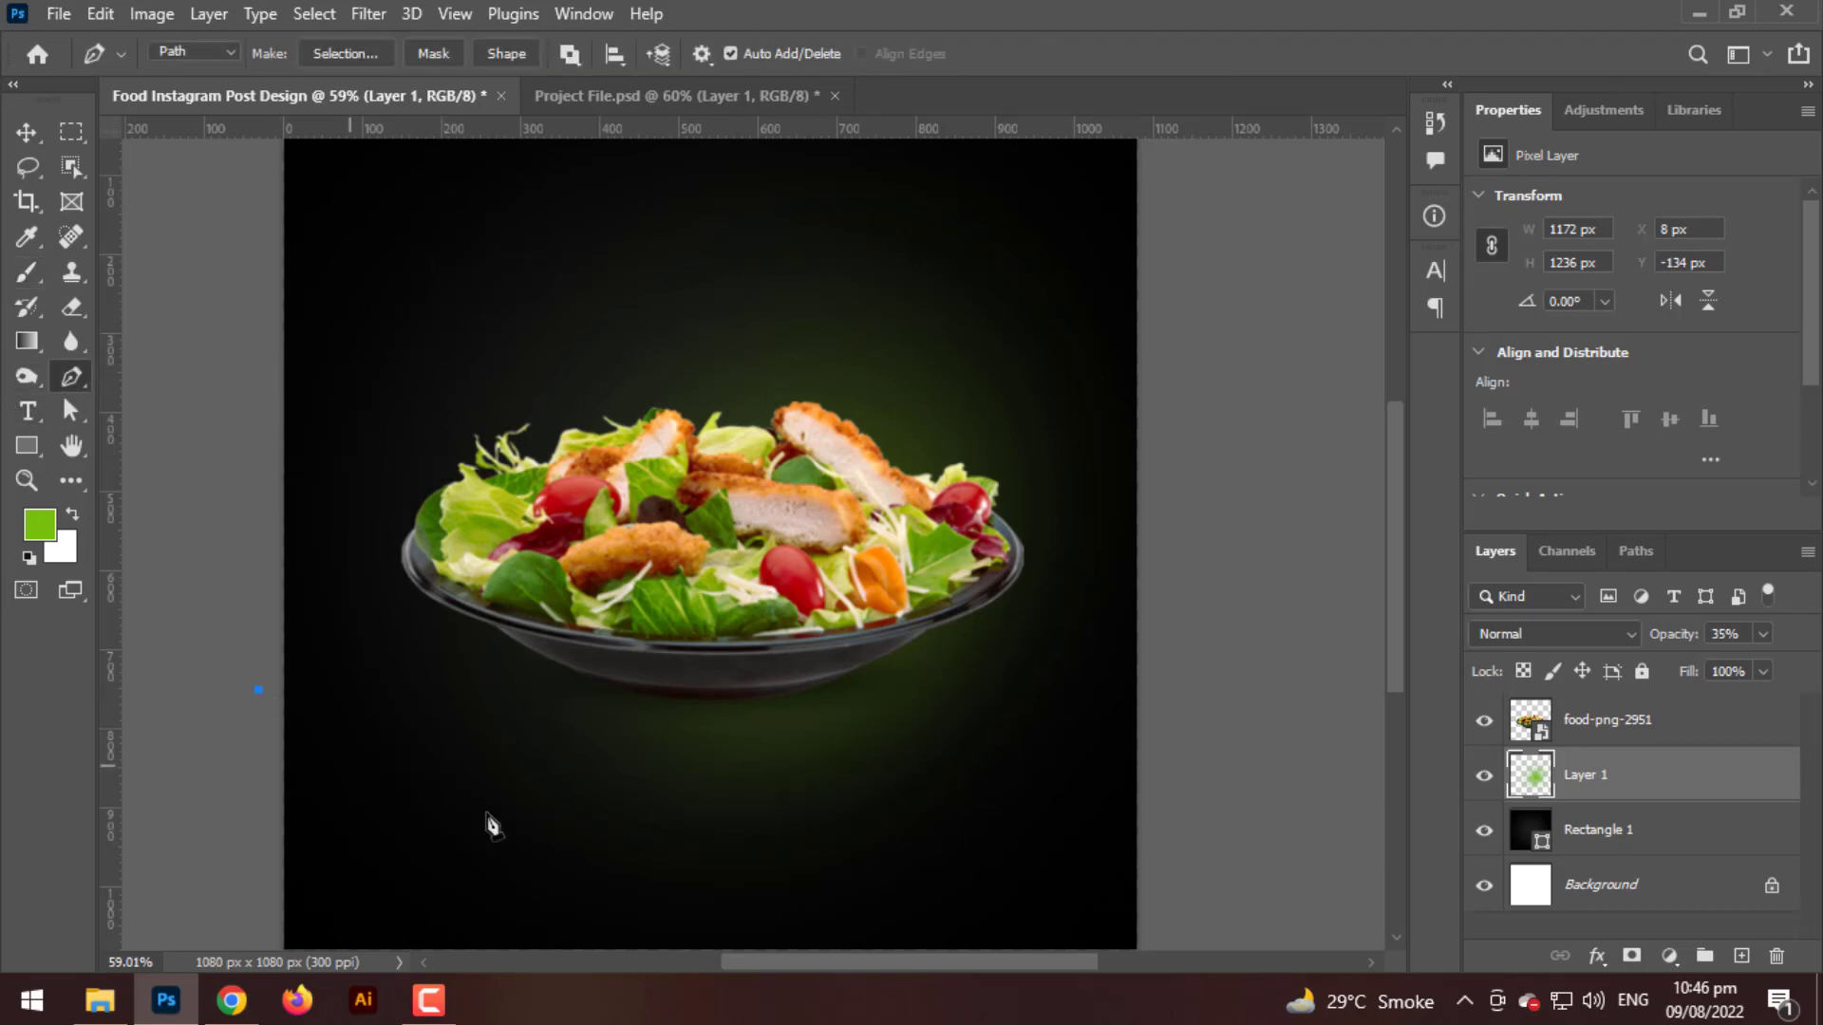
left_click_drag(778, 805, 727, 549)
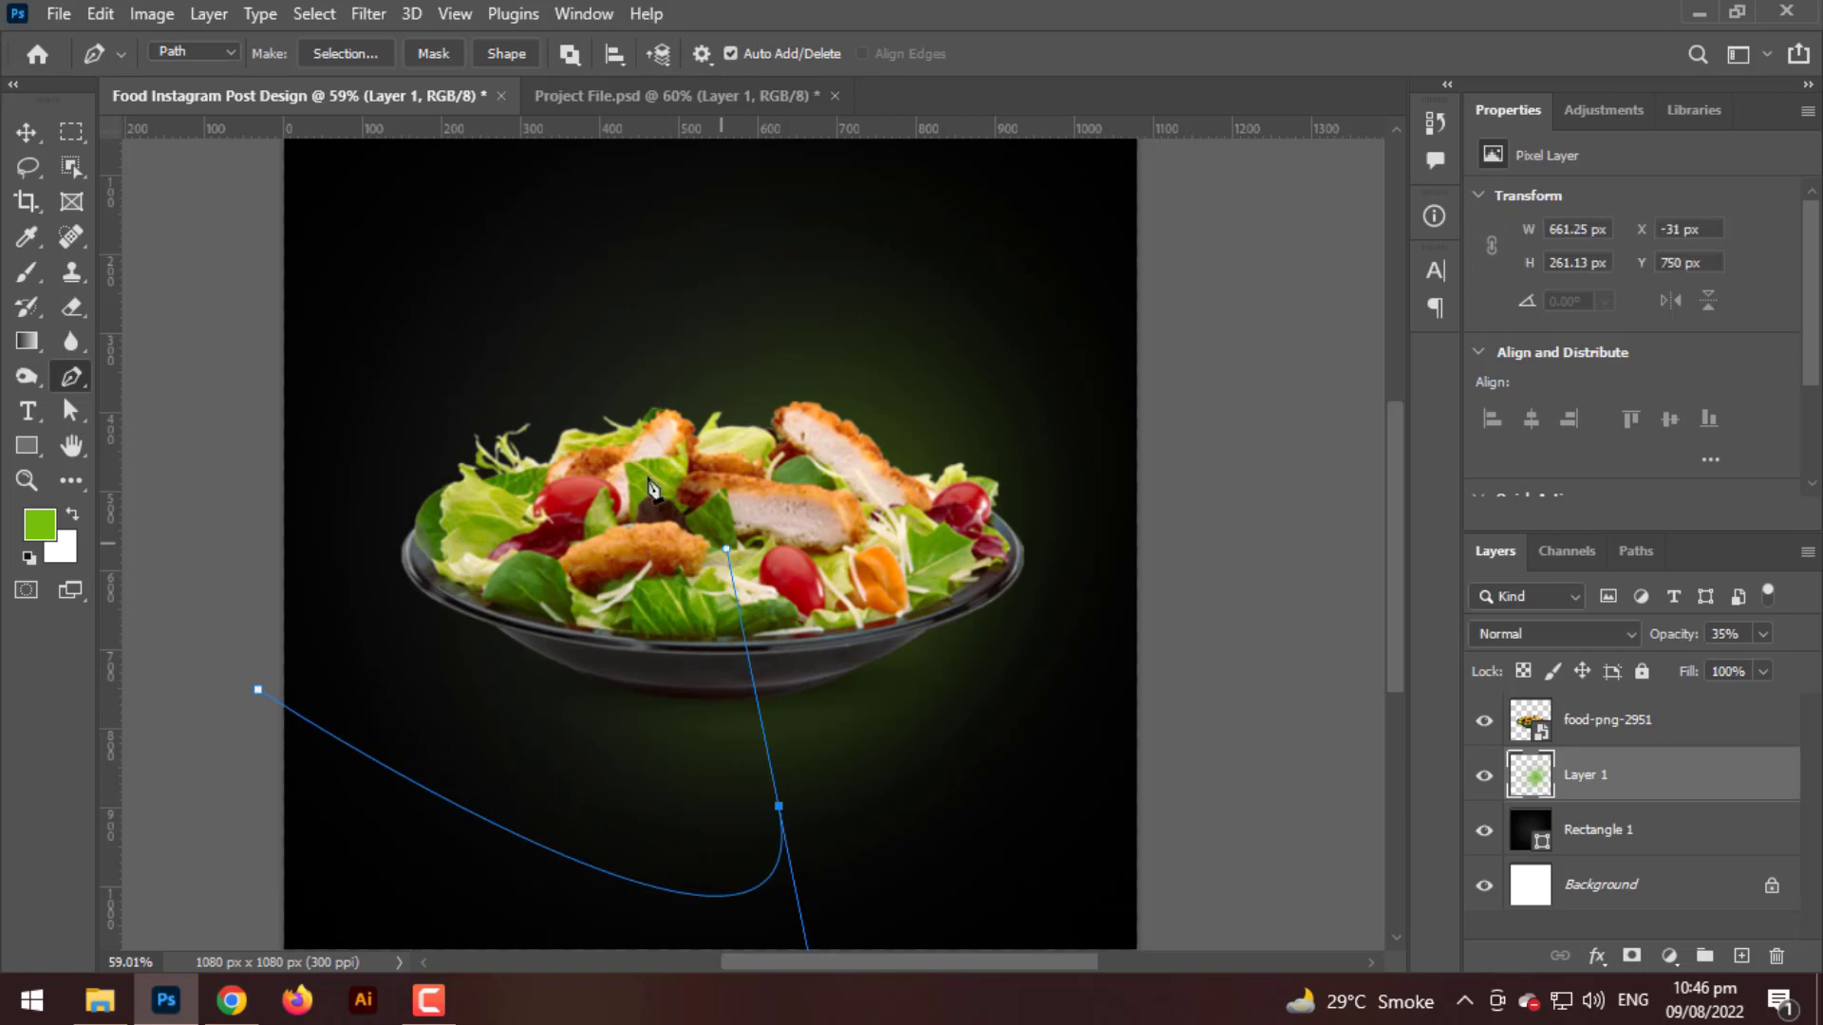
left_click_drag(731, 294, 1033, 256)
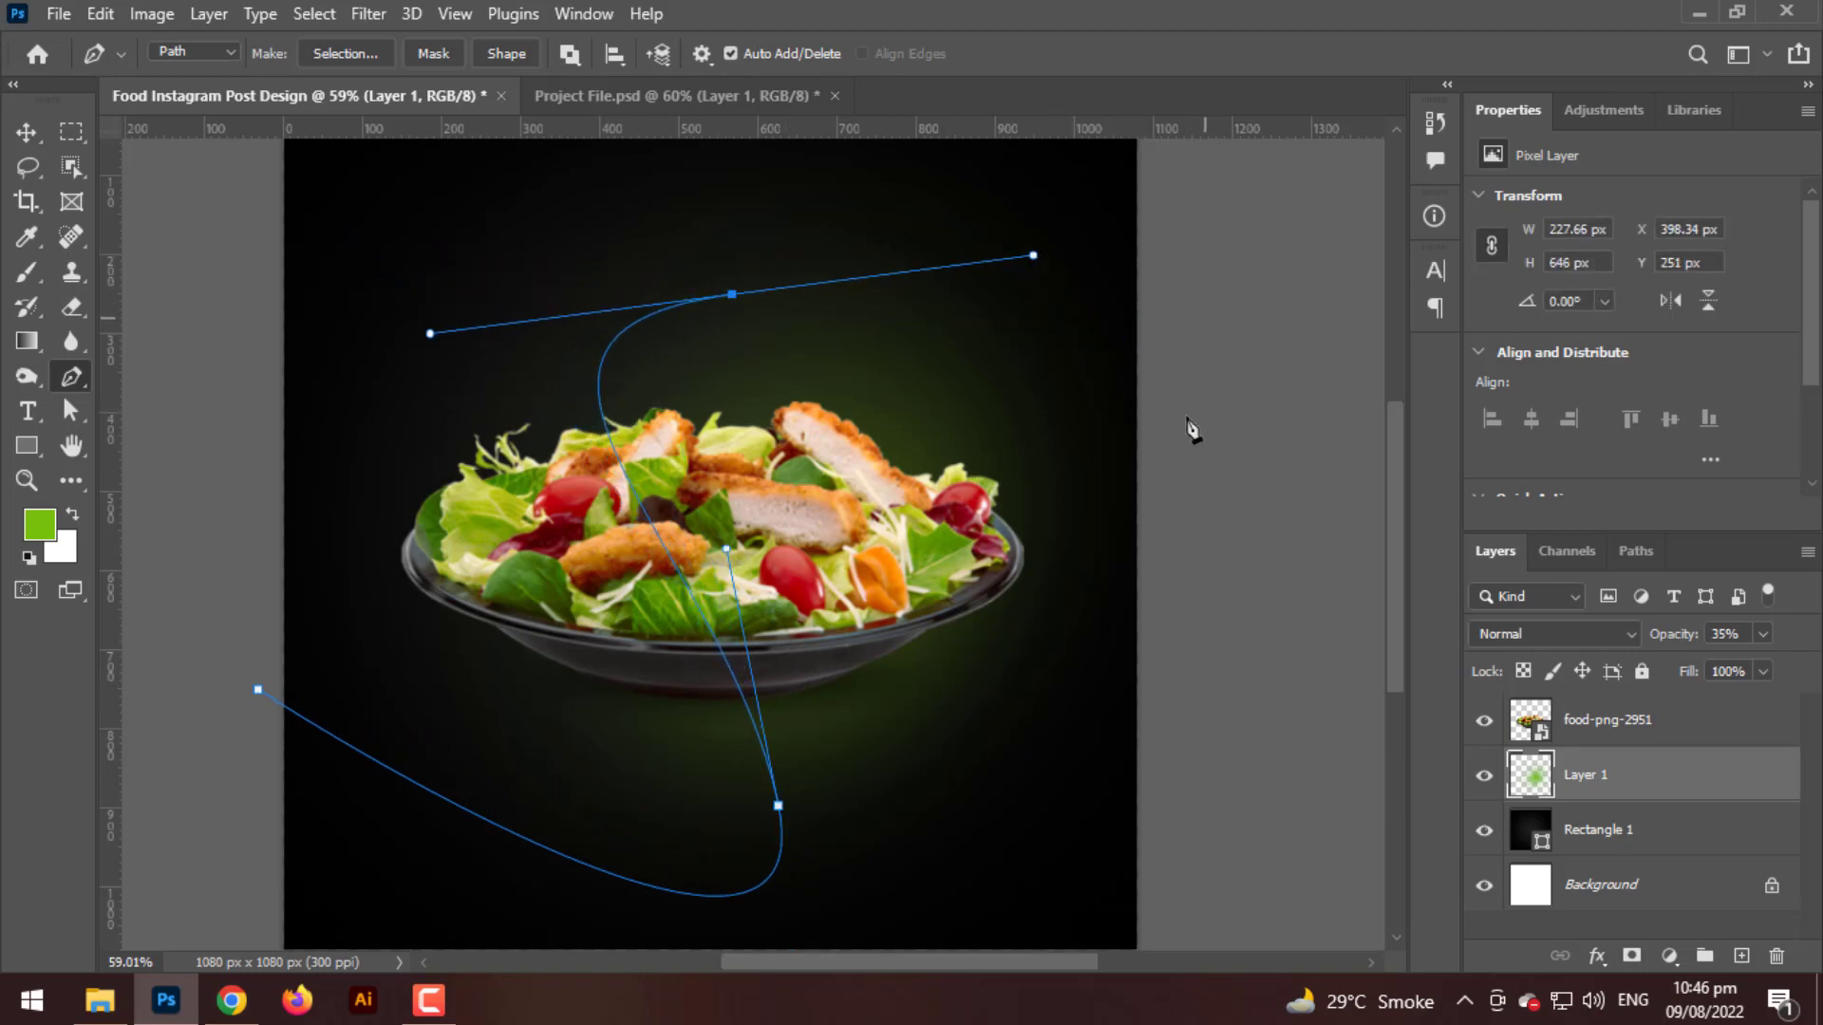
key("ctrl+z")
- Continue the path across the bowl, loop it above the salad and end it beyond the canvas's right edge
left_click_drag(342, 449, 422, 392)
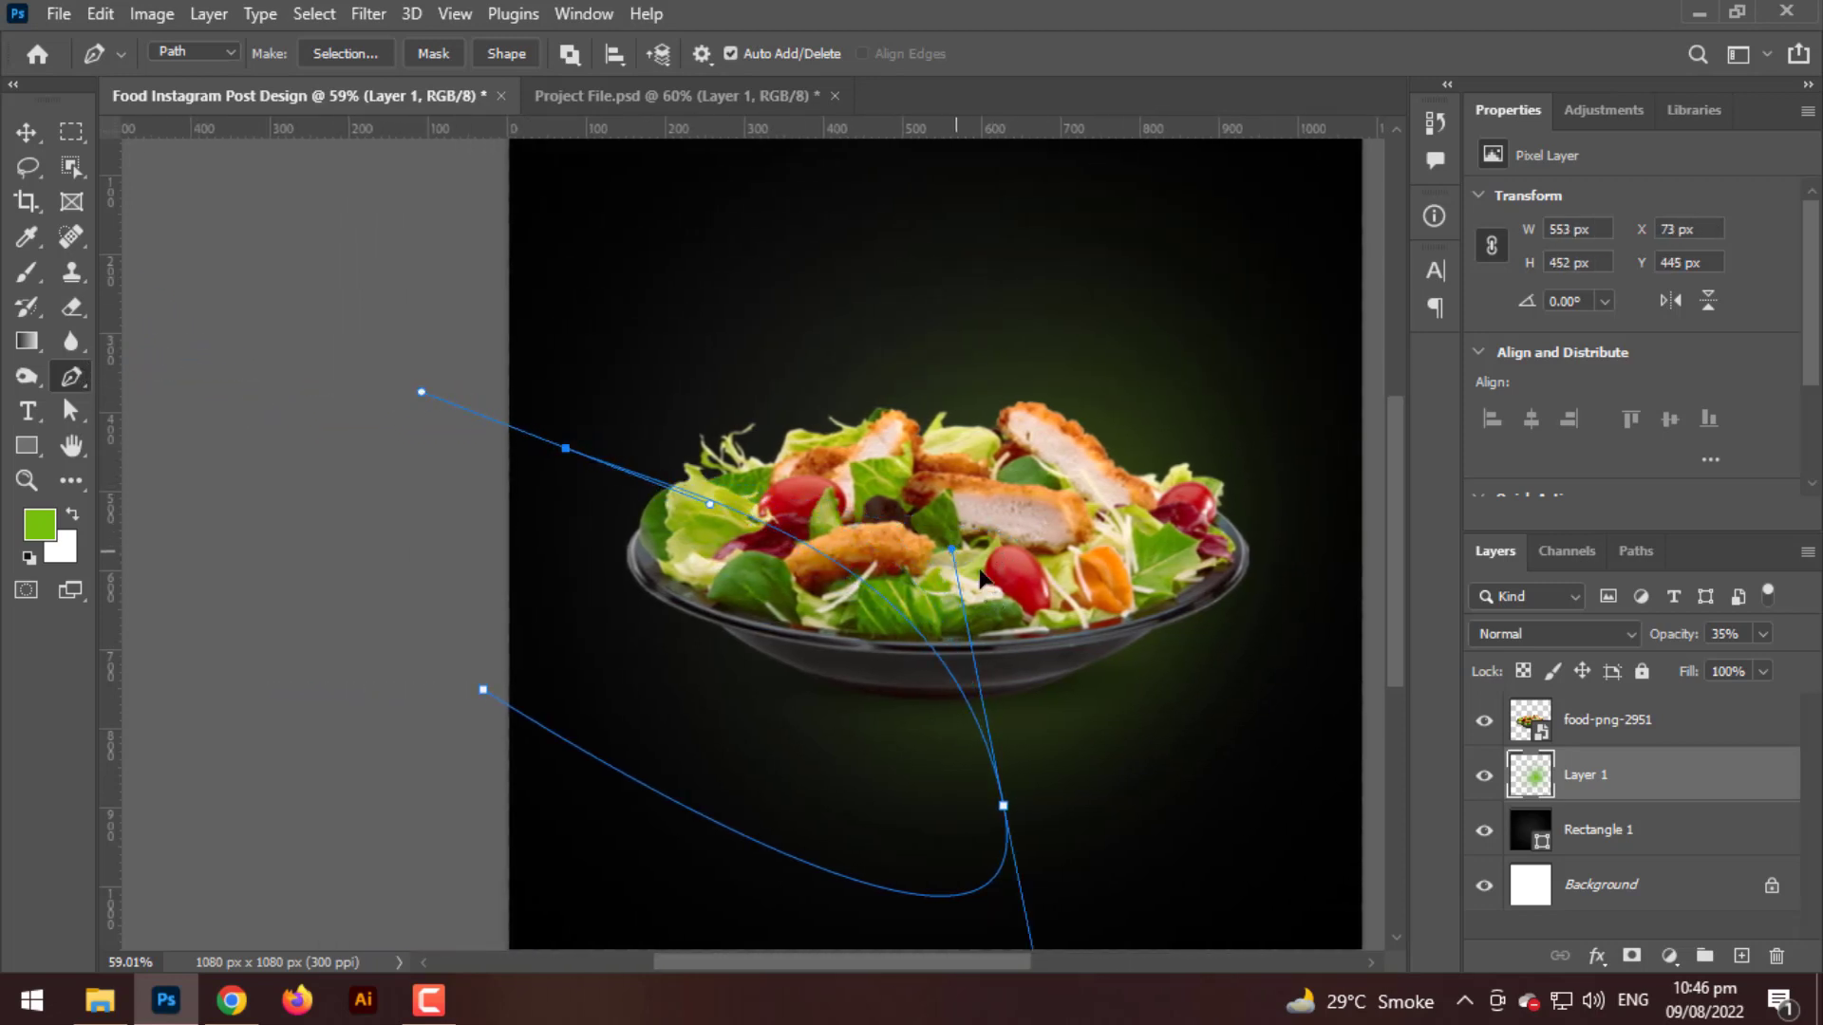
left_click_drag(983, 576, 1030, 651)
left_click_drag(914, 537, 656, 505)
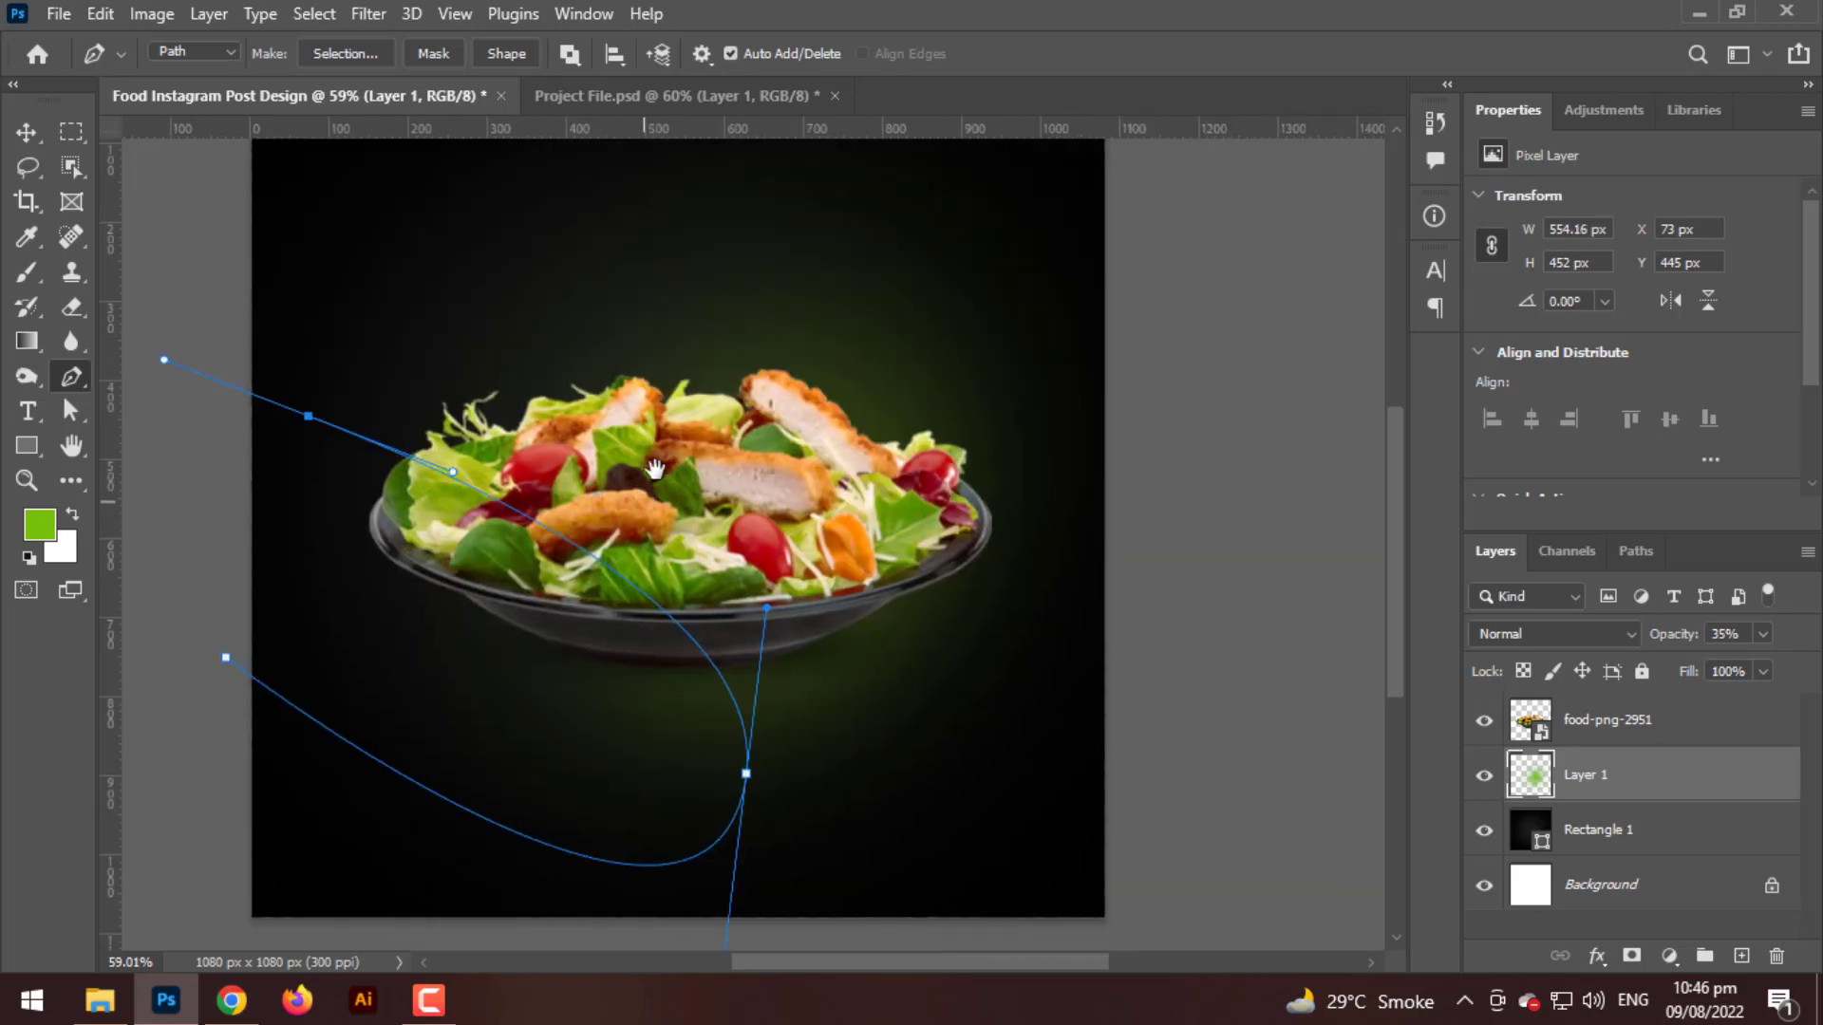
left_click_drag(726, 357, 1095, 677)
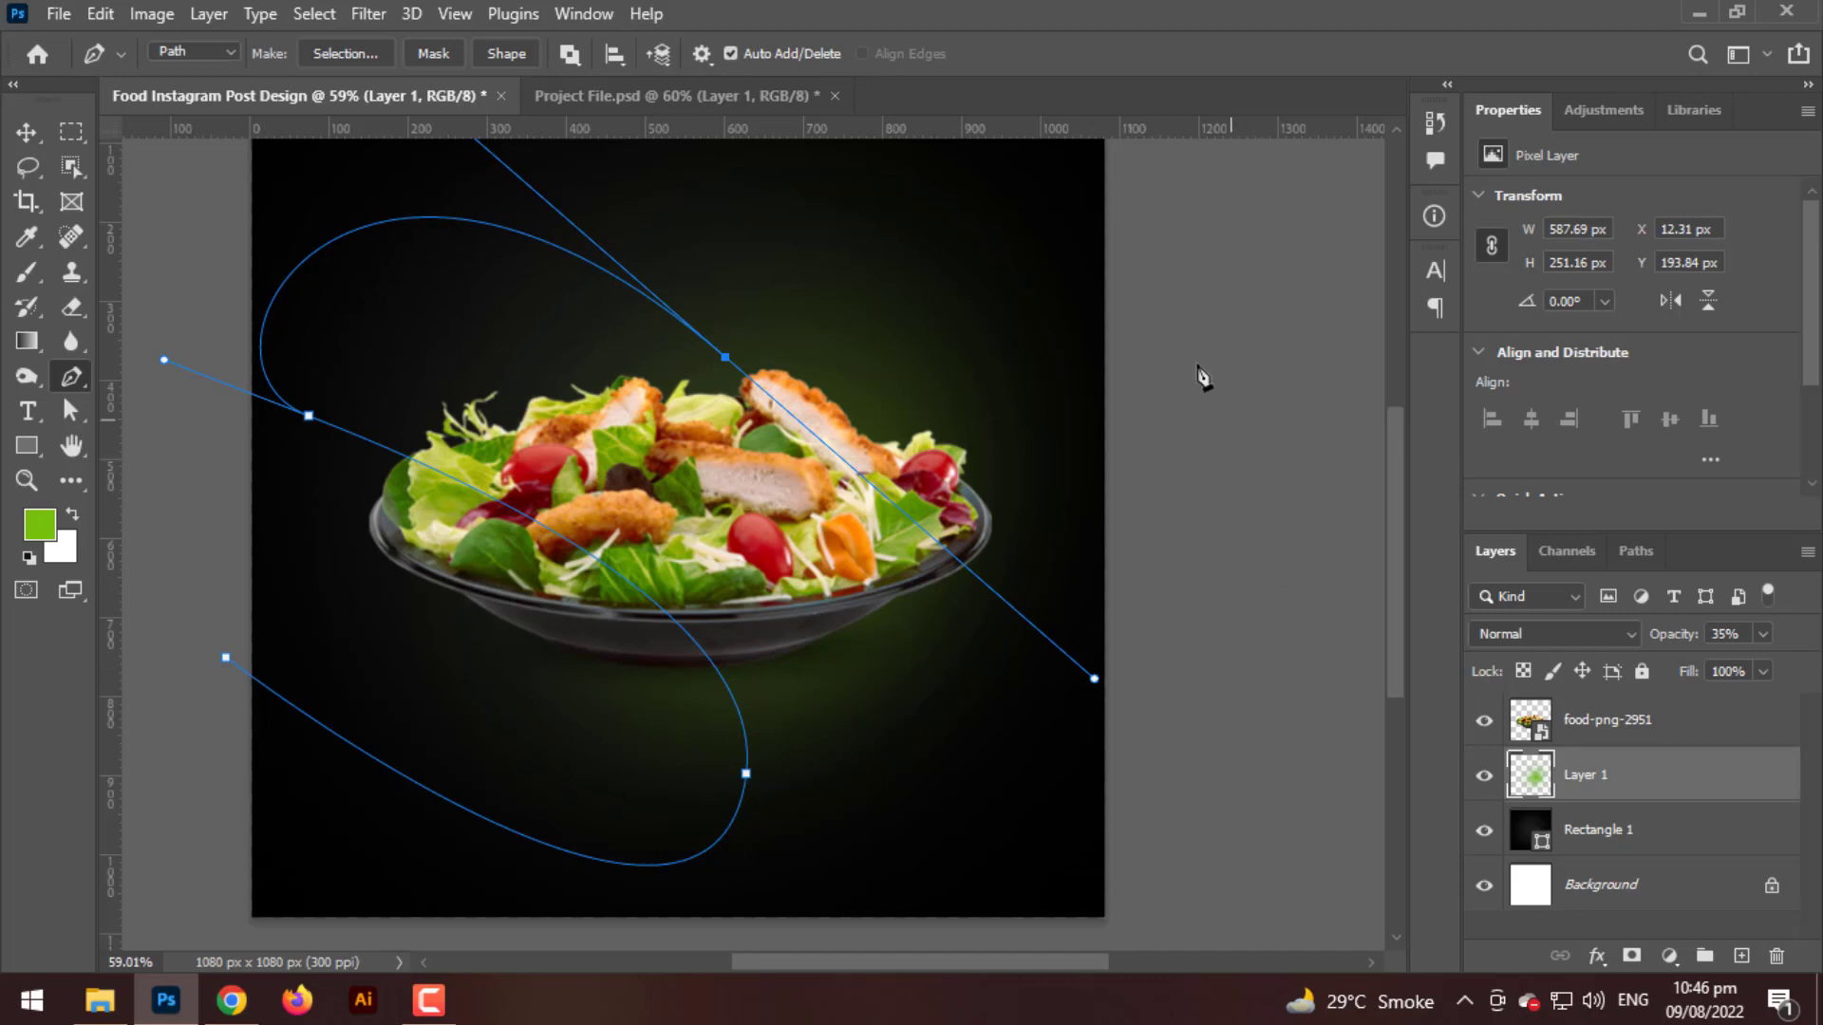
left_click_drag(1194, 351, 1140, 263)
scroll(1073, 558, "down", 2)
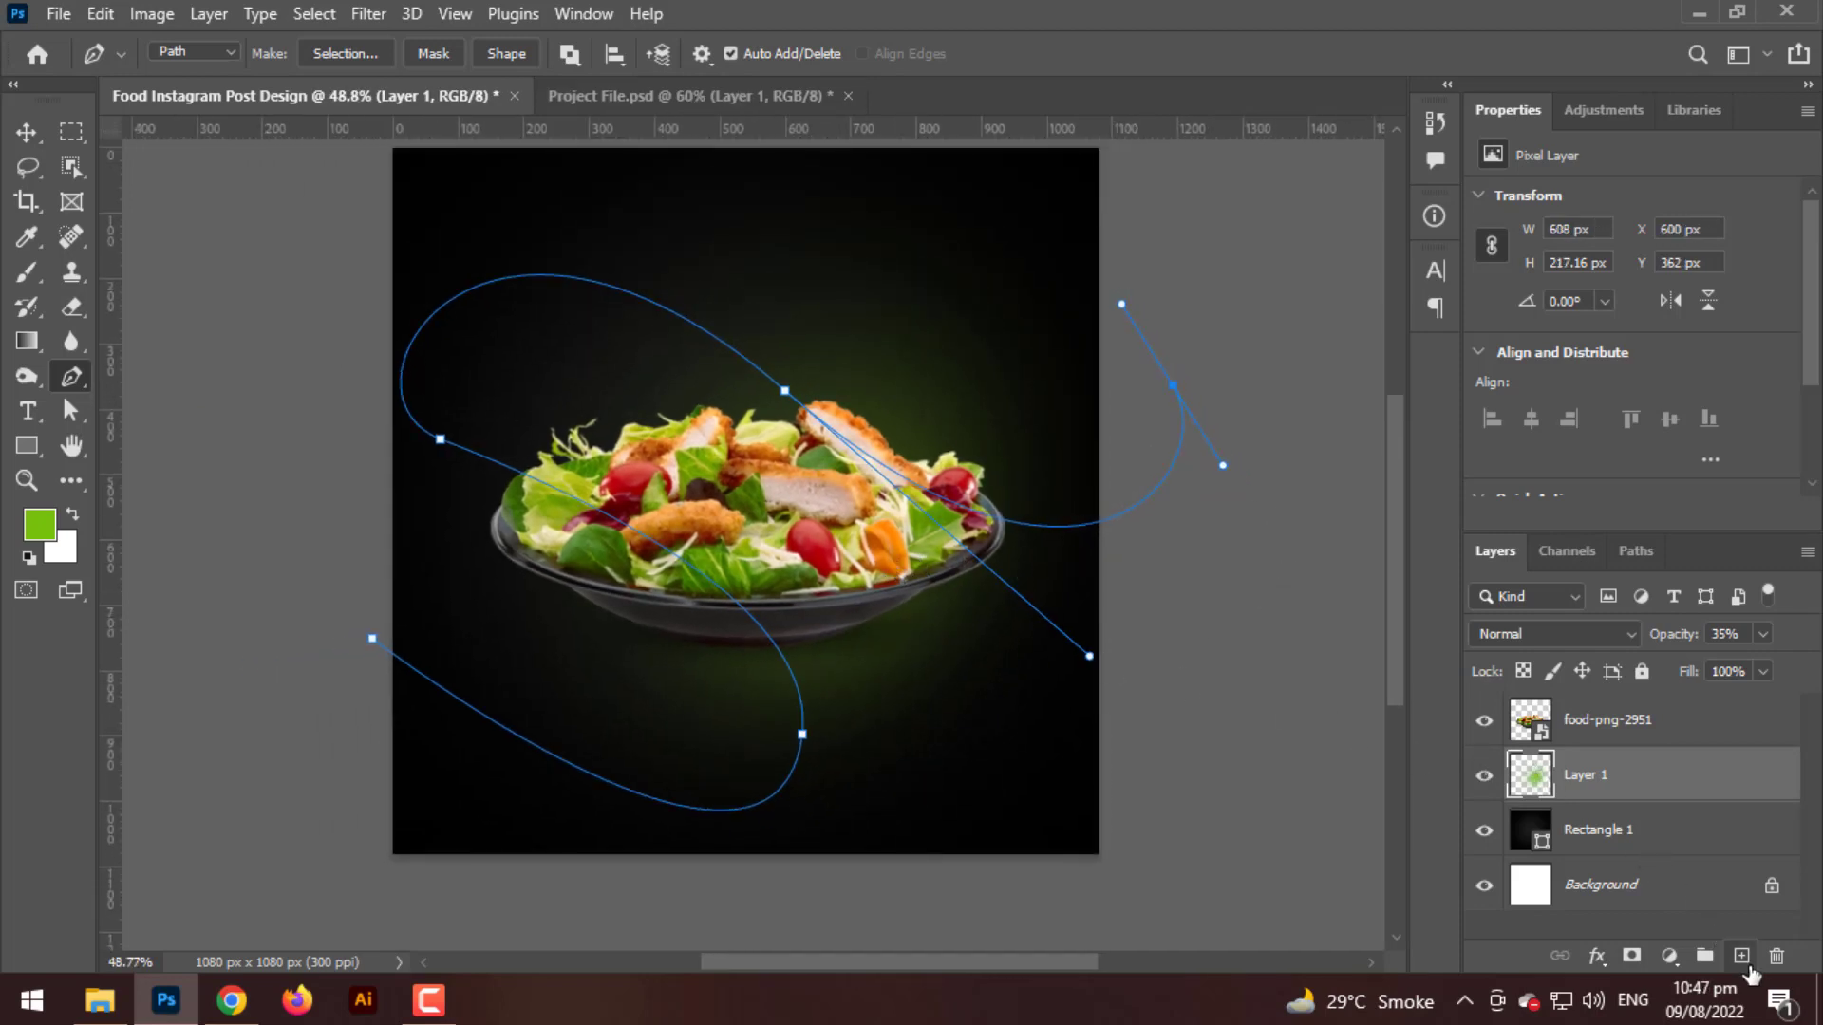
- Create a new layer above the glow and stroke the path on it using the Brush
left_click(1743, 959)
right_click(699, 379)
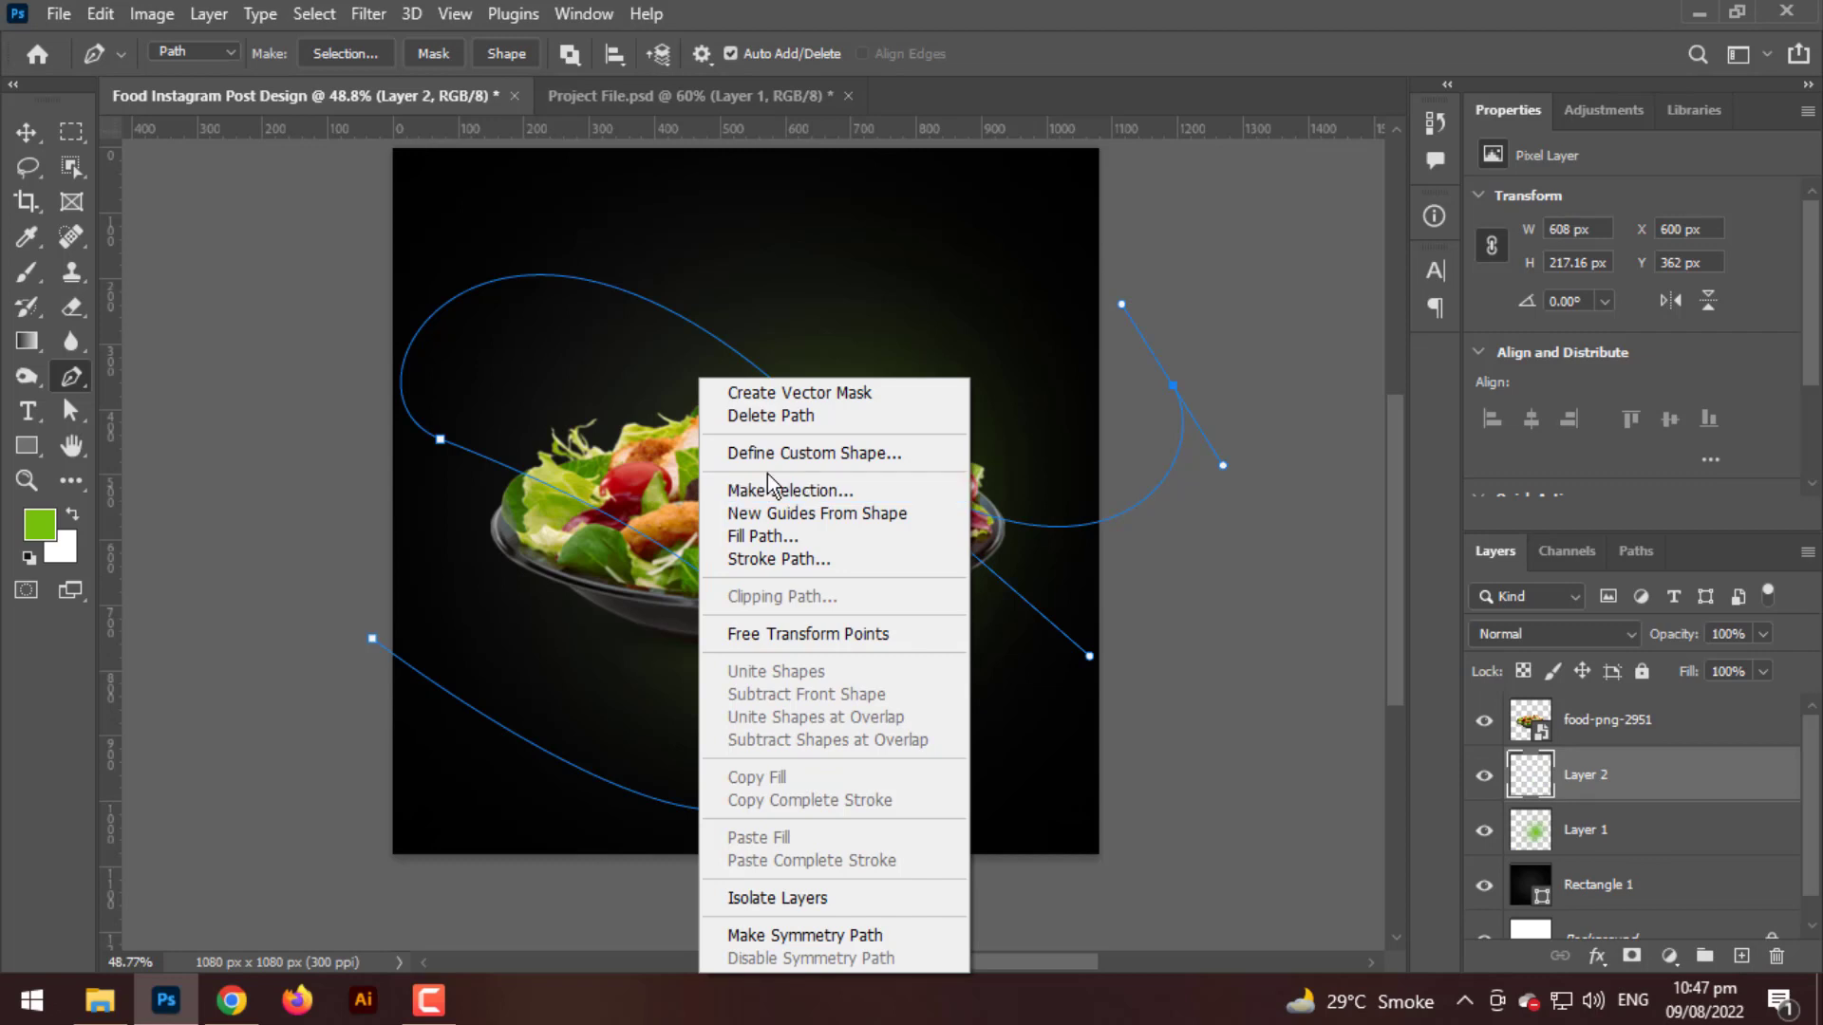
left_click(786, 562)
left_click(784, 292)
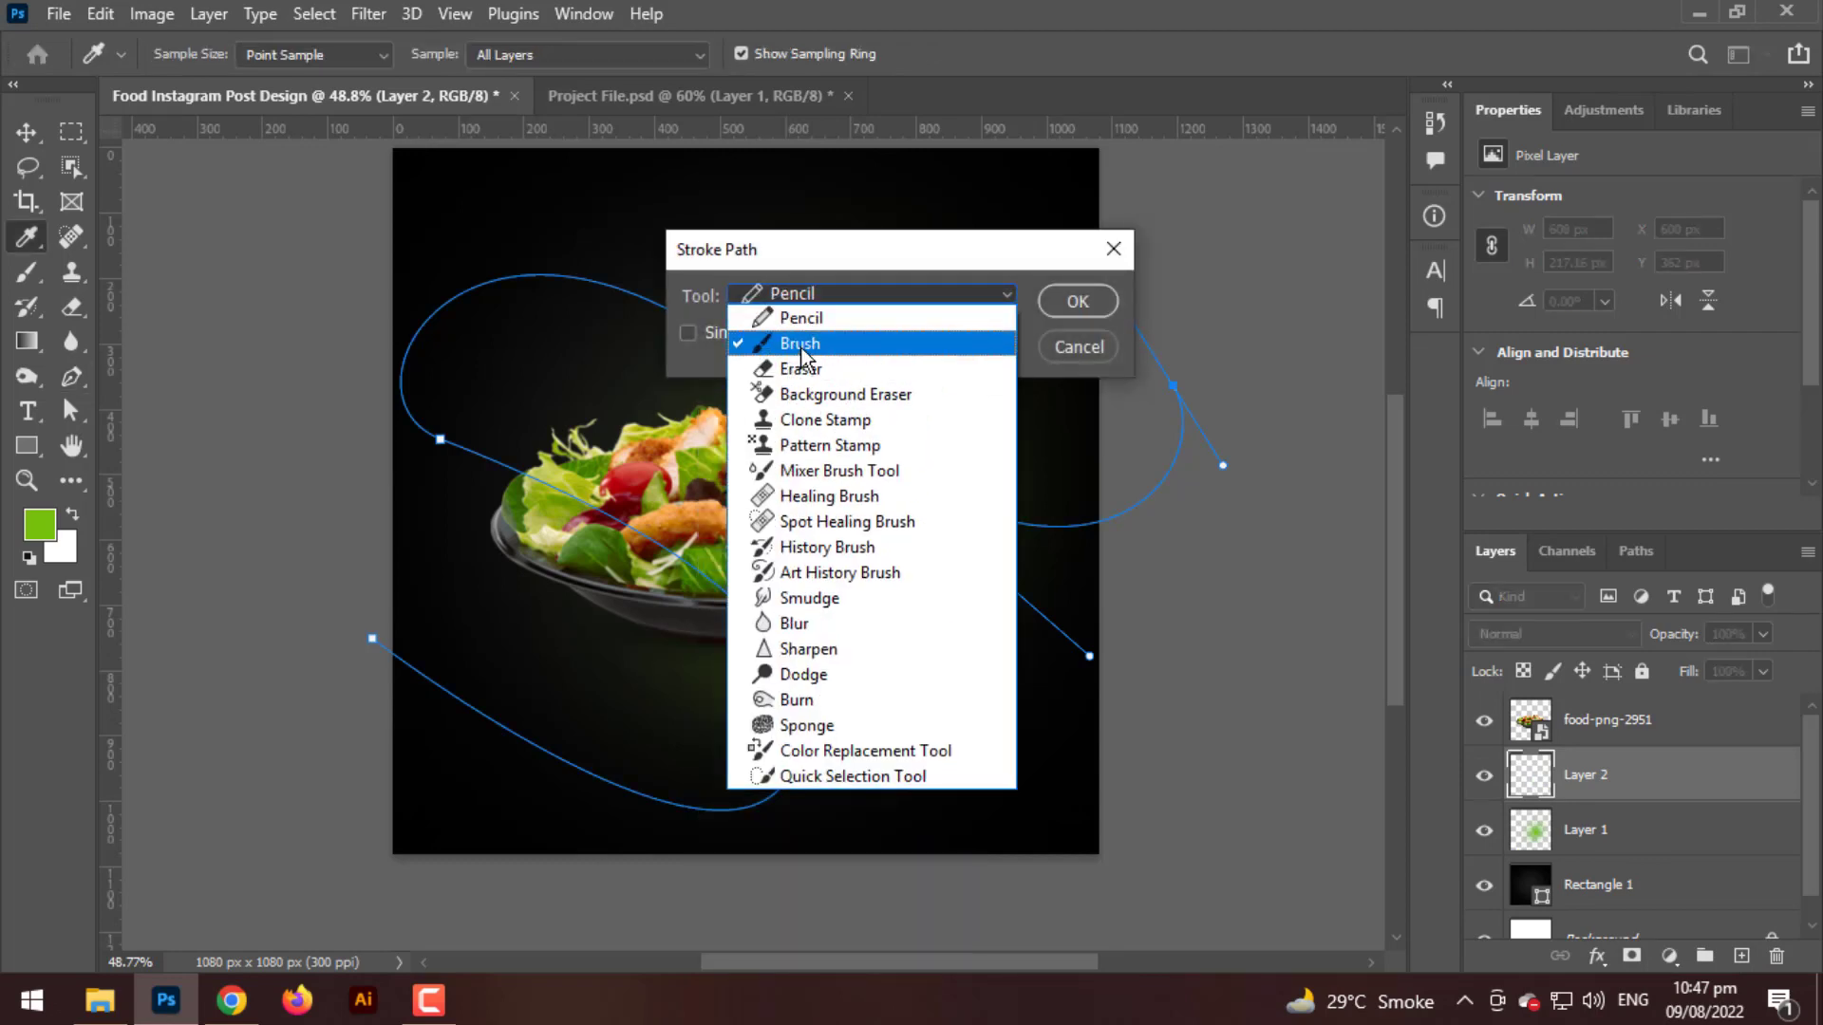
left_click(800, 345)
left_click(1078, 300)
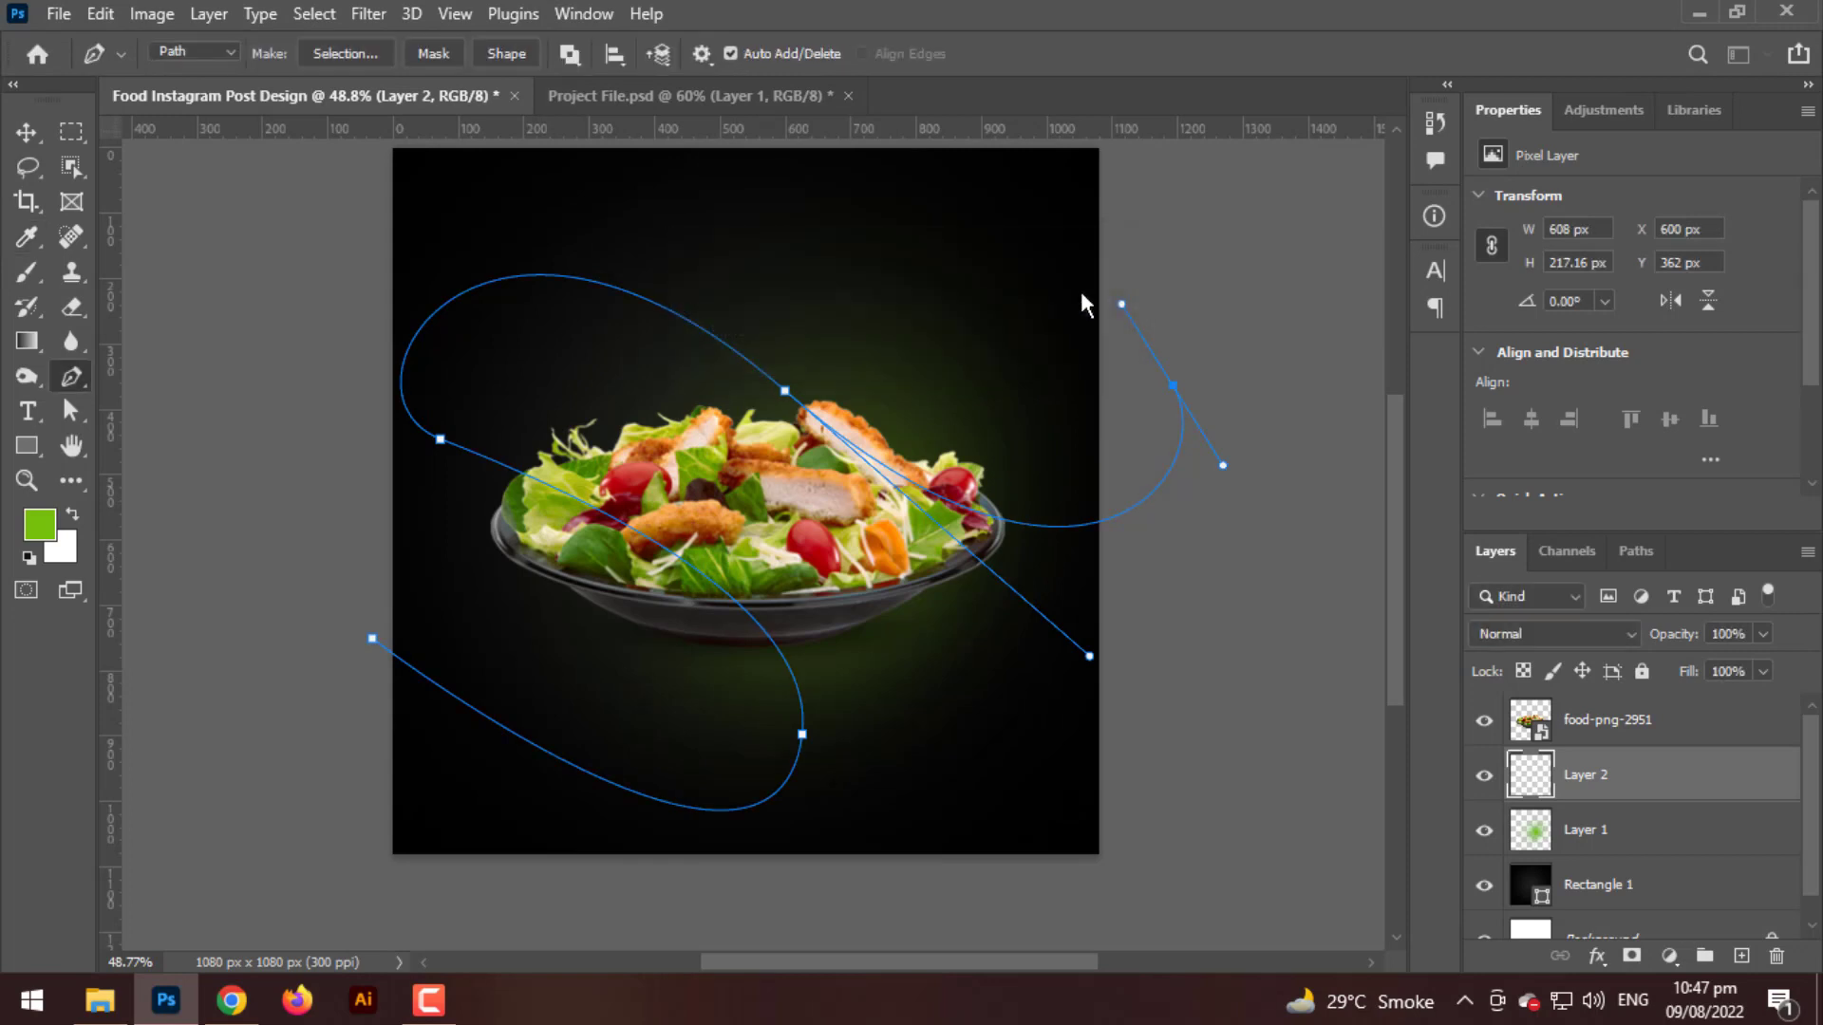
- Delete the Pen path, keeping only its green painted stroke
left_click(23, 142)
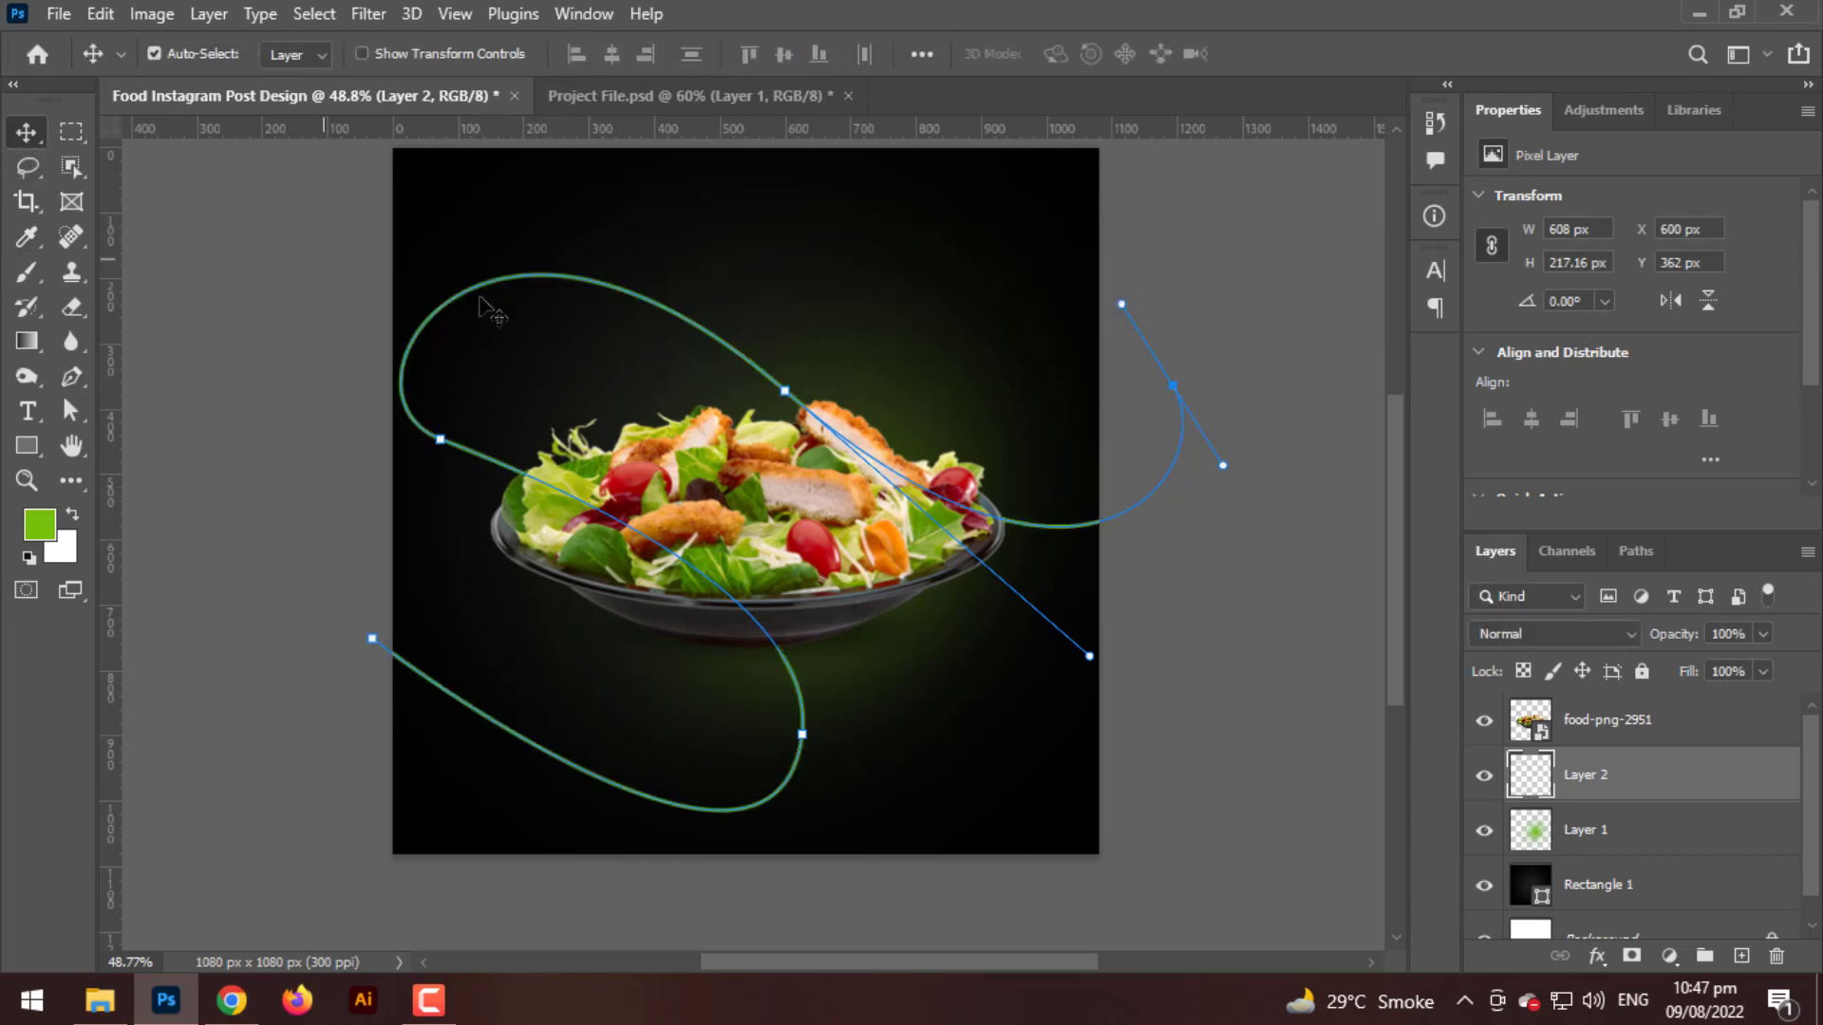
left_click(71, 376)
right_click(620, 359)
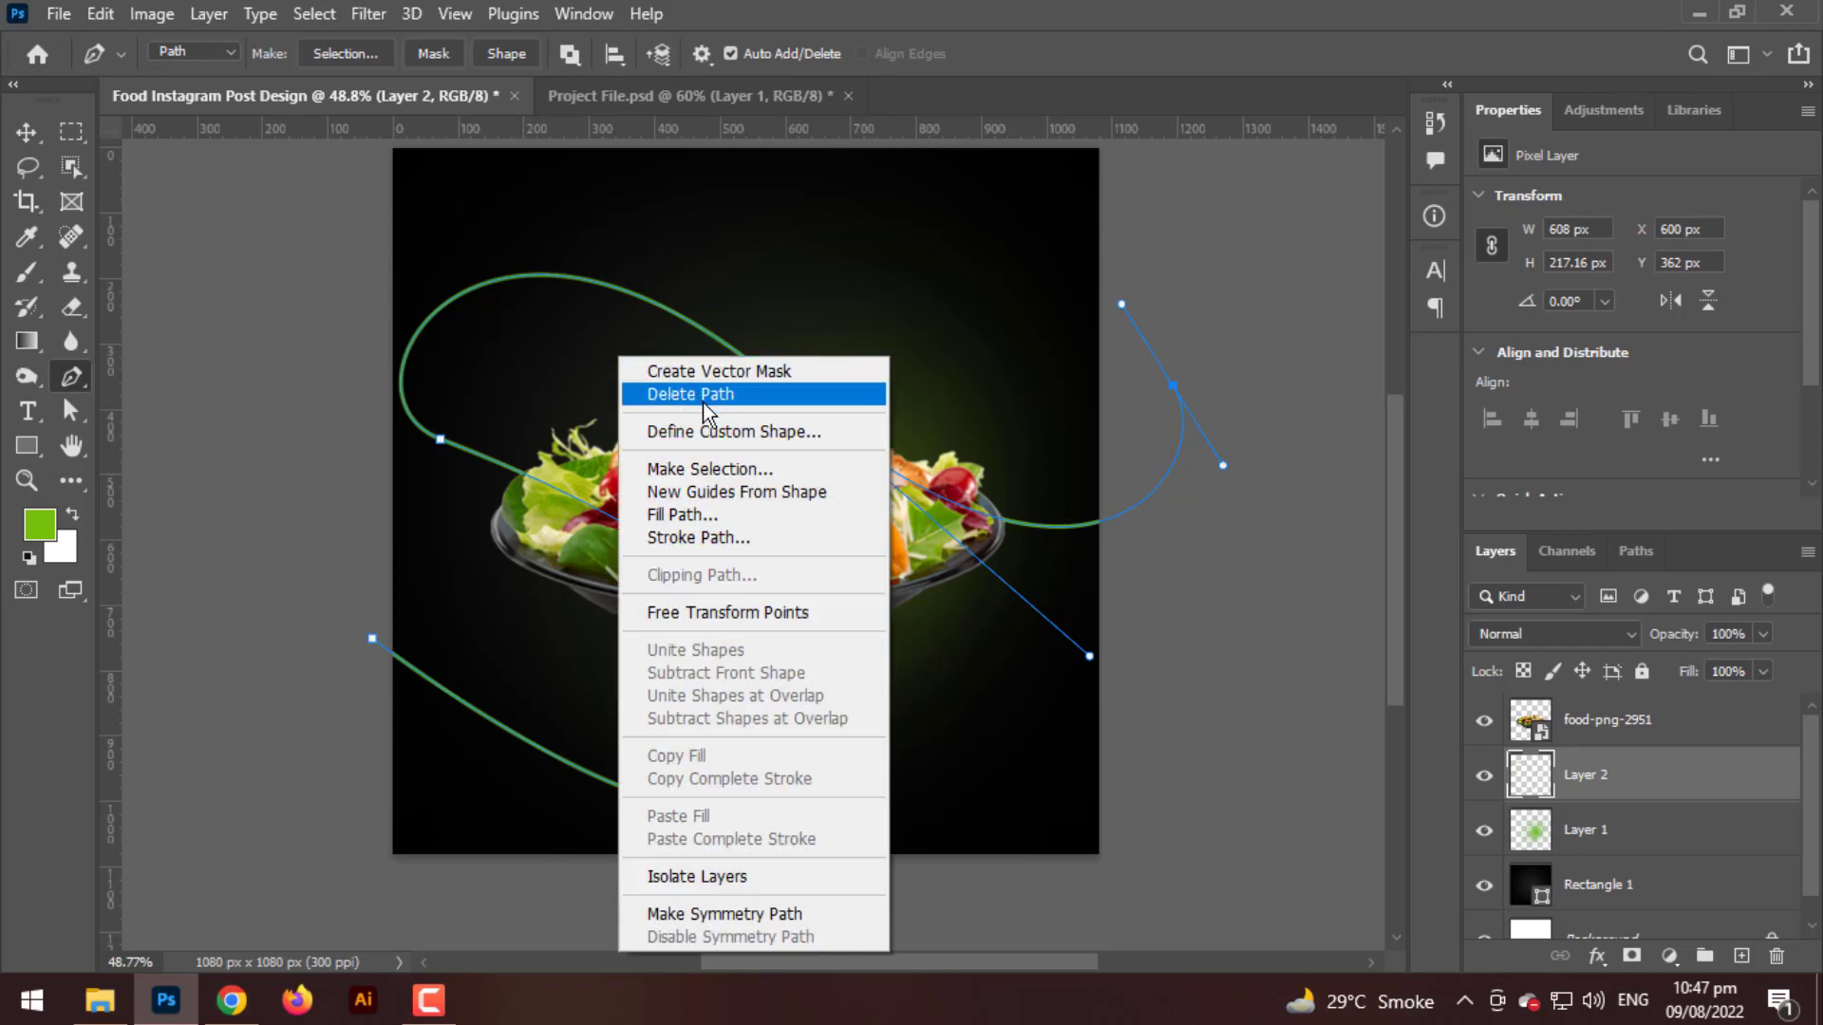
left_click(710, 393)
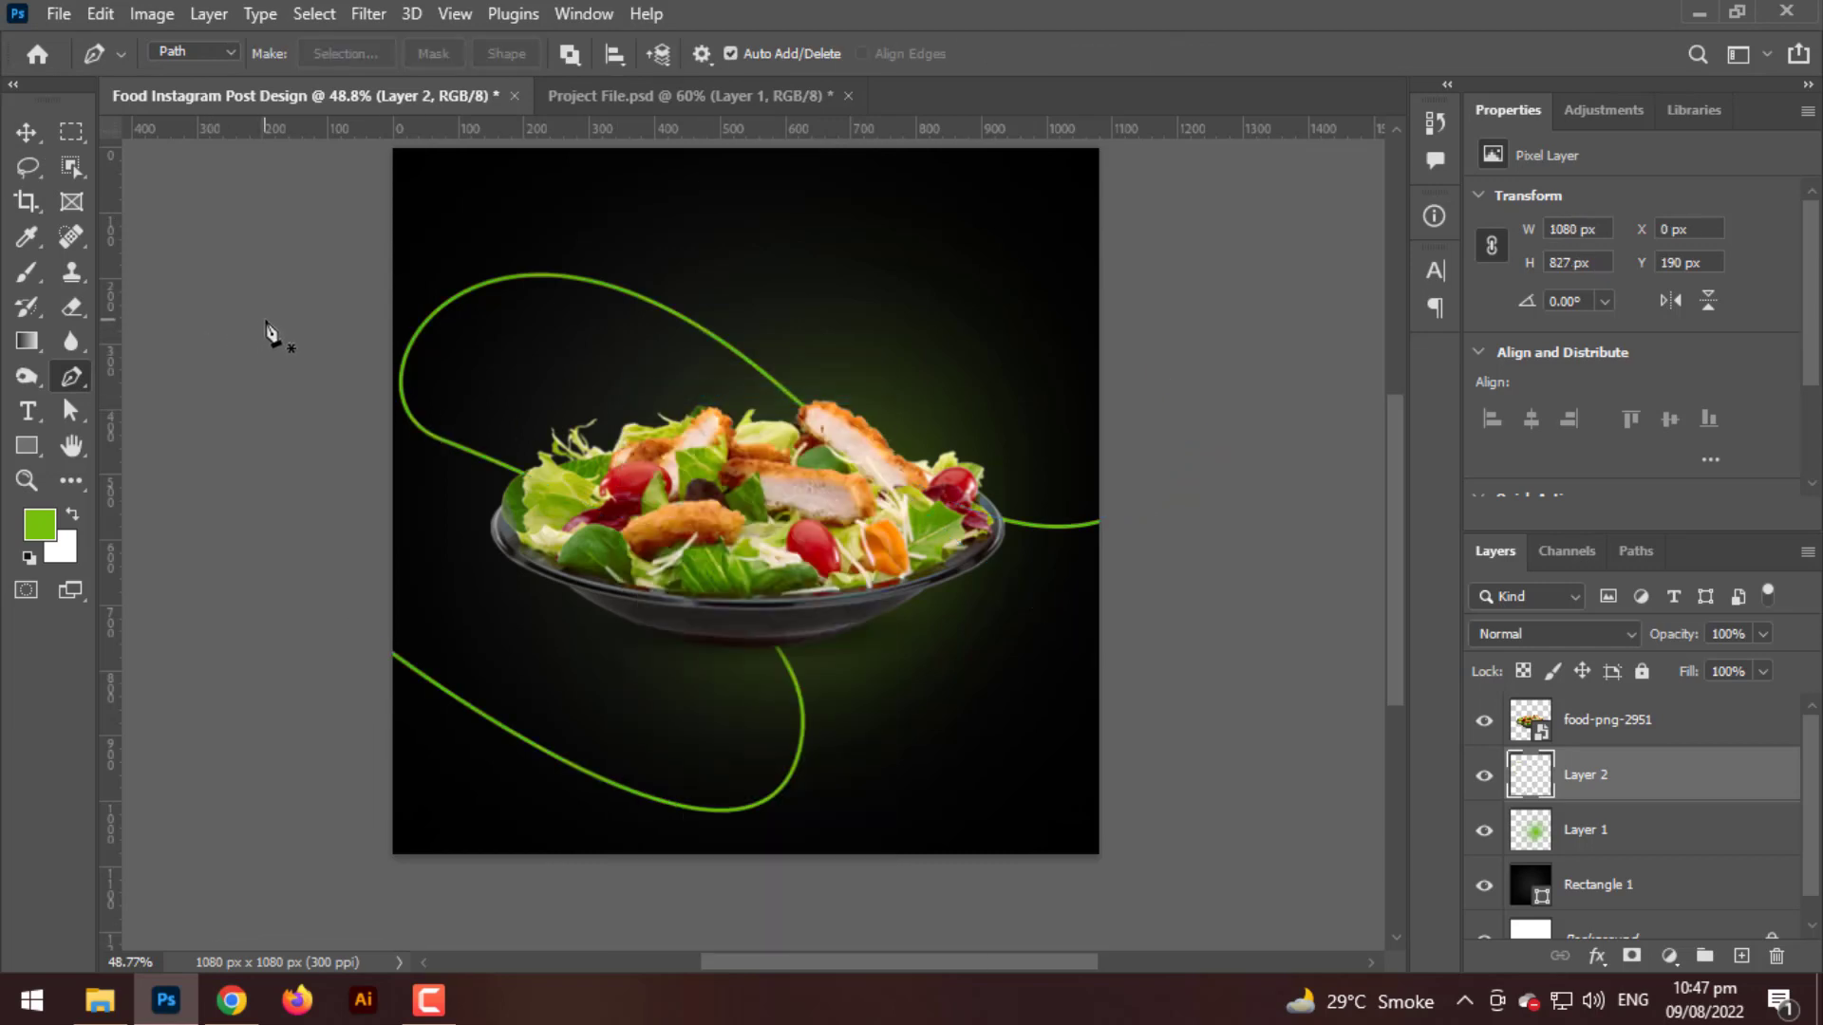
key("v")
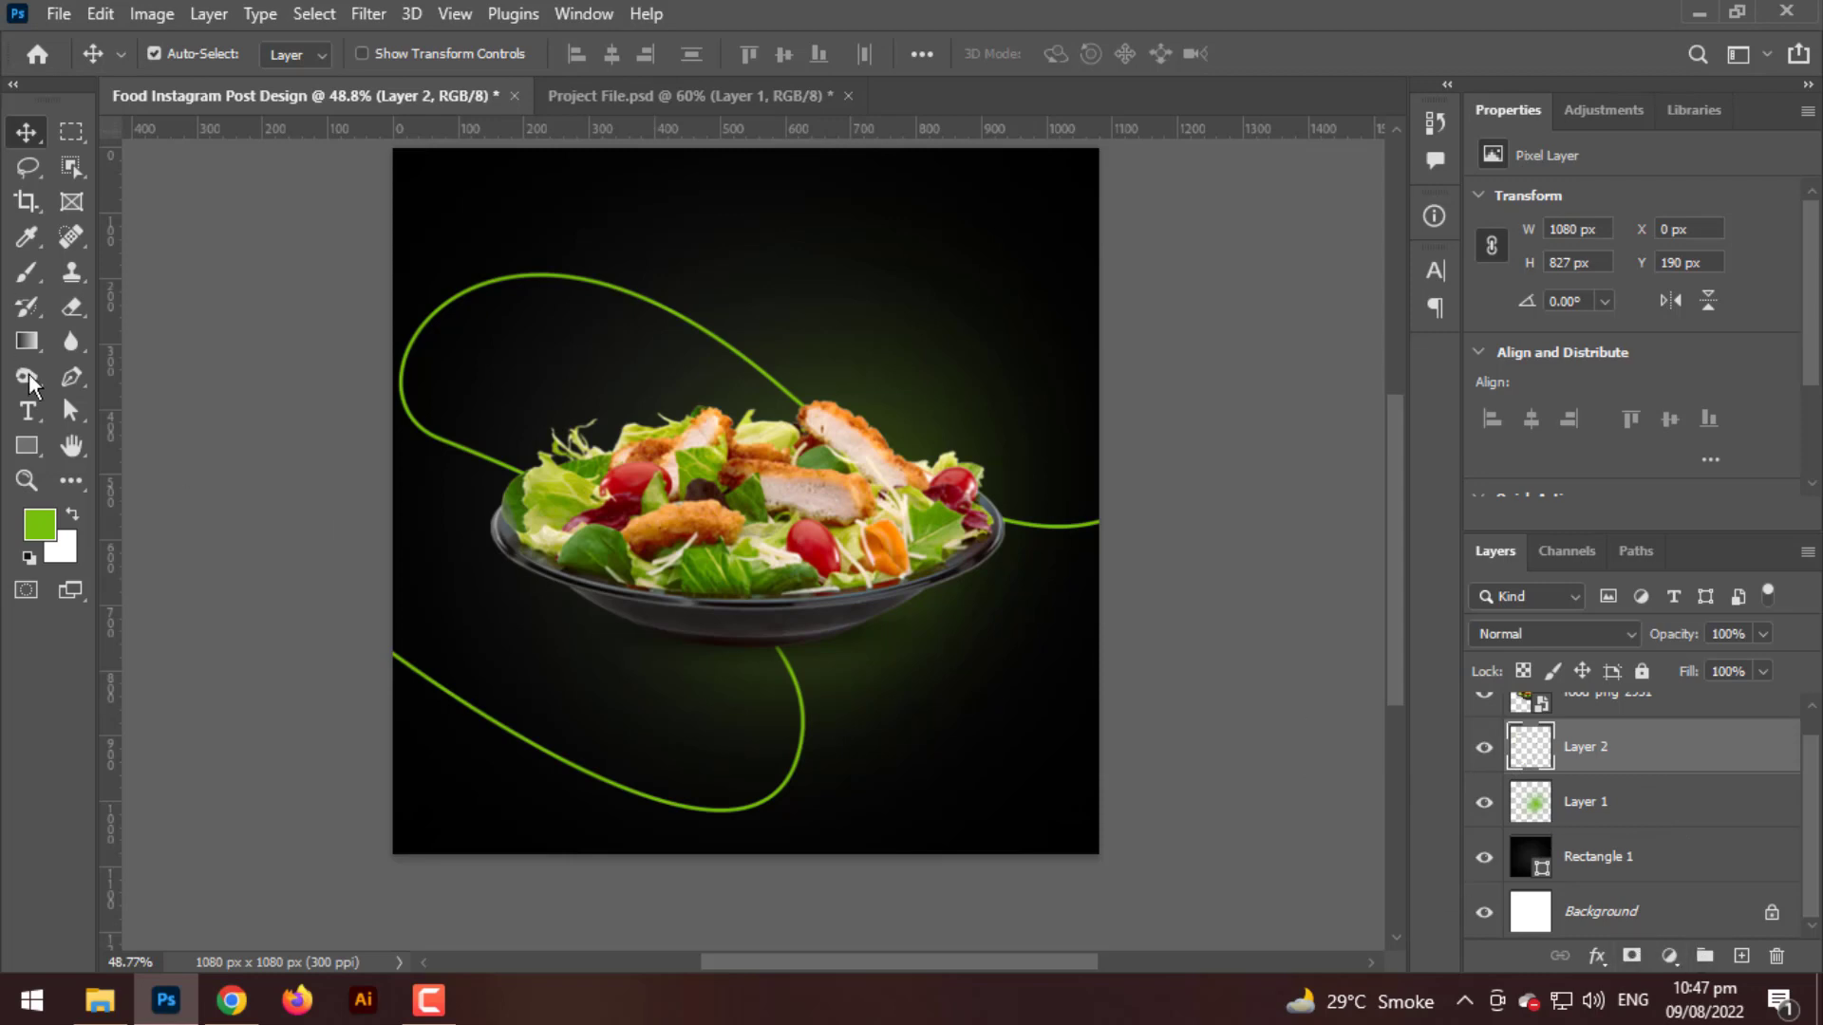
- Soften the green line below the bowl and above the salad with the Blur tool at a 400 px size
left_click(72, 344)
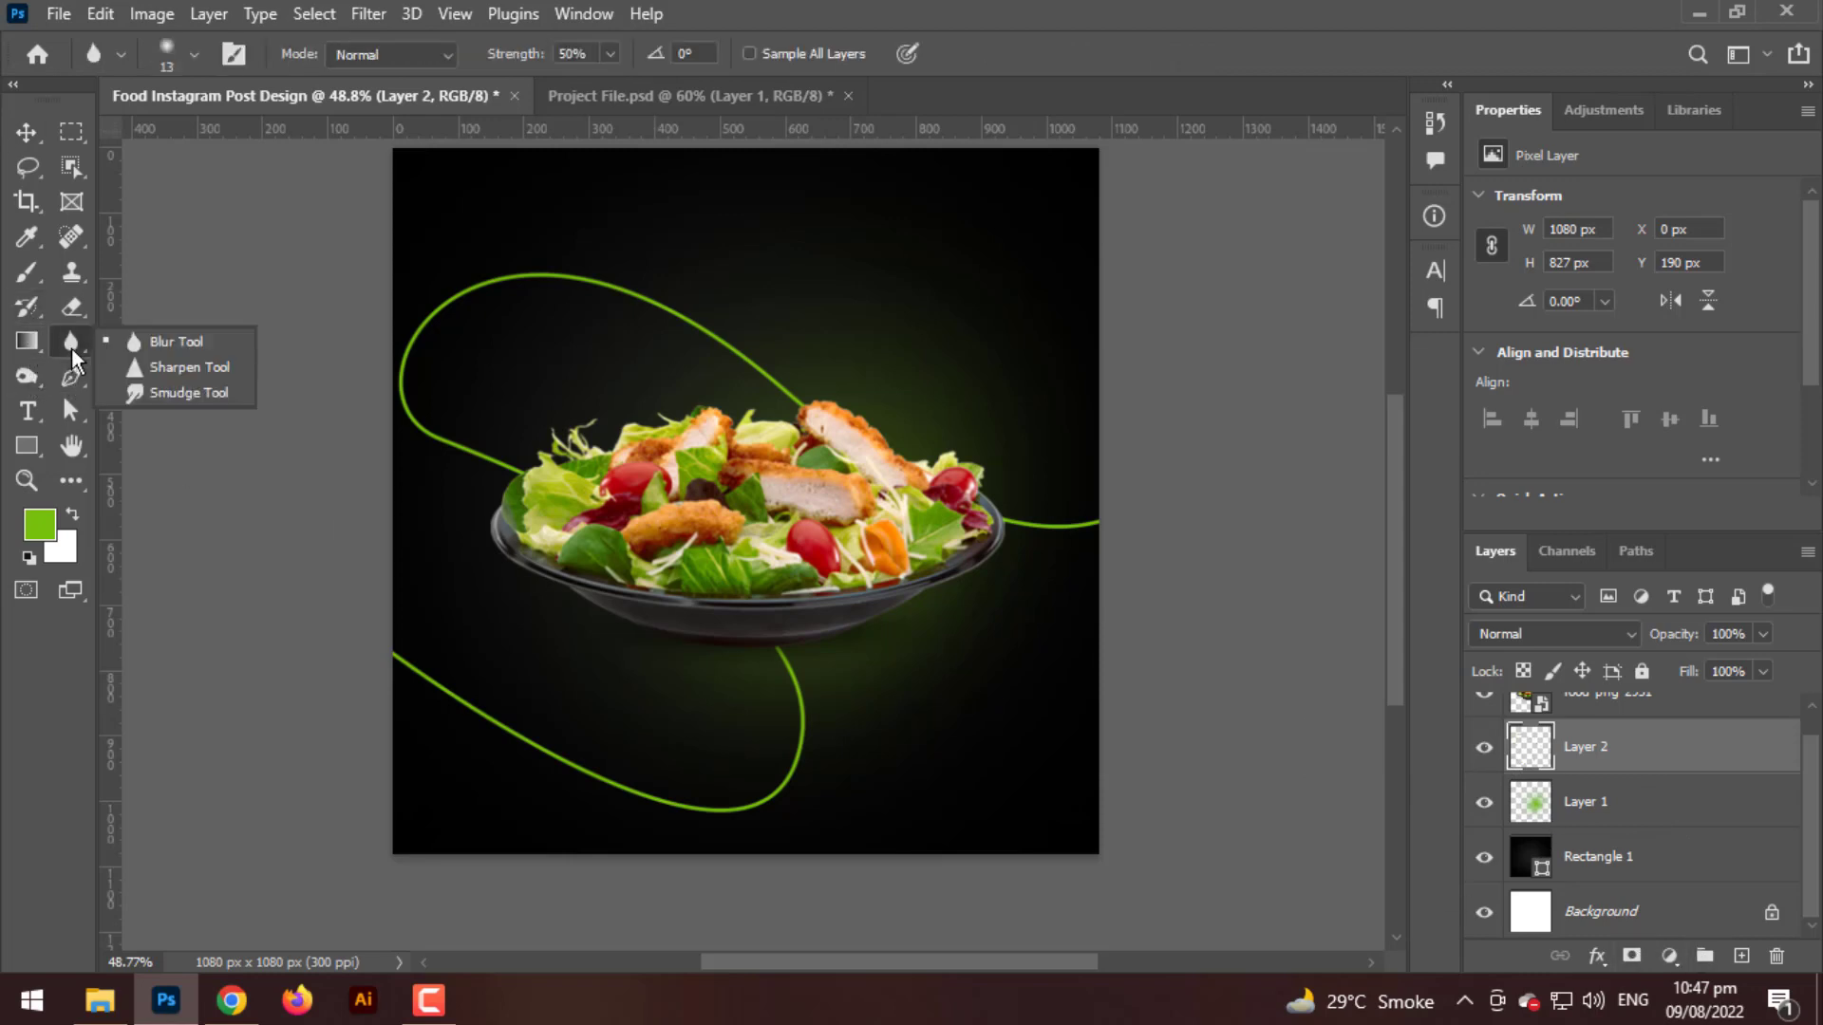
left_click(156, 344)
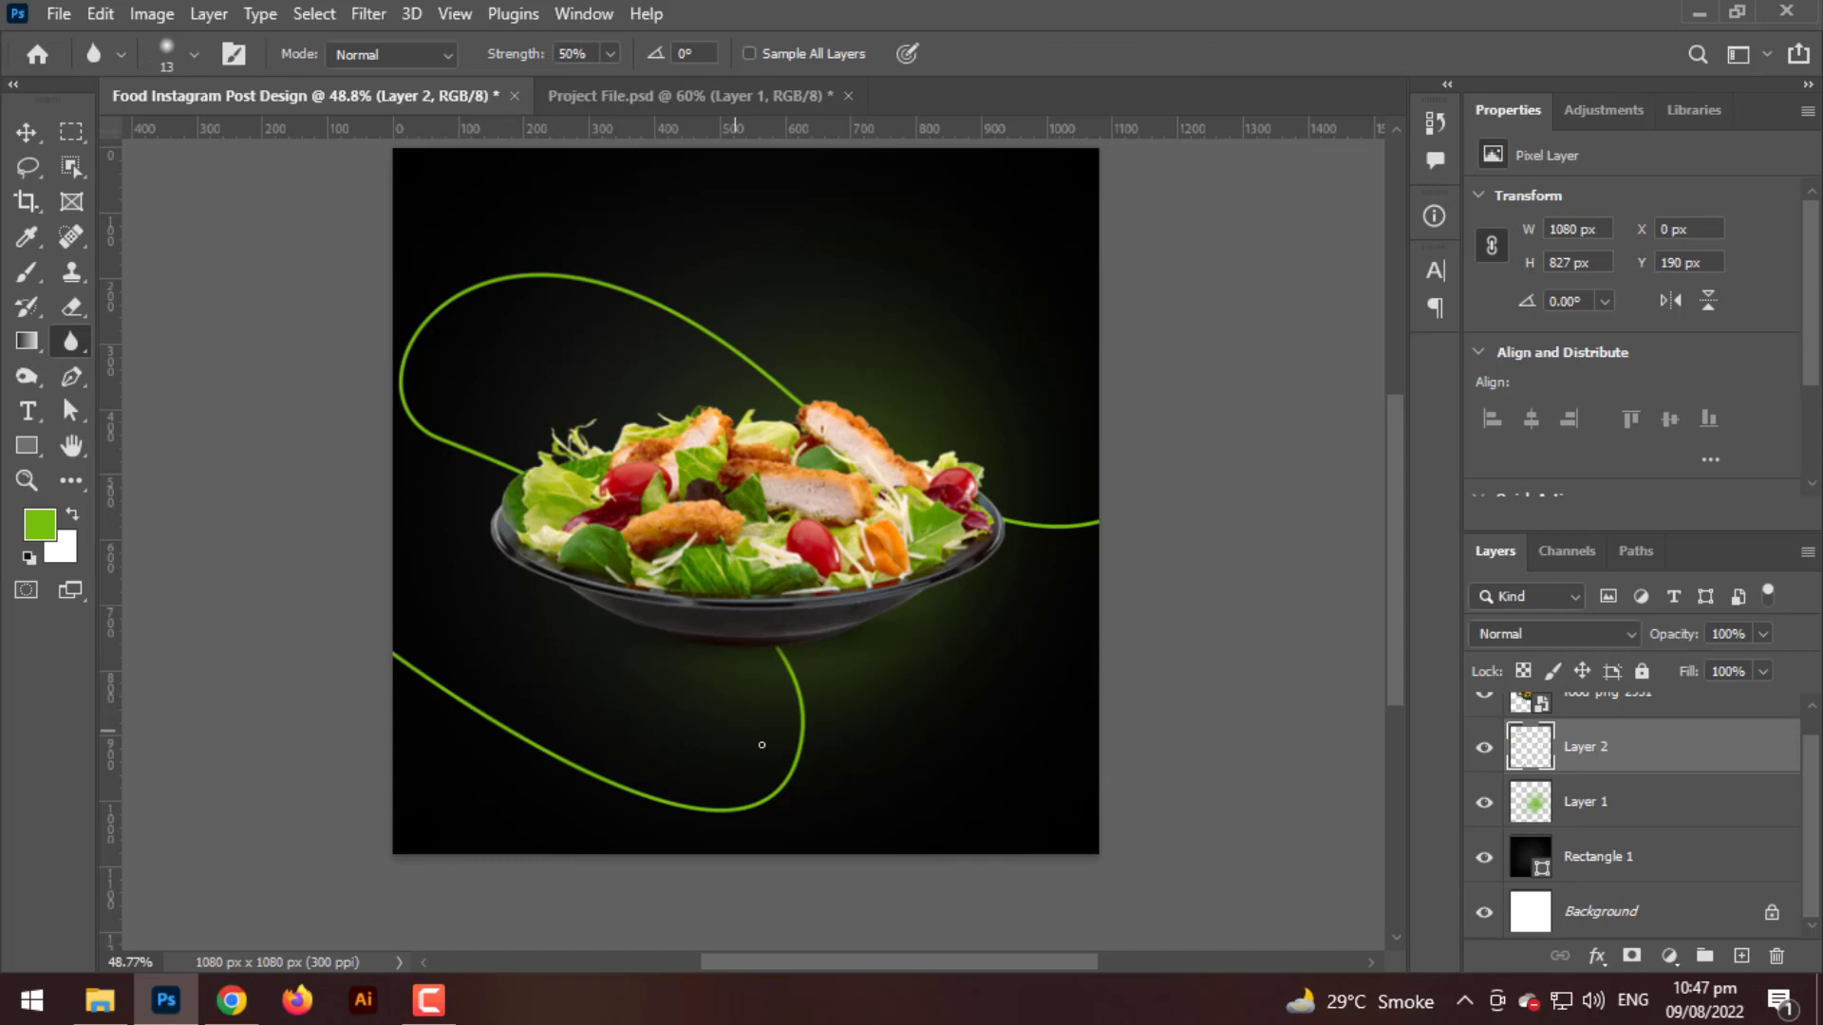
key("bracketright")
key("bracketright")
key("bracketright")
key("bracketright")
key("bracketright")
key("bracketright")
key("bracketright")
key("bracketright")
key("bracketright")
key("bracketright")
key("bracketright")
key("bracketright")
key("bracketright")
key("bracketleft")
key("bracketleft")
key("bracketleft")
key("bracketleft")
key("bracketleft")
key("bracketleft")
key("bracketleft")
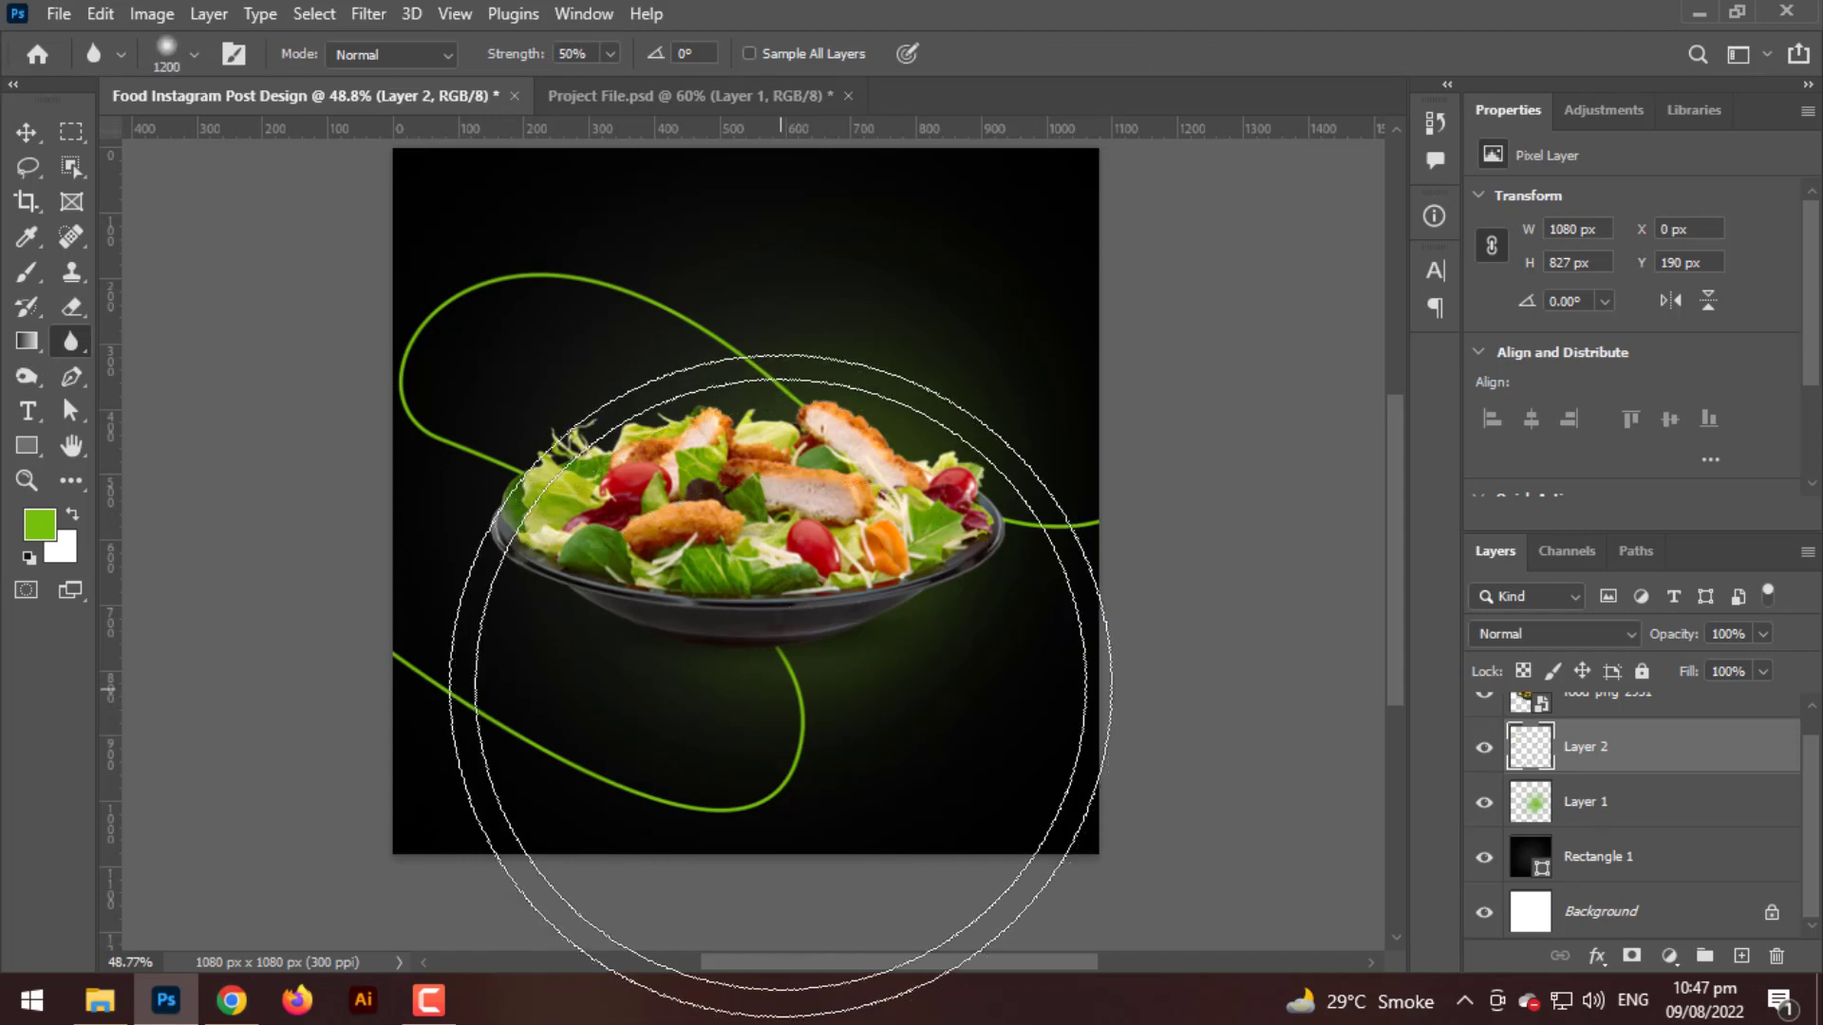
key("bracketleft")
key("bracketleft")
key("bracketleft")
key("bracketleft")
key("bracketleft")
key("bracketleft")
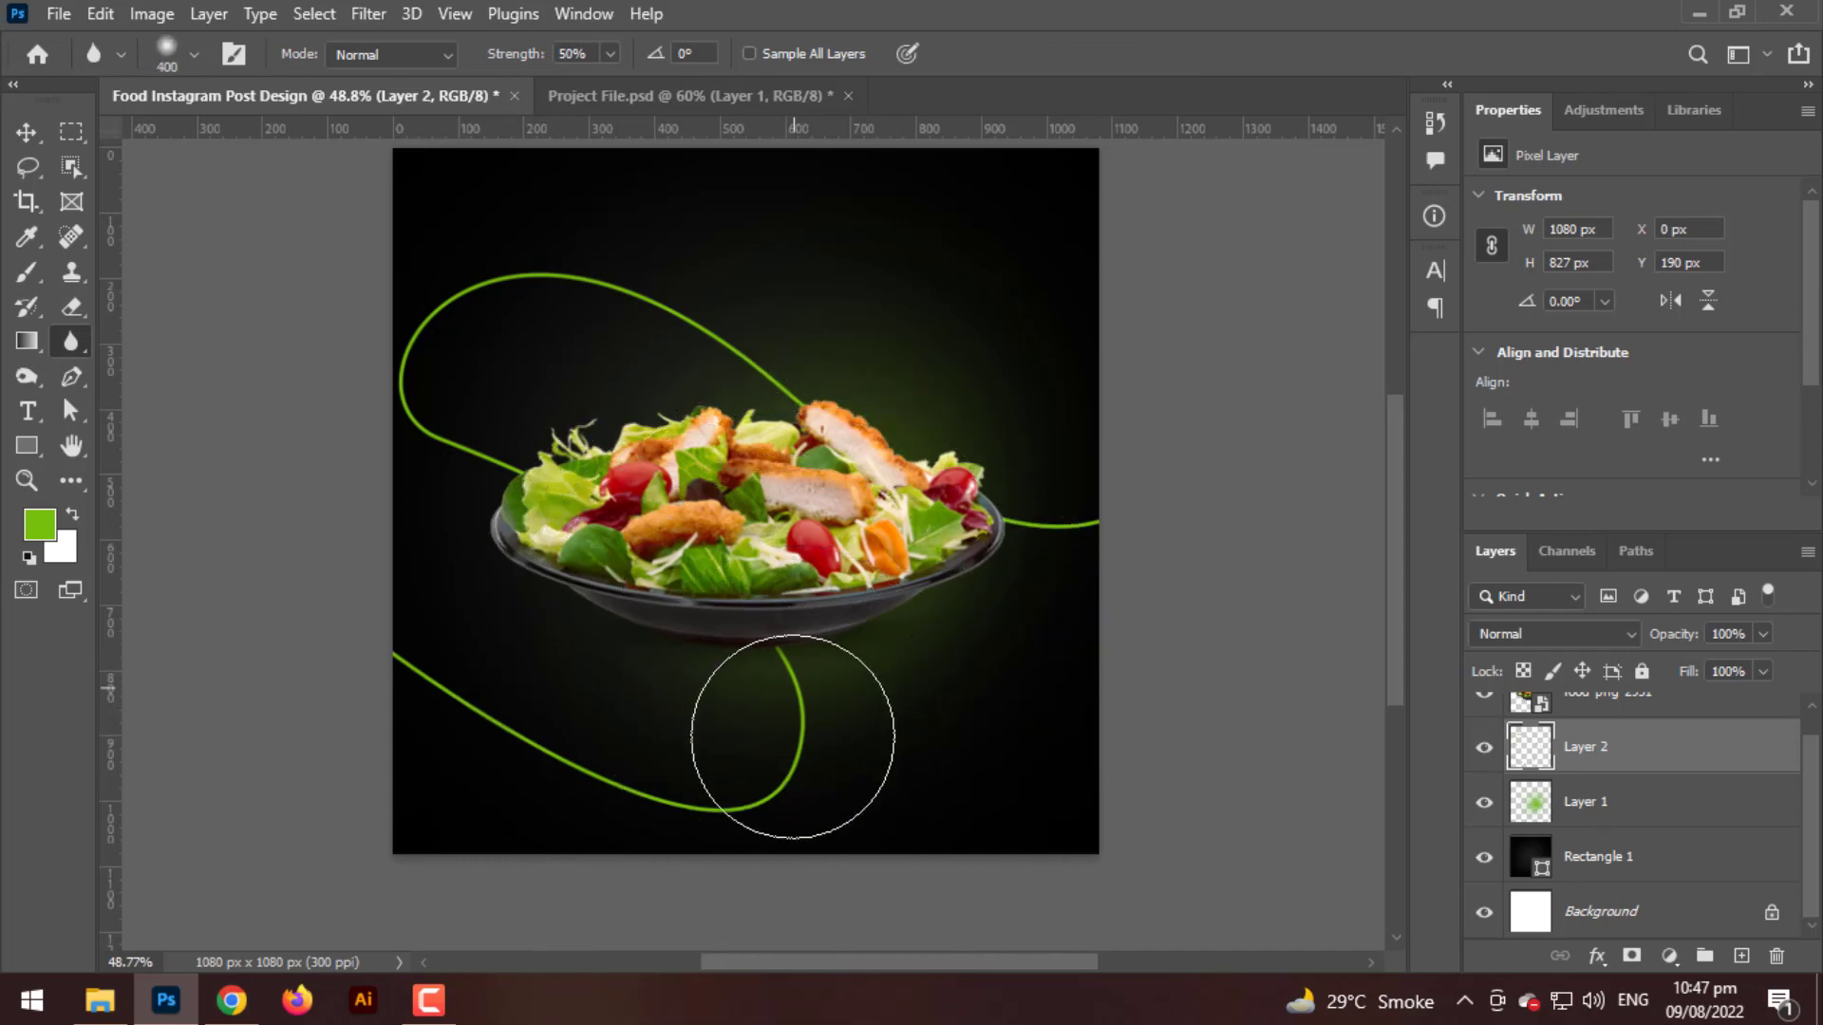
mouse_move(798, 755)
left_mouse_down()
mouse_move(773, 692)
mouse_move(732, 724)
mouse_move(671, 712)
mouse_move(756, 716)
mouse_move(745, 683)
mouse_move(1004, 700)
left_mouse_up()
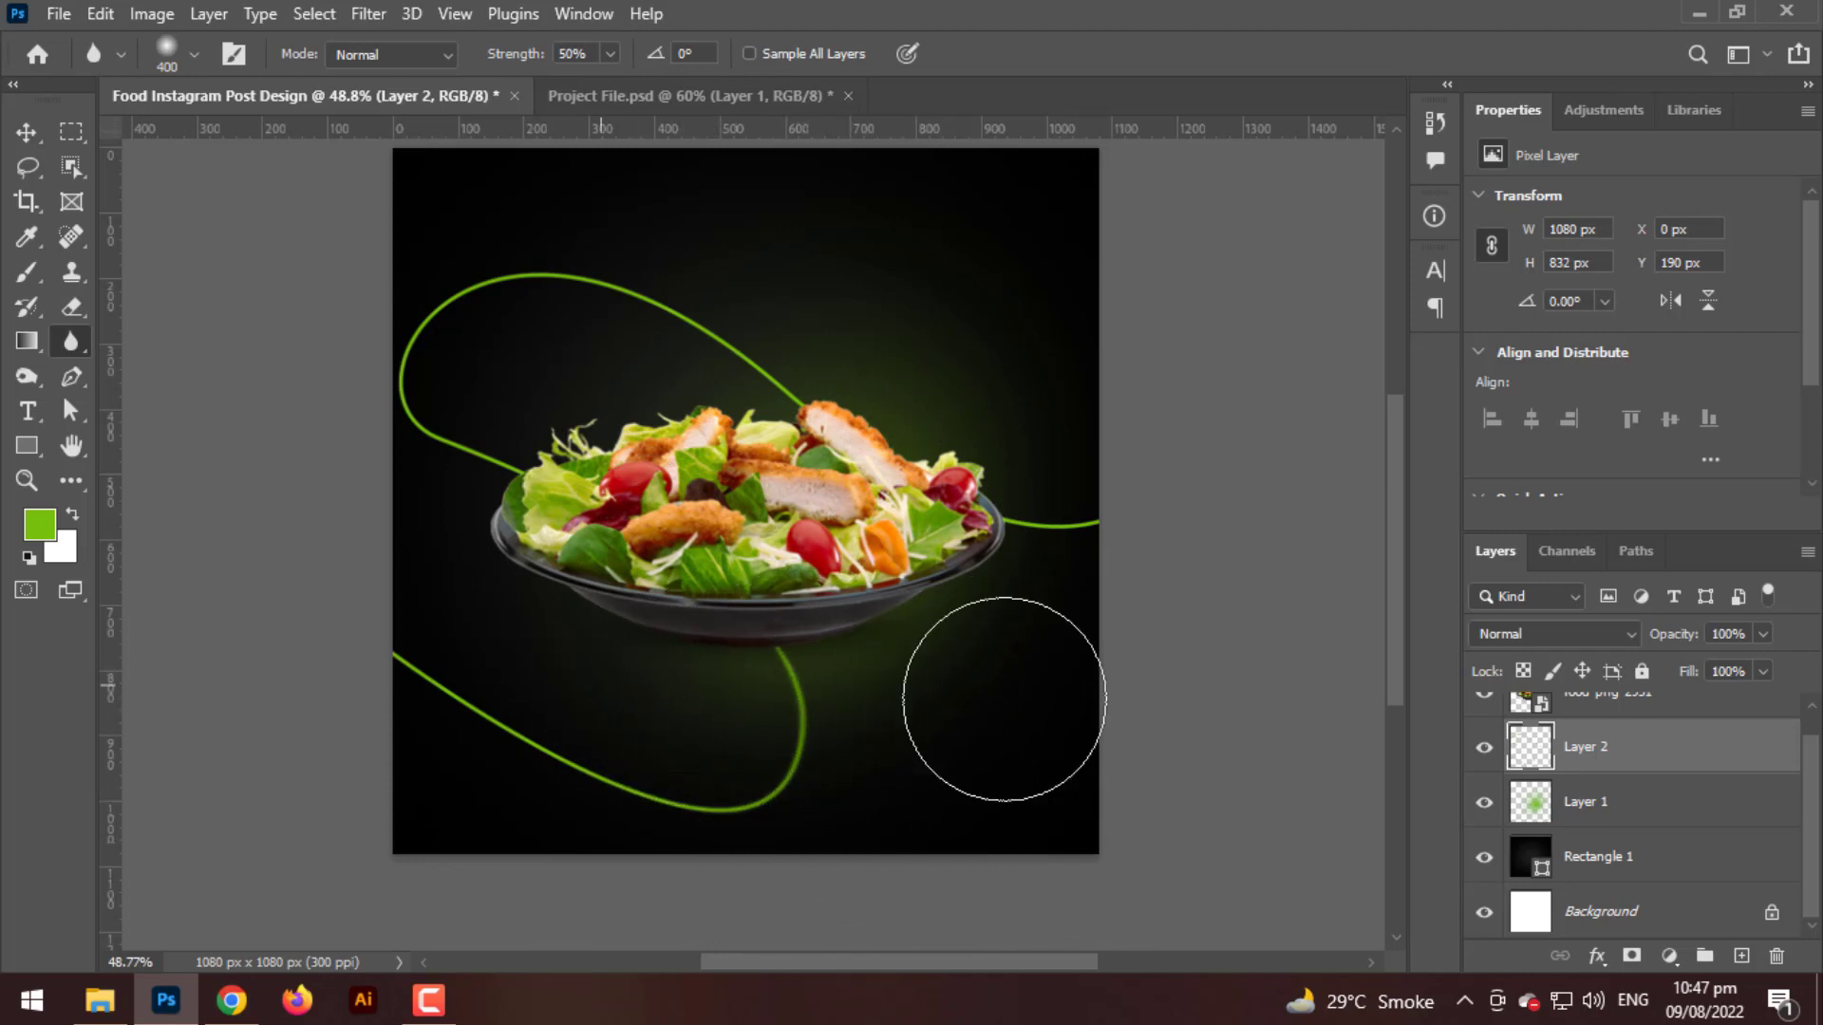
mouse_move(668, 388)
left_mouse_down()
mouse_move(676, 275)
mouse_move(703, 224)
mouse_move(683, 285)
mouse_move(688, 235)
mouse_move(438, 250)
mouse_move(603, 324)
mouse_move(802, 373)
mouse_move(666, 307)
left_mouse_up()
- Set the green line layer's opacity to 40%
left_click(1766, 635)
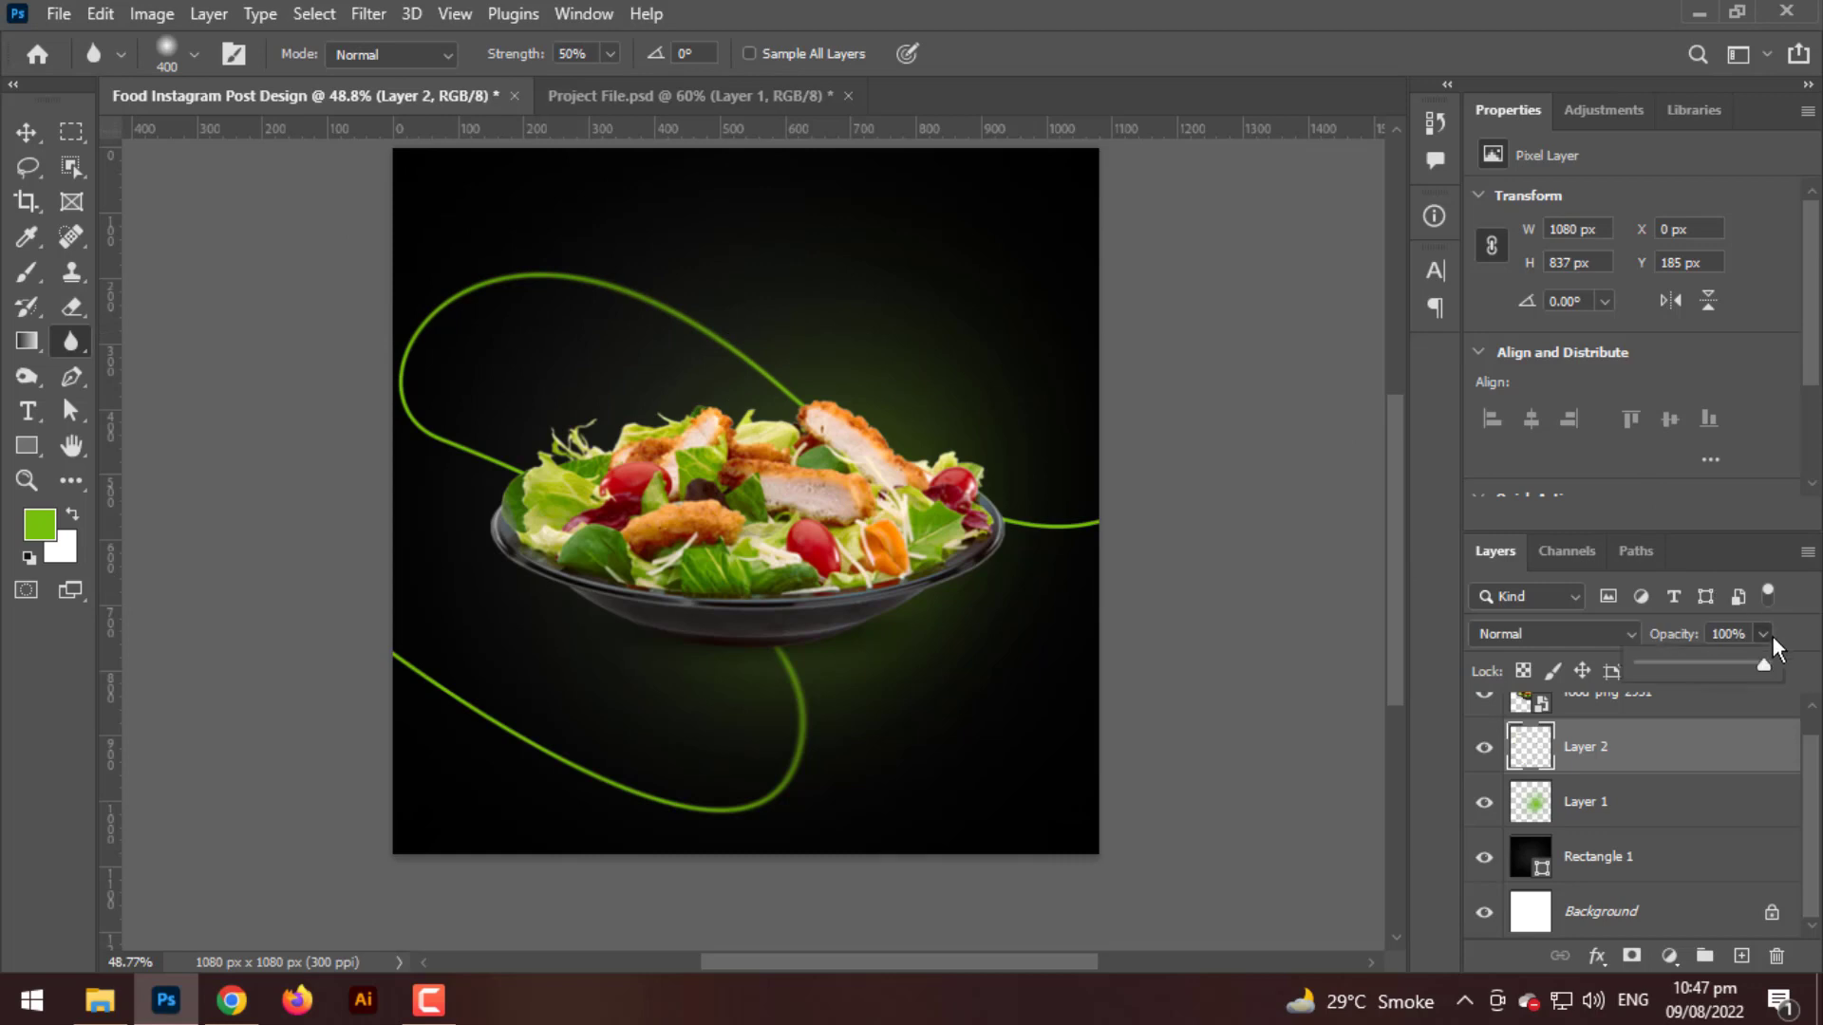
left_click_drag(1709, 663, 1687, 668)
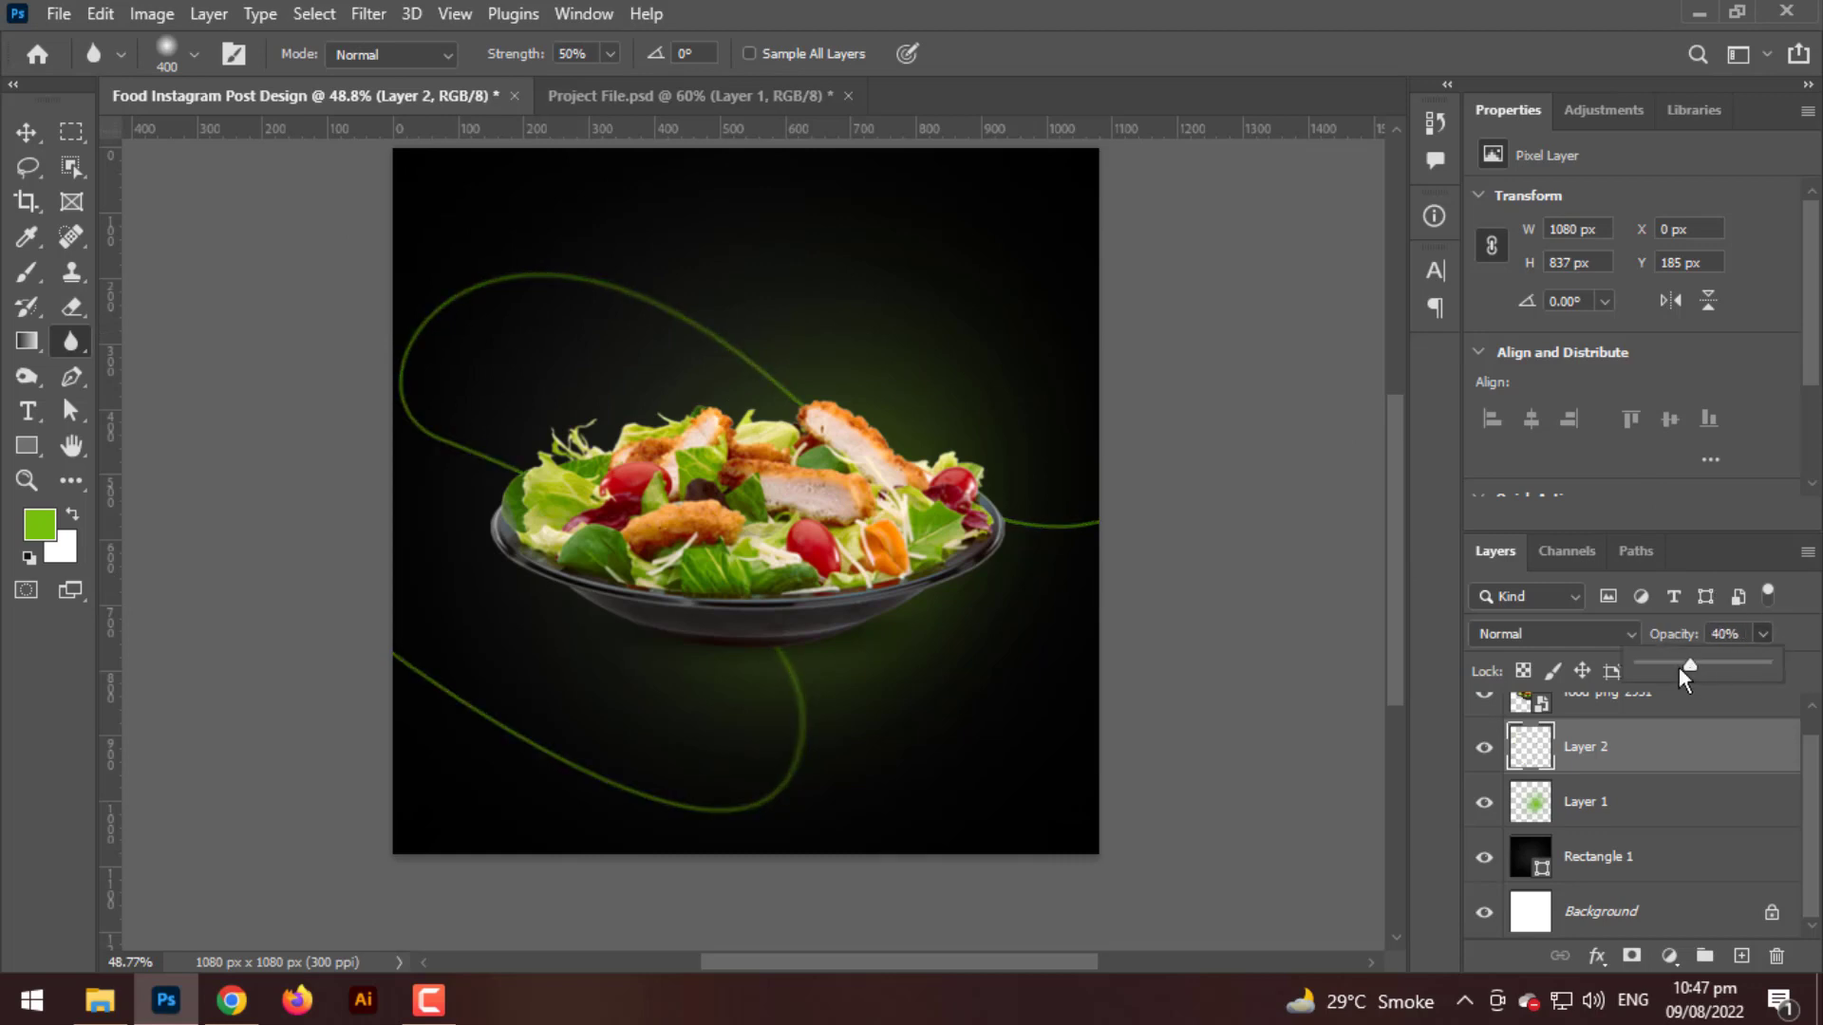
left_click(661, 337)
- Place the Line layer from Project File.psd behind the salad and select it
mouse_move(652, 311)
left_mouse_down()
mouse_move(651, 244)
mouse_move(676, 295)
left_mouse_up()
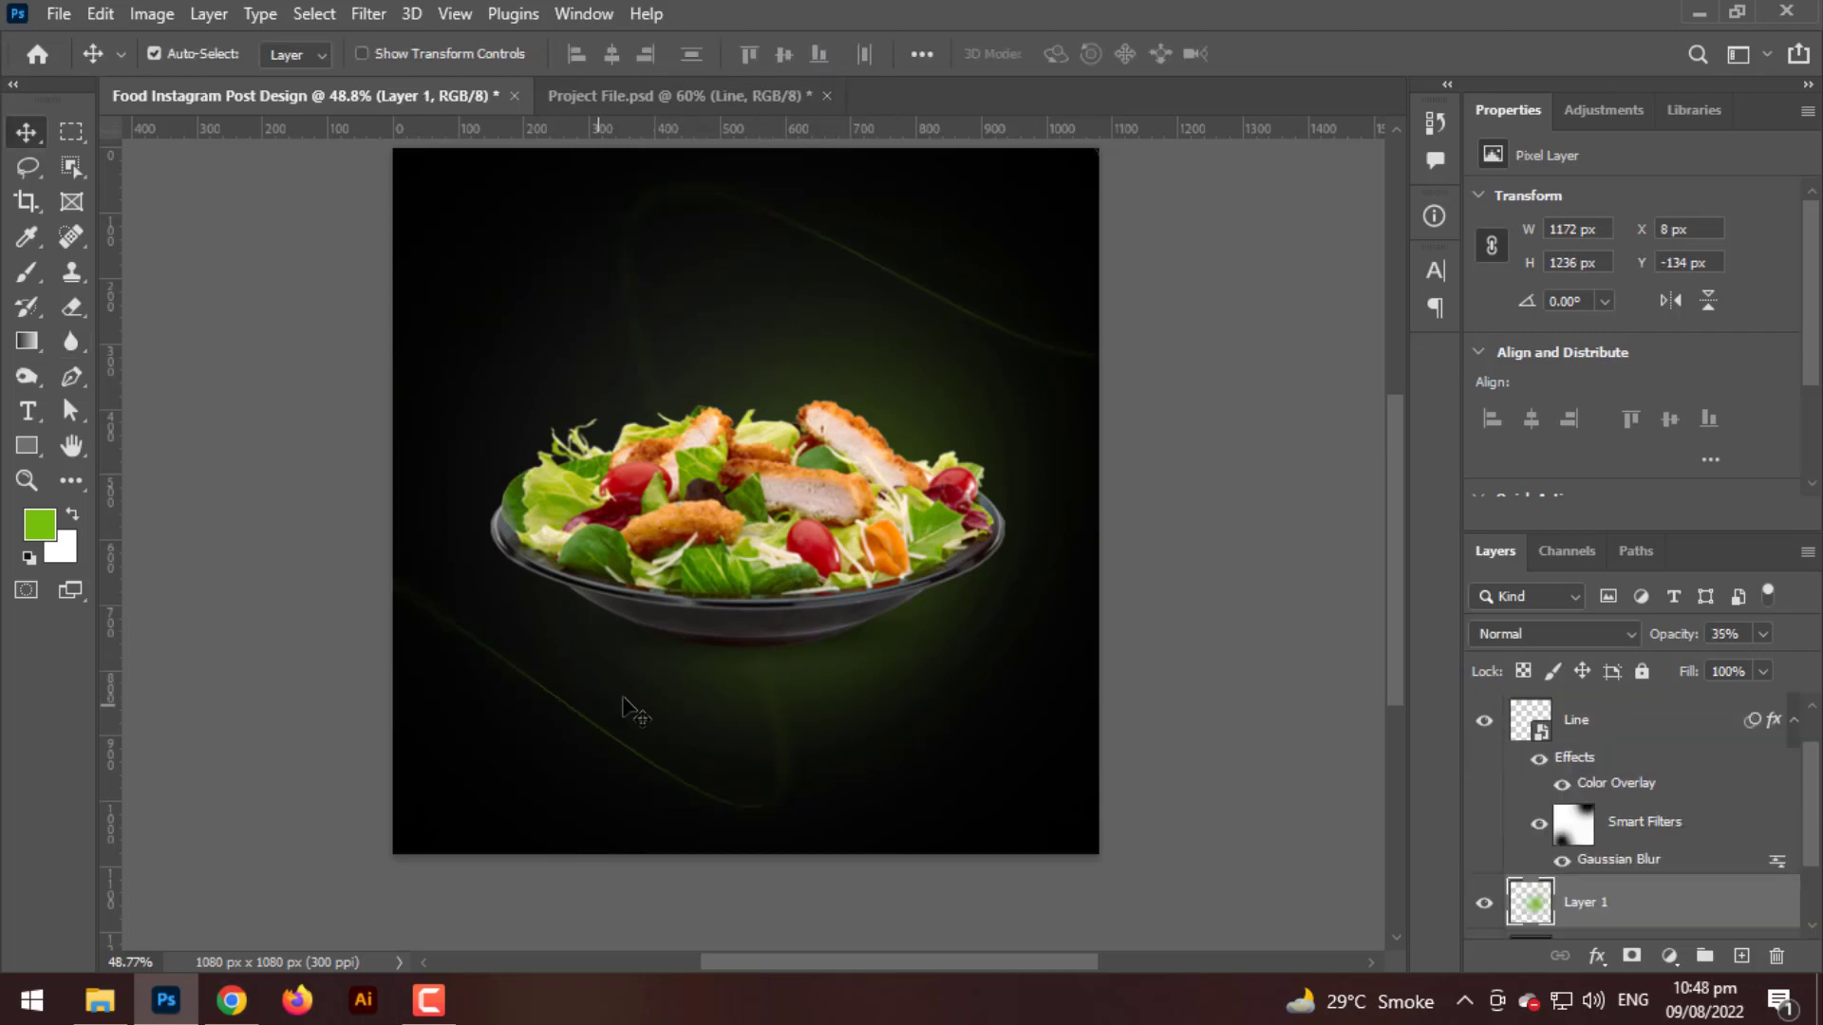
scroll(828, 470, "up", 2)
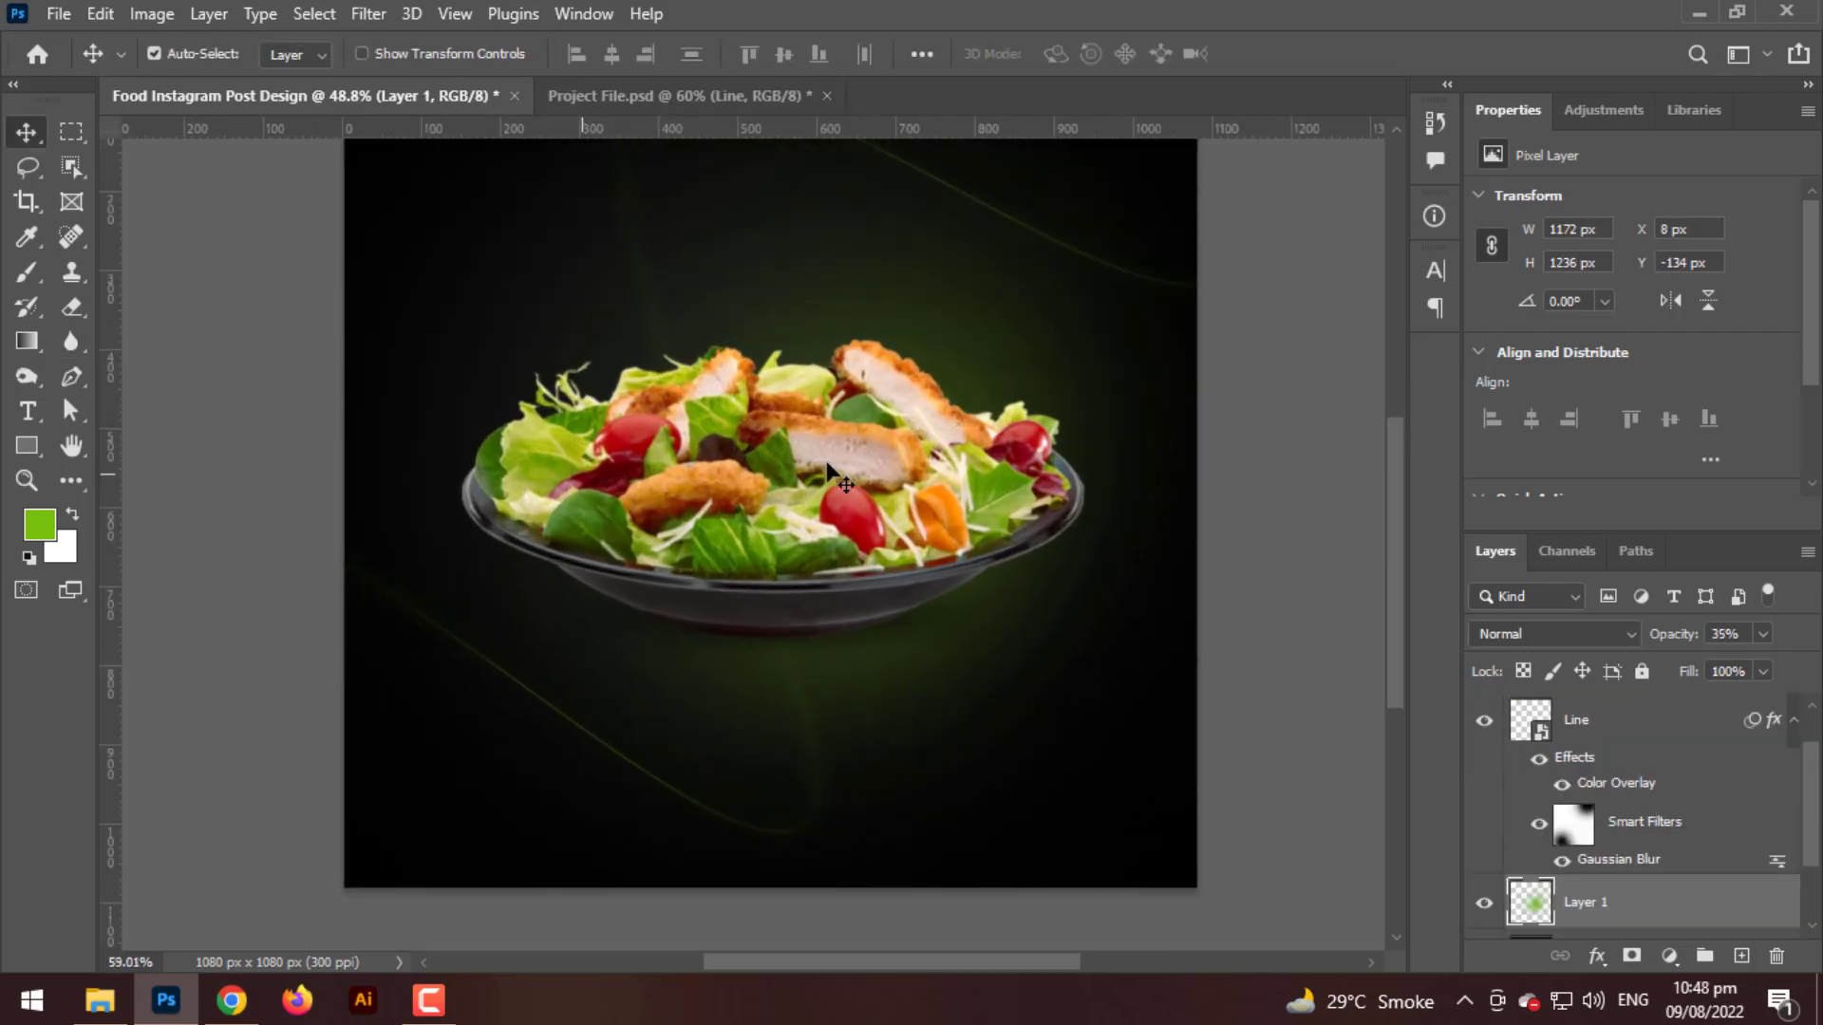
left_click(1618, 739)
scroll(584, 759, "up", 1)
key("ctrl+y")
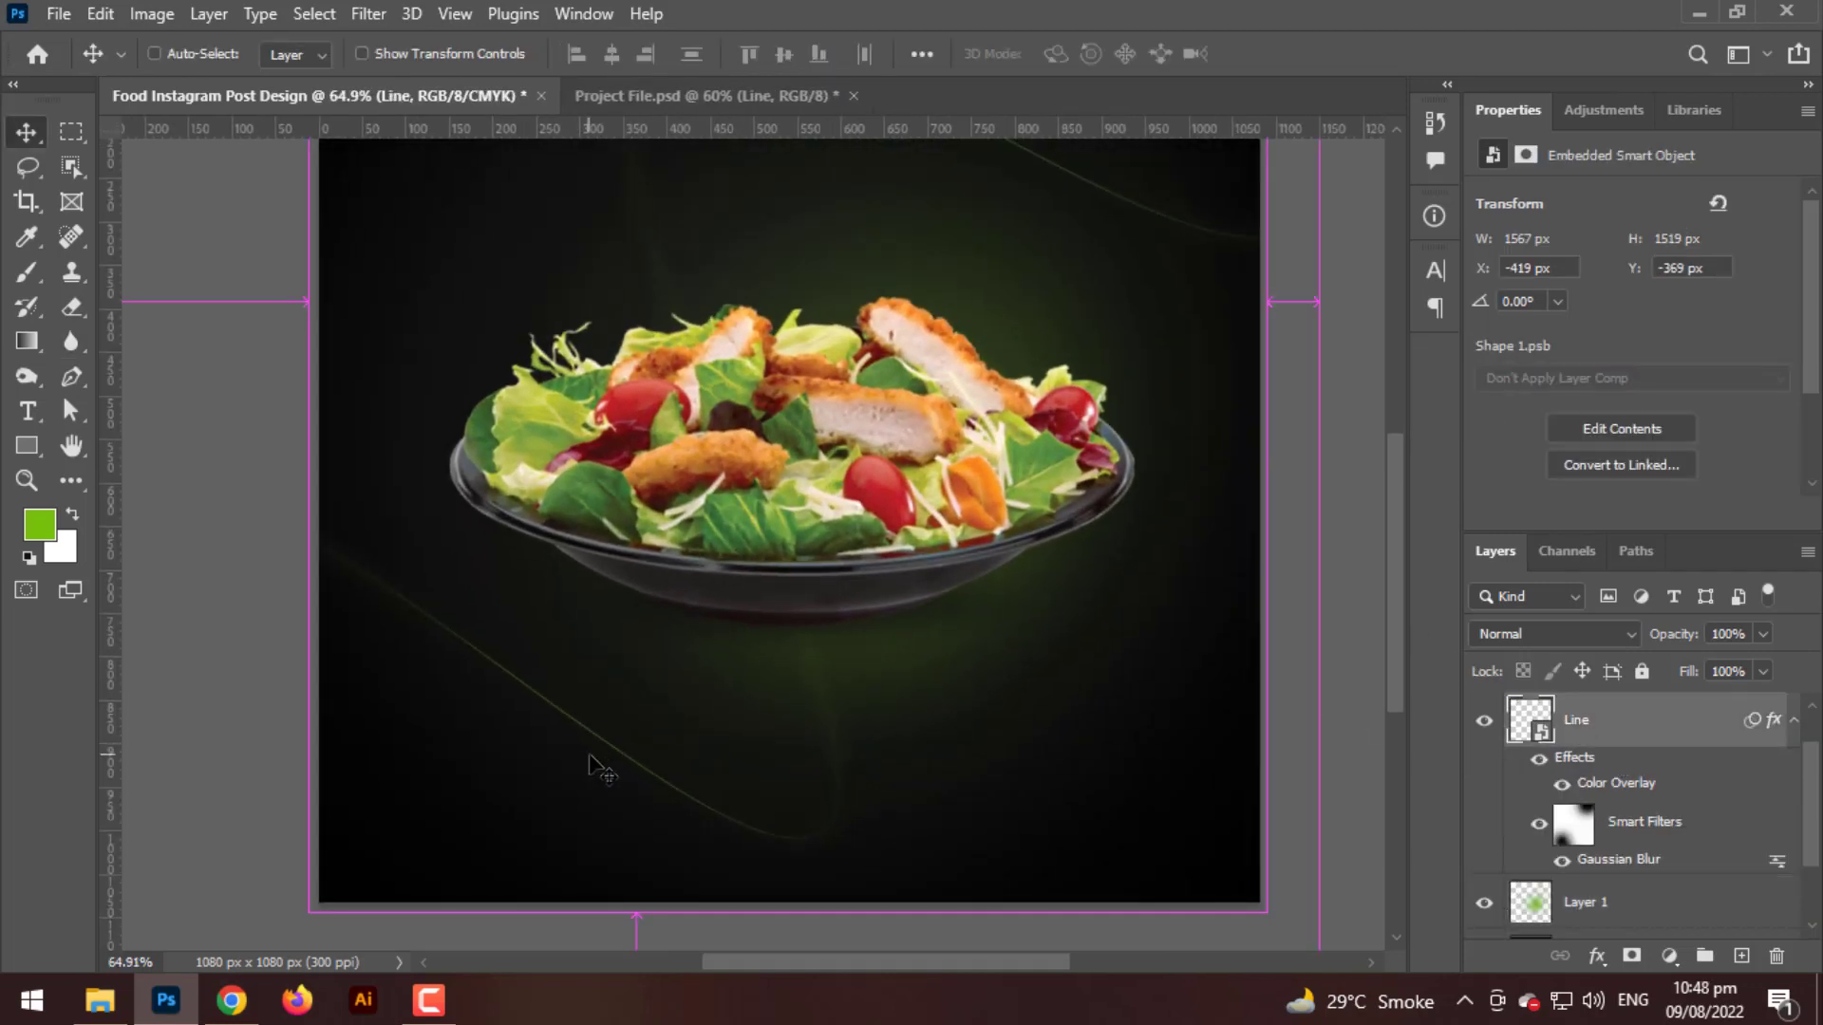
key("ctrl+y")
- Rotate the Line layer to -10.82° and reposition it behind the salad with Free Transform
key("ctrl+t")
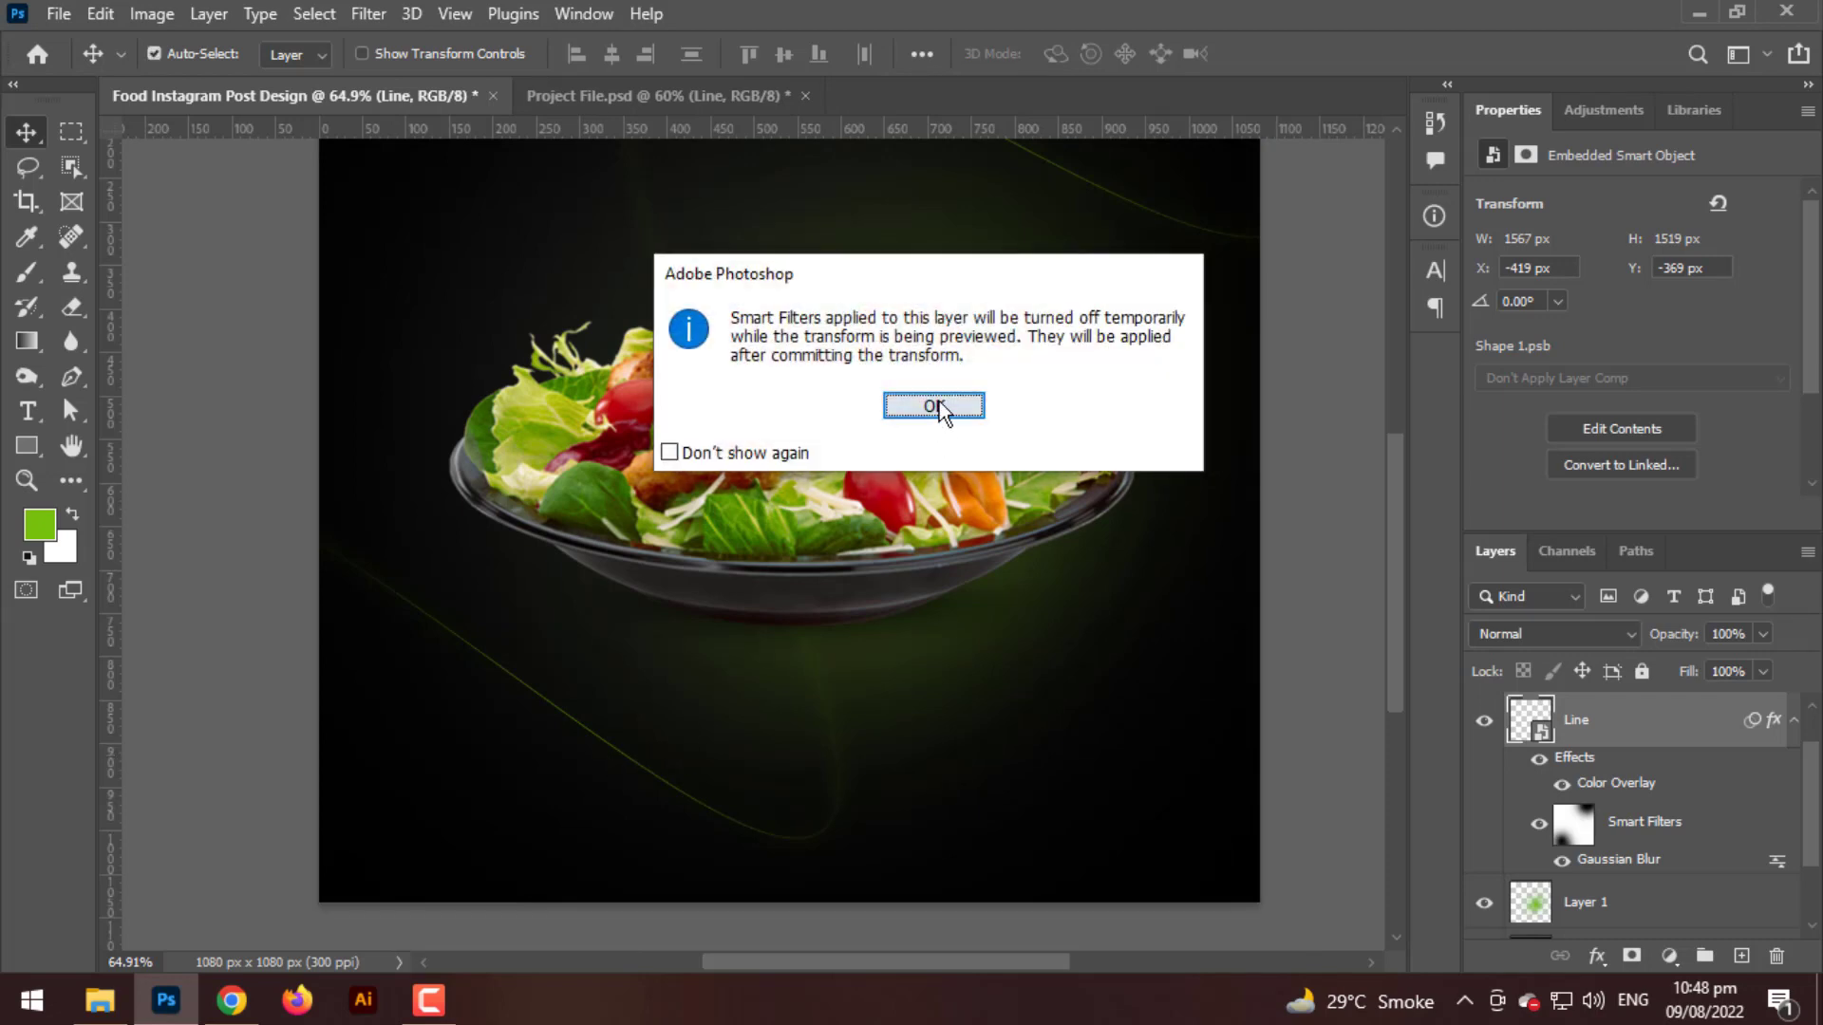
left_click(934, 407)
scroll(954, 454, "down", 5)
left_click_drag(1136, 408, 1200, 358)
left_click_drag(1076, 498, 1111, 520)
key("Return")
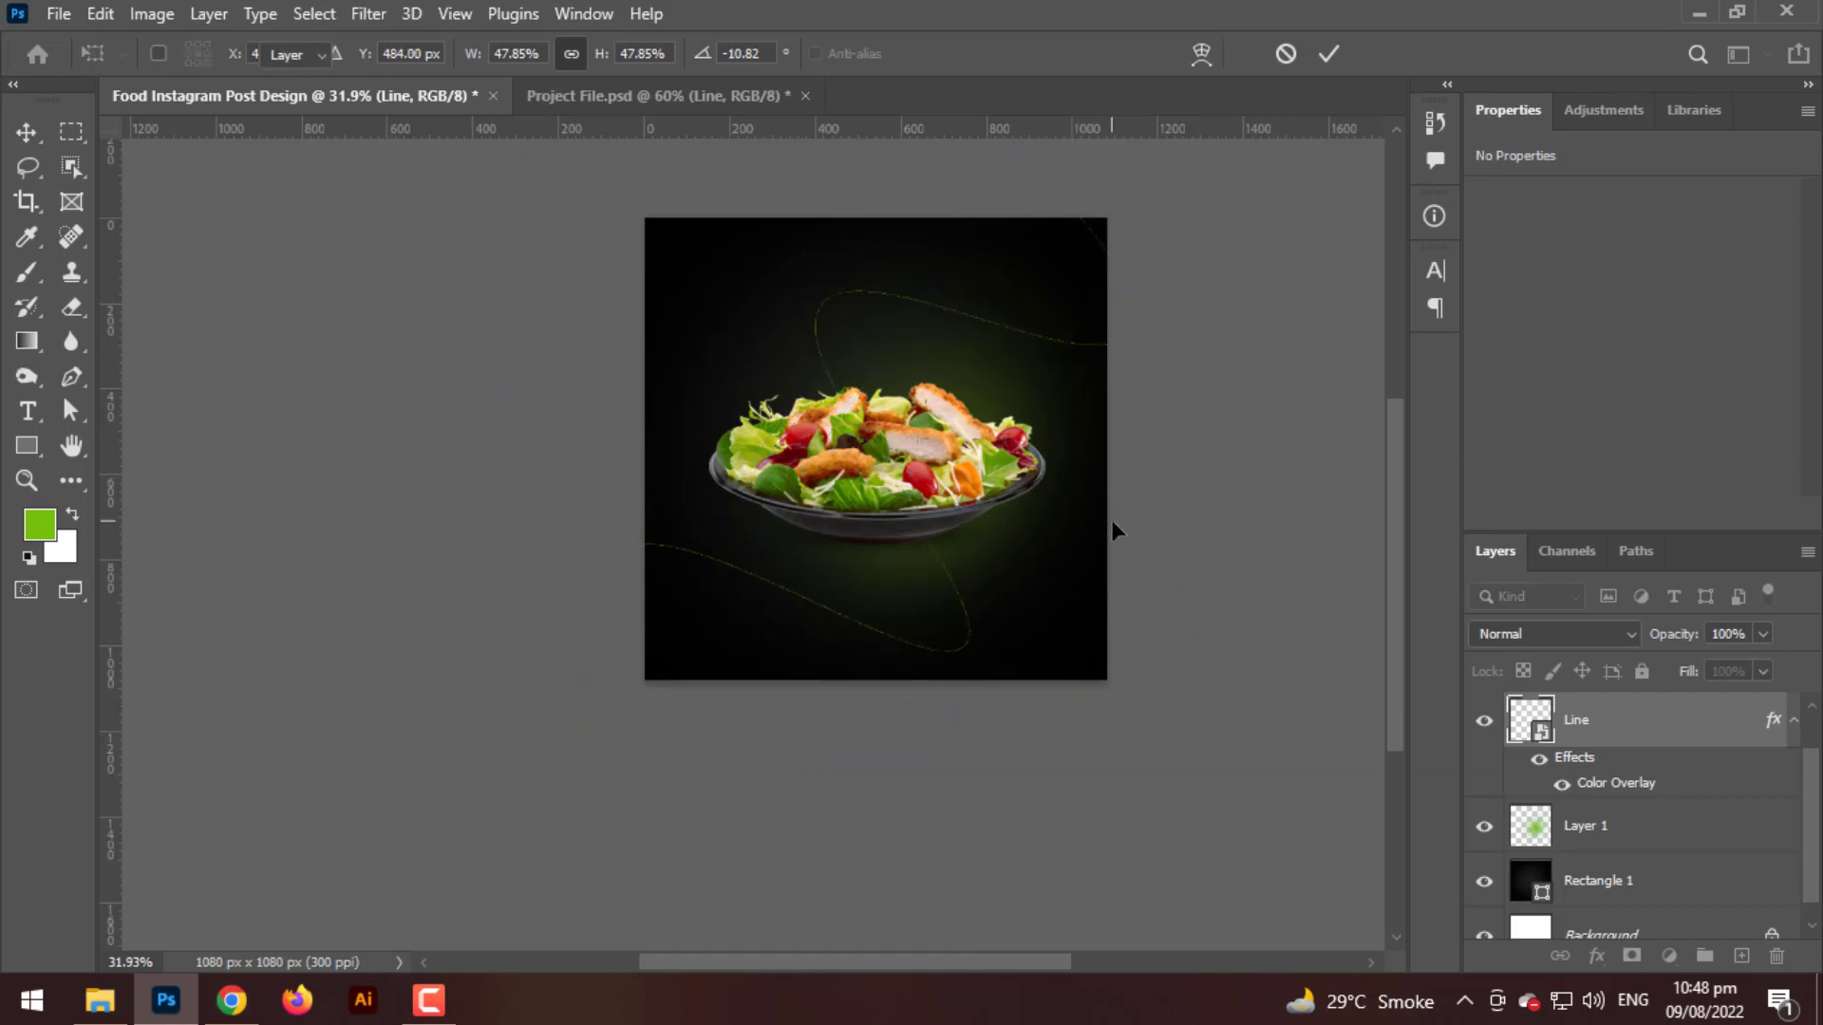
key("Return")
scroll(1113, 520, "up", 3)
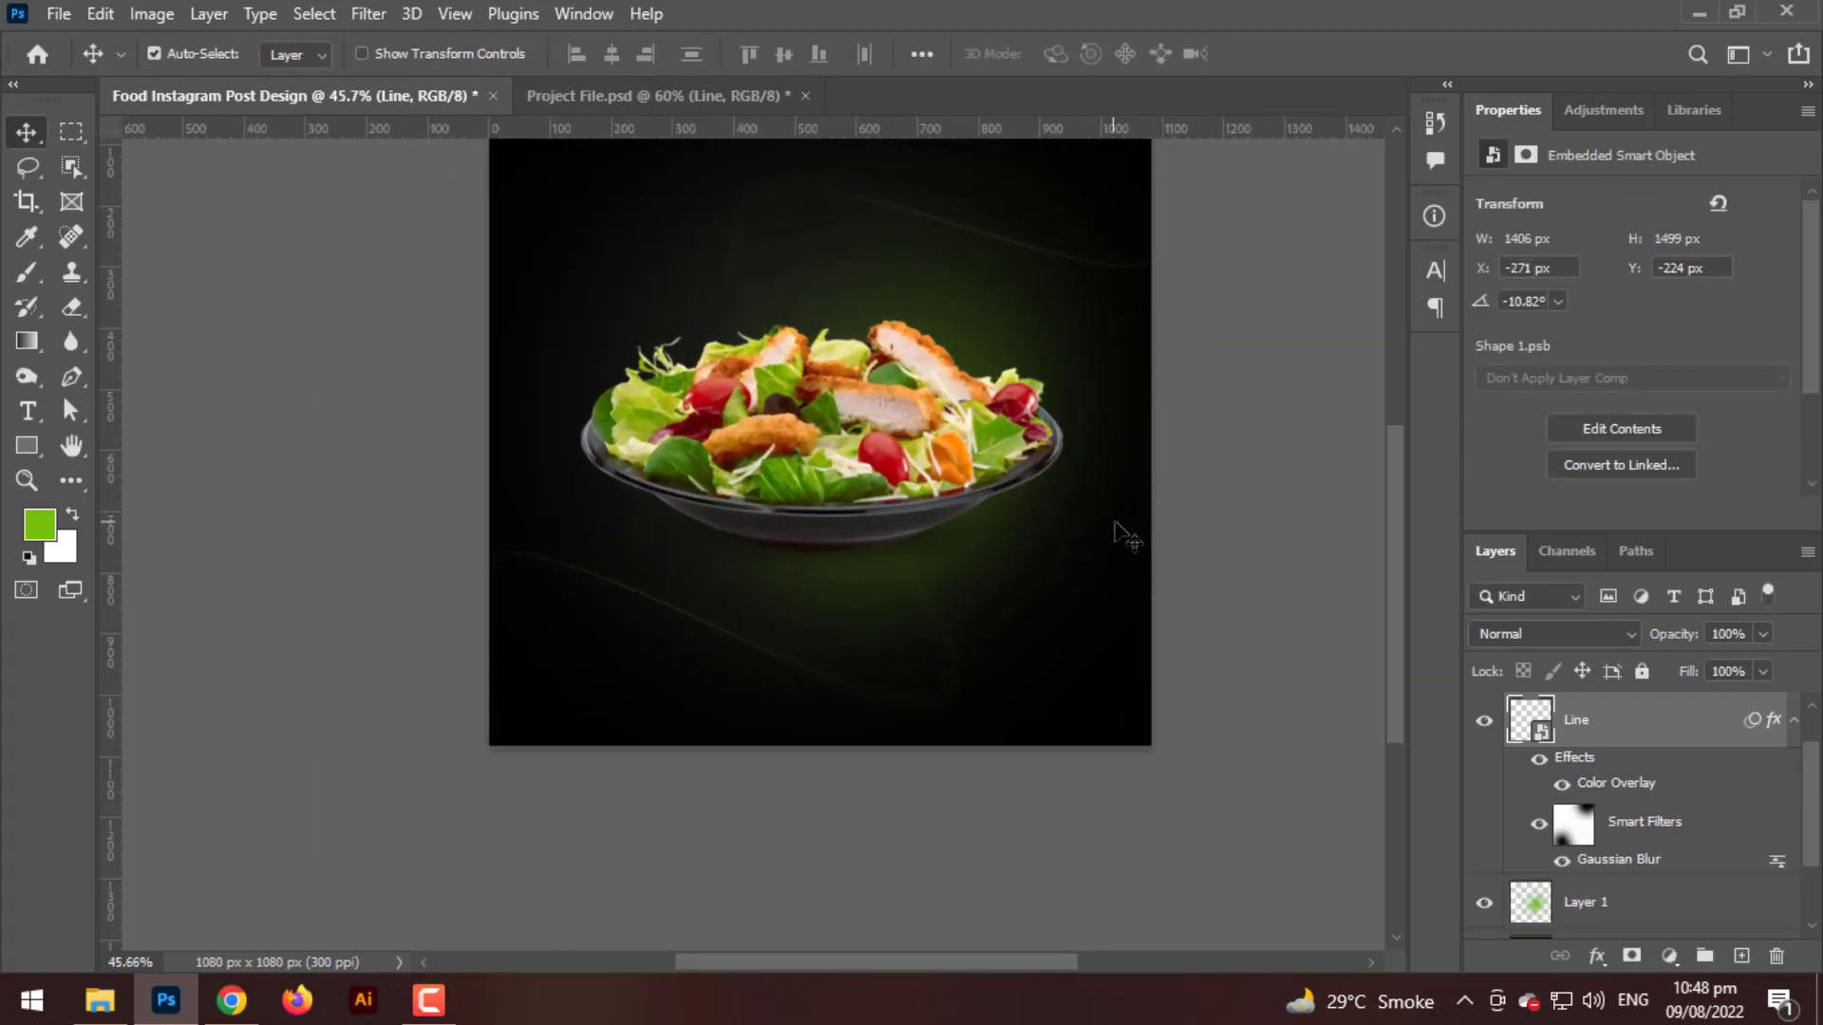
scroll(1073, 520, "up", 2)
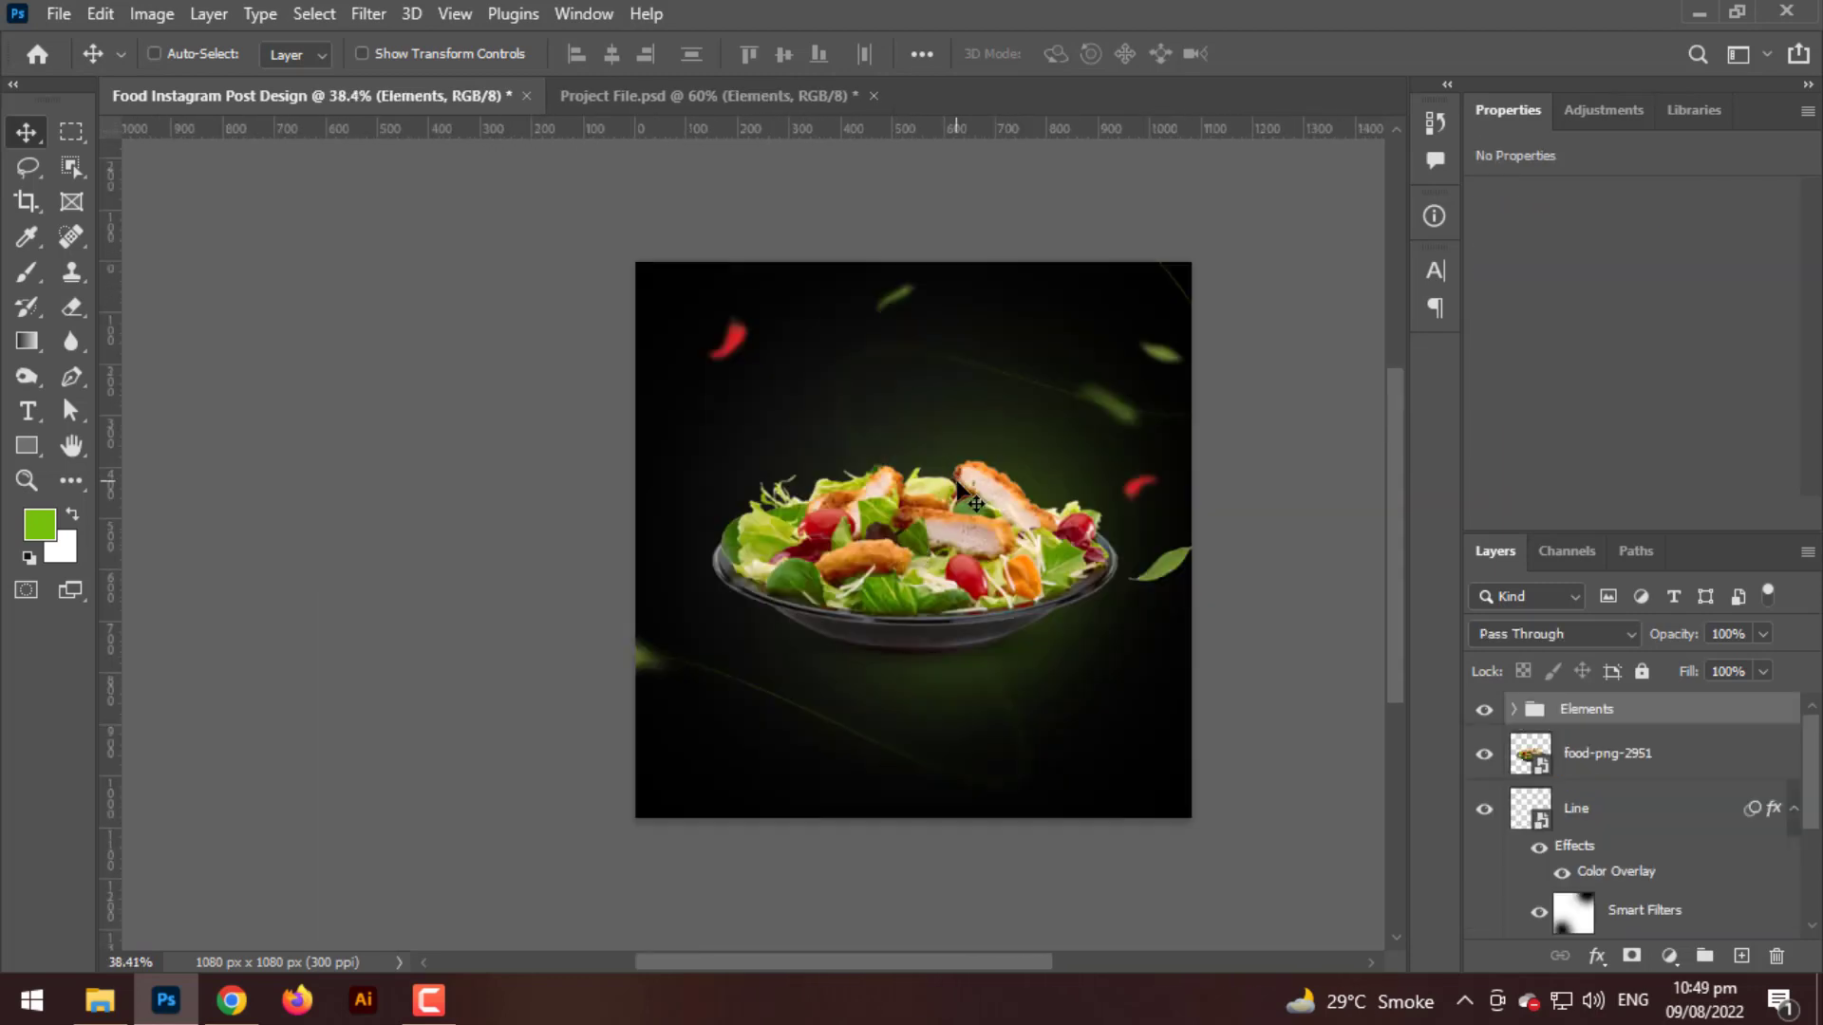
- Move the Elements group of leaves and chillies down with Free Transform so that they surround the salad
left_click(959, 489)
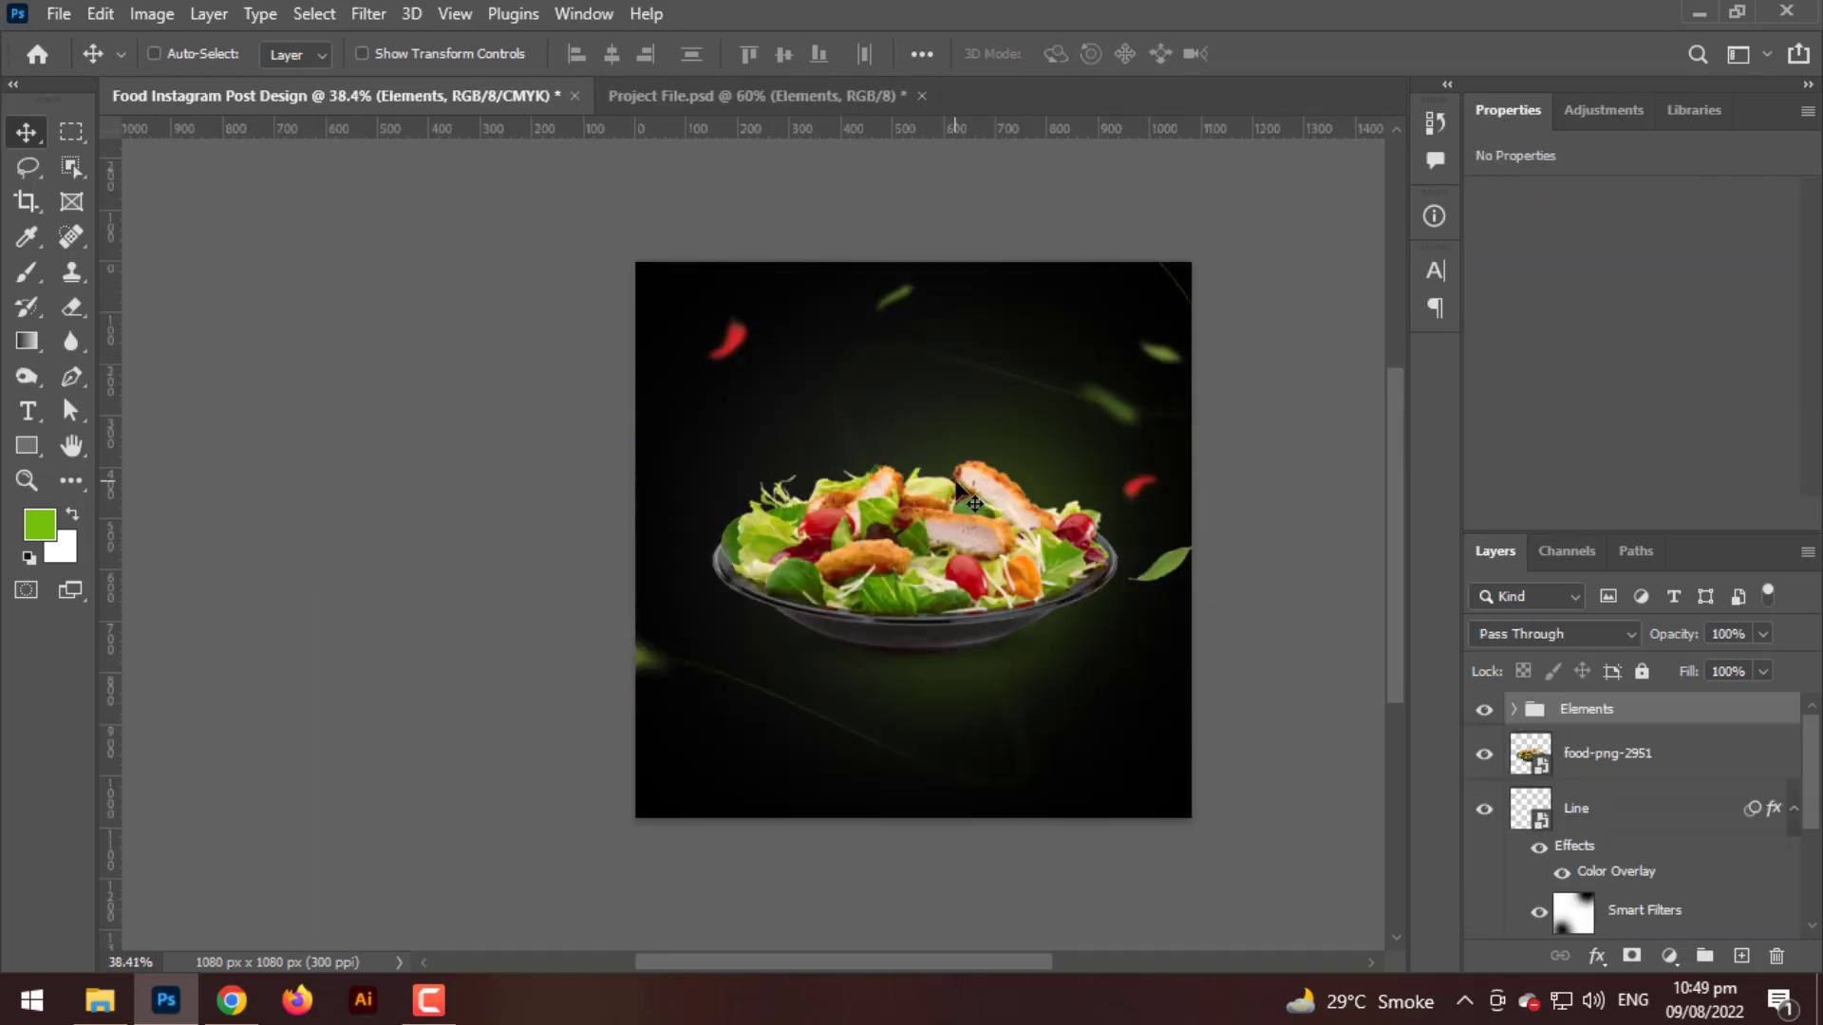
key("ctrl+t")
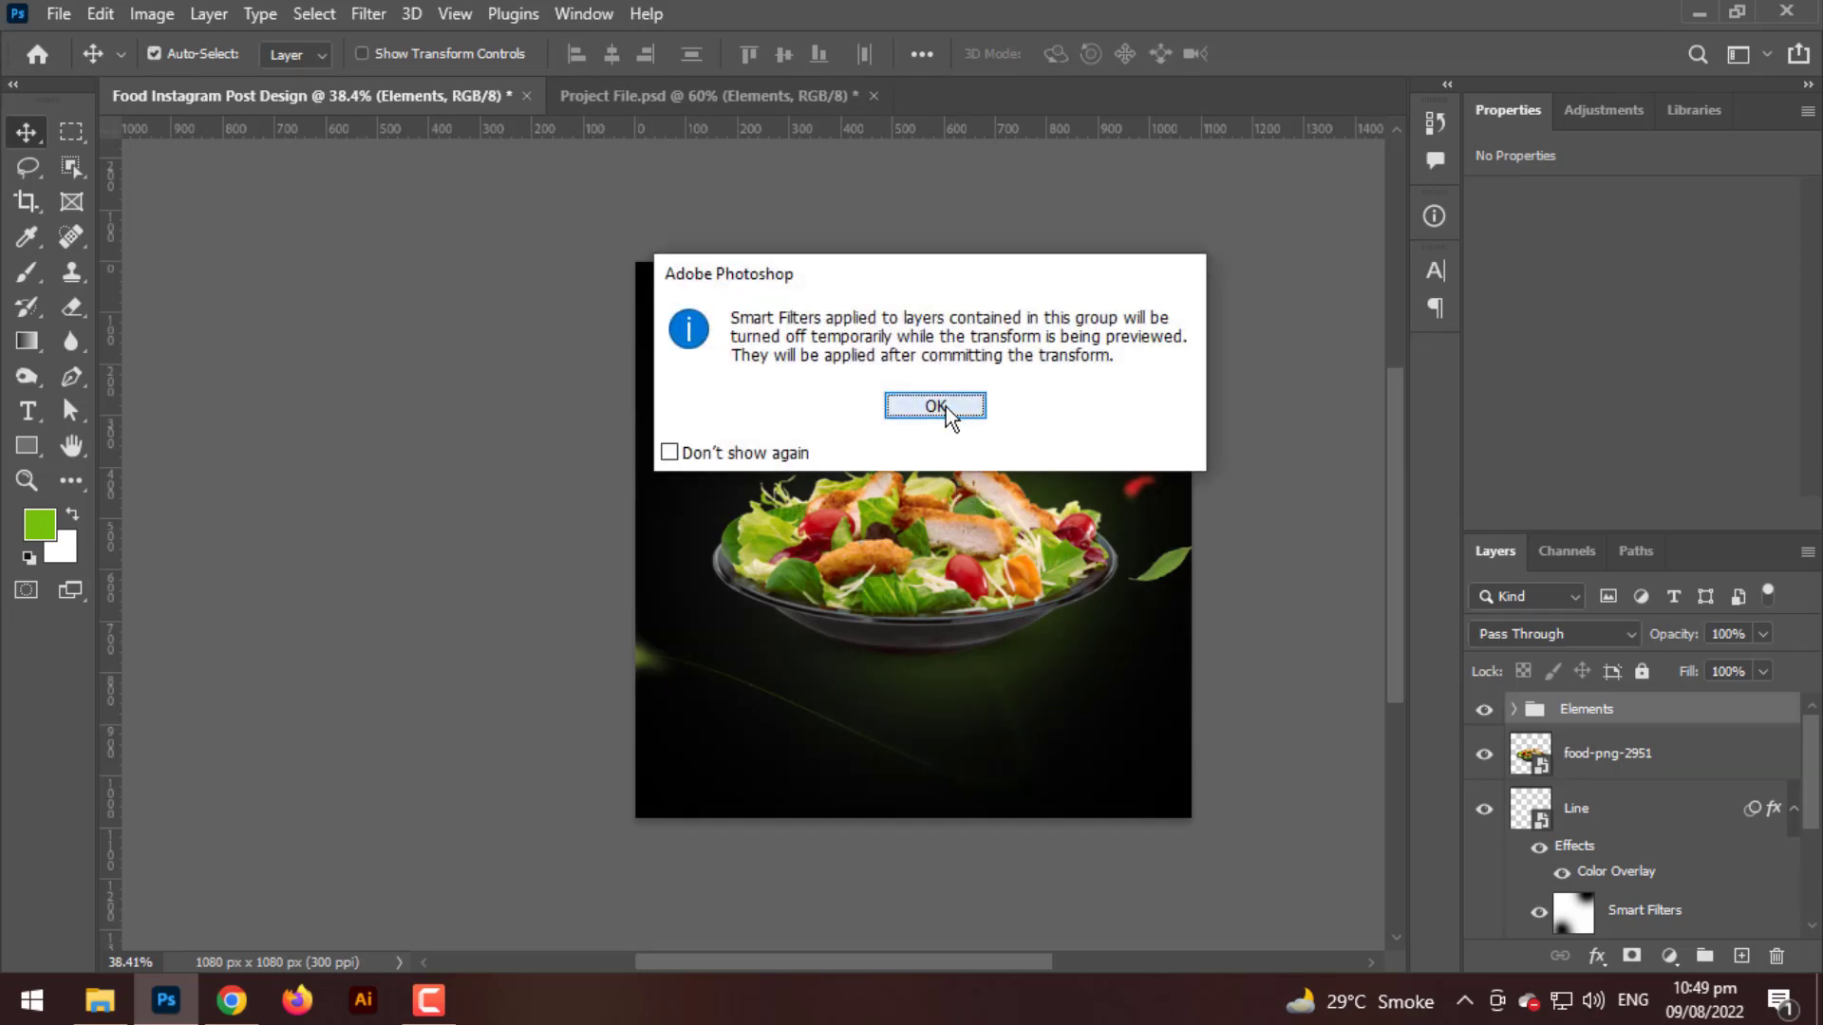
left_click(944, 404)
left_click_drag(1048, 429, 1063, 561)
key("Return")
scroll(1071, 563, "up", 4)
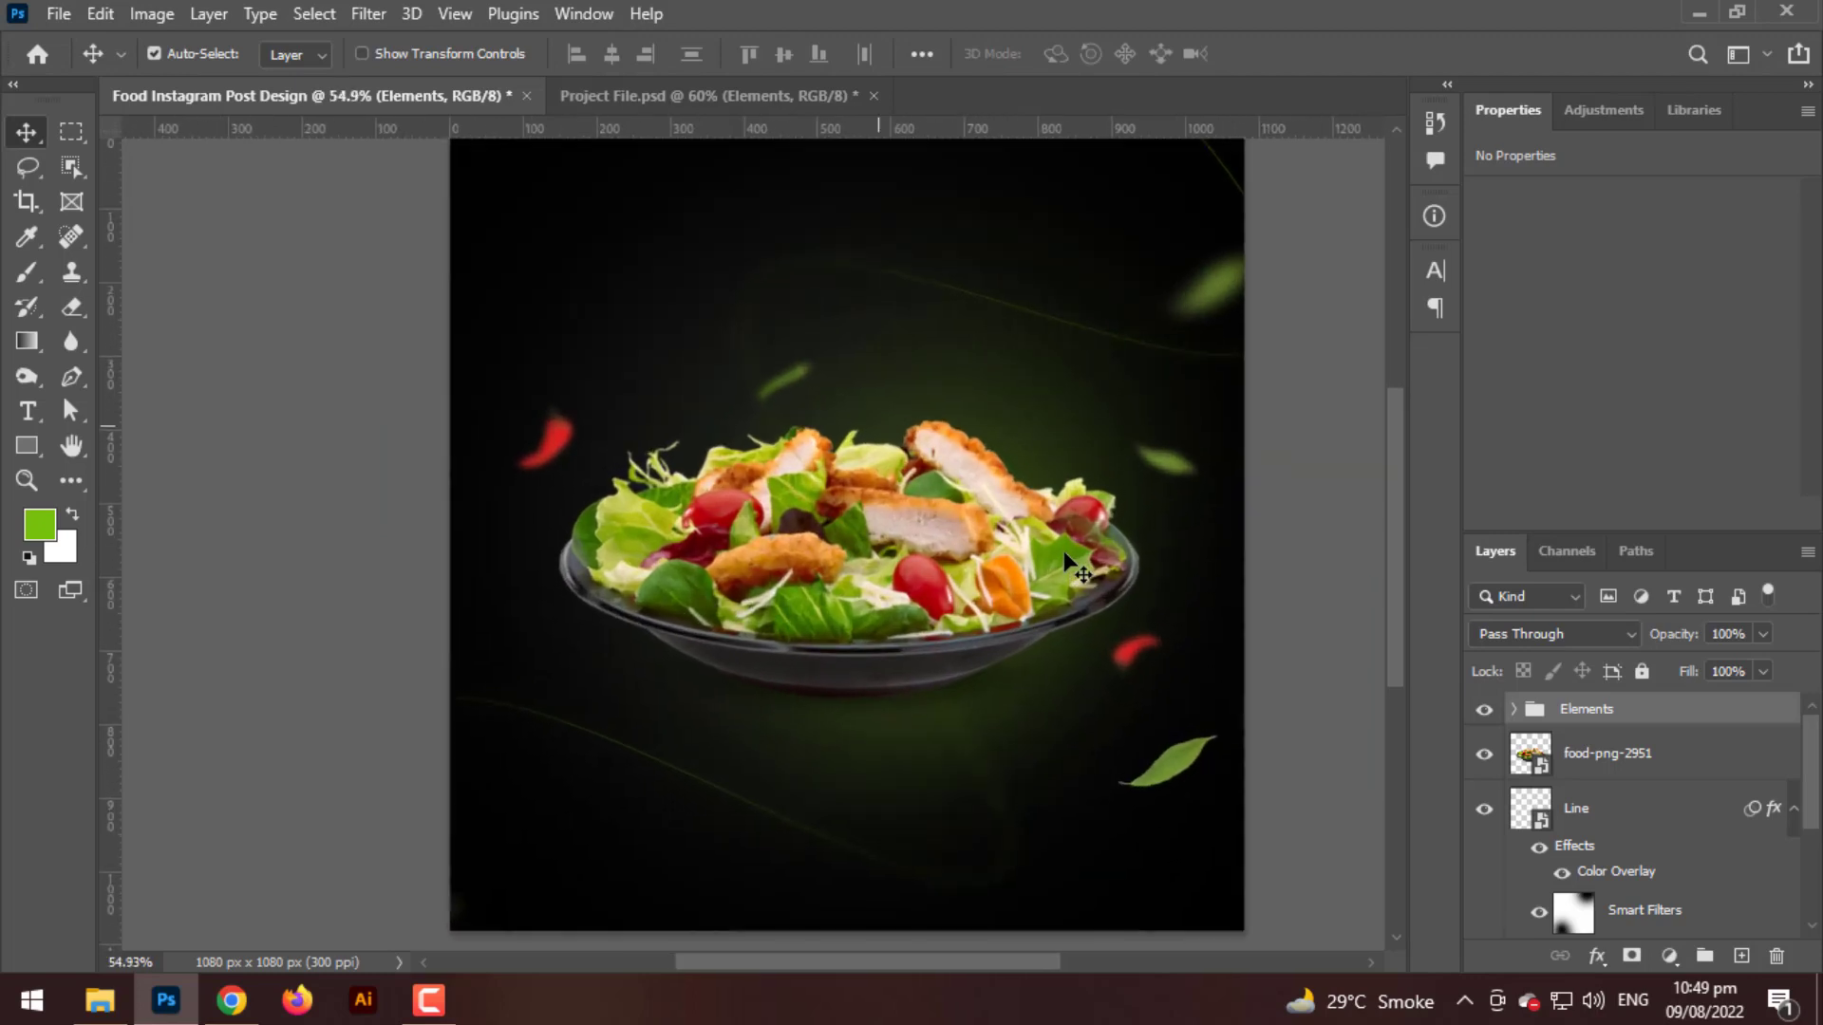
- Rotate the salad image to -8.45° with Free Transform
left_click(972, 528)
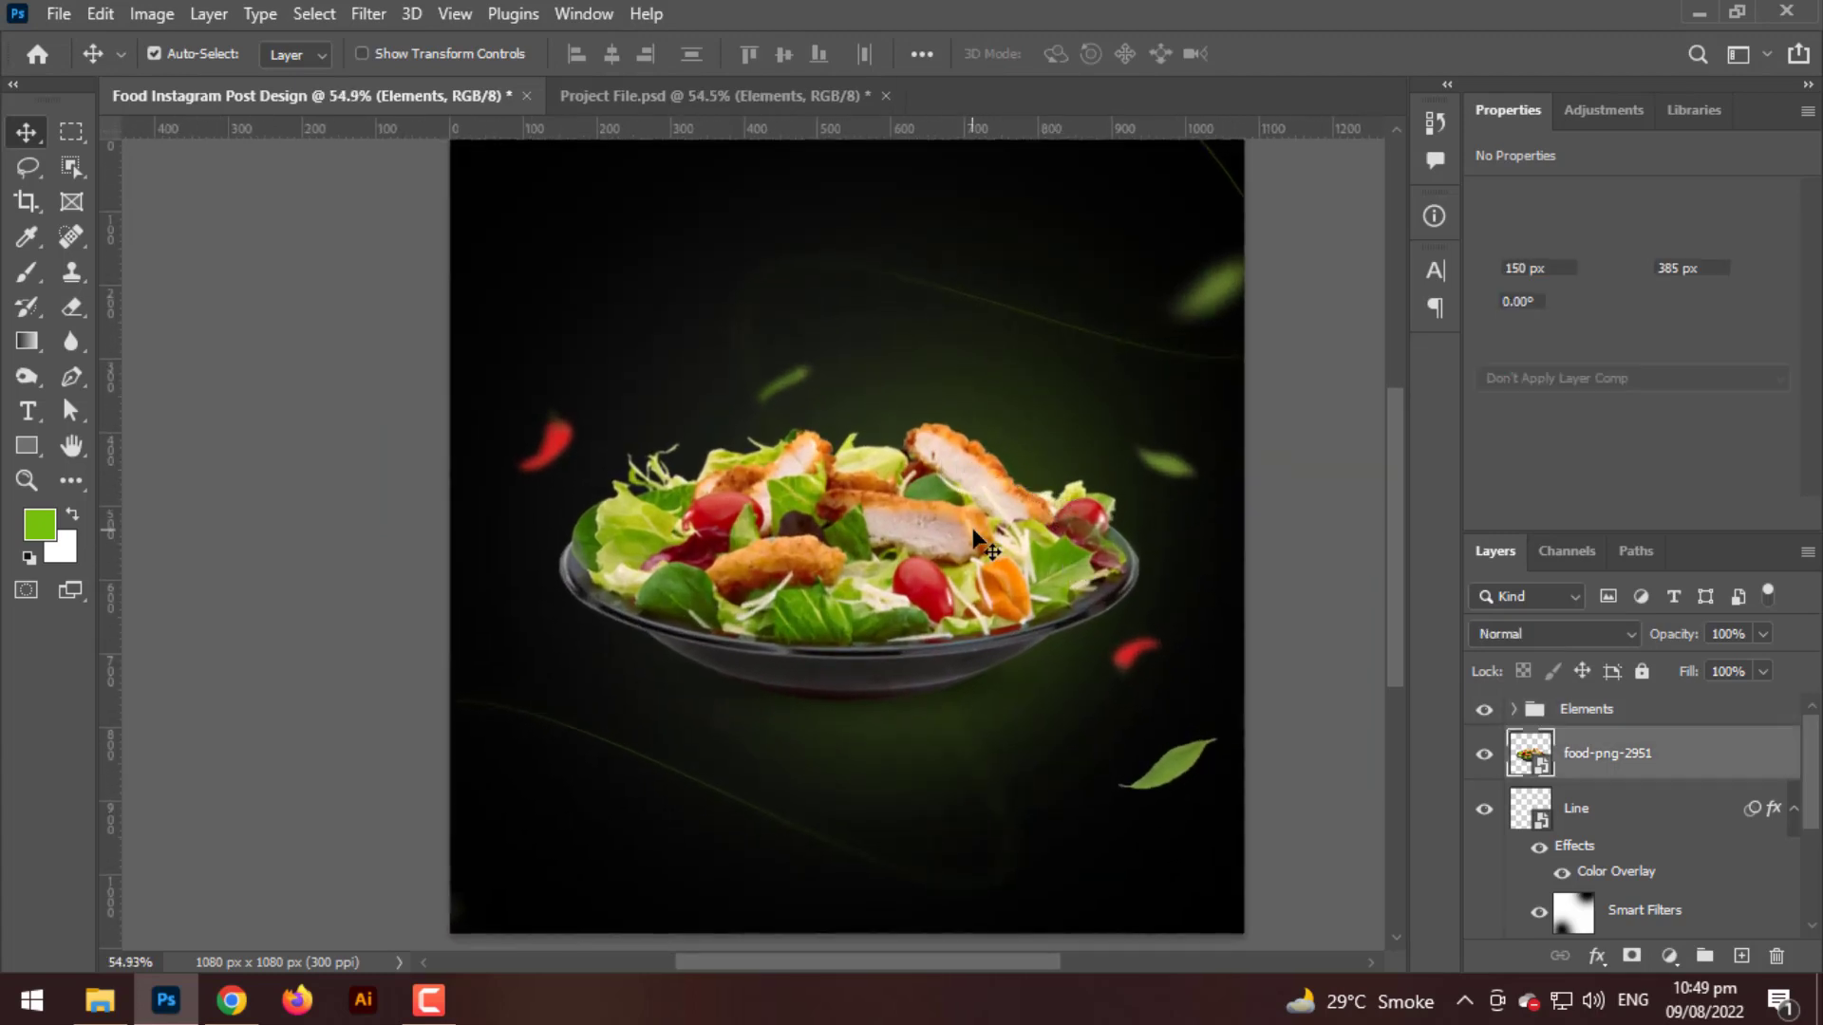
key("ctrl+t")
left_click_drag(1199, 587, 1177, 534)
key("Return")
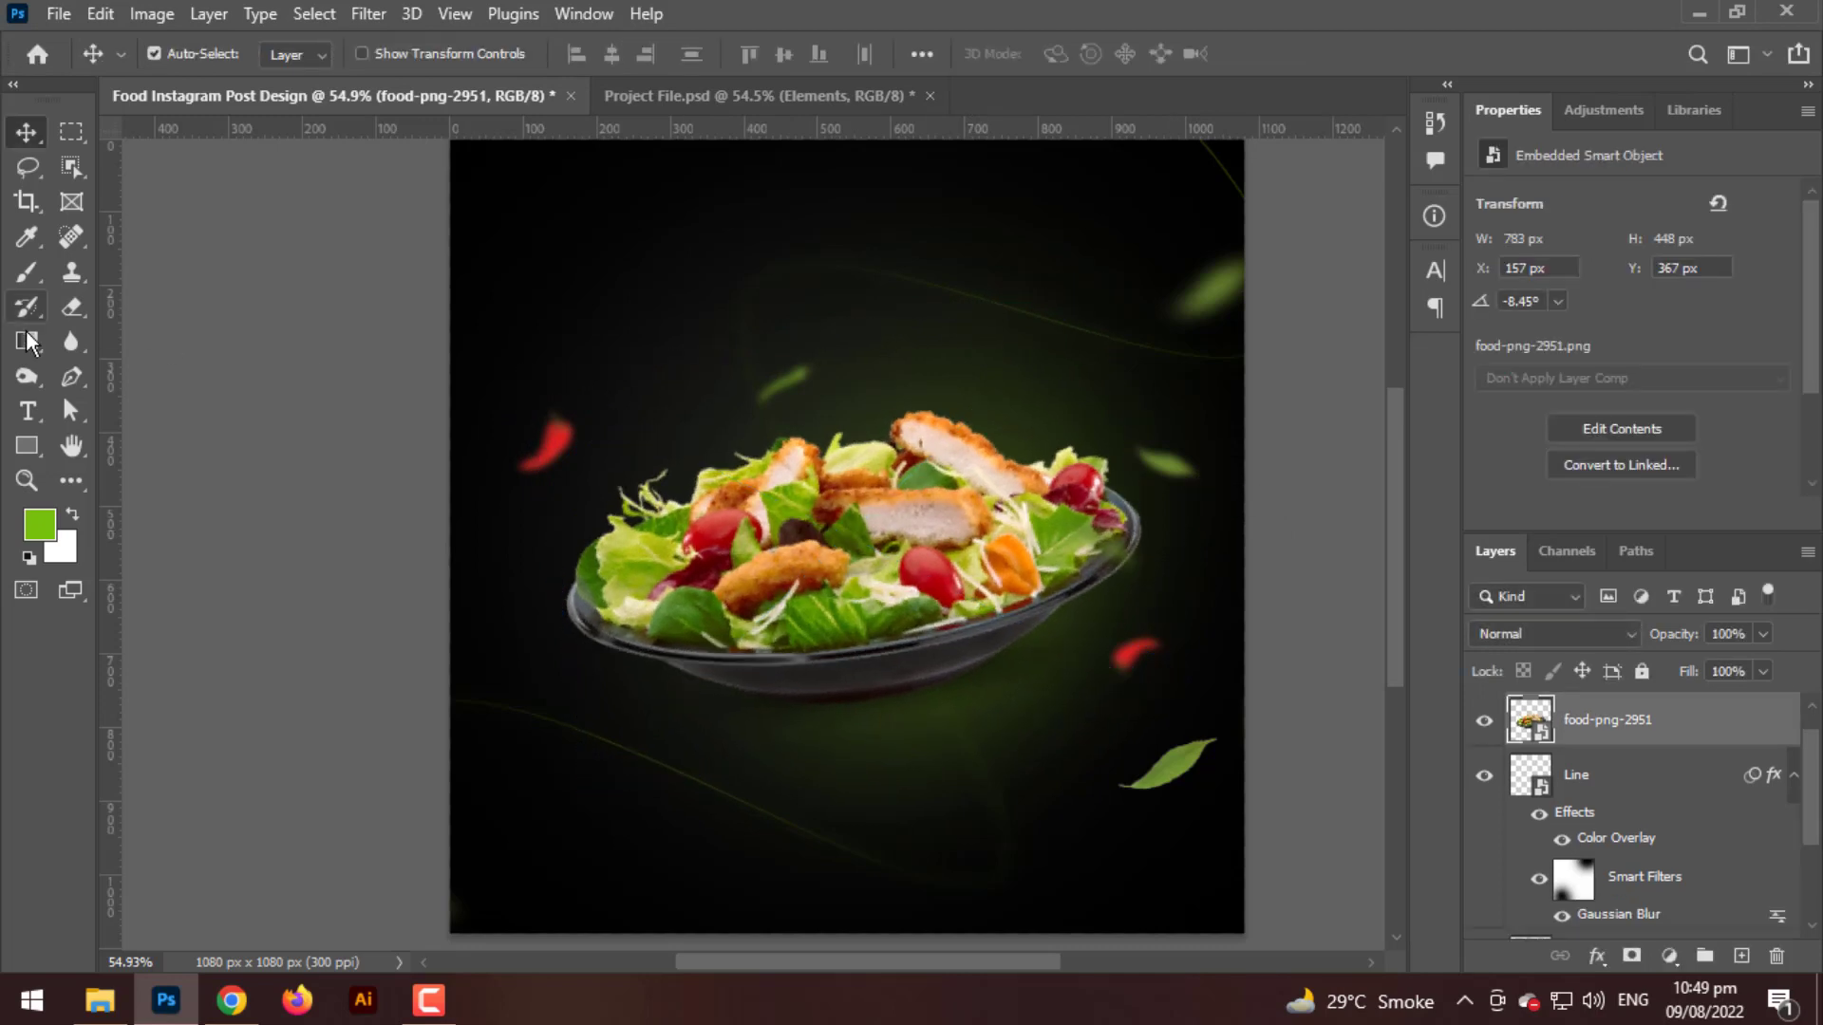
- Add the horizontal text "Fresh & Healthy" above the salad
left_click(28, 411)
left_click(691, 327)
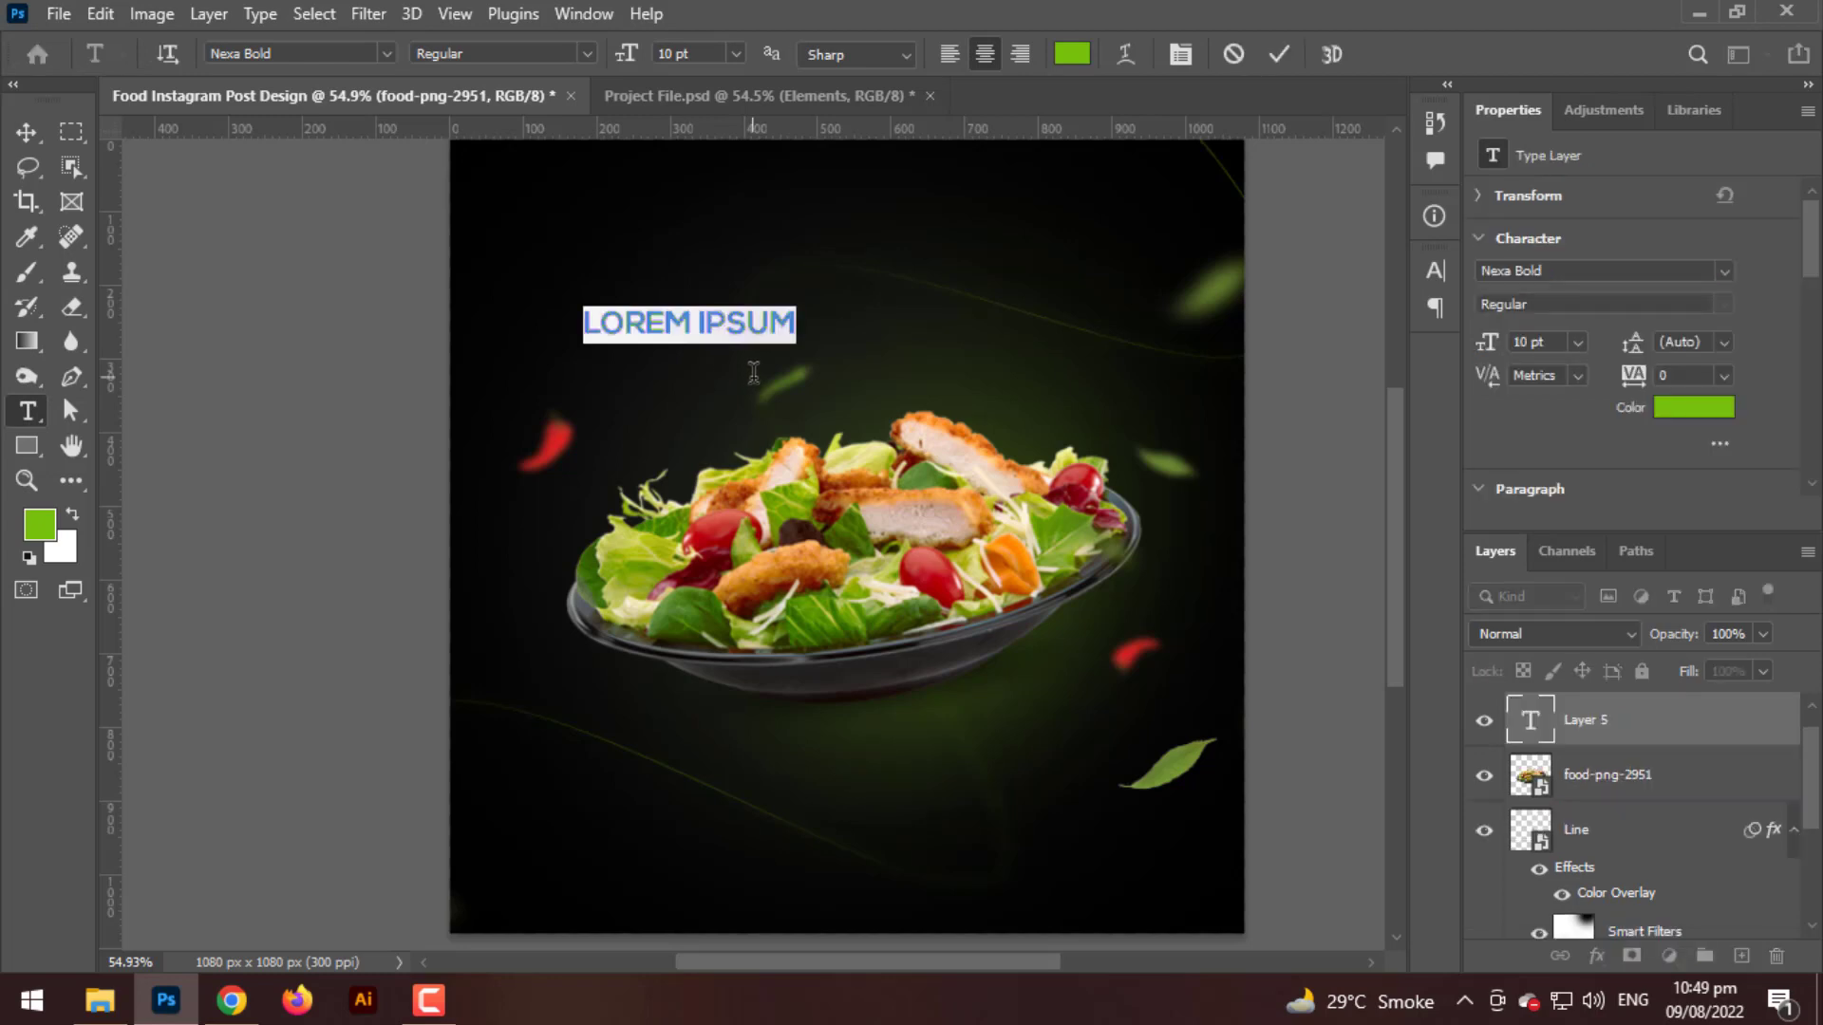
type("FRE")
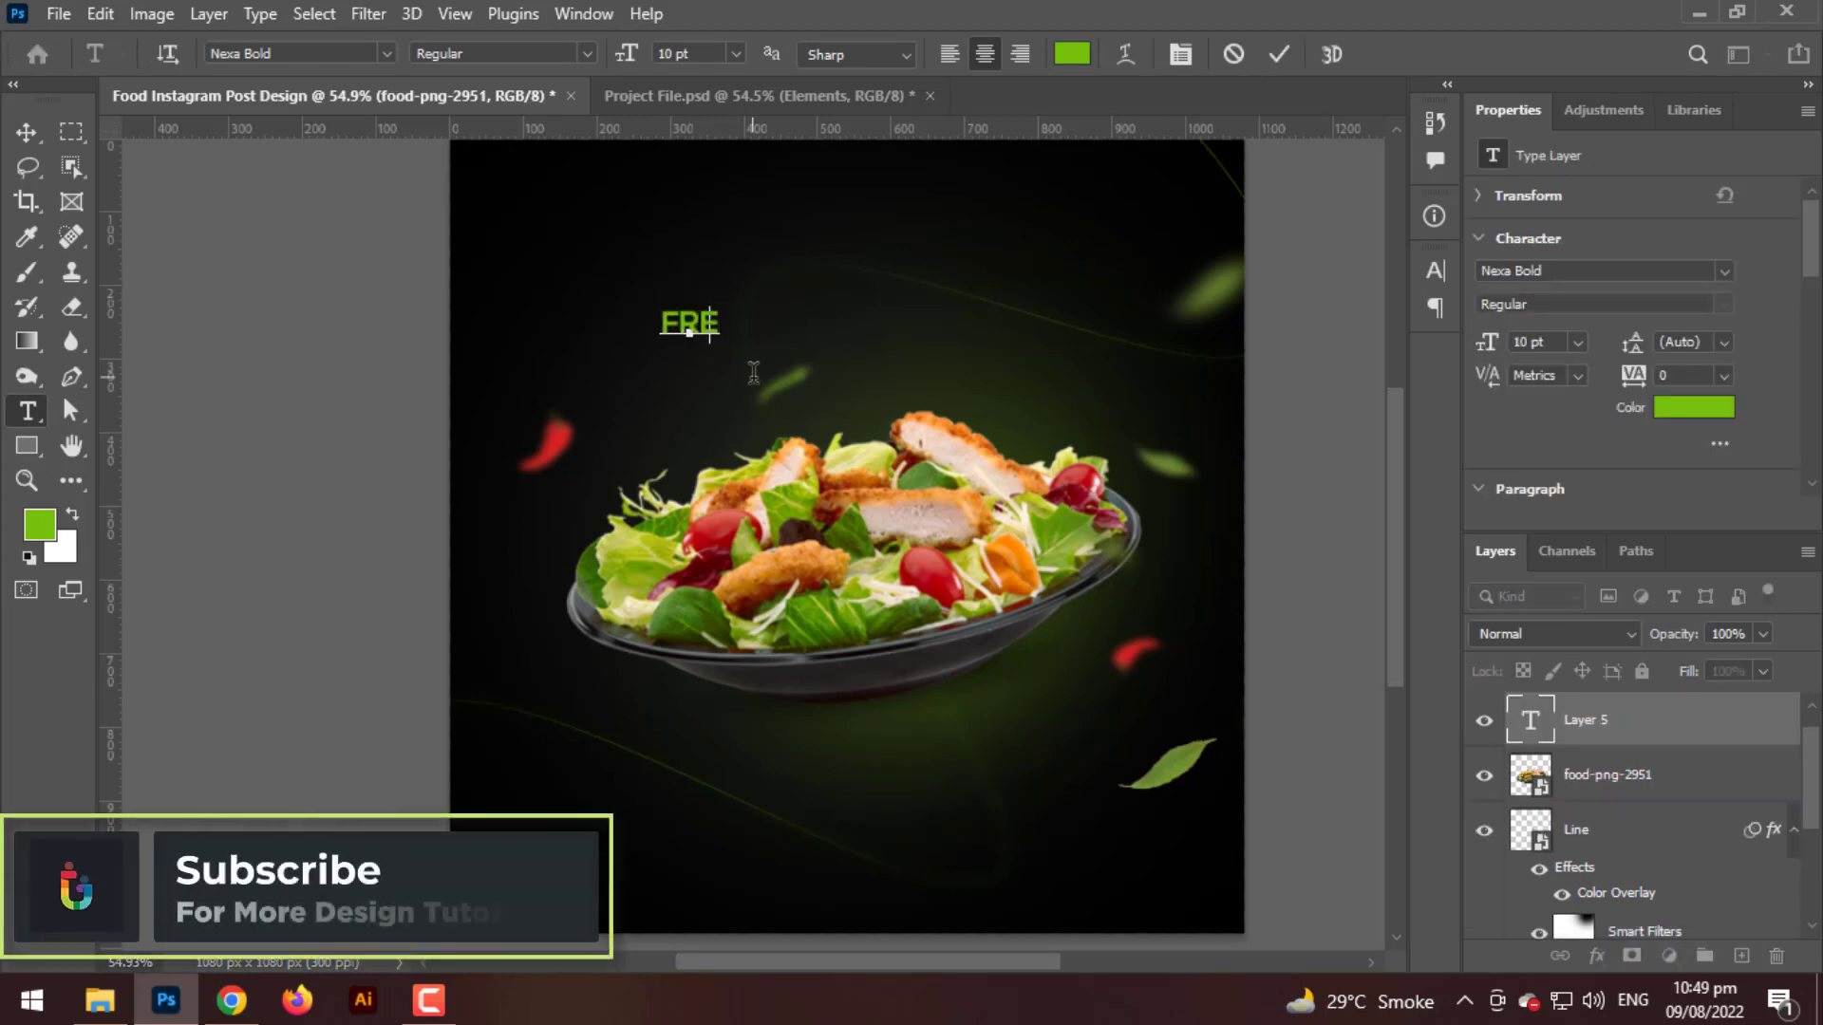
key("BackSpace")
key("BackSpace")
type("R")
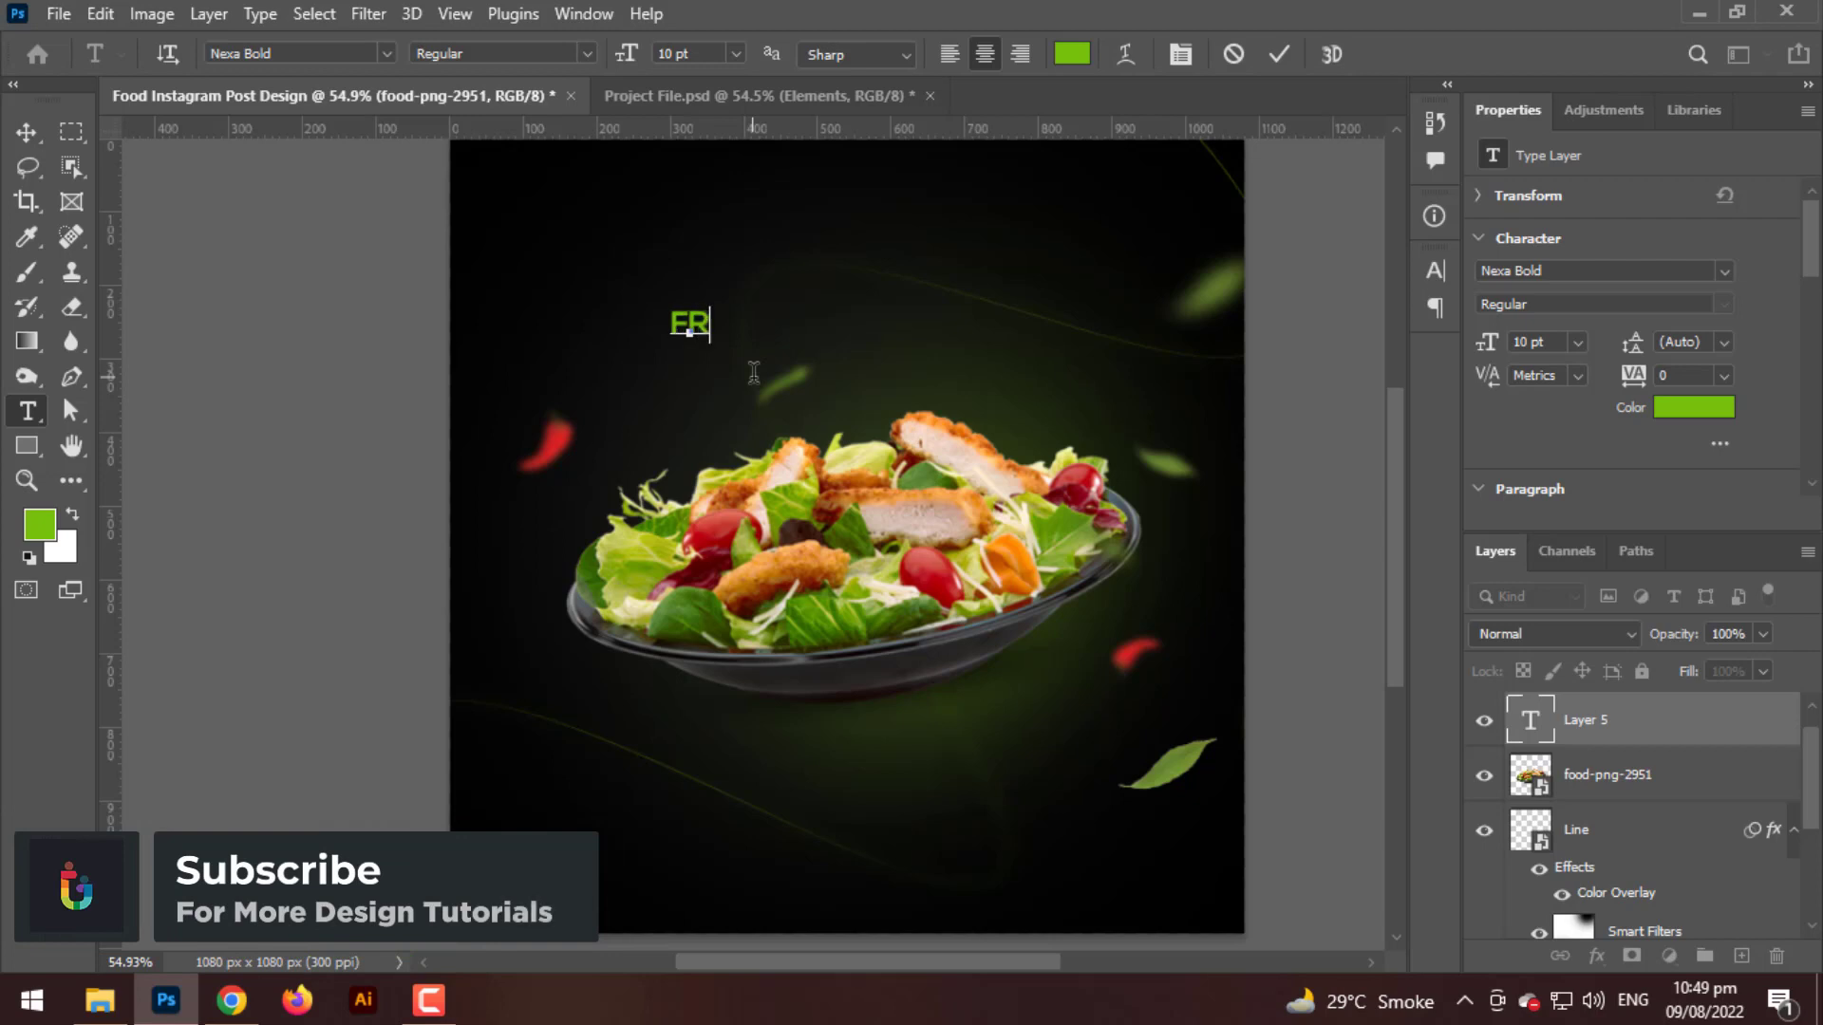
type("ESH")
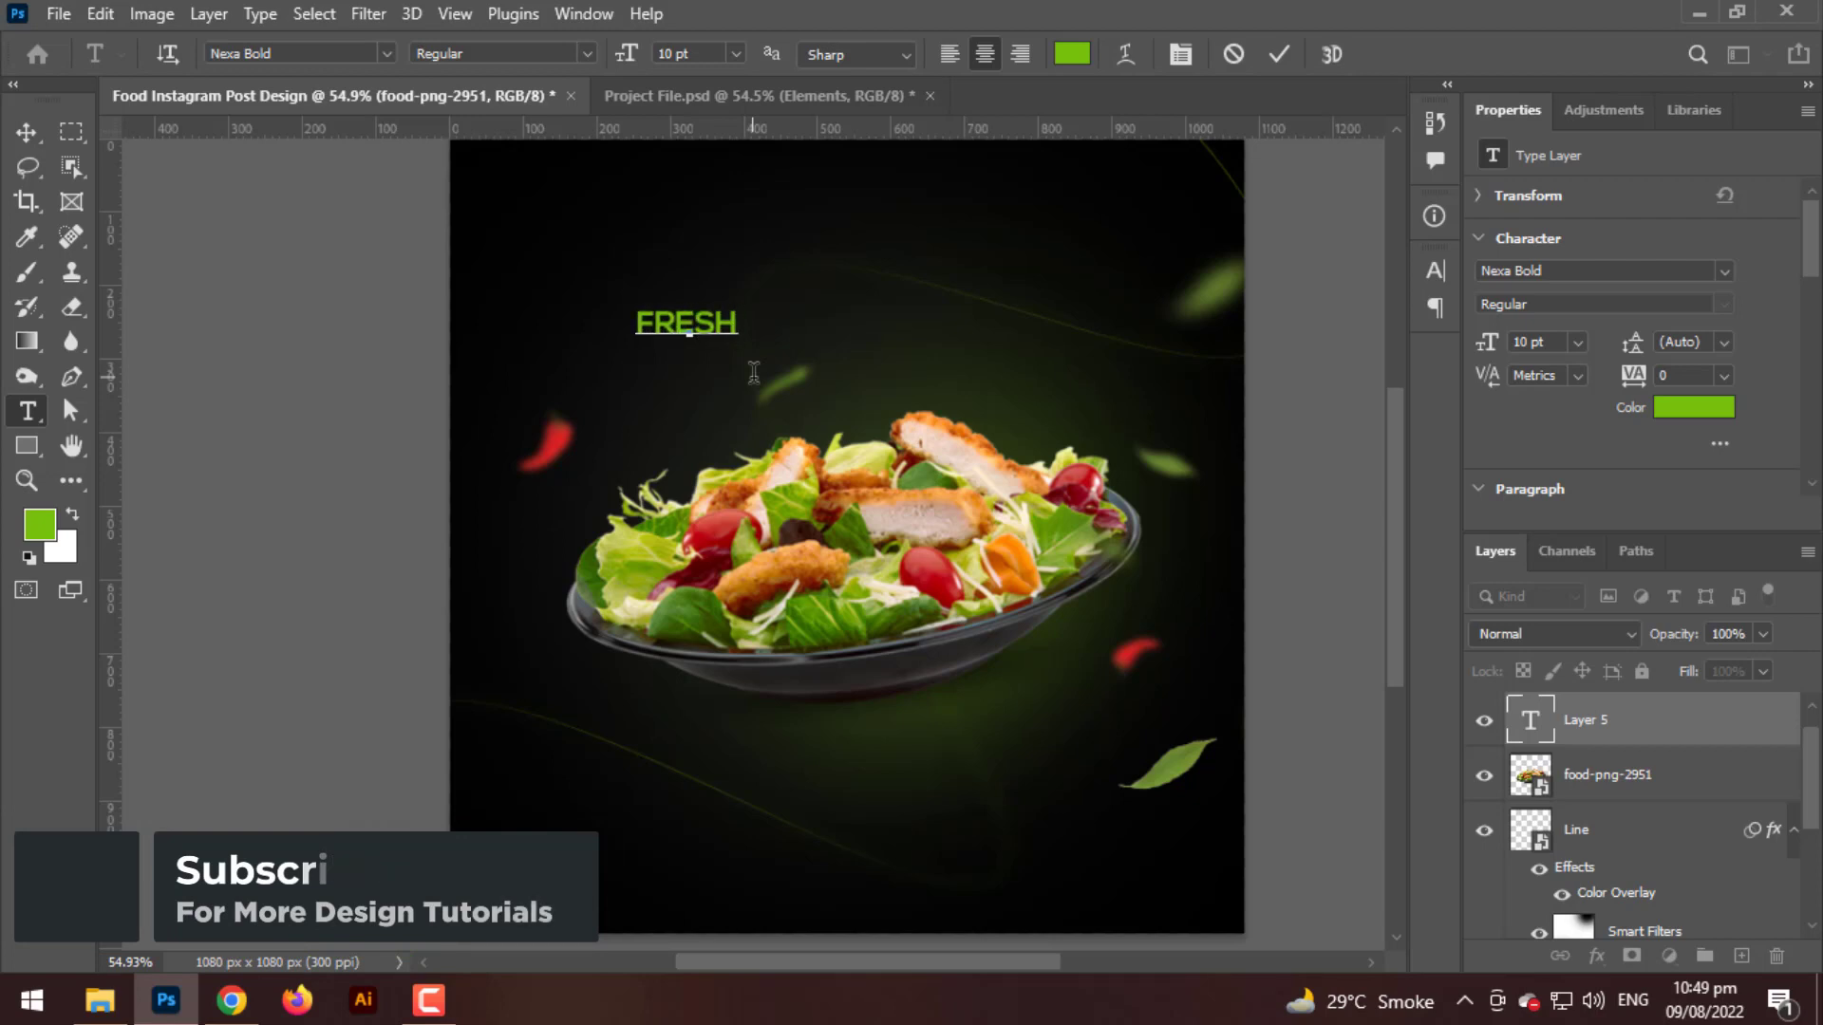
type(" &")
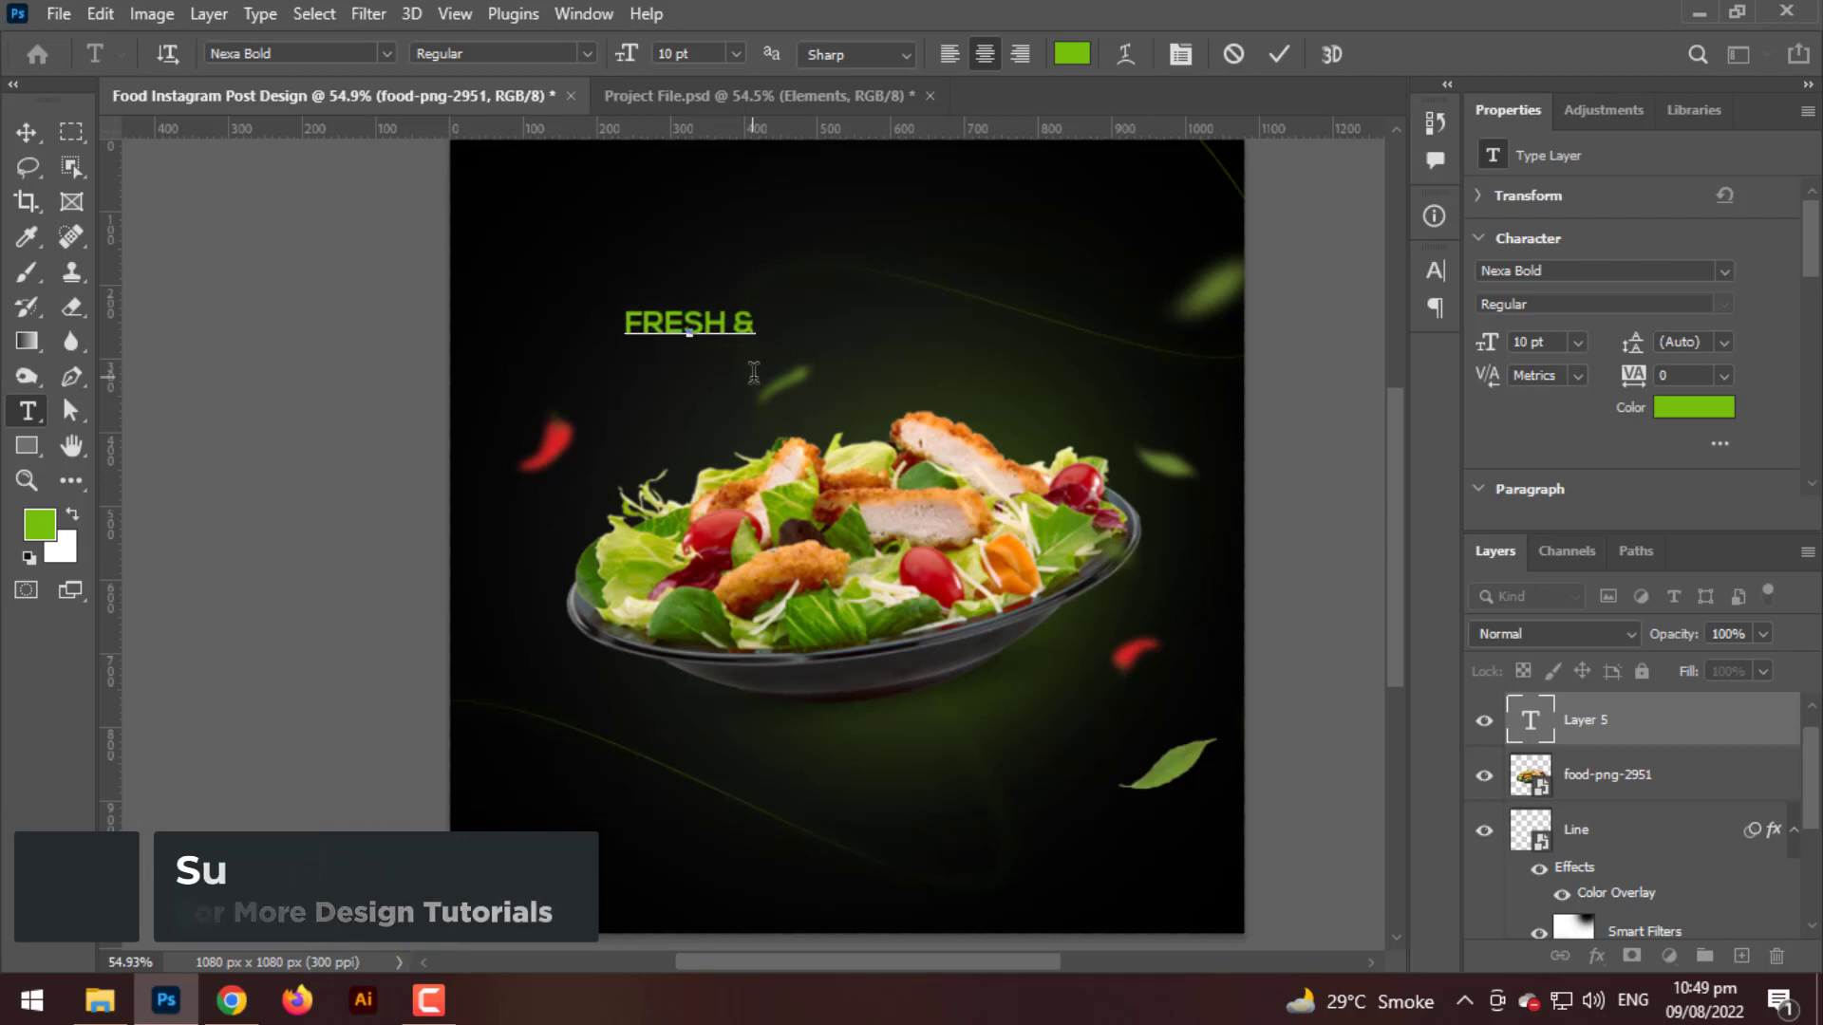
type(" HE")
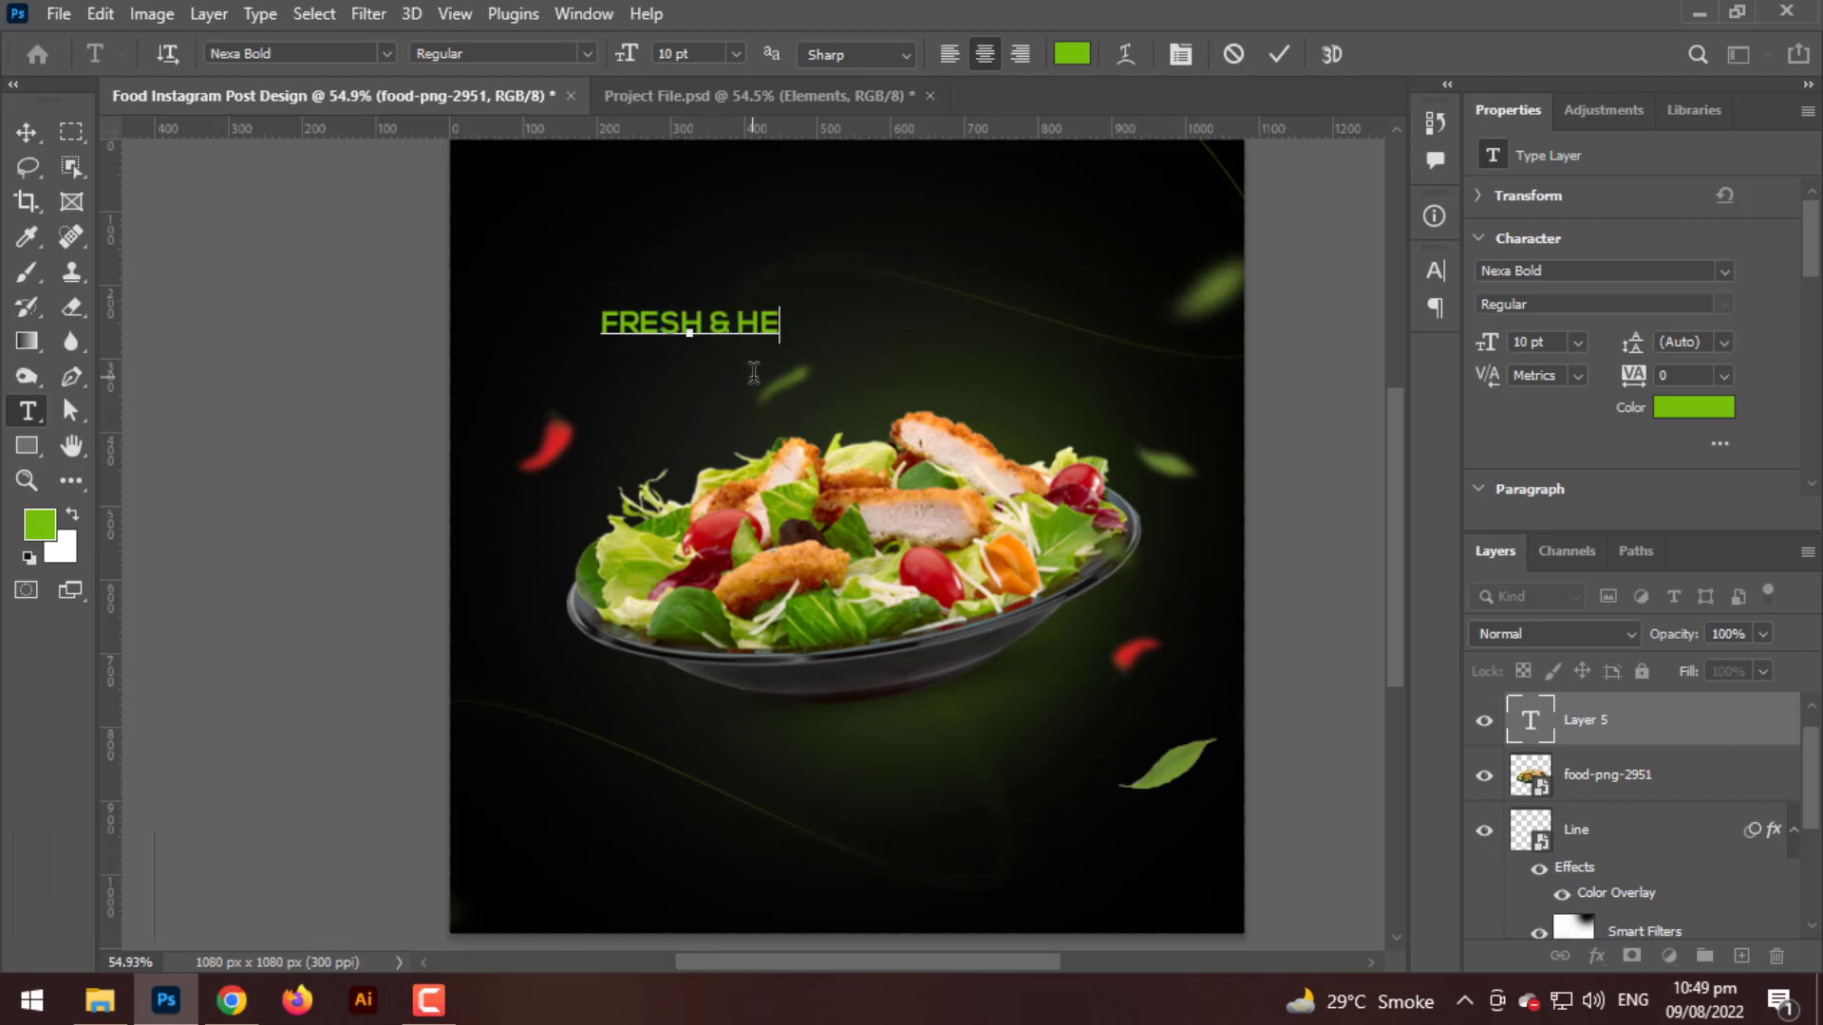
type("AL")
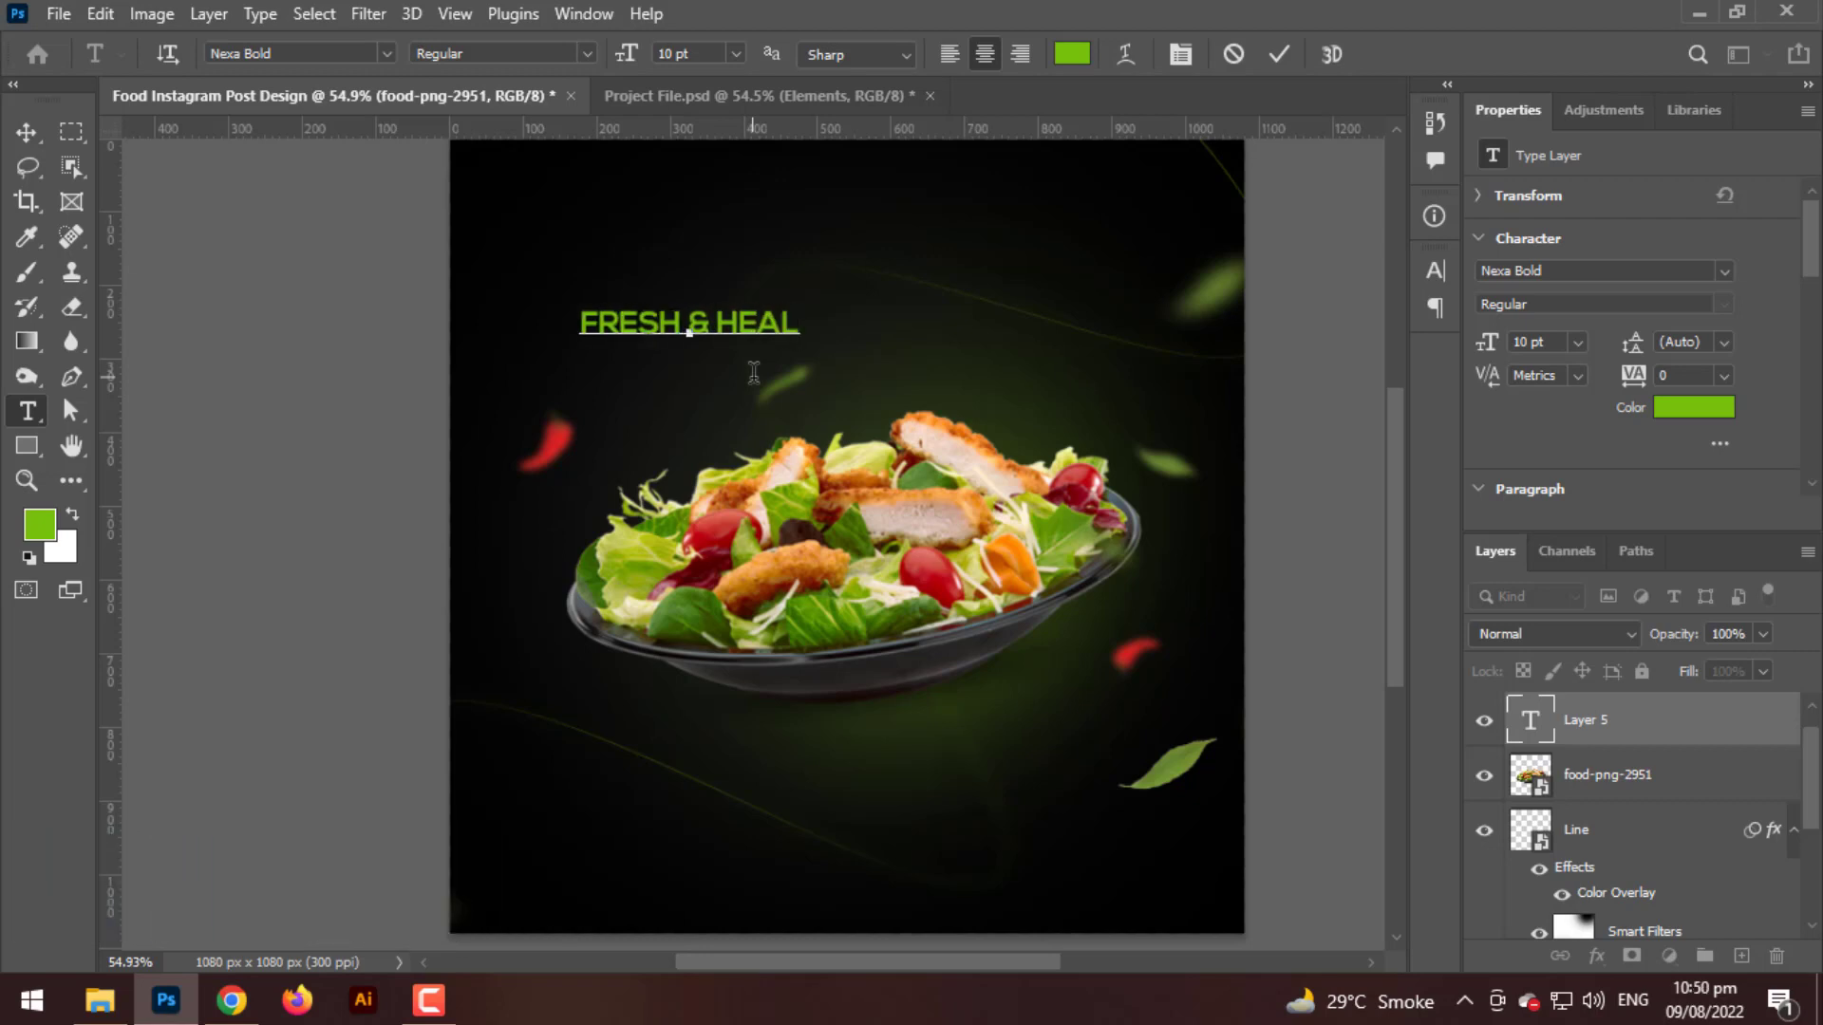
type("THY")
- Change the font of the whole Fresh & Healthy text to ALS Script
key("ctrl+a")
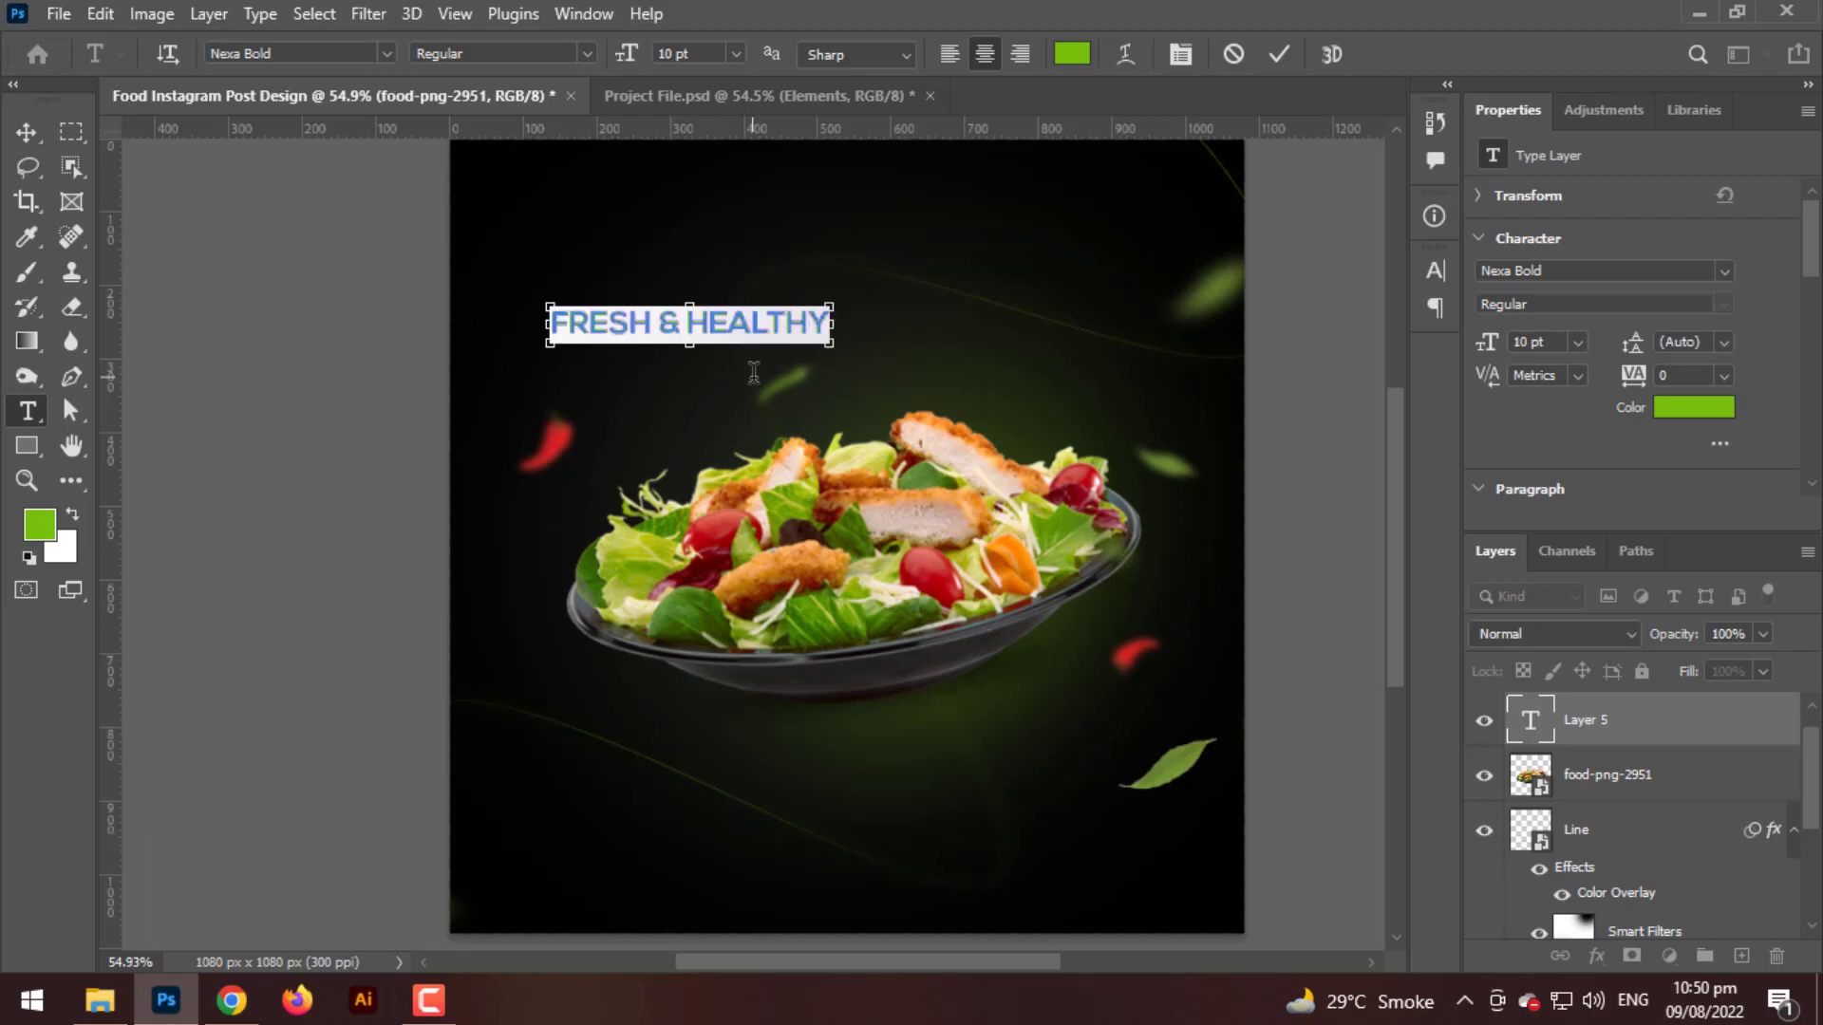
left_click(382, 51)
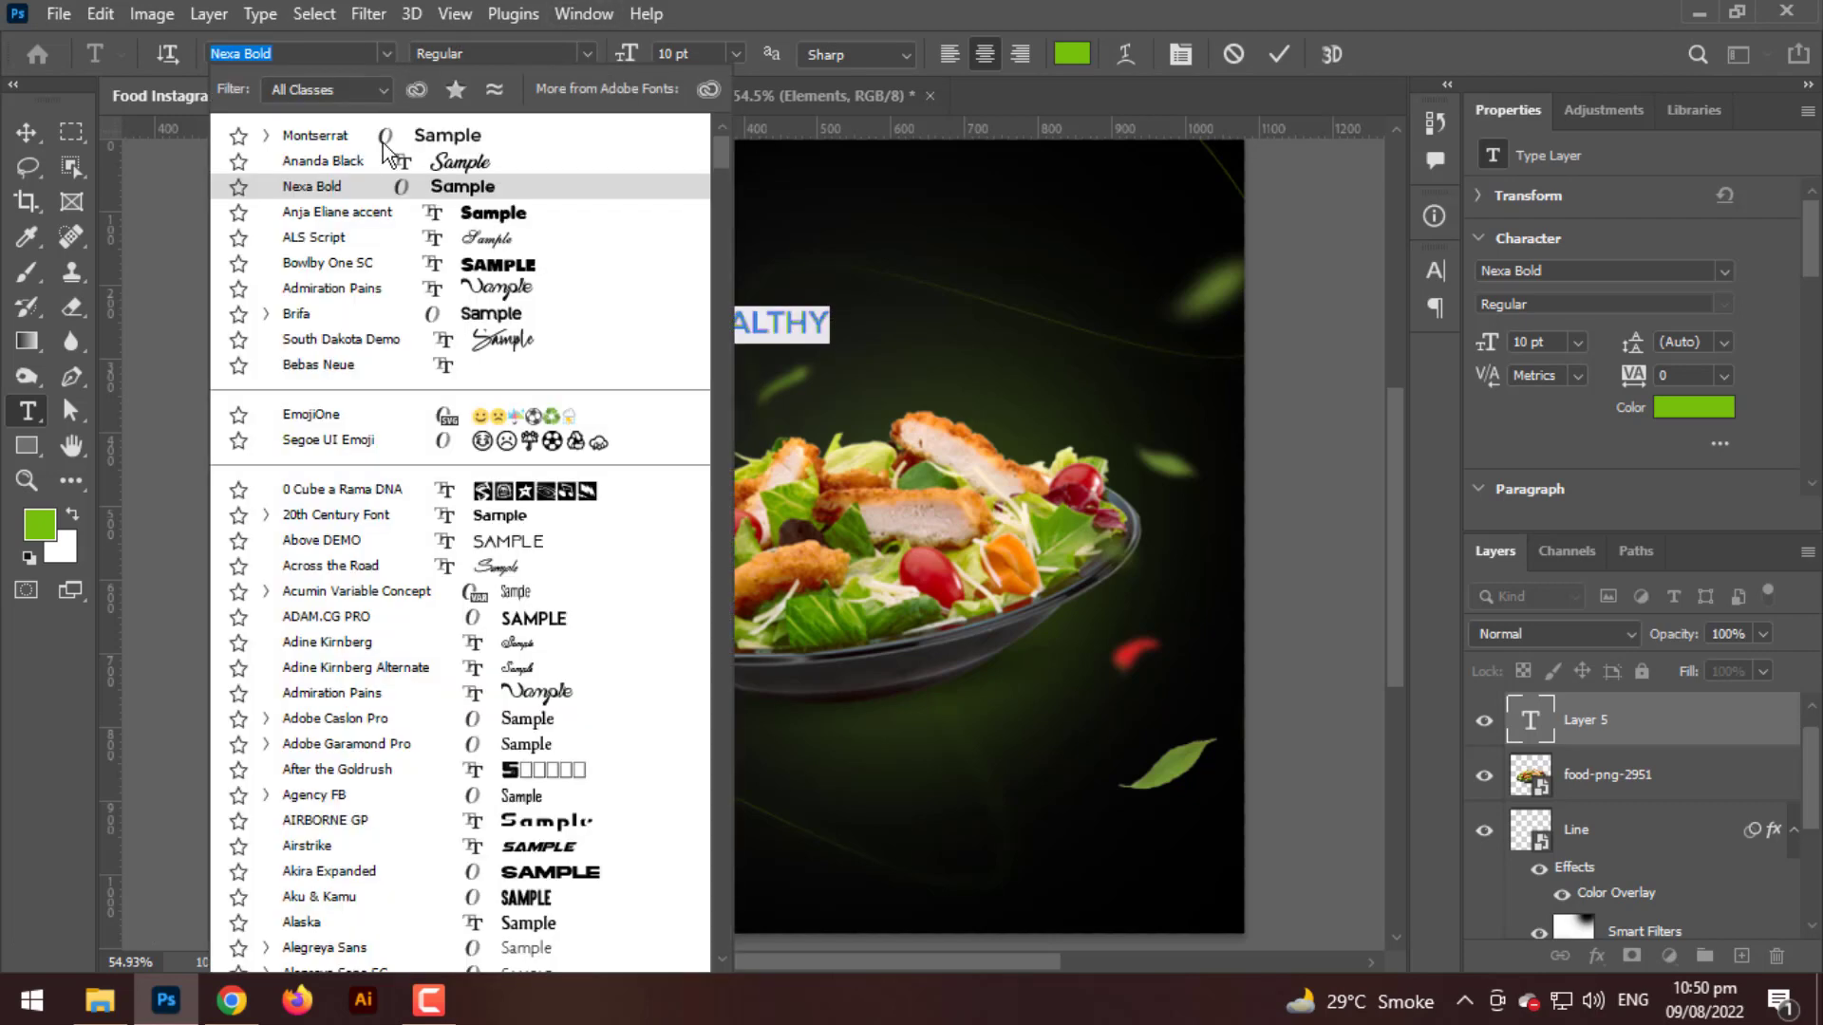
key("Up")
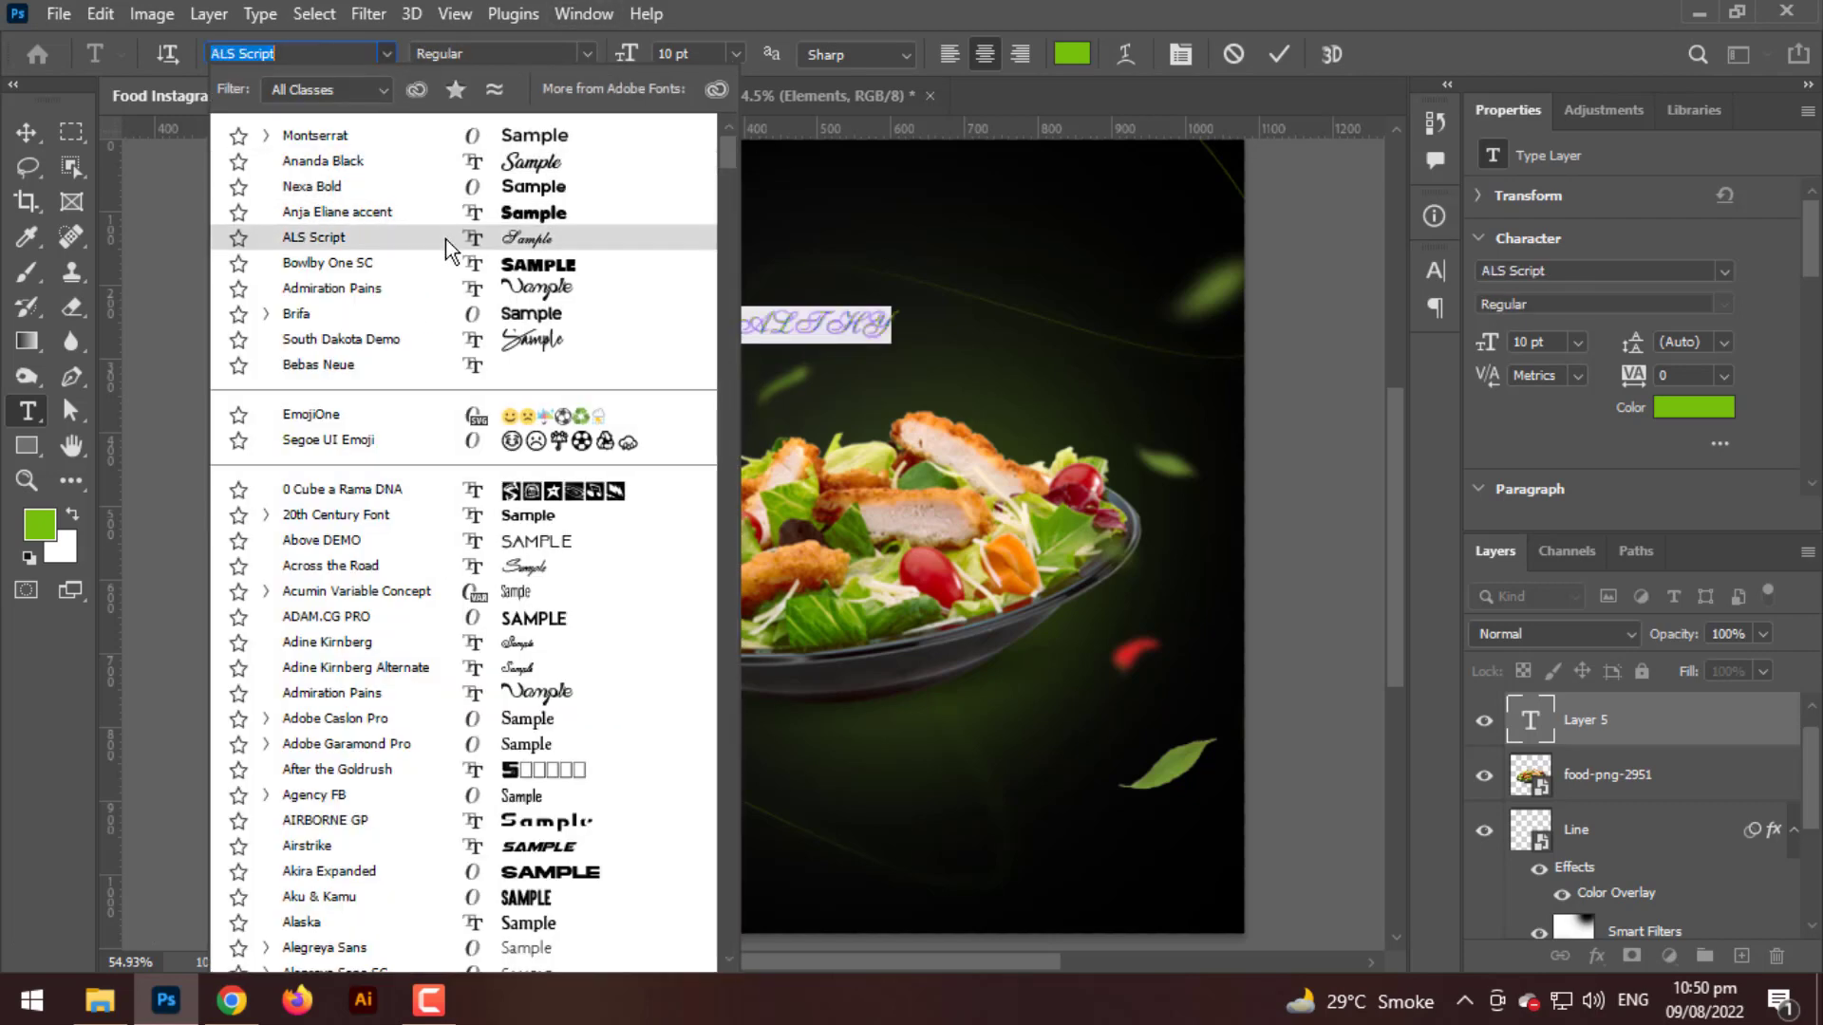
left_click(446, 238)
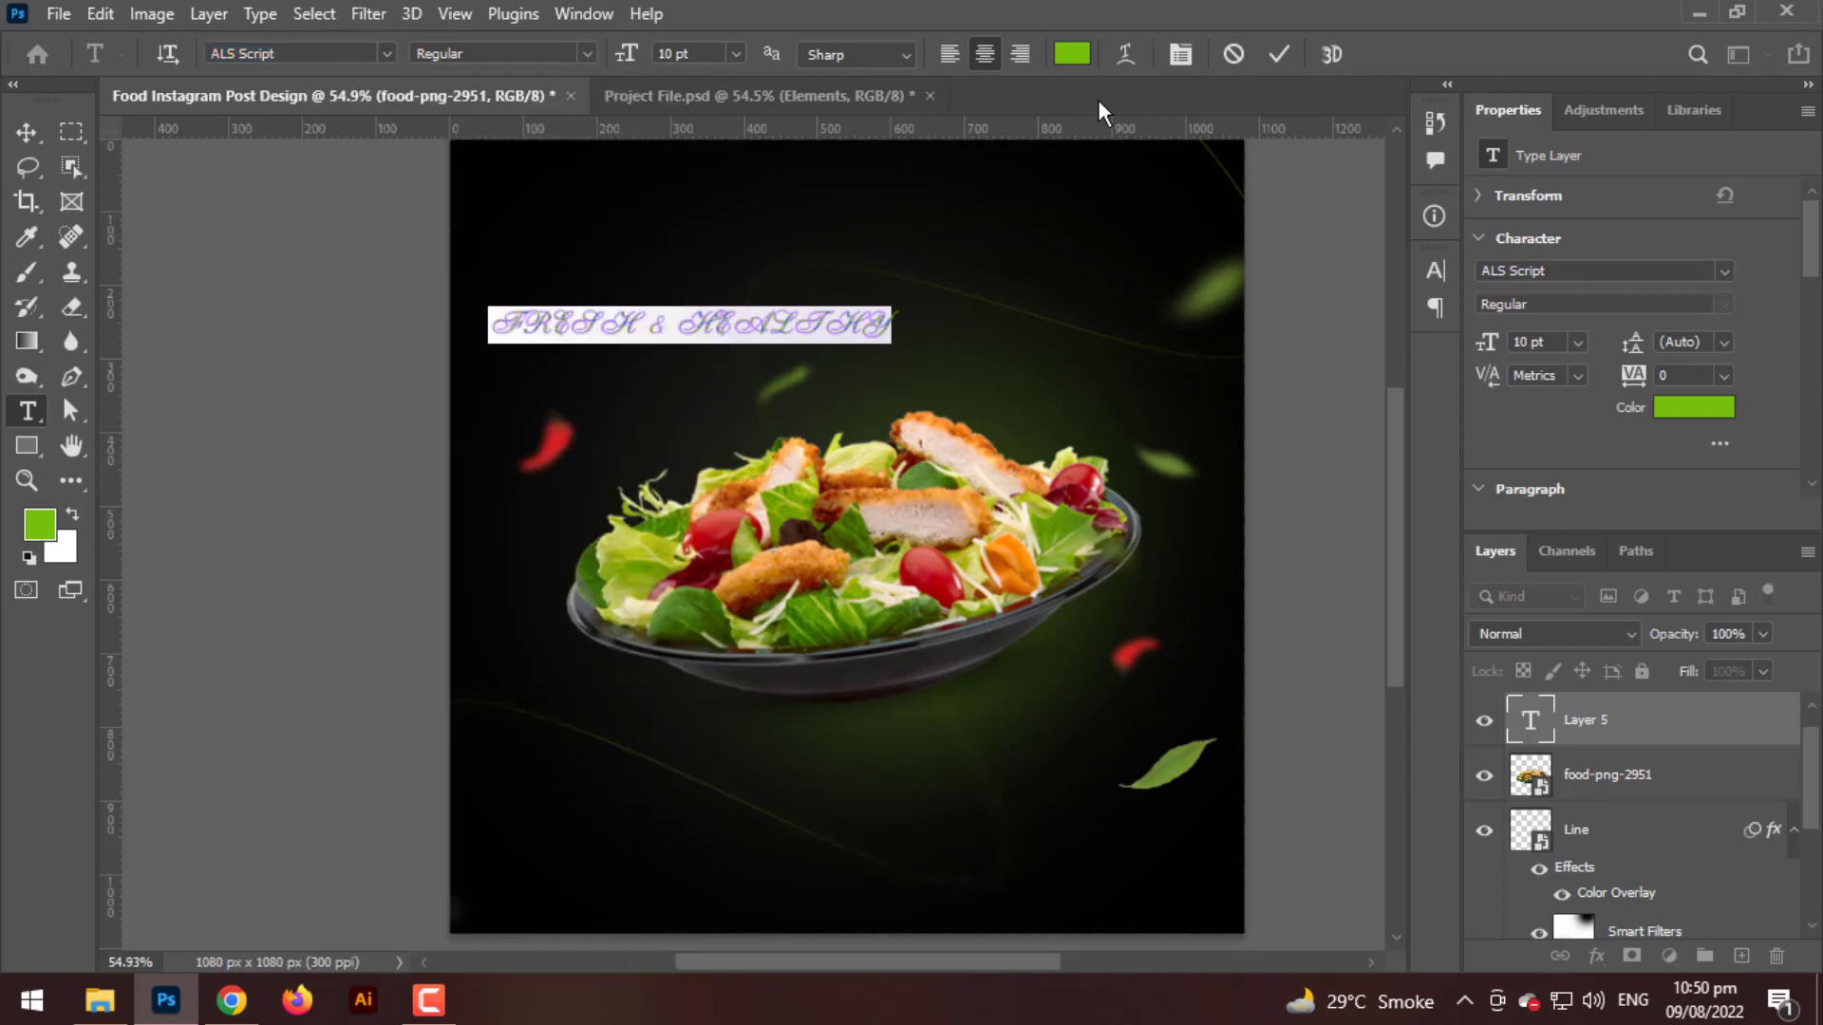
- Turn off All Caps for the Fresh & Healthy text and set its colour to off-white #fcfdfb
left_click(1180, 54)
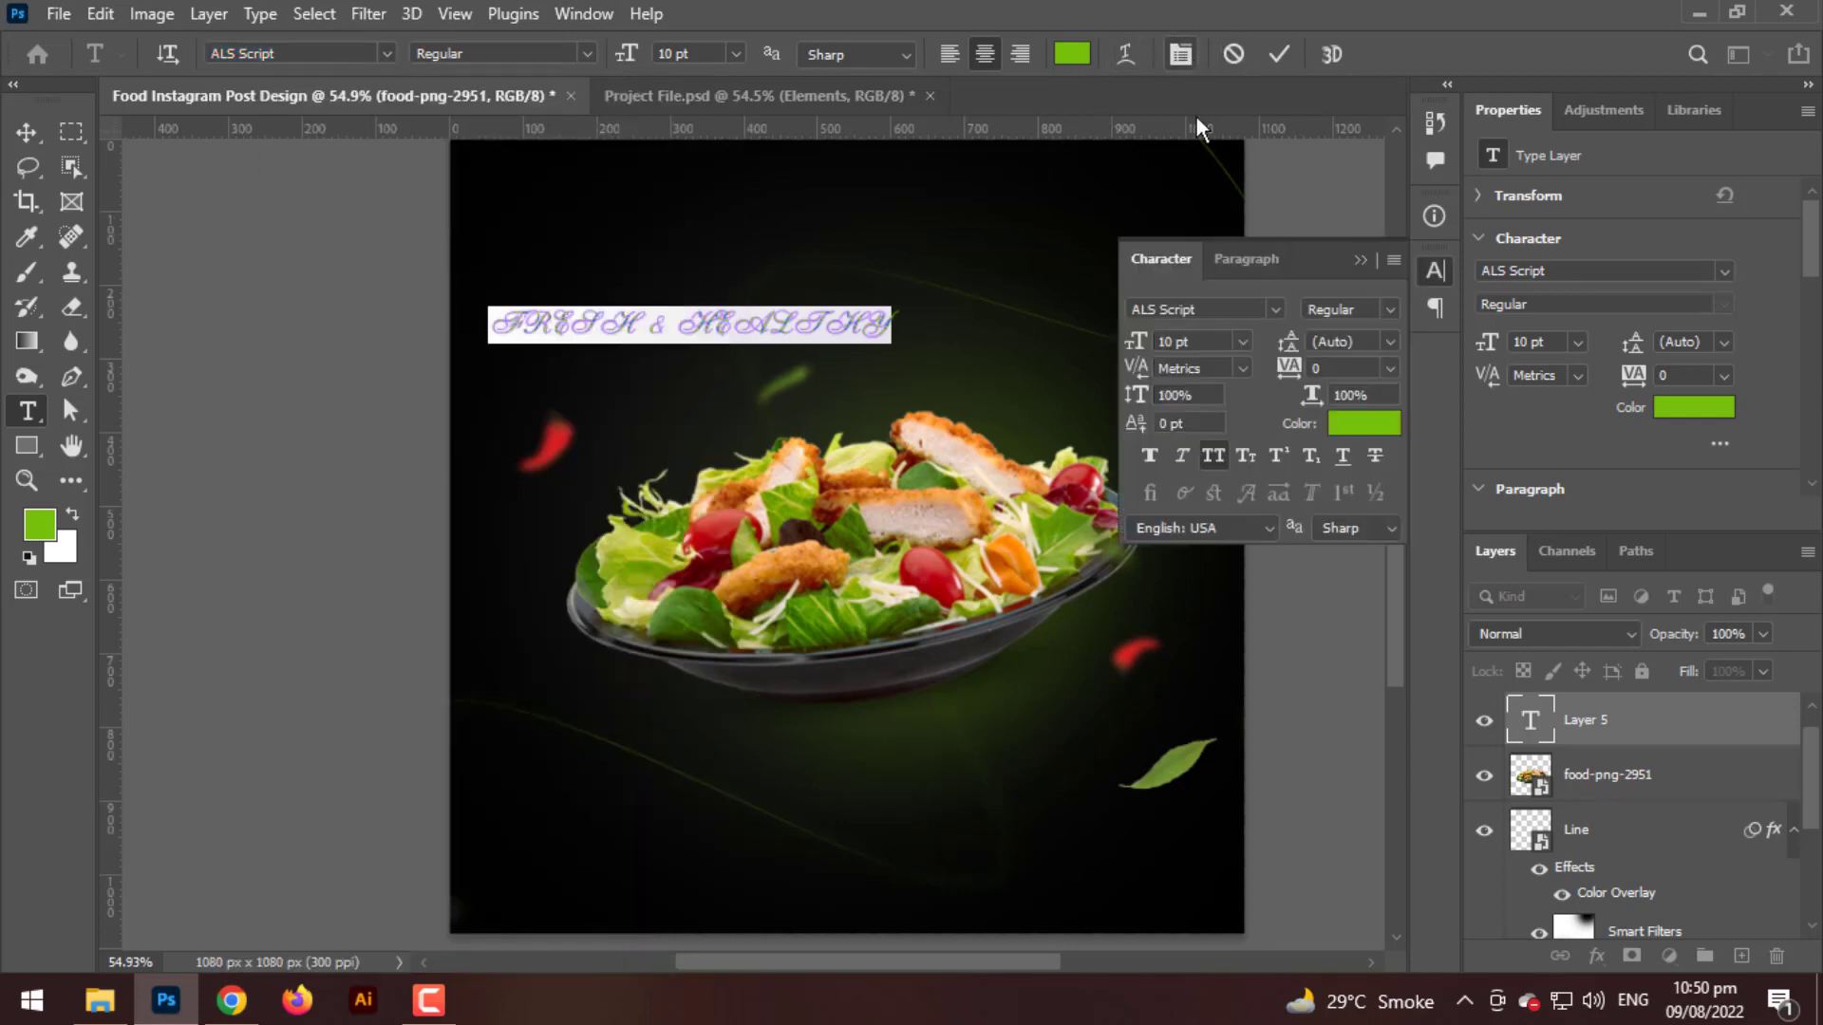
left_click(1215, 456)
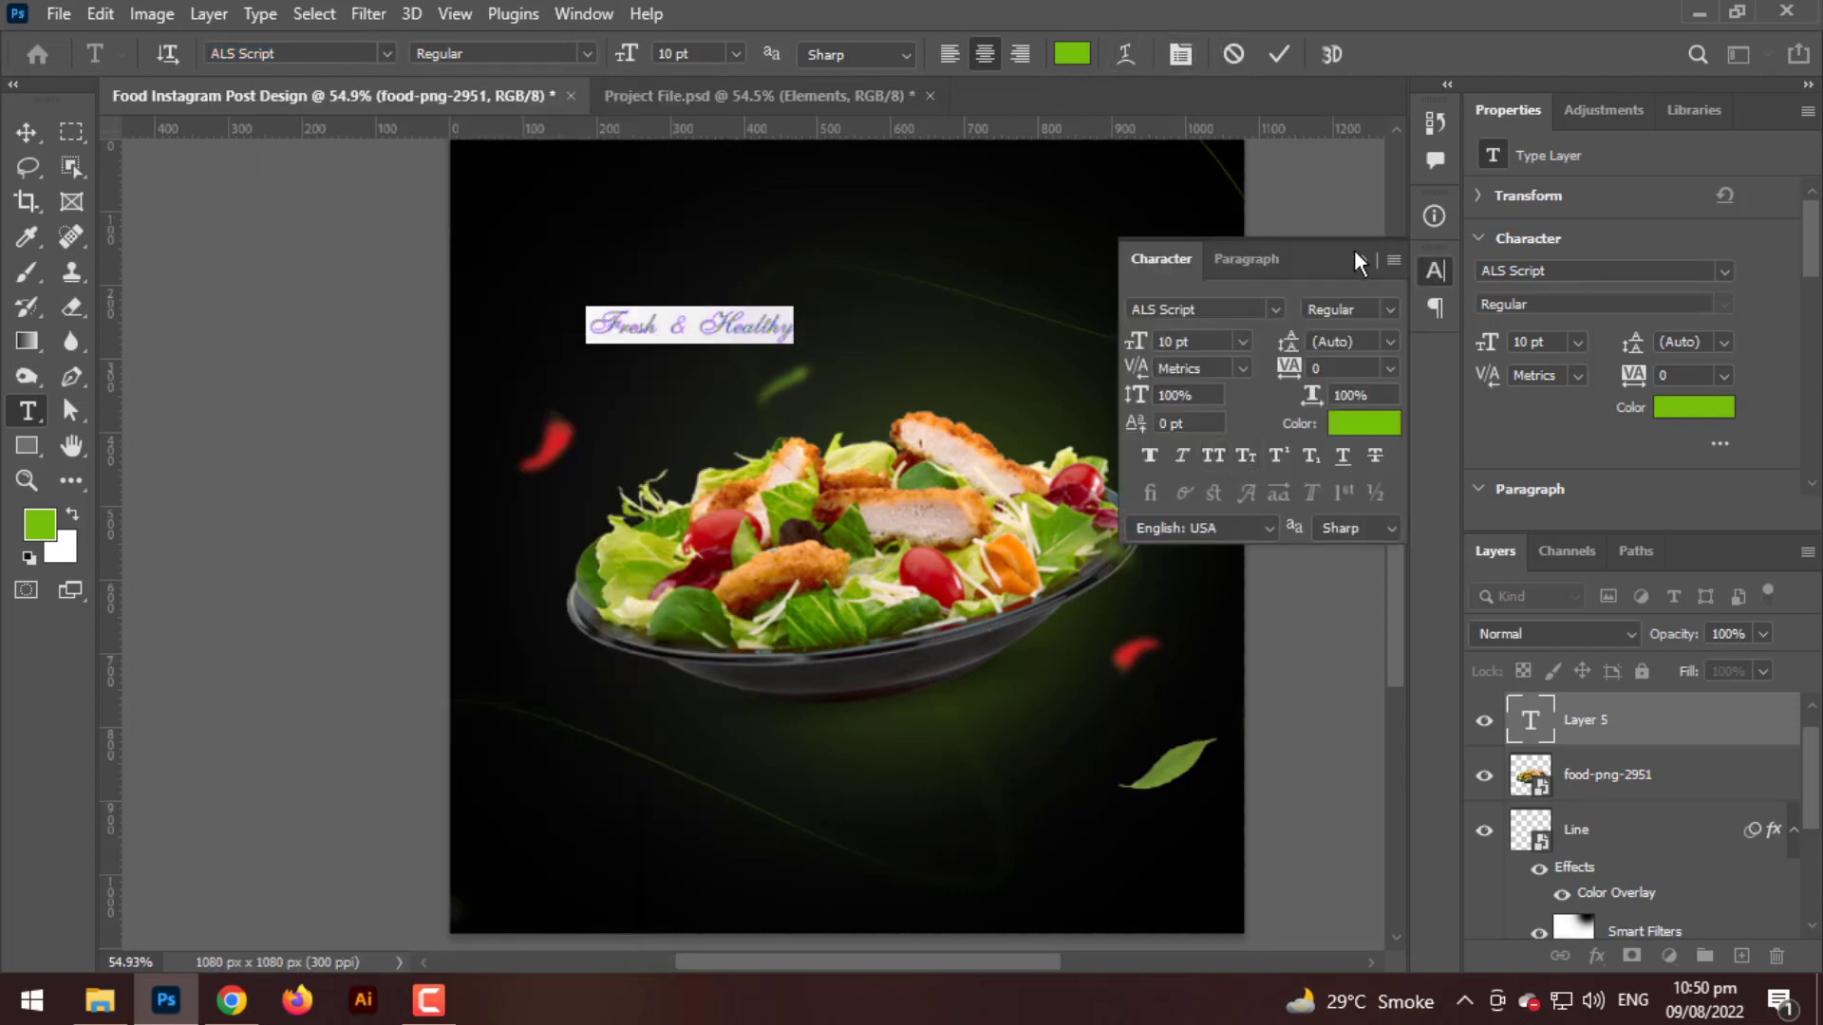
left_click(1378, 259)
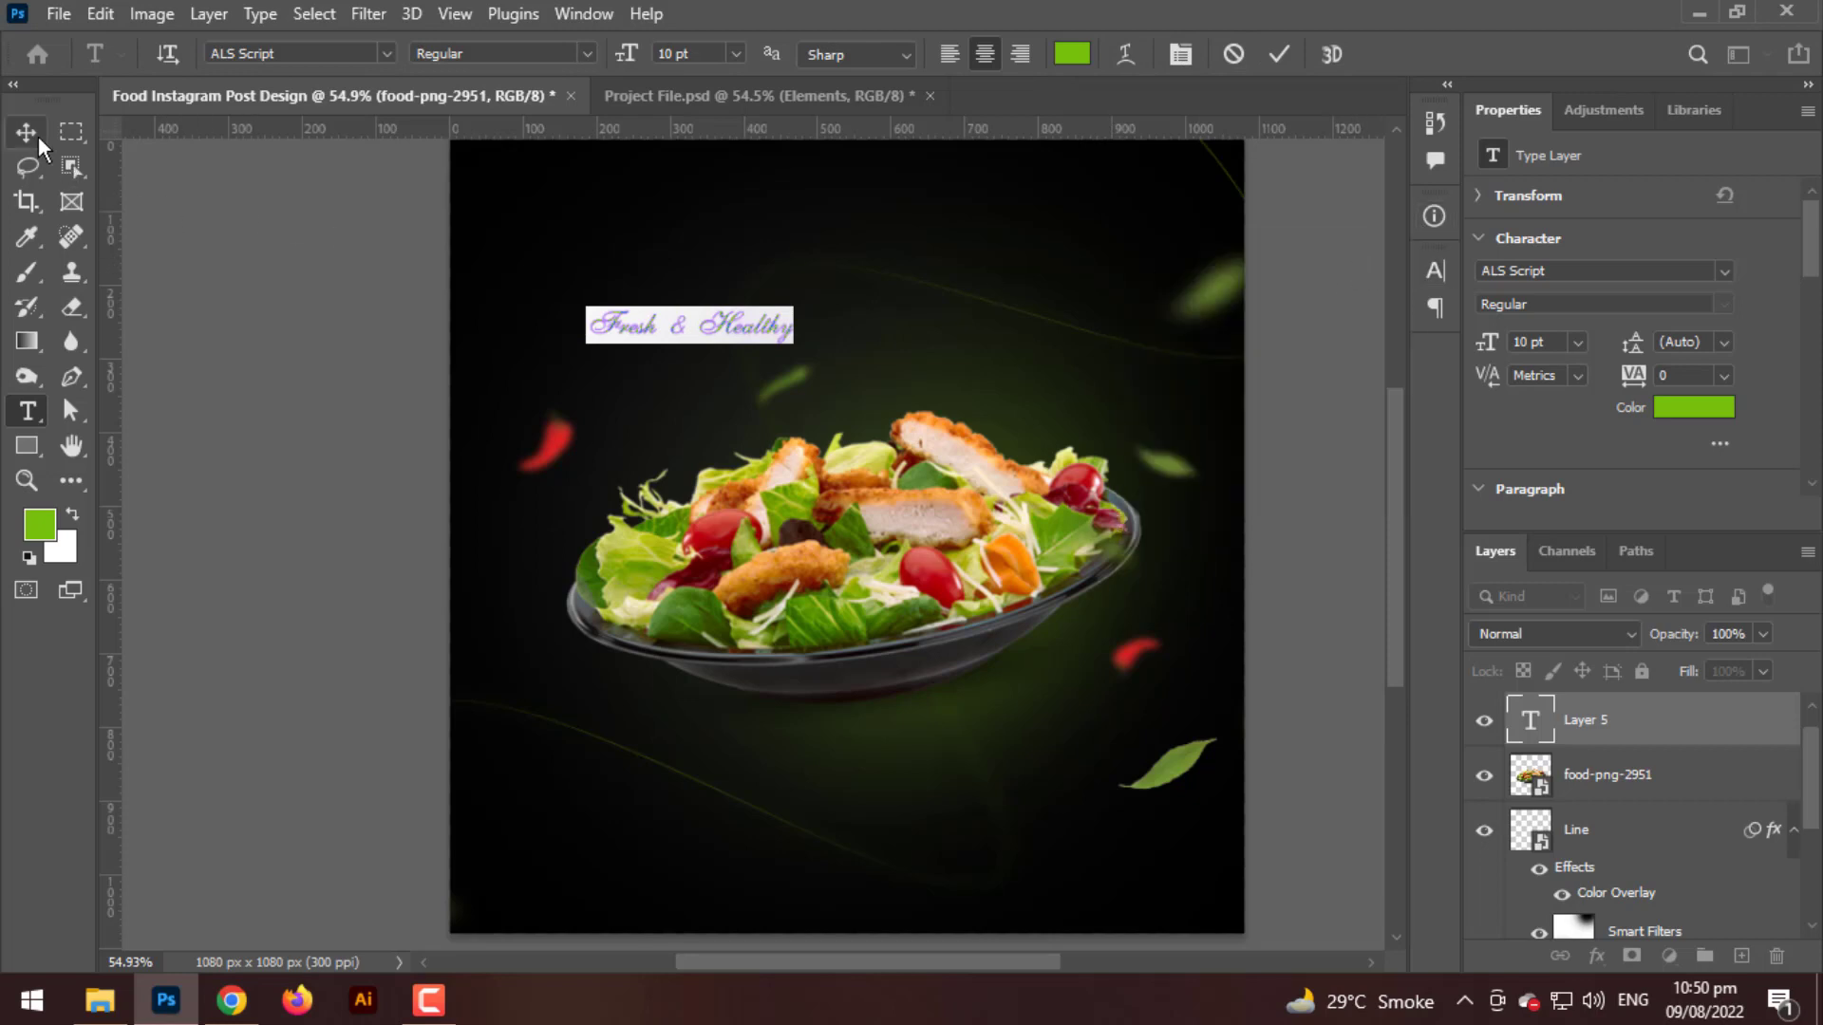
left_click(1072, 54)
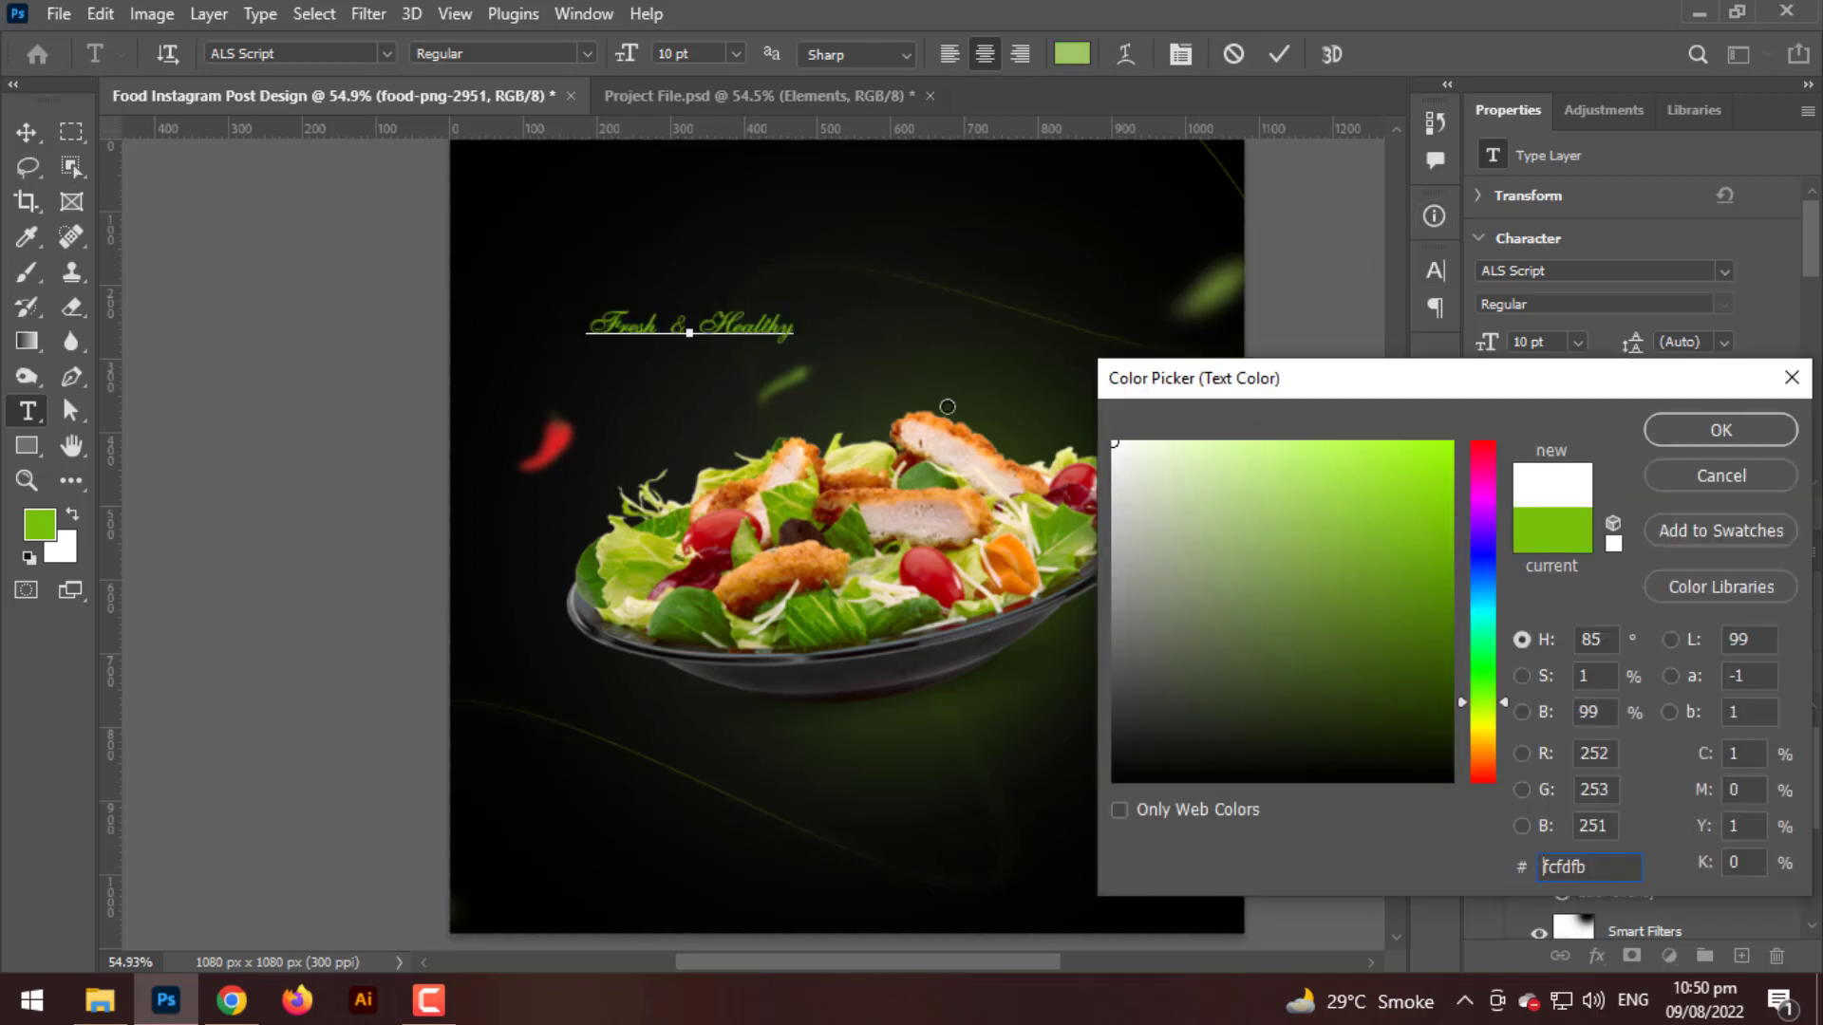
left_click(1688, 434)
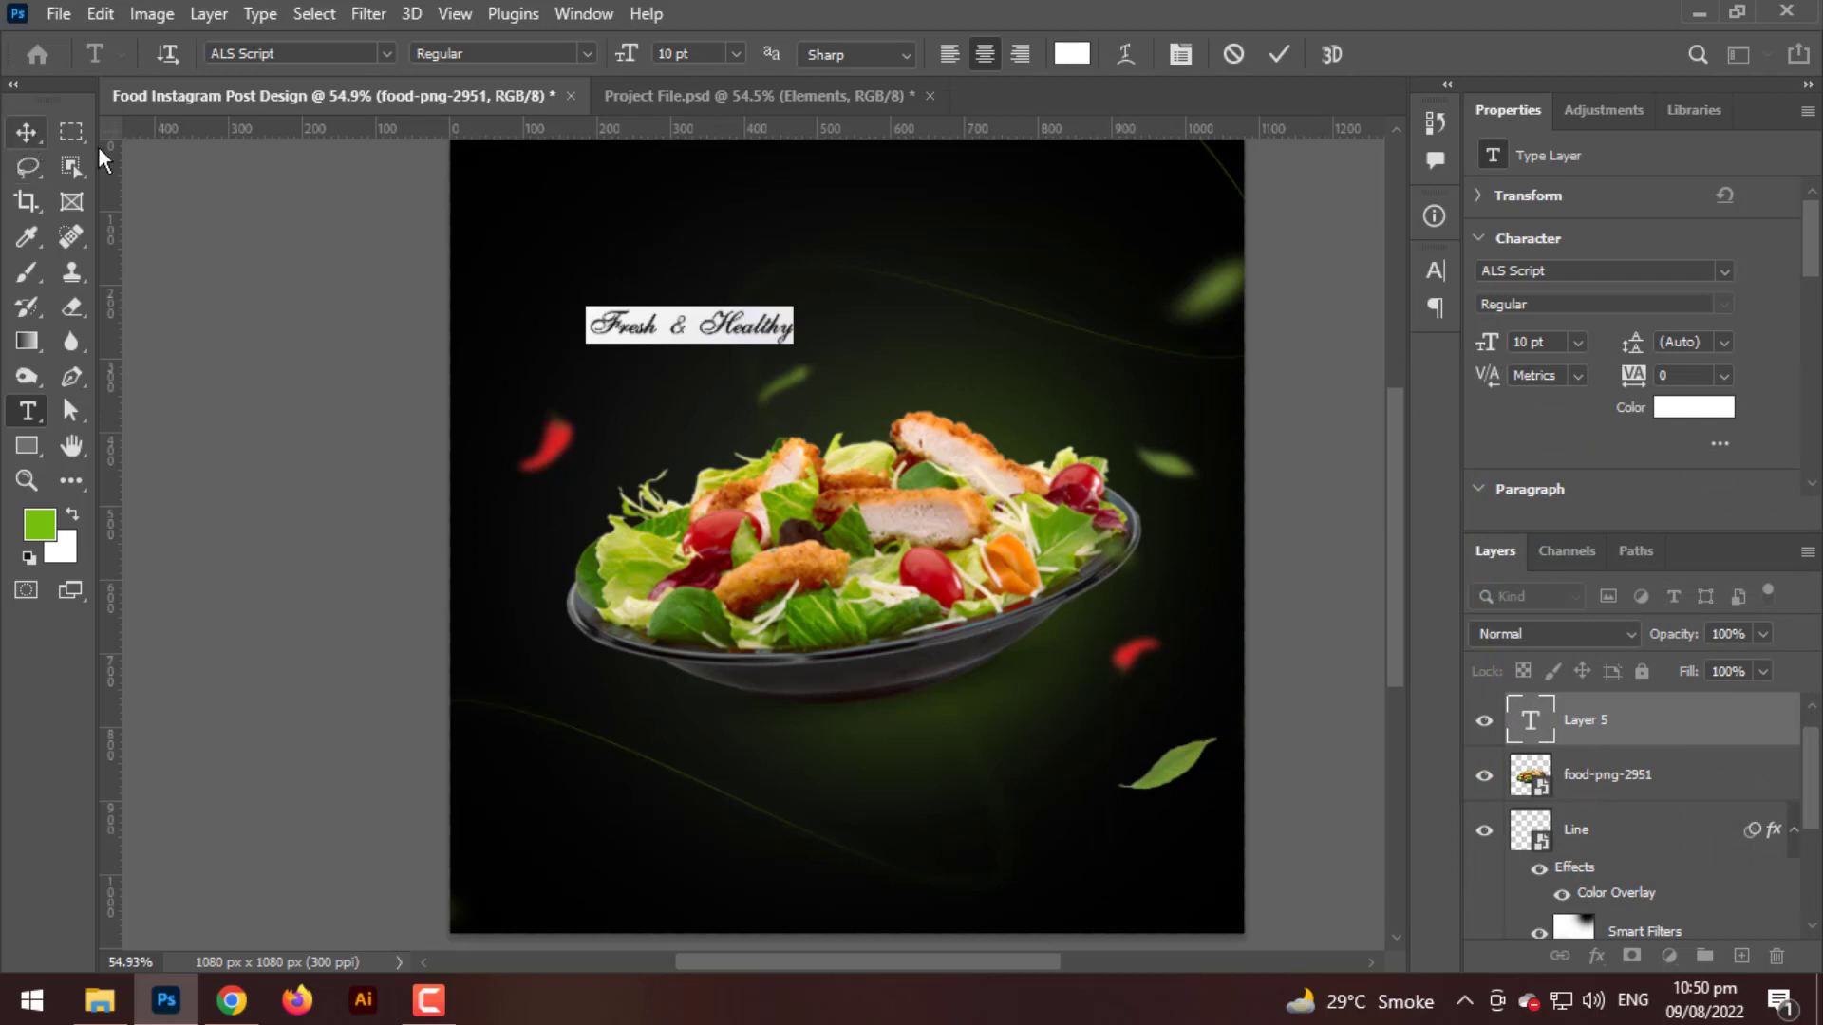
- Enlarge the Fresh & Healthy text to about 17.43 pt with Free Transform and move it up above the salad
left_click(27, 133)
key("ctrl+t")
scroll(826, 322, "up", 2)
mouse_move(790, 326)
left_mouse_down()
mouse_move(978, 326)
mouse_move(923, 602)
left_mouse_up()
key("Return")
scroll(899, 486, "up", 3)
left_click_drag(842, 556, 940, 440)
- Add a separate text layer reading "FOOD MENU" between the Fresh & Healthy heading and the salad
left_click(27, 411)
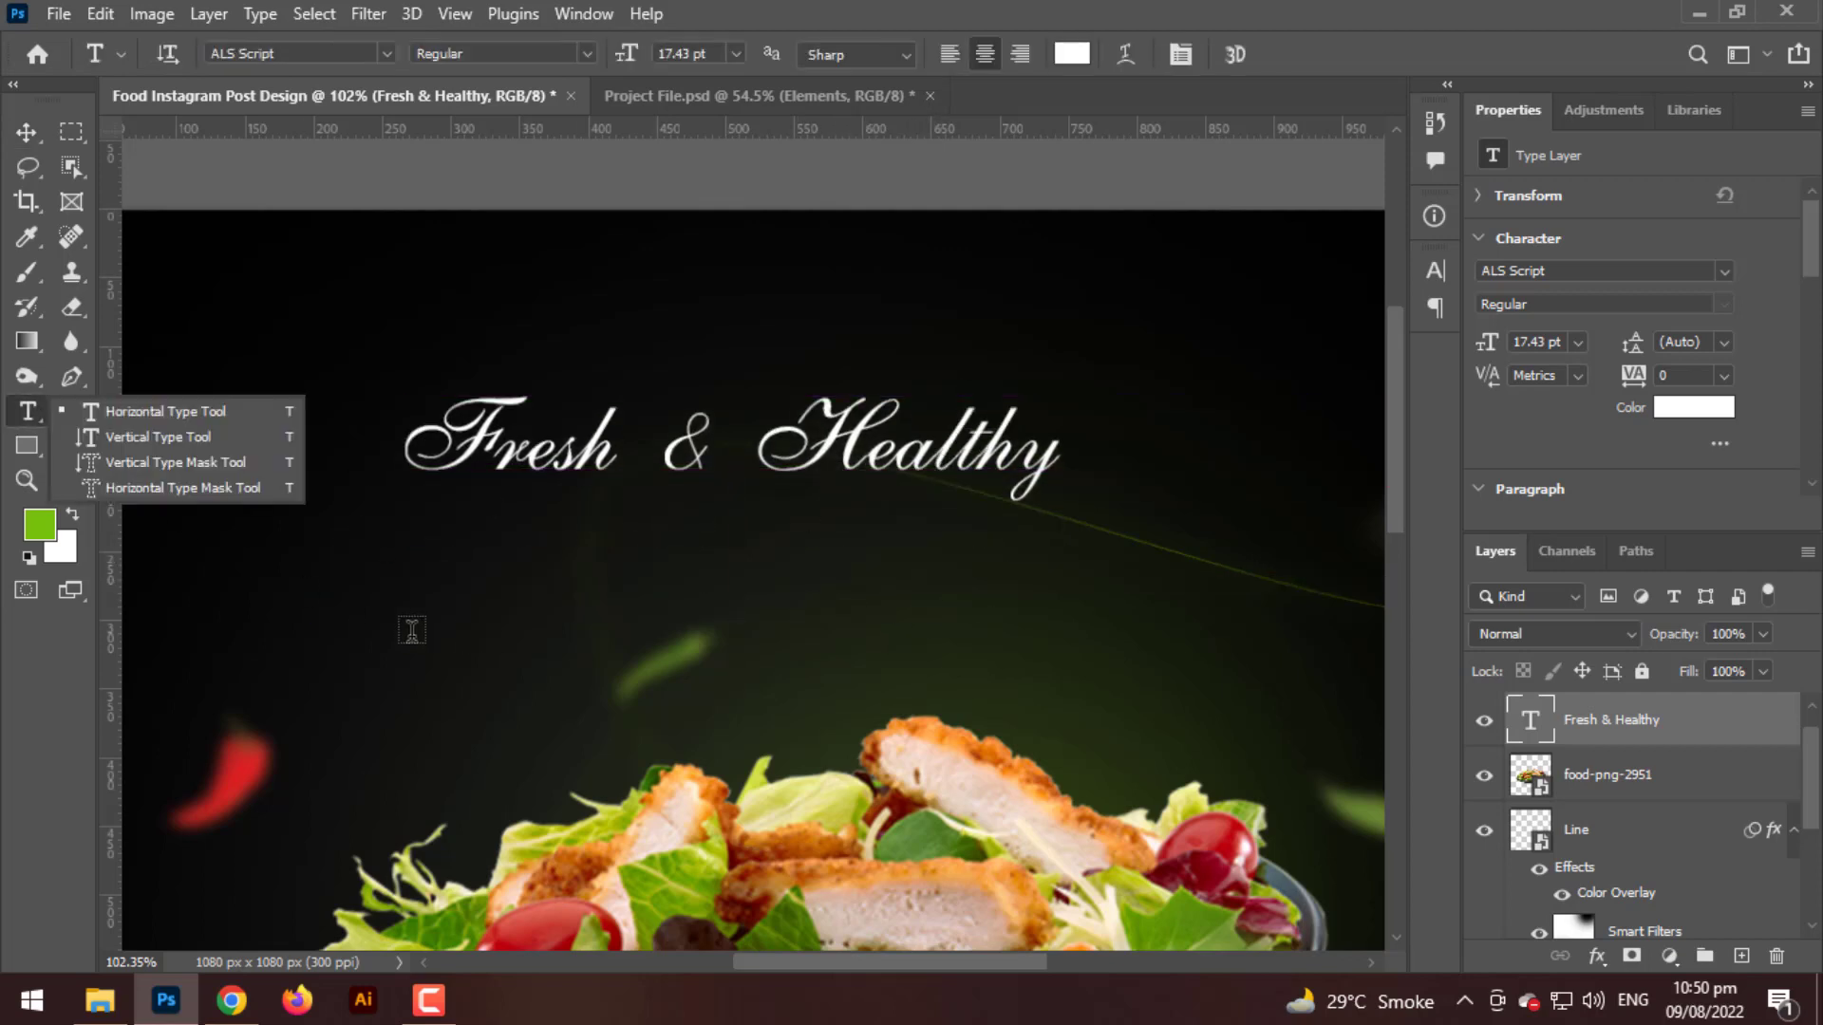
left_click(410, 634)
type("F")
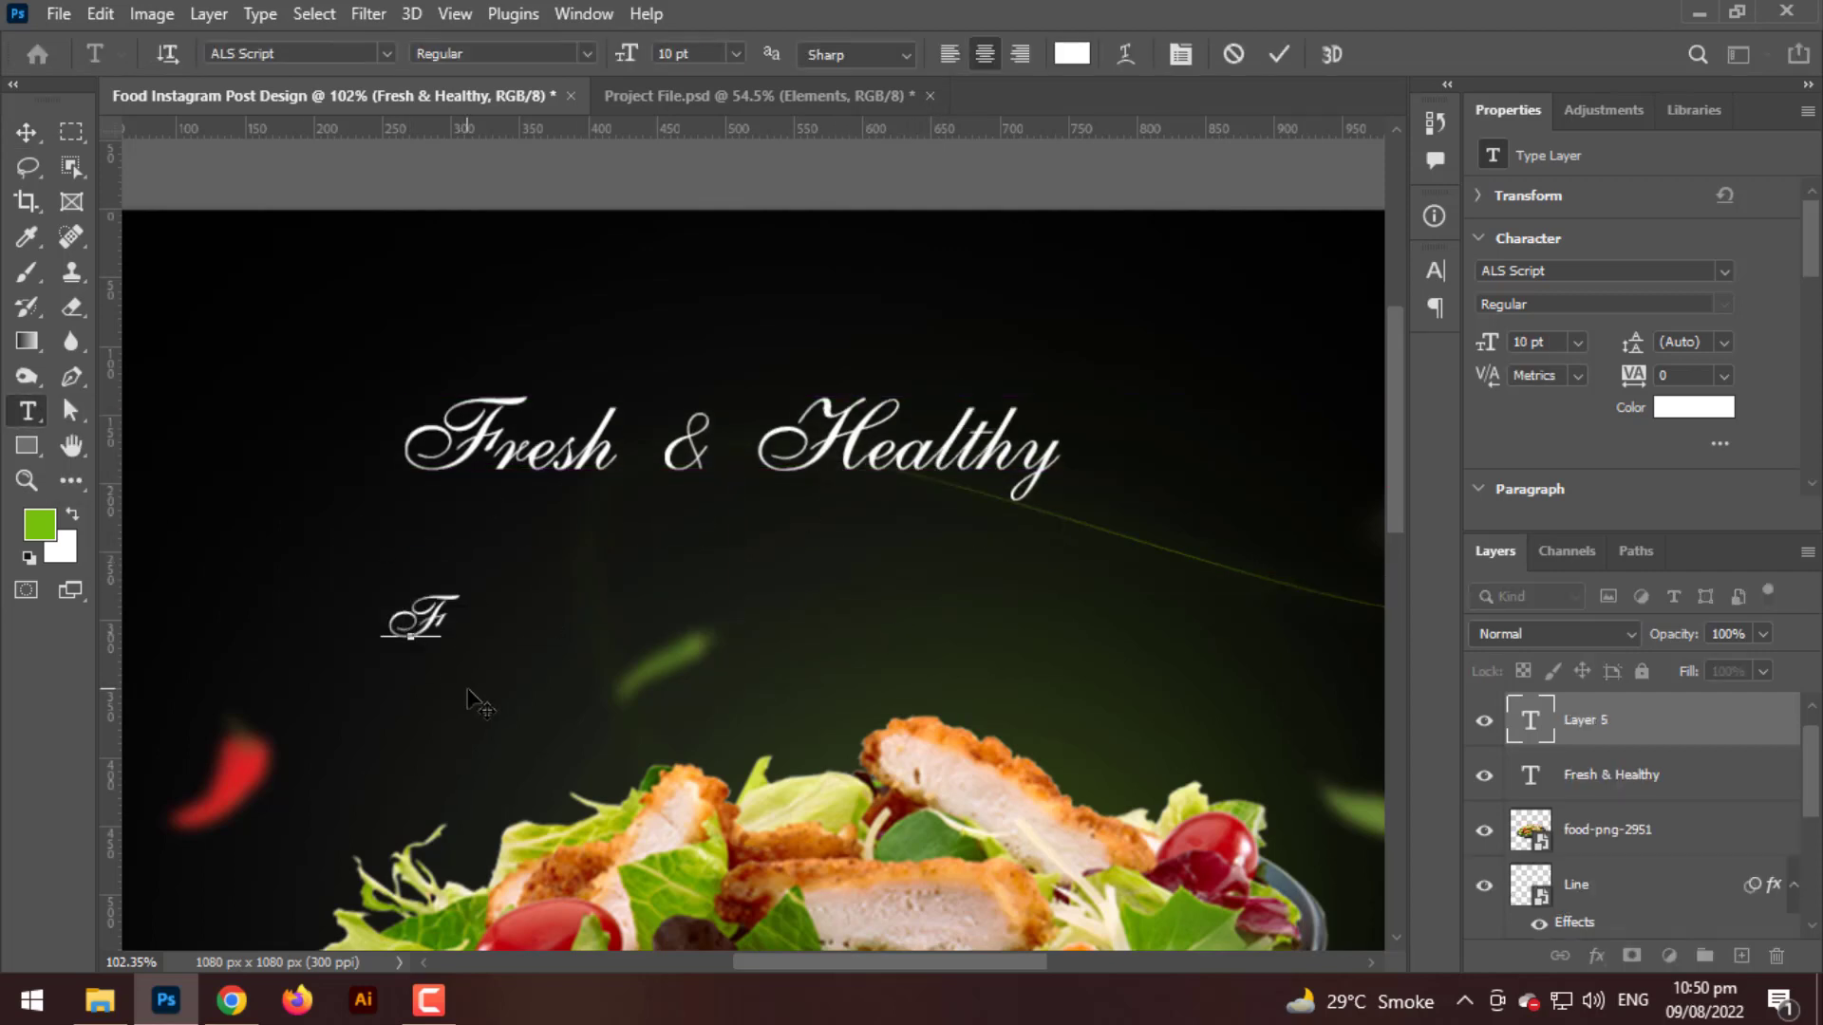
type("OOD ")
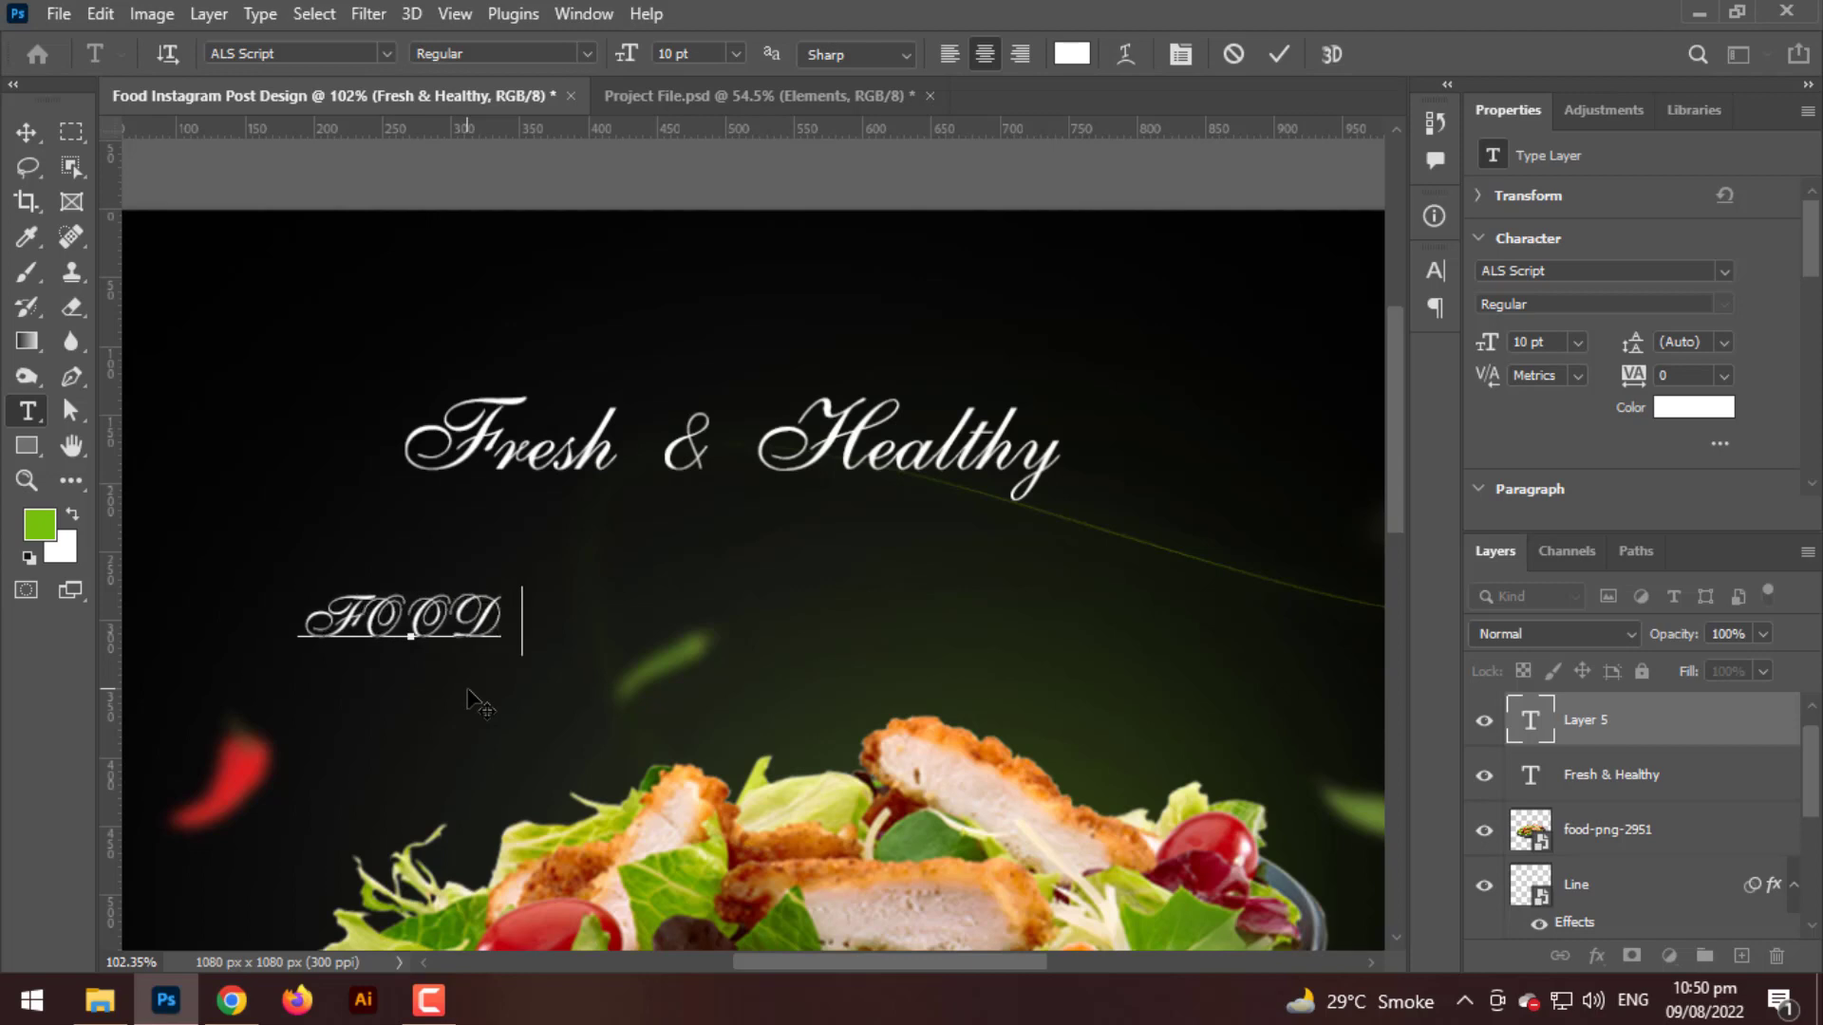
type("ME")
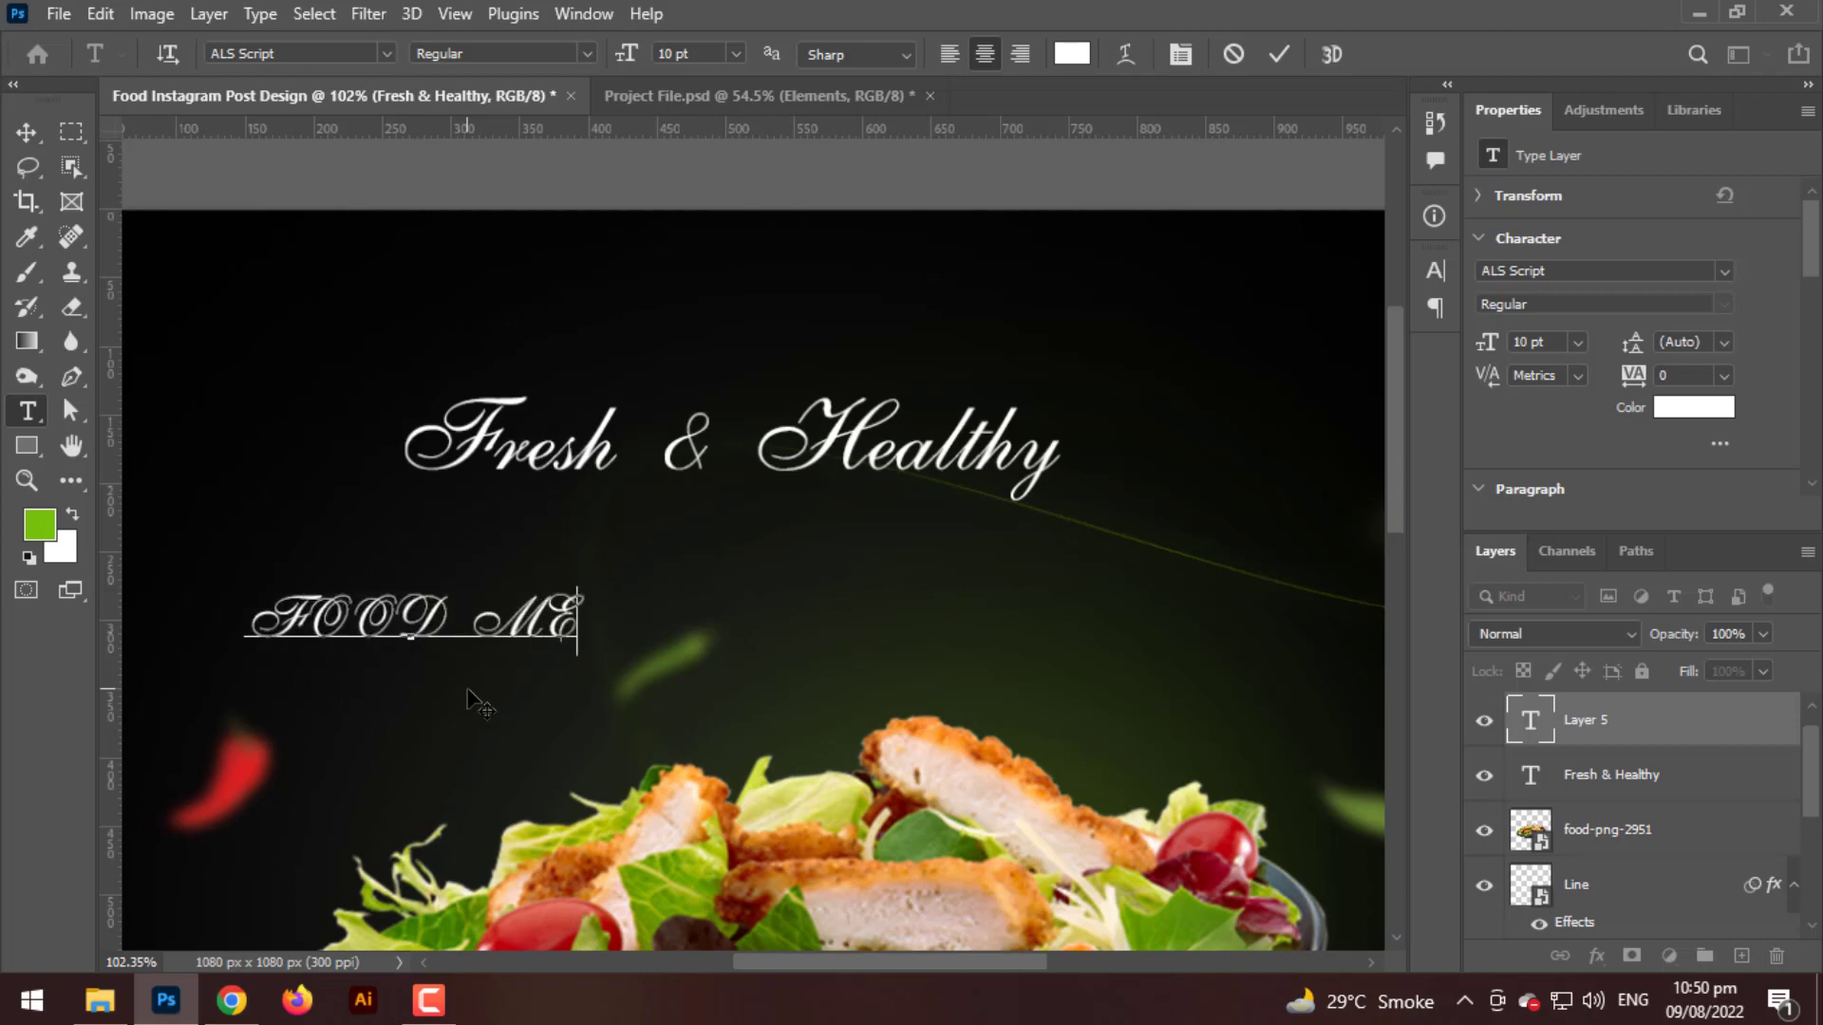
type("NU")
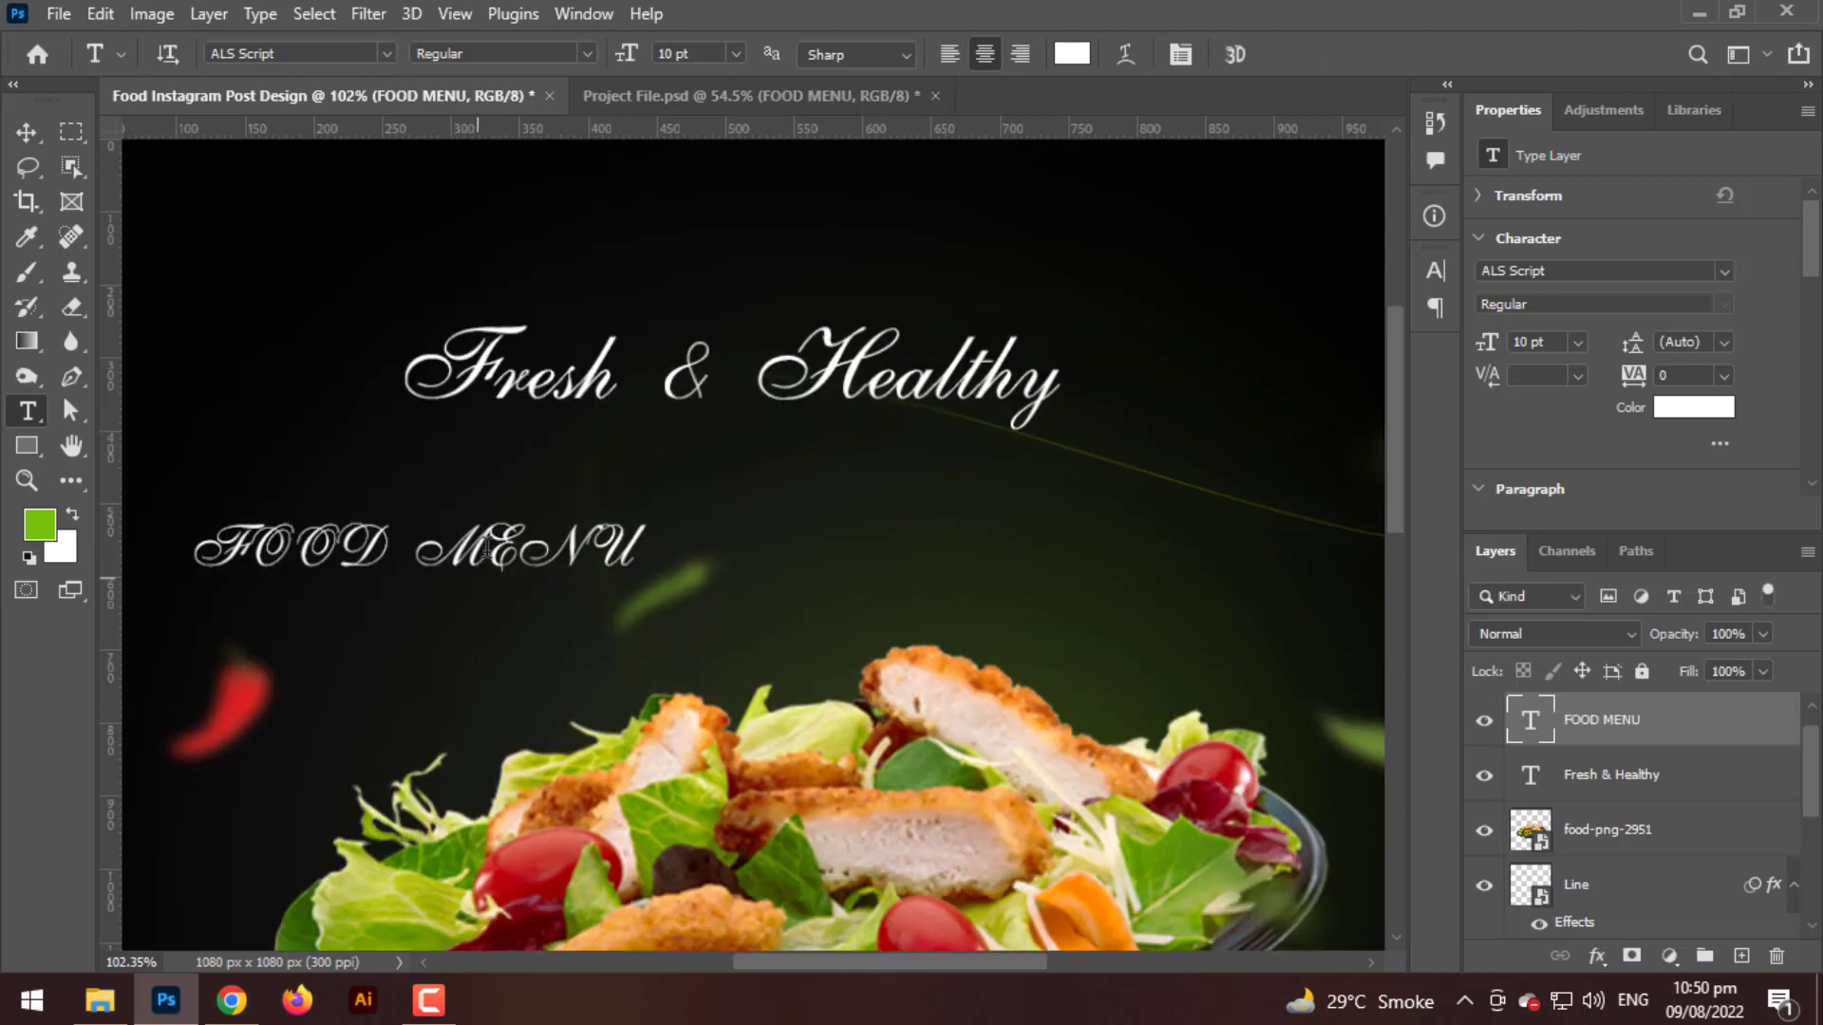
- Change the font of the FOOD MENU text to Bowlby One SC
triple_click(485, 551)
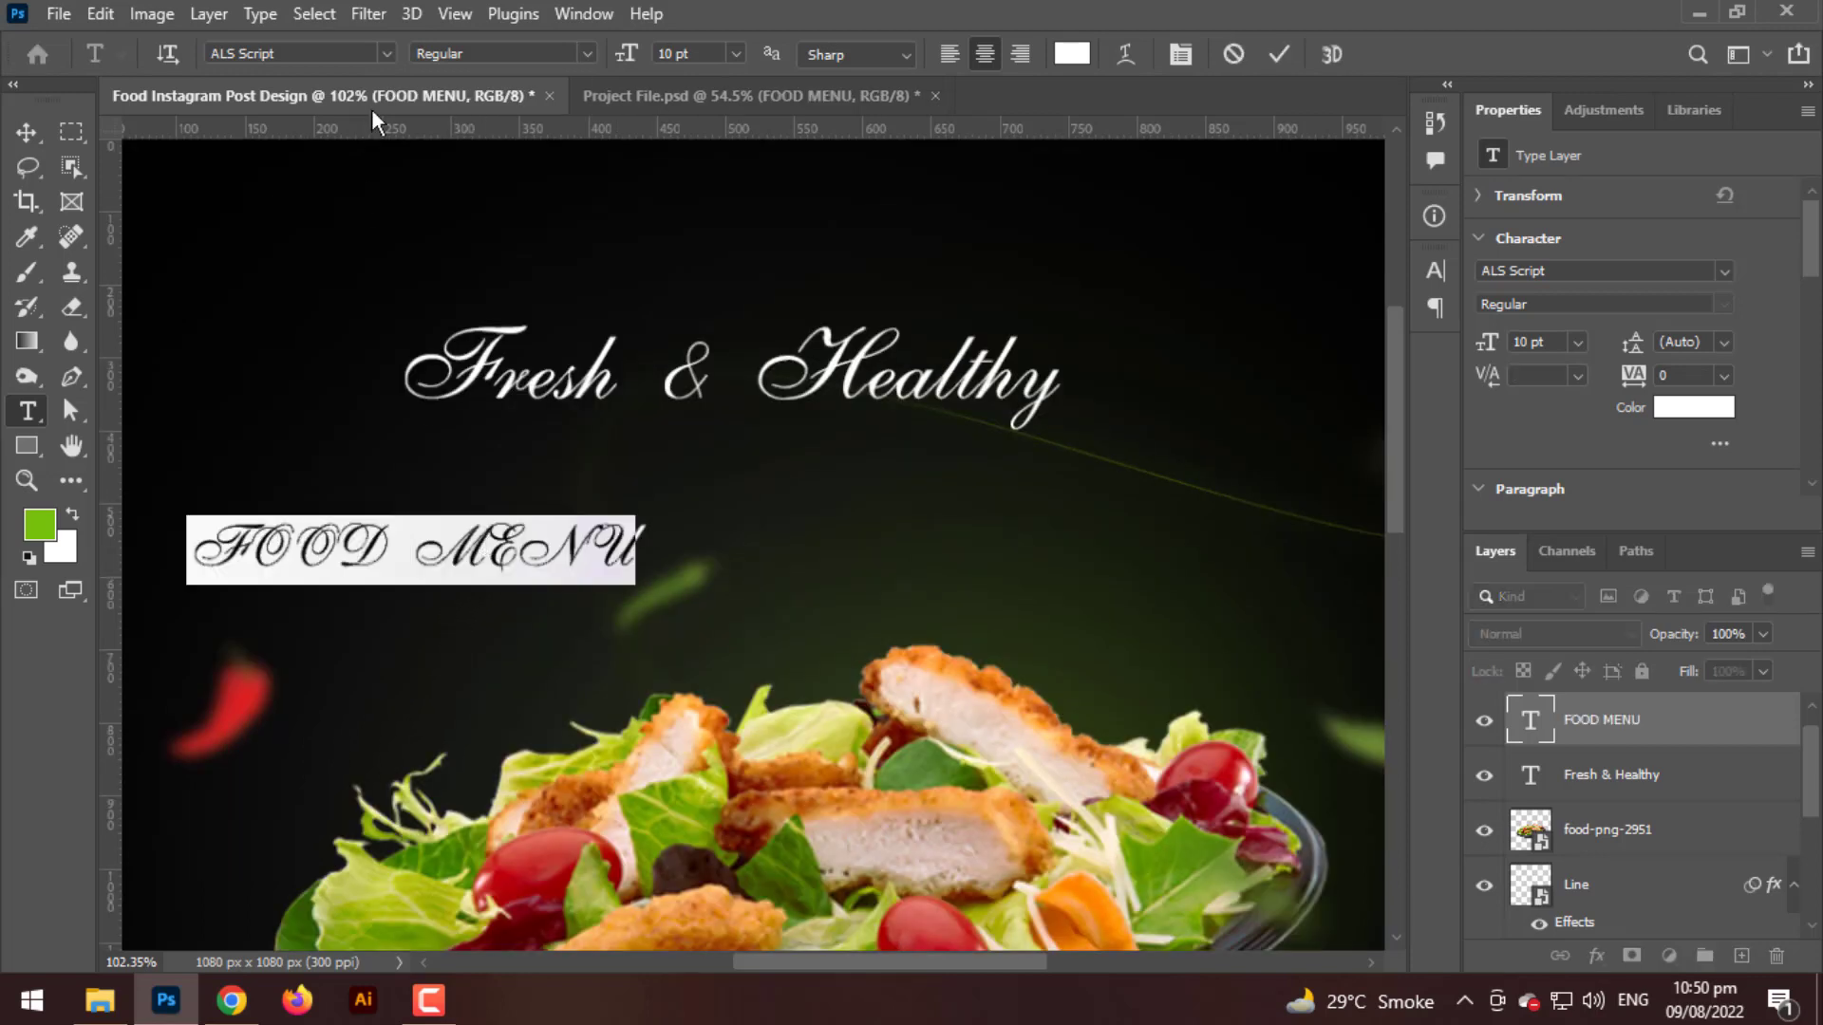
left_click(384, 53)
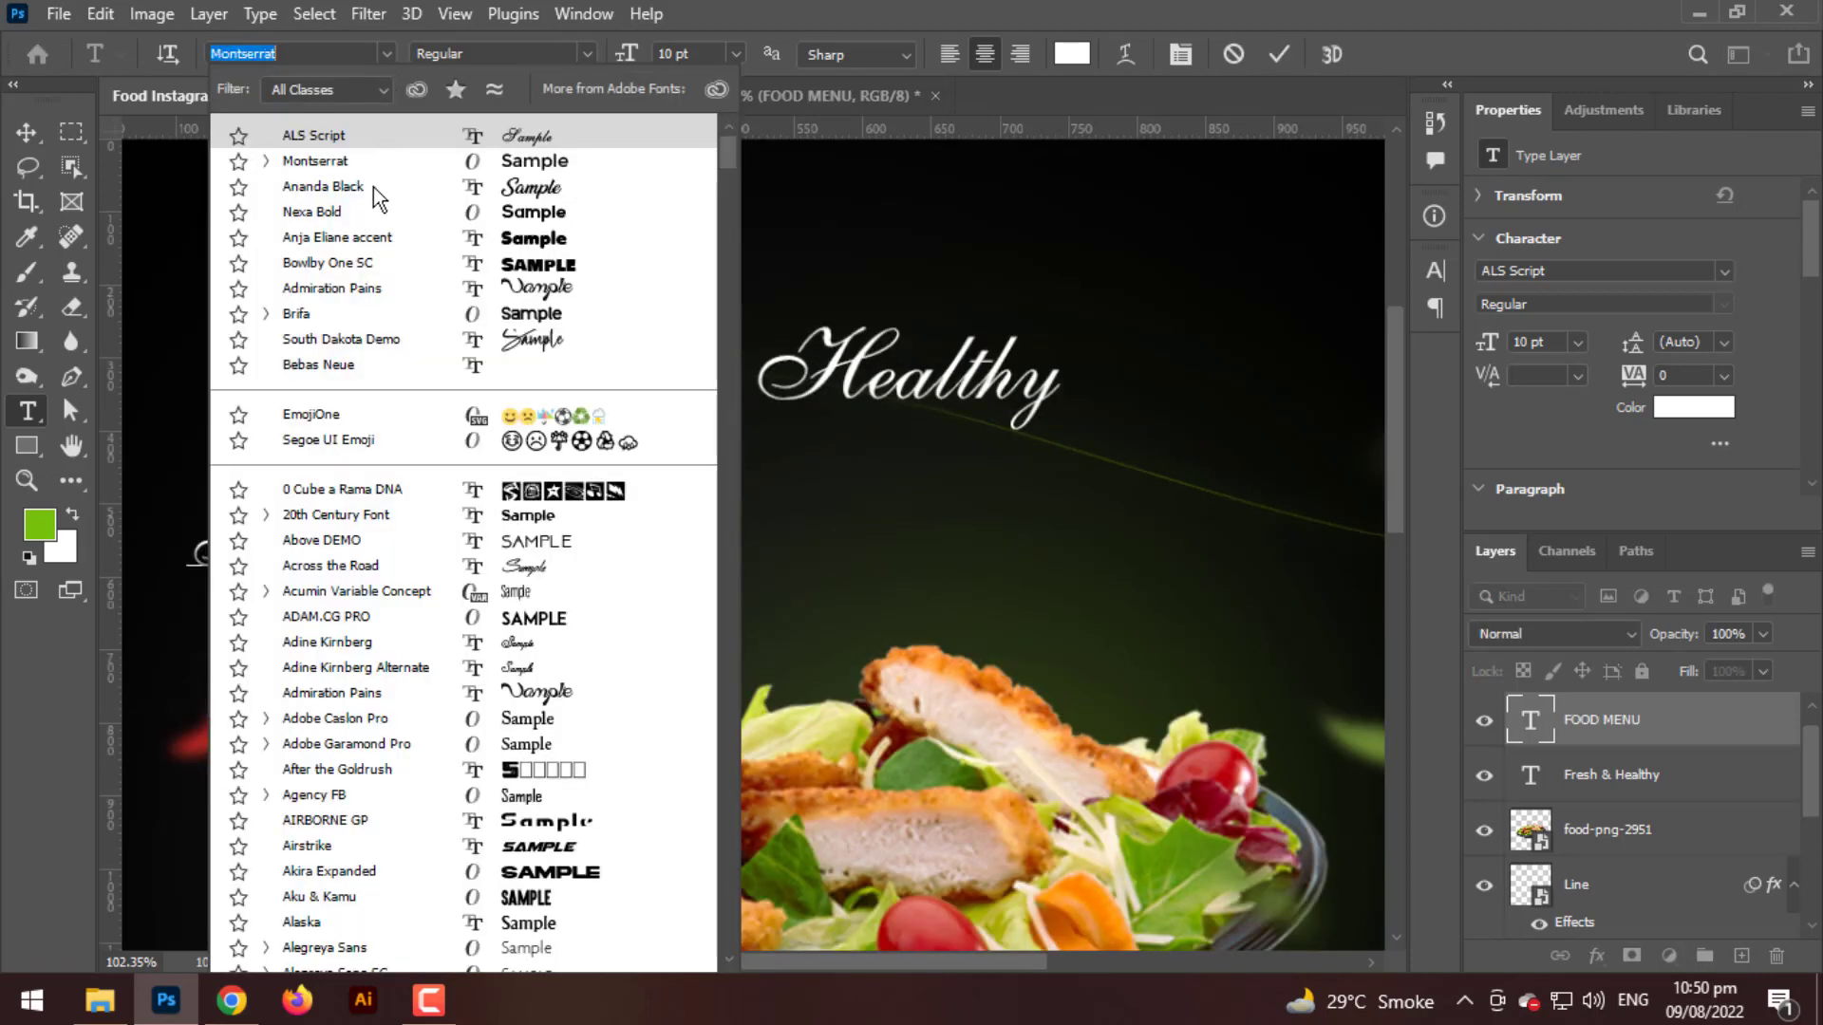
left_click(350, 262)
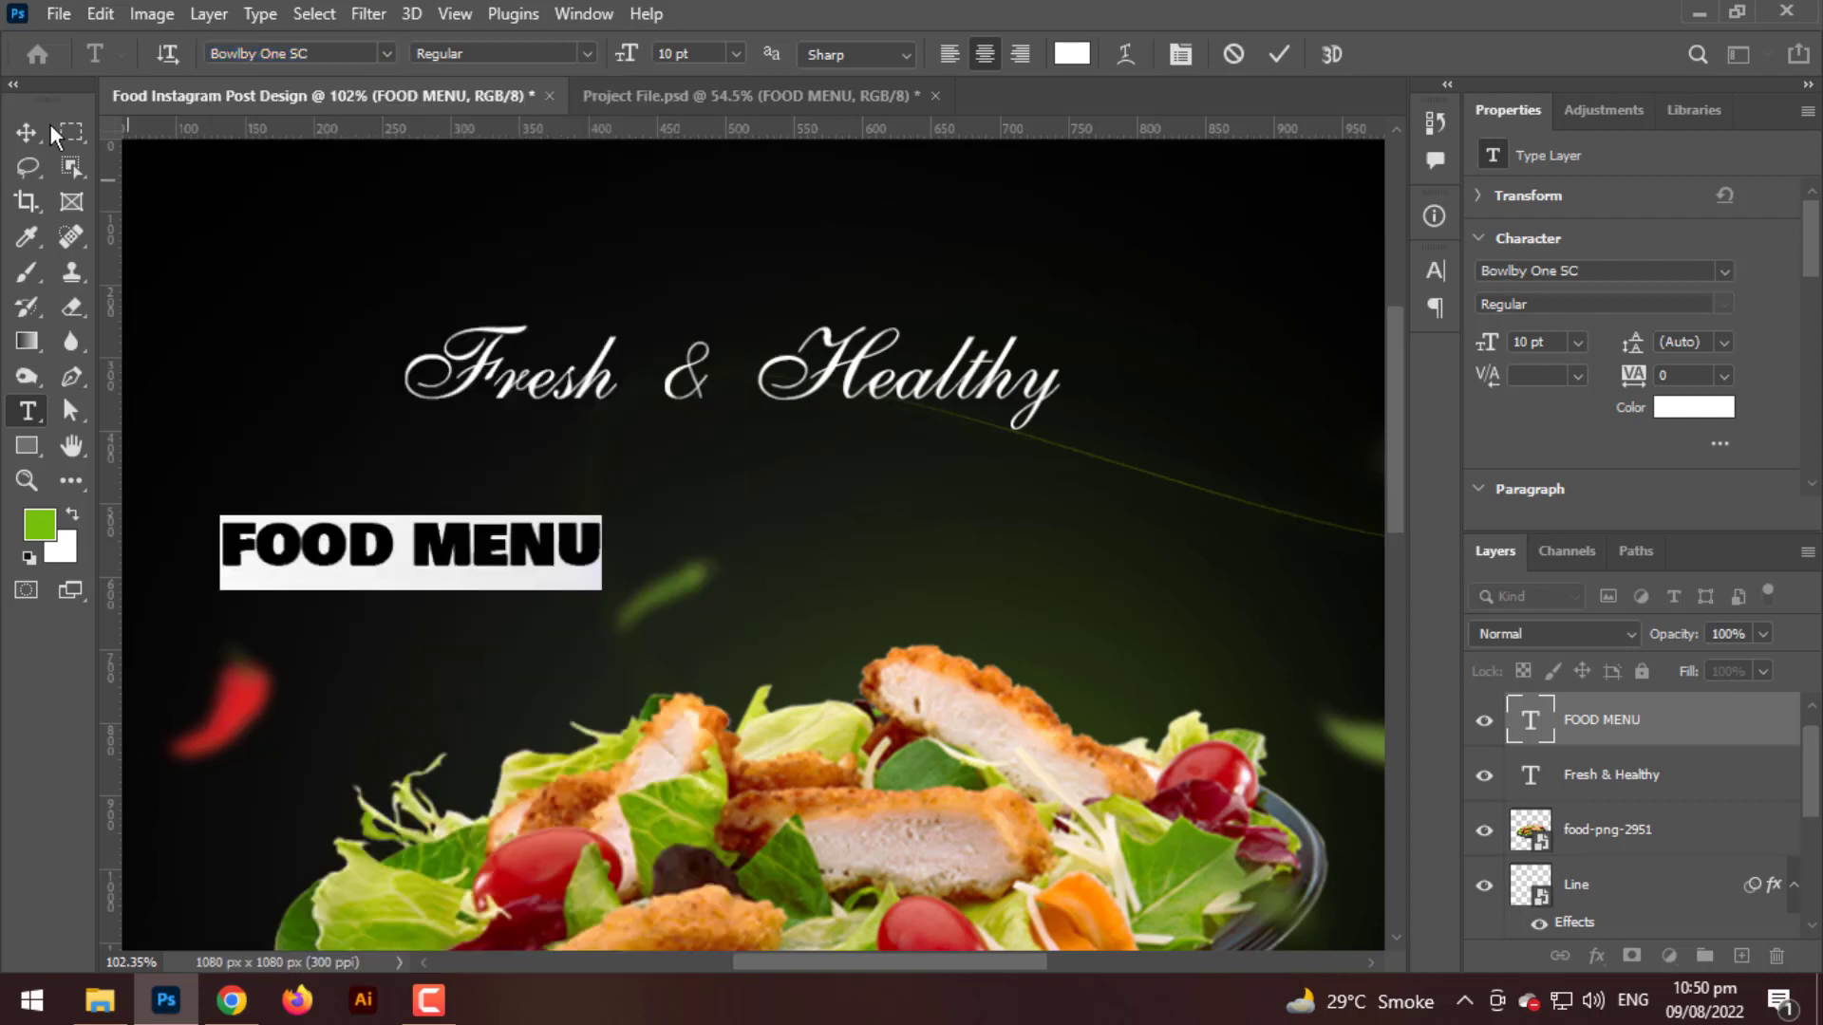
key("ctrl+Return")
- Scale the FOOD MENU text to about 222.84% with Free Transform and place it directly below Fresh & Healthy
key("ctrl+t")
left_click_drag(603, 554, 1026, 540)
scroll(931, 560, "down", 3)
scroll(930, 567, "down", 2)
key("Return")
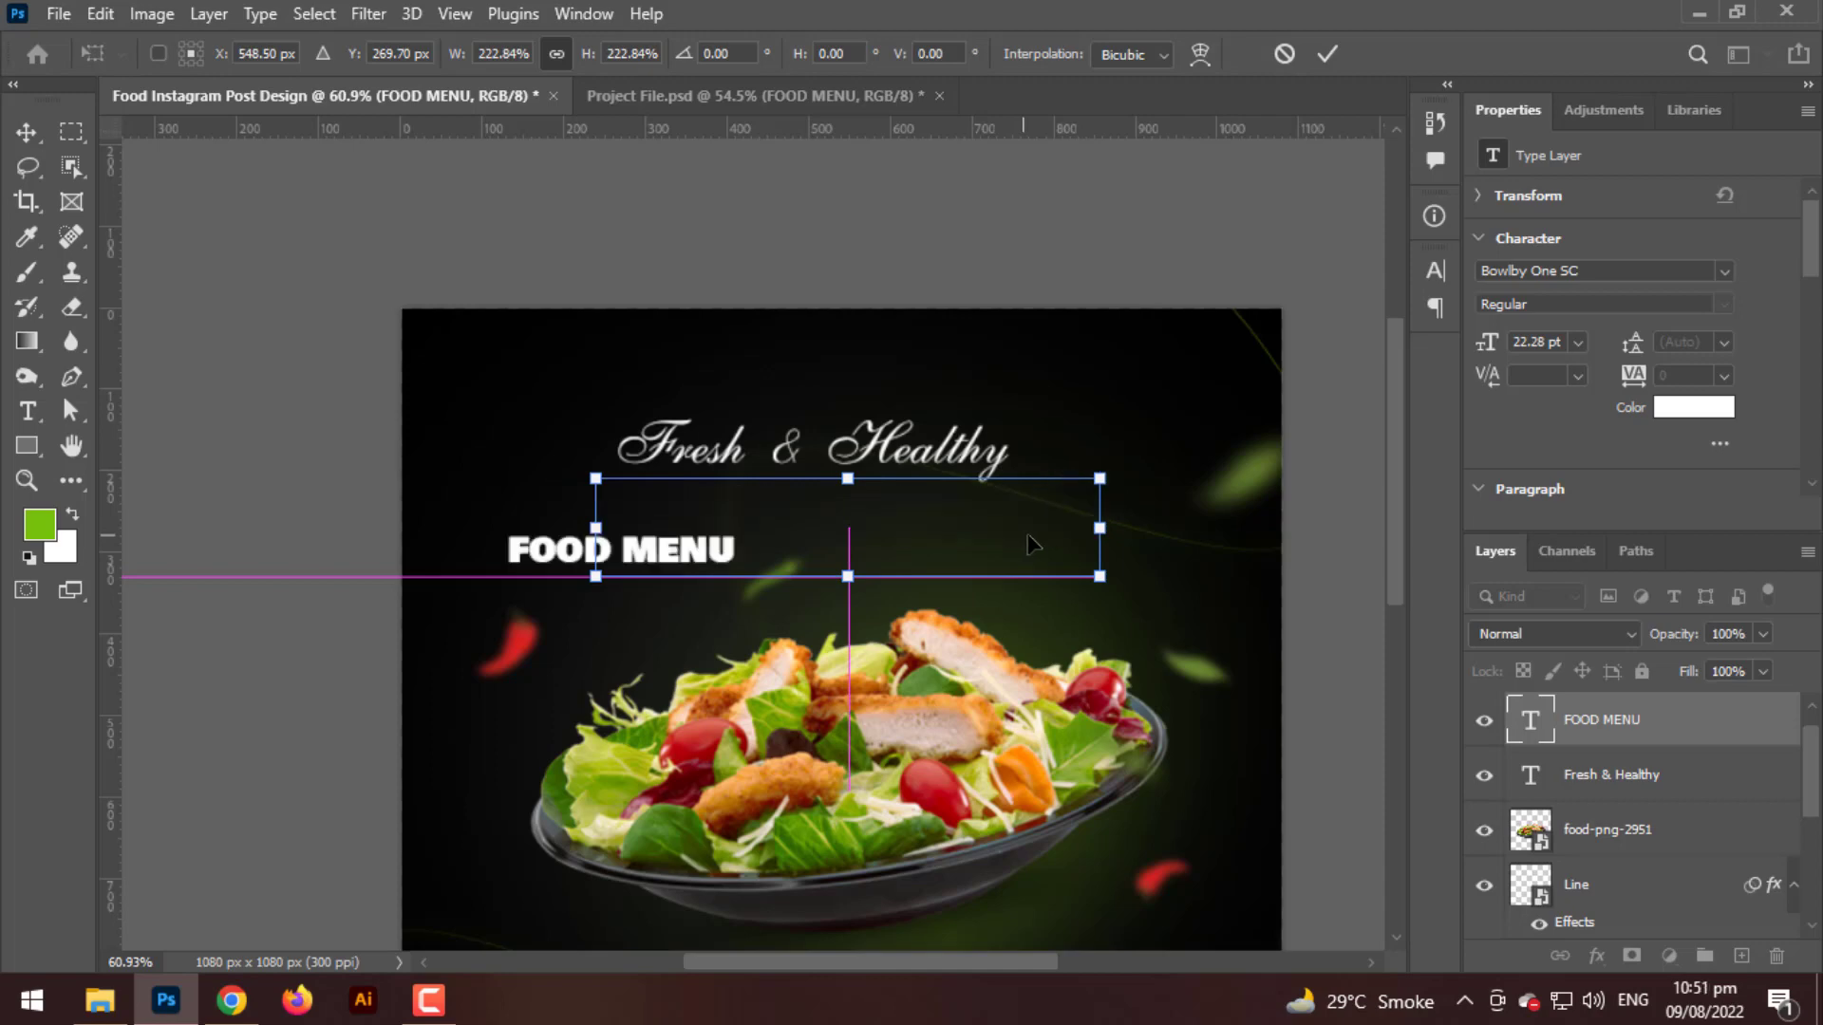
scroll(1082, 544, "down", 2)
scroll(1083, 546, "up", 2)
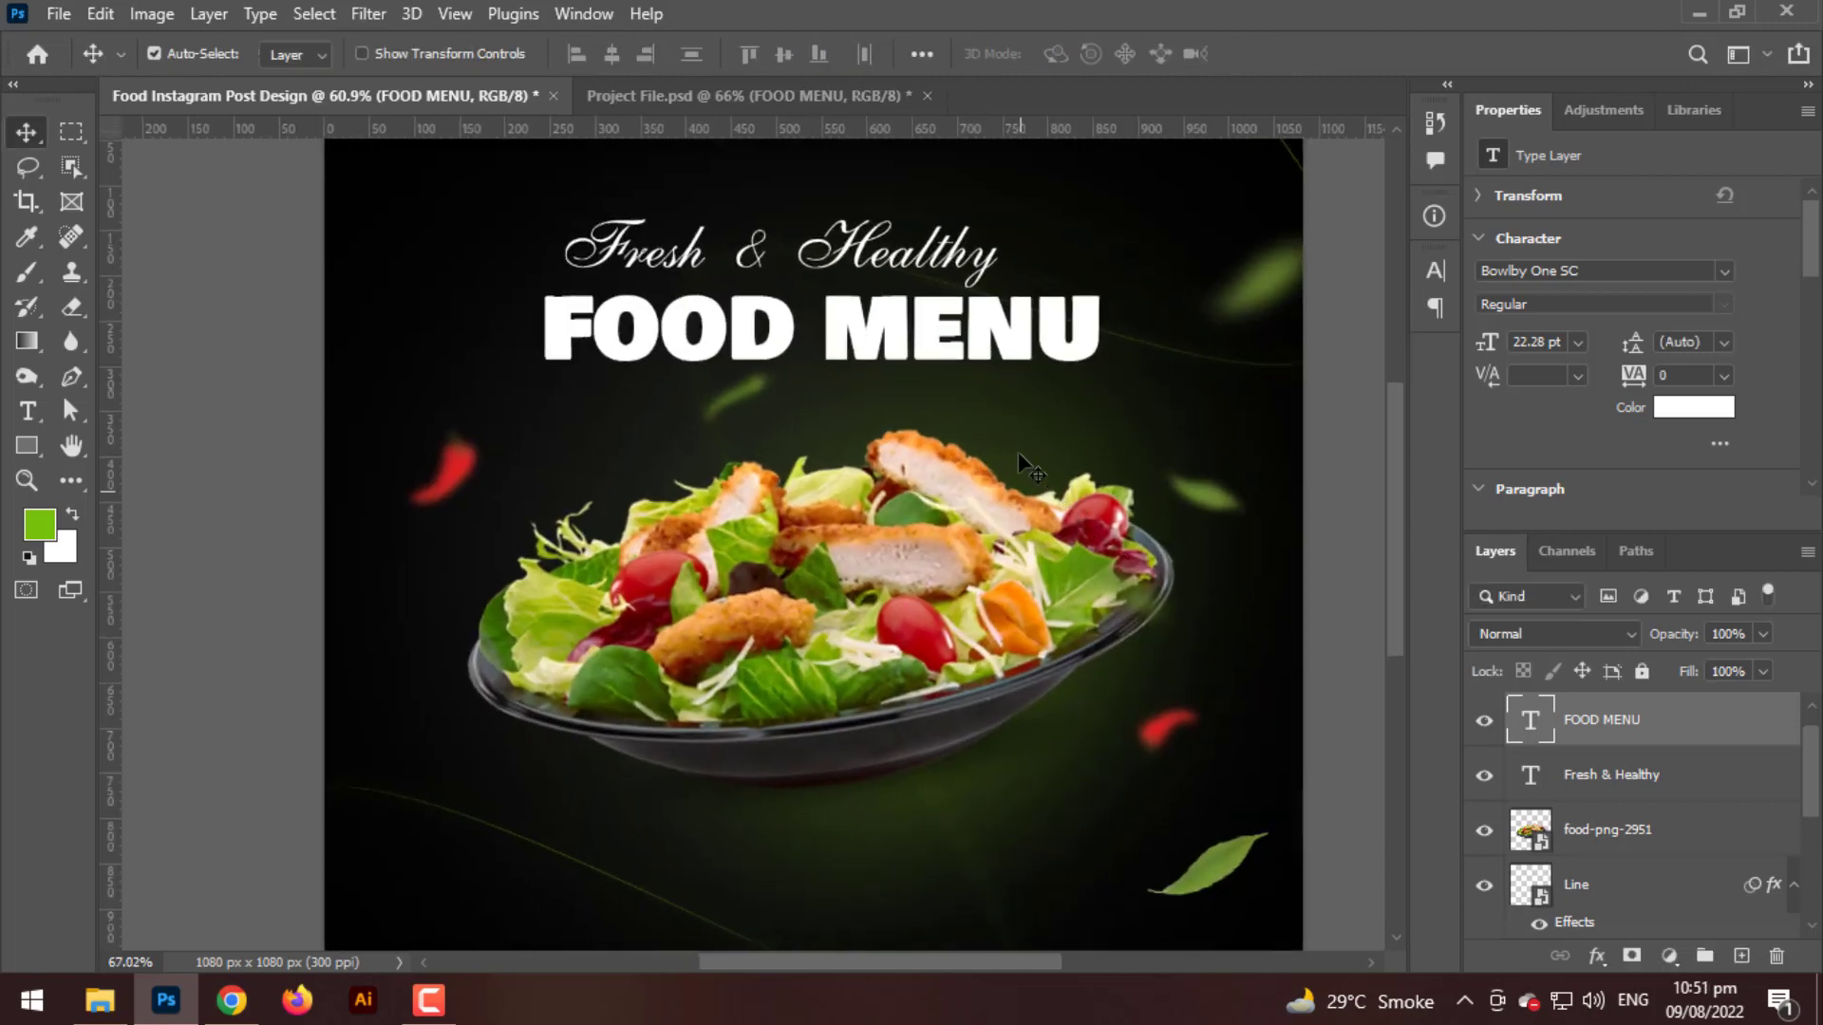
- Skew the FOOD MENU and Fresh & Healthy layers together vertically by -9° and centre them horizontally above the salad
left_click(1616, 781, "shift")
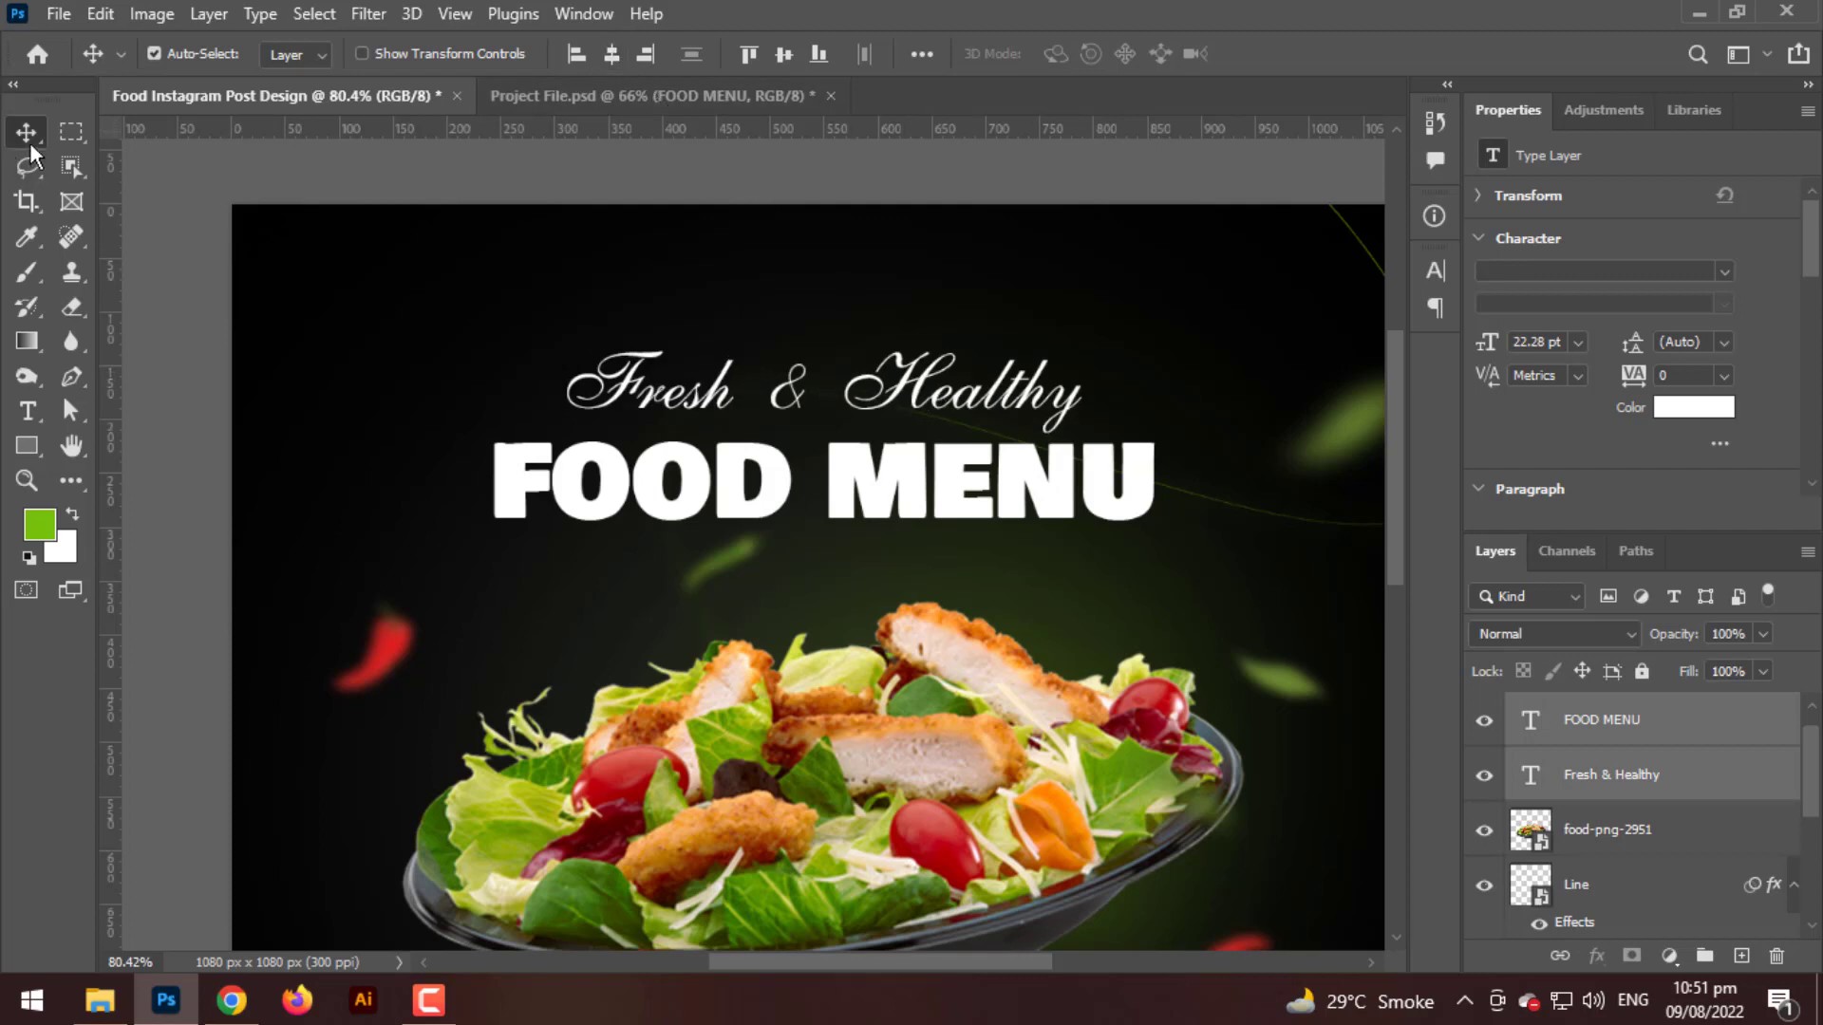
left_click(126, 166)
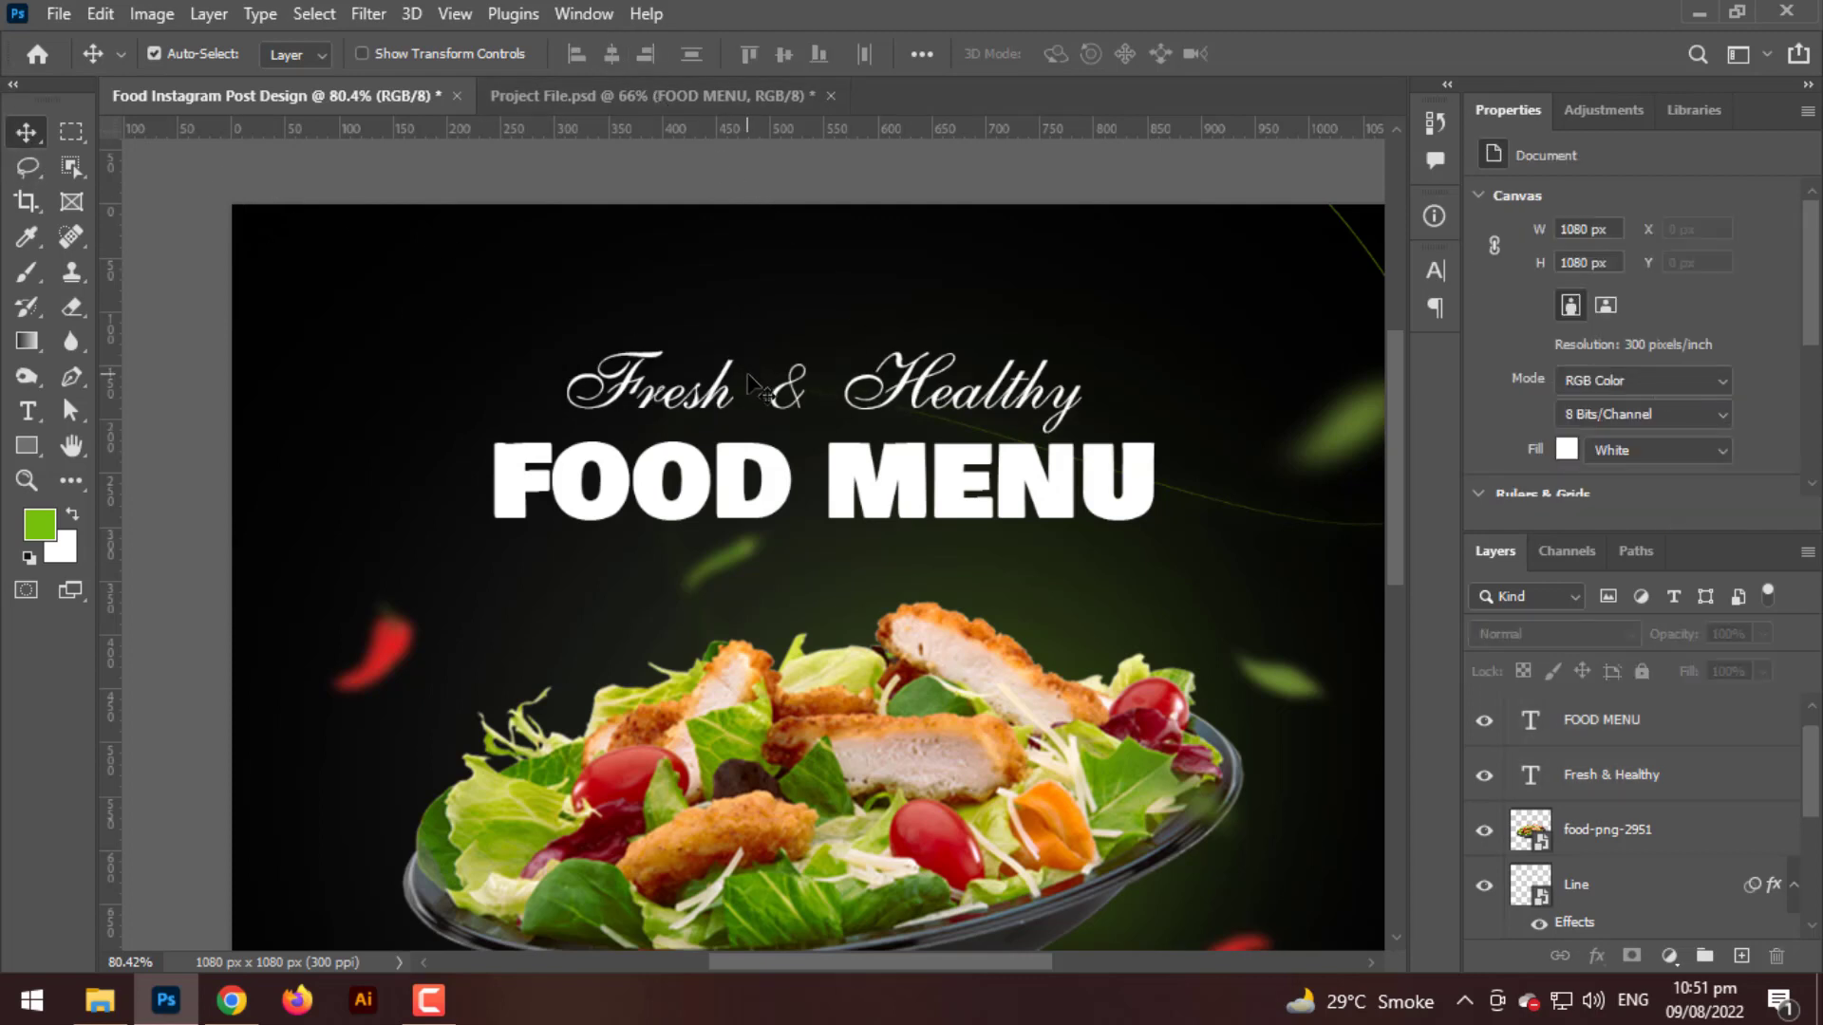
left_click(1577, 721)
left_click(1611, 775, "ctrl")
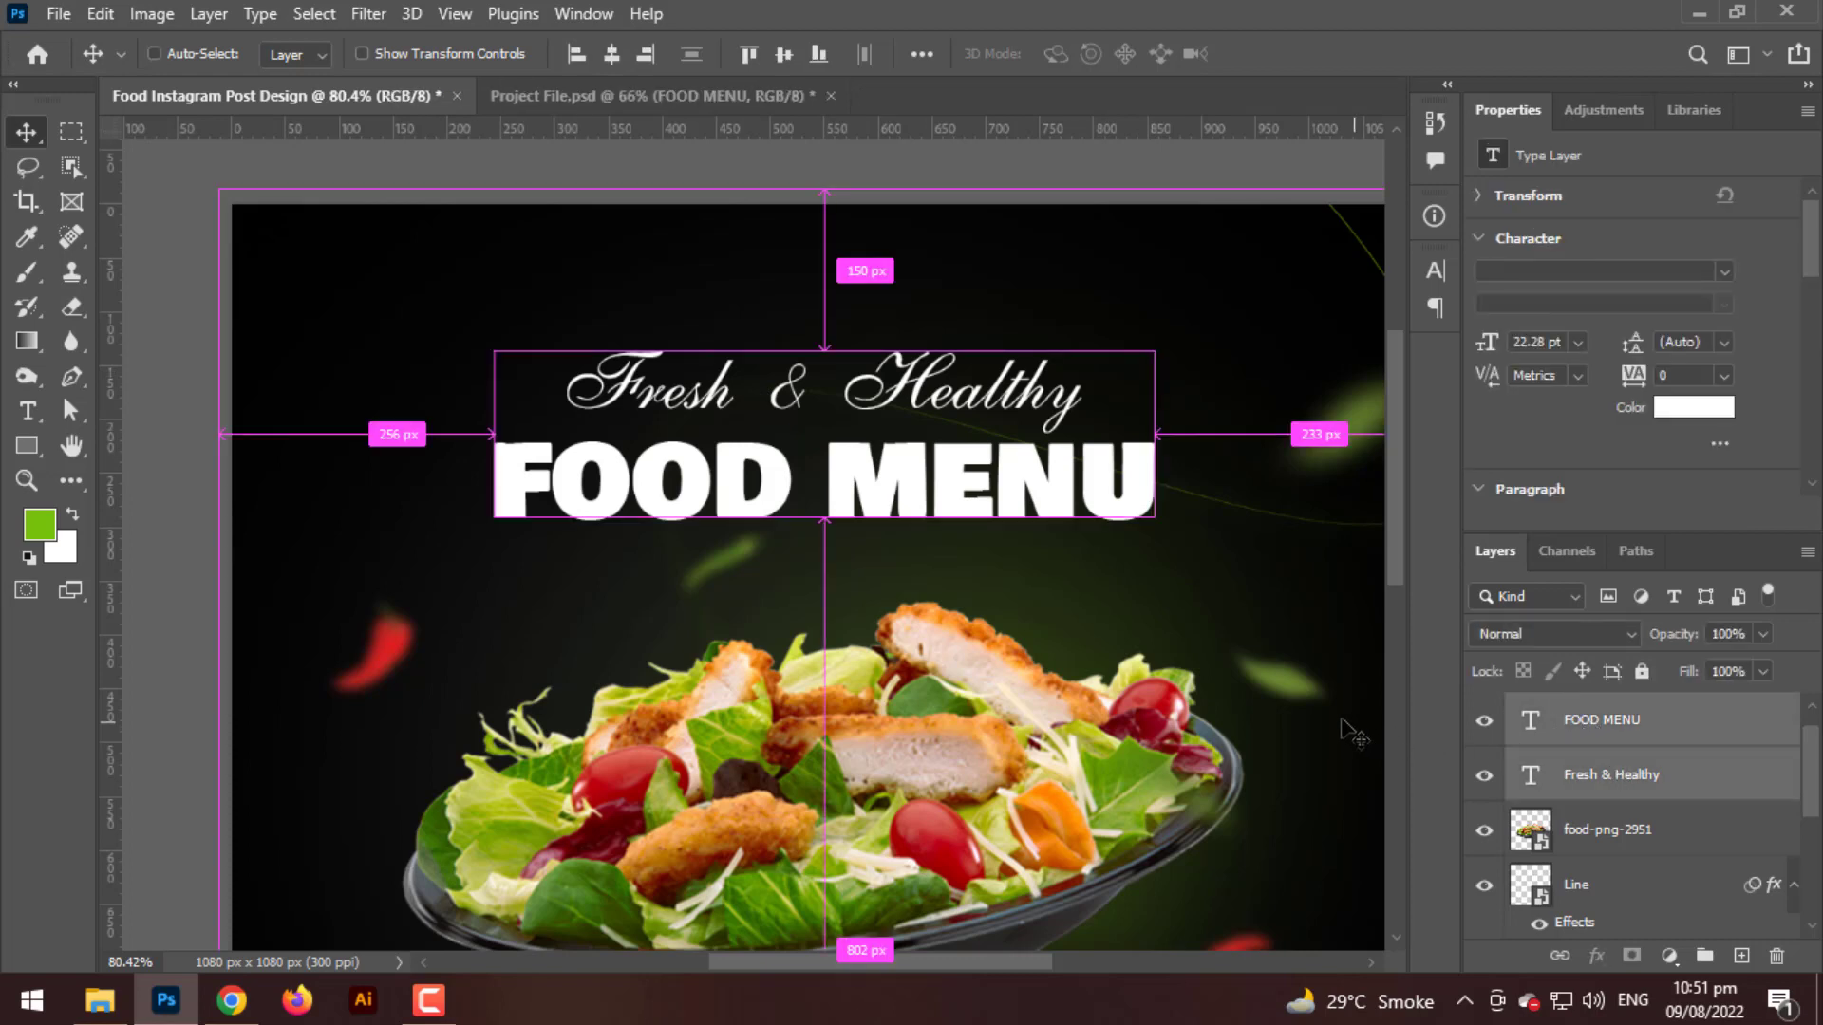
key("ctrl+t")
left_click_drag(1154, 434, 1109, 337)
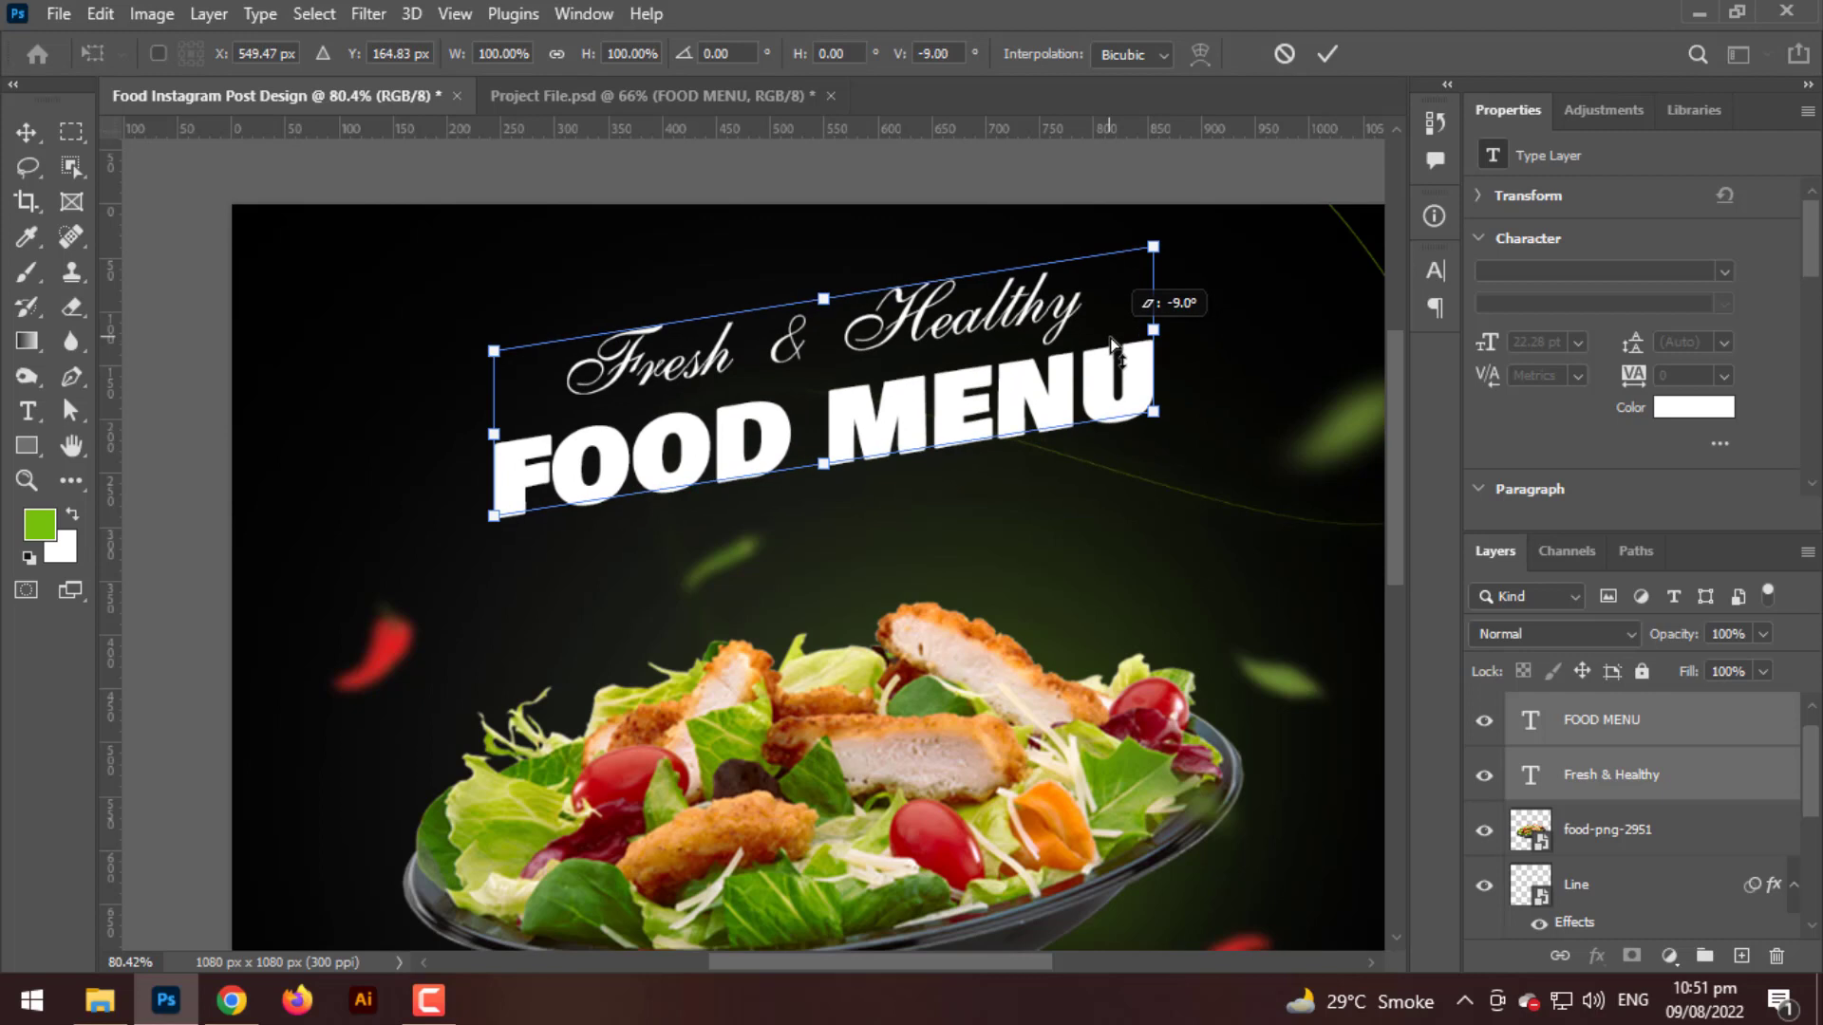
left_click_drag(1036, 409, 1025, 454)
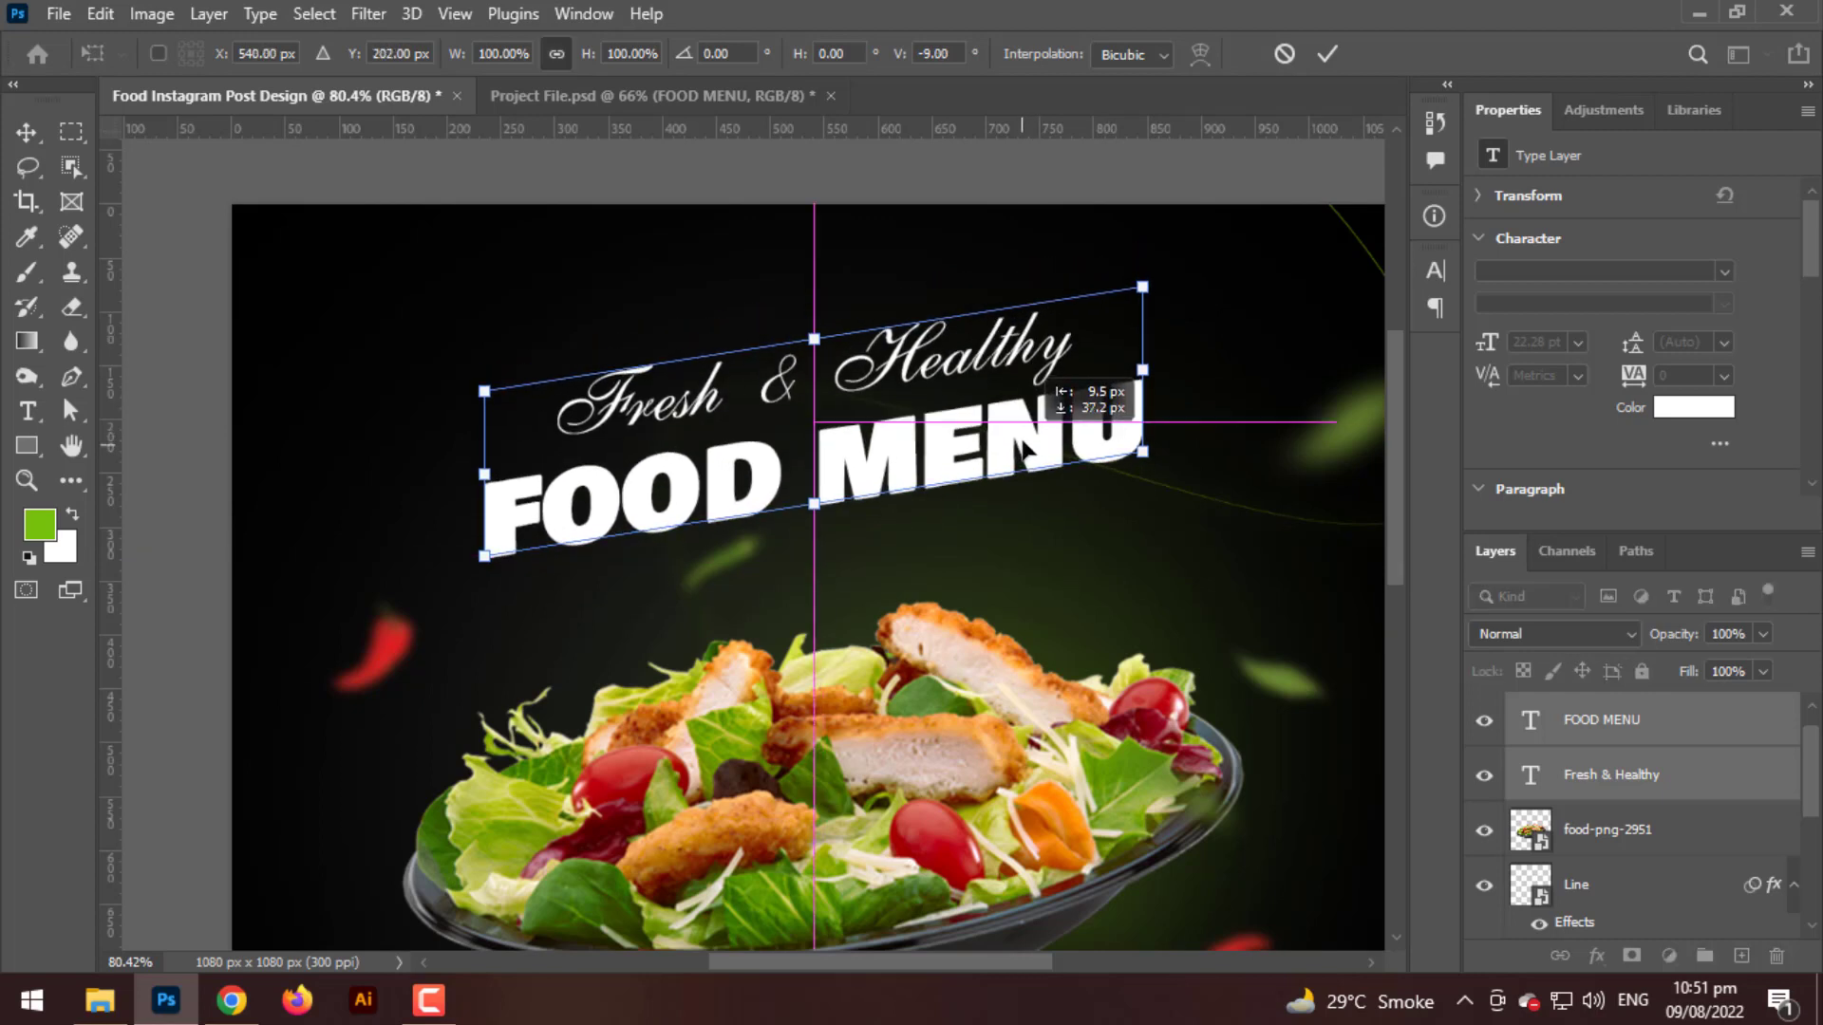
key("Return")
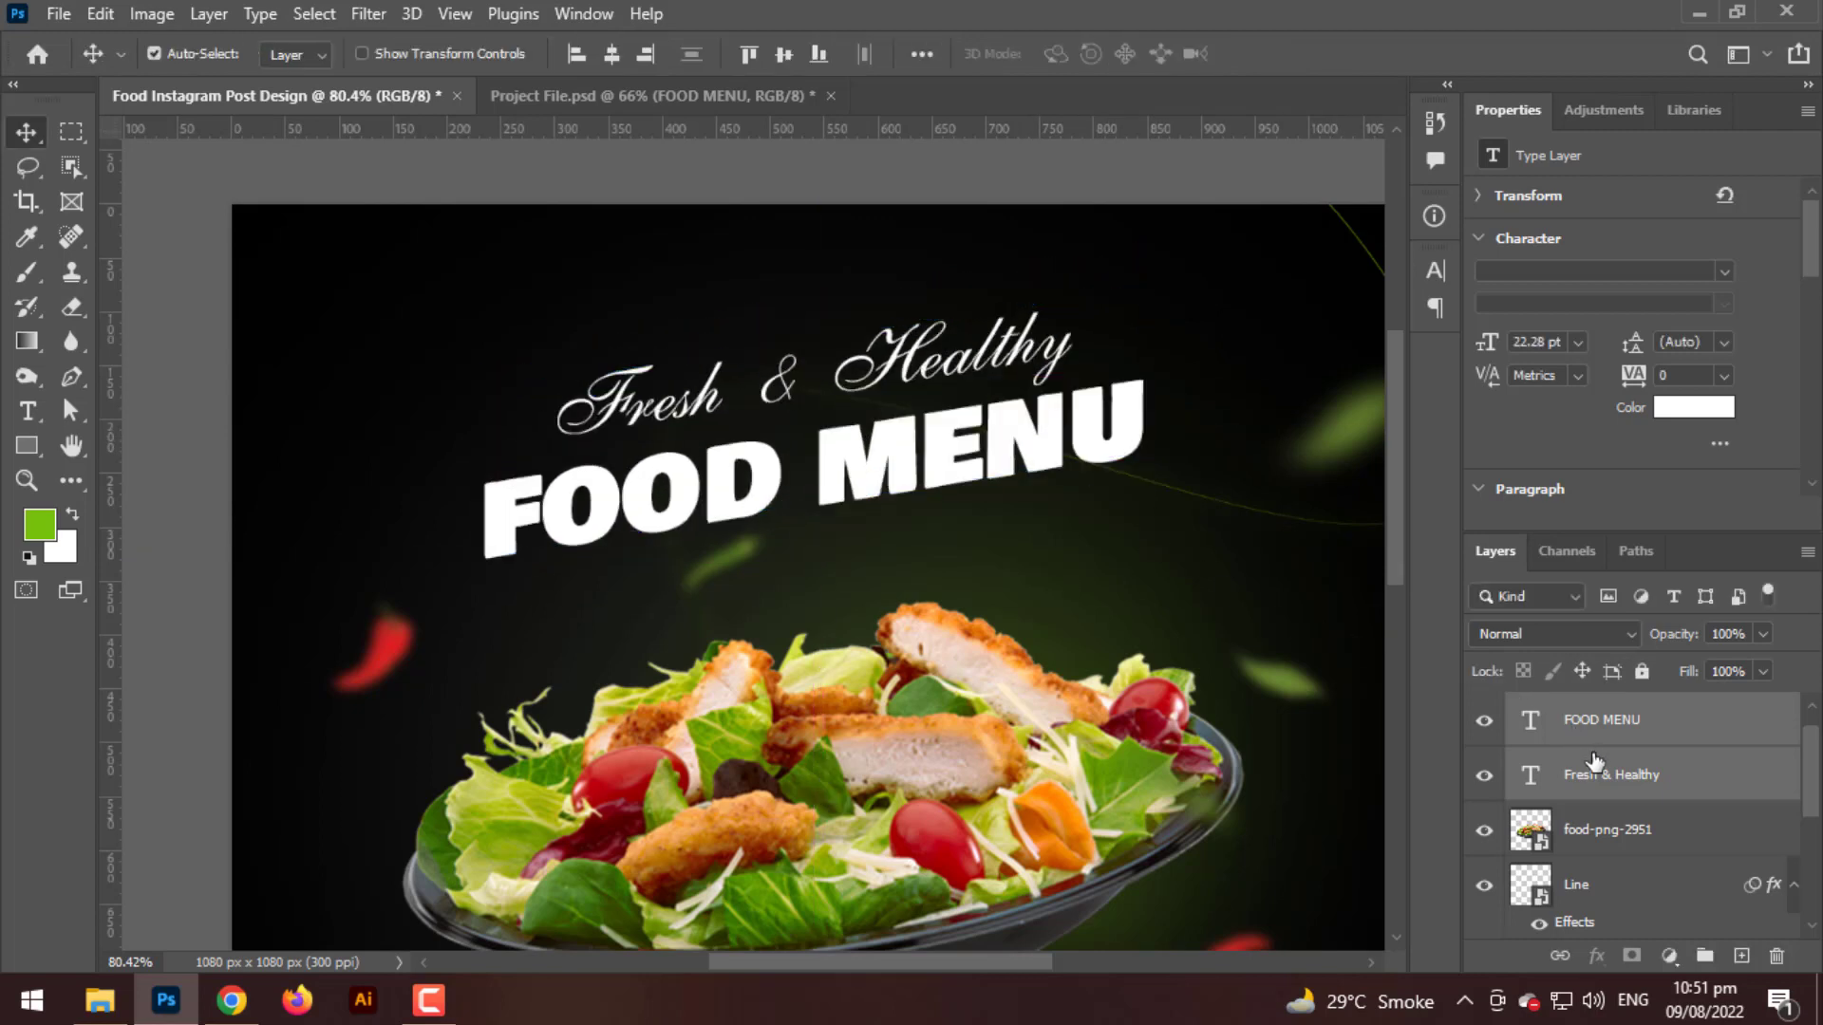
- Recolour the FOOD MENU text to the green foreground colour, 76c00b
left_click(1625, 703)
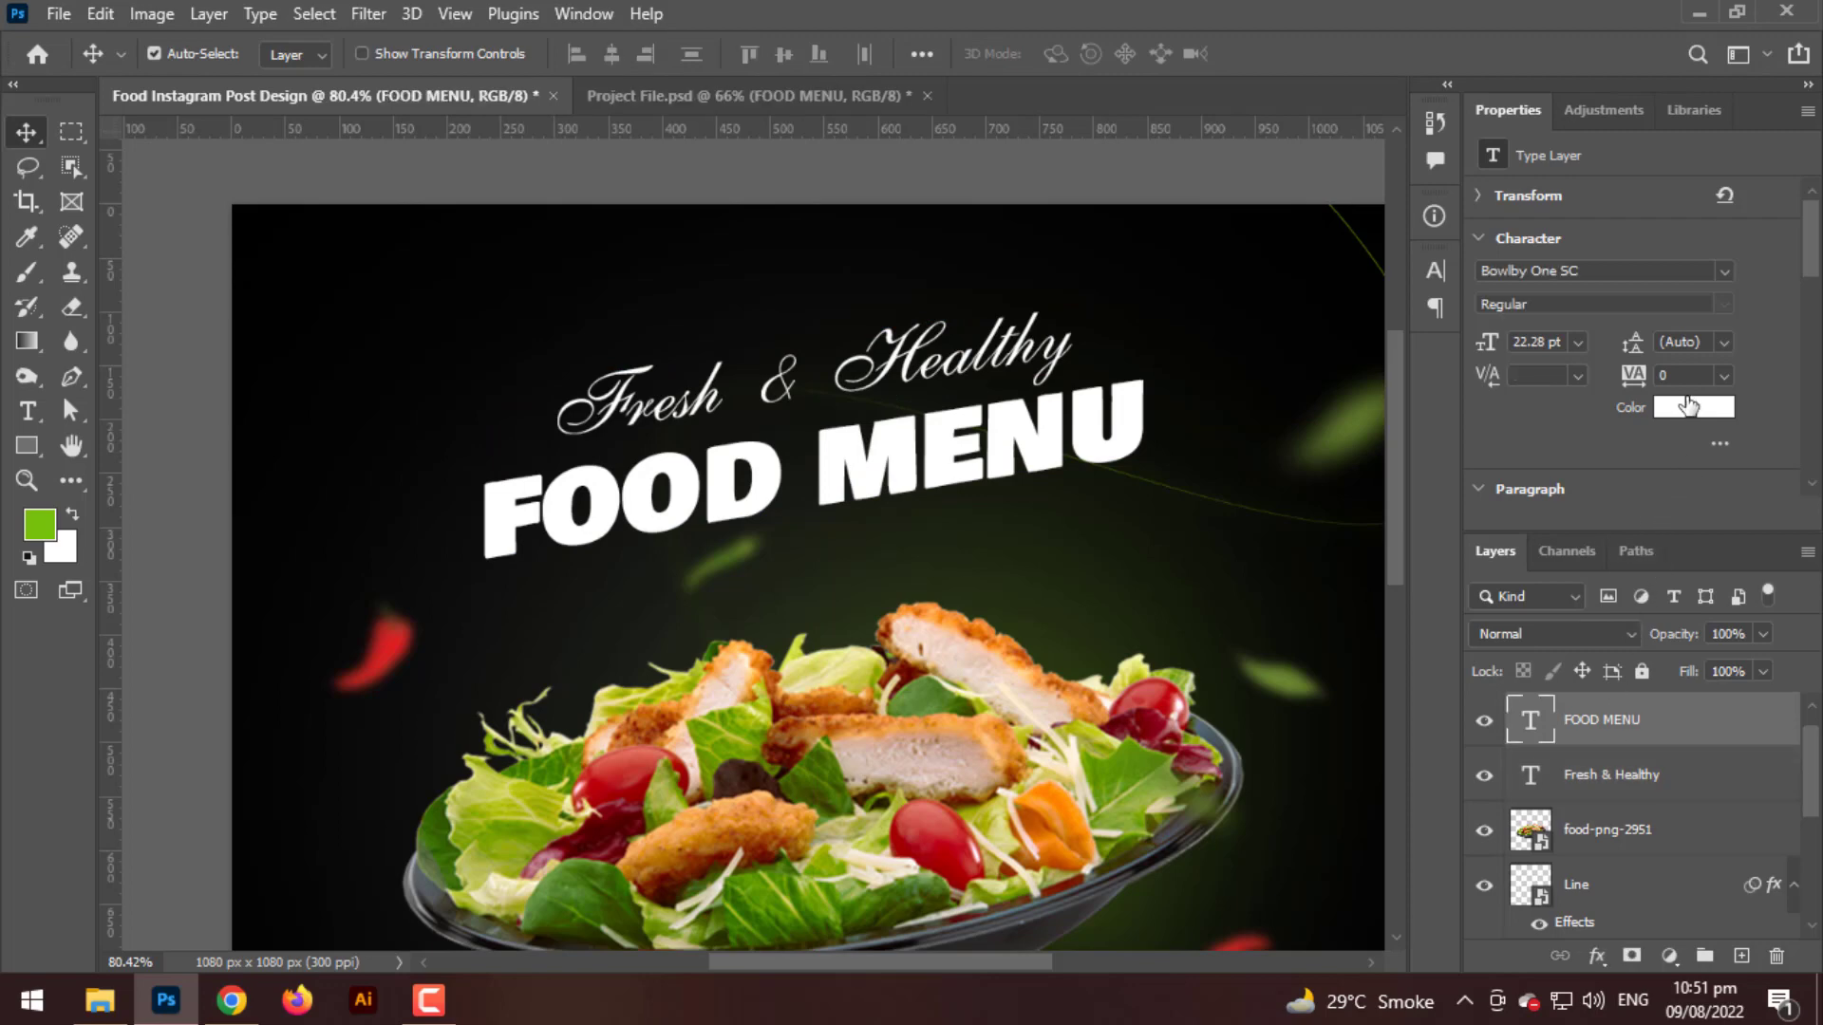
left_click(1688, 407)
left_click(47, 522)
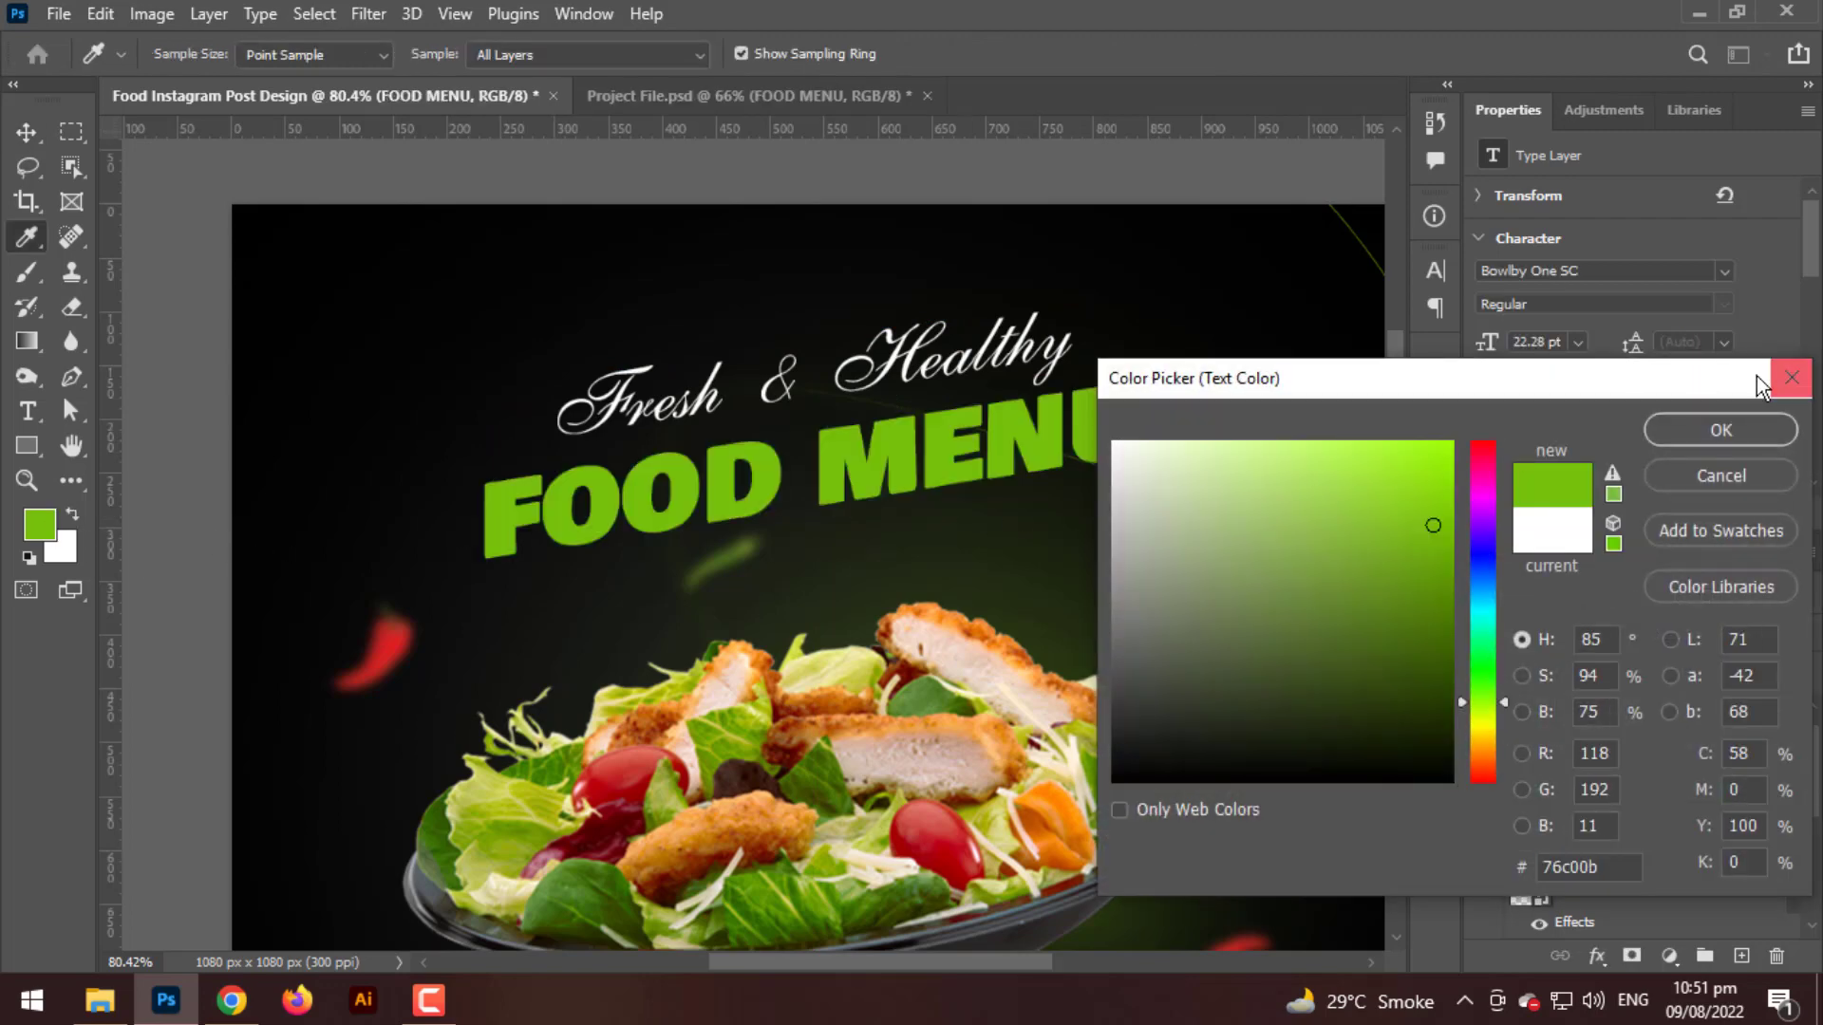
left_click(1722, 429)
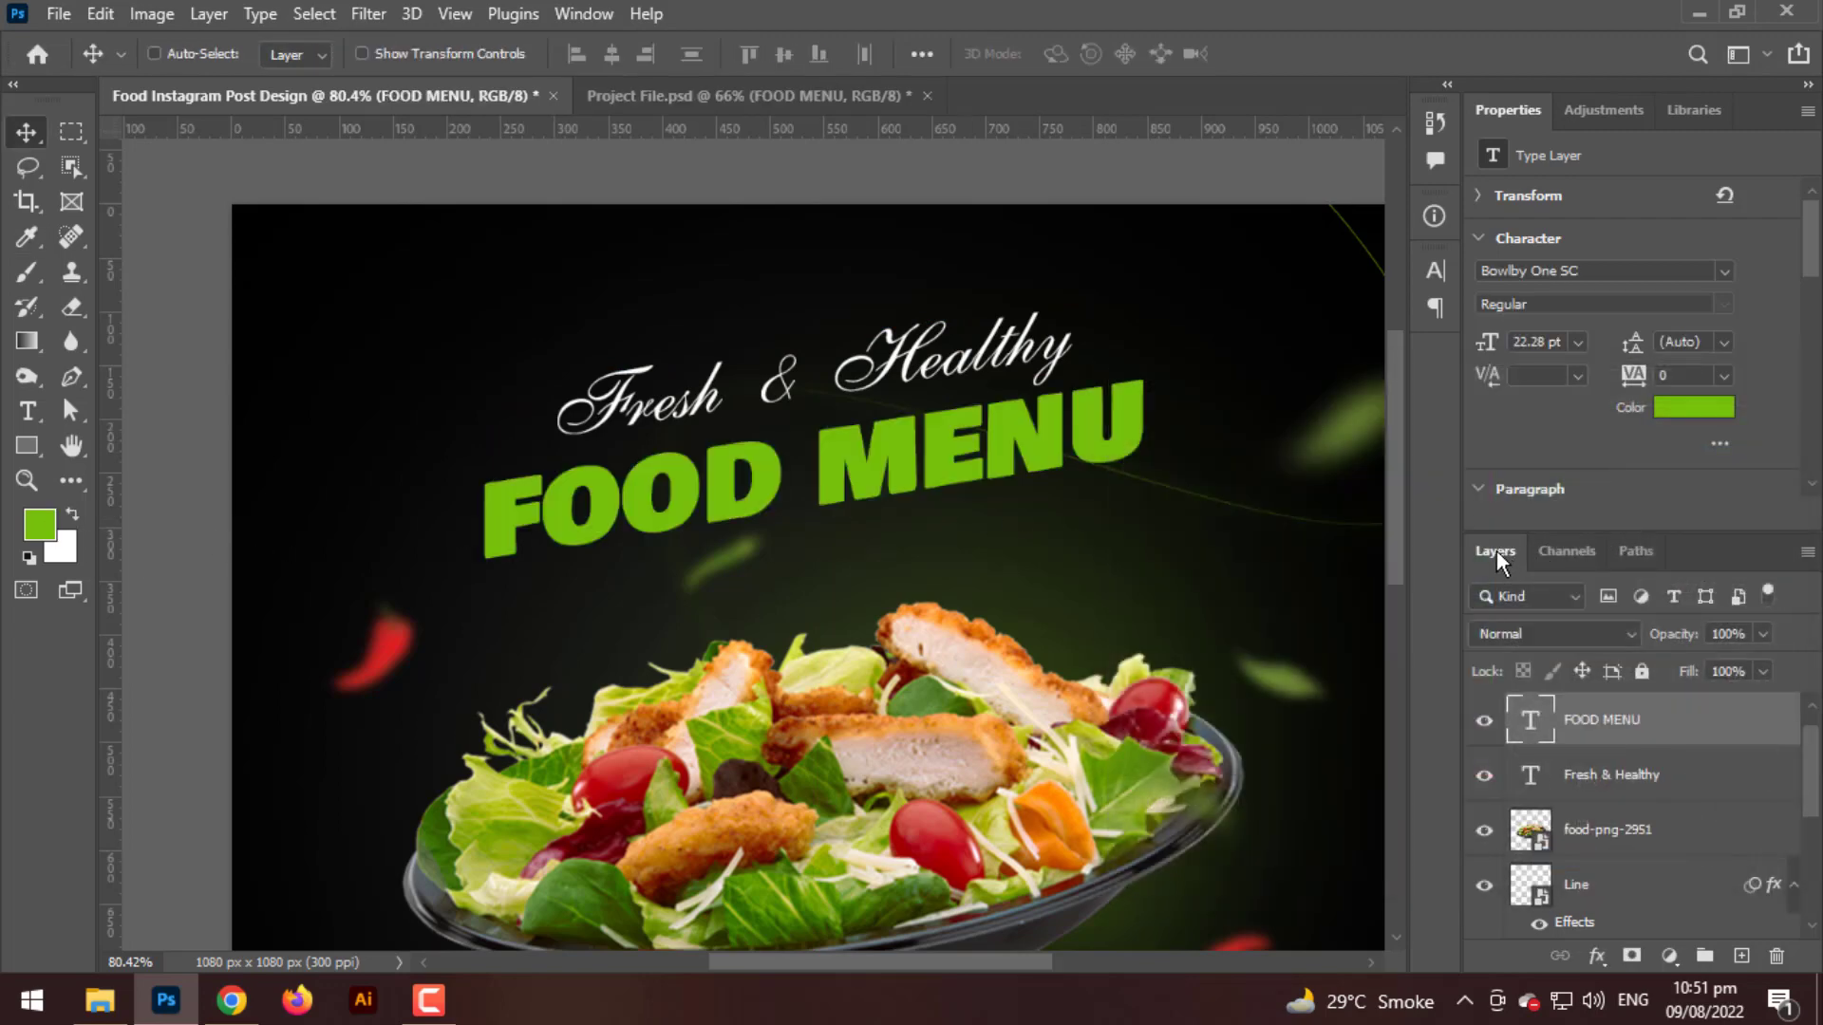
- Duplicate the FOOD MENU layer and nudge the lower of the two a few pixels down and to the right
key("ctrl+j")
left_click(1603, 777)
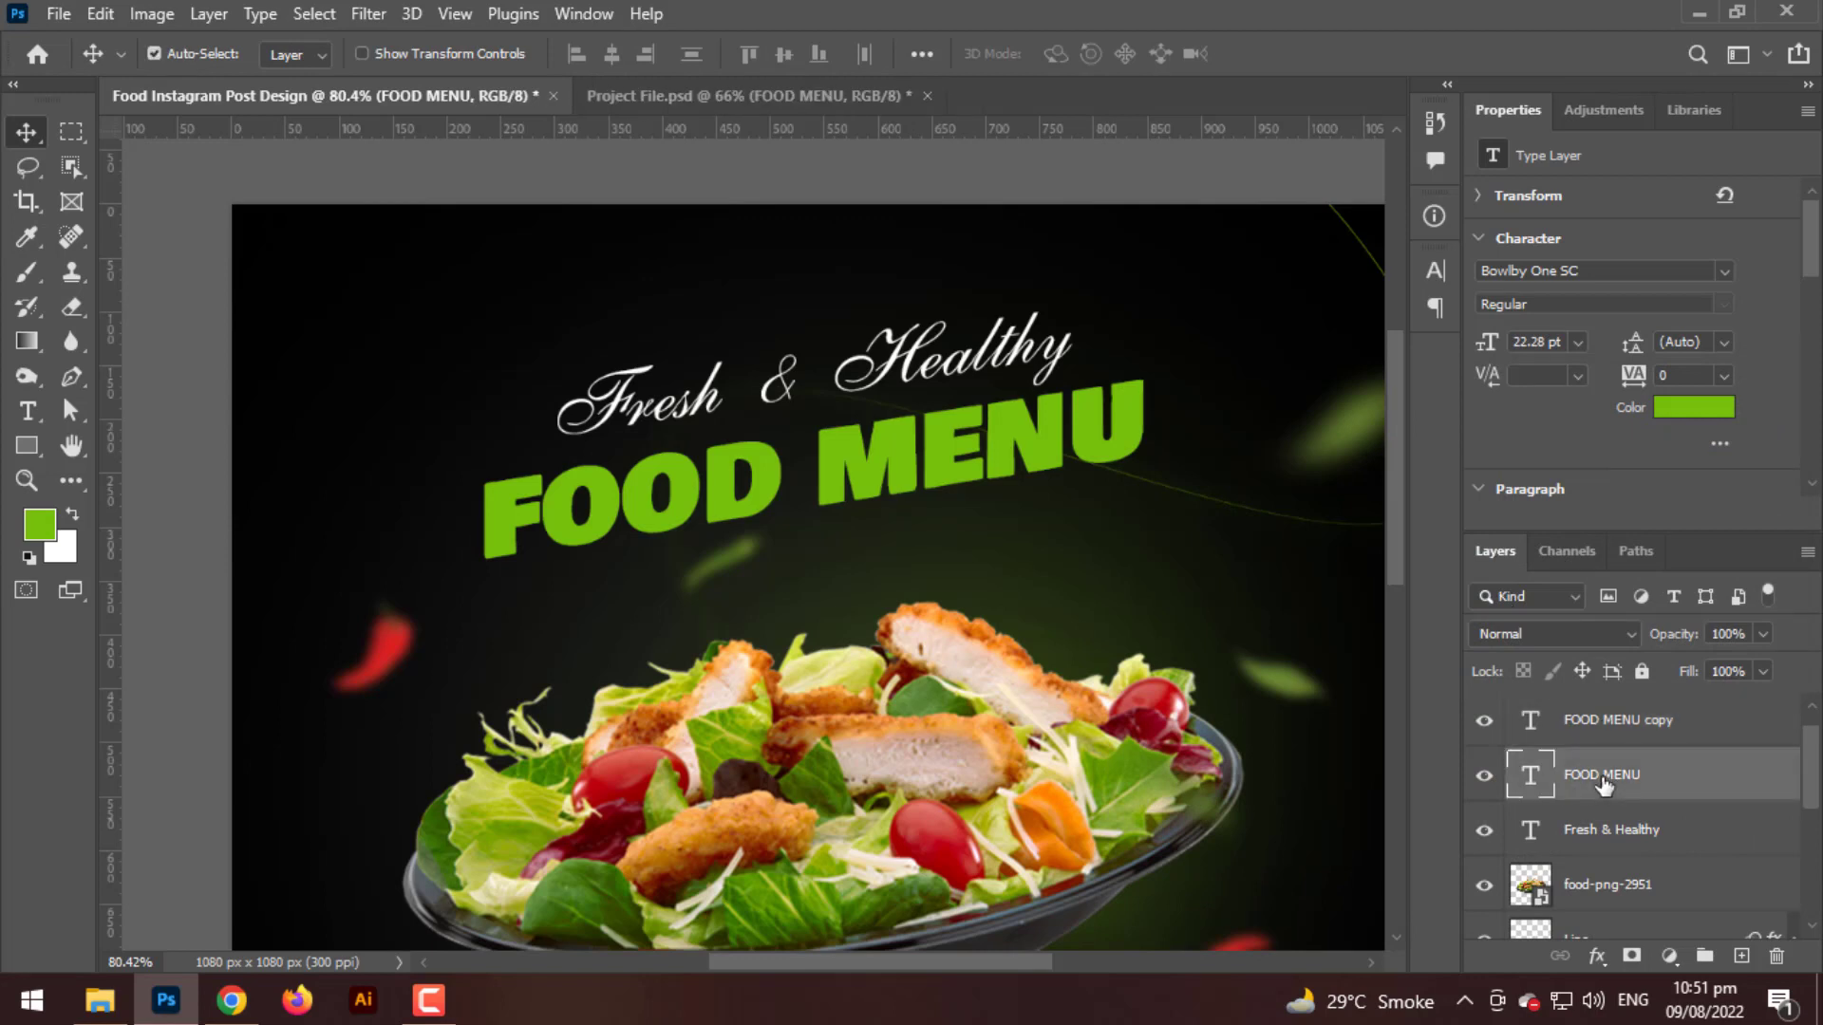
key("Down")
key("Down")
key("Down")
key("Down")
key("Down")
key("Right")
key("Right")
key("Right")
key("Right")
key("Right")
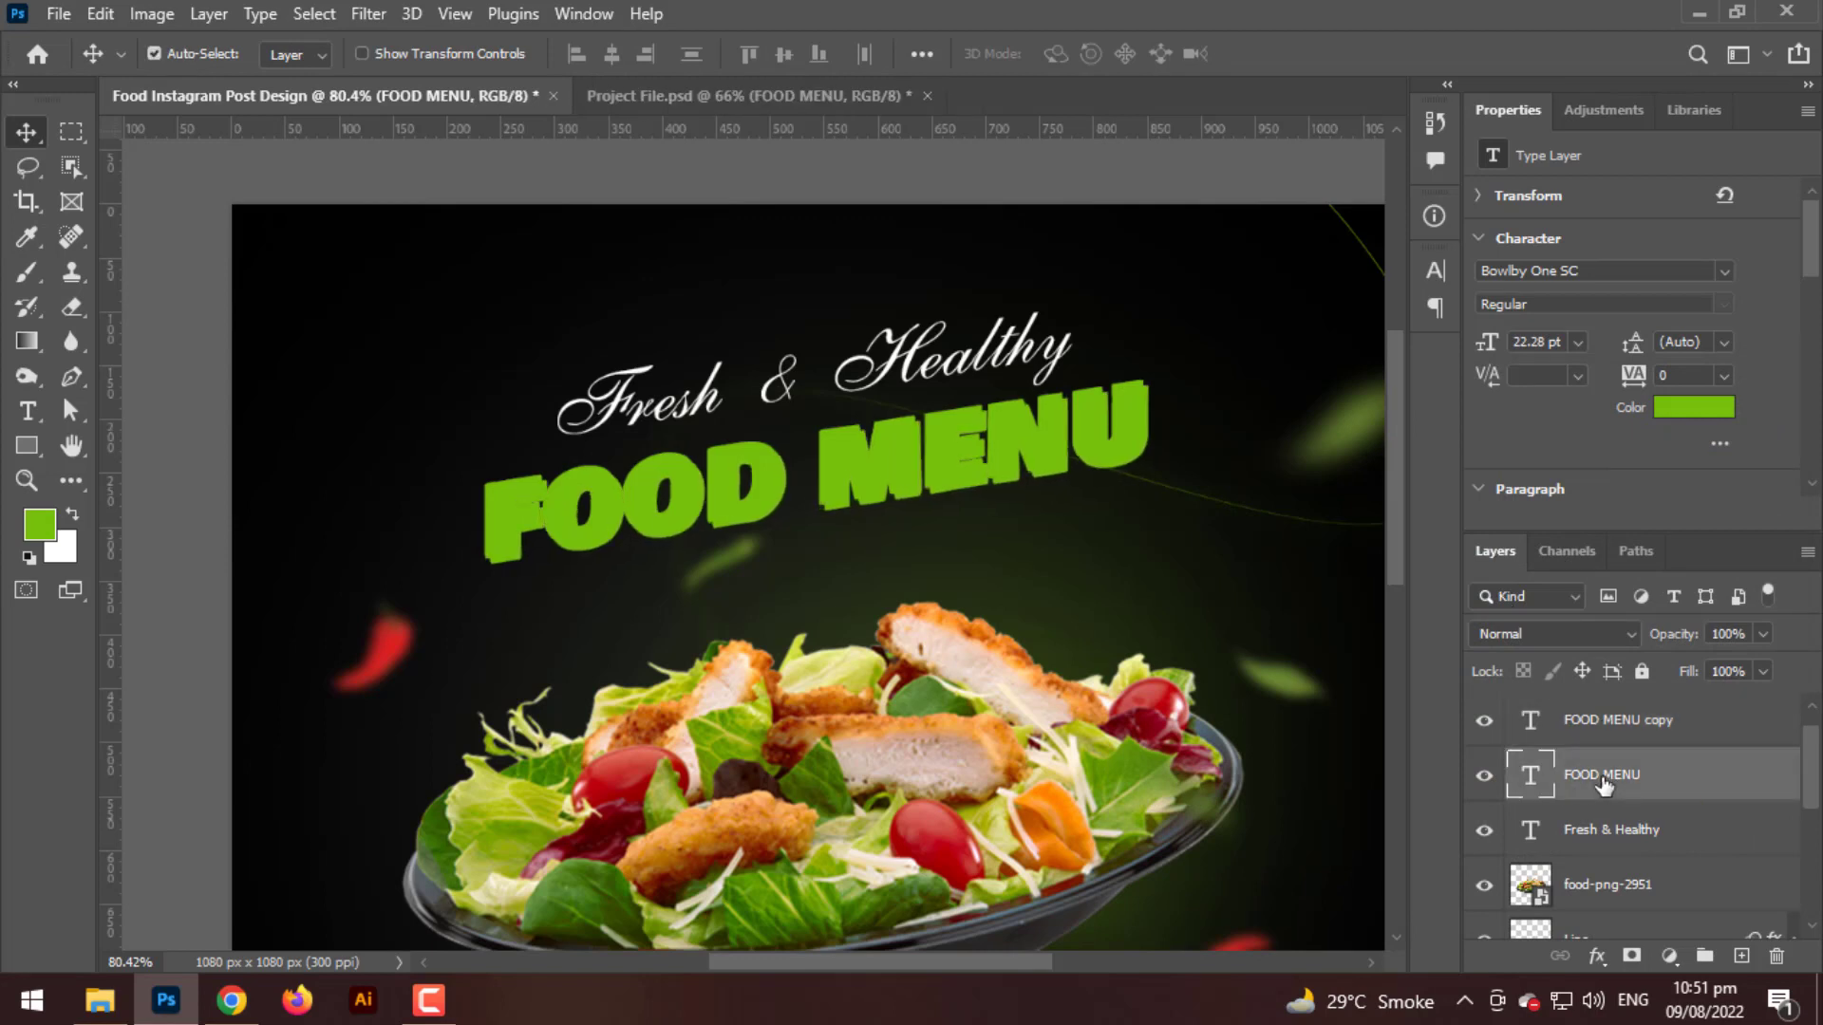
- Set the colour of the offset FOOD MENU layer to dark green 3e6505 as a shadow behind the headline
left_click(1699, 415)
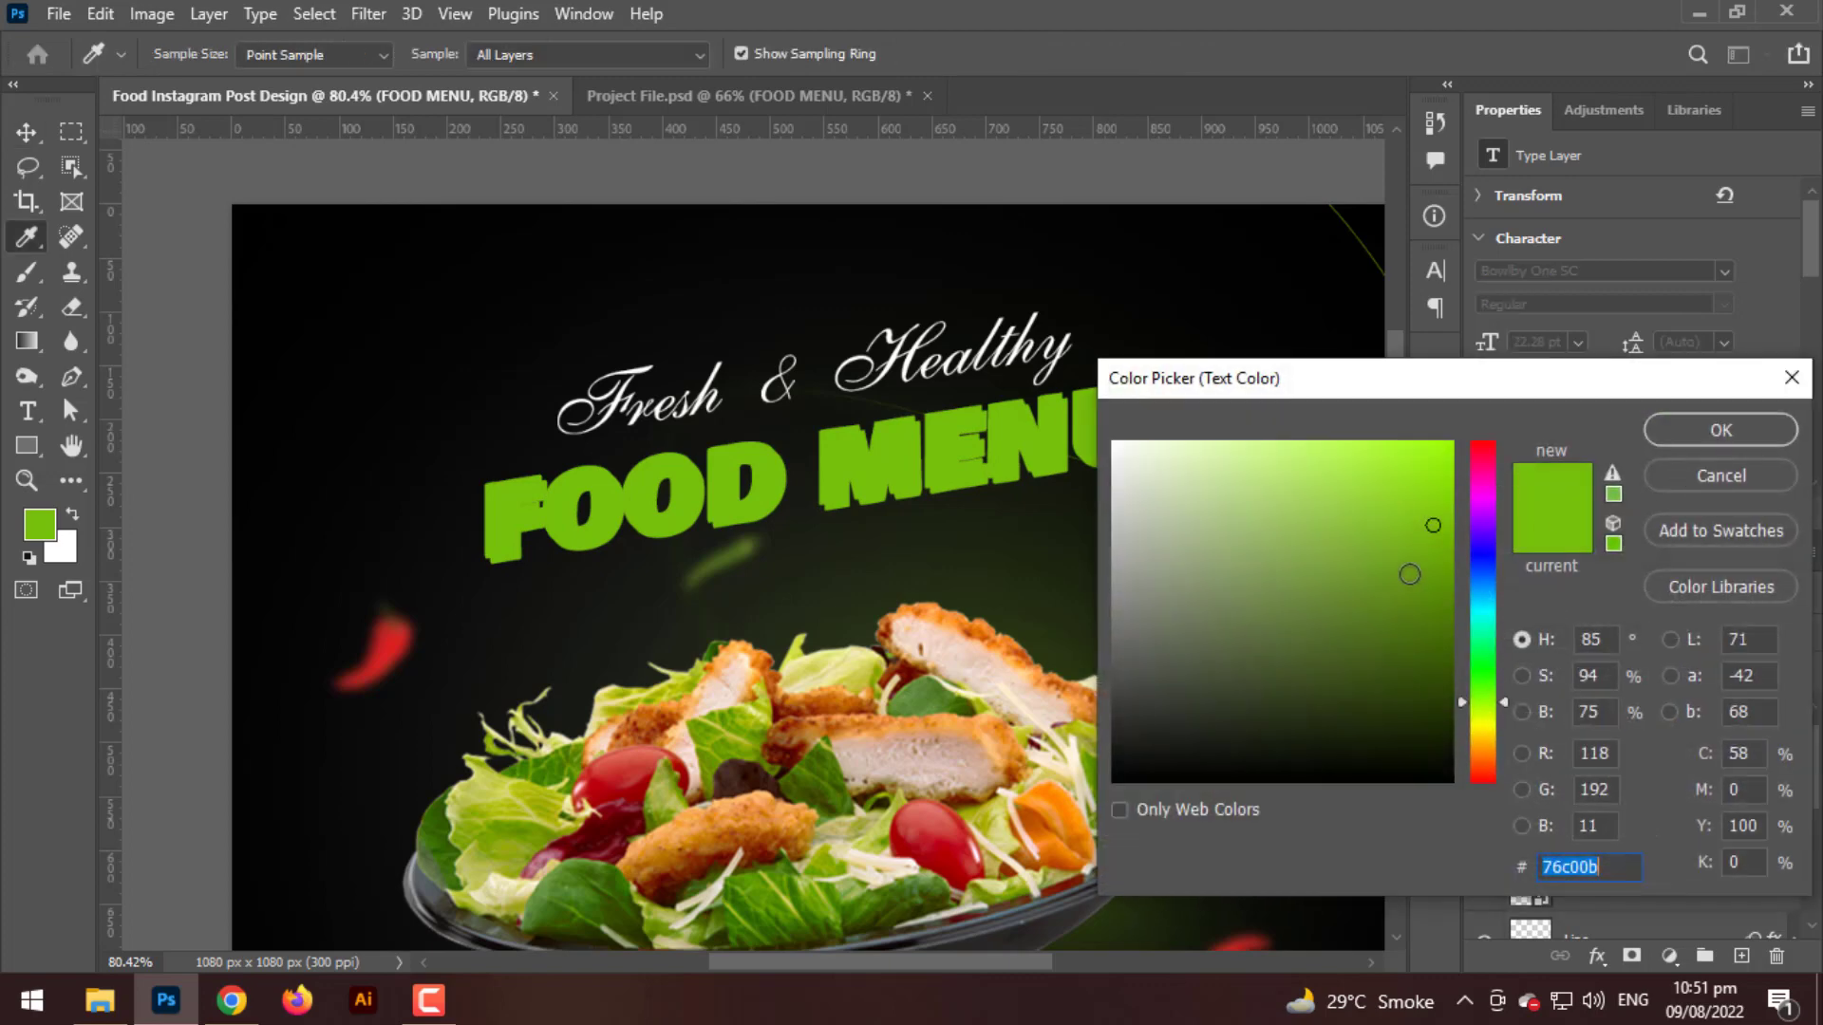
left_click(1438, 649)
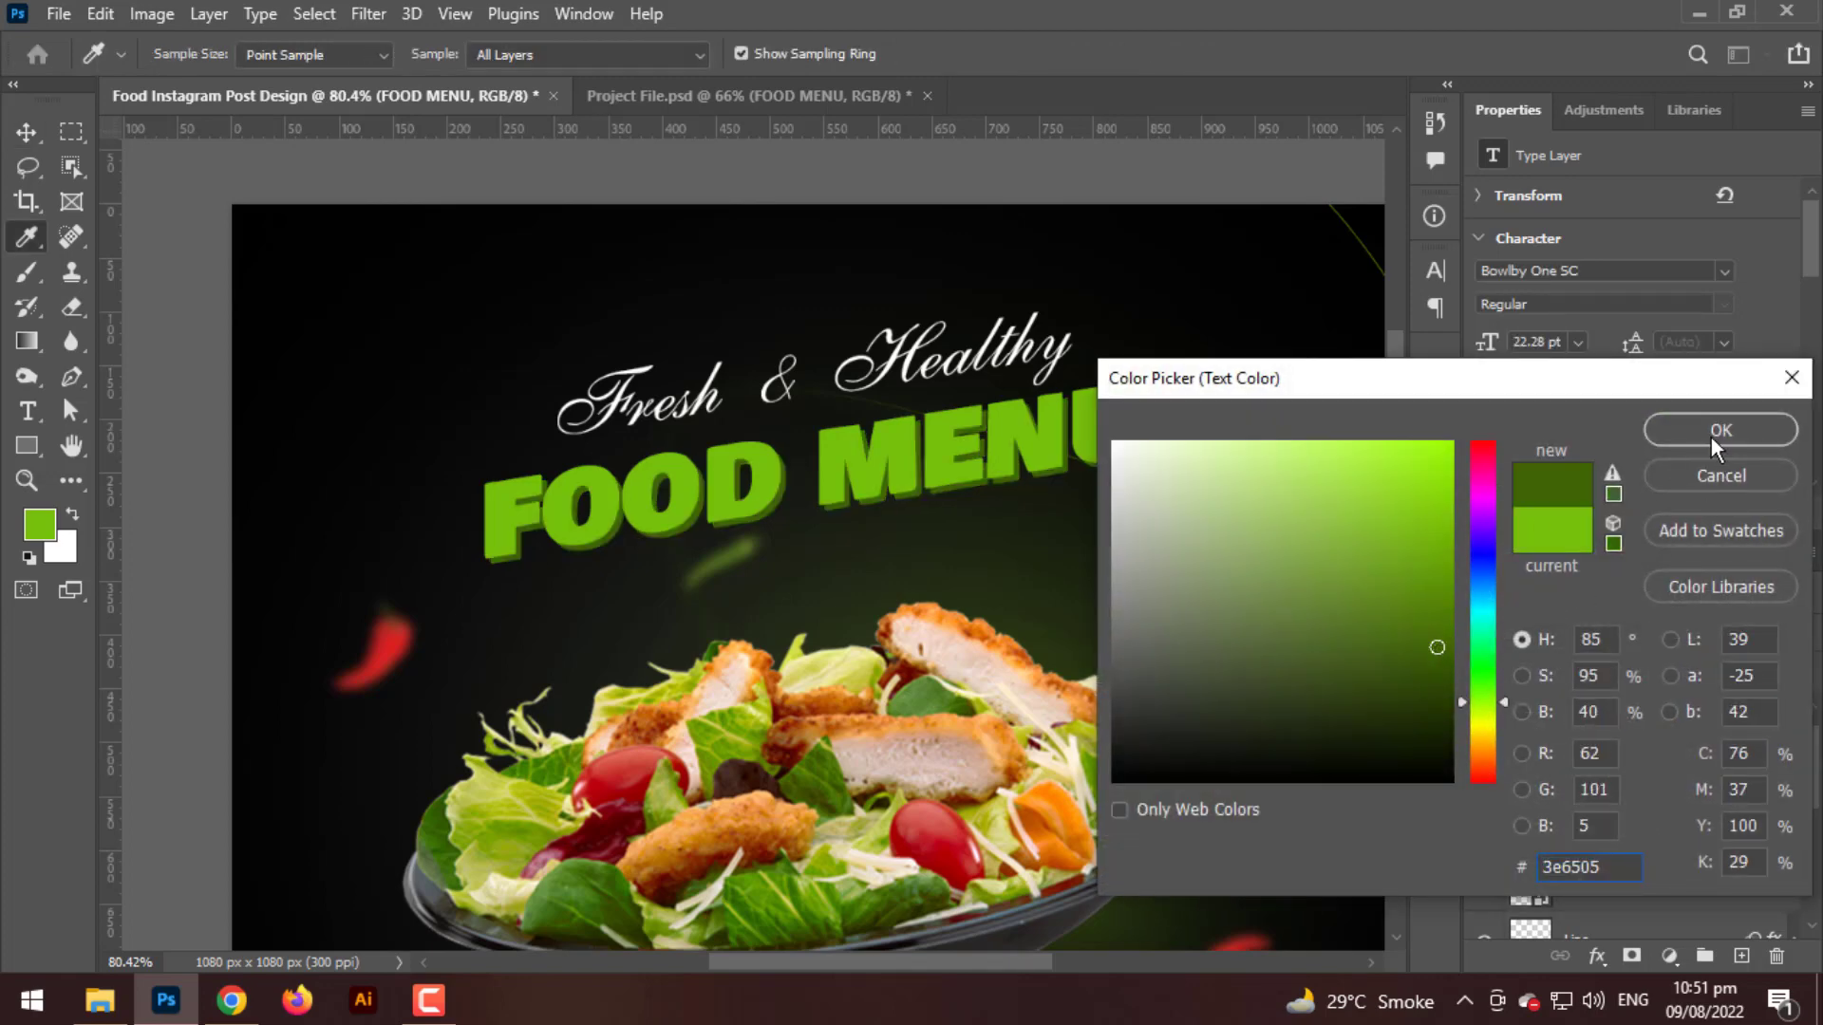
left_click(1718, 432)
scroll(1187, 423, "up", 3)
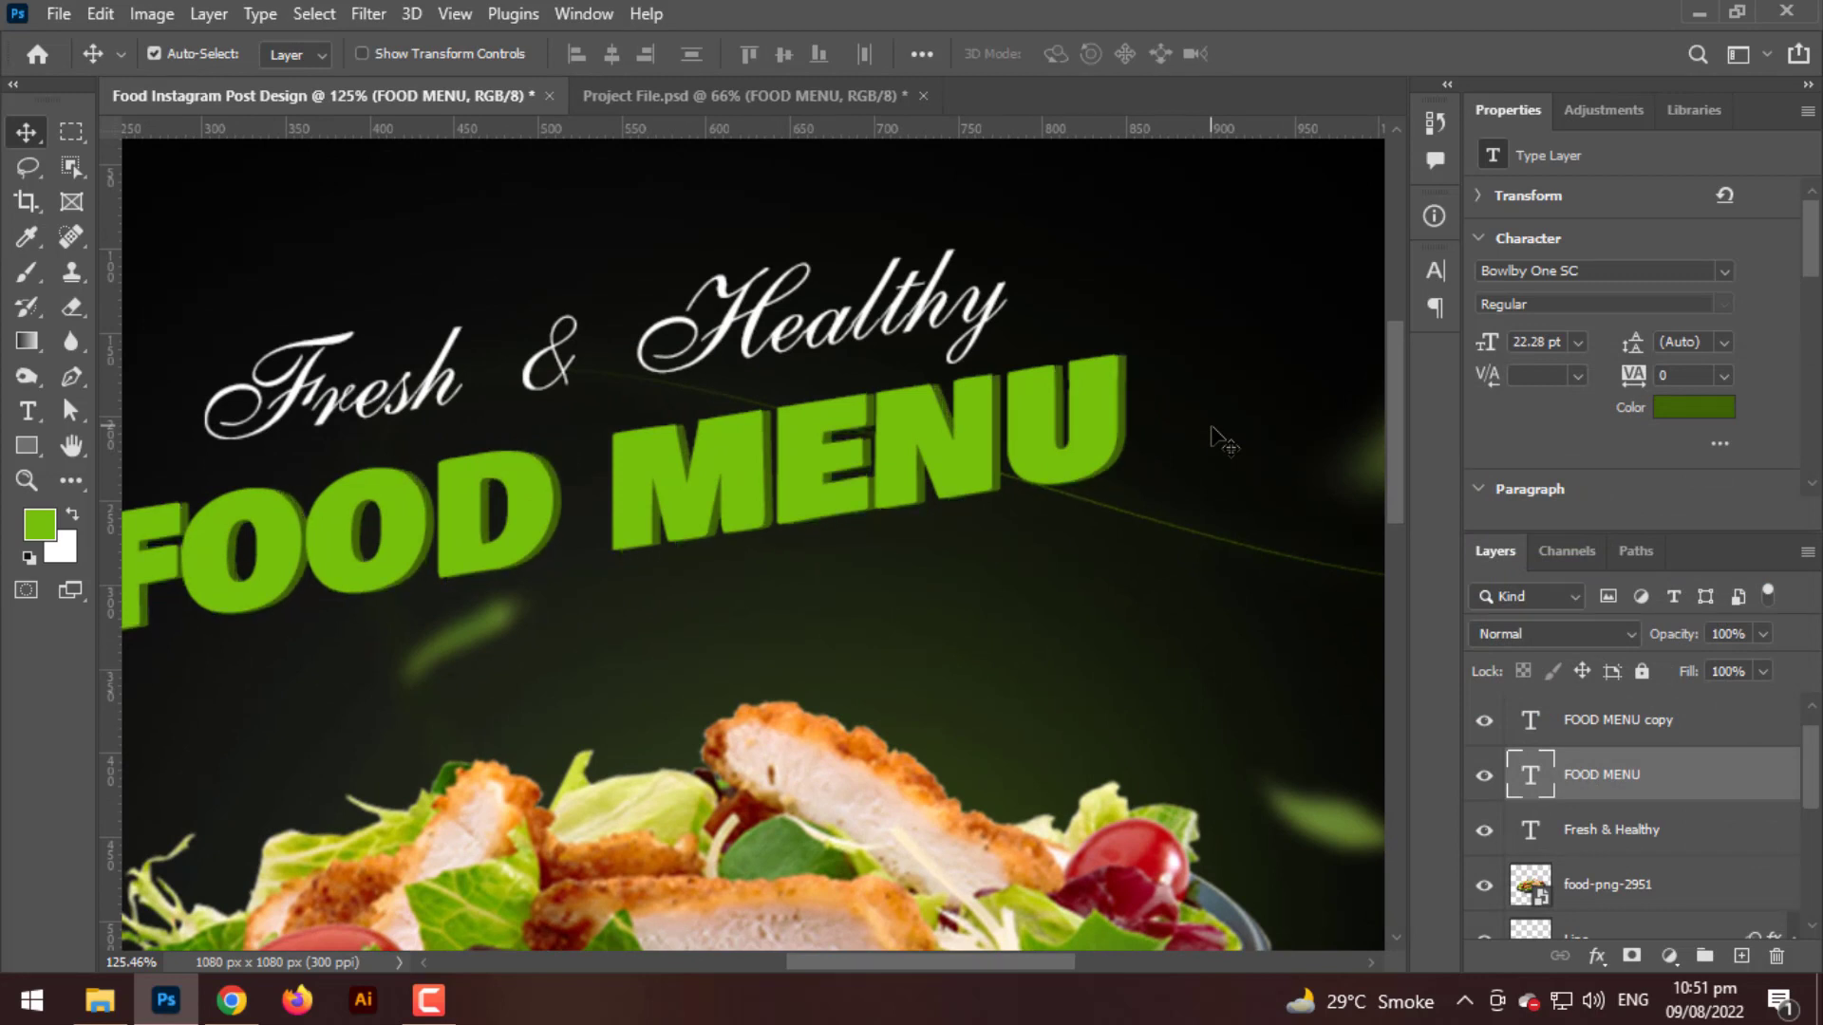
- Duplicate the bright FOOD MENU layer again and recolour the copy beneath it with the dark green sampled from the shadow text
key("ctrl")
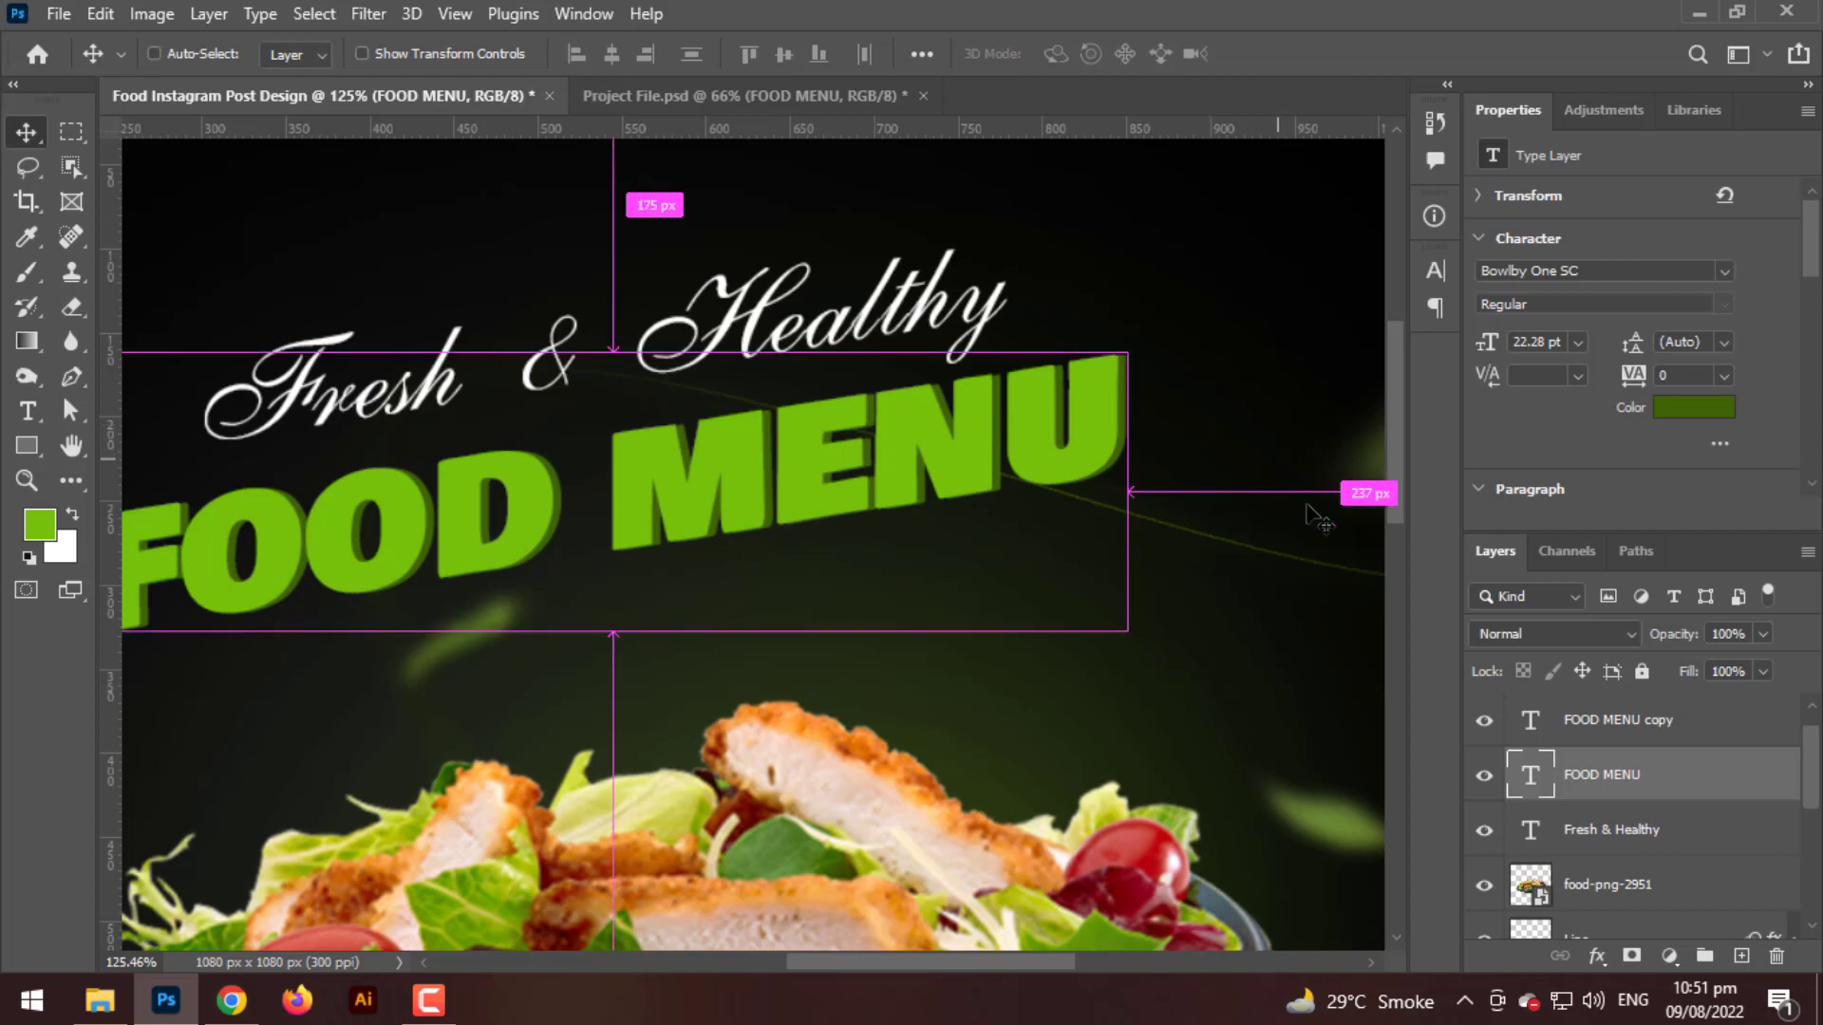
left_click(1621, 738)
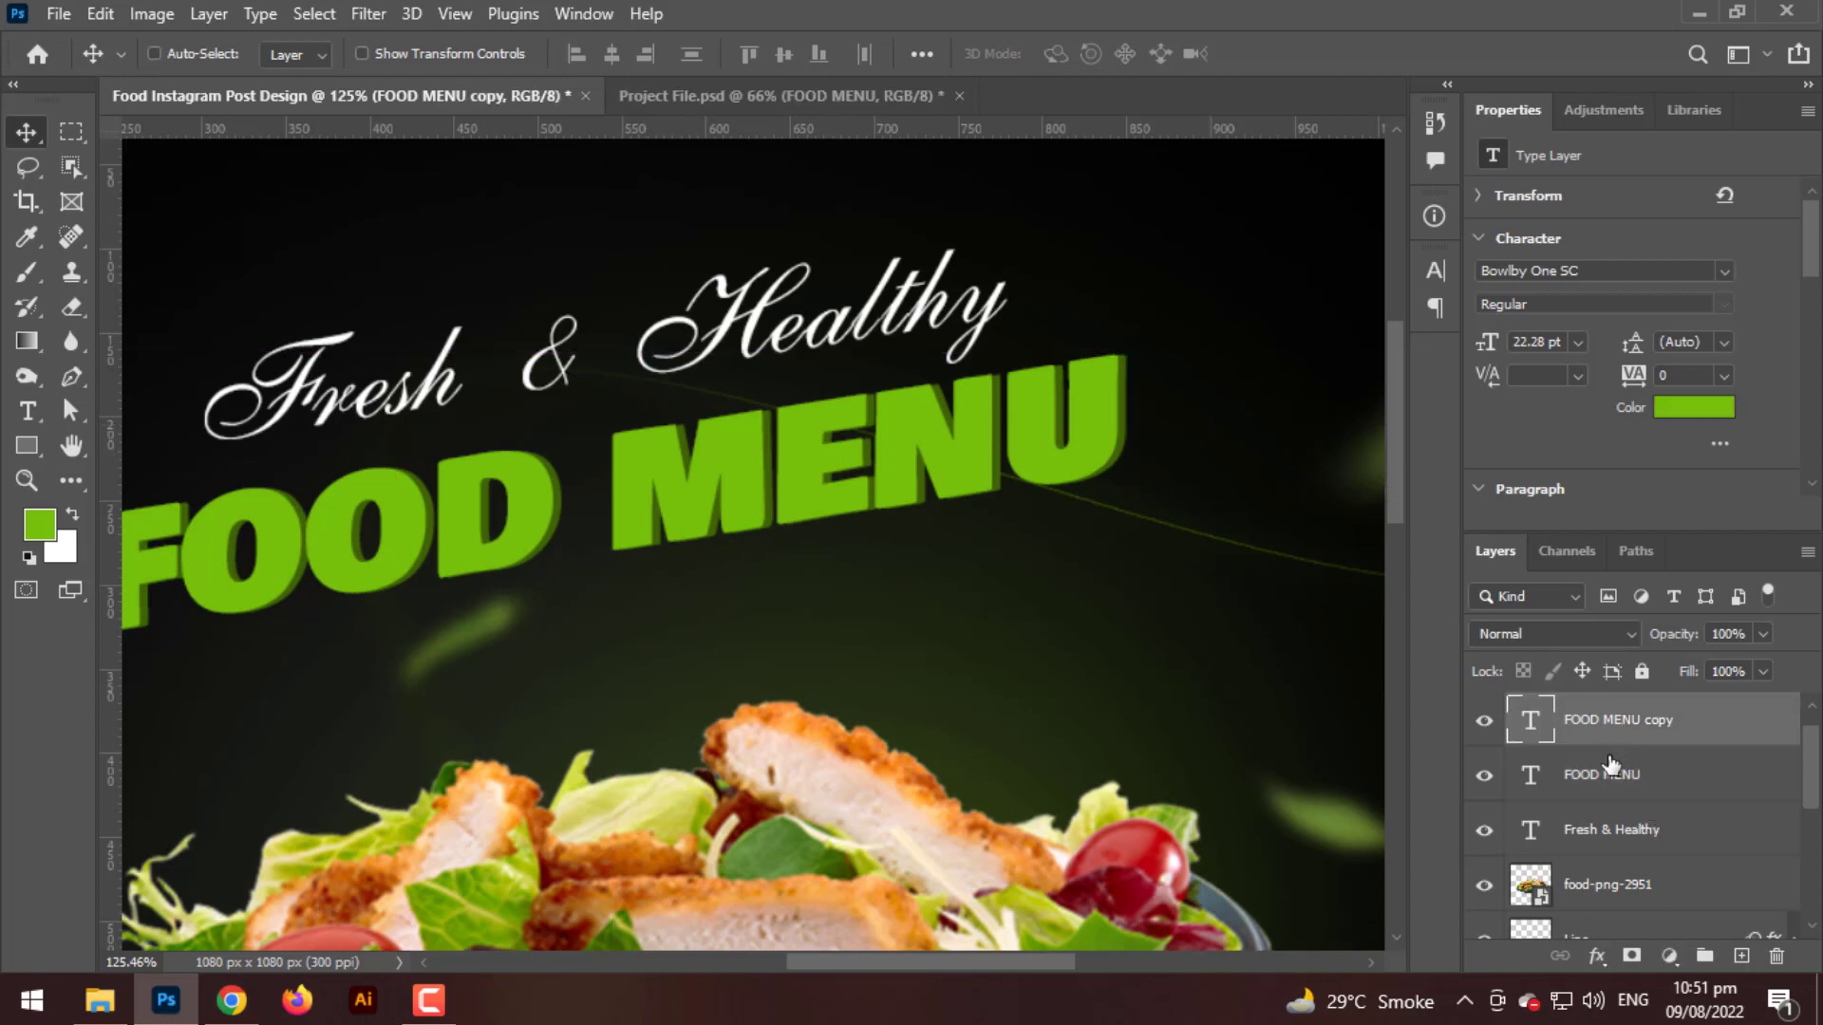
key("ctrl+j")
left_click(1613, 776)
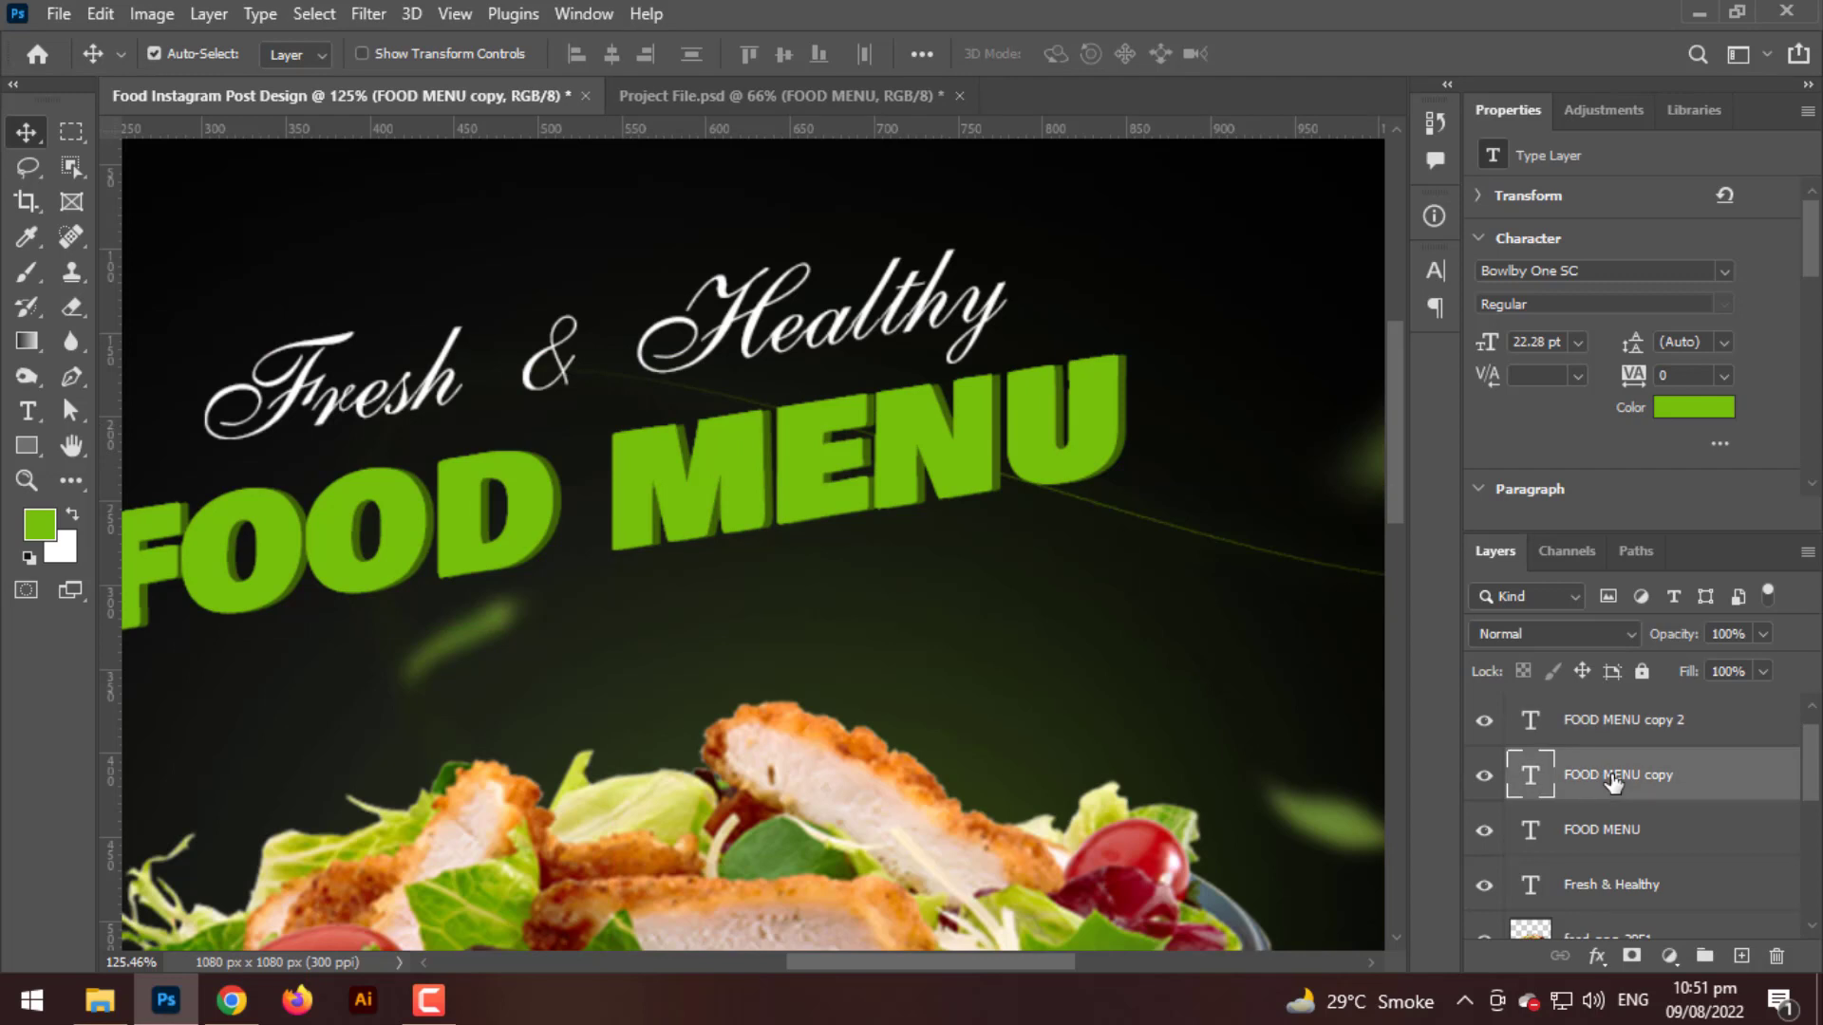
key("ctrl+z")
left_click(1678, 410)
left_click_drag(1177, 378, 1162, 570)
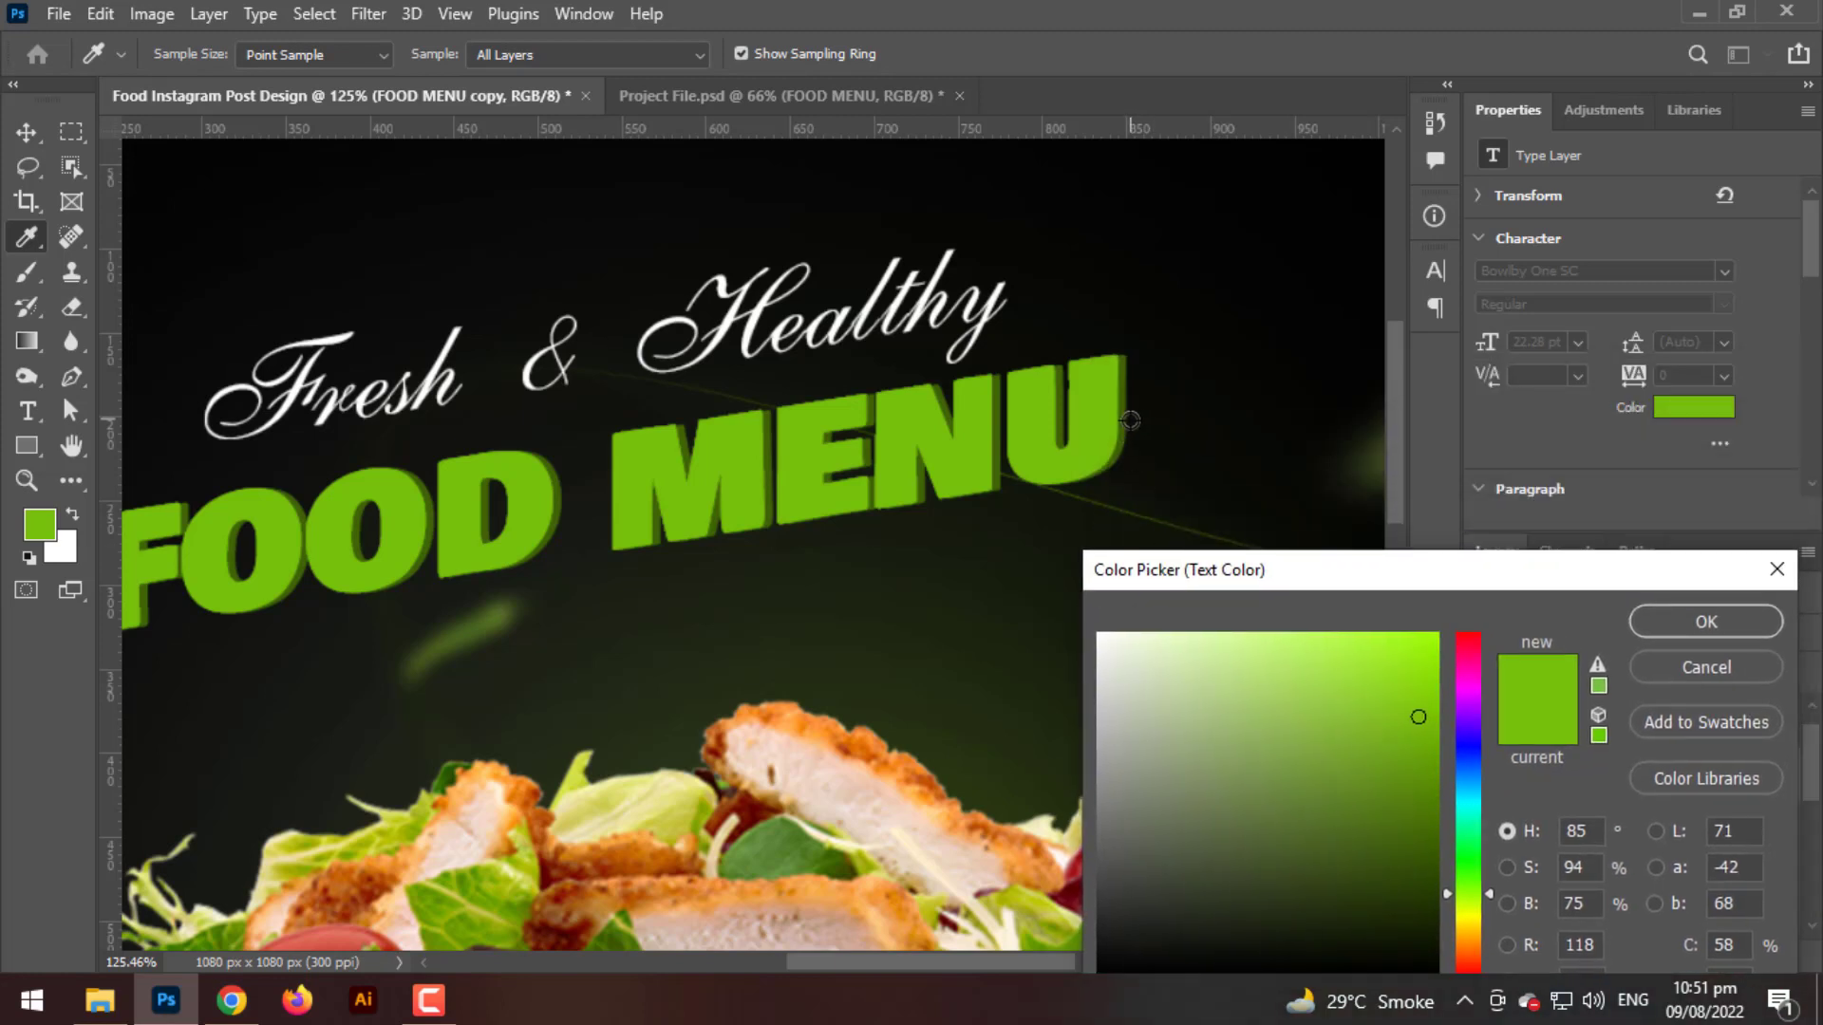
left_click(1121, 424)
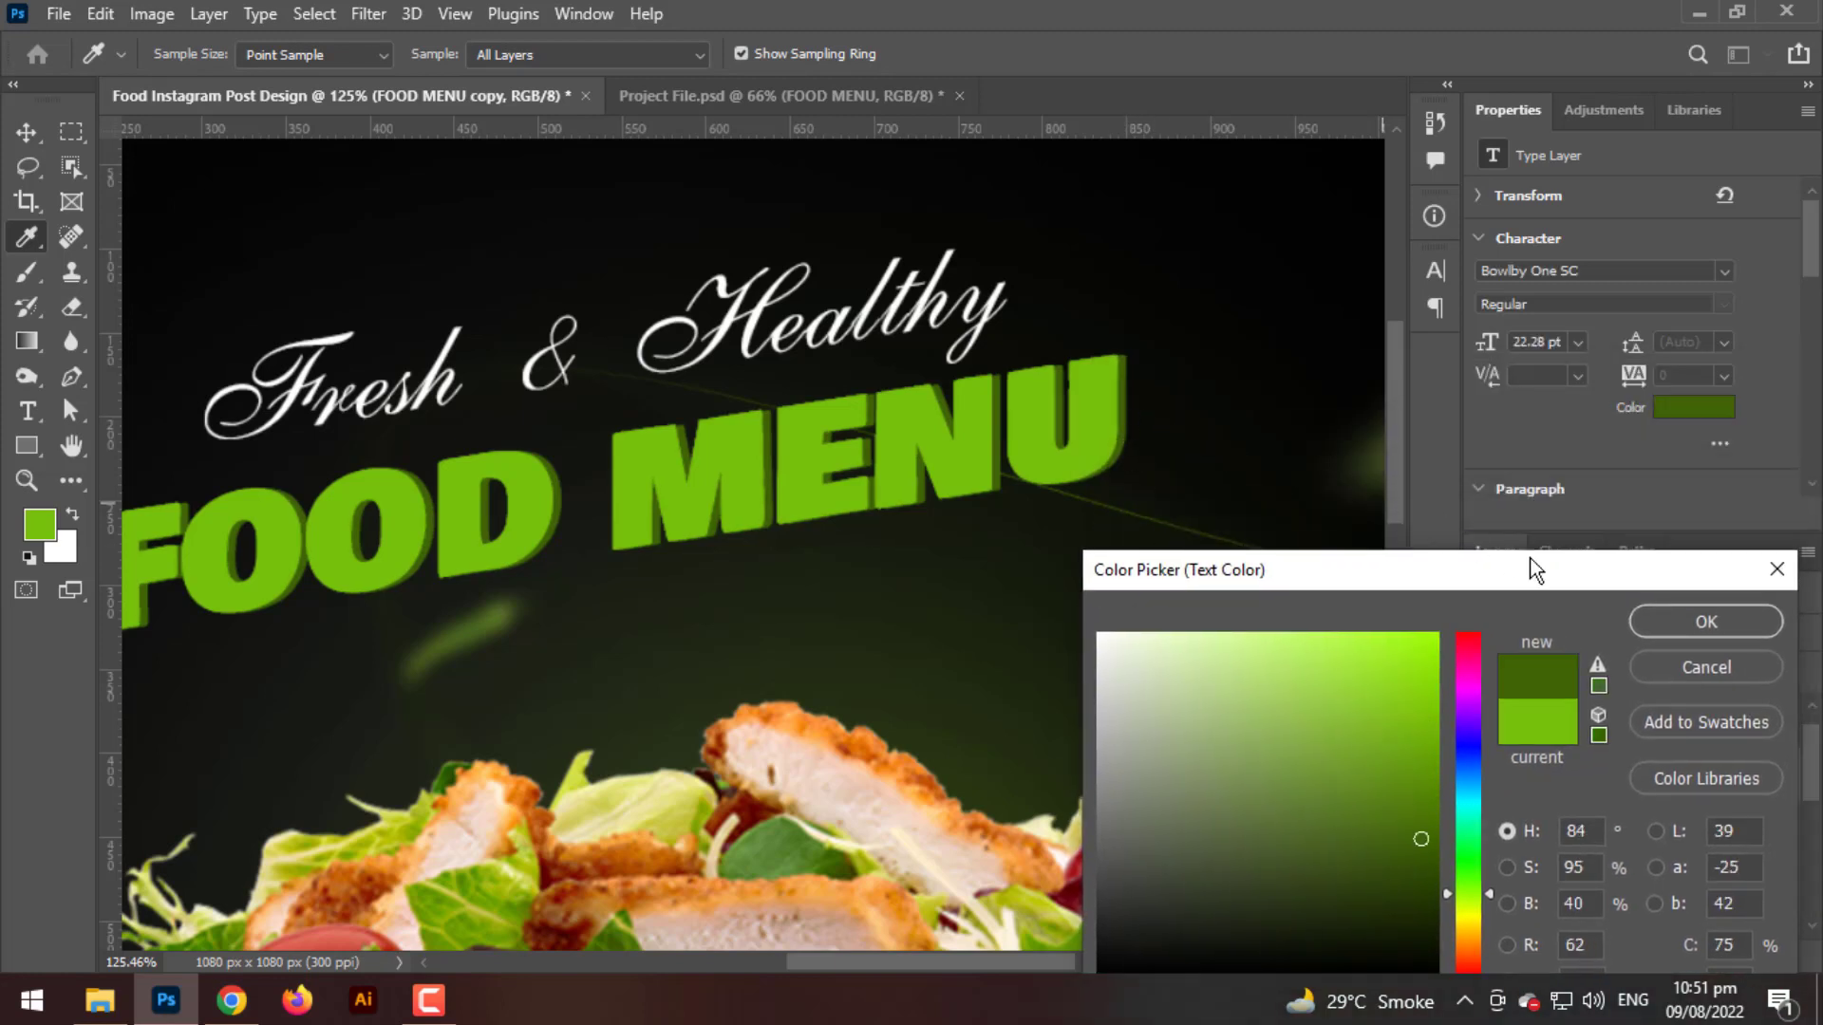
left_click(1663, 628)
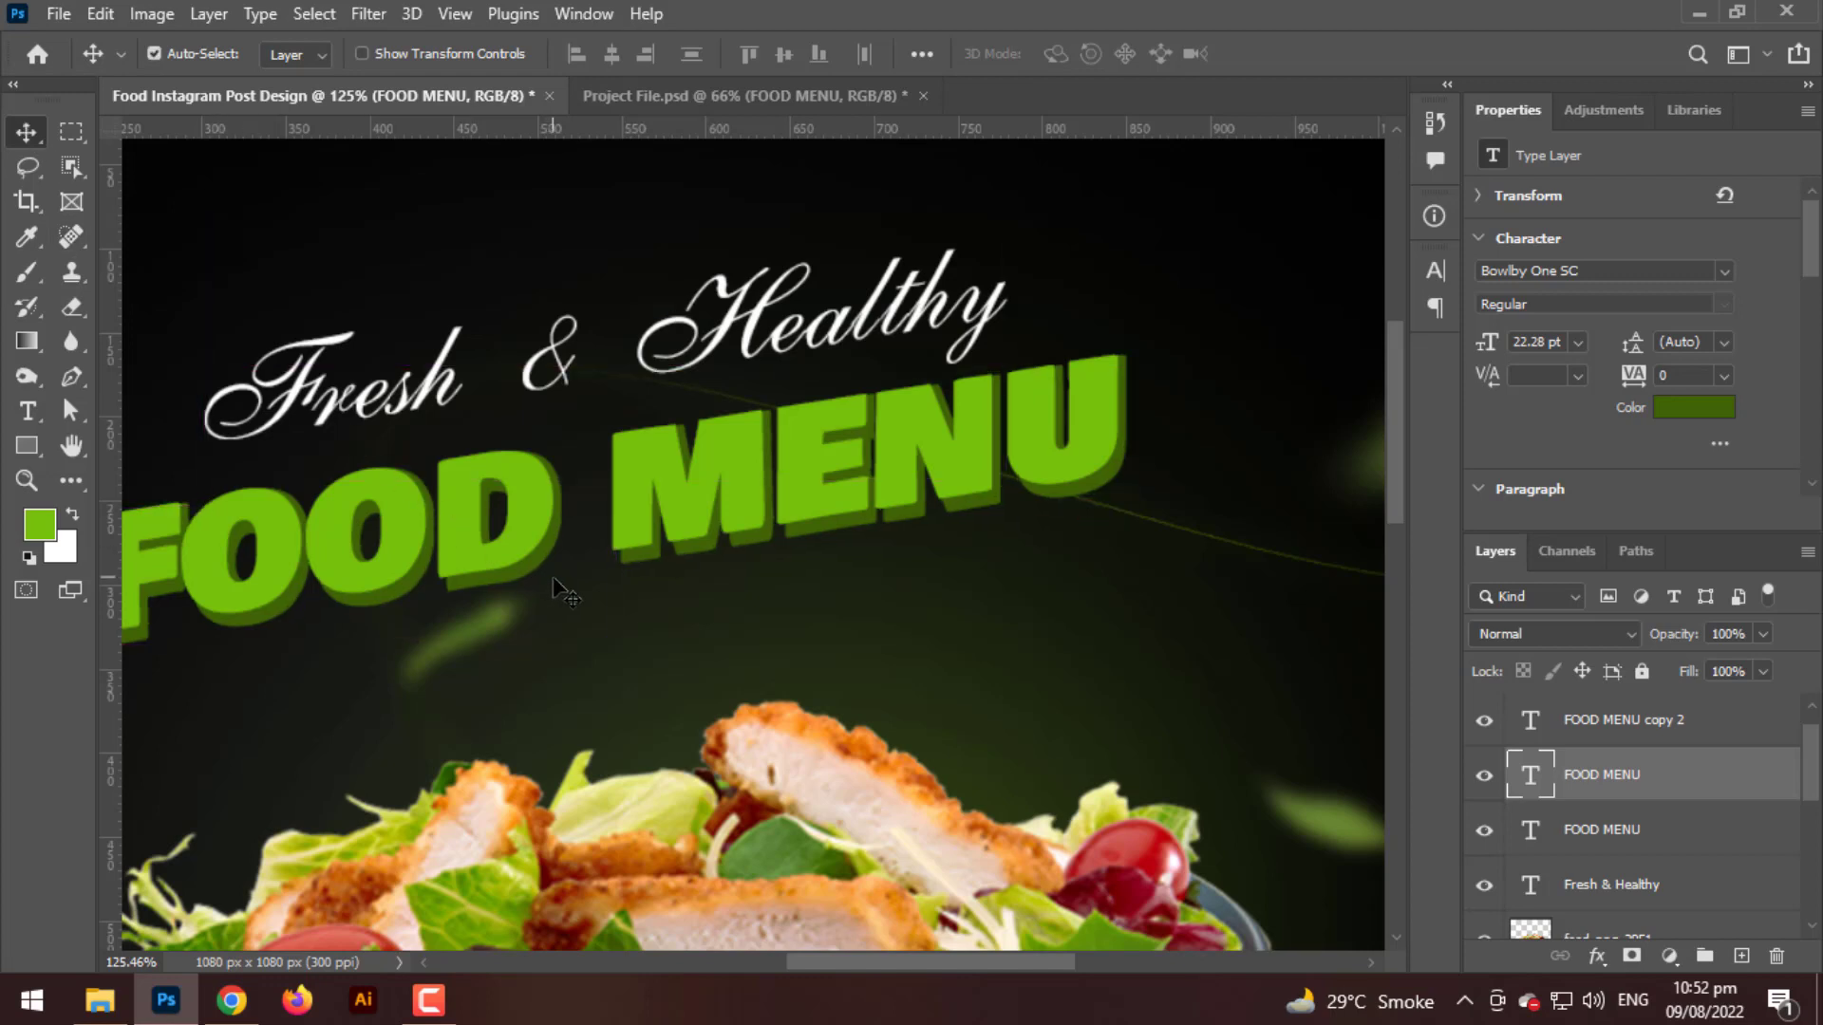
- Deselect all layers and examine how the FOOD MENU headline with its dark shadow looks in the whole post
left_click(70, 134)
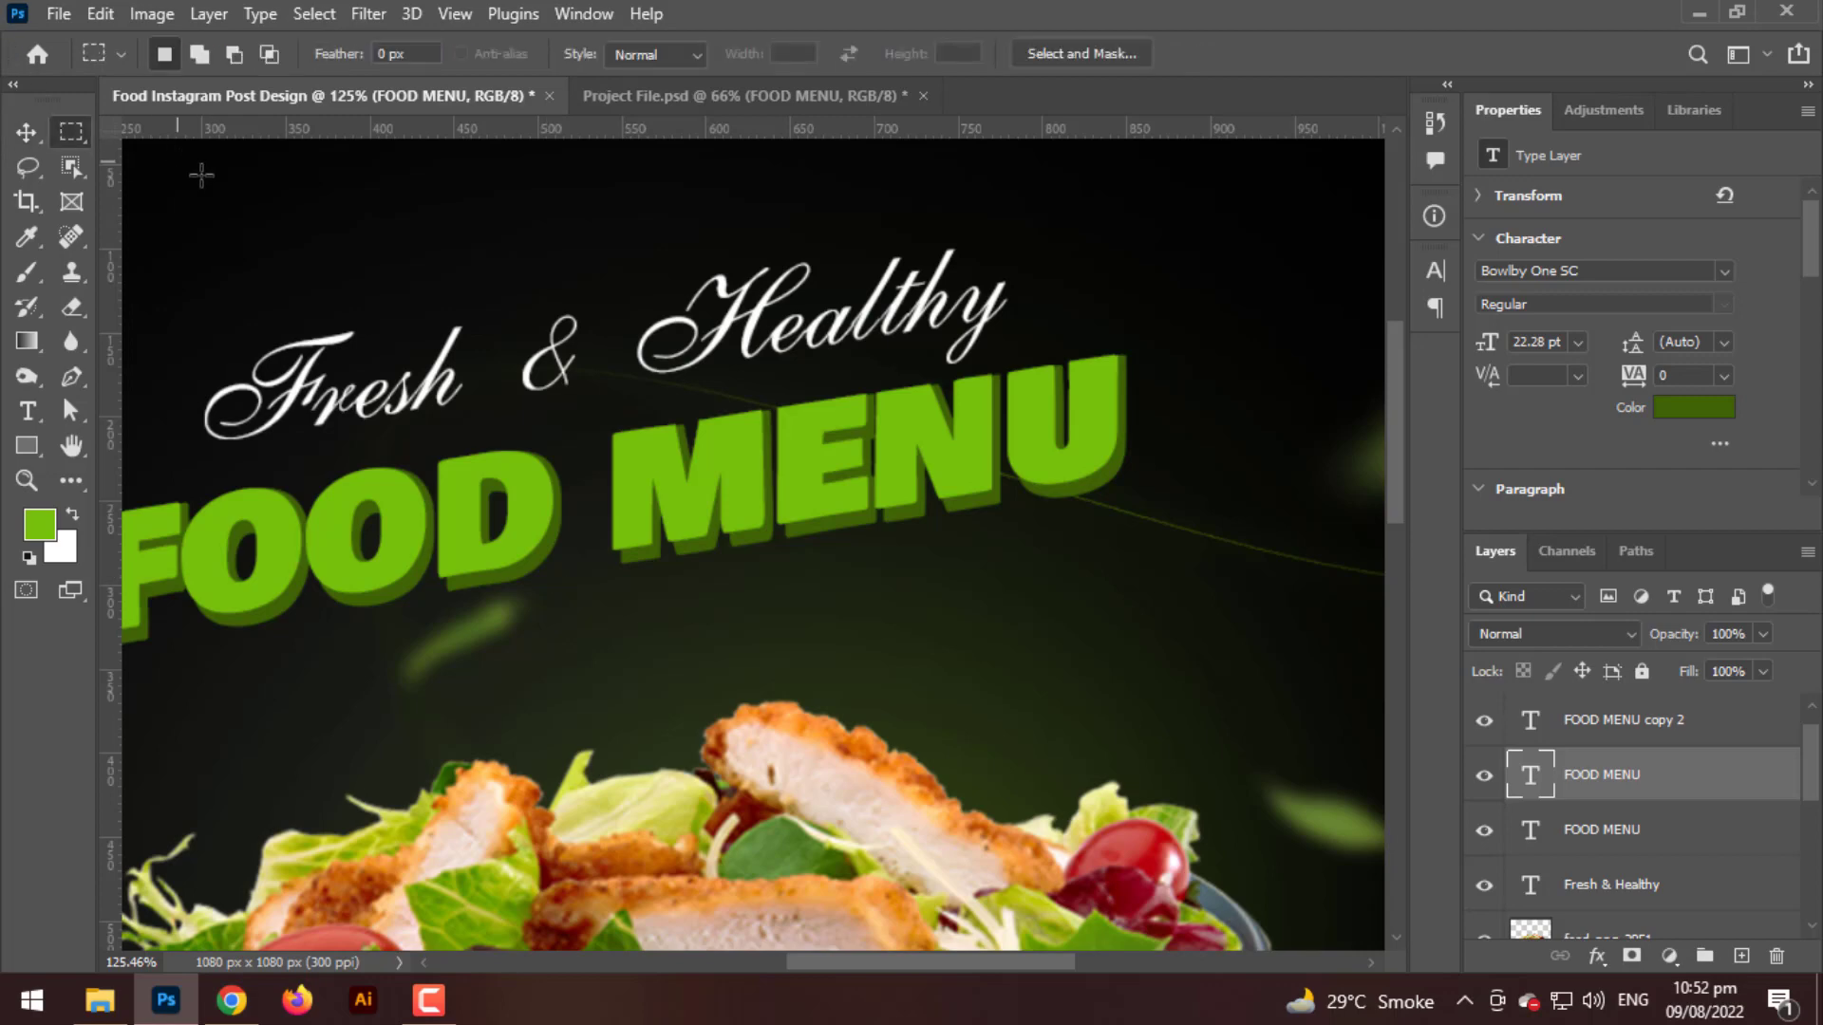
left_click(28, 134)
left_click(299, 224)
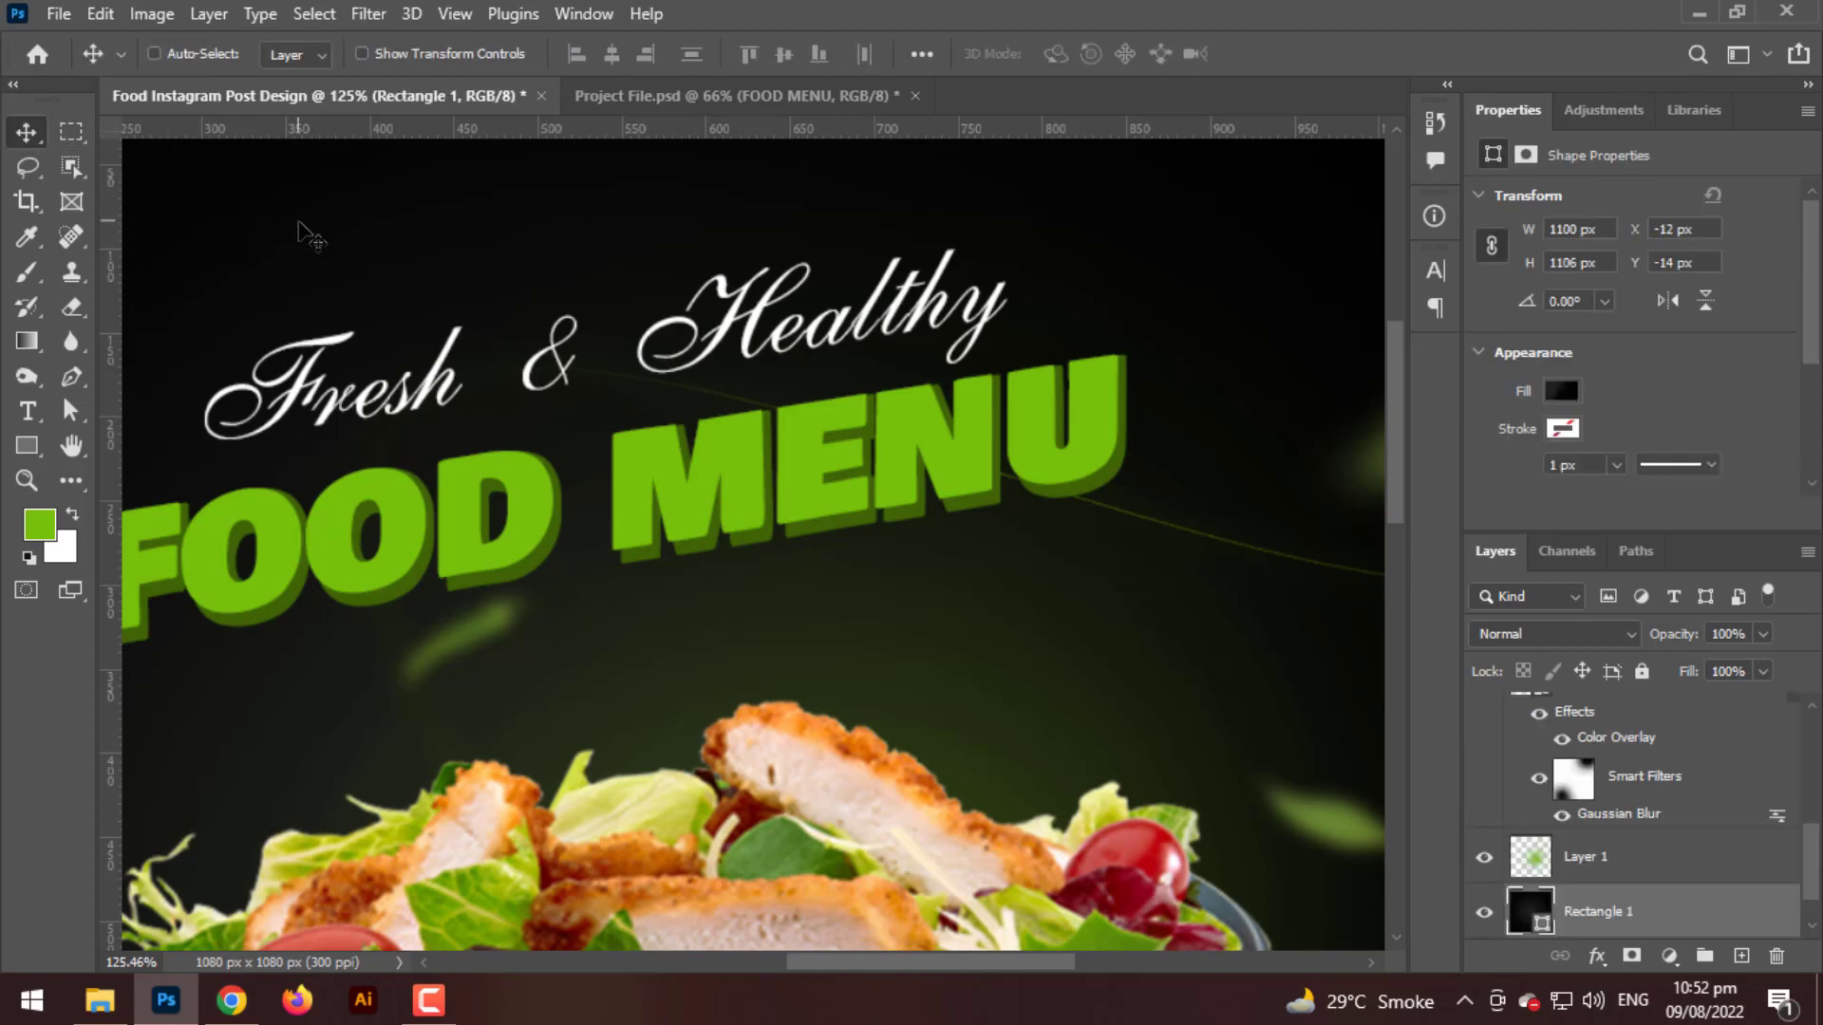
scroll(351, 276, "down", 5)
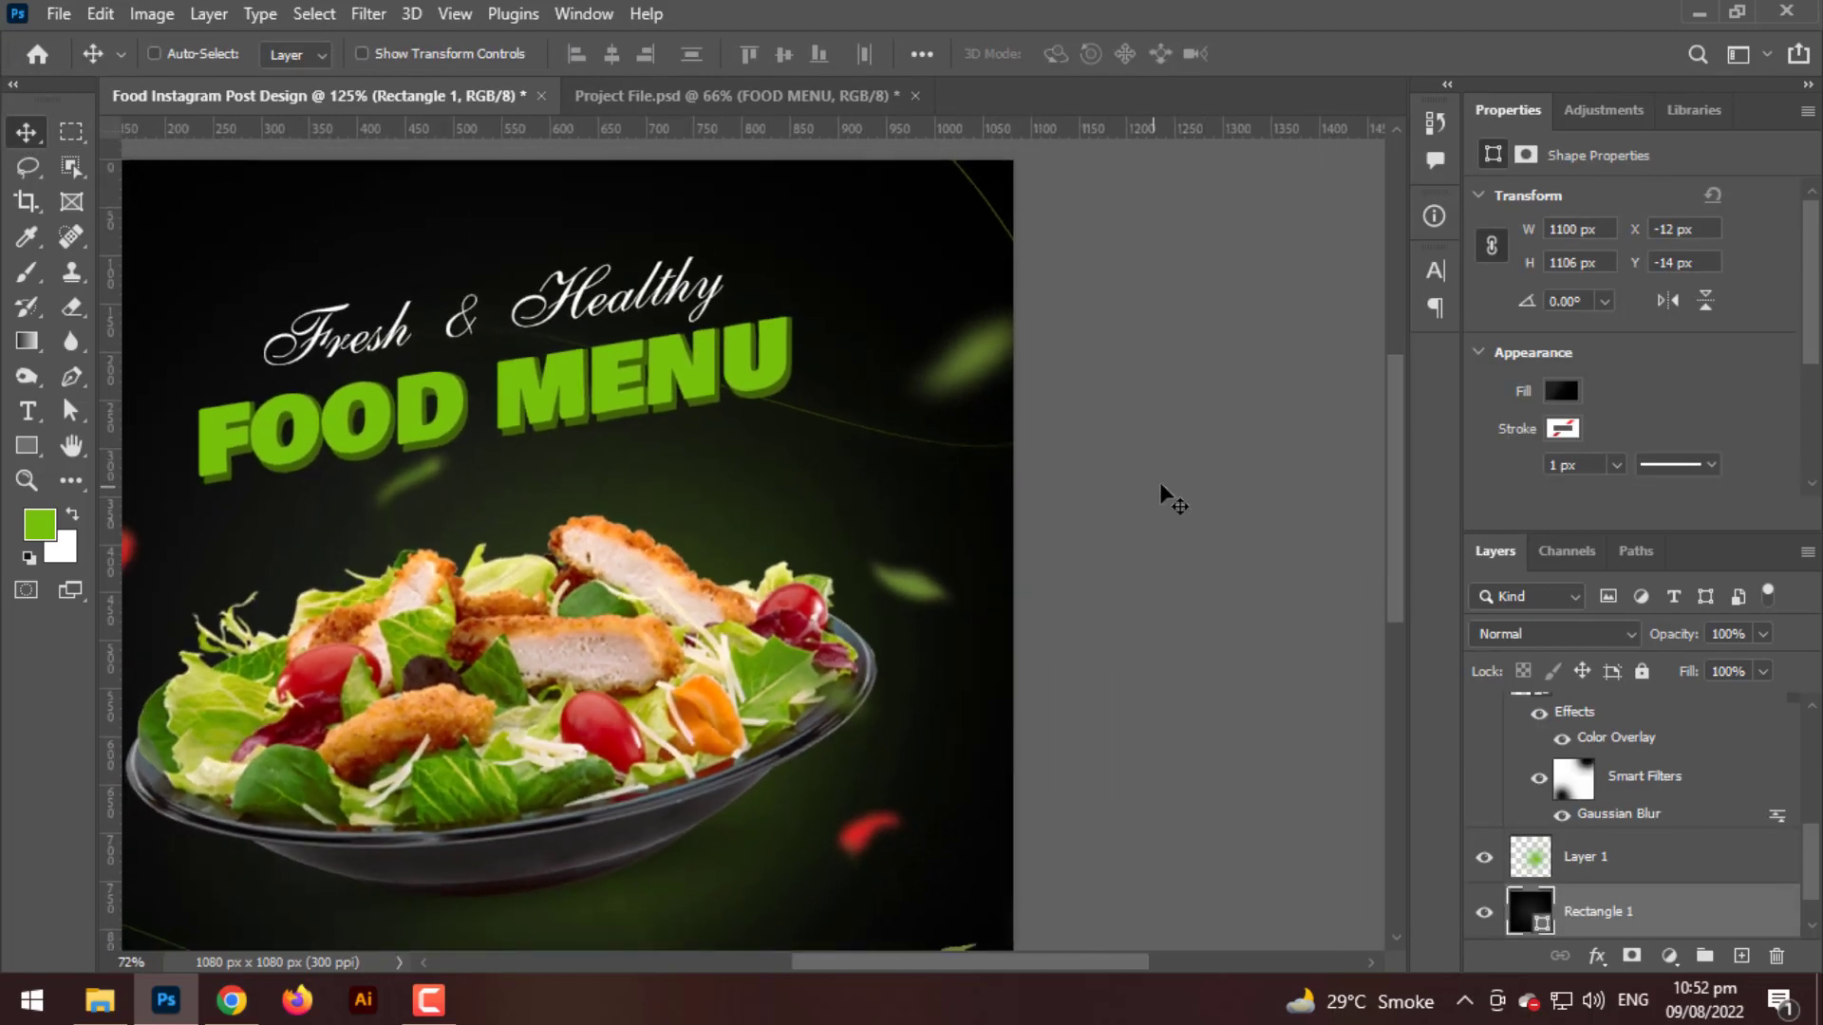
left_click(1159, 483, "ctrl")
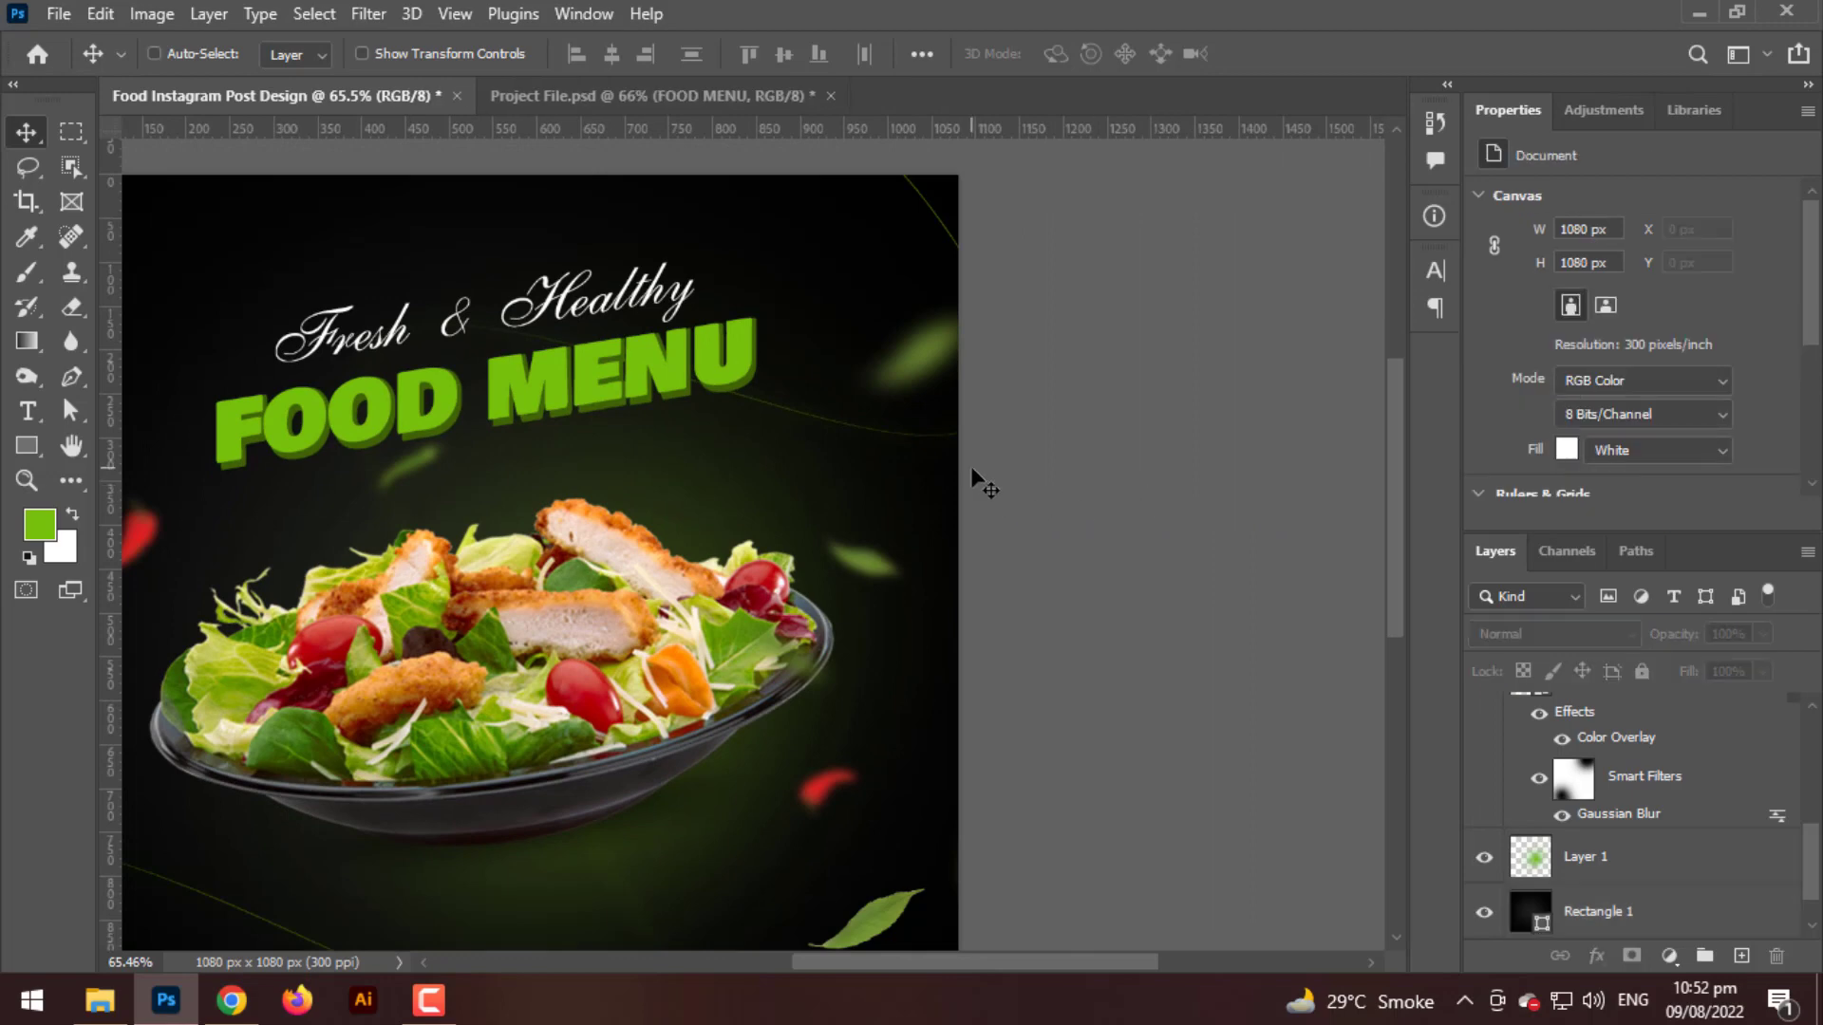
scroll(800, 475, "up", 3)
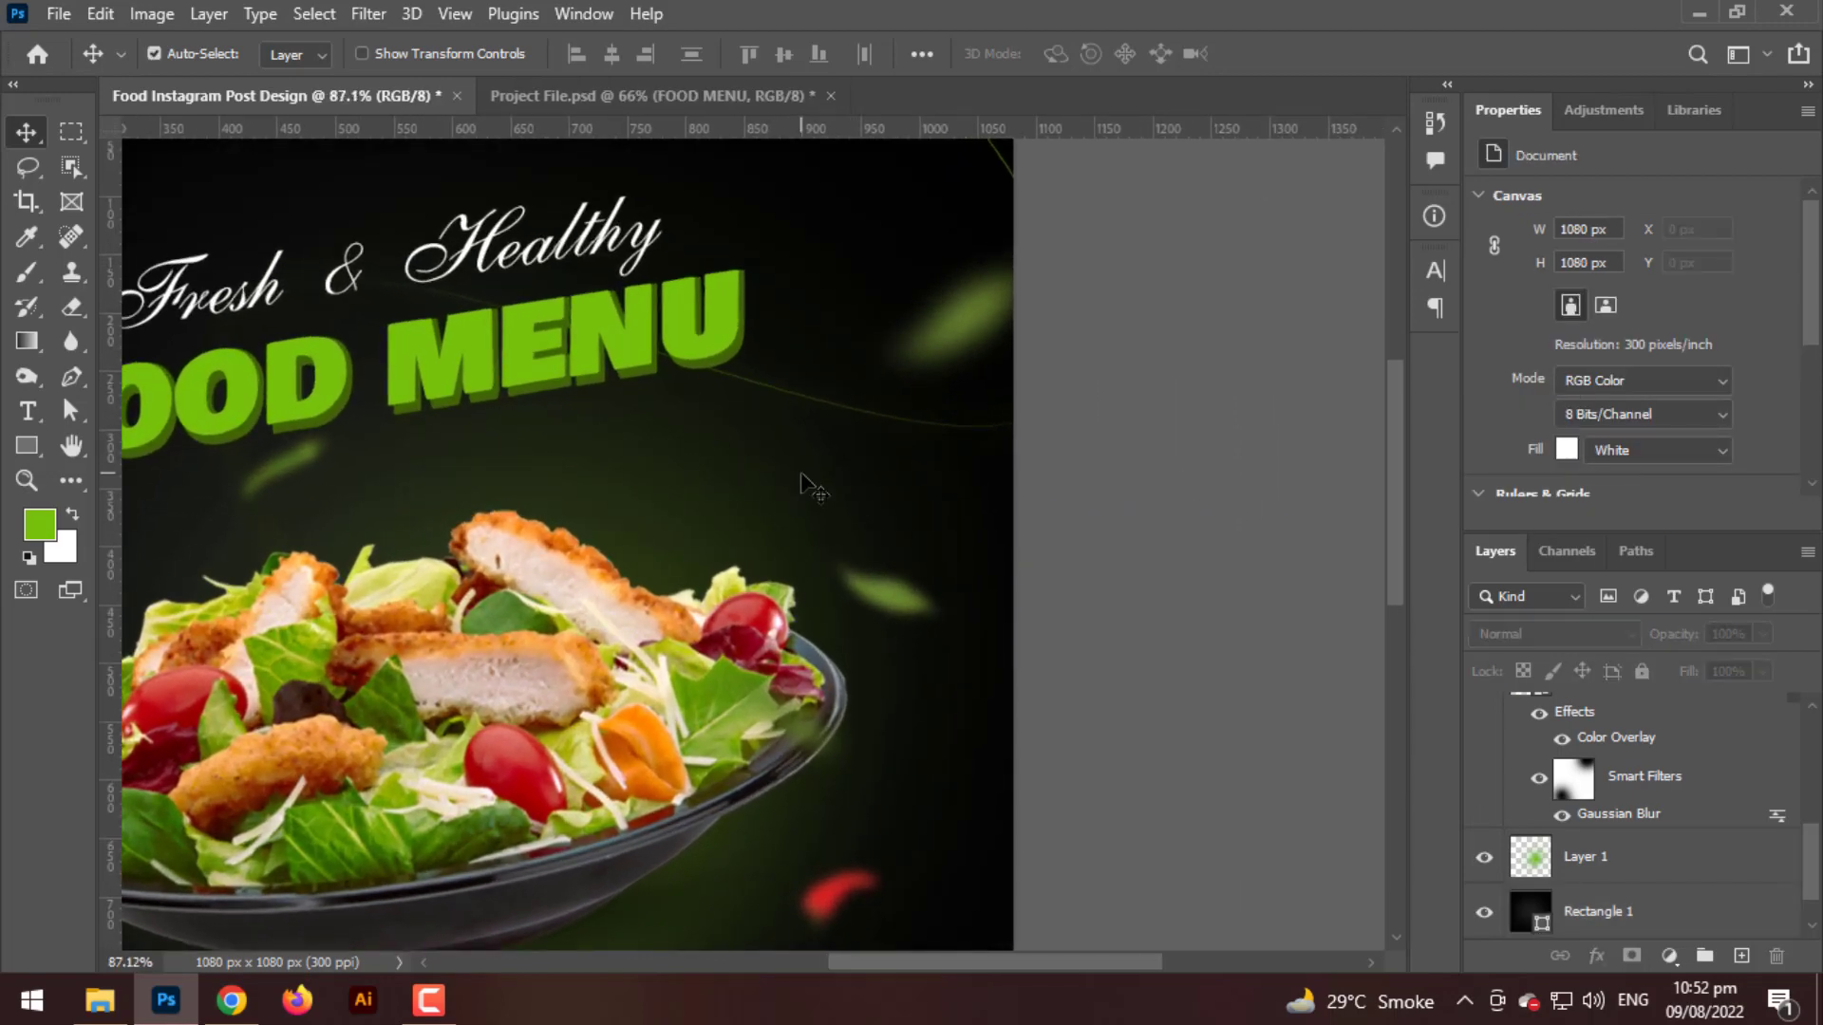
scroll(800, 472, "left", 3)
scroll(800, 473, "up", 6)
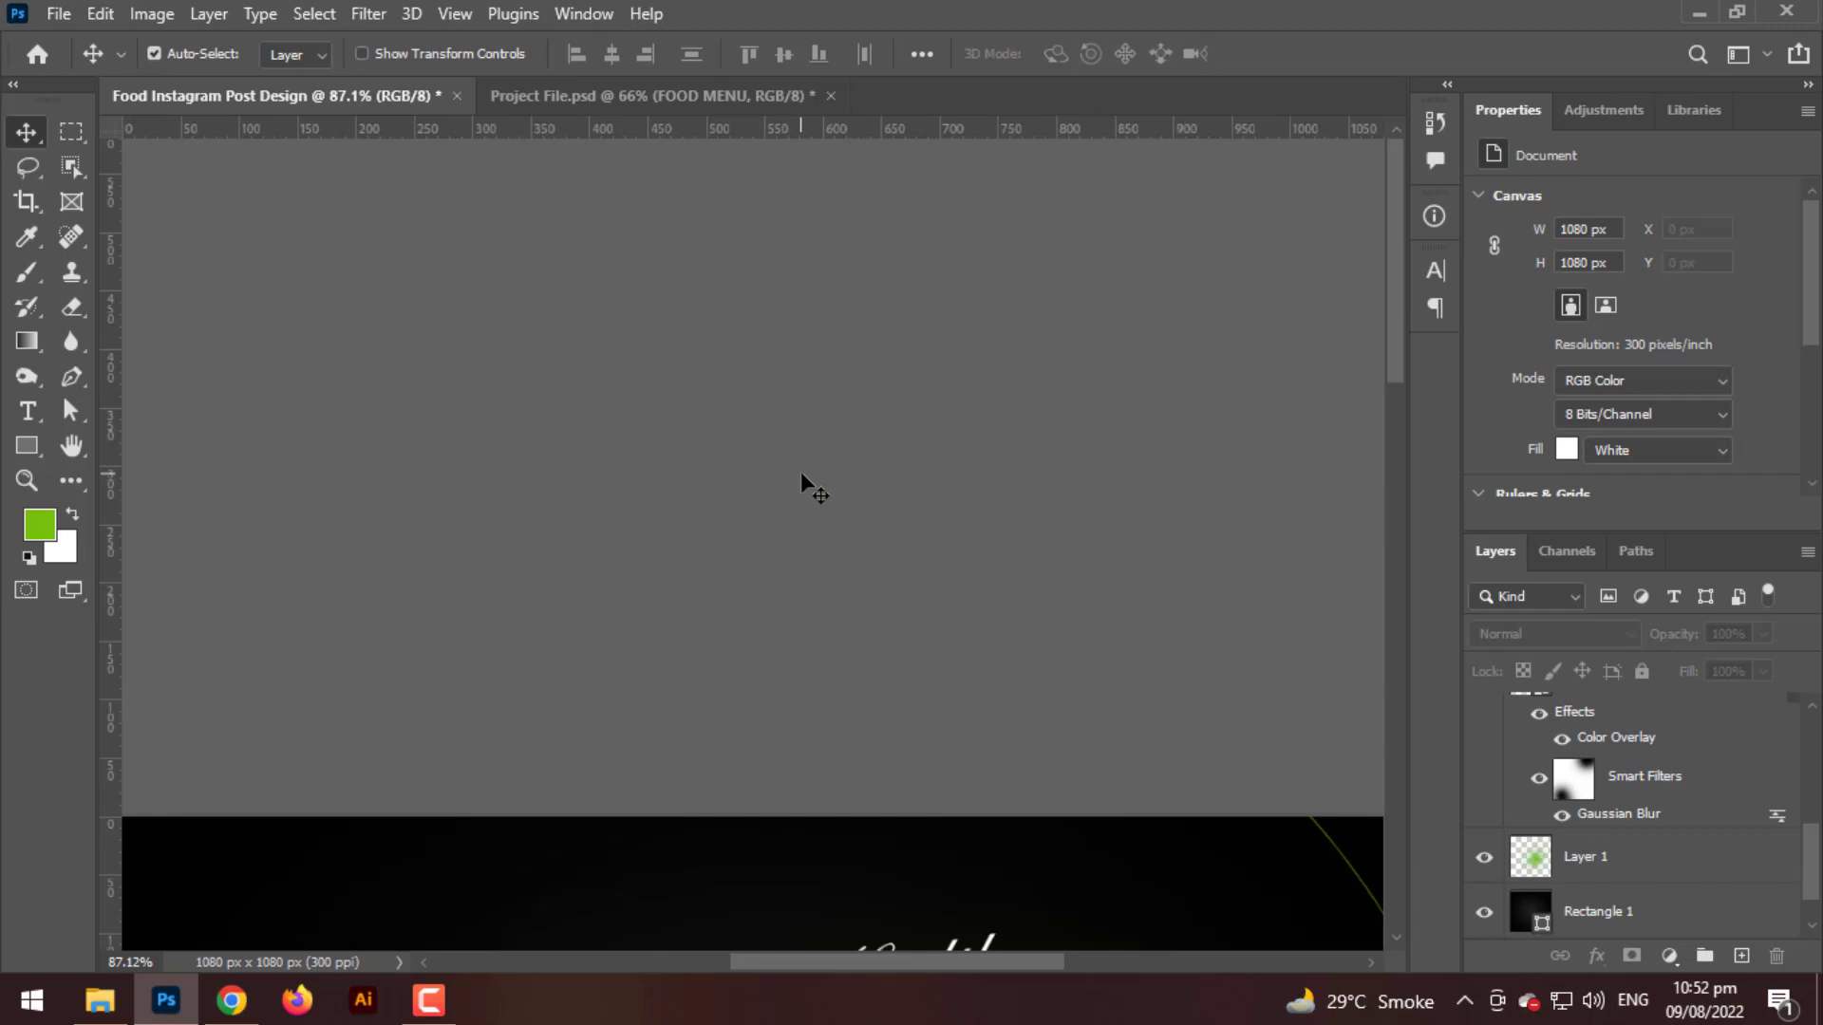
scroll(801, 474, "down", 3)
scroll(768, 328, "up", 1)
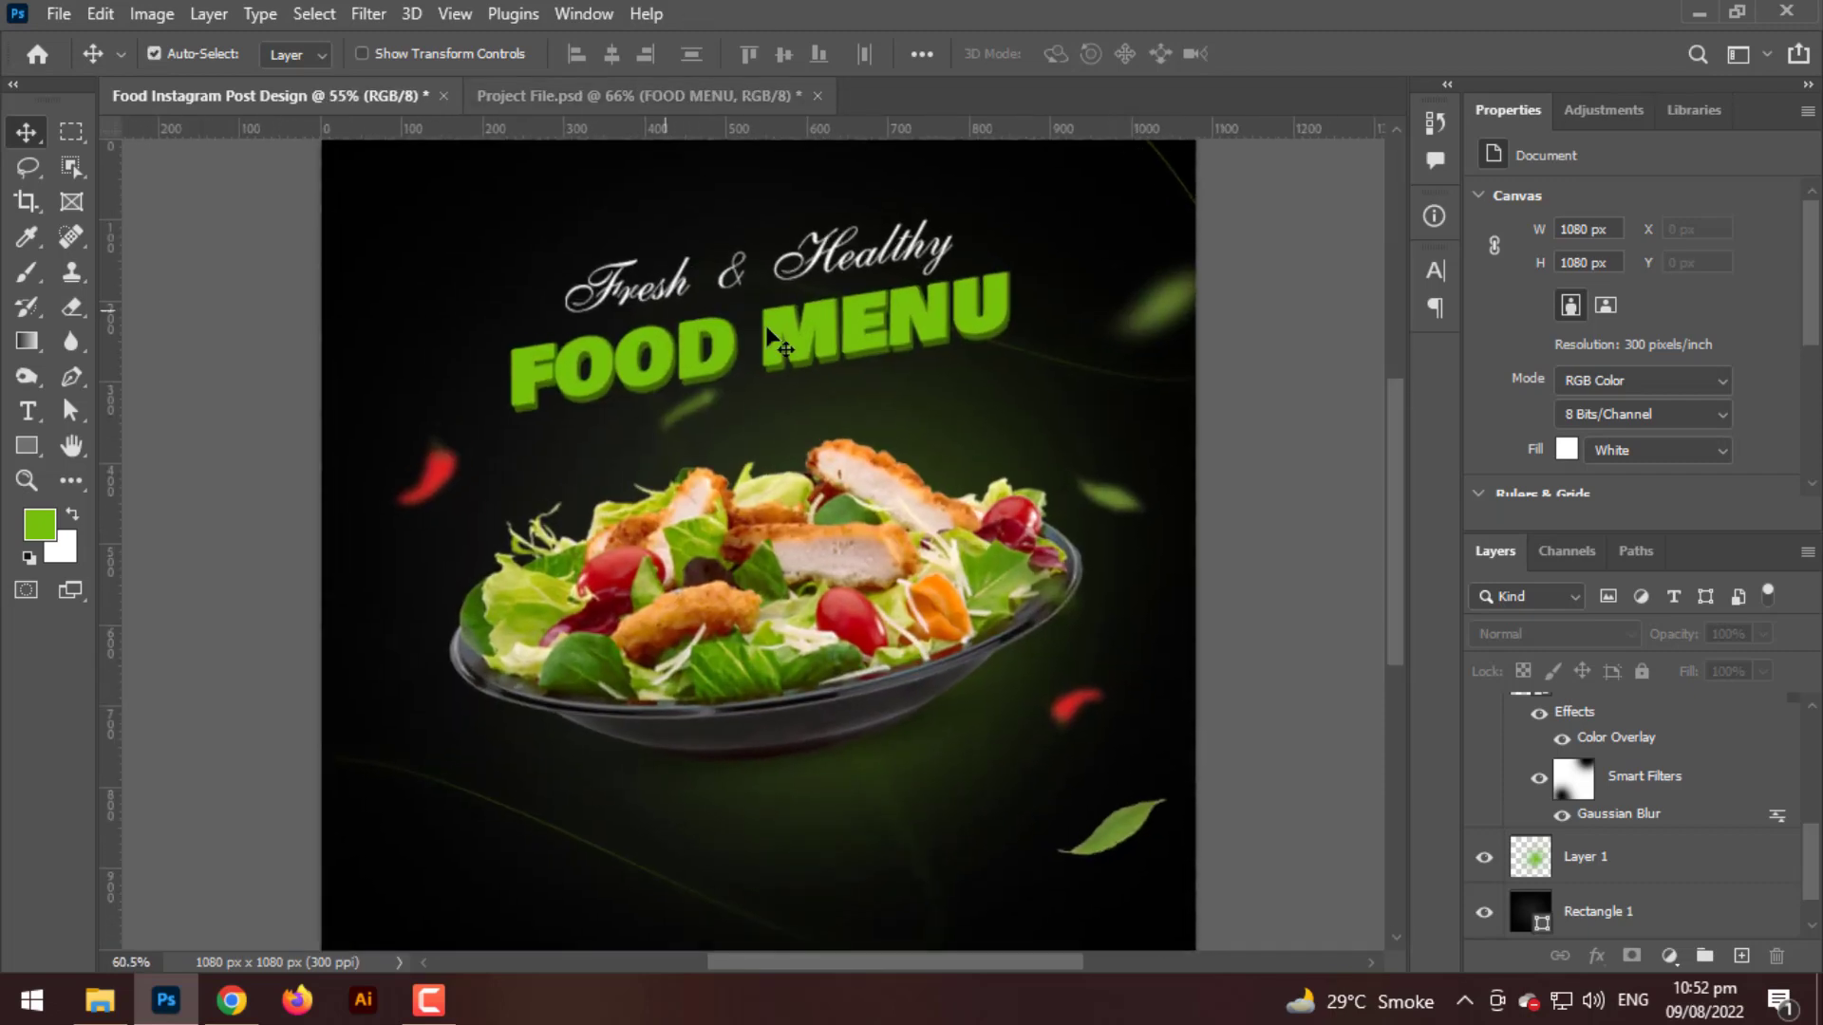
scroll(767, 328, "up", 1)
- Scale the three FOOD MENU layers and Fresh & Healthy together to about 110.37% and recentre them above the salad
scroll(1651, 770, "up", 5)
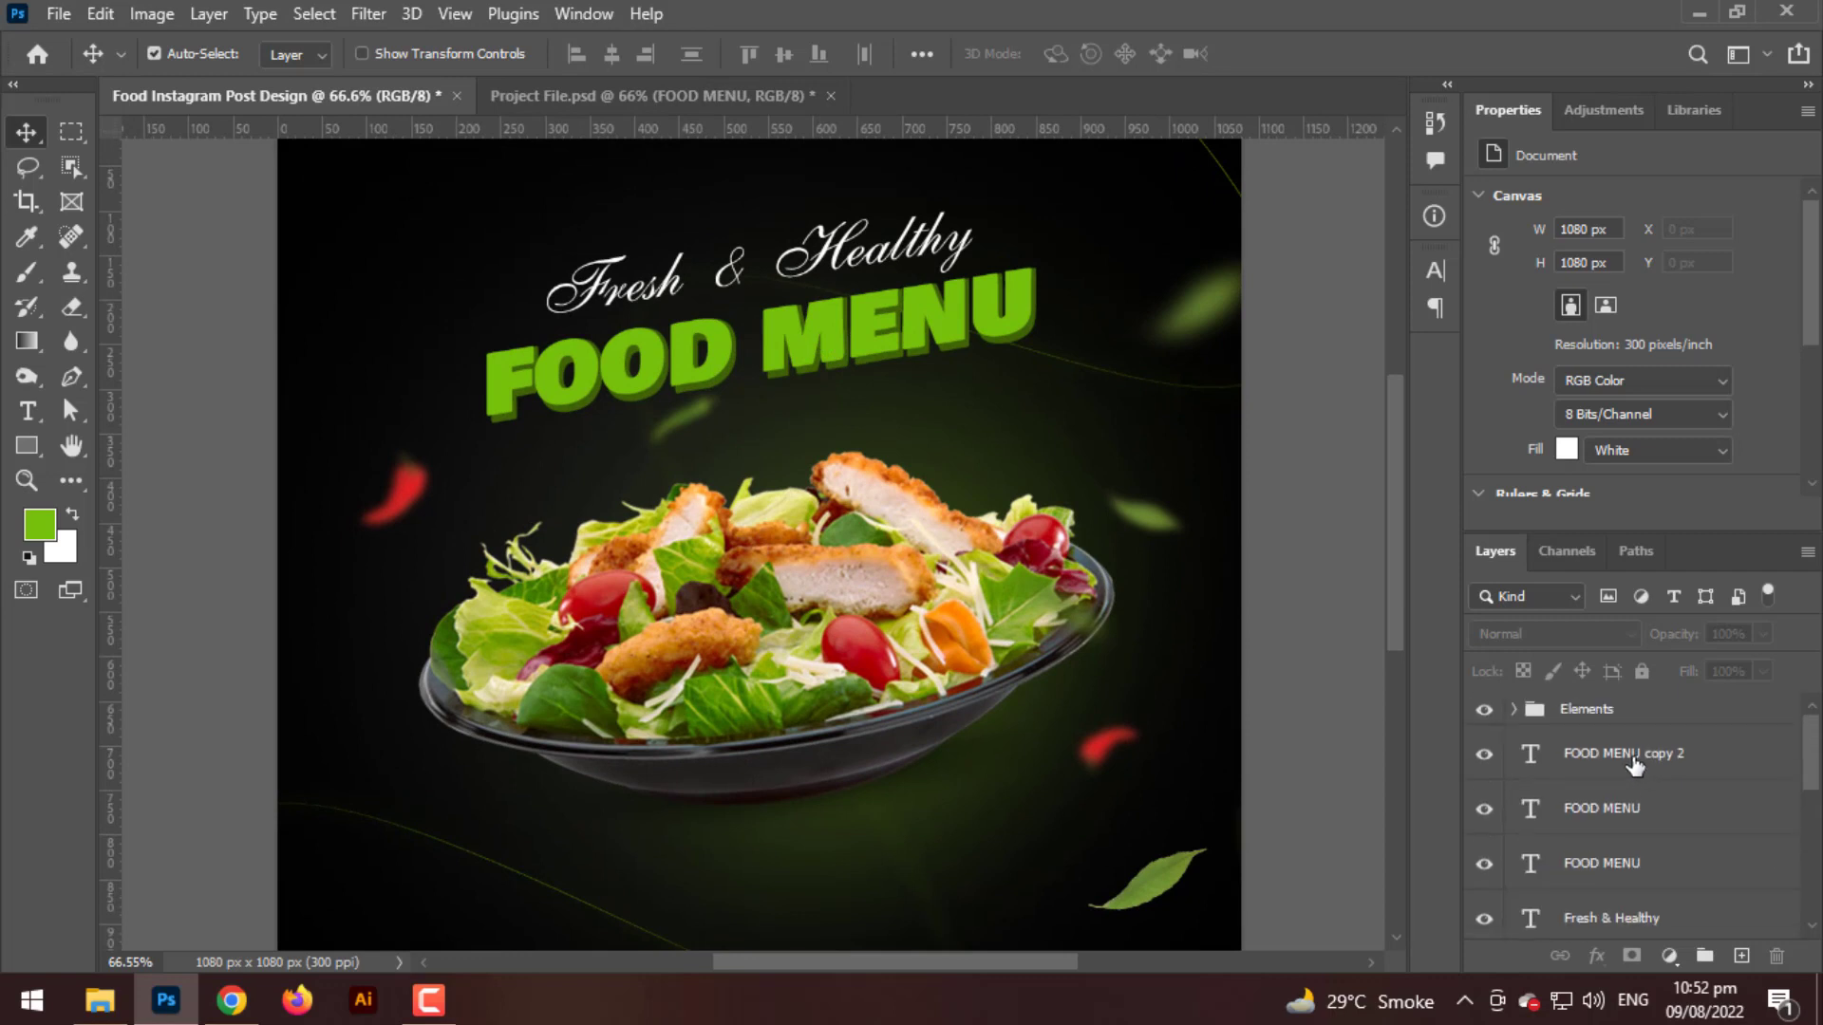
left_click(1634, 764)
left_click(1639, 887)
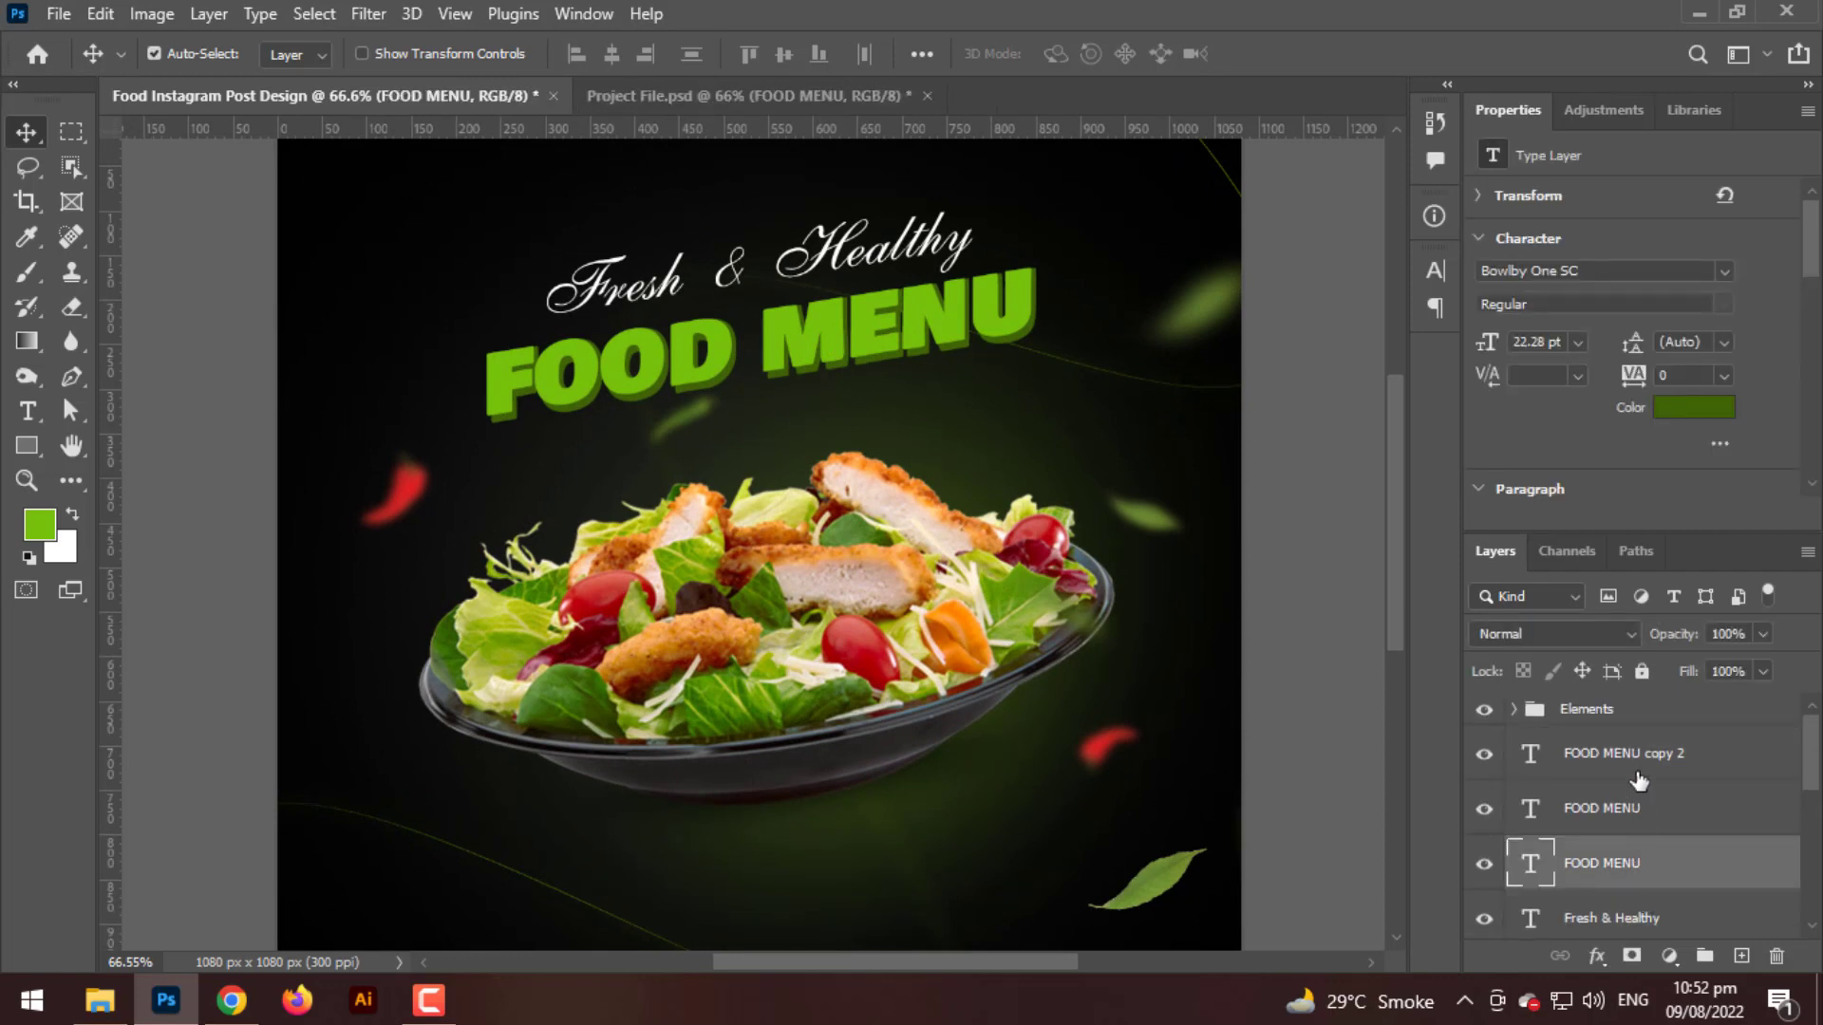
left_click(1633, 918, "shift")
key("ctrl+t")
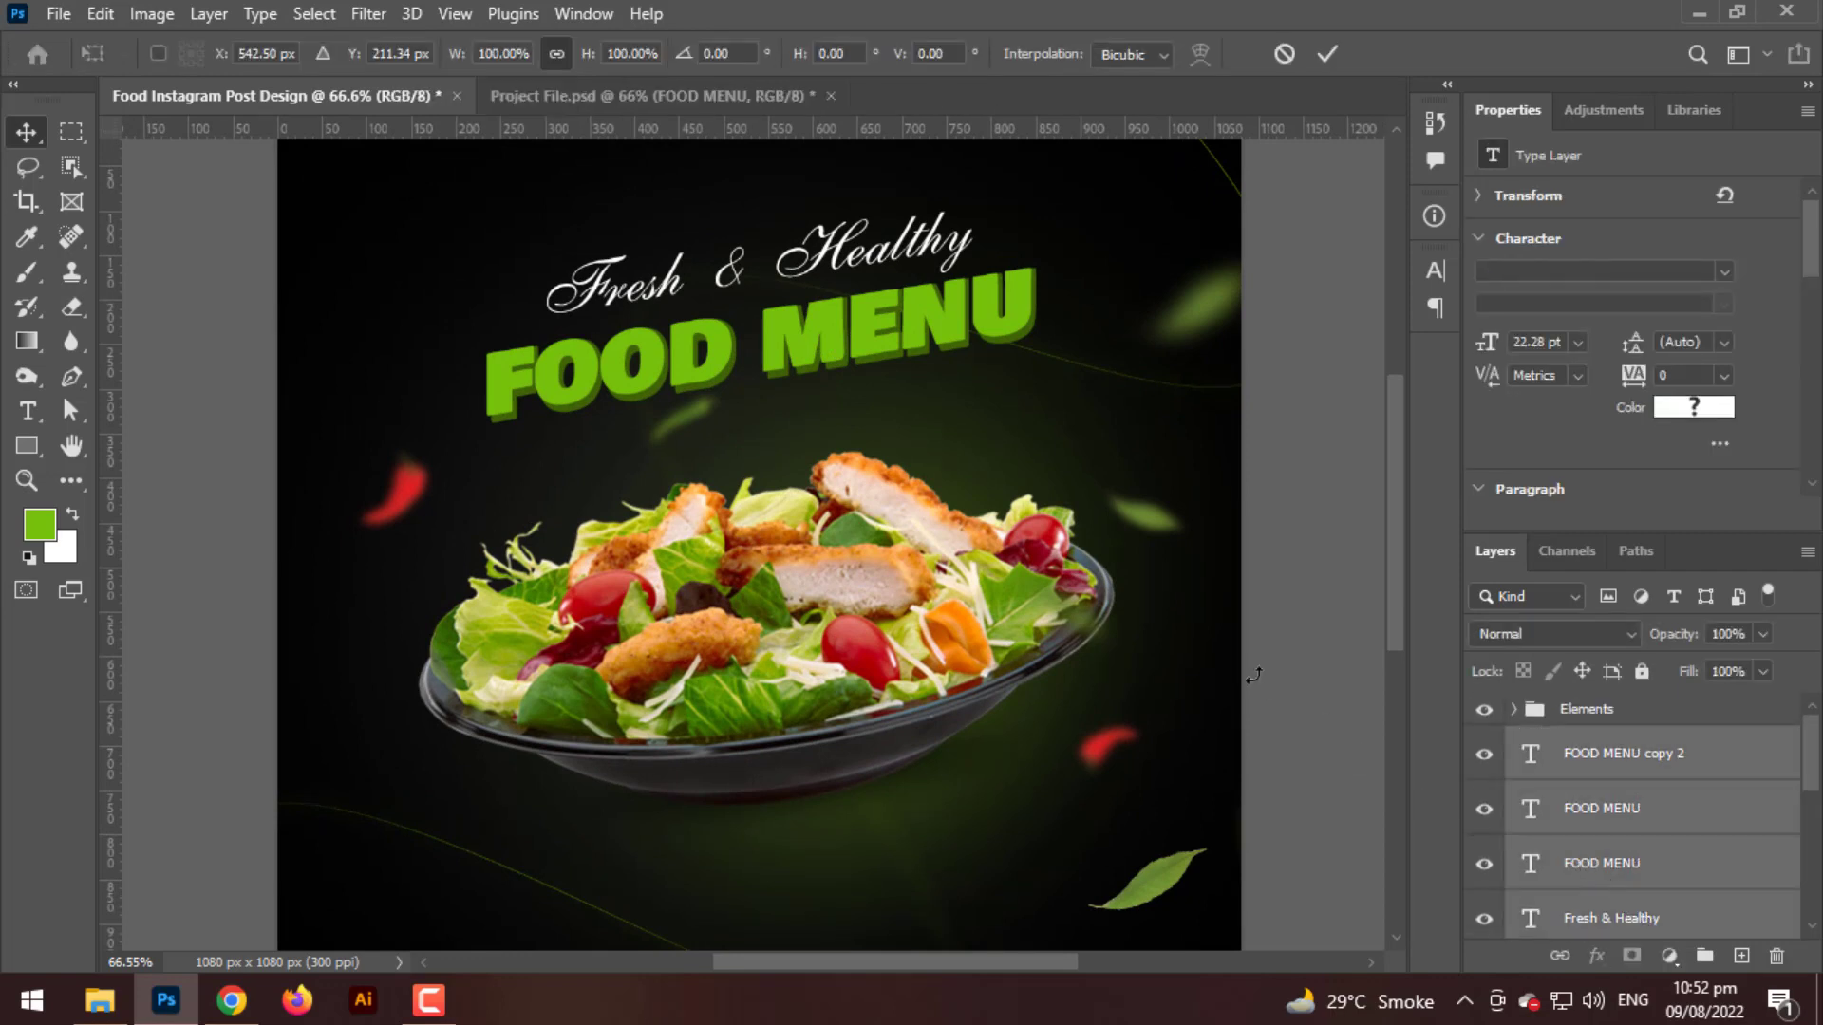
left_click_drag(1033, 353, 1098, 308)
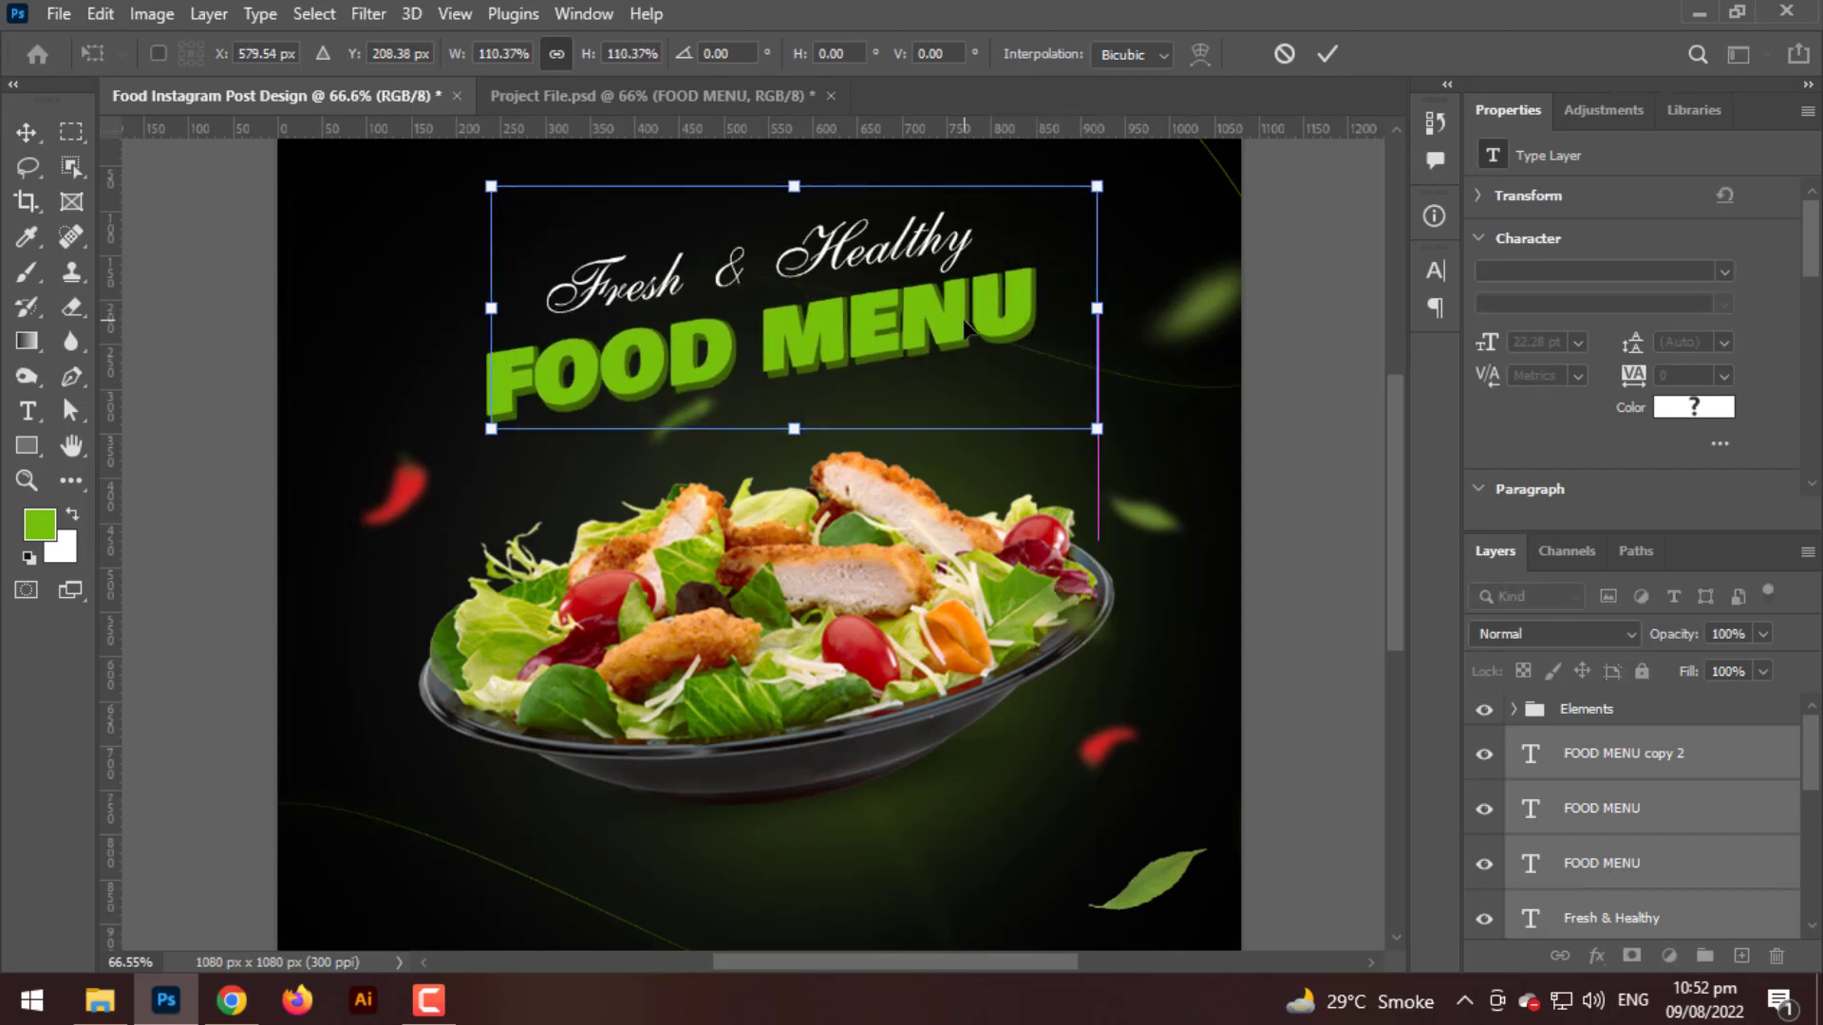
left_click_drag(933, 330, 906, 342)
left_click_drag(904, 348, 911, 324)
key("Return")
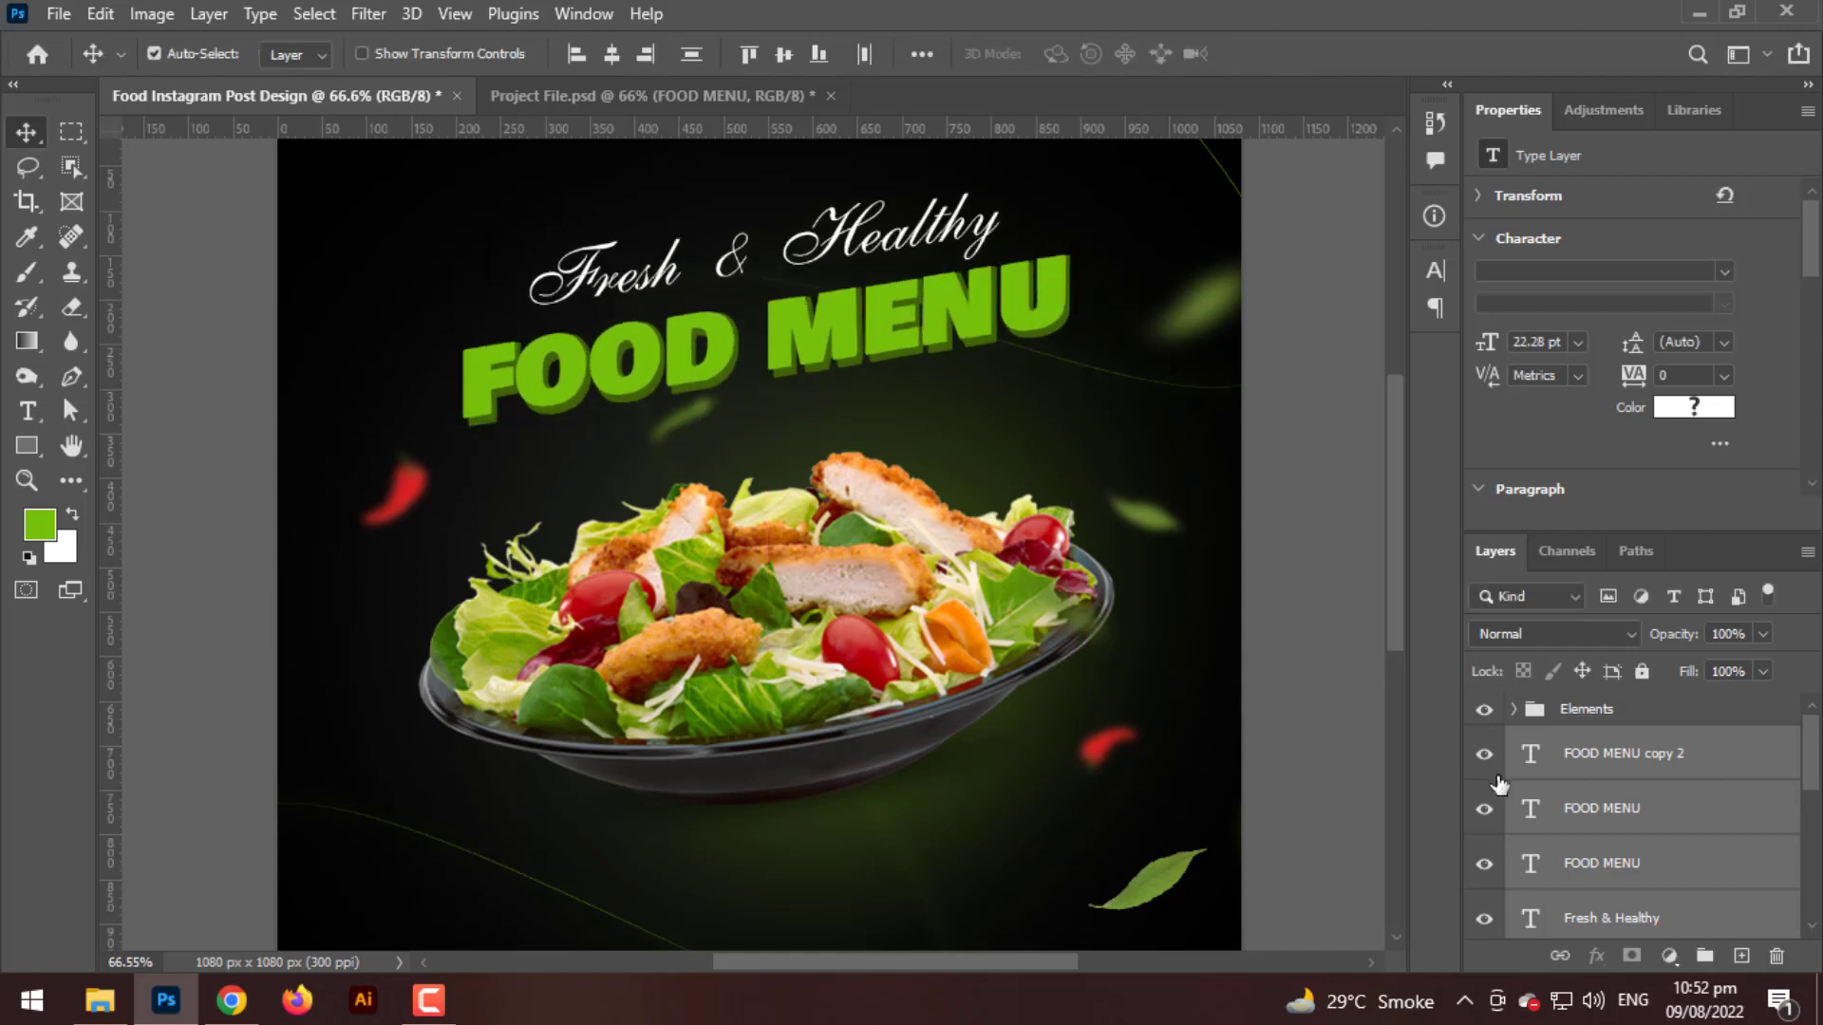
- Move the four headline text layers above the Elements group and group the three FOOD MENU layers together
left_click_drag(1589, 767, 1580, 702)
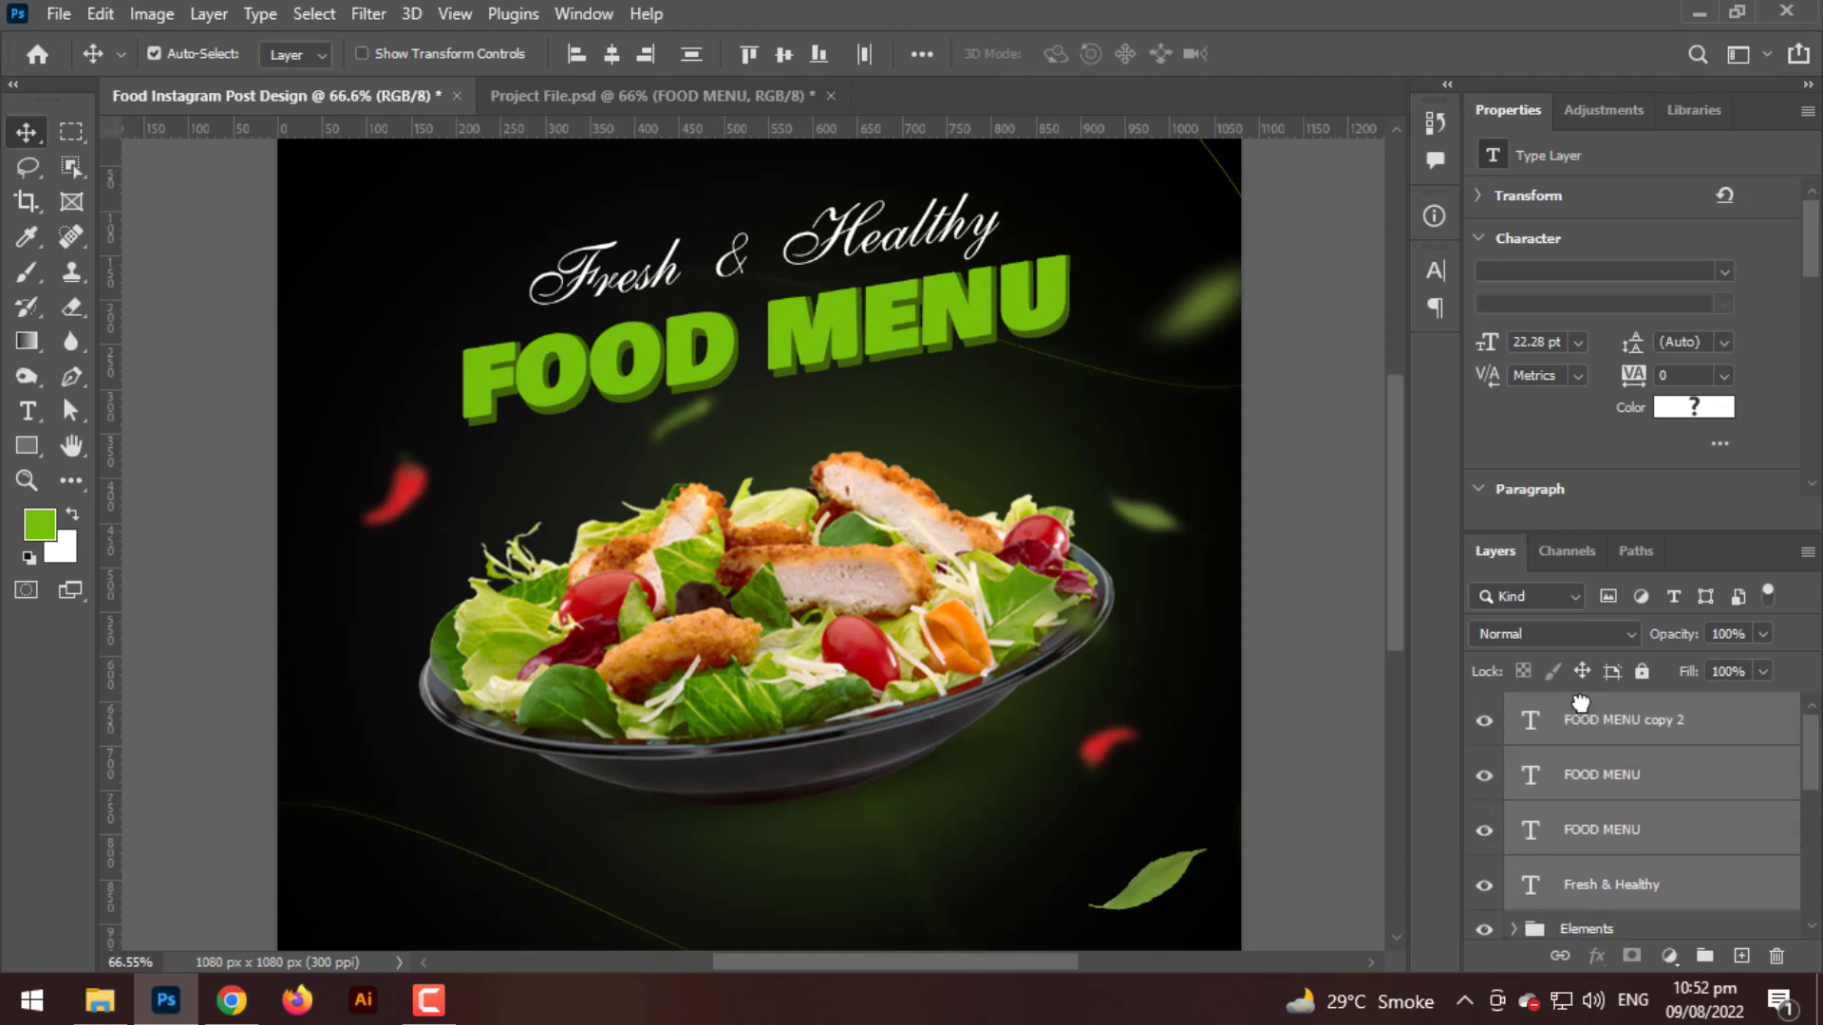
left_click(1622, 776)
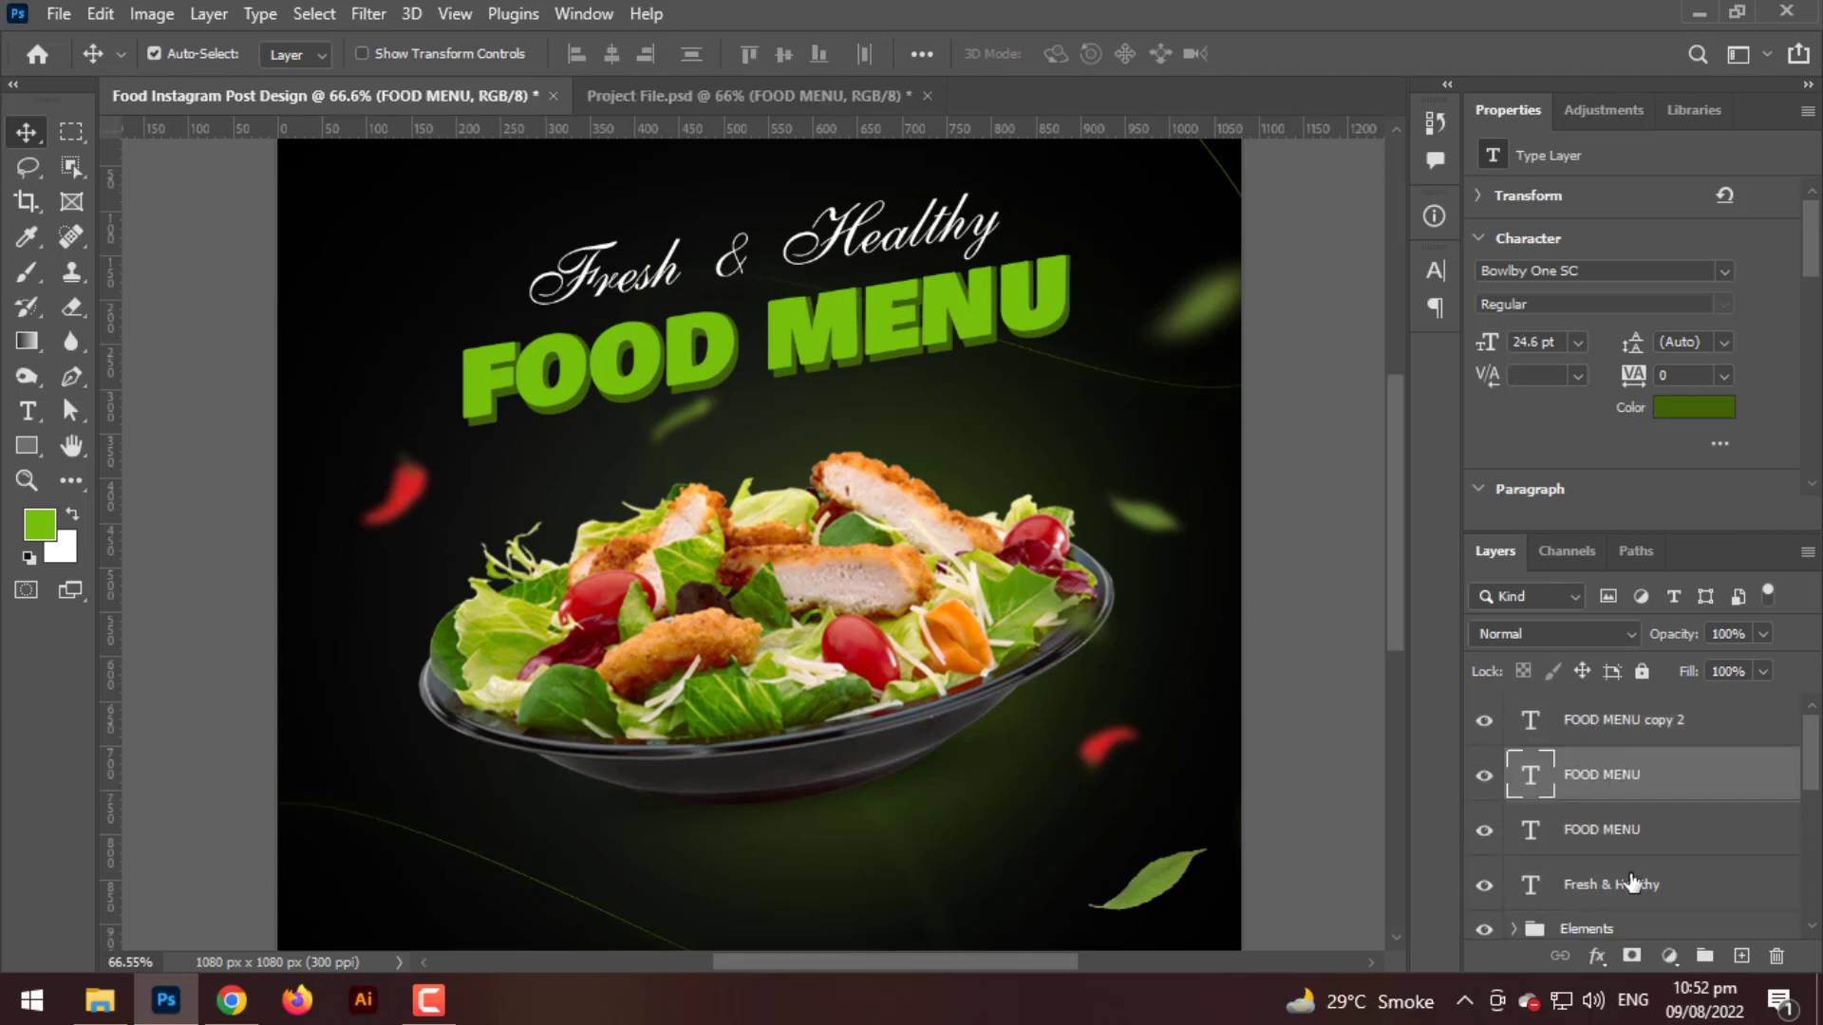
left_click(1632, 883, "shift")
left_click(1633, 732)
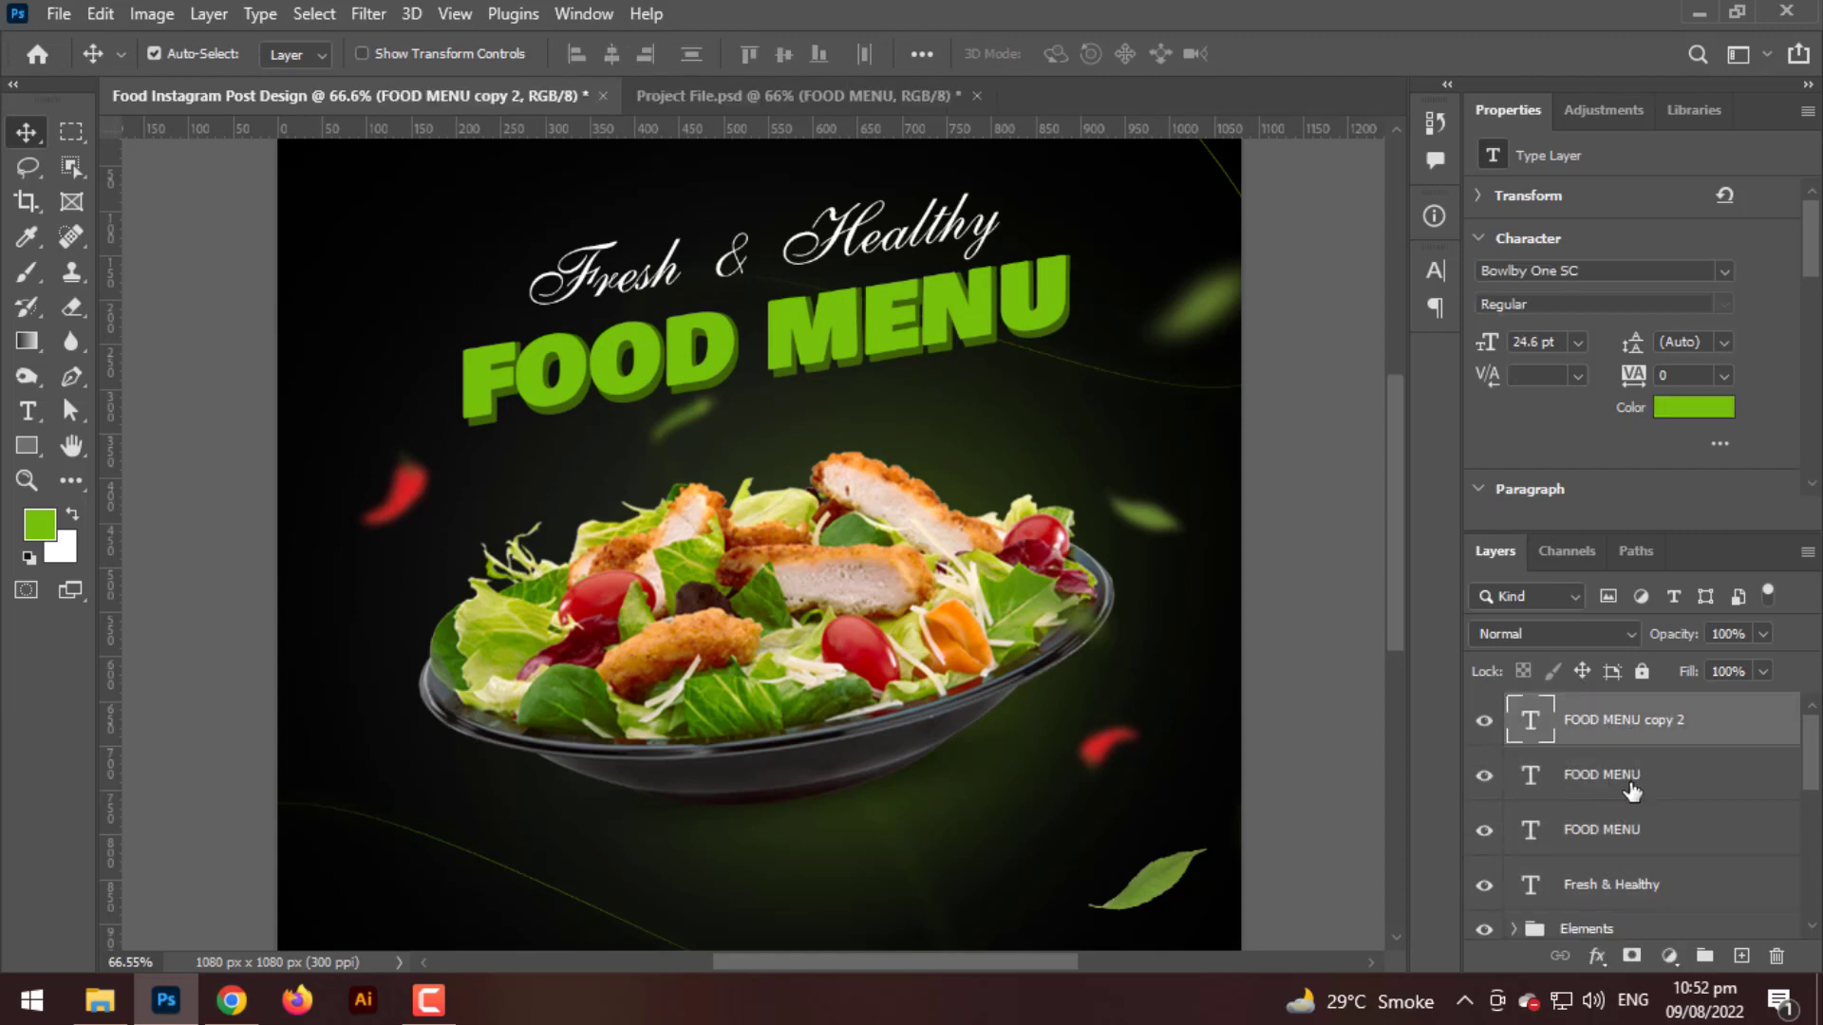
left_click(1627, 830, "shift")
key("ctrl+g")
- Add a green Outer Glow to the FOOD MENU group with Screen blending, 21% opacity and a size of 62 px
right_click(1605, 722)
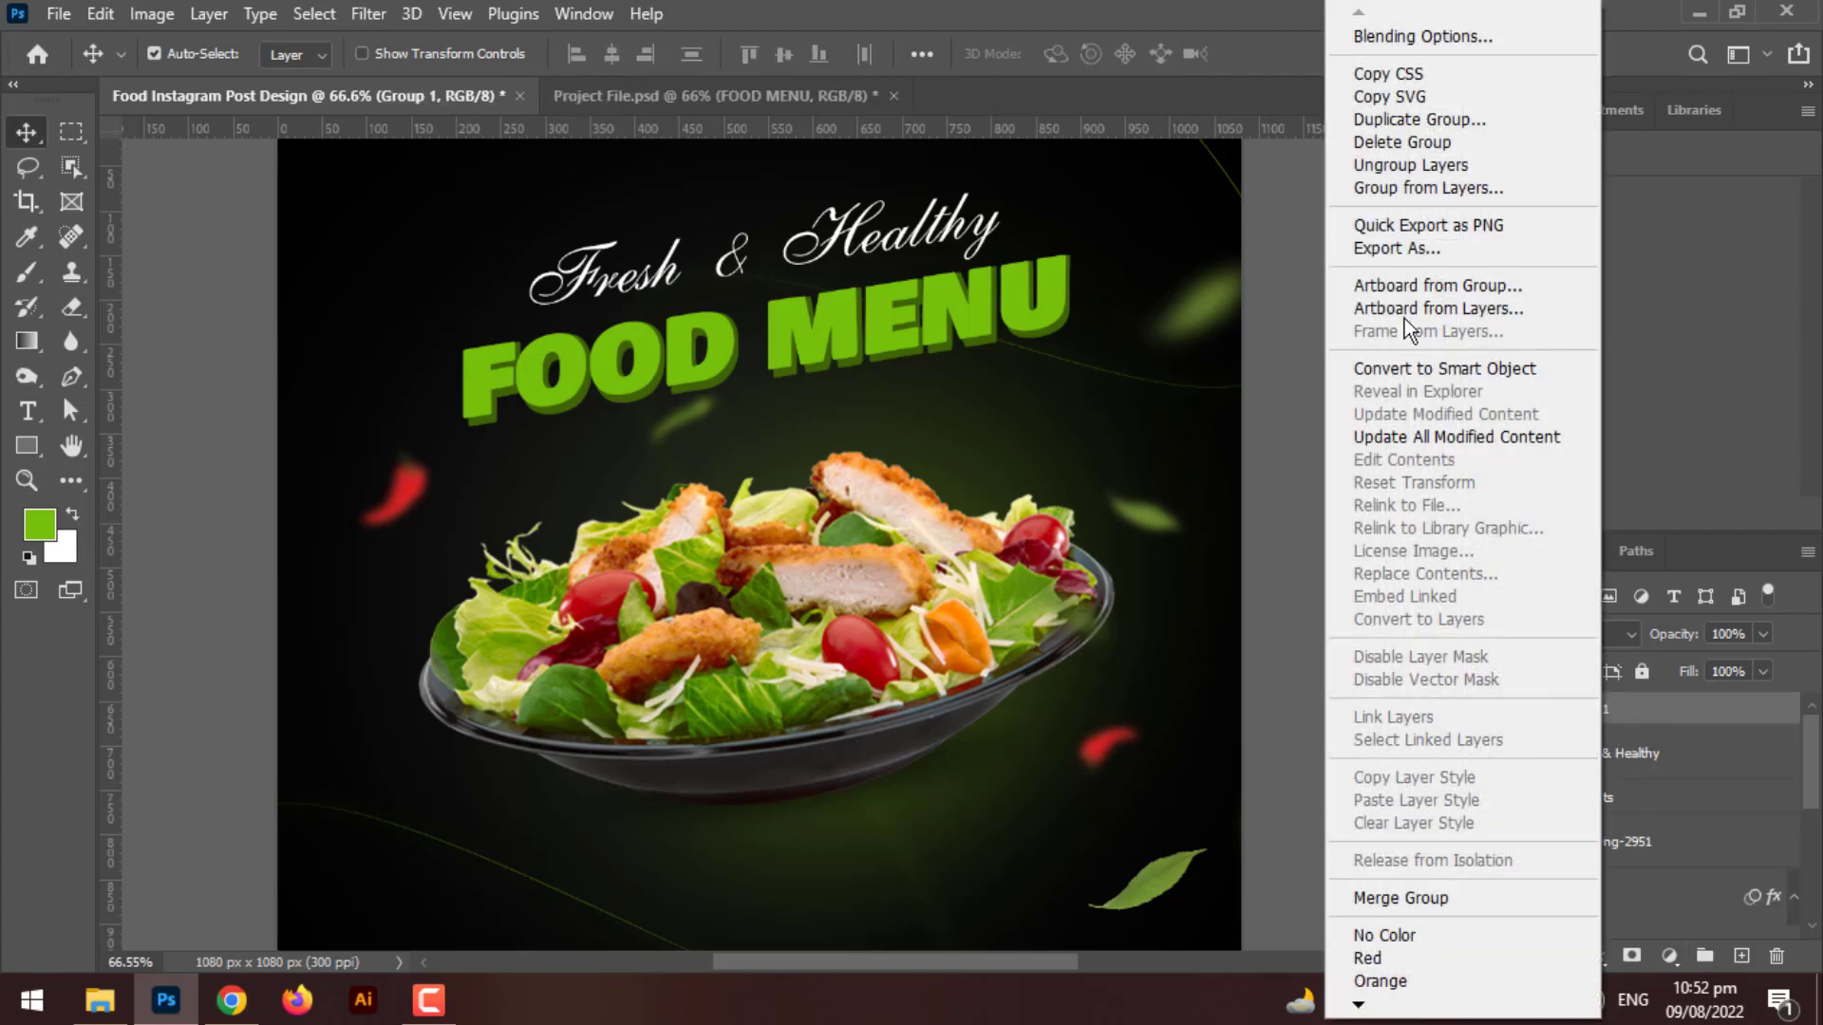
left_click(1098, 394)
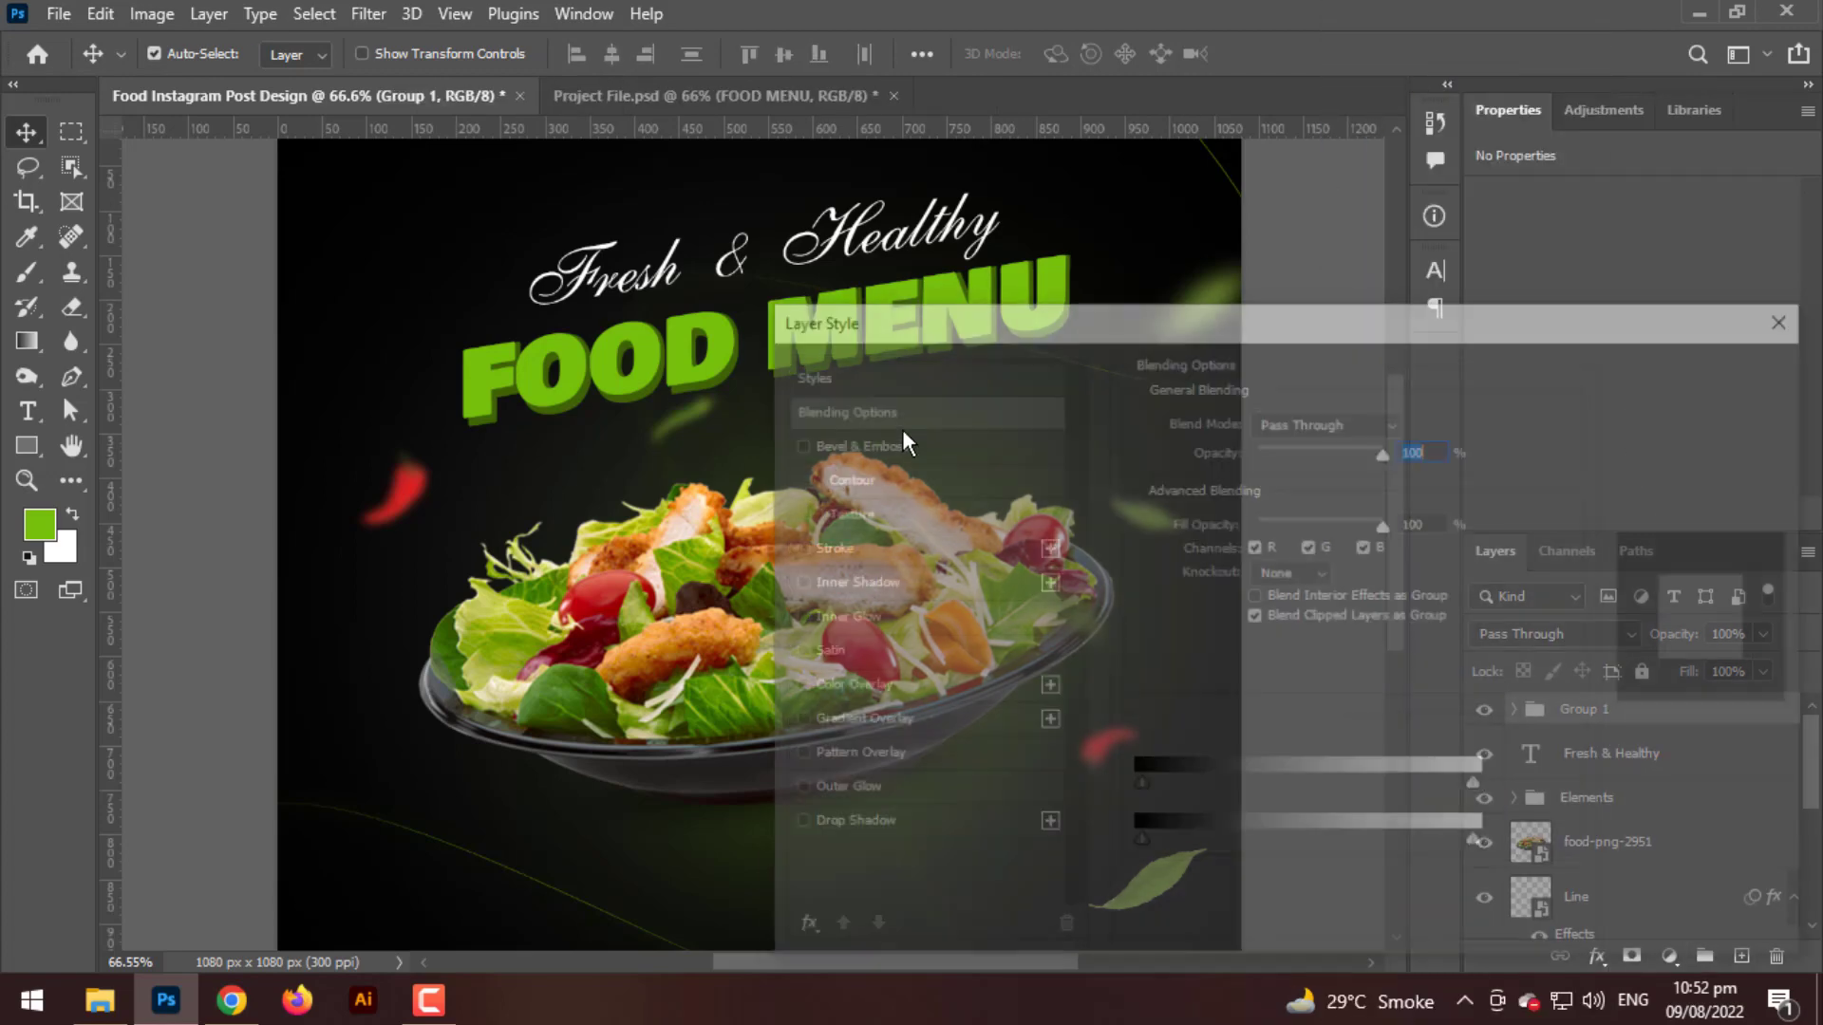
left_click(845, 791)
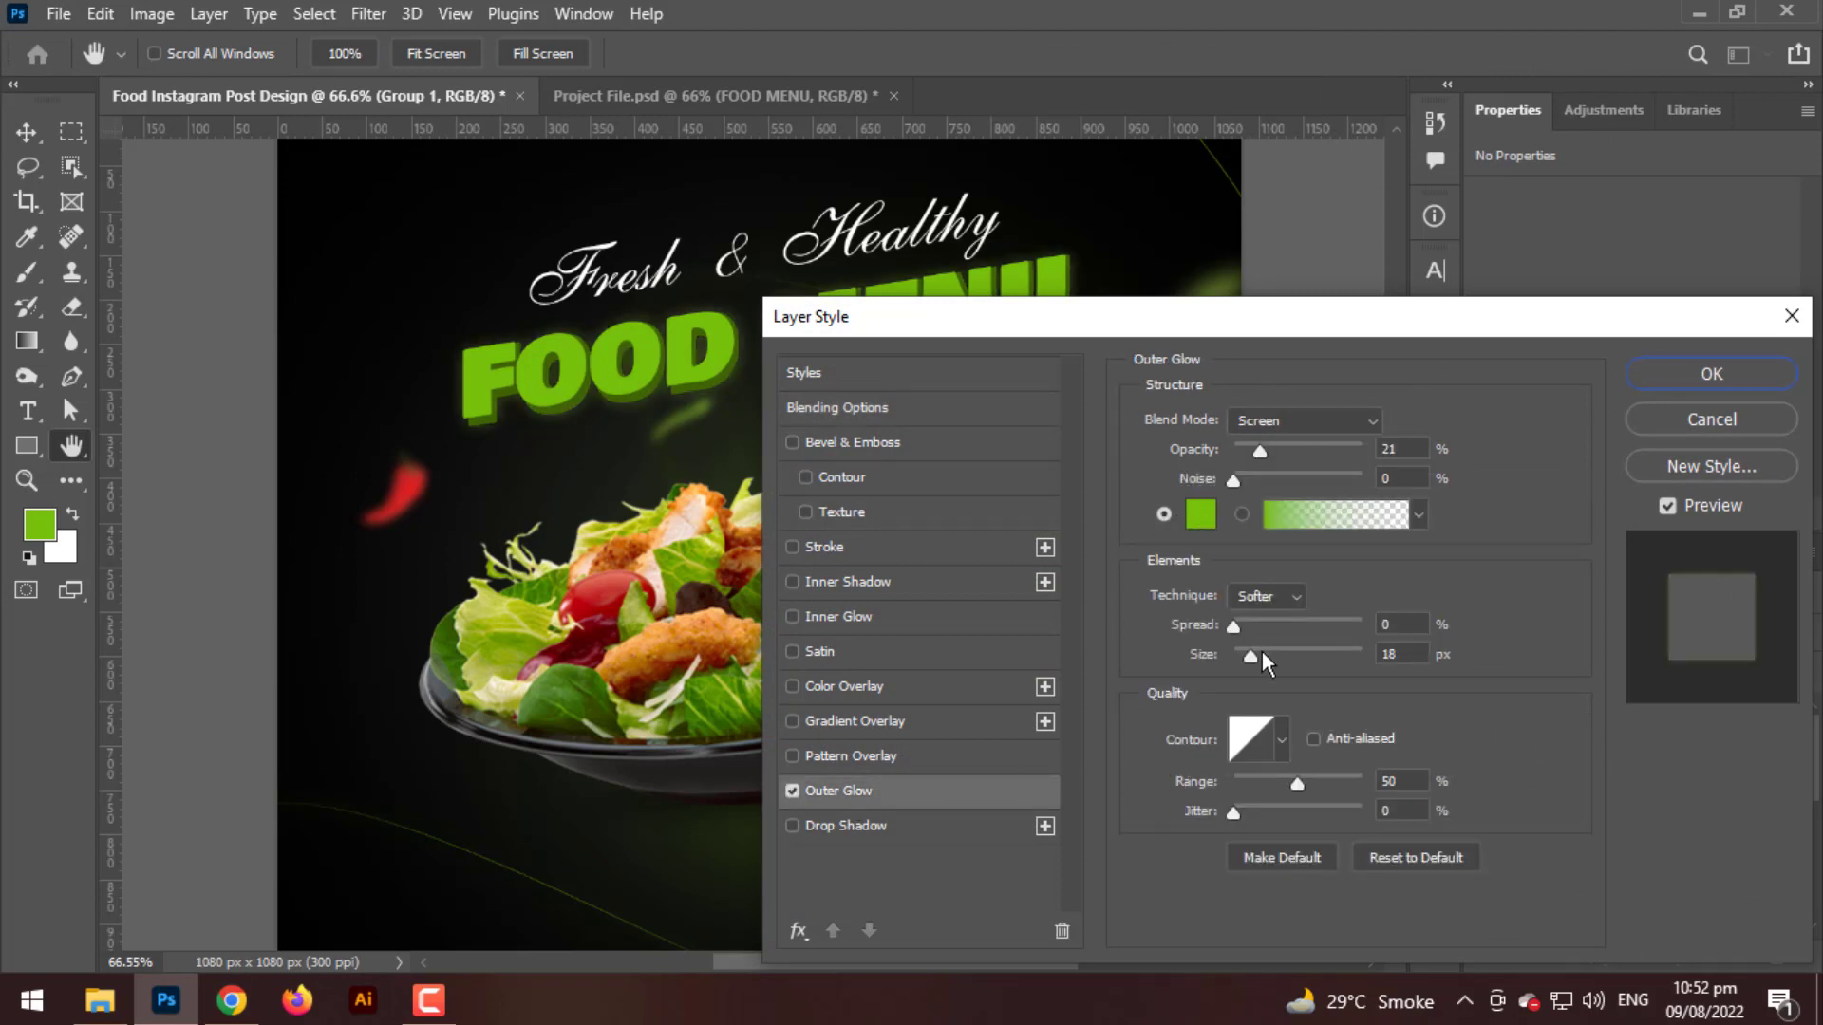
left_click_drag(1261, 652, 1274, 659)
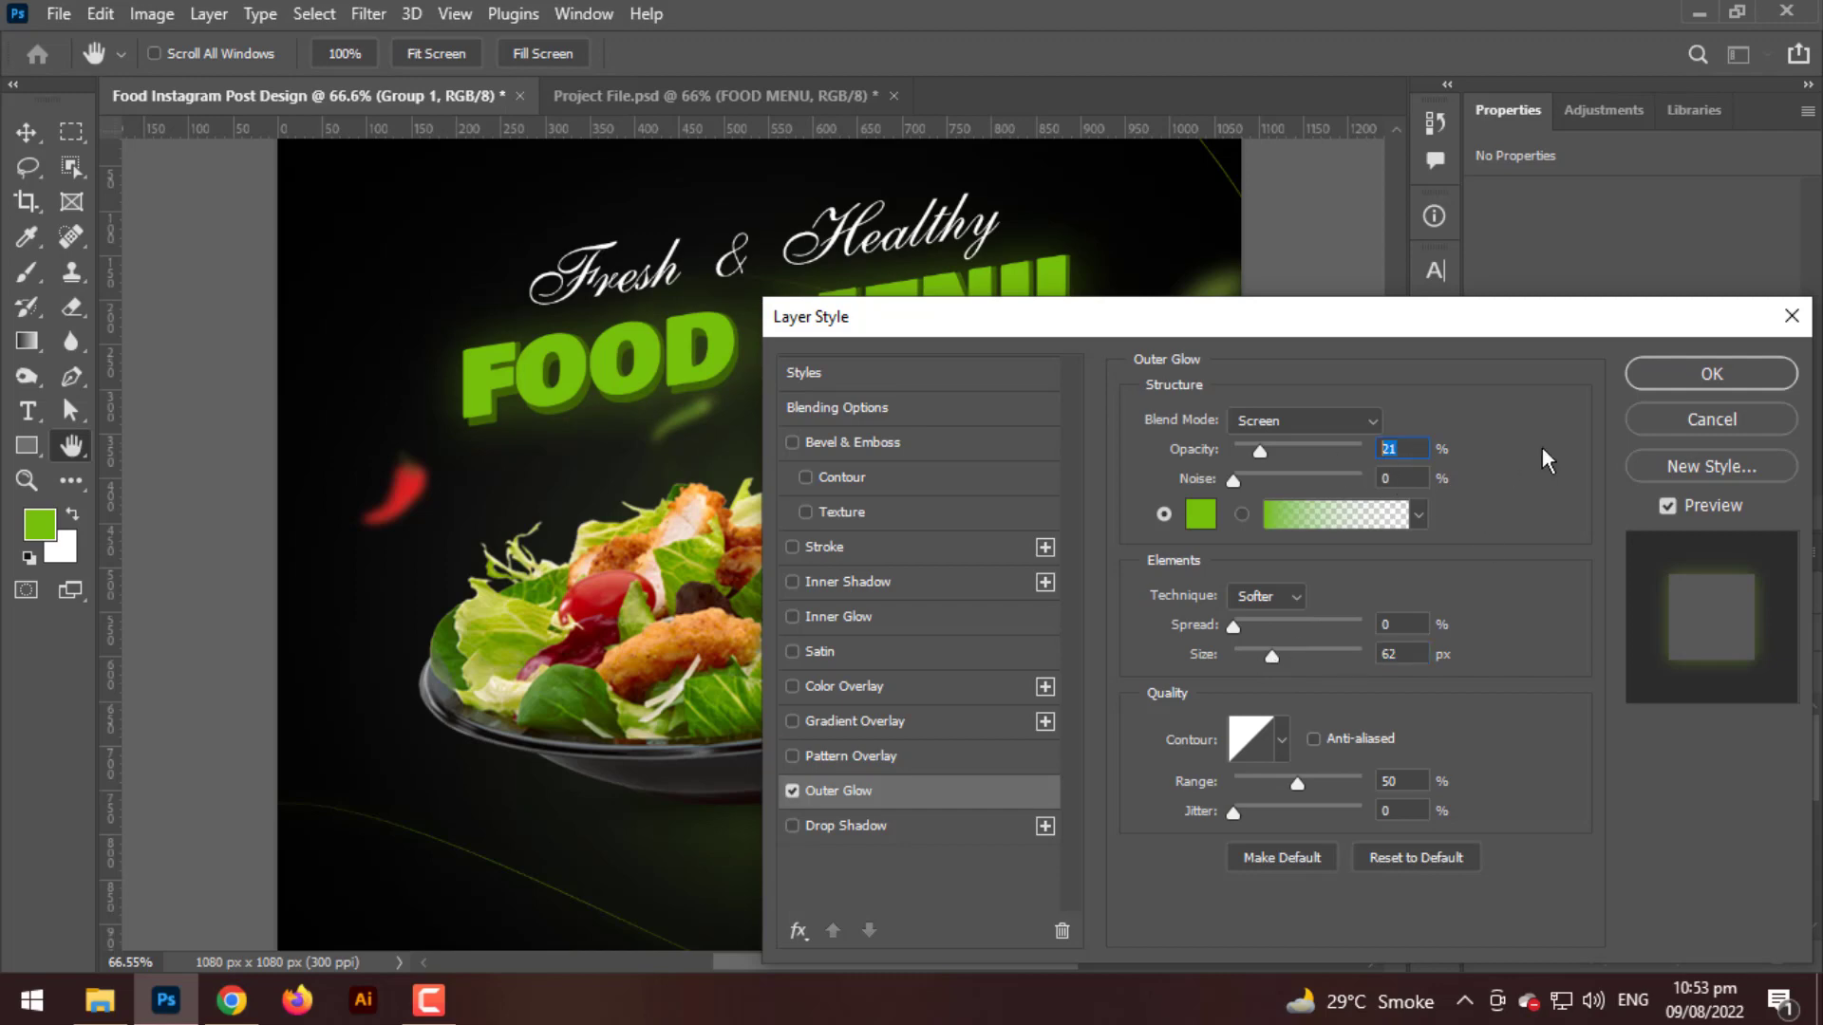
left_click(1678, 374)
scroll(852, 446, "up", 3)
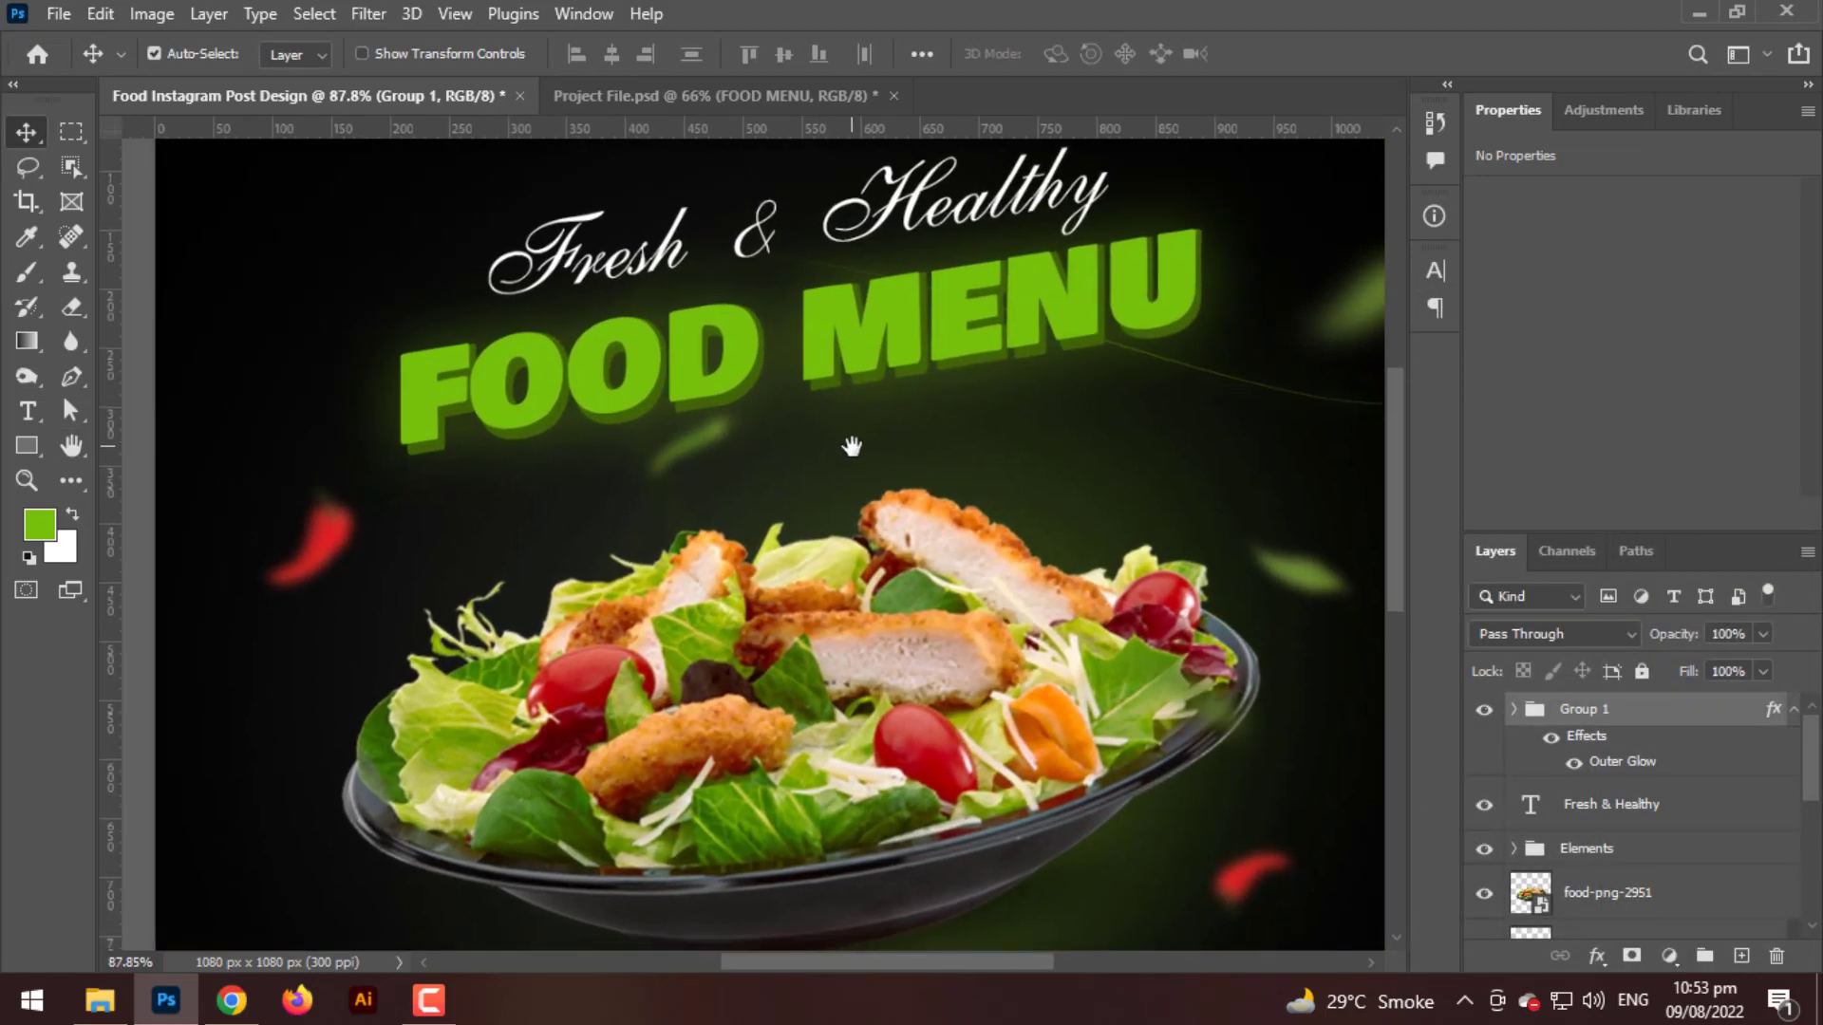
scroll(862, 463, "down", 2)
left_click_drag(879, 510, 805, 477)
scroll(919, 528, "up", 5)
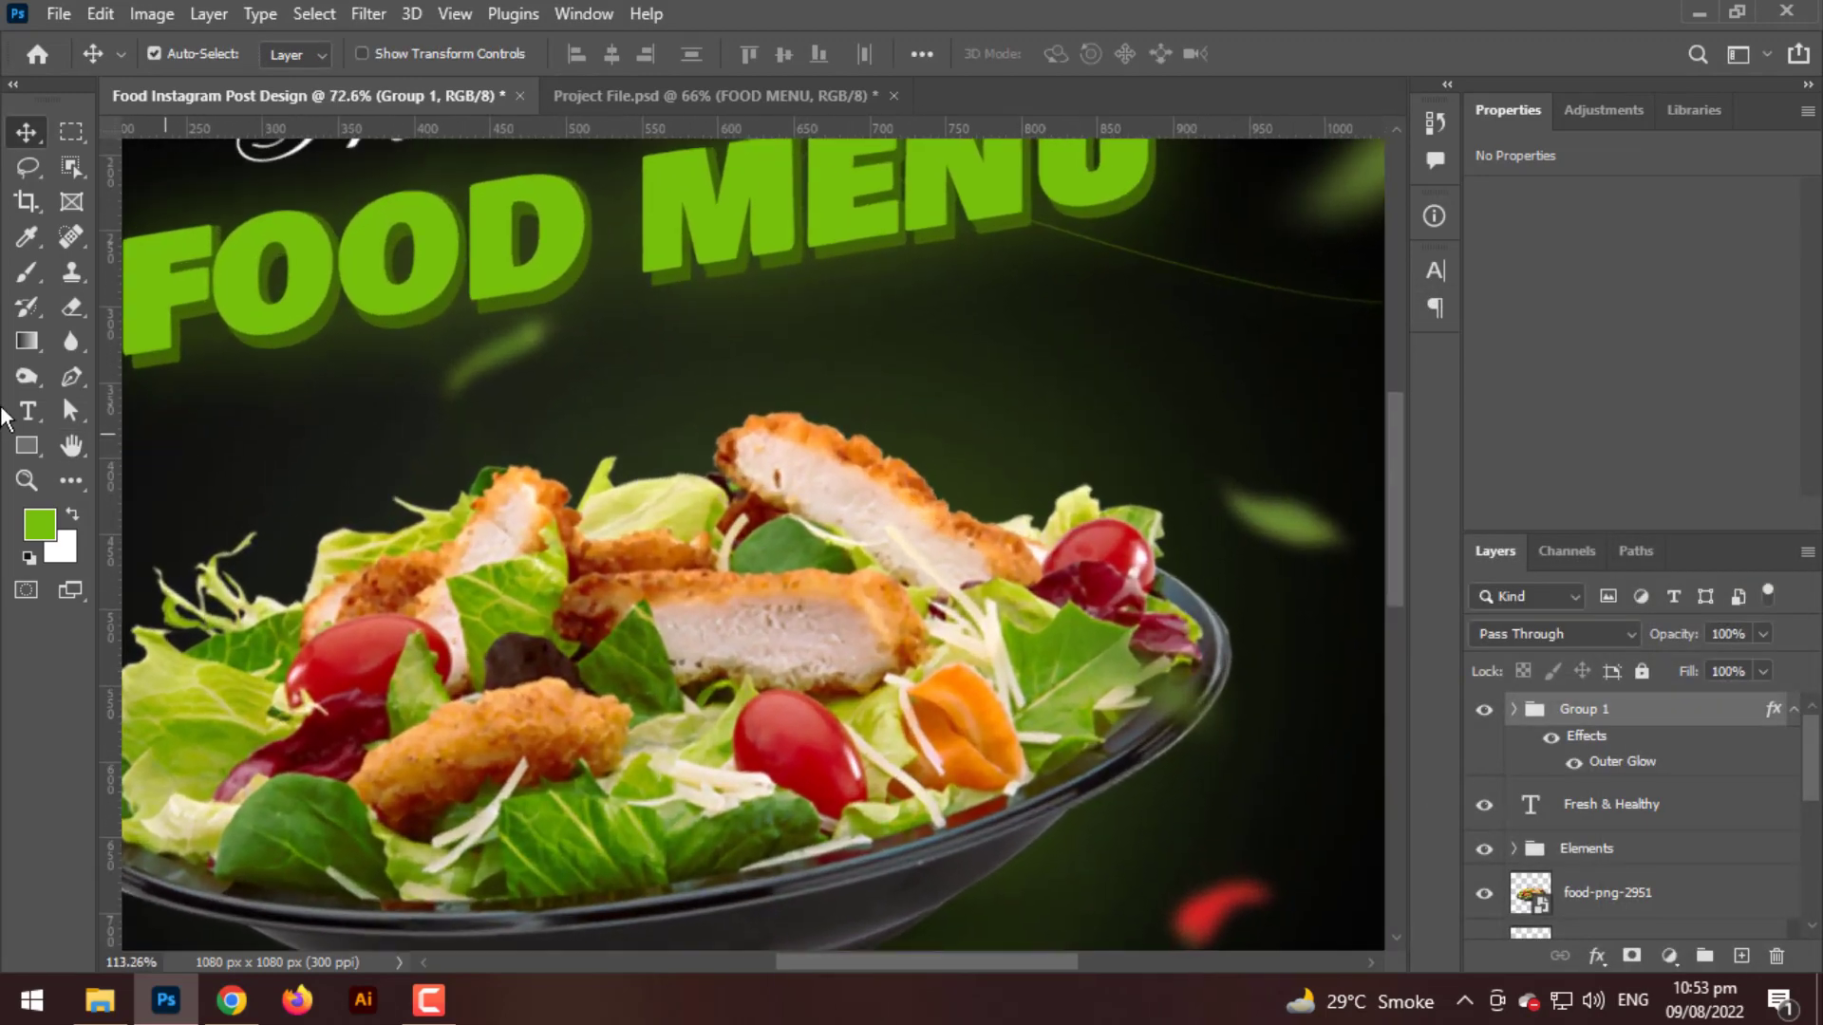
- Draw a circle about 118 px in diameter below the word MENU, above the salad's upper edge
left_click(27, 446)
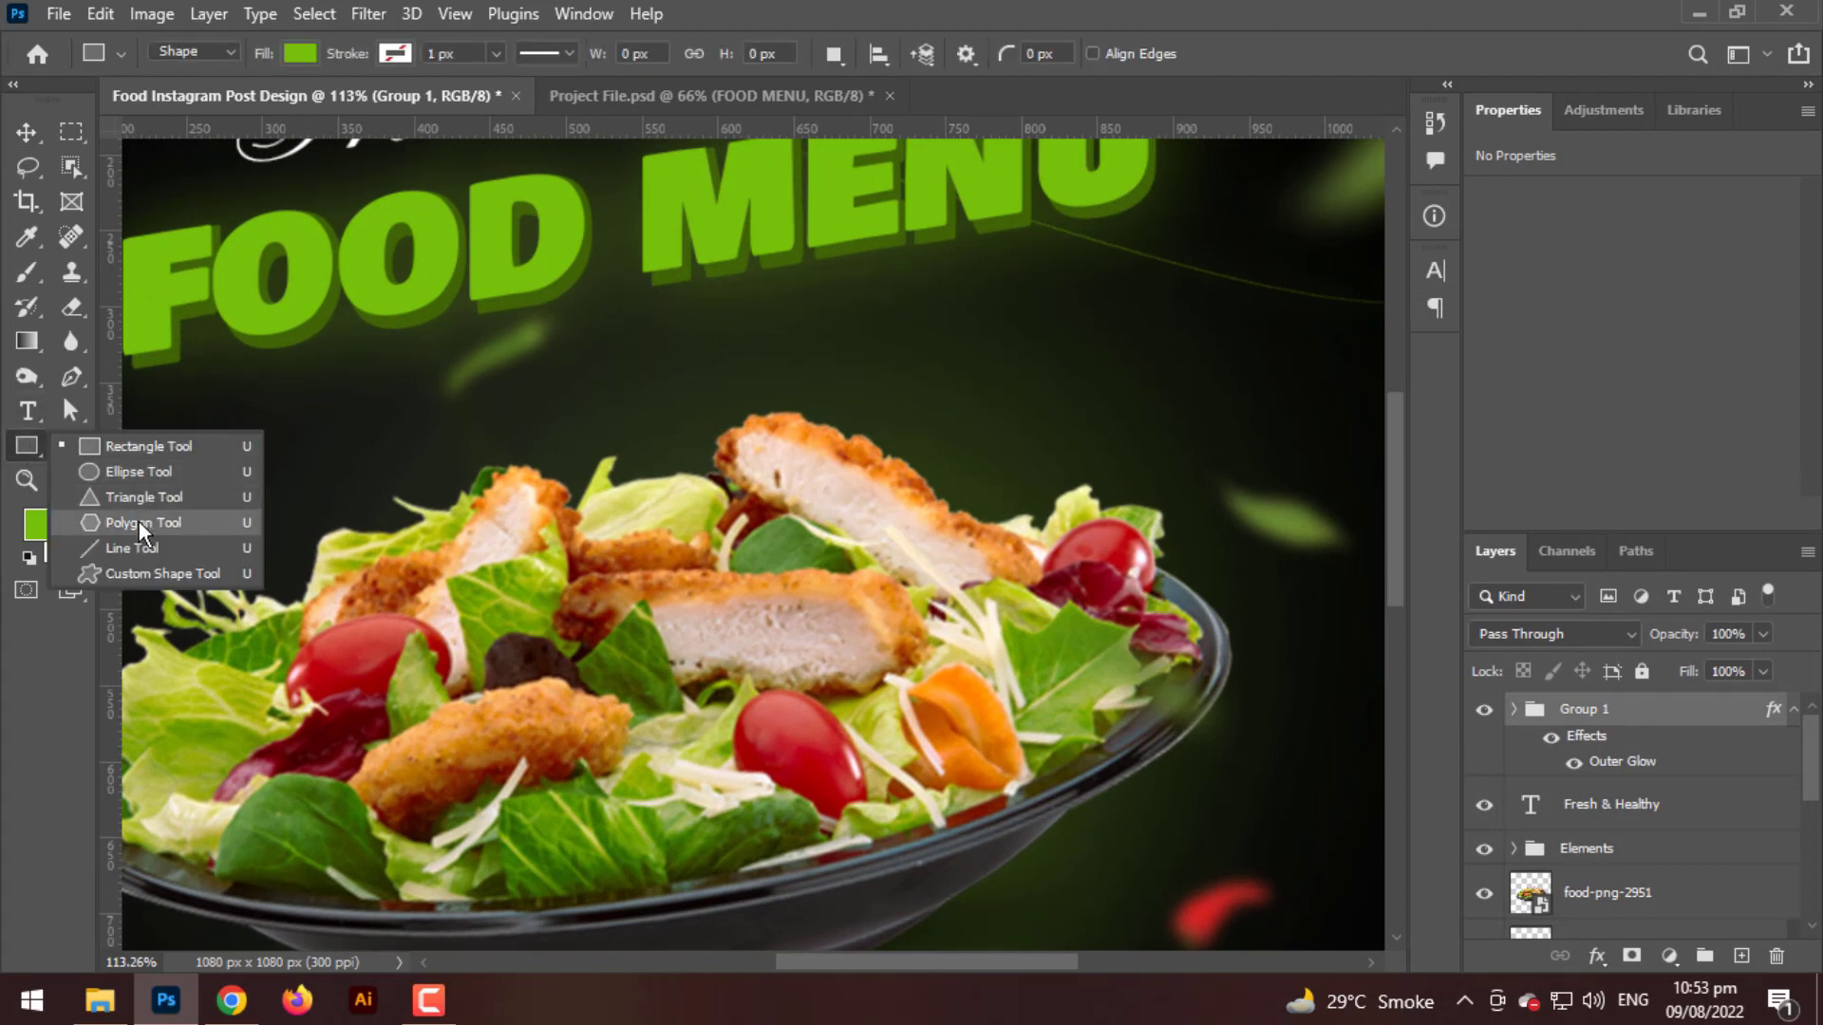
left_click(133, 471)
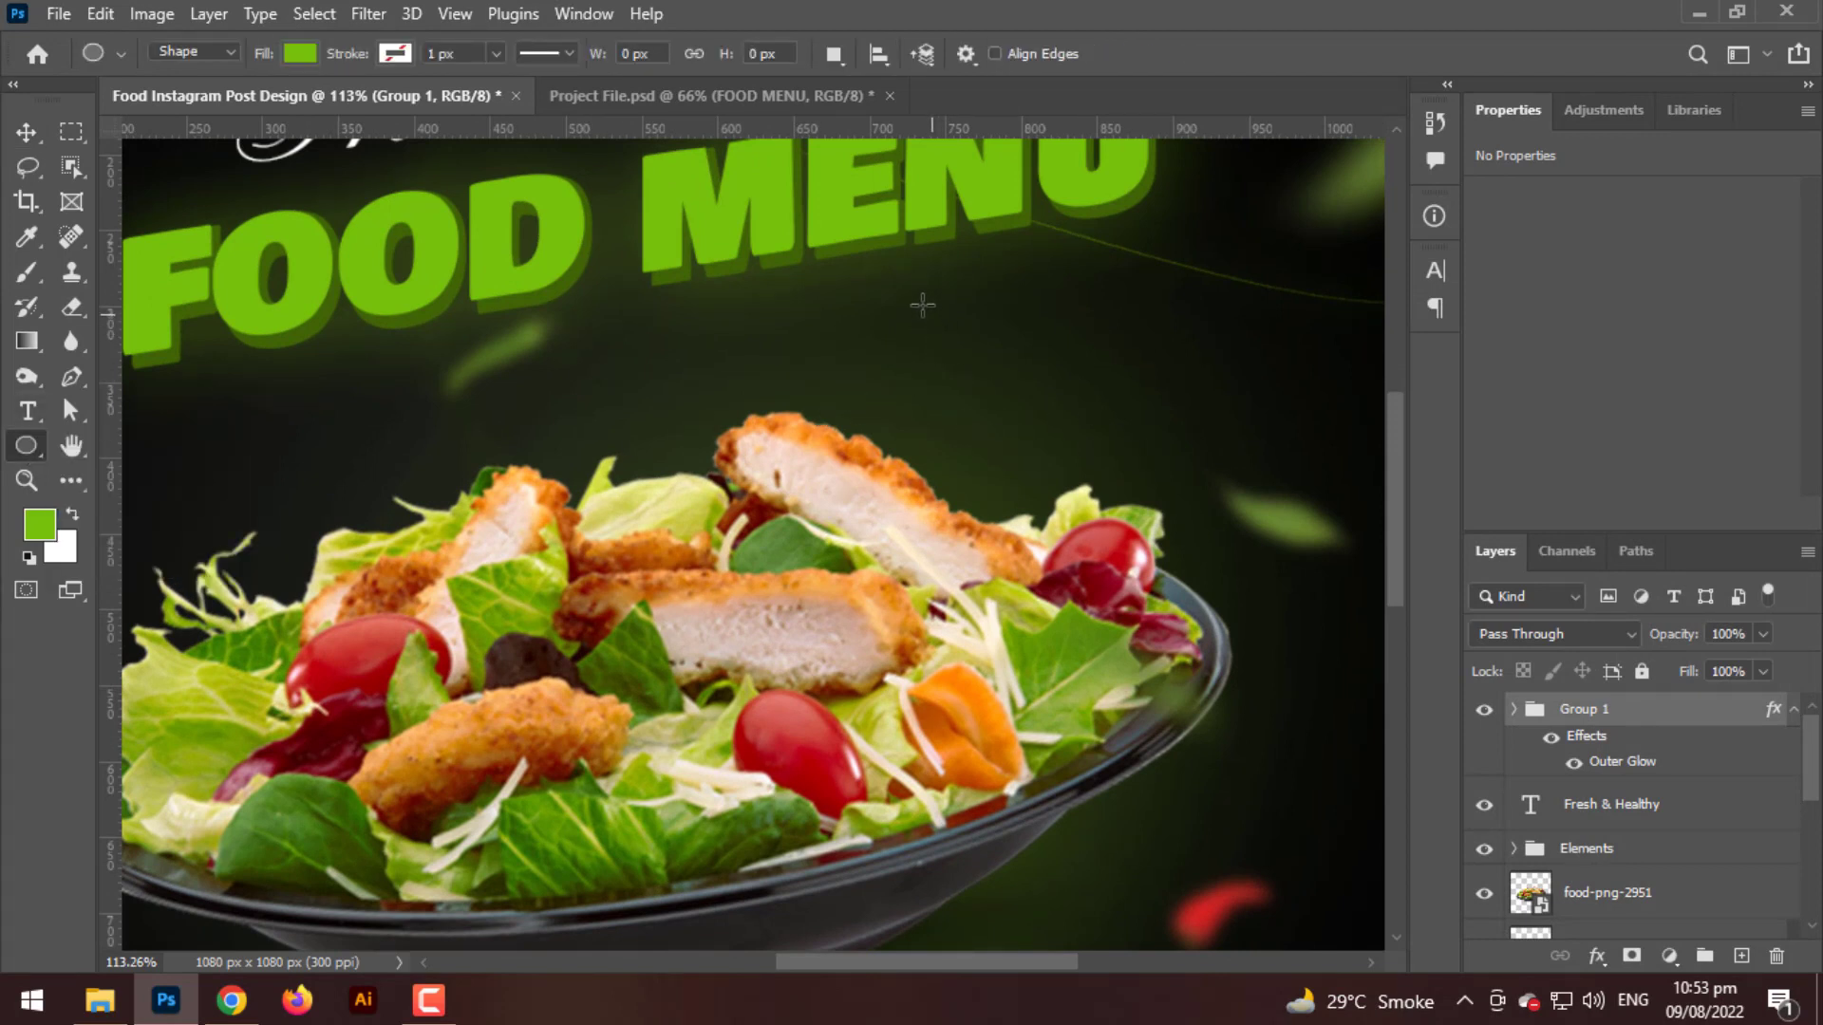
left_click_drag(923, 304, 1139, 485)
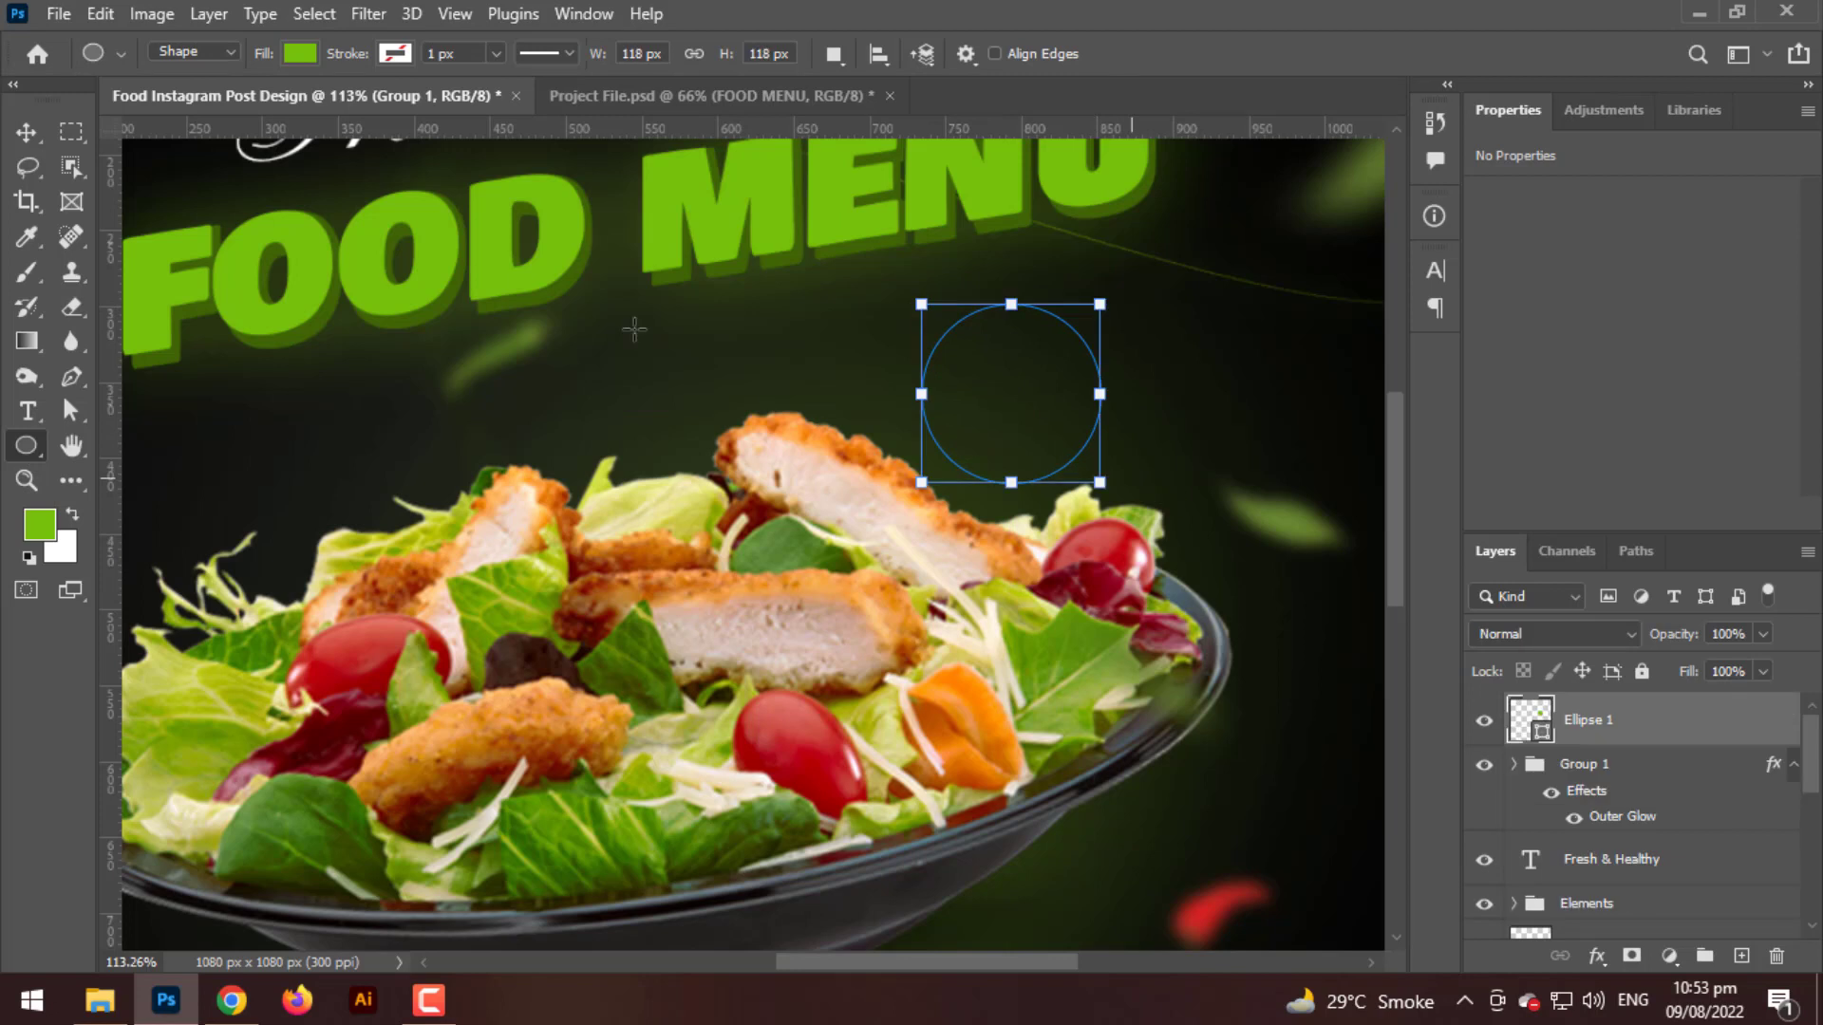
- Remove the circle's fill and give it a bright green dotted stroke 5 px wide
left_click(284, 55)
left_click(150, 105)
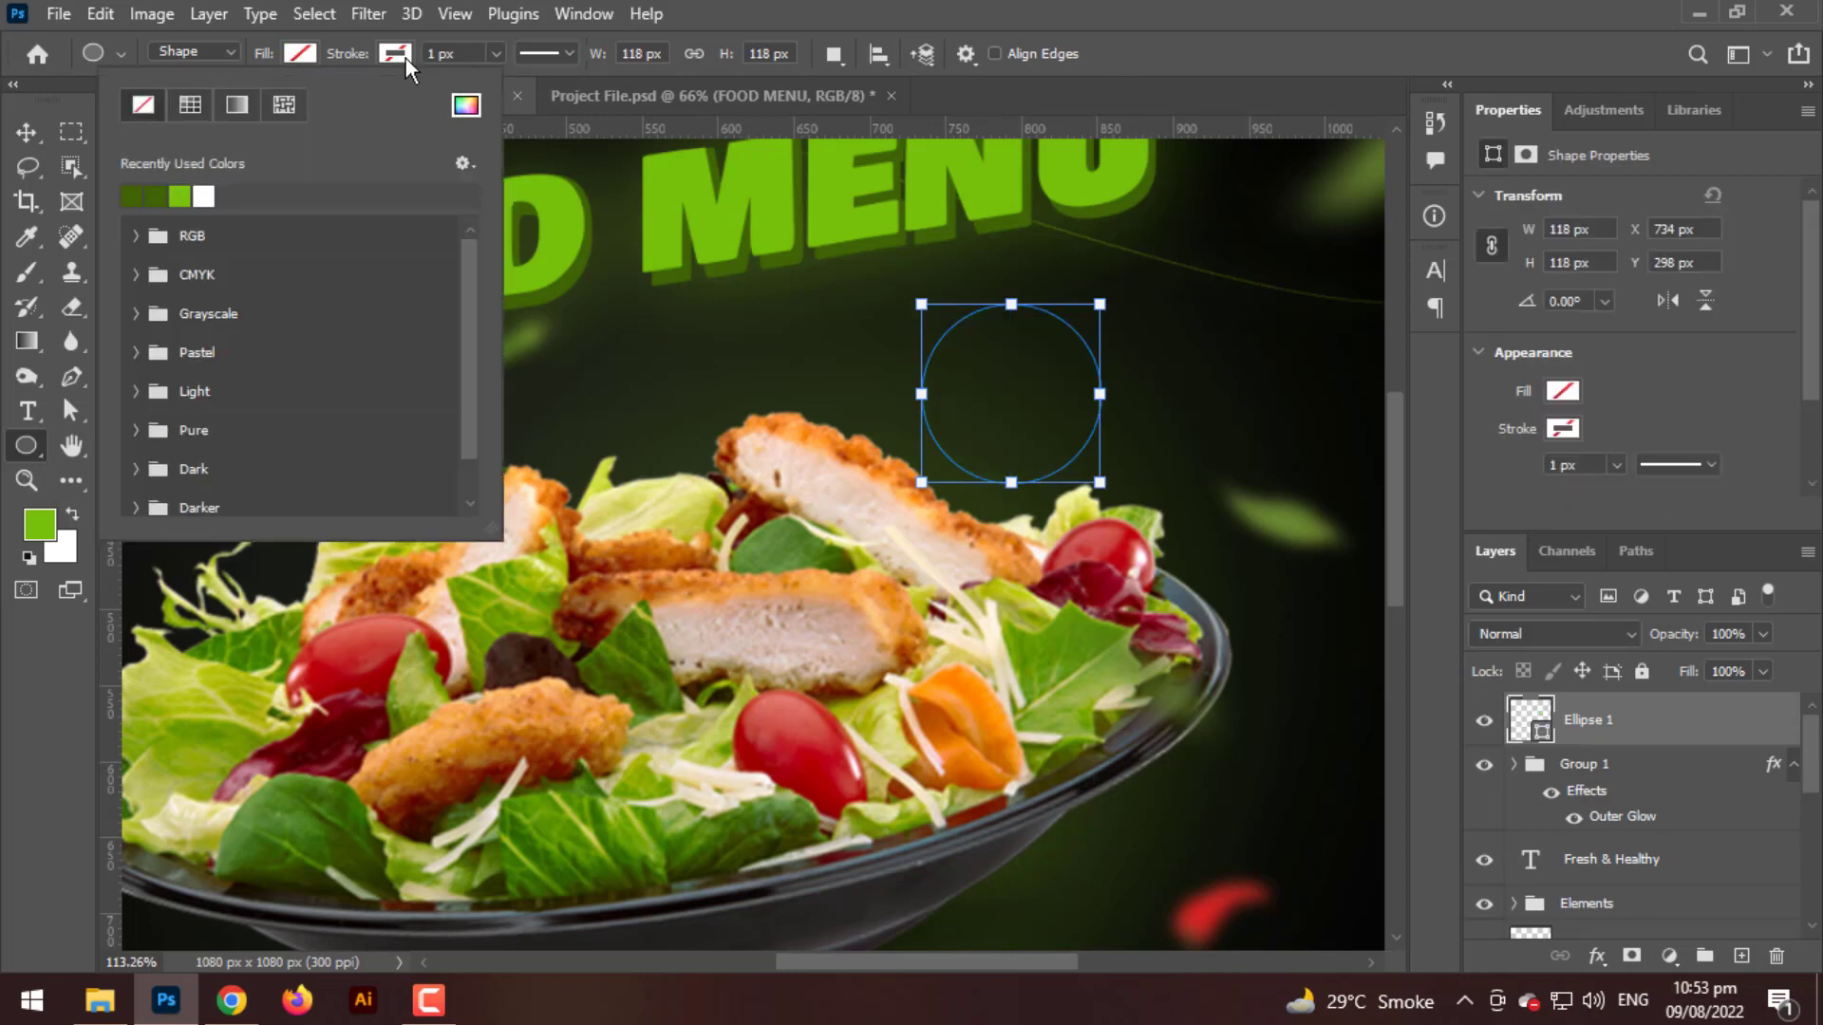
left_click(281, 195)
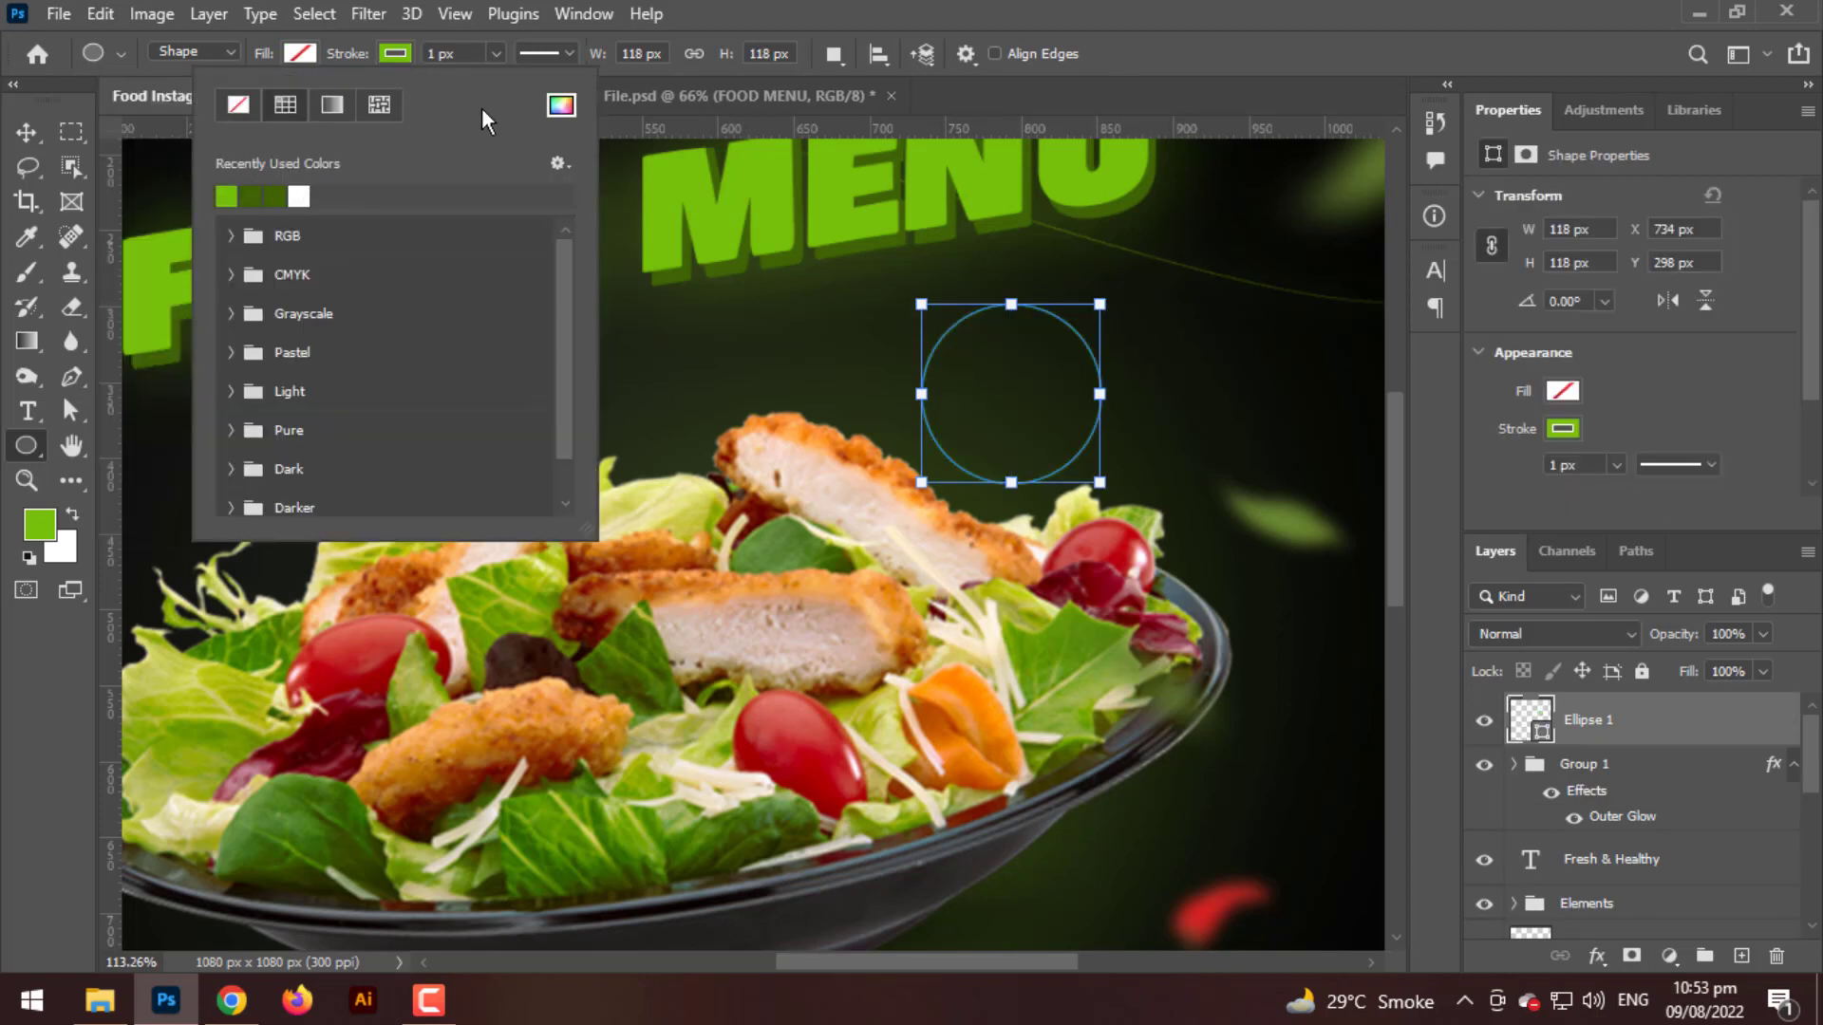
left_click(572, 53)
left_click(495, 219)
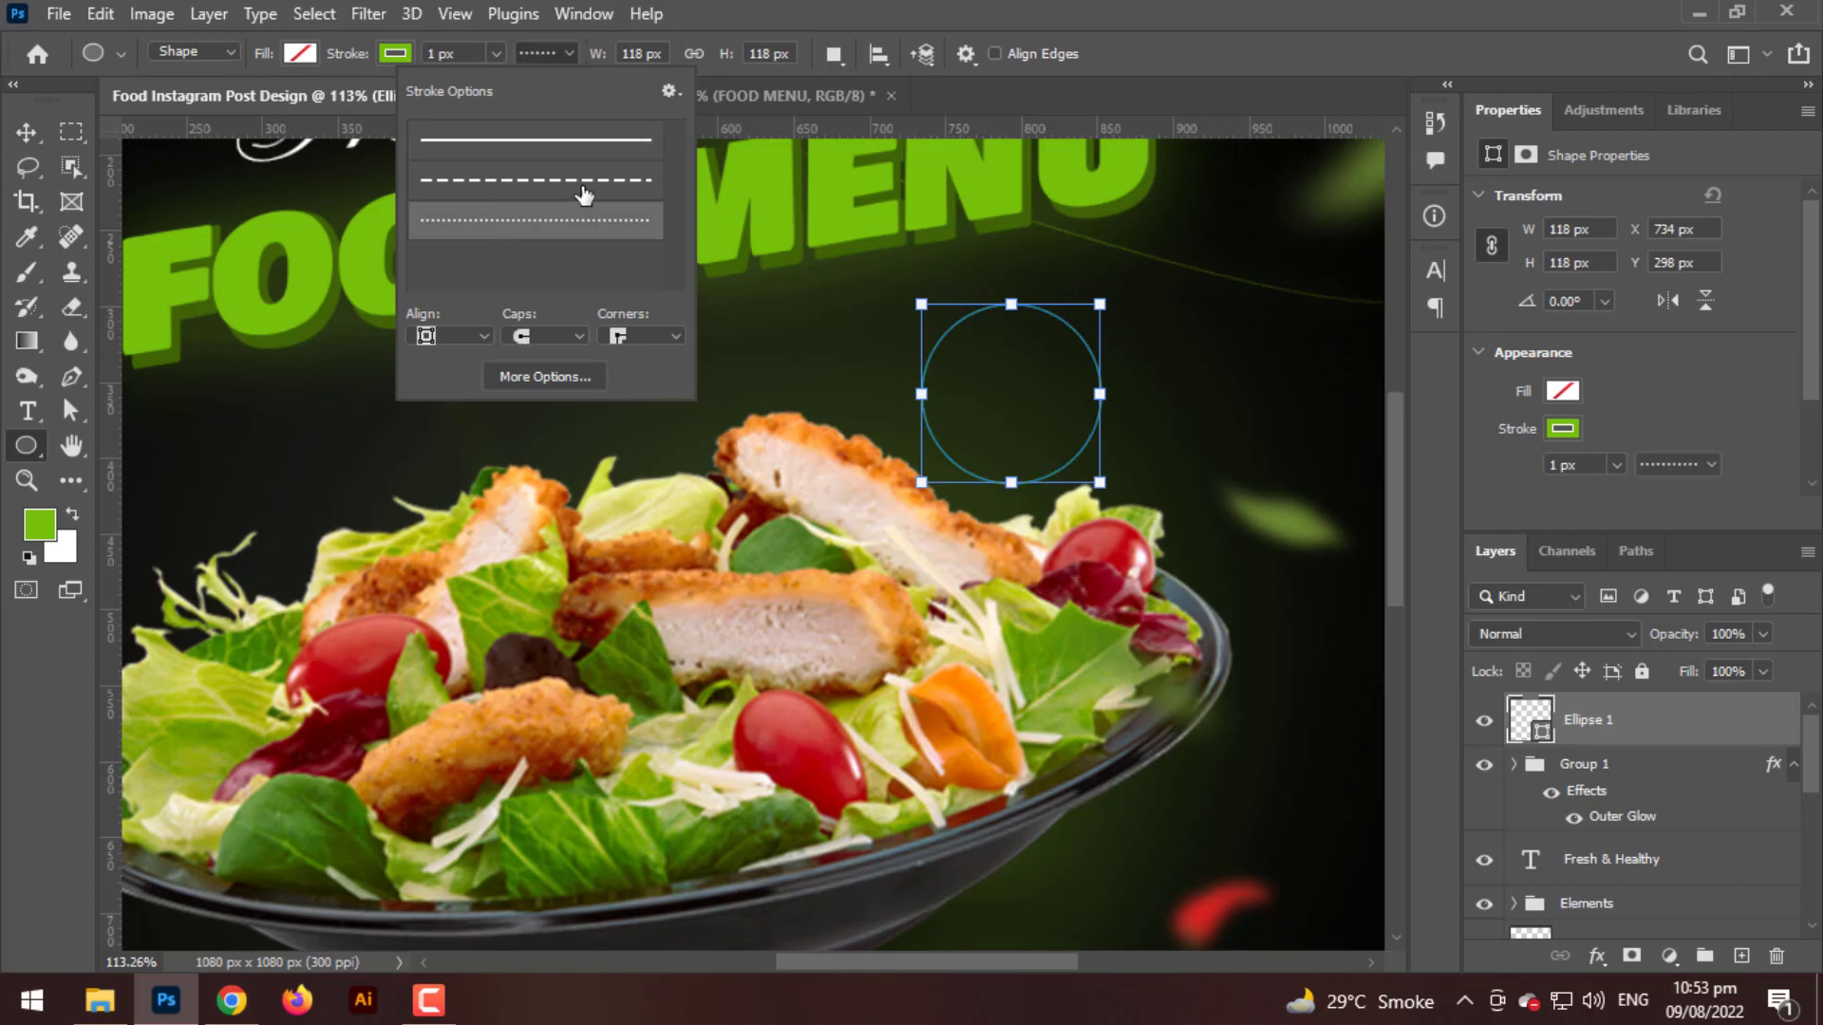
left_click(872, 3)
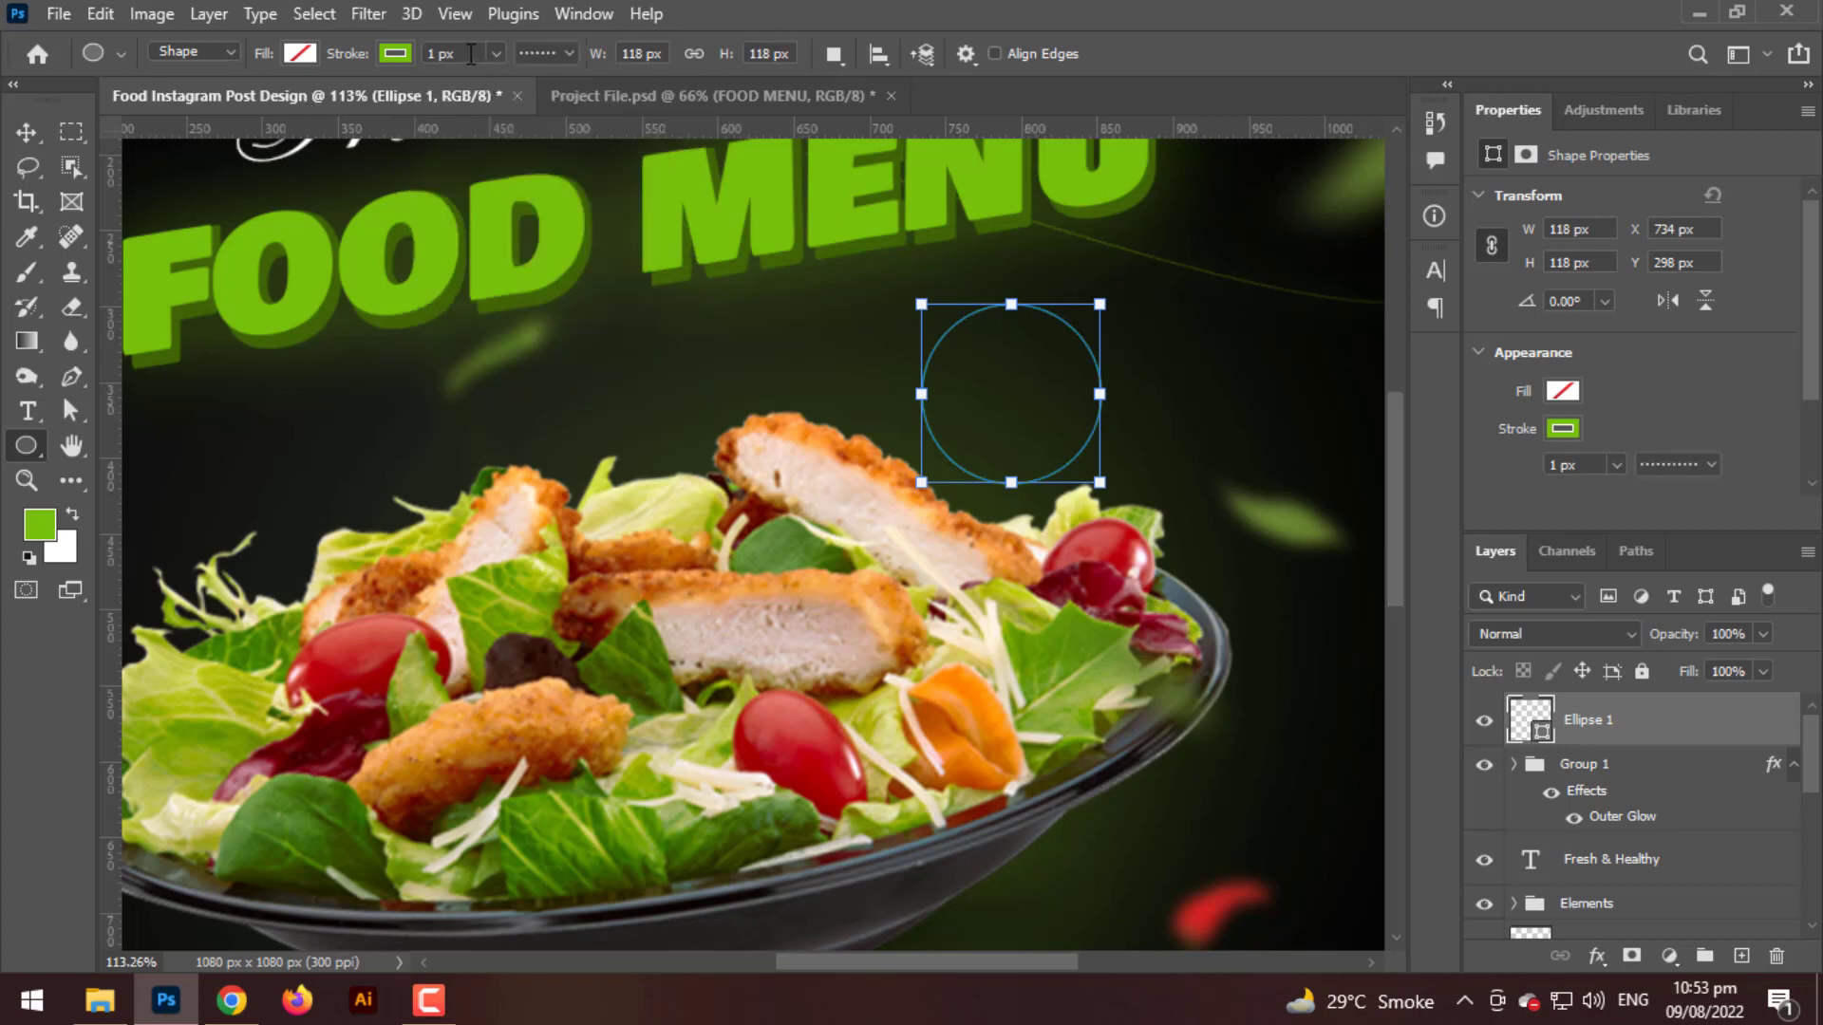
type("5")
key("Return")
- Move the dotted circle slightly up and left, to about X 723.53 px and Y 283.5 px
left_click(27, 133)
scroll(1144, 380, "up", 4)
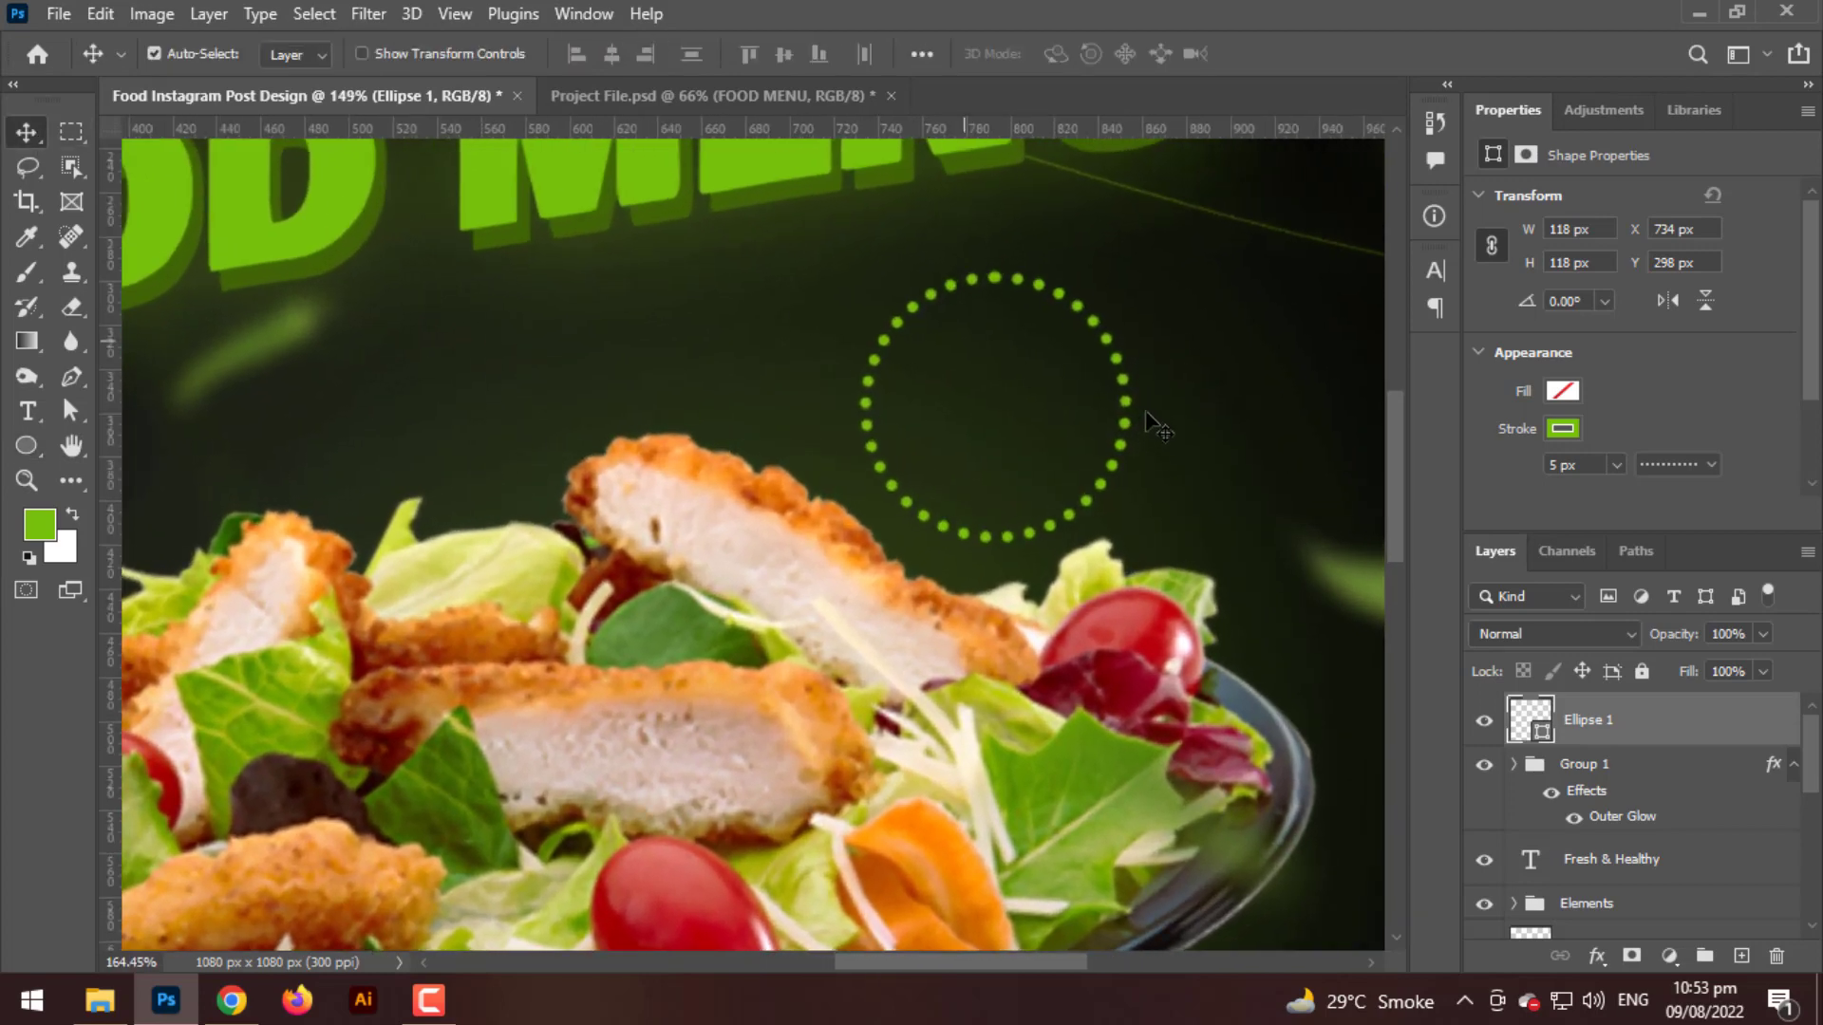
scroll(1148, 427, "up", 2)
left_click_drag(1135, 442, 1103, 401)
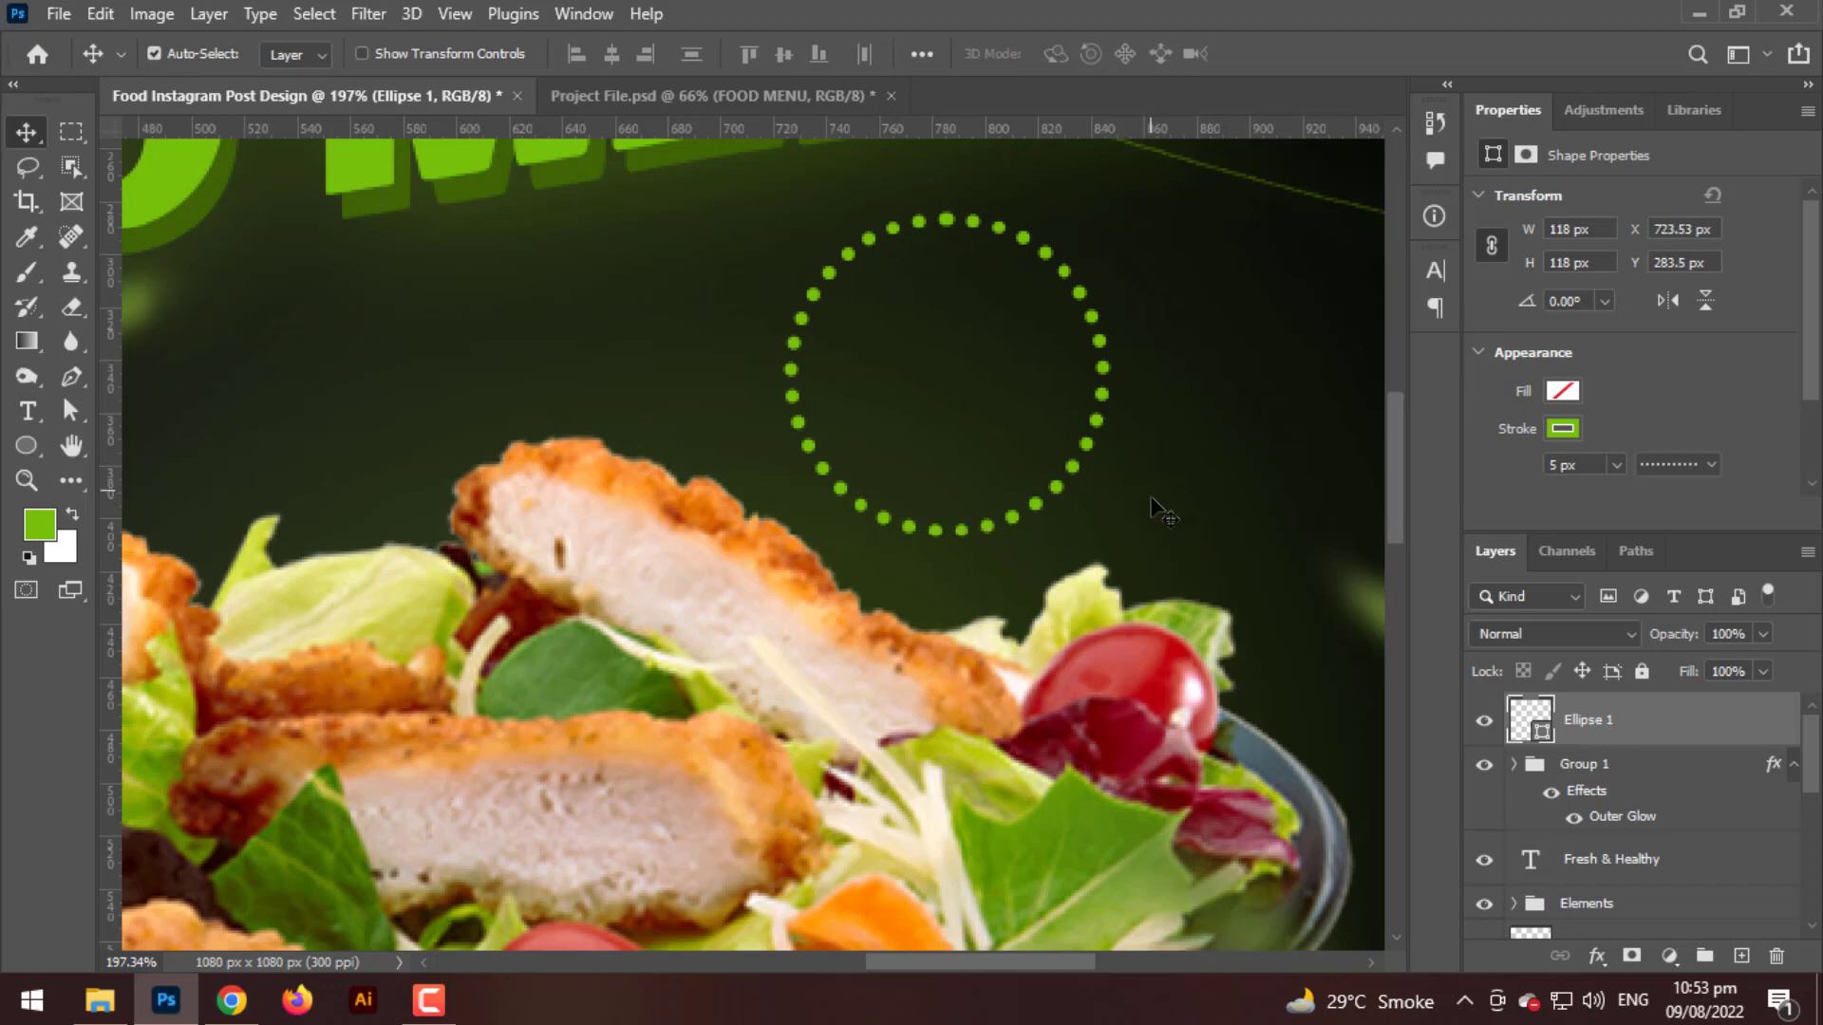
scroll(1159, 507, "down", 2)
scroll(1153, 492, "down", 10)
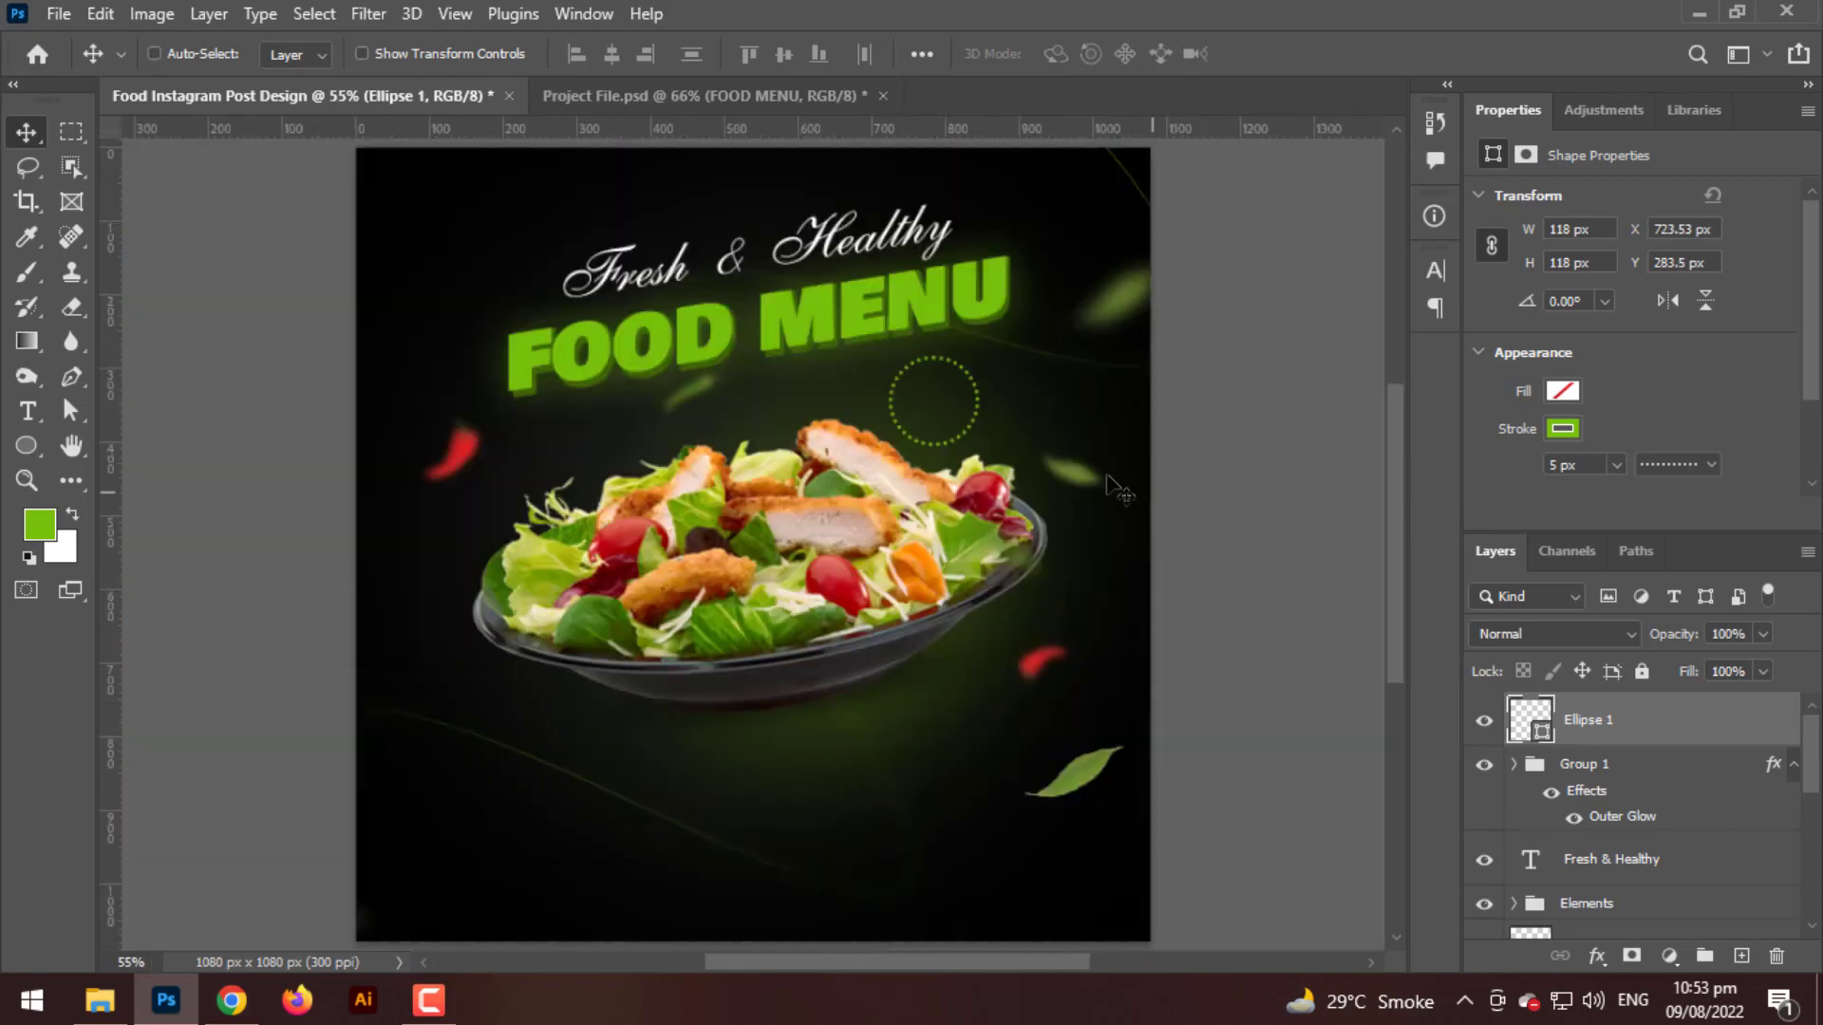
- Add centre-aligned green text reading 50% OFF on two lines beside the dotted circle
scroll(1130, 498, "up", 6)
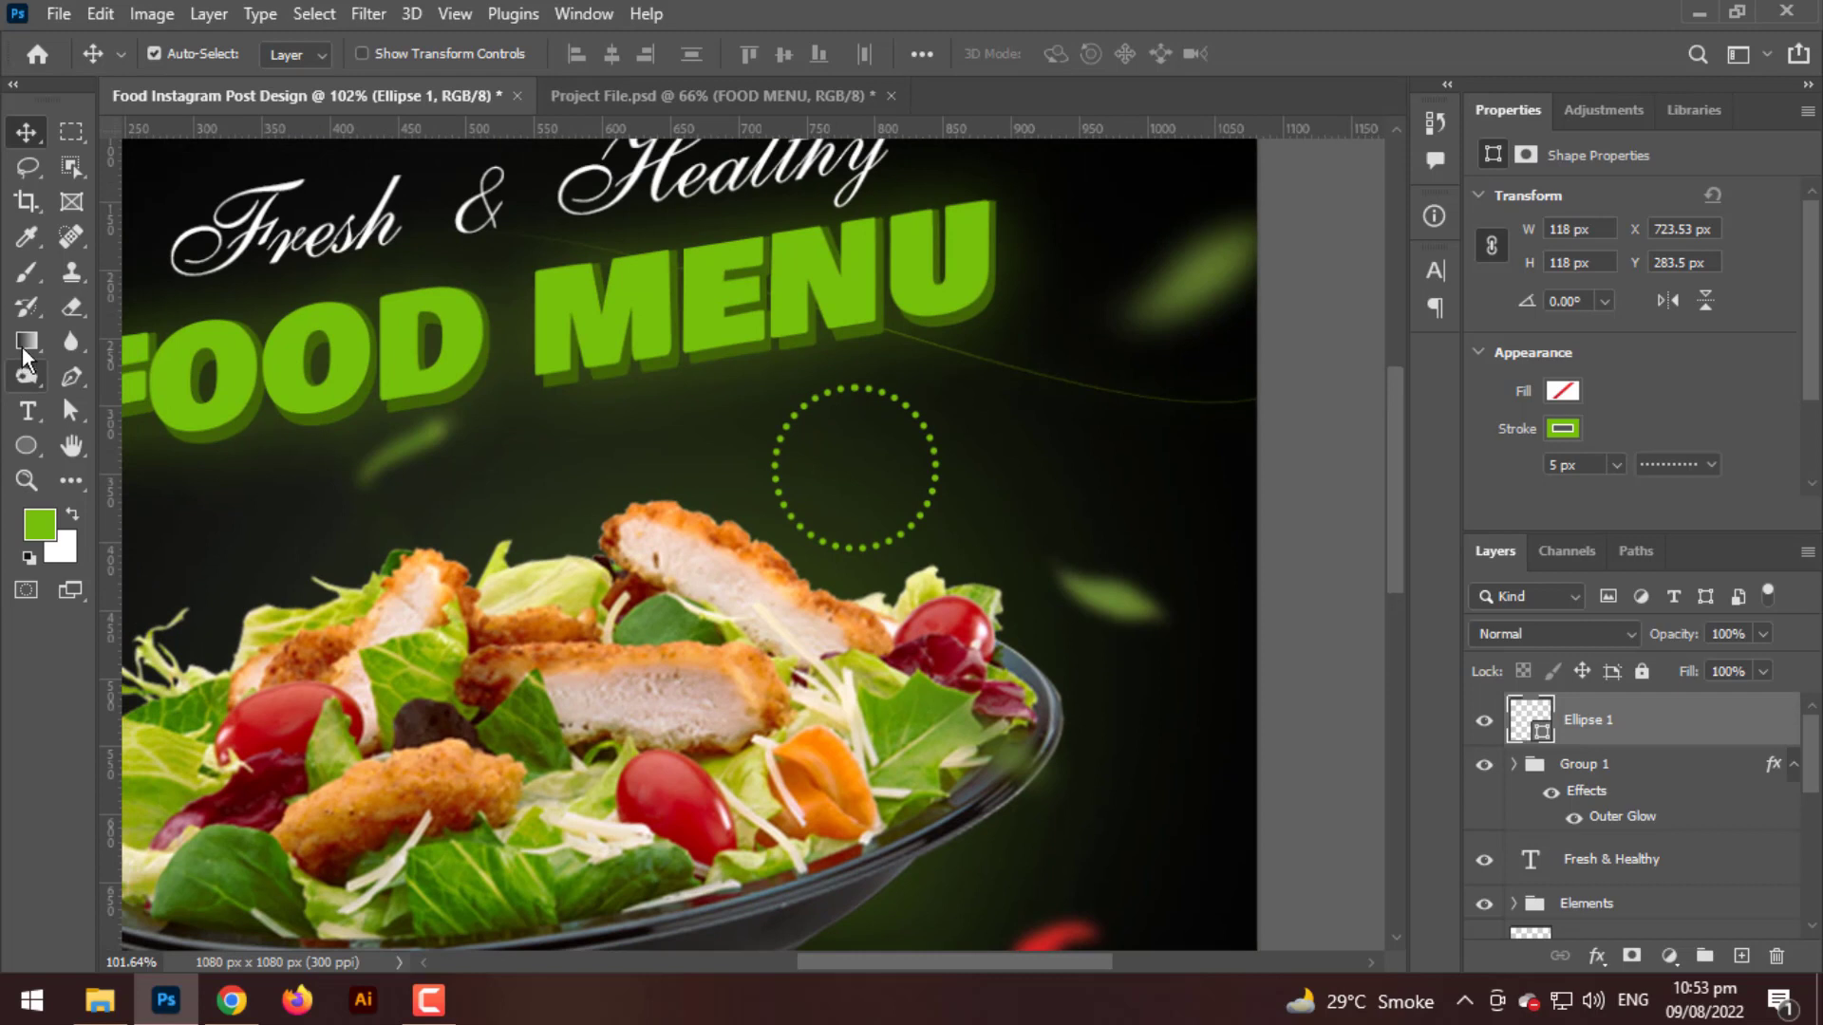
left_click(26, 411)
left_click(1083, 516)
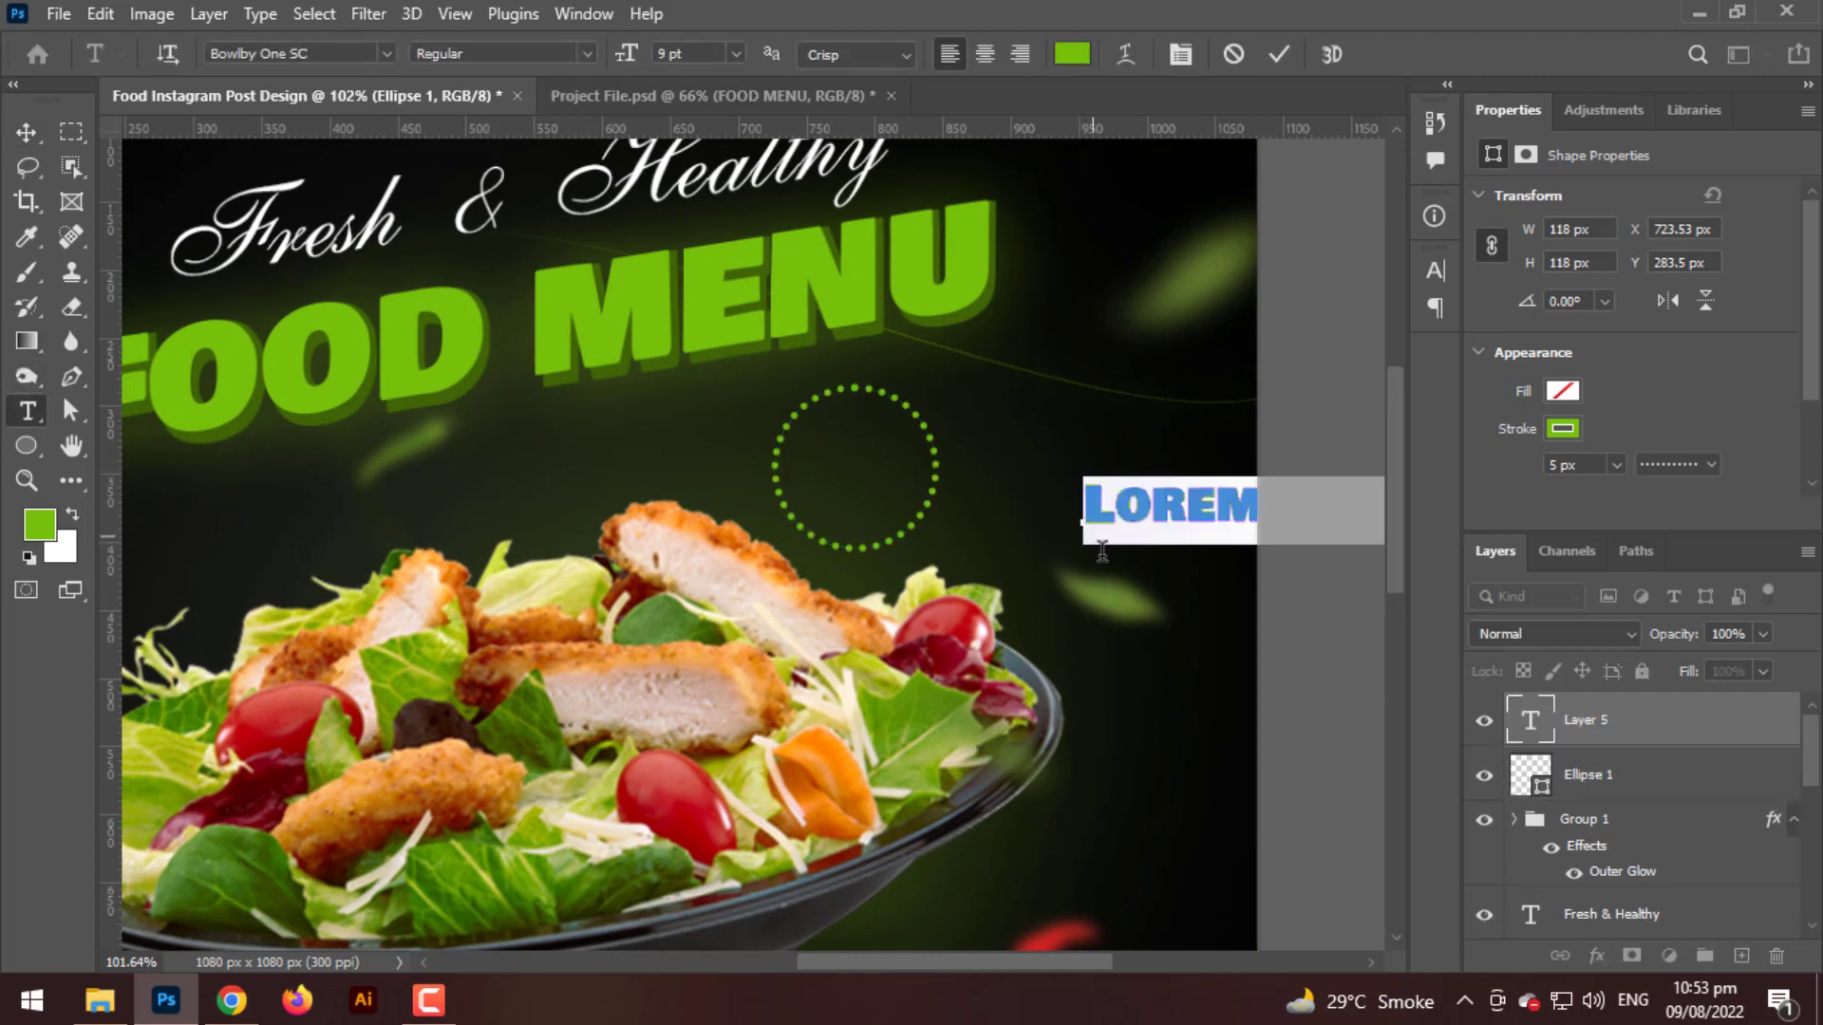
type("5")
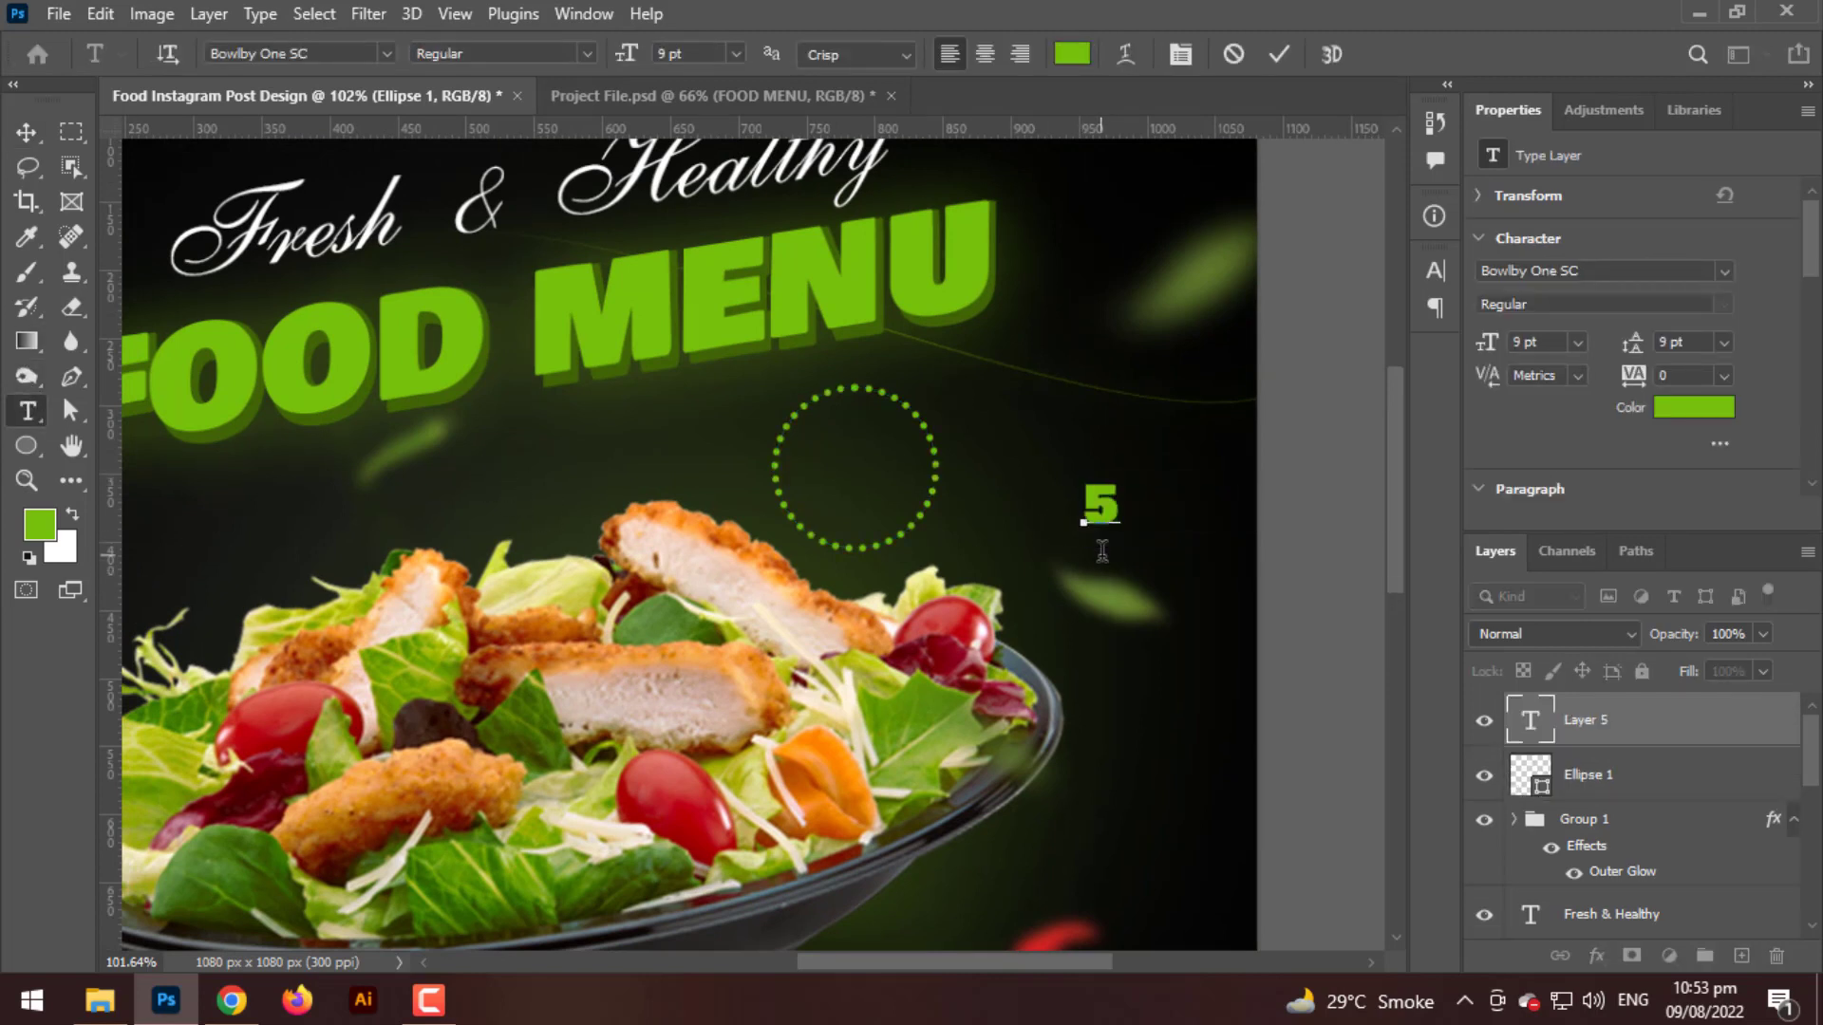
type("-0")
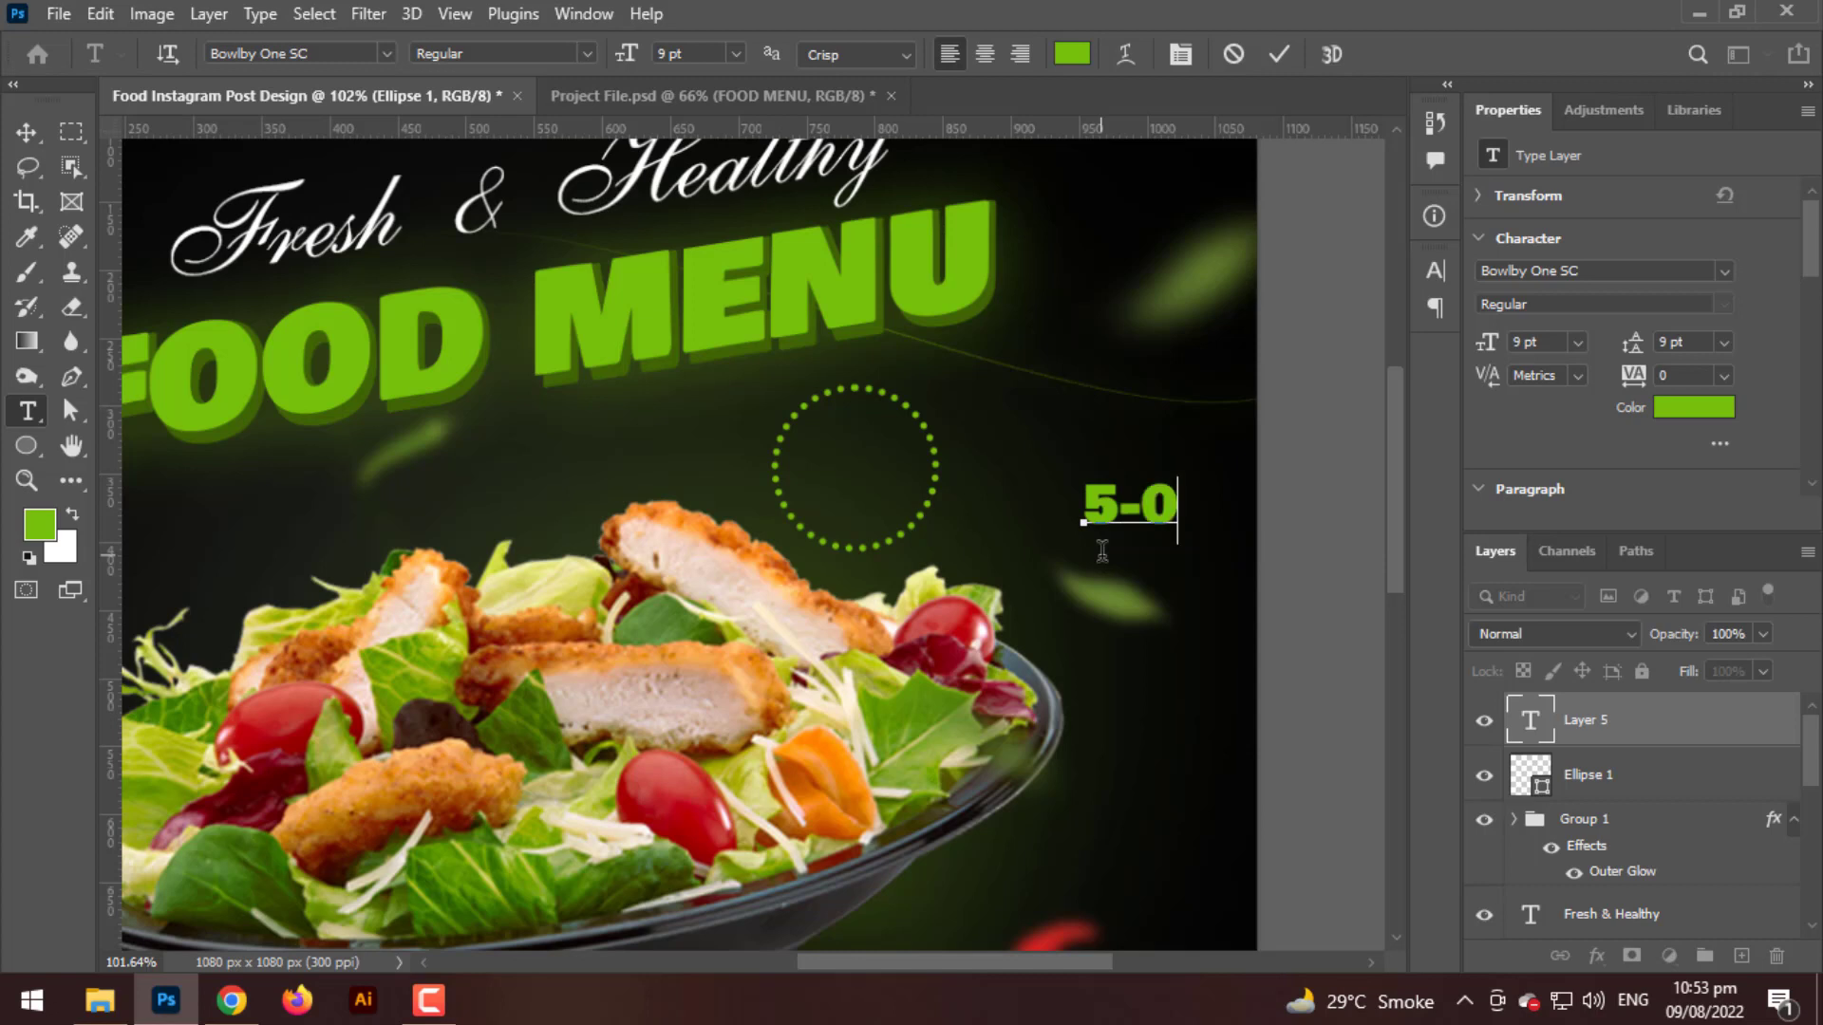
key("BackSpace")
key("BackSpace")
type("0%")
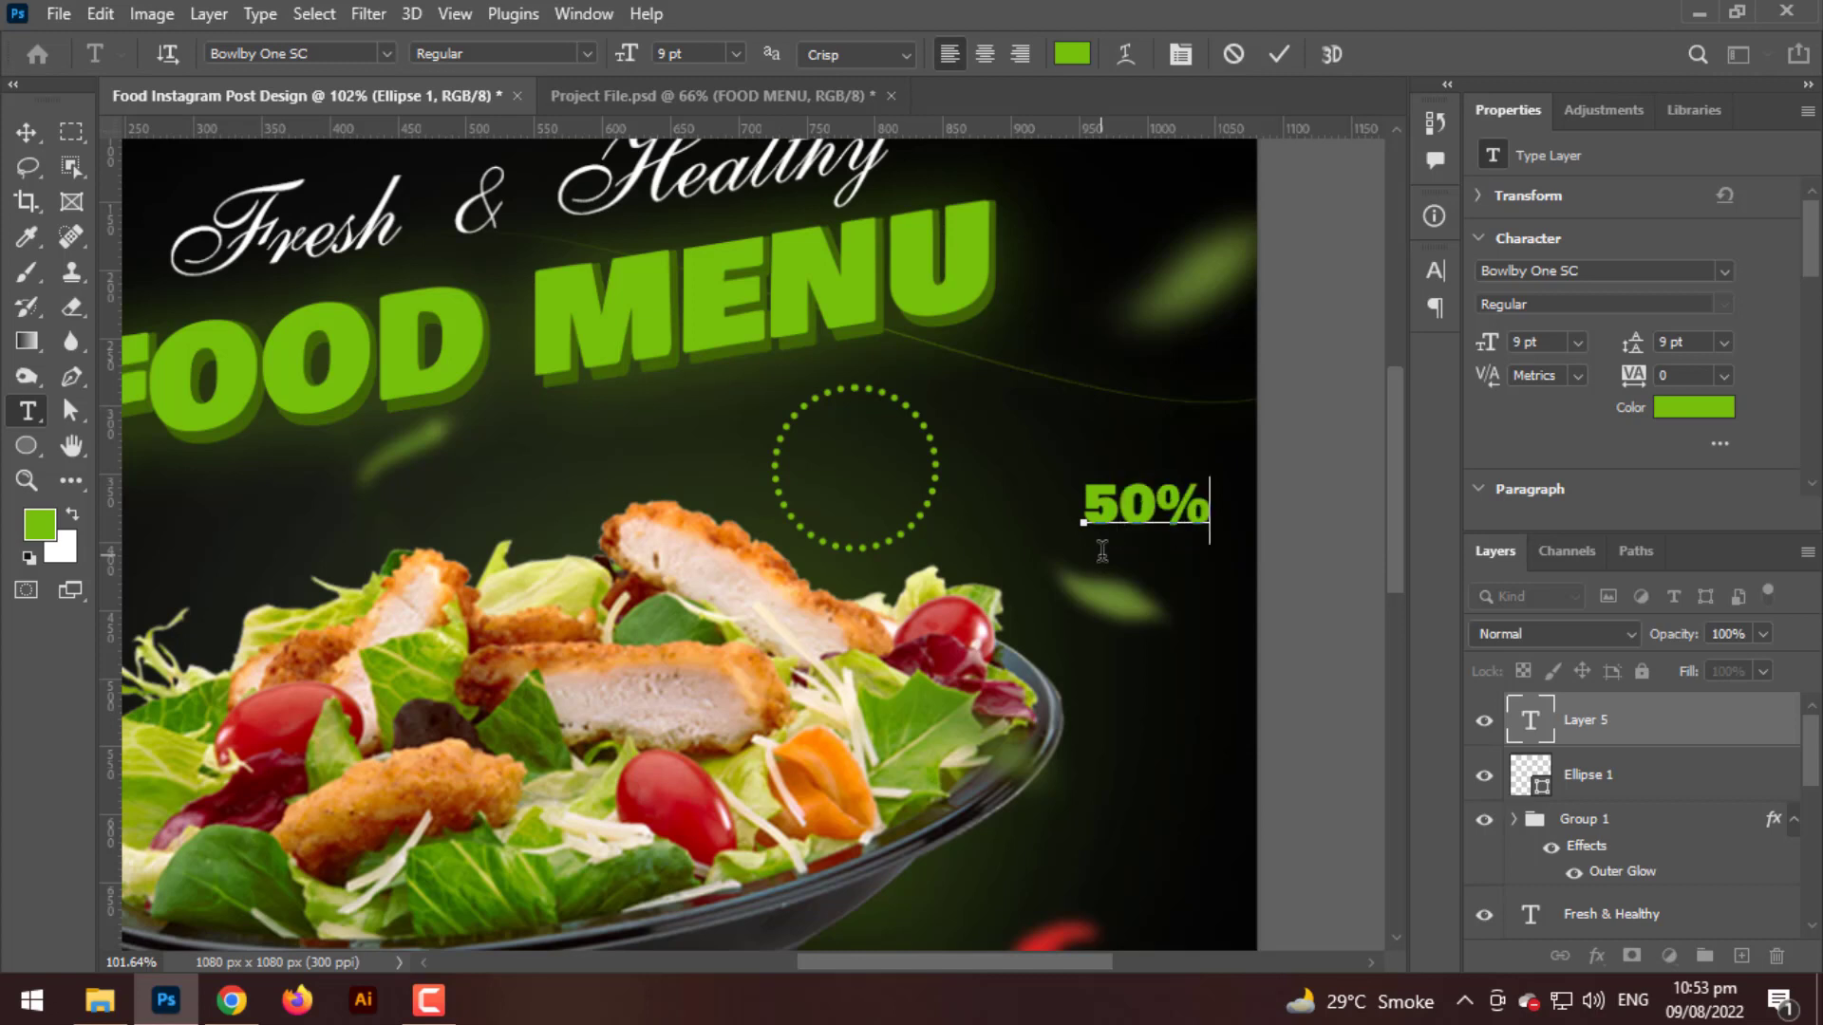
type(" OFF")
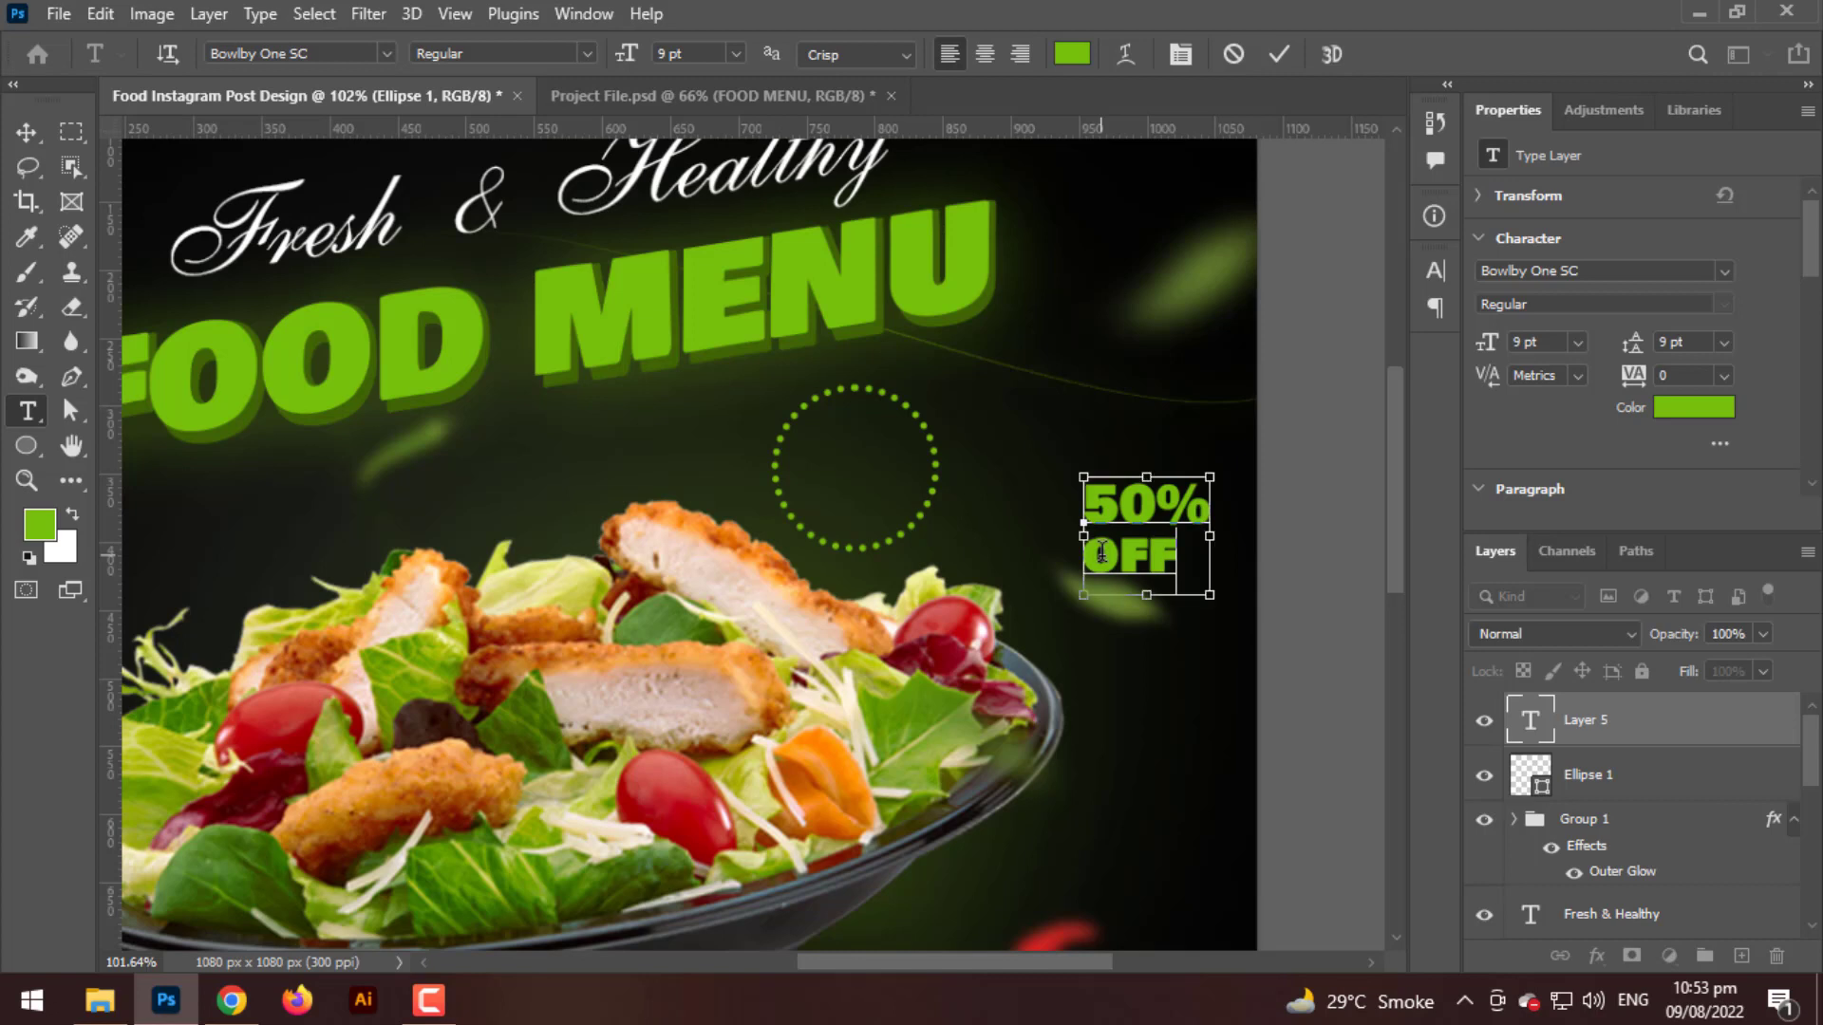
key("ctrl+a")
left_click(983, 53)
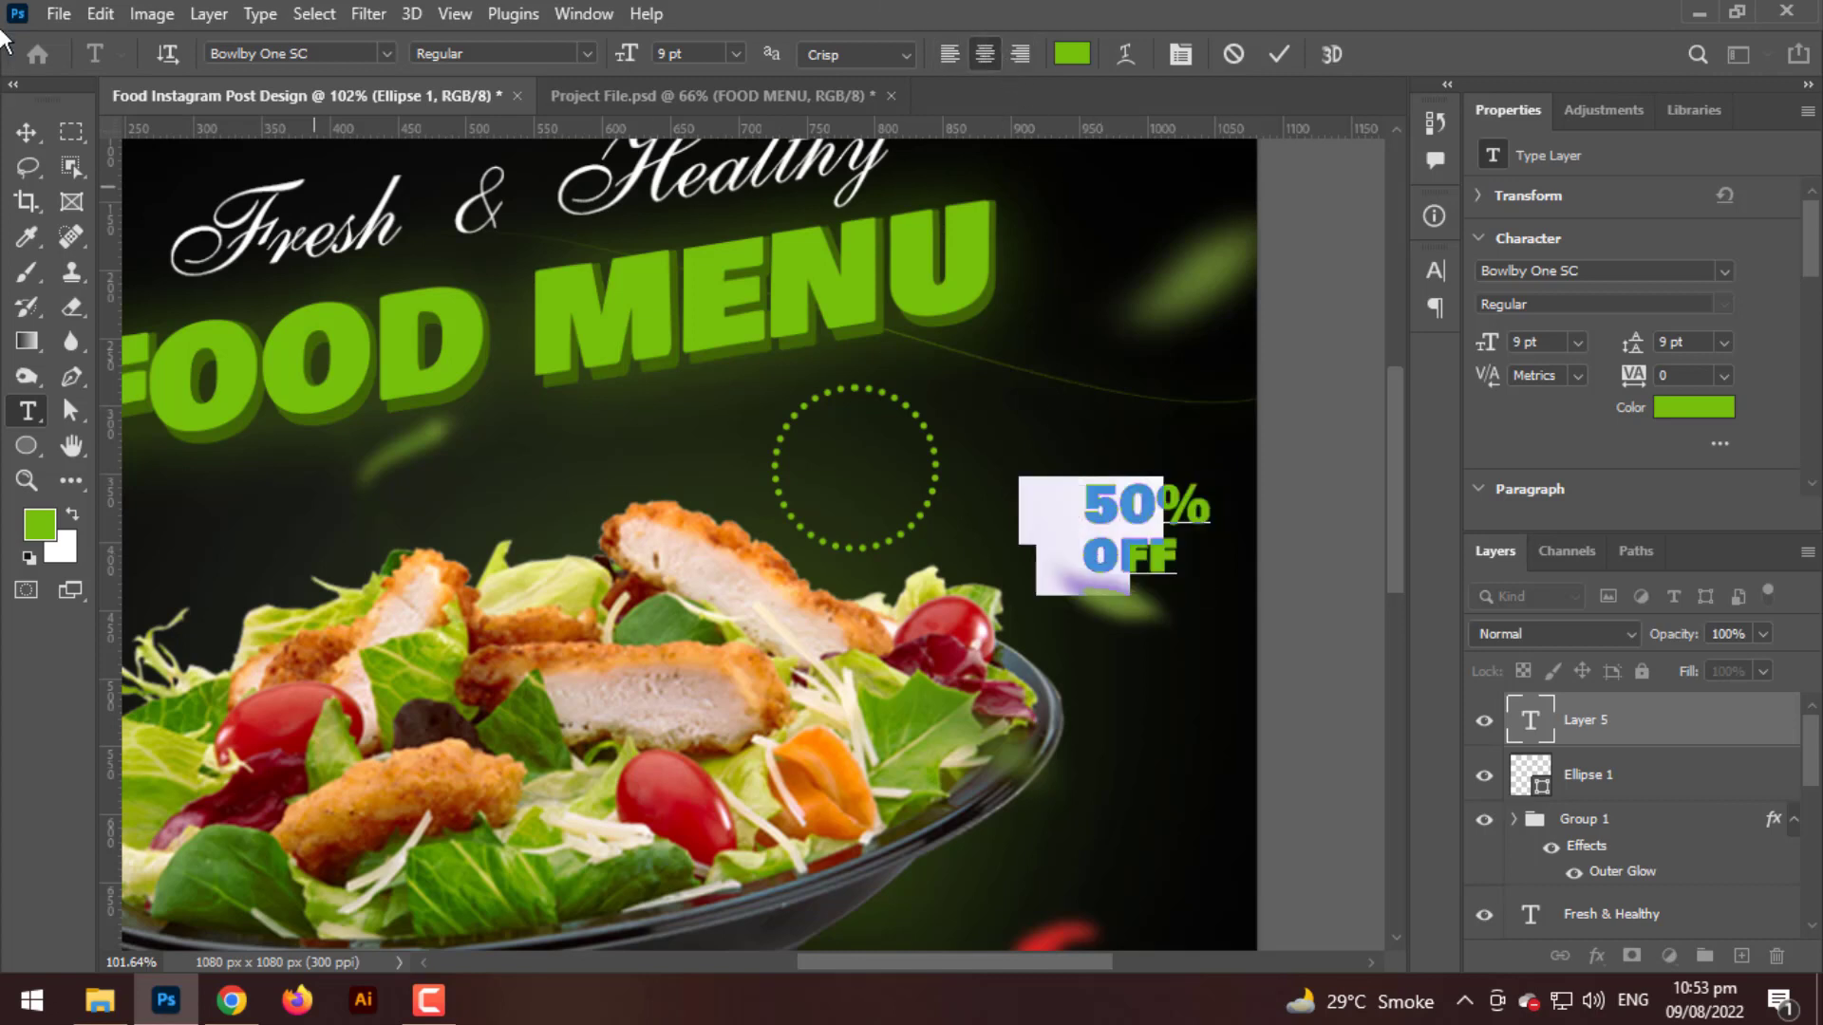
left_click(26, 132)
- Scale the 50% OFF text down to about 7.66 pt and centre it inside the dotted circle
key("ctrl+t")
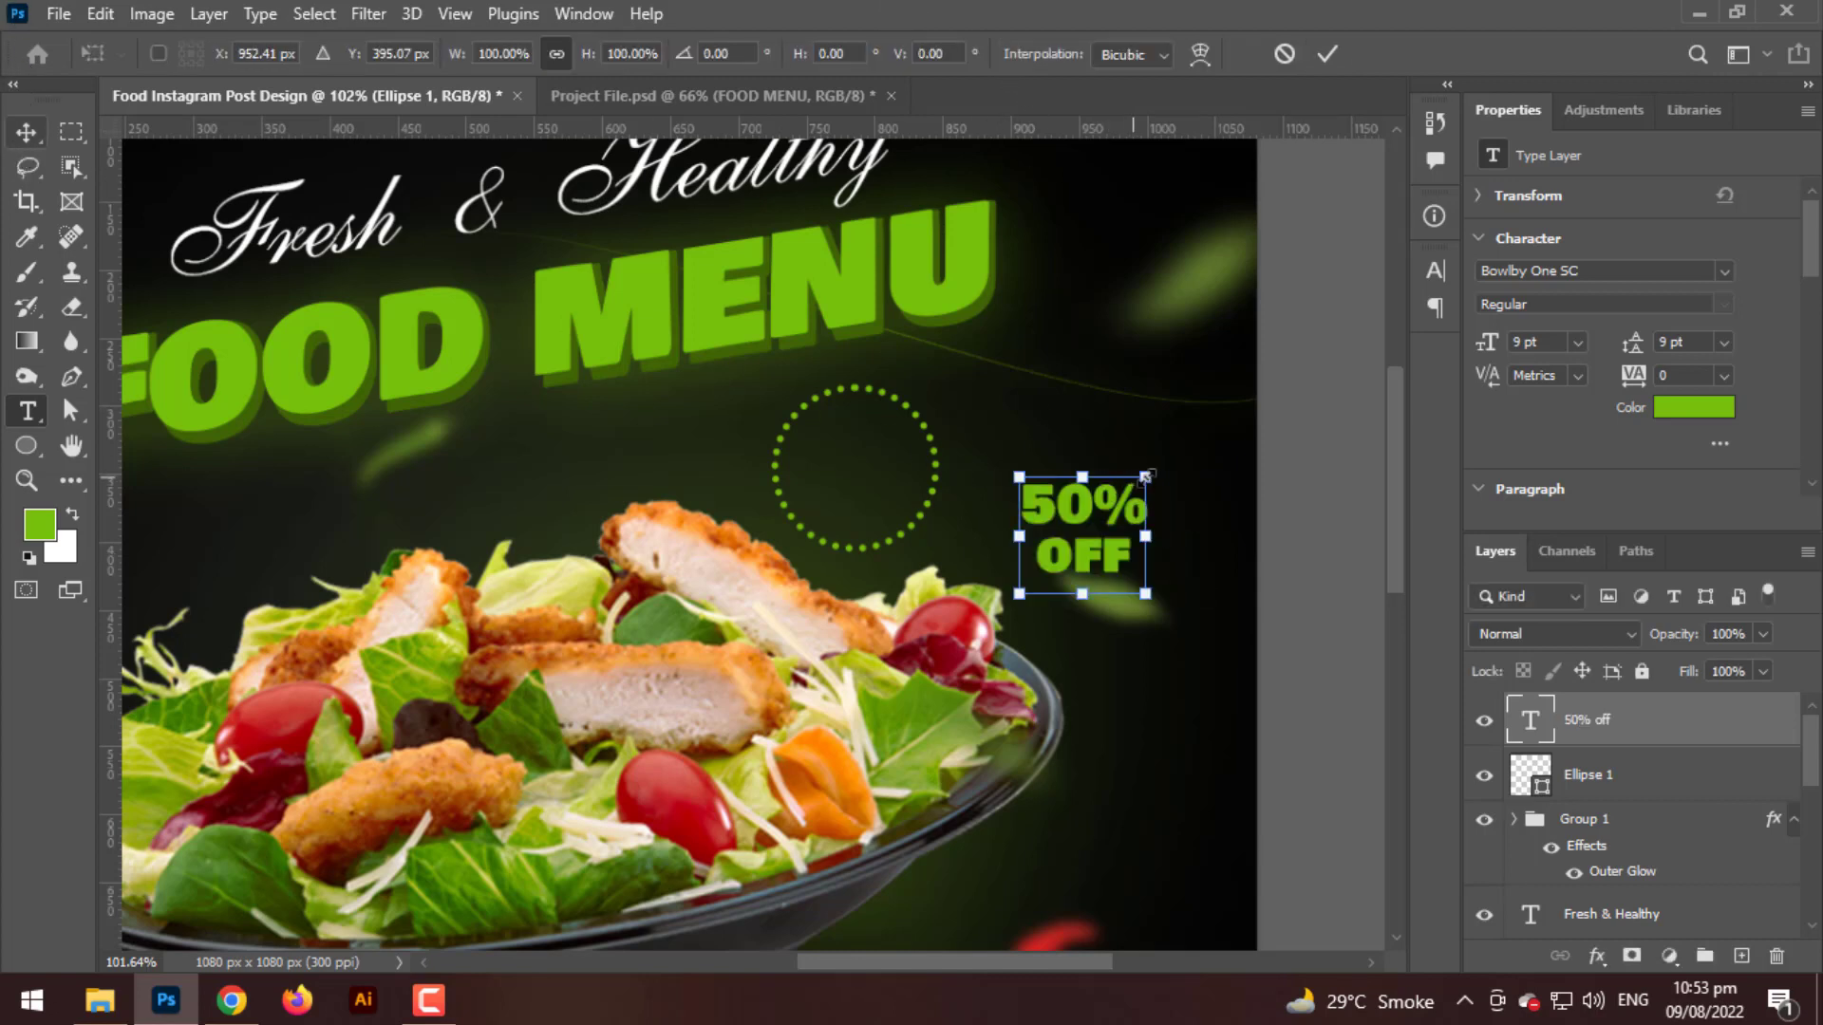
left_click_drag(1146, 477, 1129, 494)
left_click_drag(1090, 527, 870, 454)
key("Return")
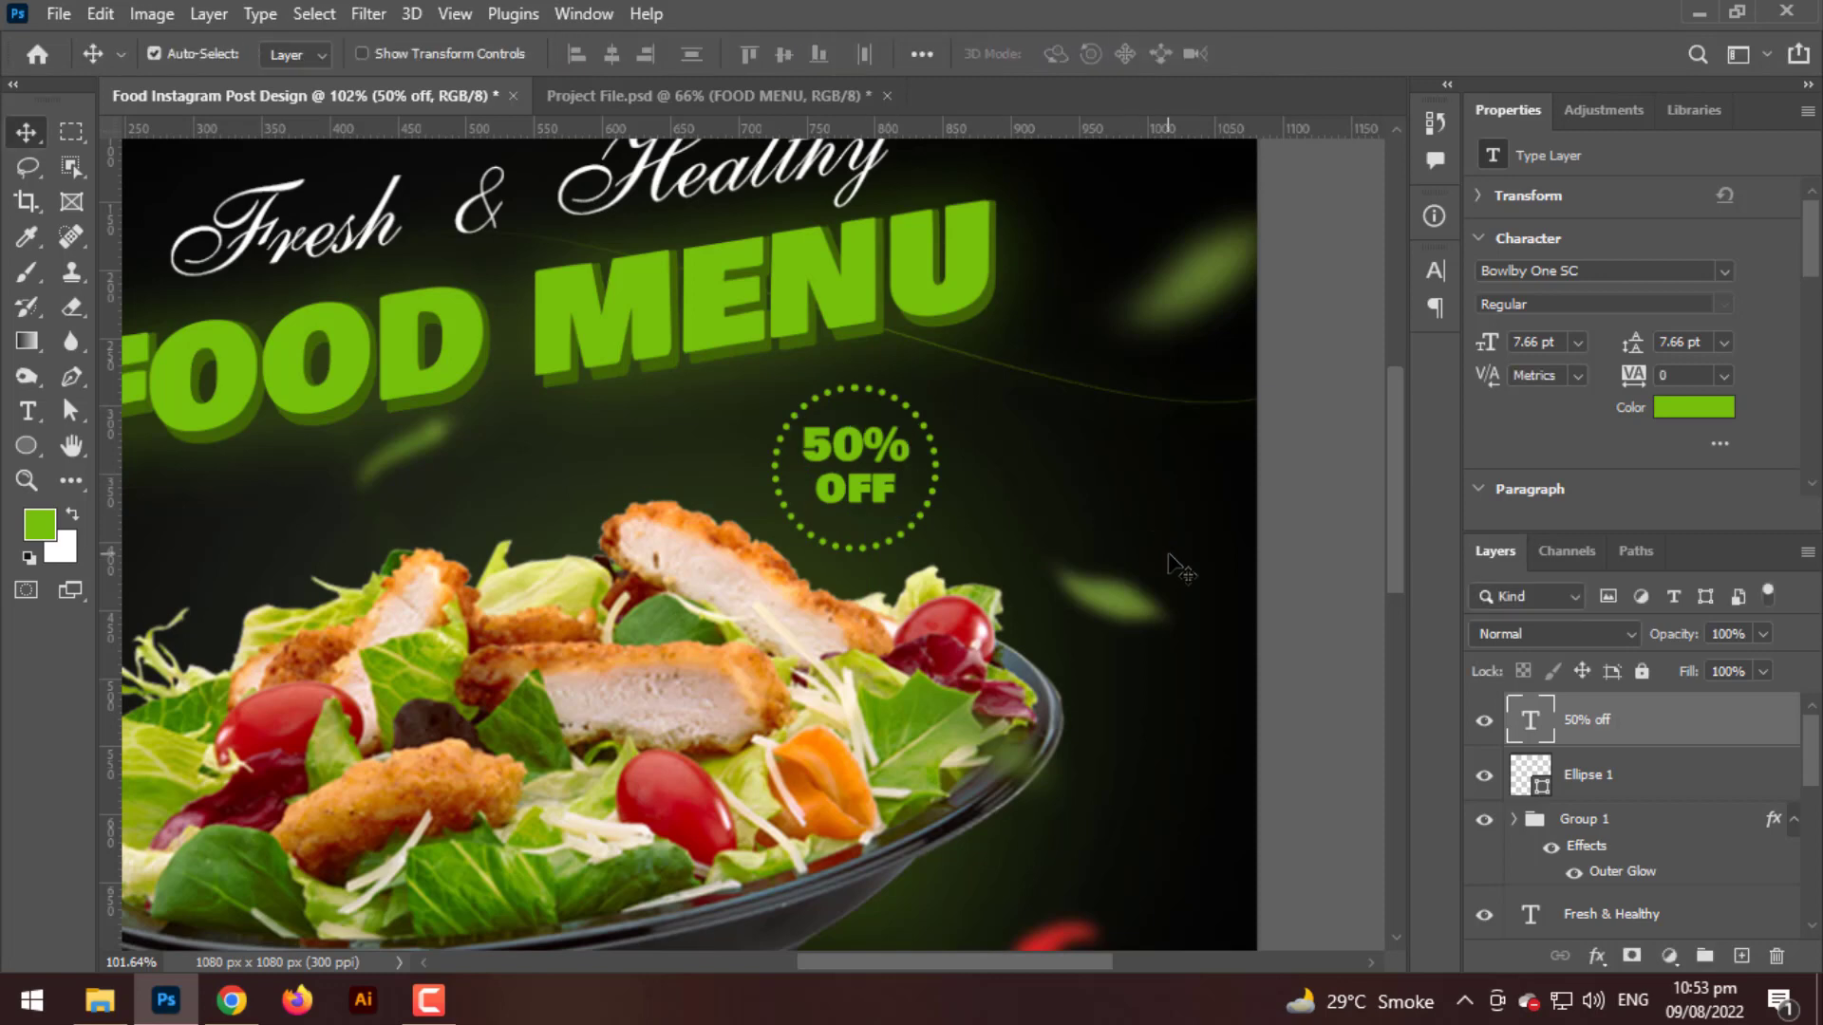
key("Down")
key("Down")
key("Down")
key("Down")
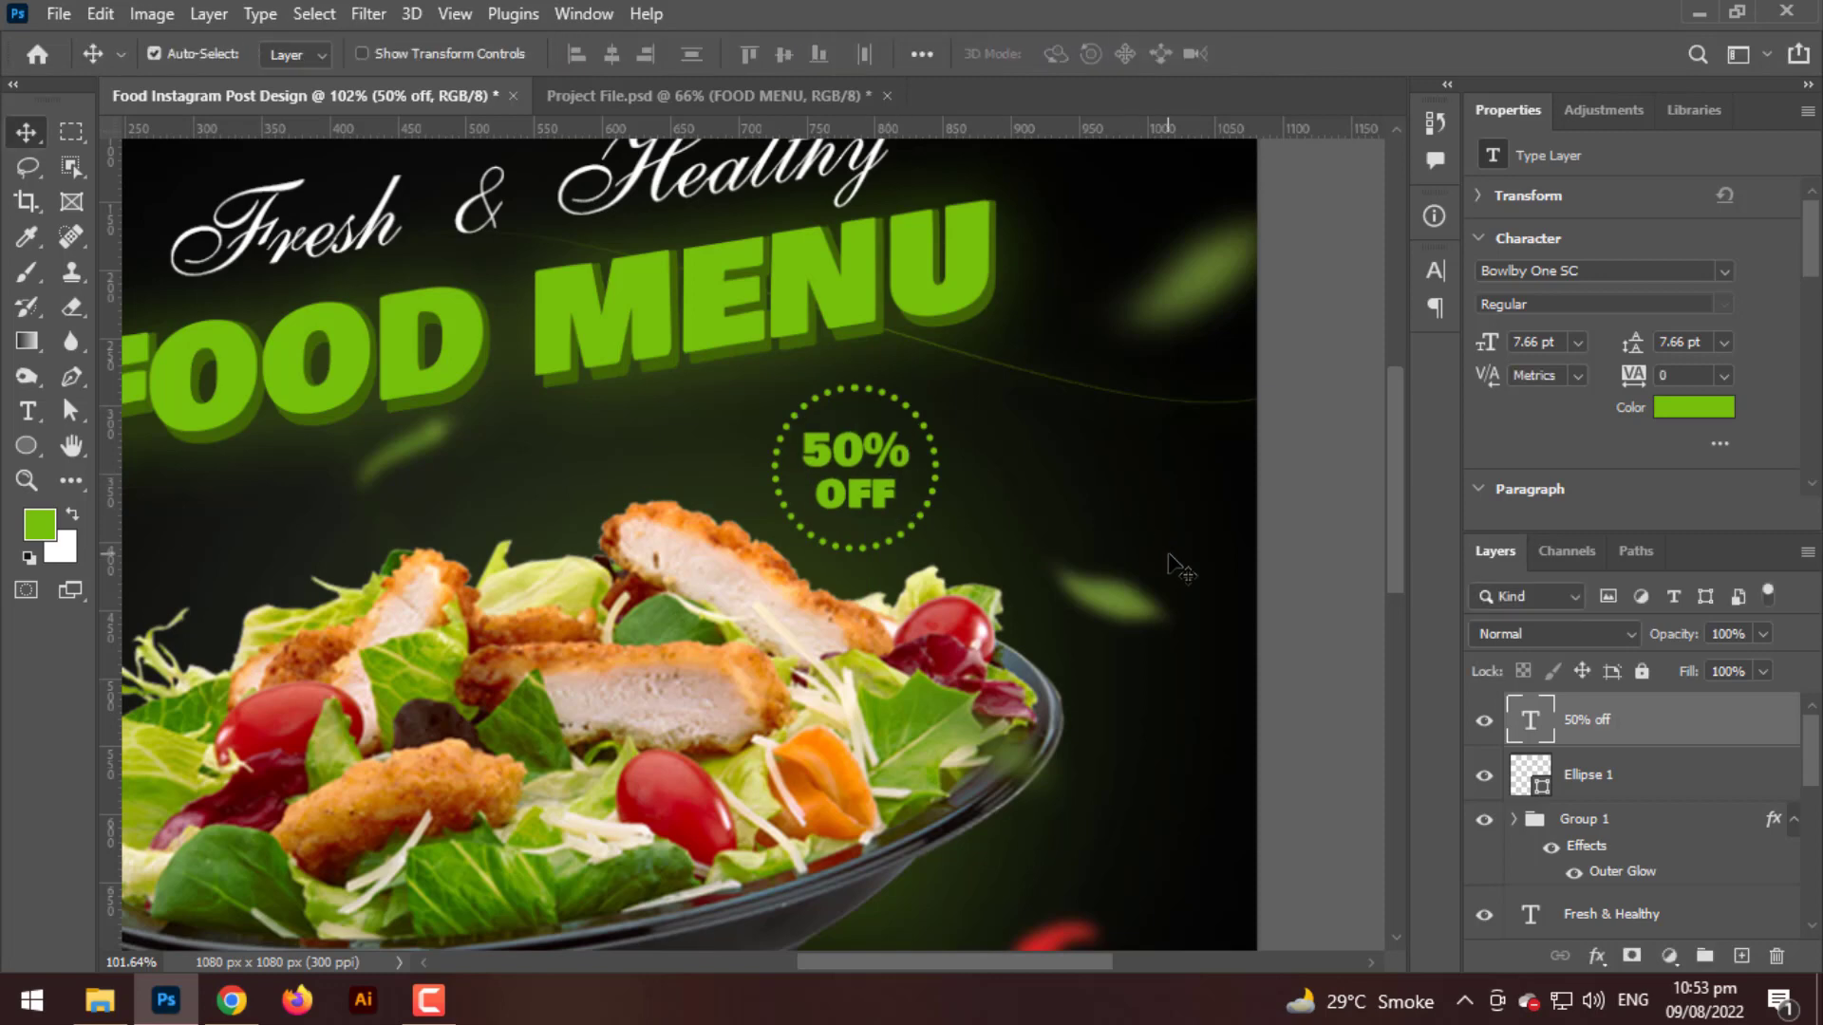
- Add a green Outer Glow to the 50% OFF text with Screen blending and 21% opacity
right_click(1719, 710)
left_click(1502, 37)
left_click(819, 790)
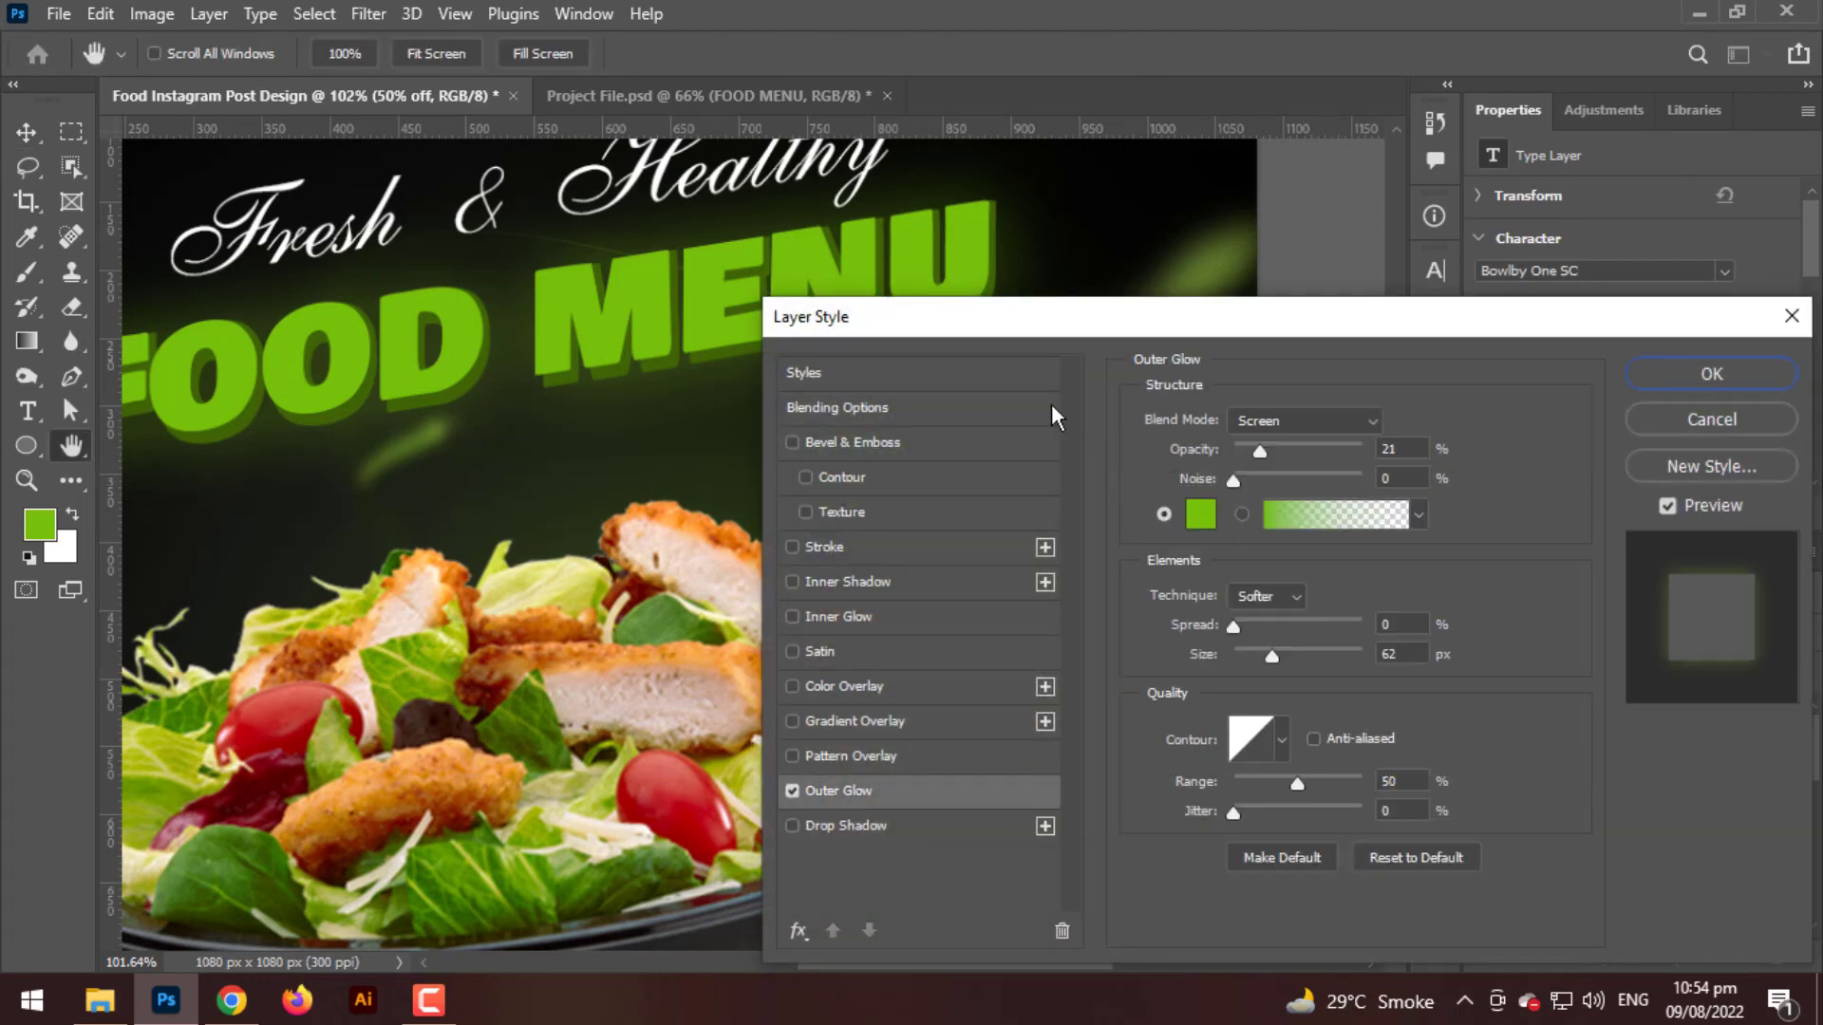
mouse_move(1137, 320)
left_mouse_down()
mouse_move(1273, 321)
mouse_move(1171, 315)
left_mouse_up()
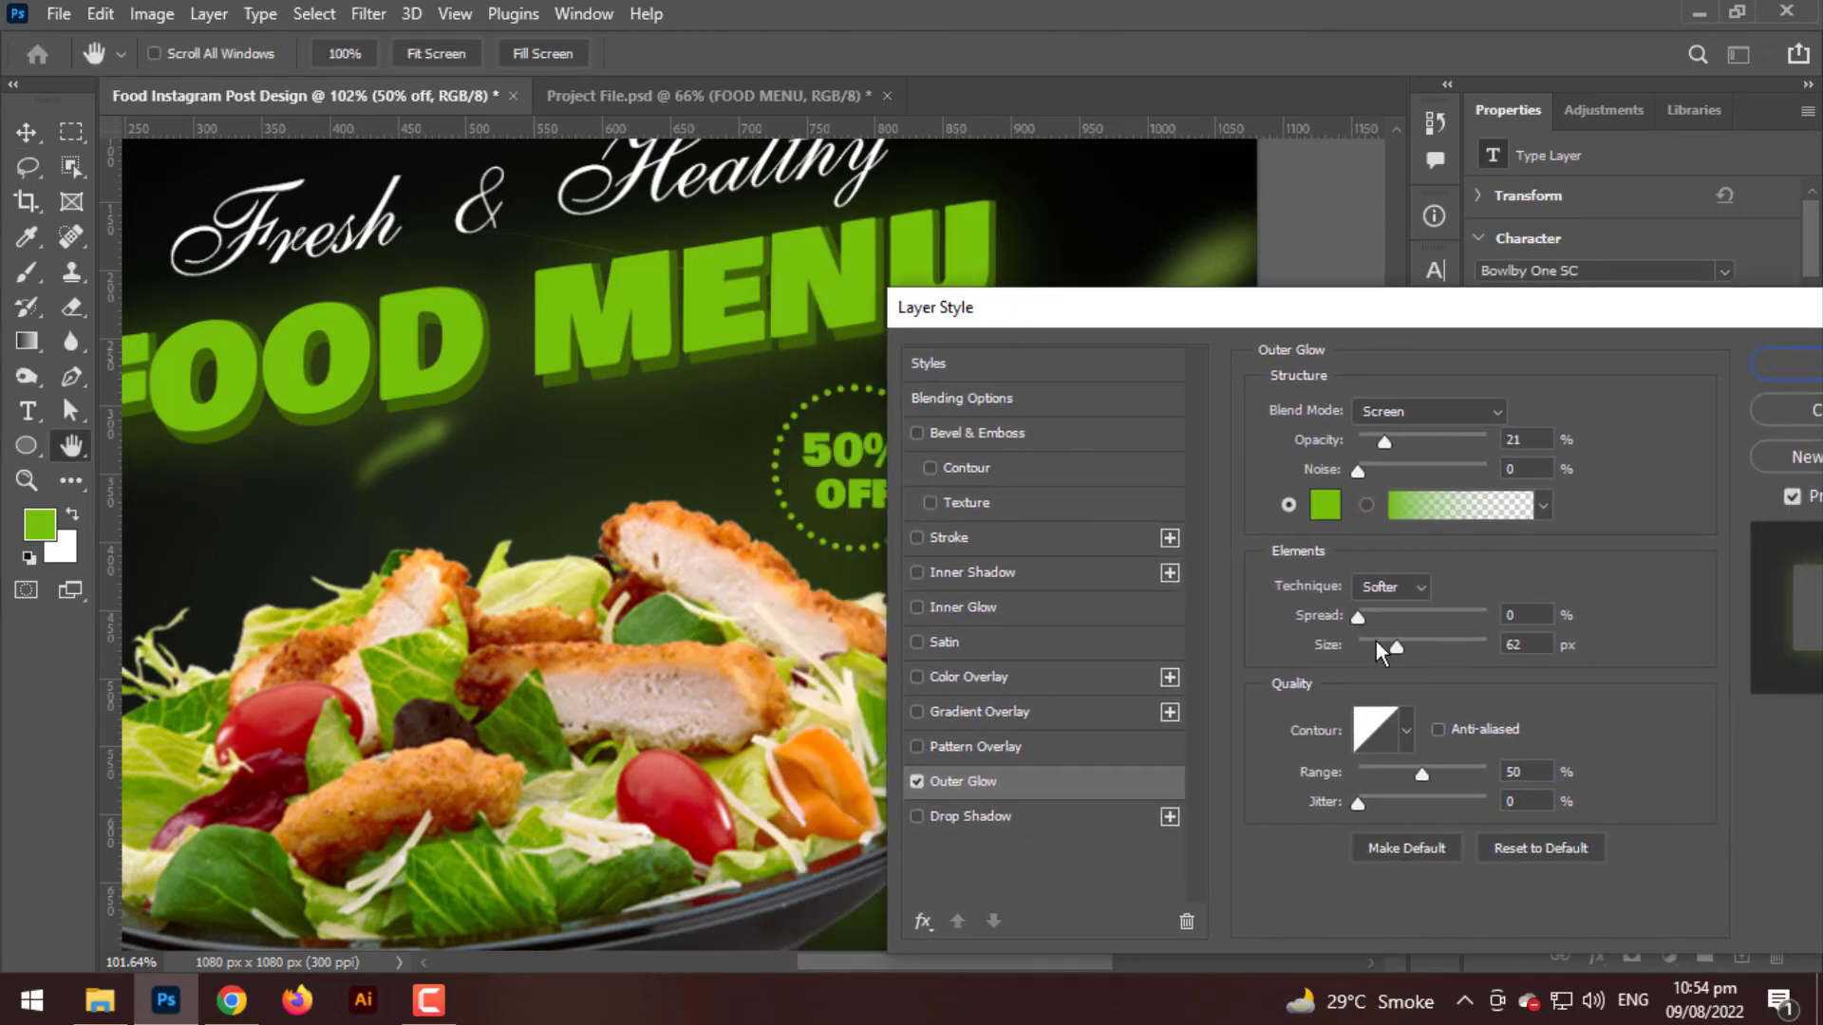
left_click_drag(1380, 653, 1383, 653)
left_click(1787, 364)
key("ctrl+0")
- Draw a curved open Pen path about 143 px wide and 91 px high around the bowl's lower left rim
scroll(885, 617, "up", 4)
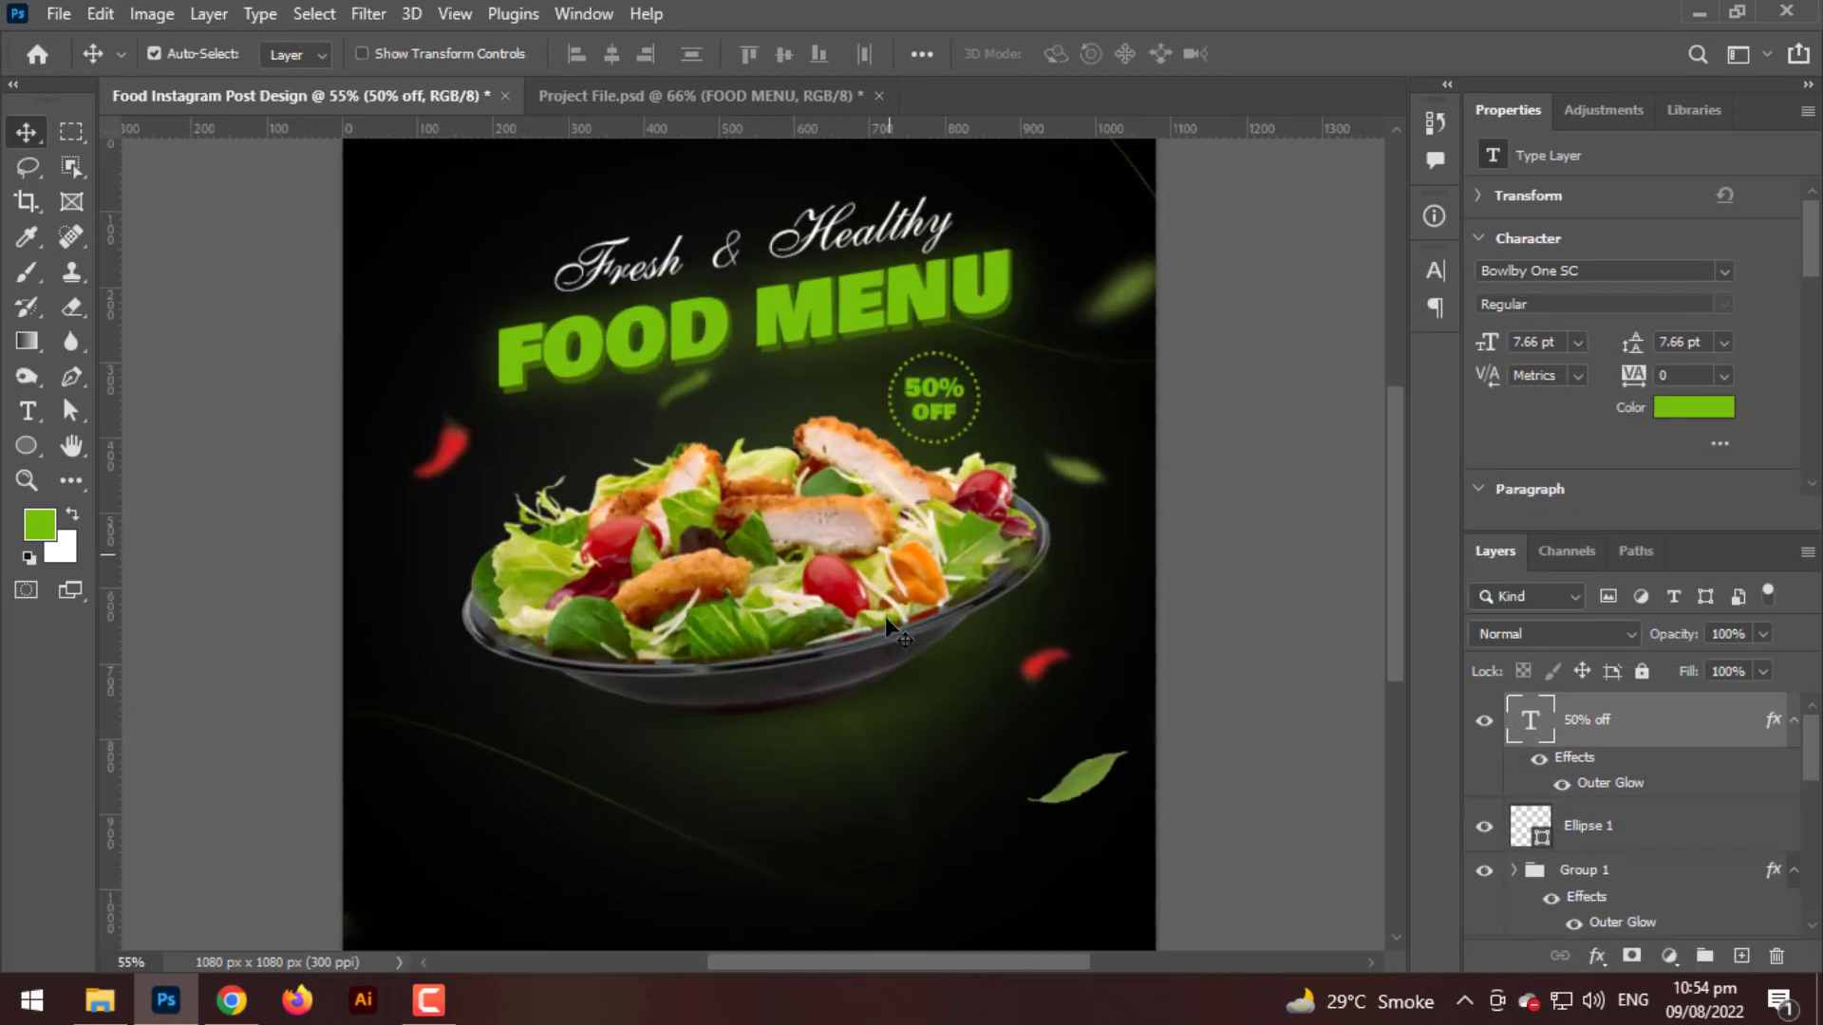
scroll(363, 691, "up", 3)
key("p")
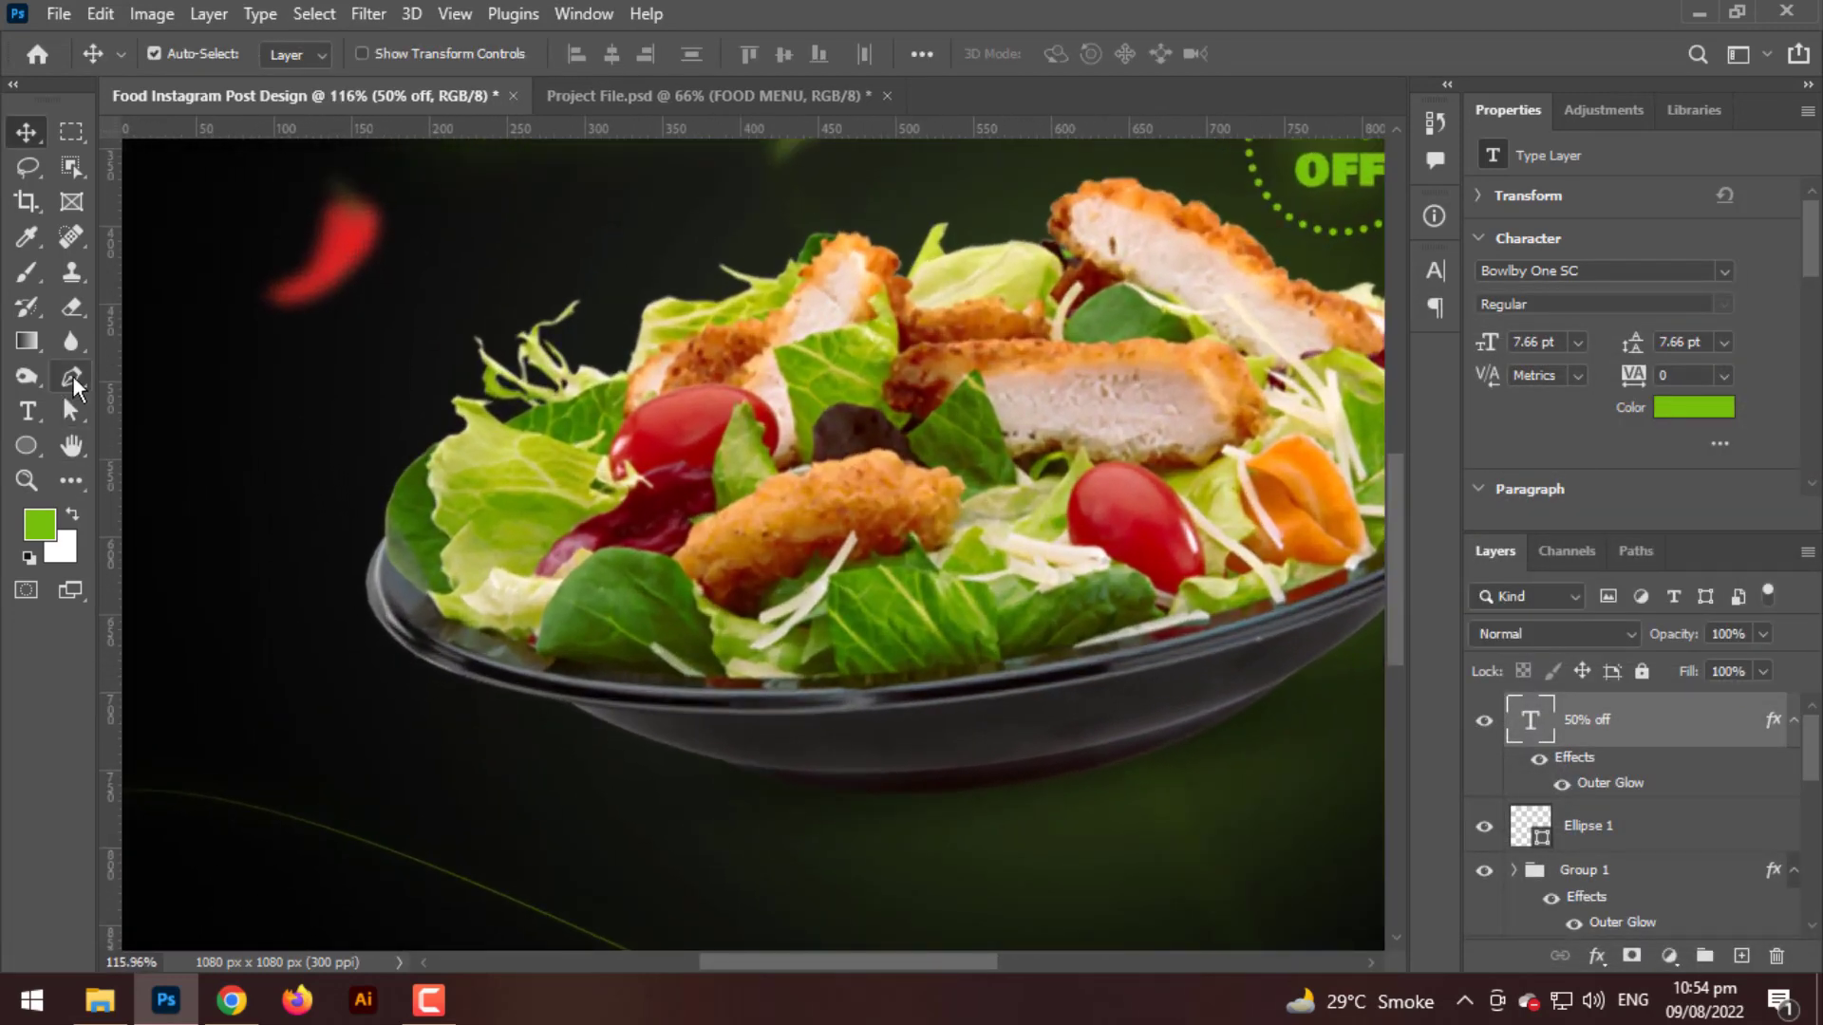
left_click(339, 569)
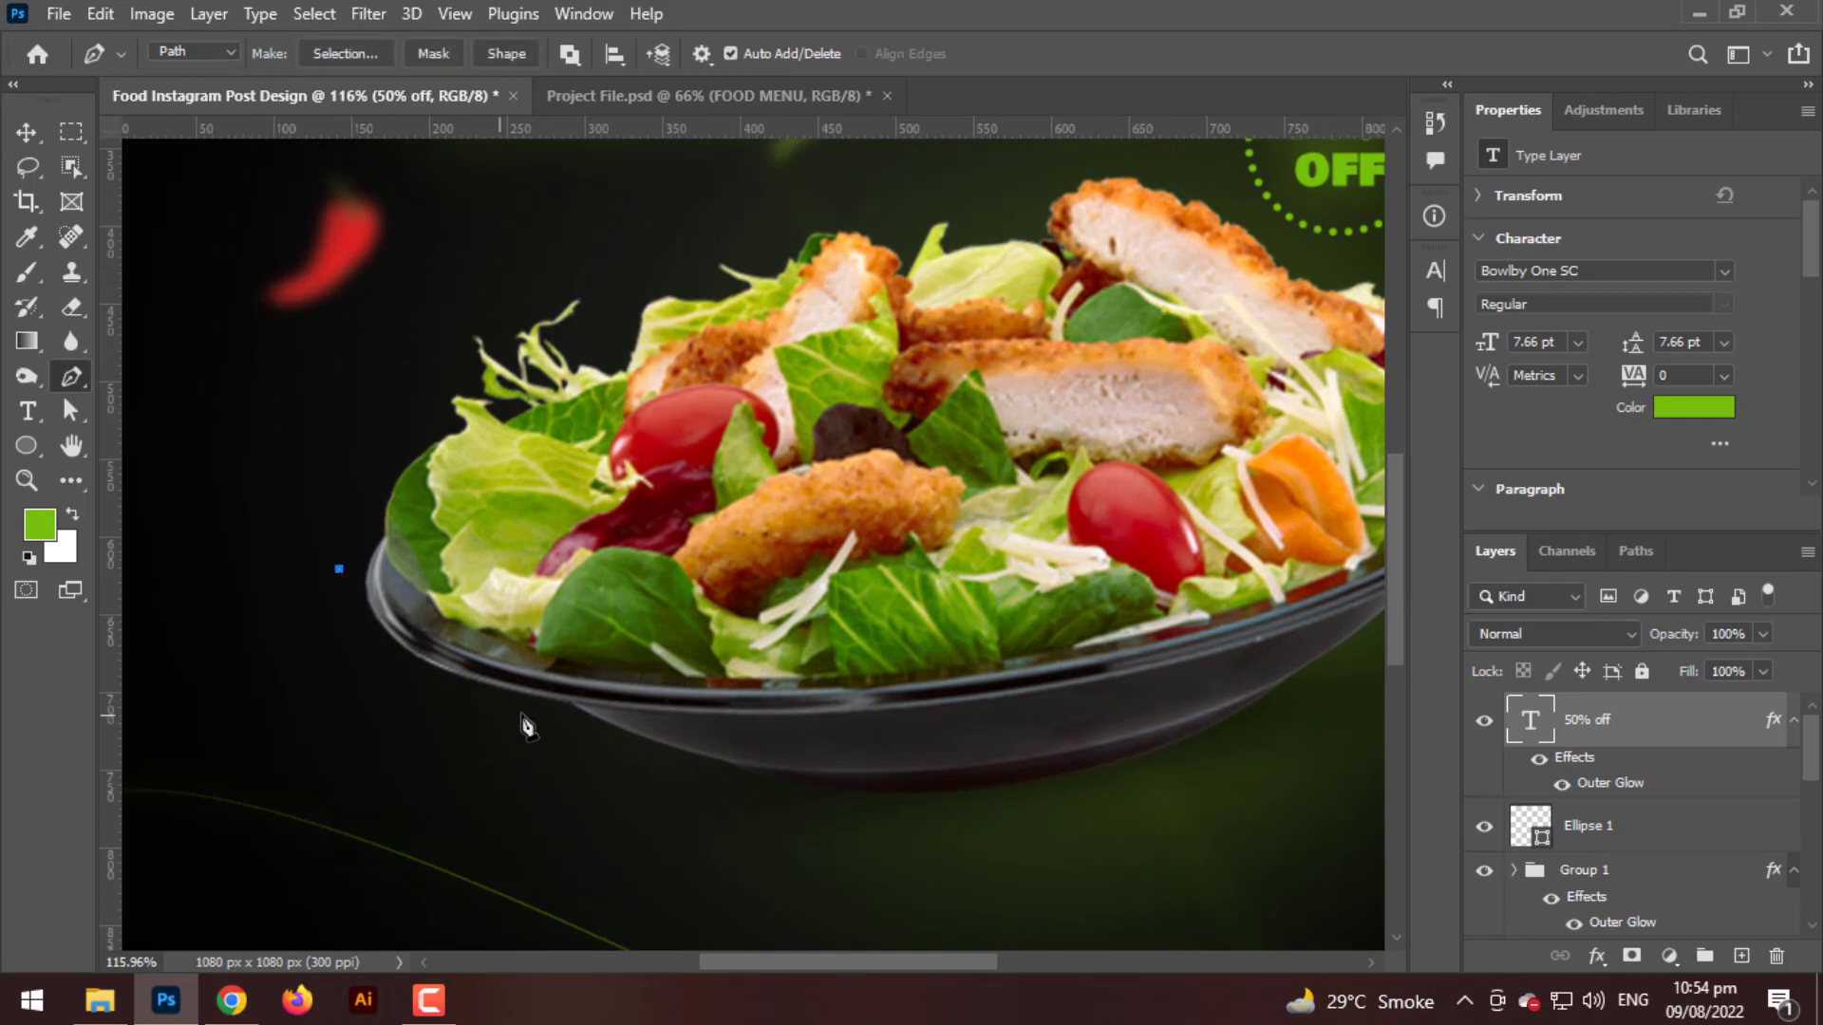
left_click_drag(560, 710, 801, 718)
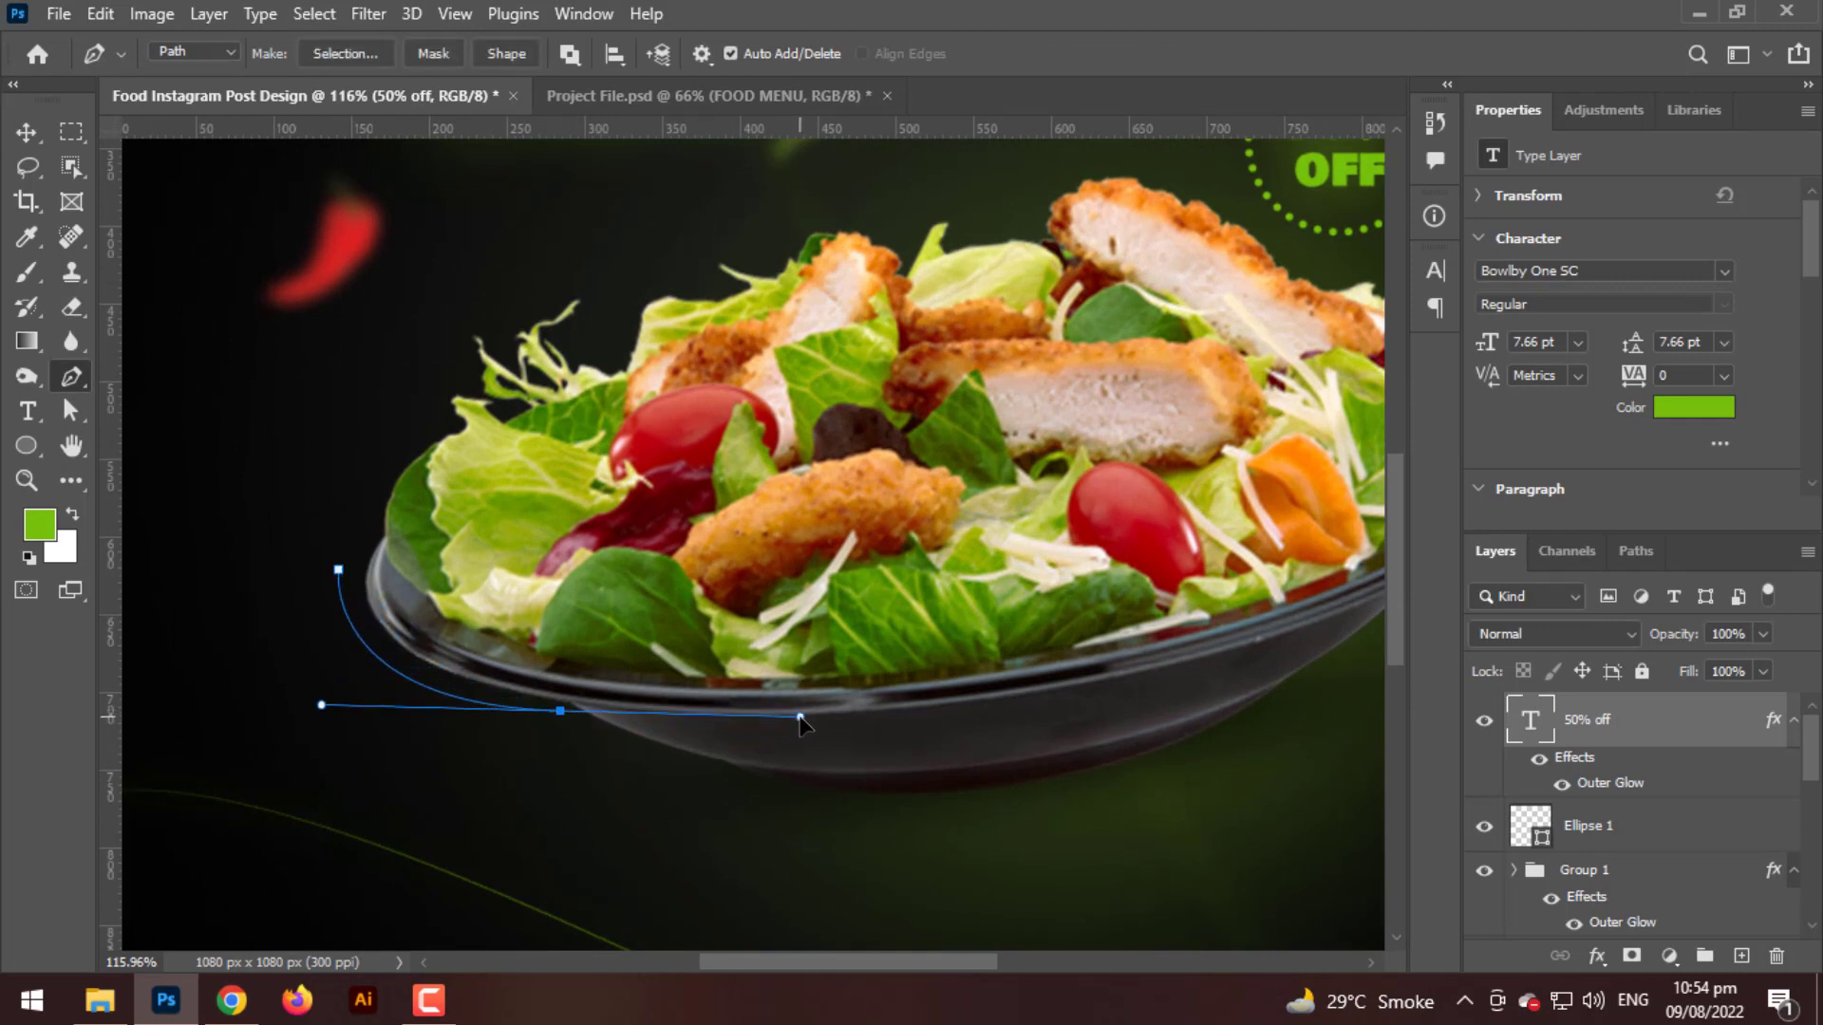
left_click(1767, 957)
key("Escape")
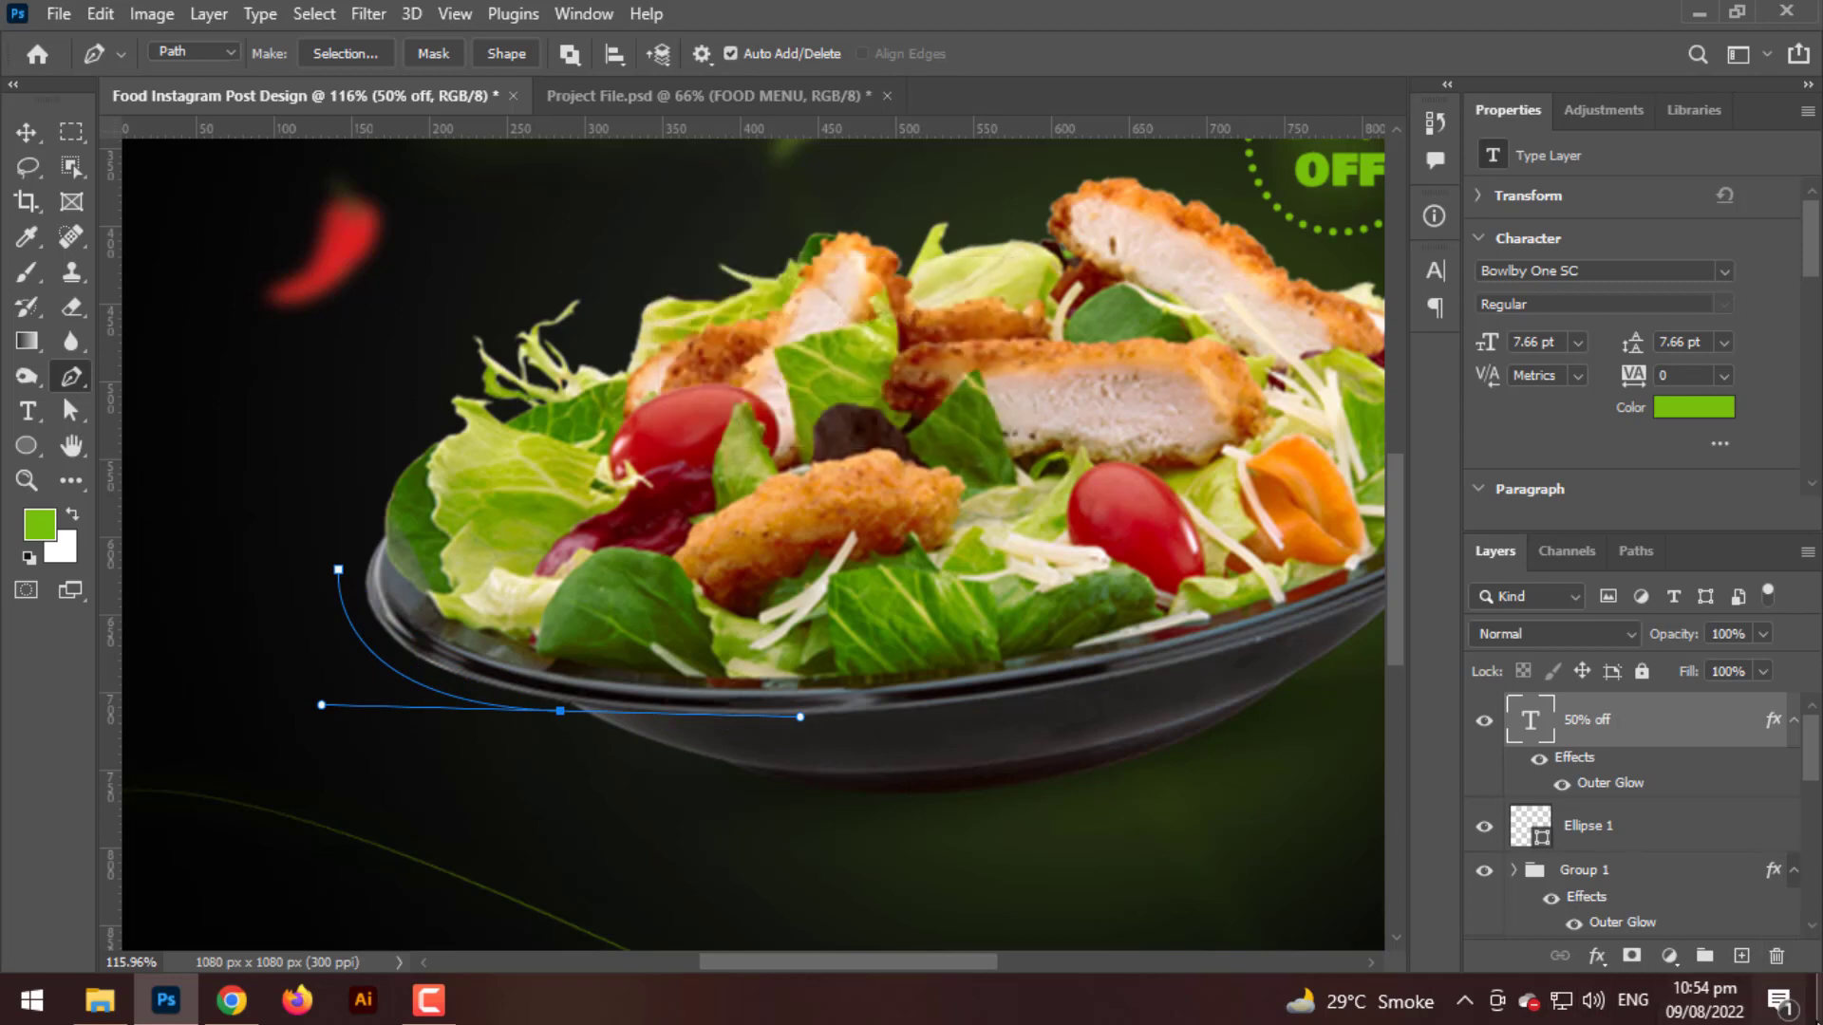
- Add a new layer and stroke the curved path on it with the green Brush, without simulated pressure
left_click(1742, 957)
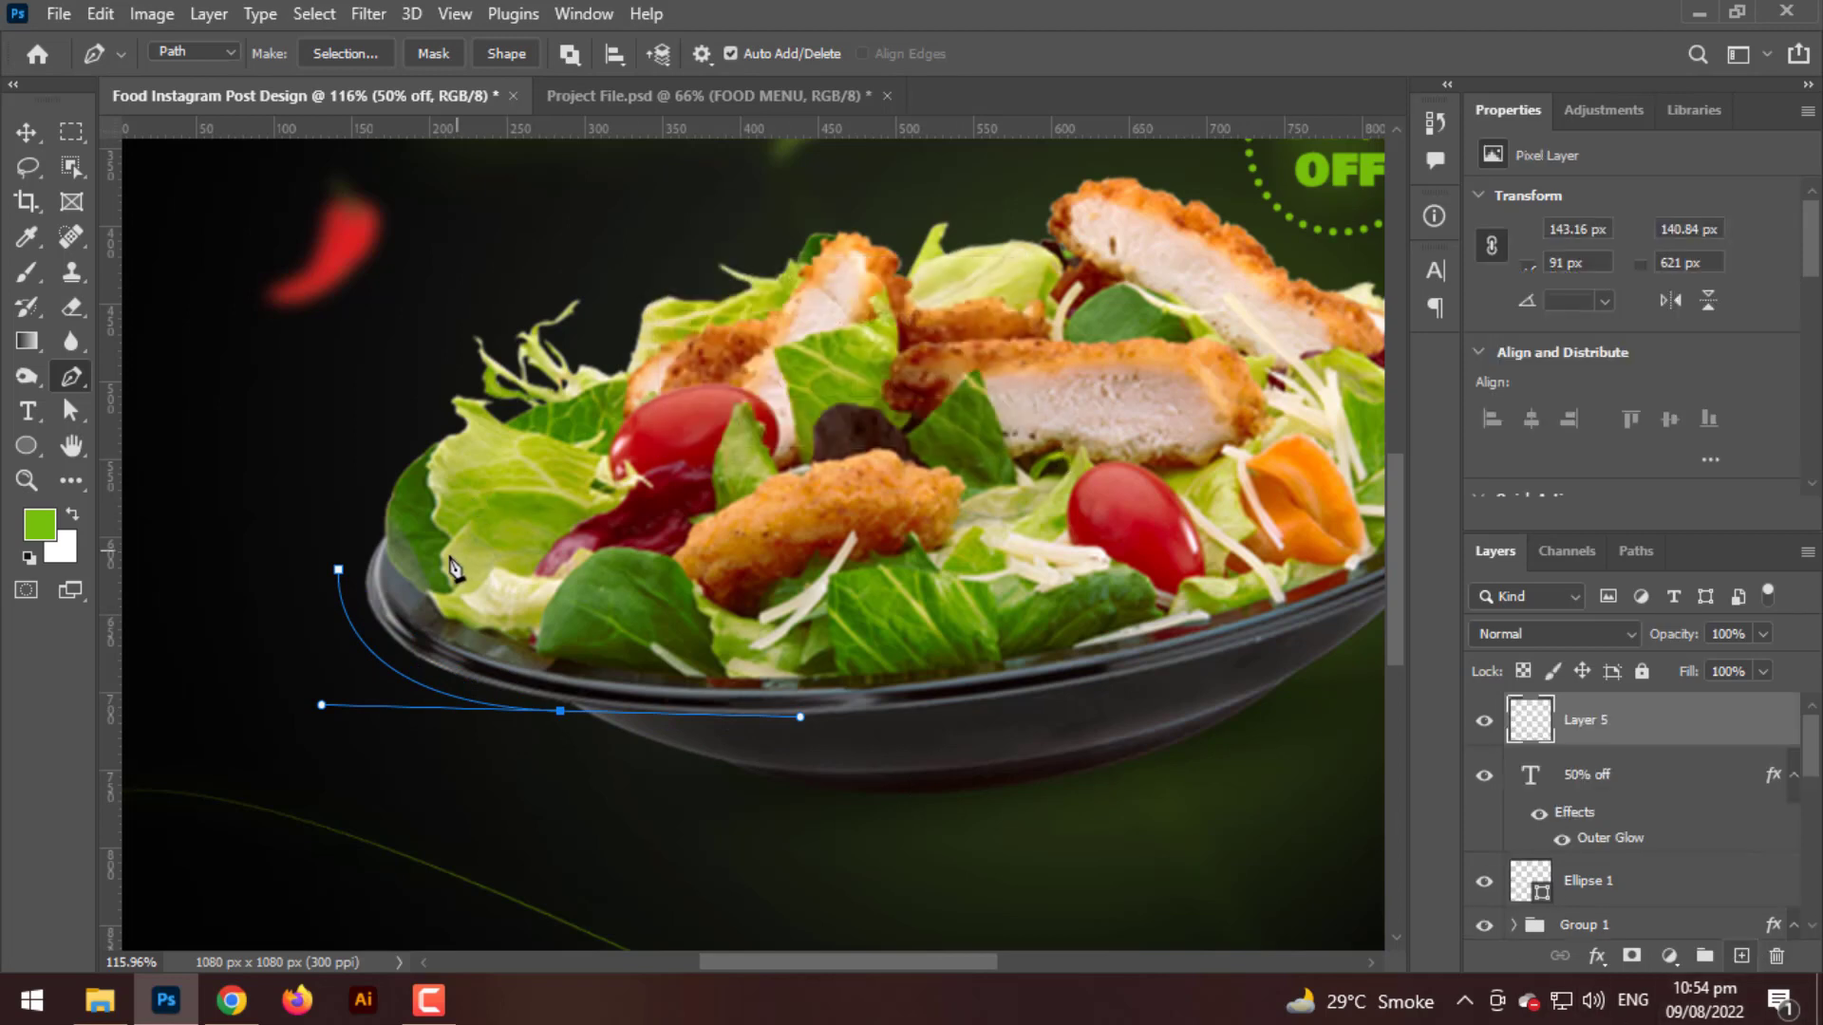
right_click(561, 543)
left_click(629, 537)
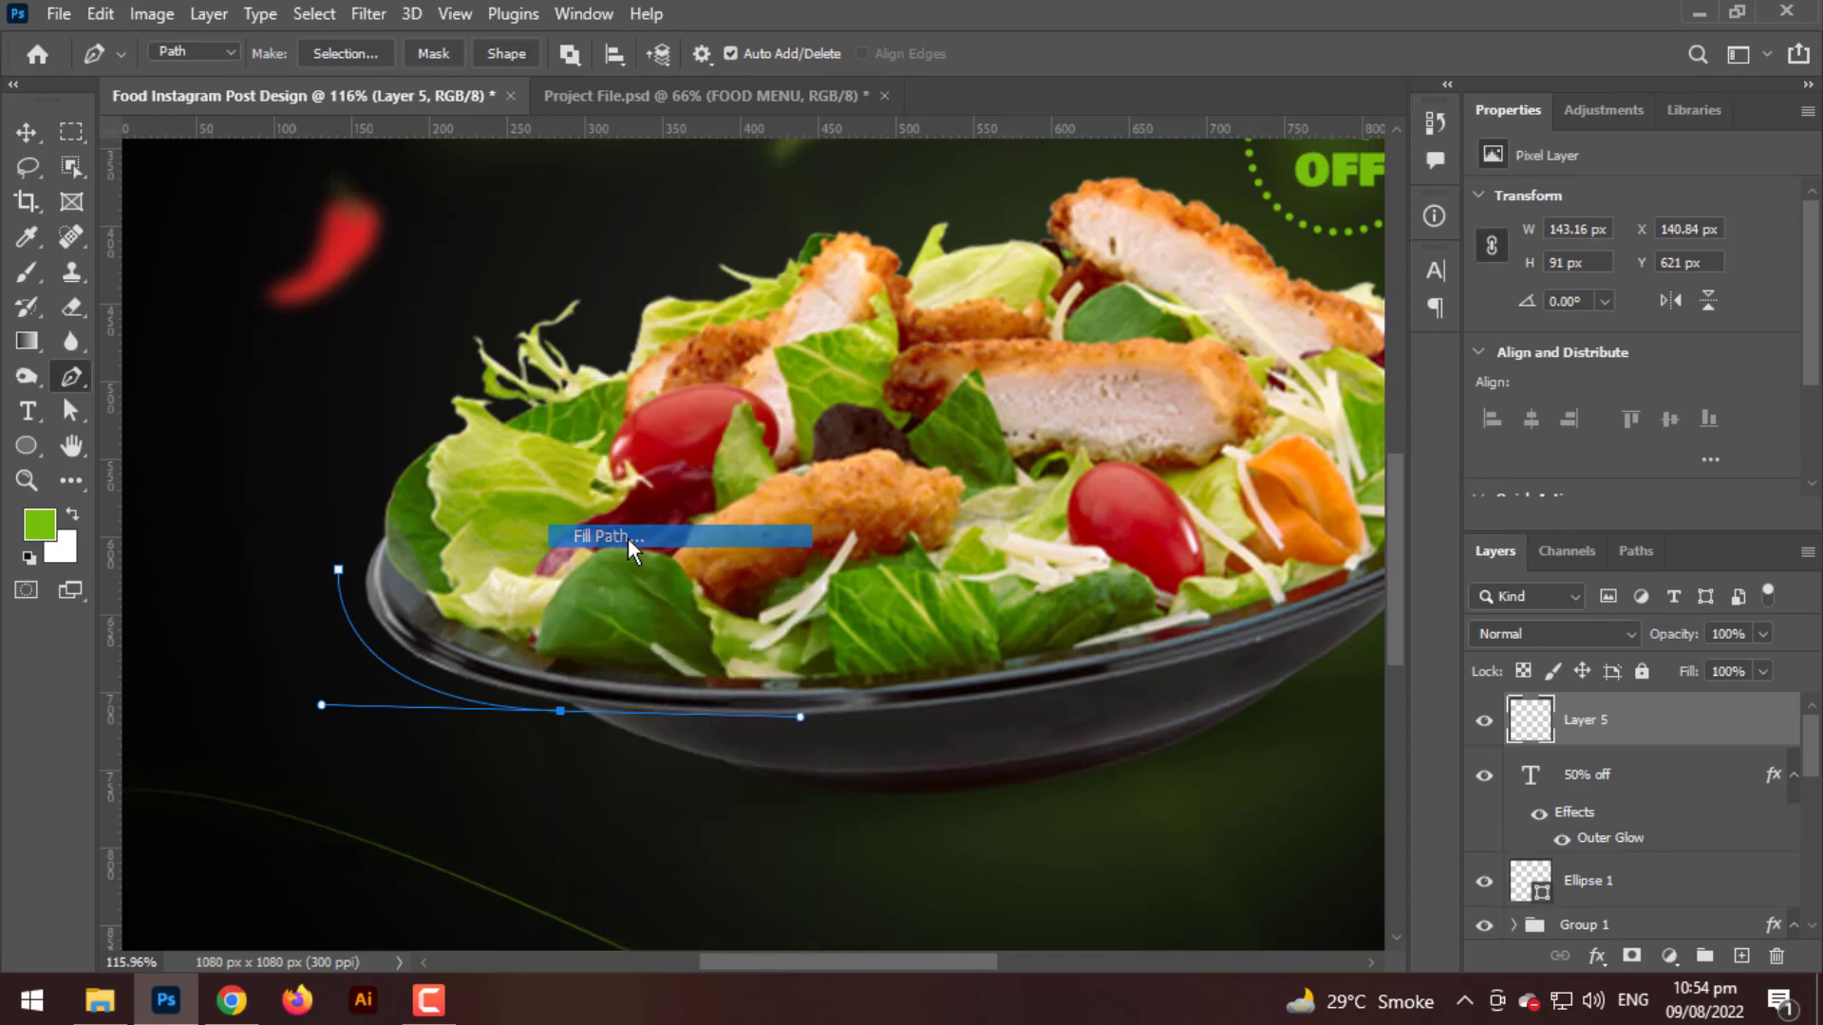
left_click(1067, 249)
right_click(518, 556)
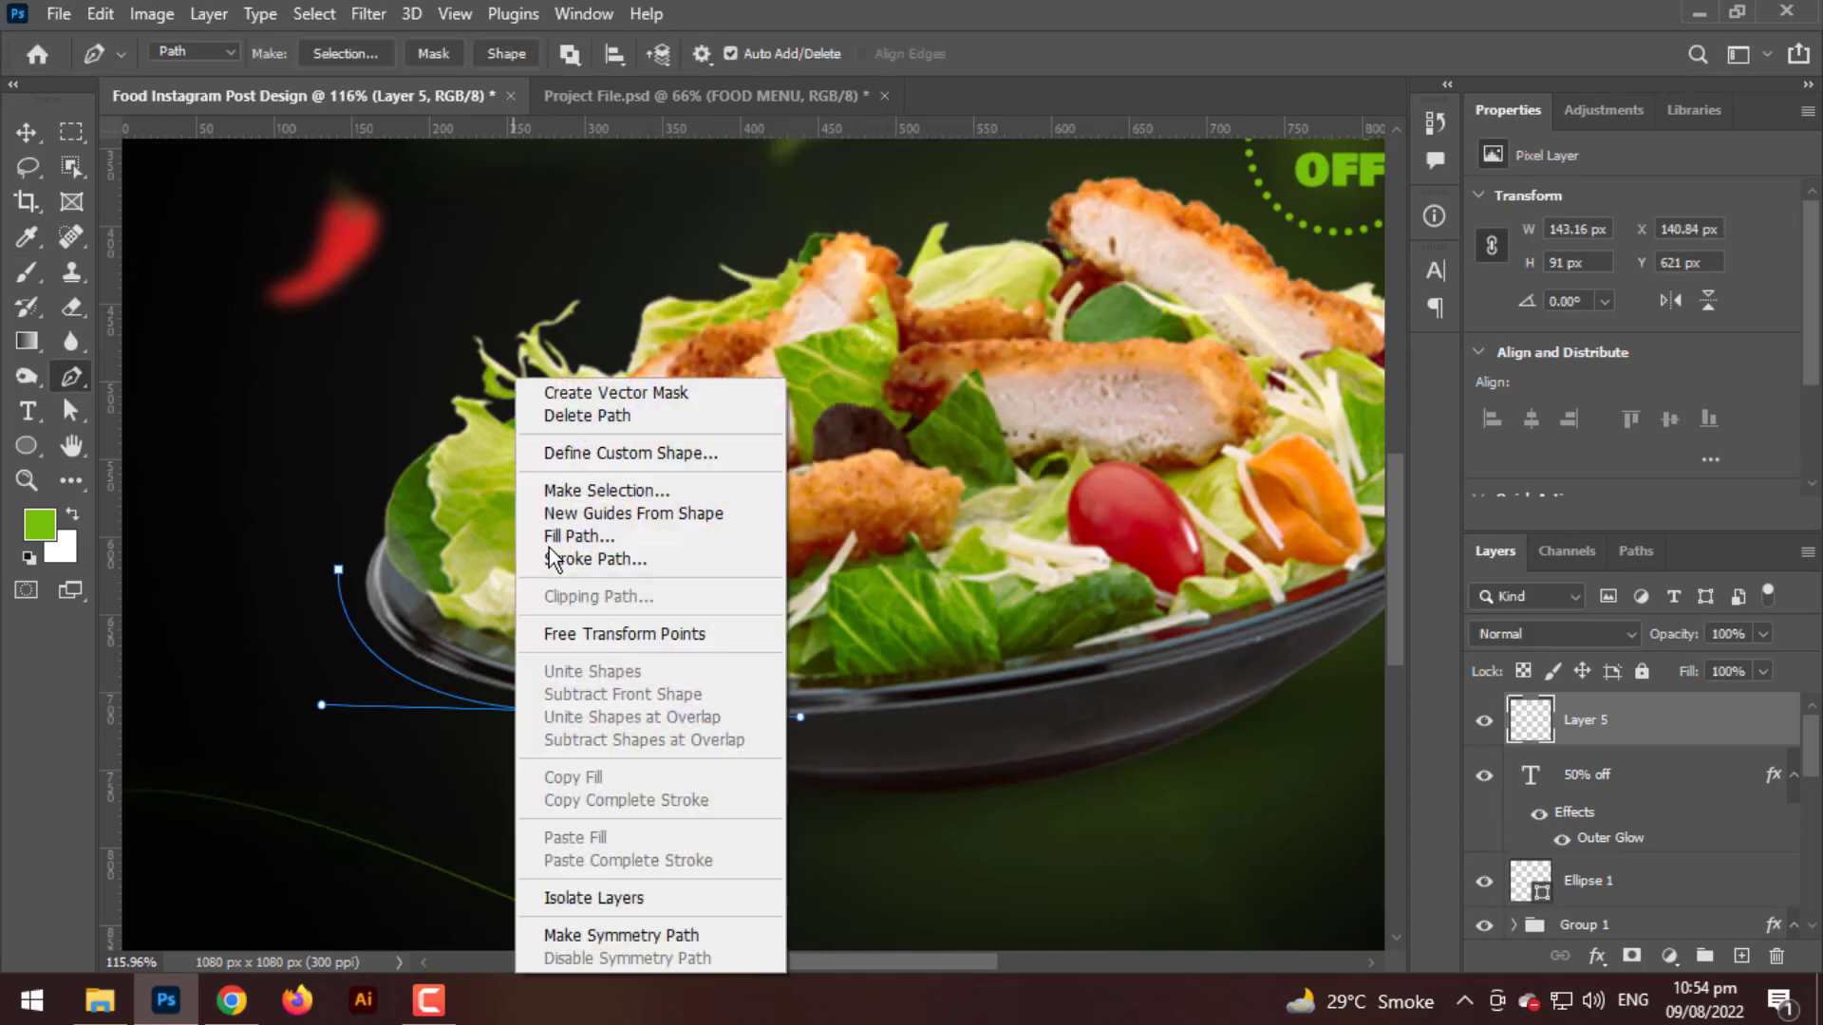
left_click(600, 560)
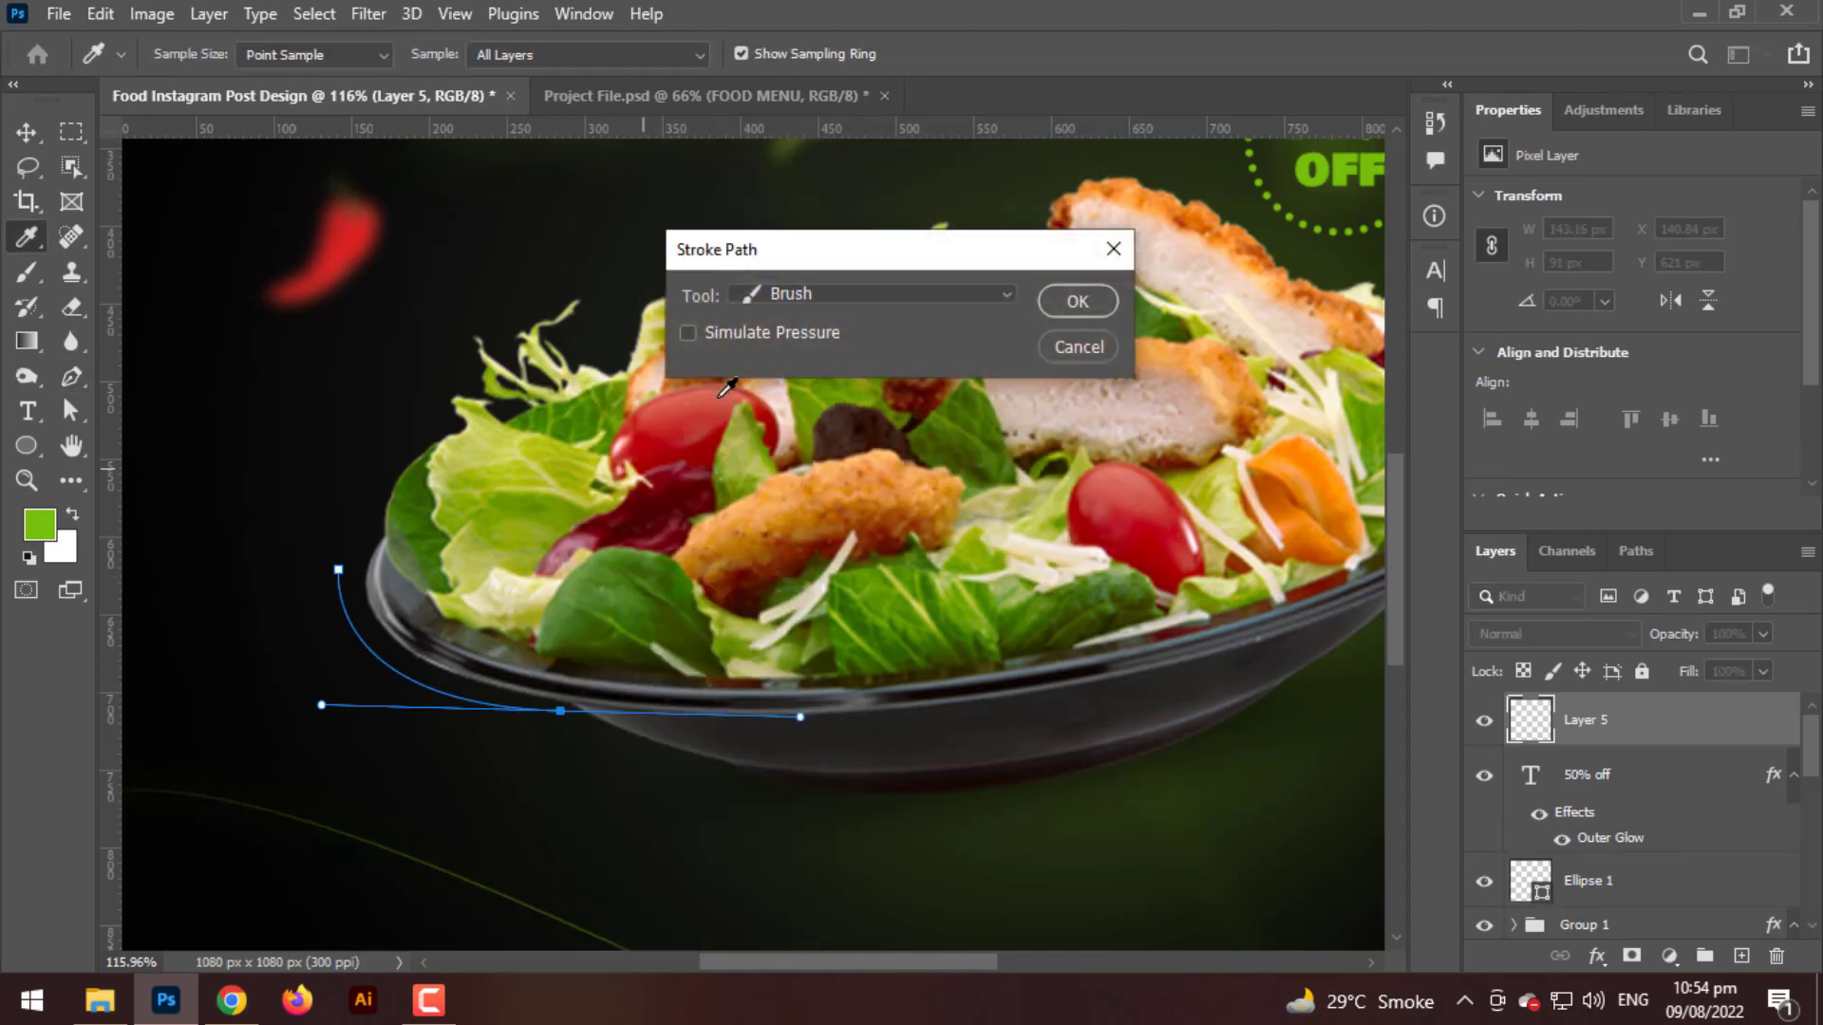
left_click(1080, 295)
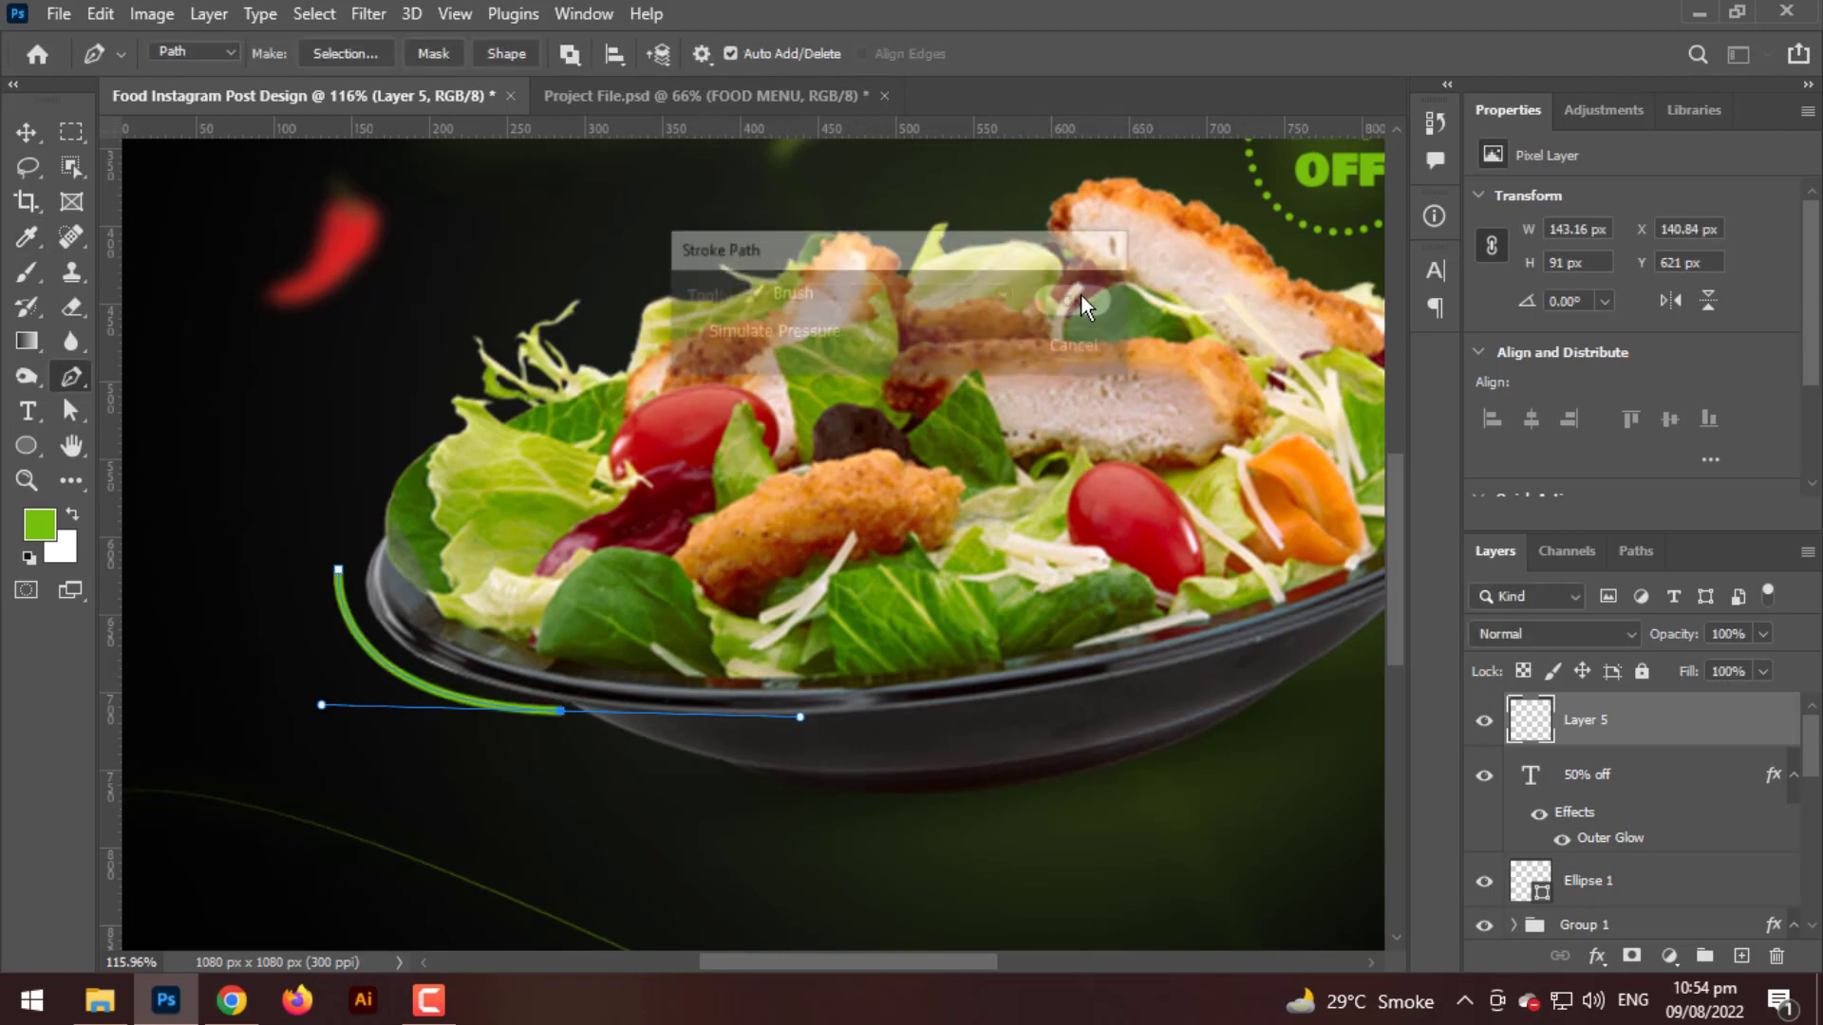
- Delete the curved path, keeping only its green brush stroke
left_click(26, 138)
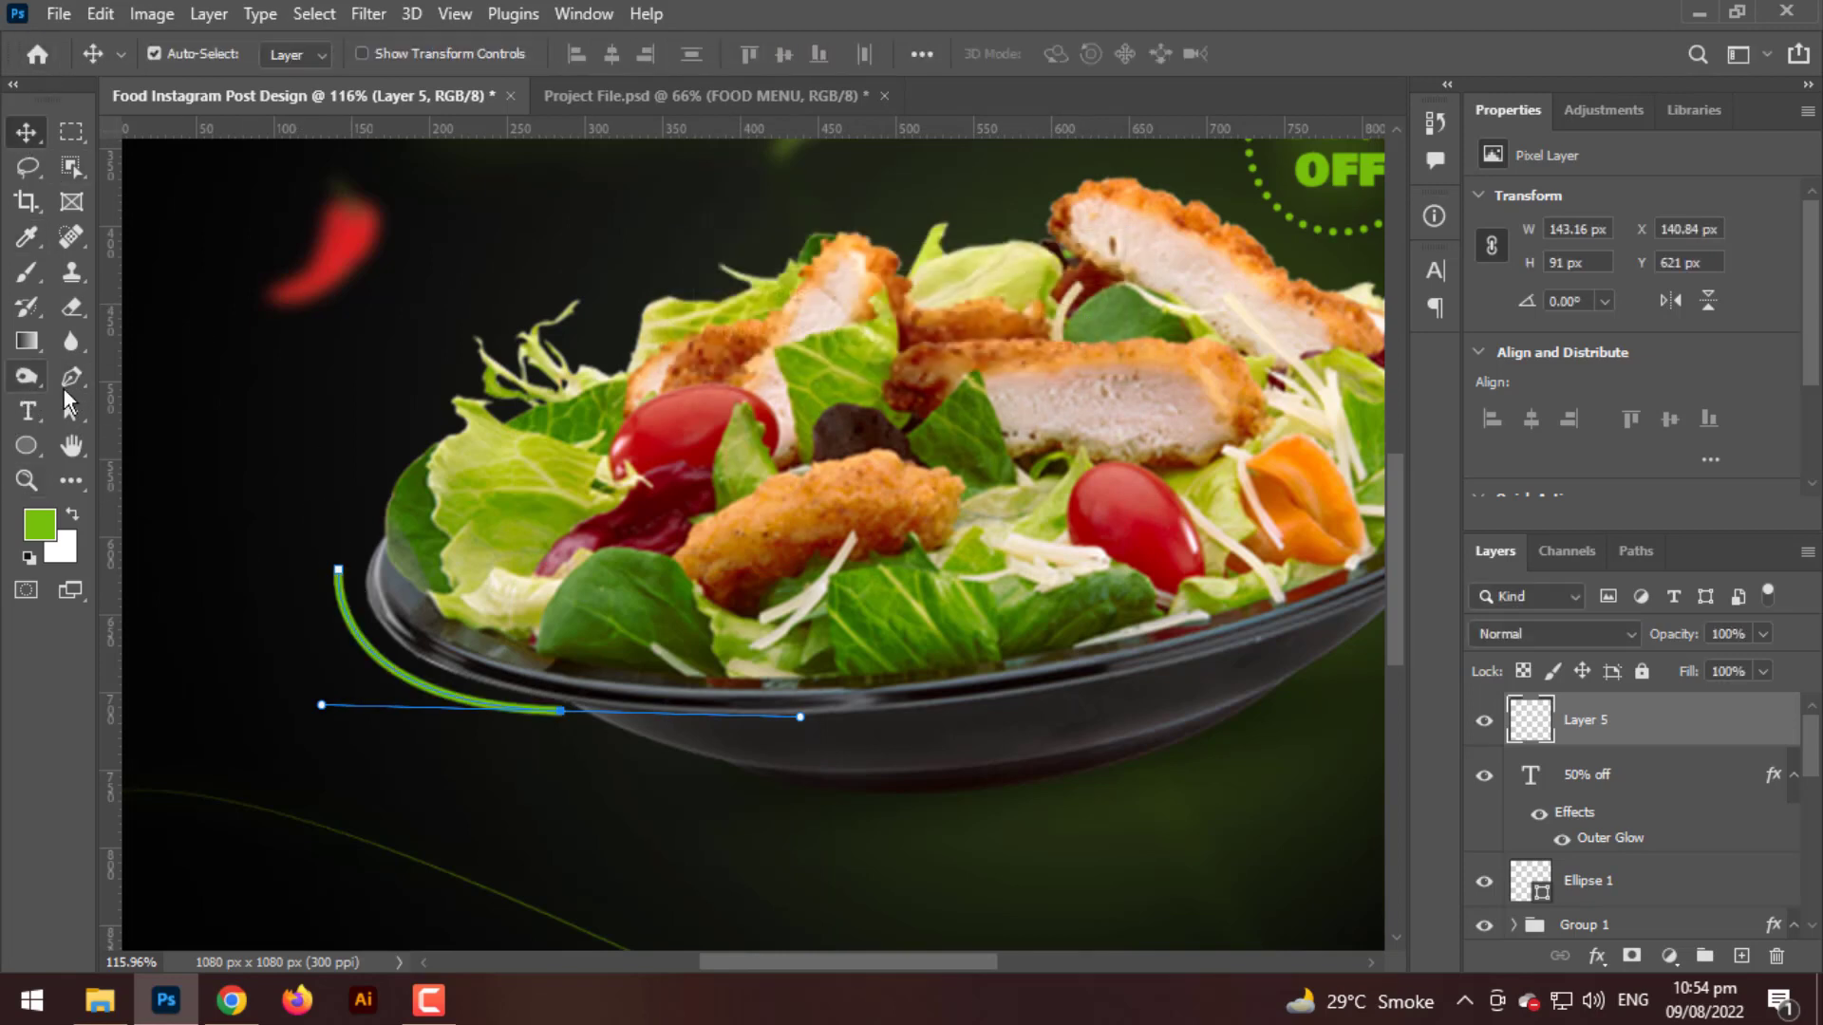
left_click(71, 380)
right_click(353, 645)
left_click(454, 414)
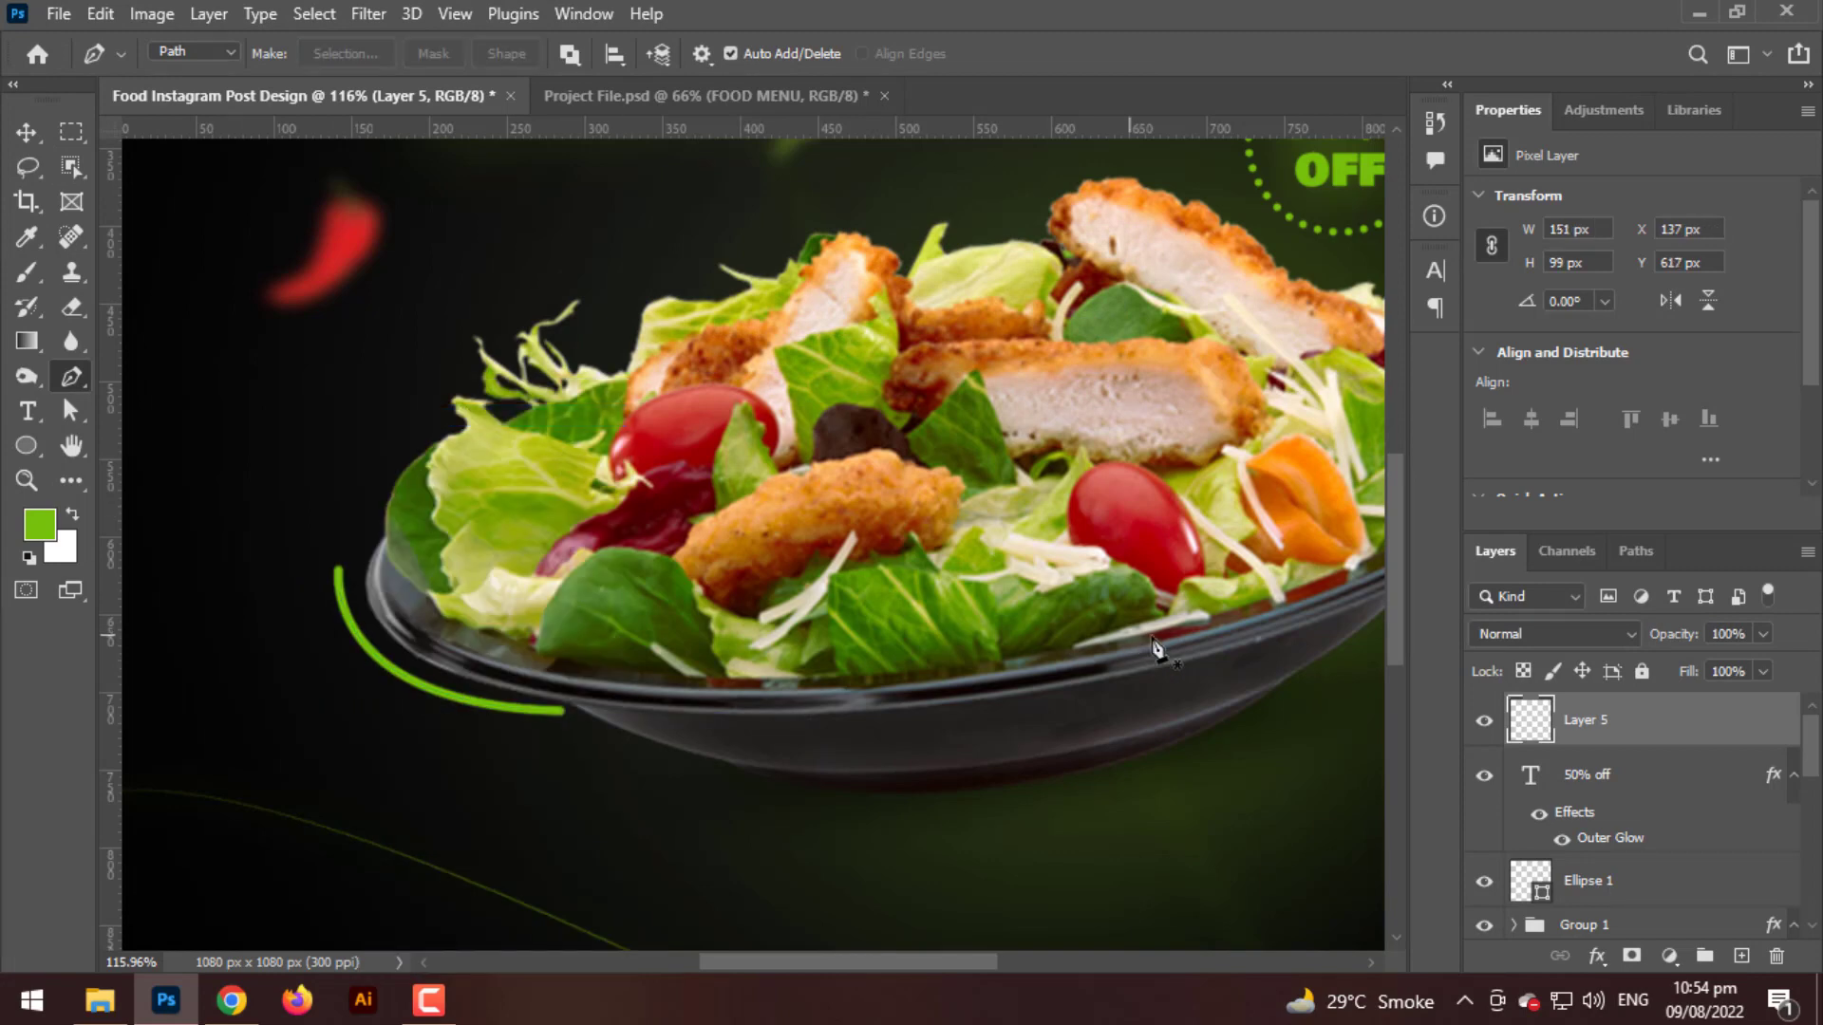
- Rotate the green arc by about 5.53° beside the bowl's lower left rim
left_click_drag(1149, 636, 1122, 693)
key("ctrl+t")
left_click_drag(621, 802, 619, 839)
key("Return")
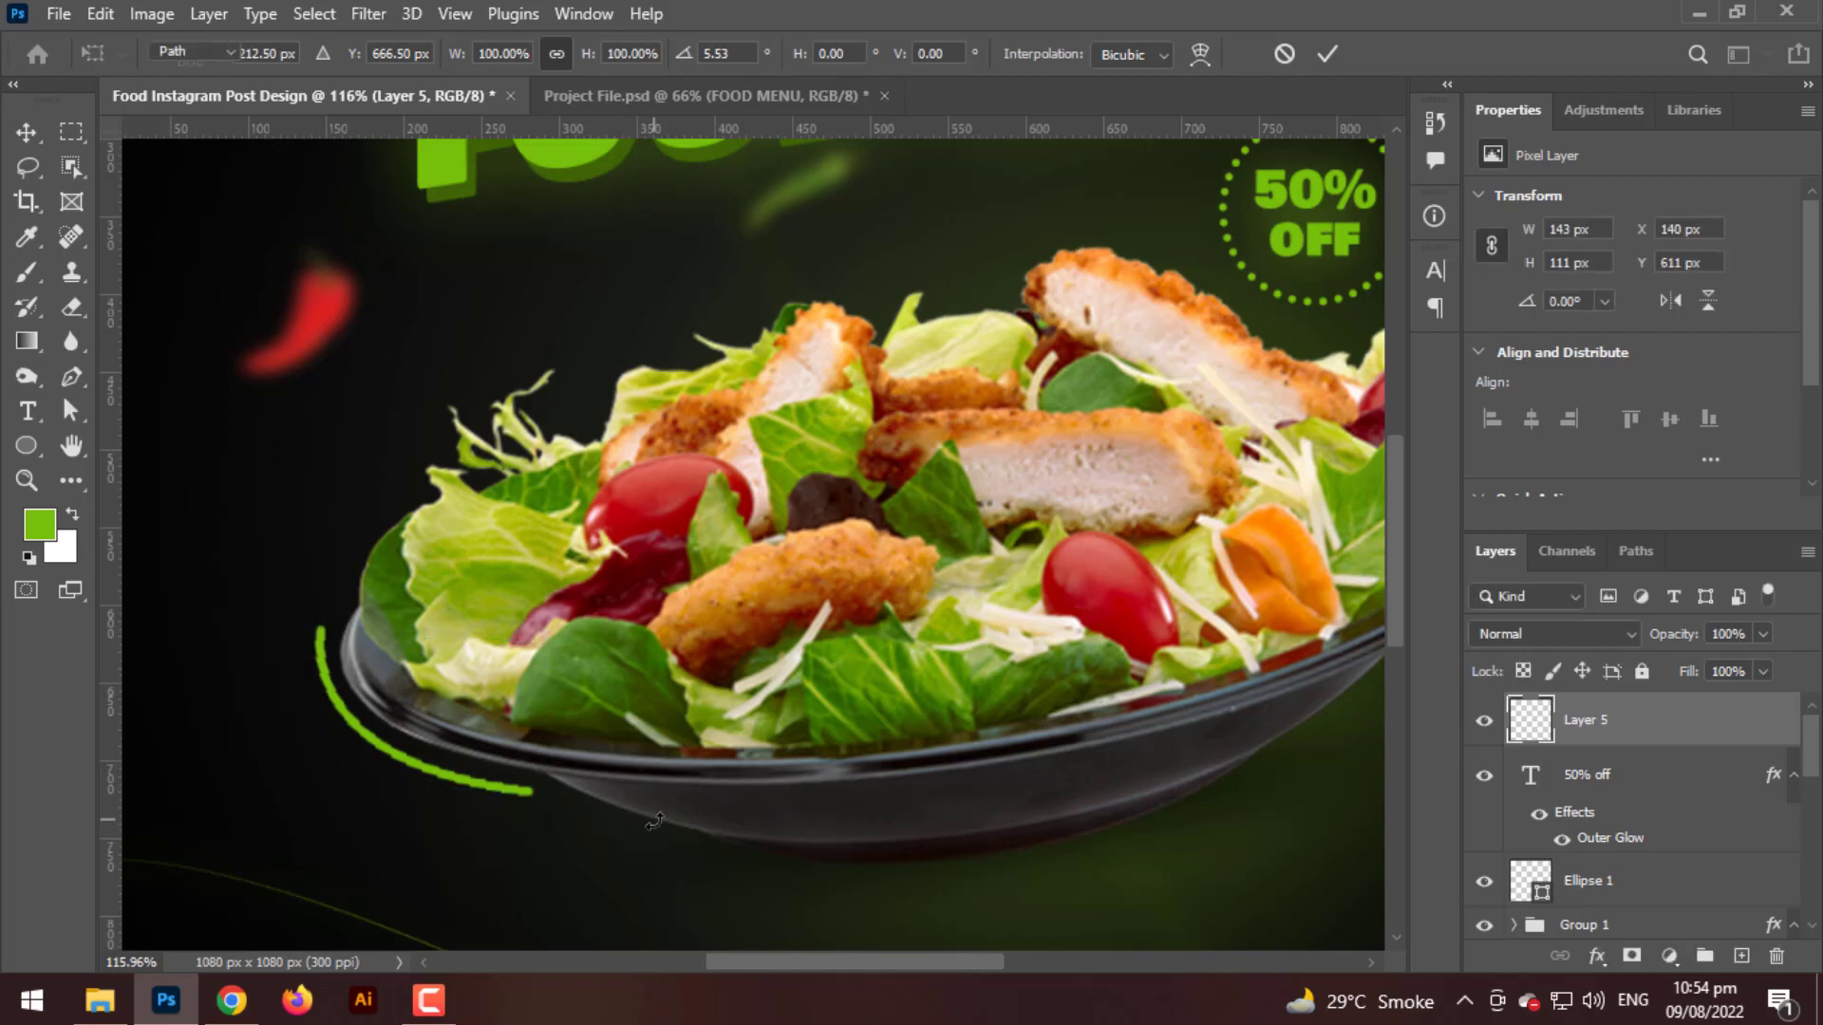
- Draw a curved open Pen path about 61 px wide and 144 px high around the bowl's right rim
key("p")
left_click_drag(892, 736, 518, 776)
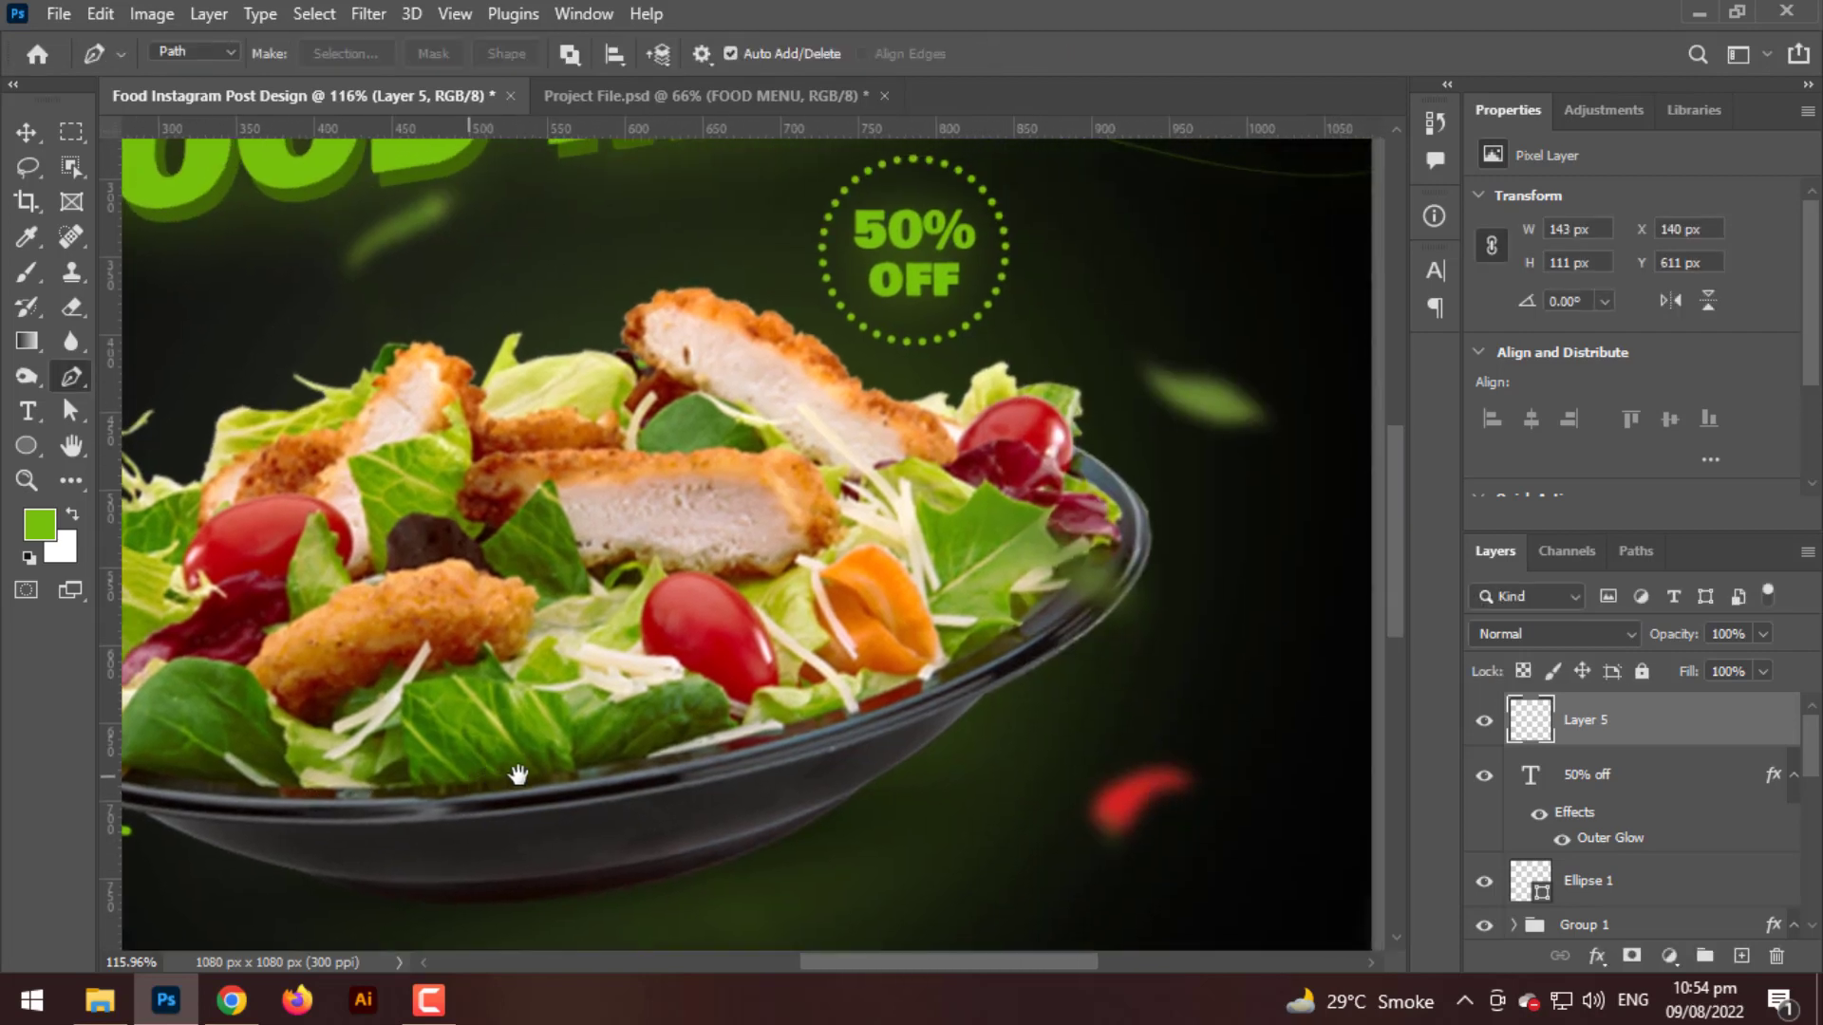
left_click(1122, 444)
left_click_drag(1083, 668, 892, 784)
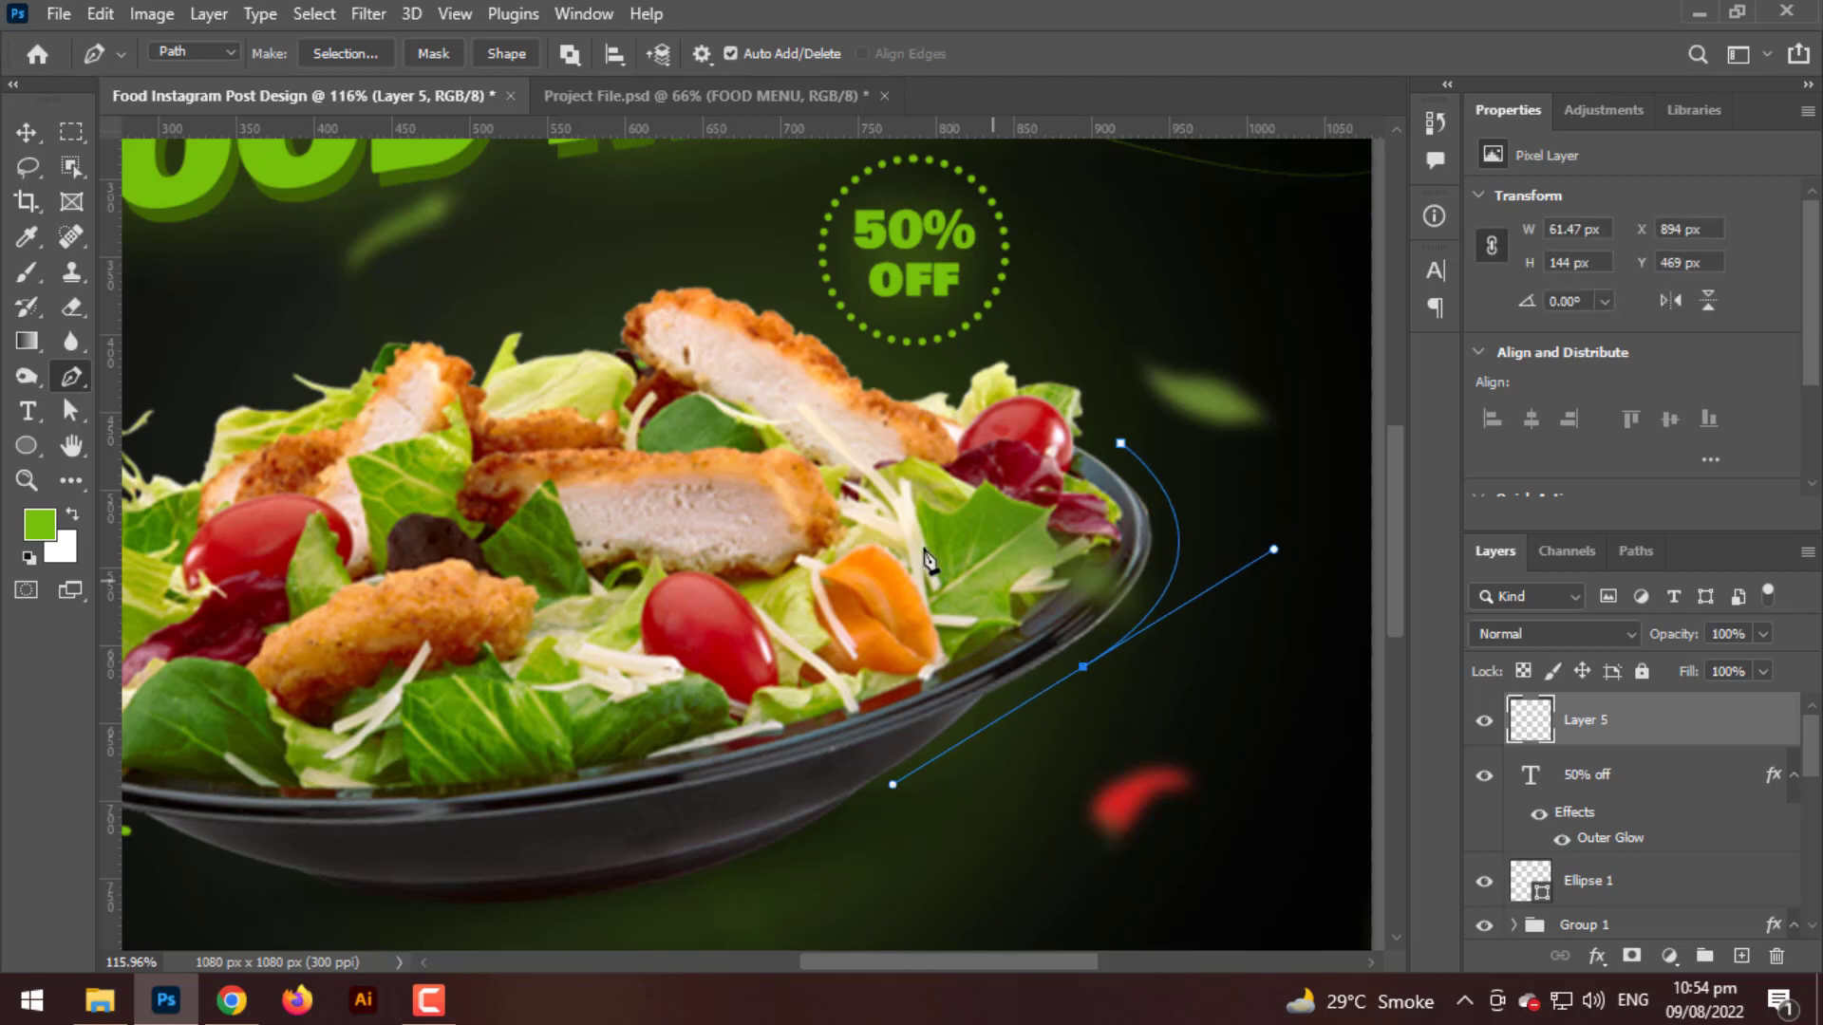
- Stroke the right rim path with the green Brush without simulated pressure, and delete the path
right_click(925, 561)
left_click(997, 558)
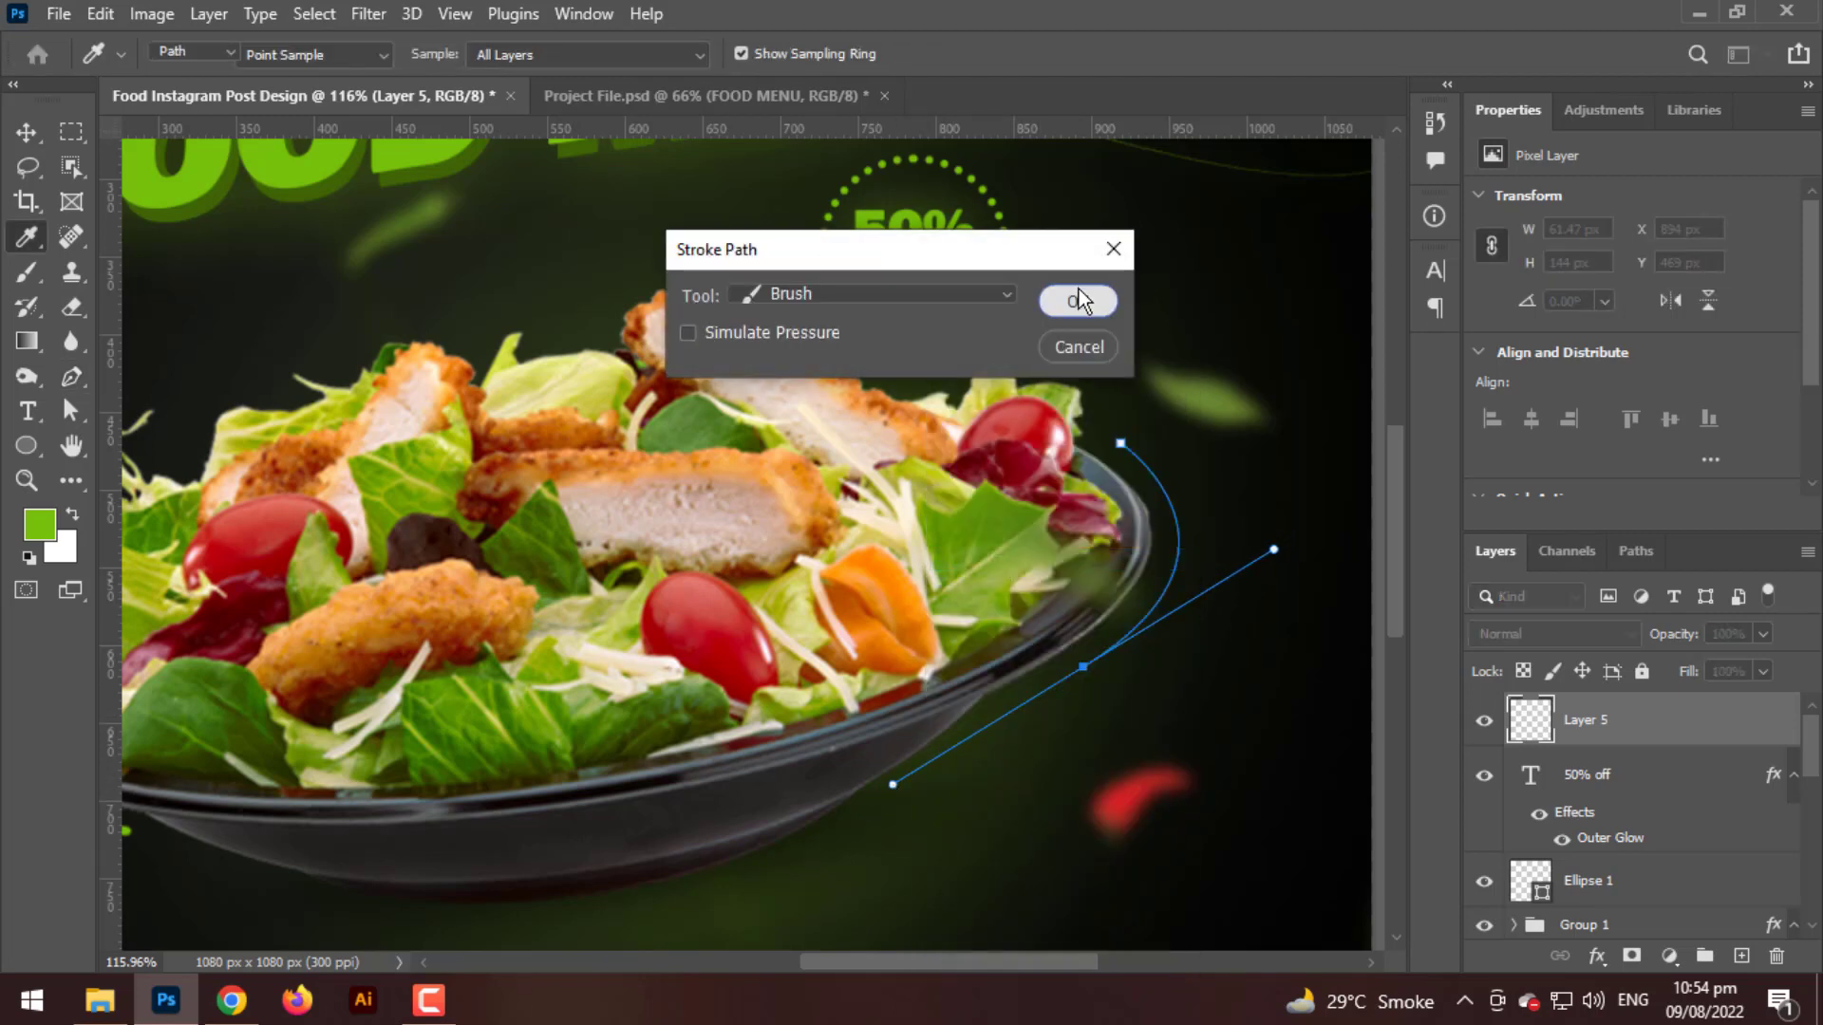
left_click(1082, 299)
right_click(1046, 378)
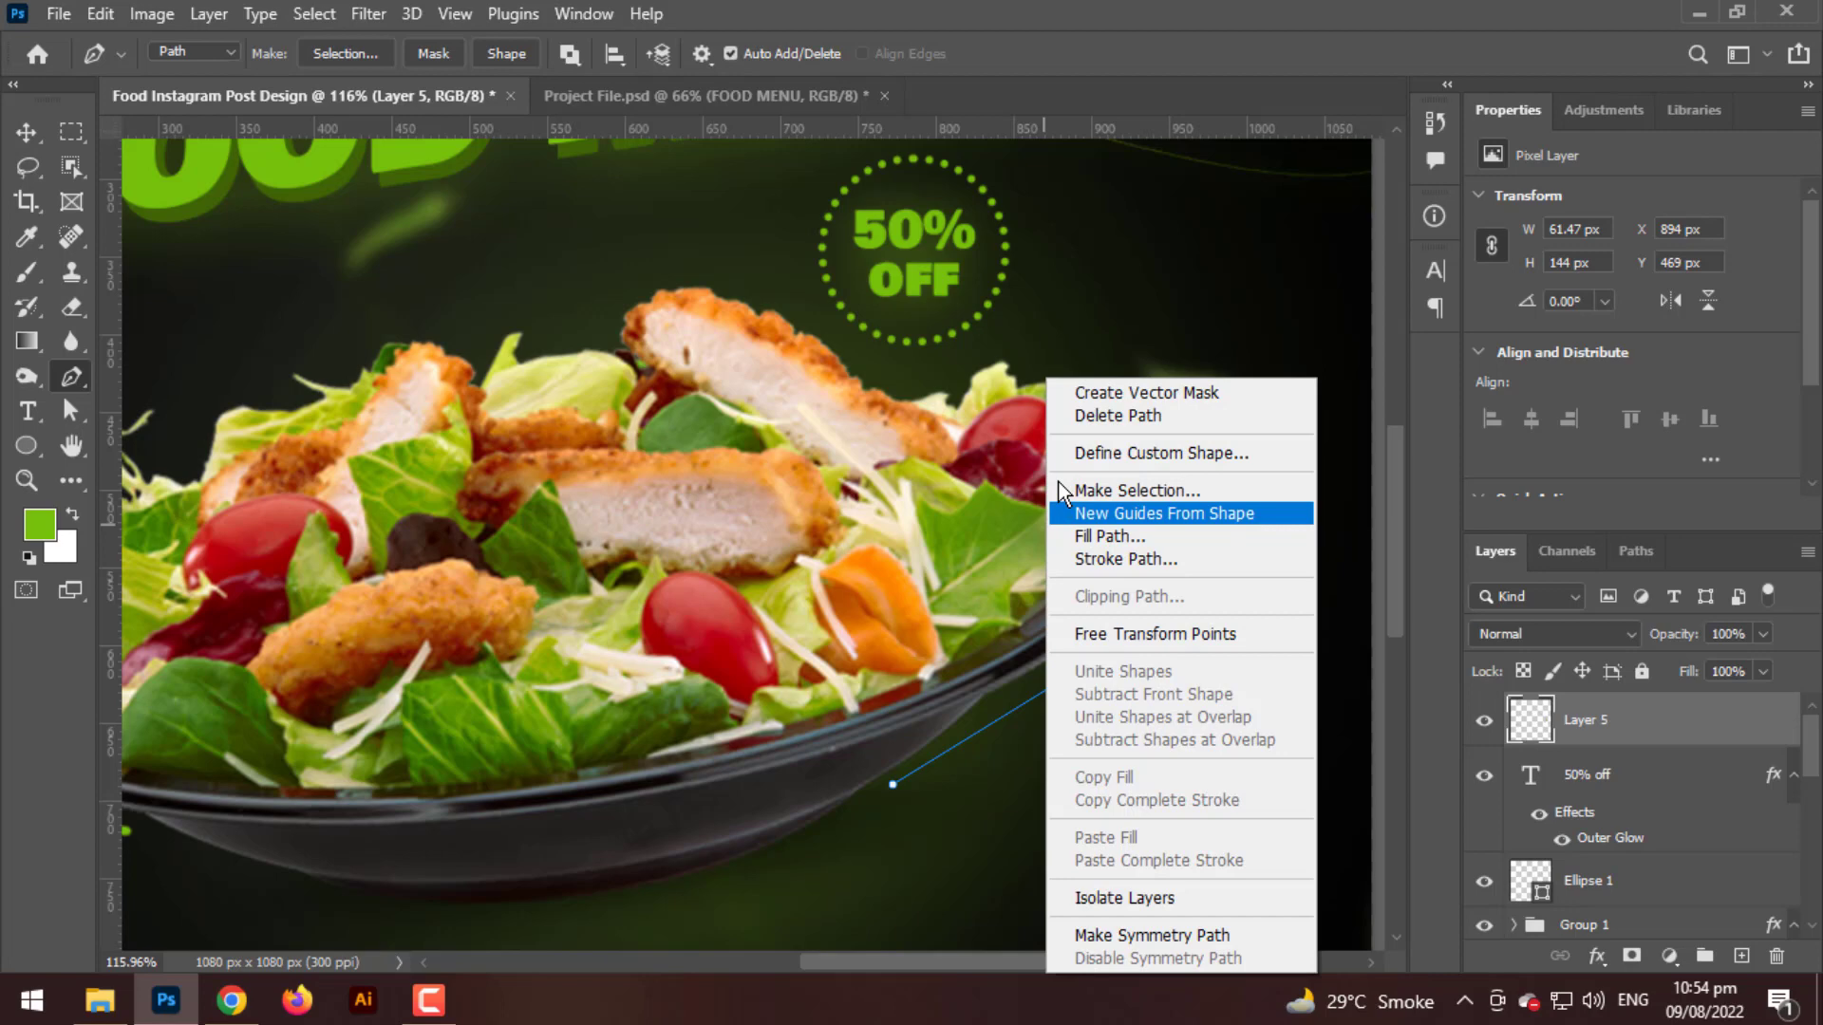
left_click(1109, 416)
key("ctrl+0")
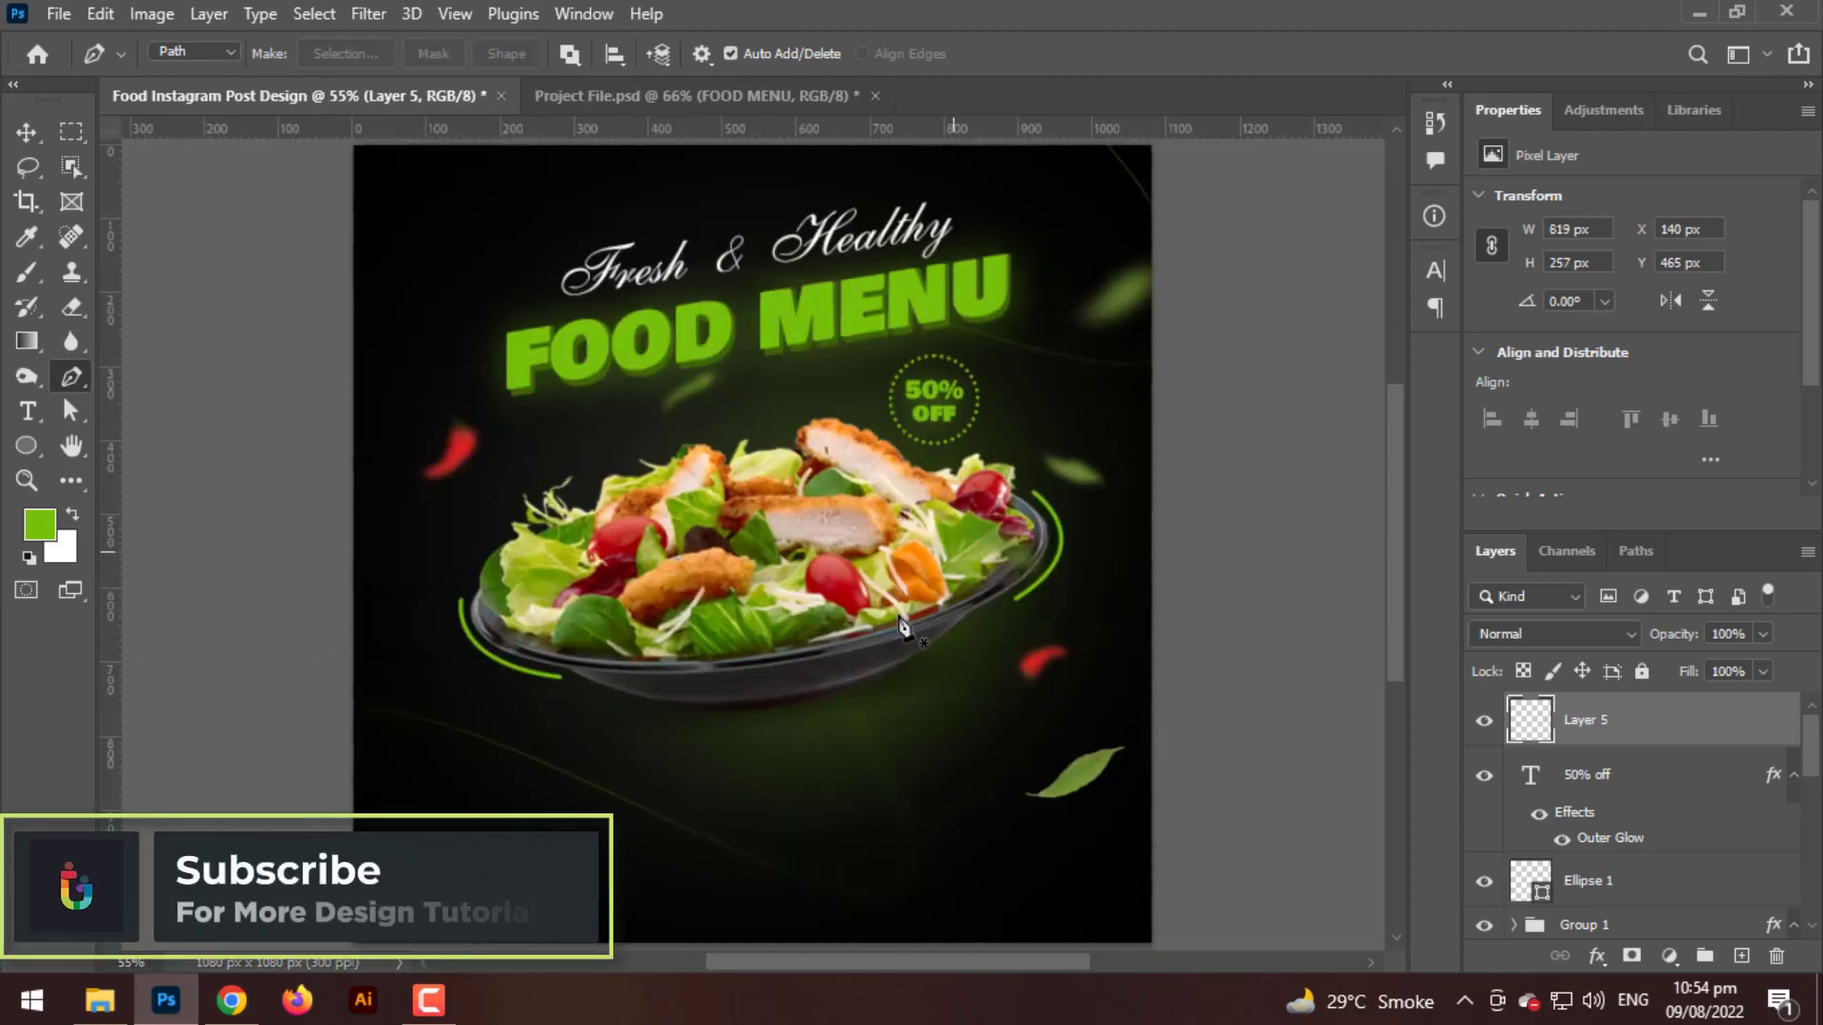
- Apply a green Screen Outer Glow with 21% opacity and 32 px size to the layer holding the green arcs
scroll(954, 676, "up", 1)
right_click(1622, 749)
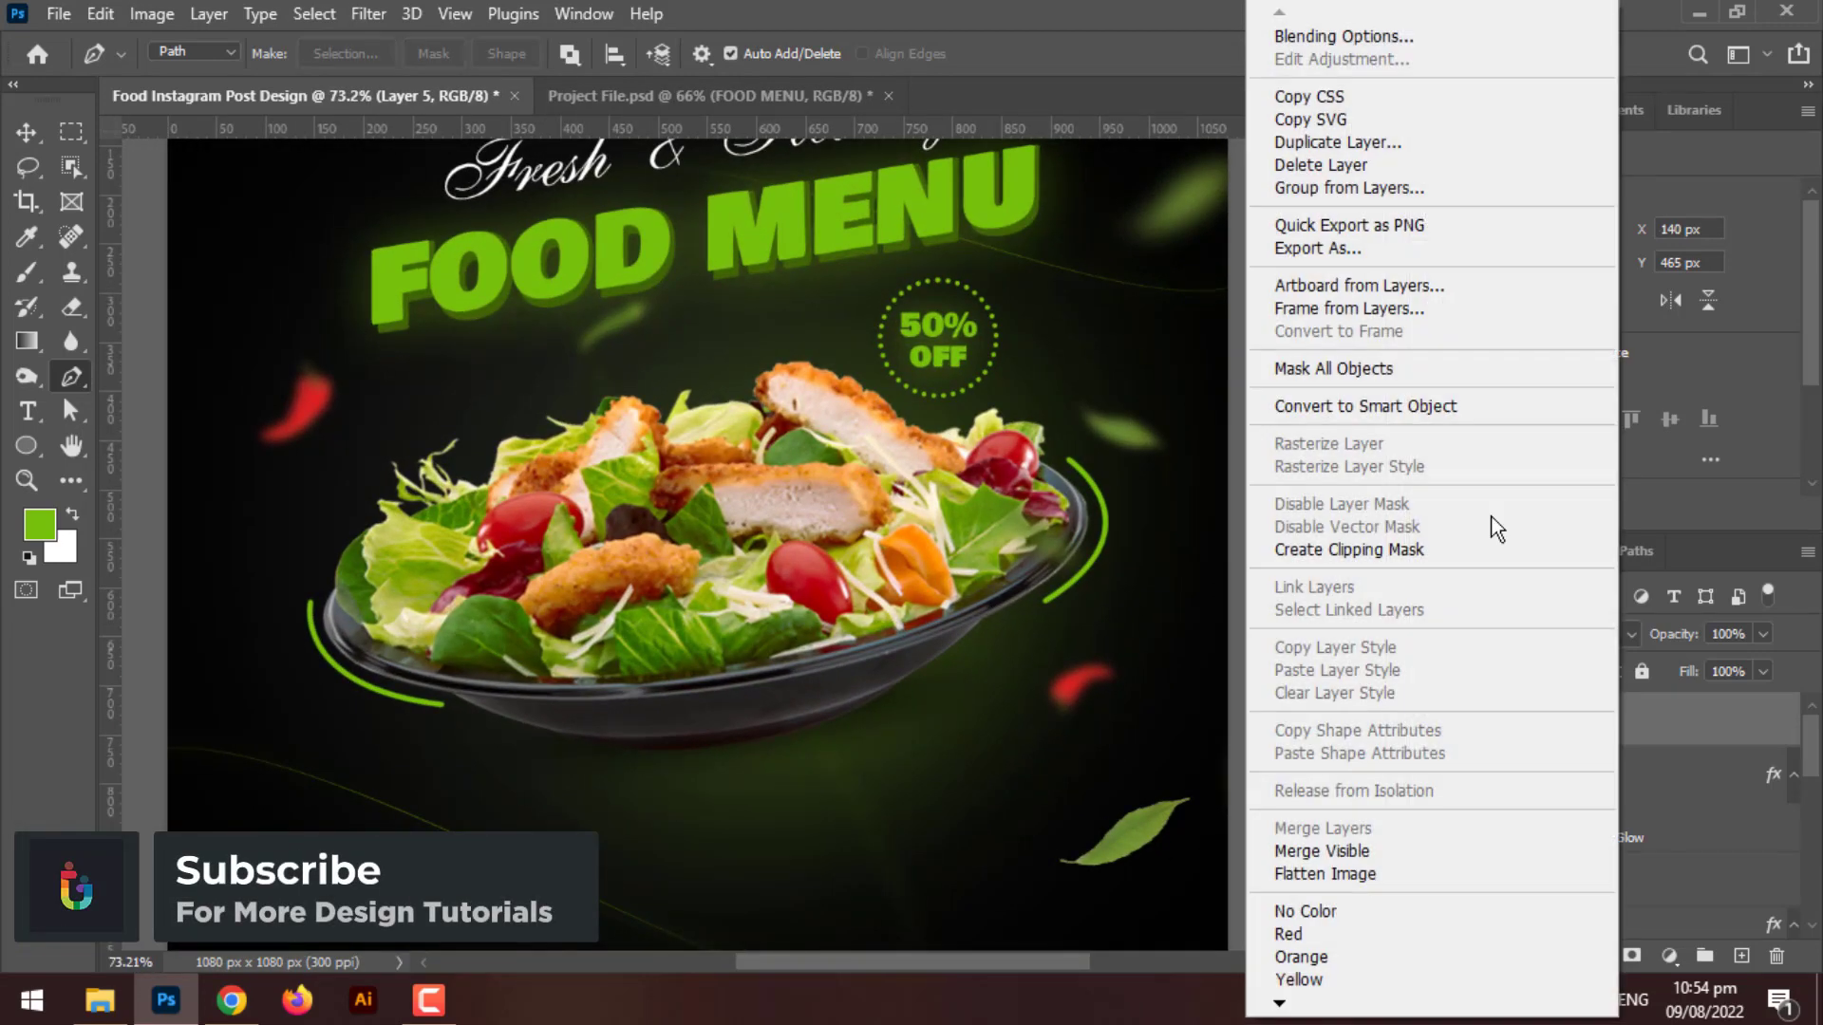
left_click(1338, 34)
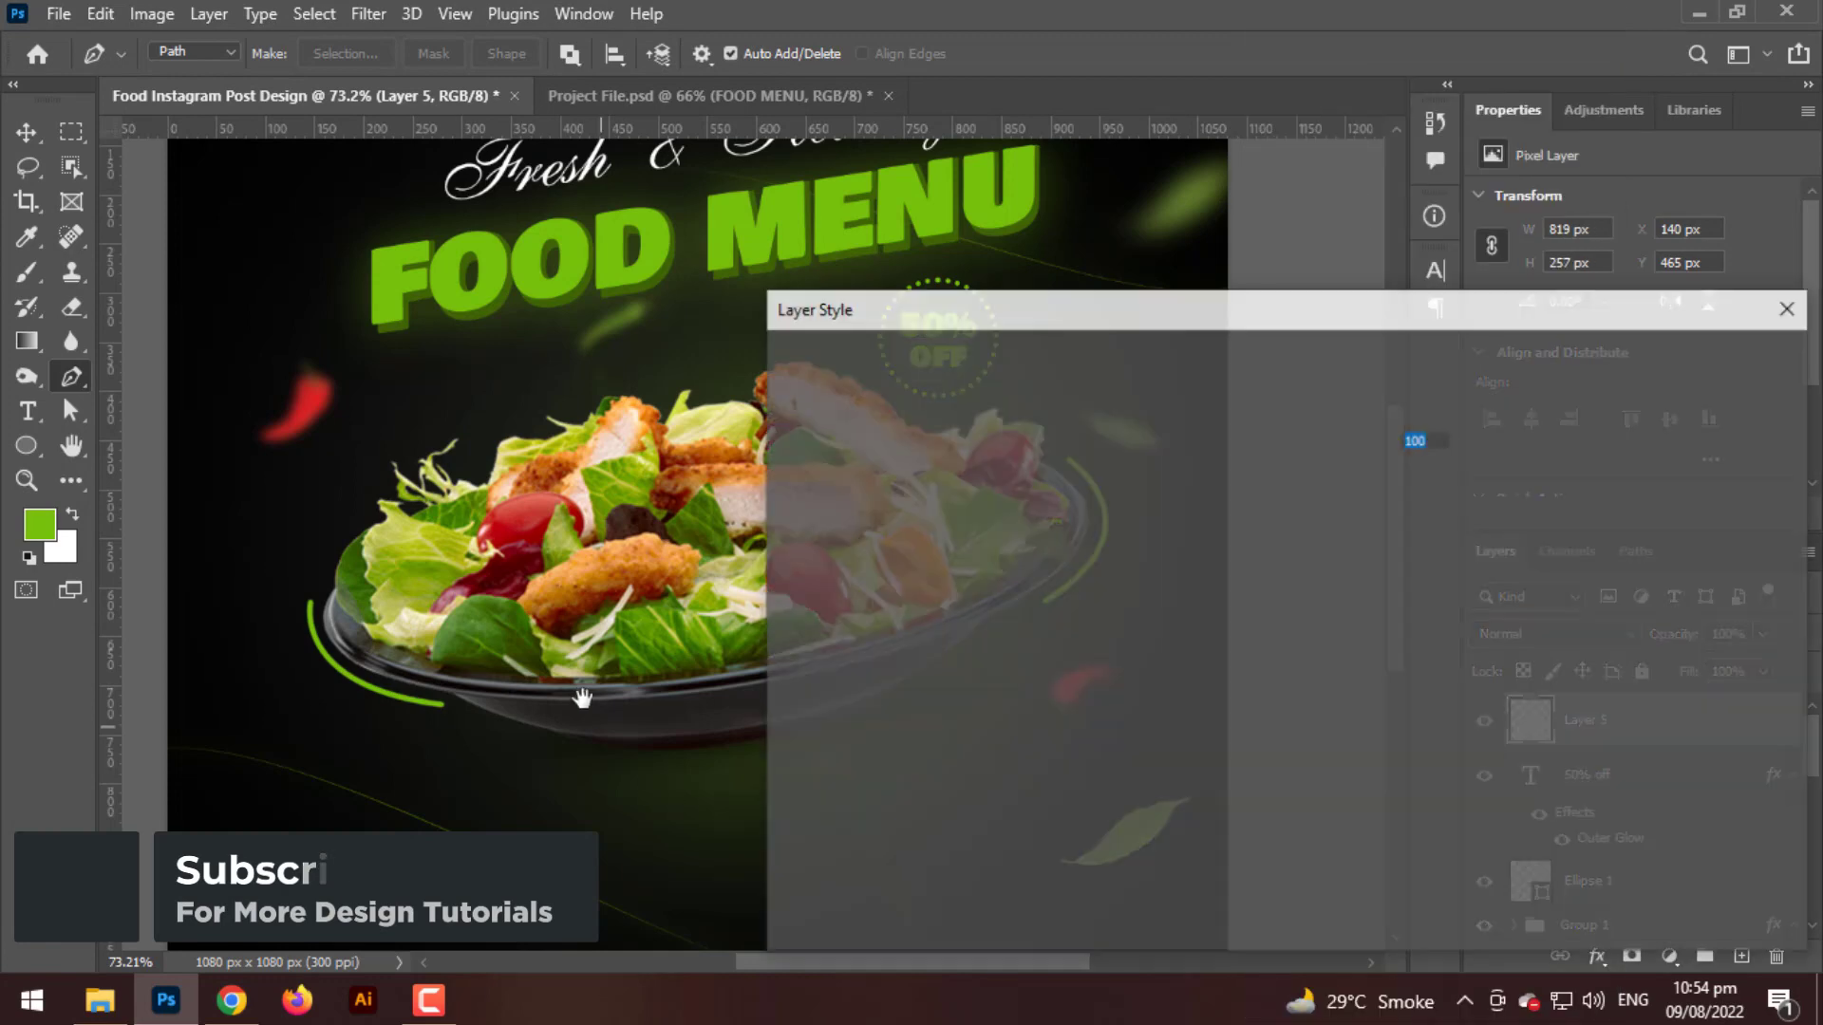
left_click(818, 784)
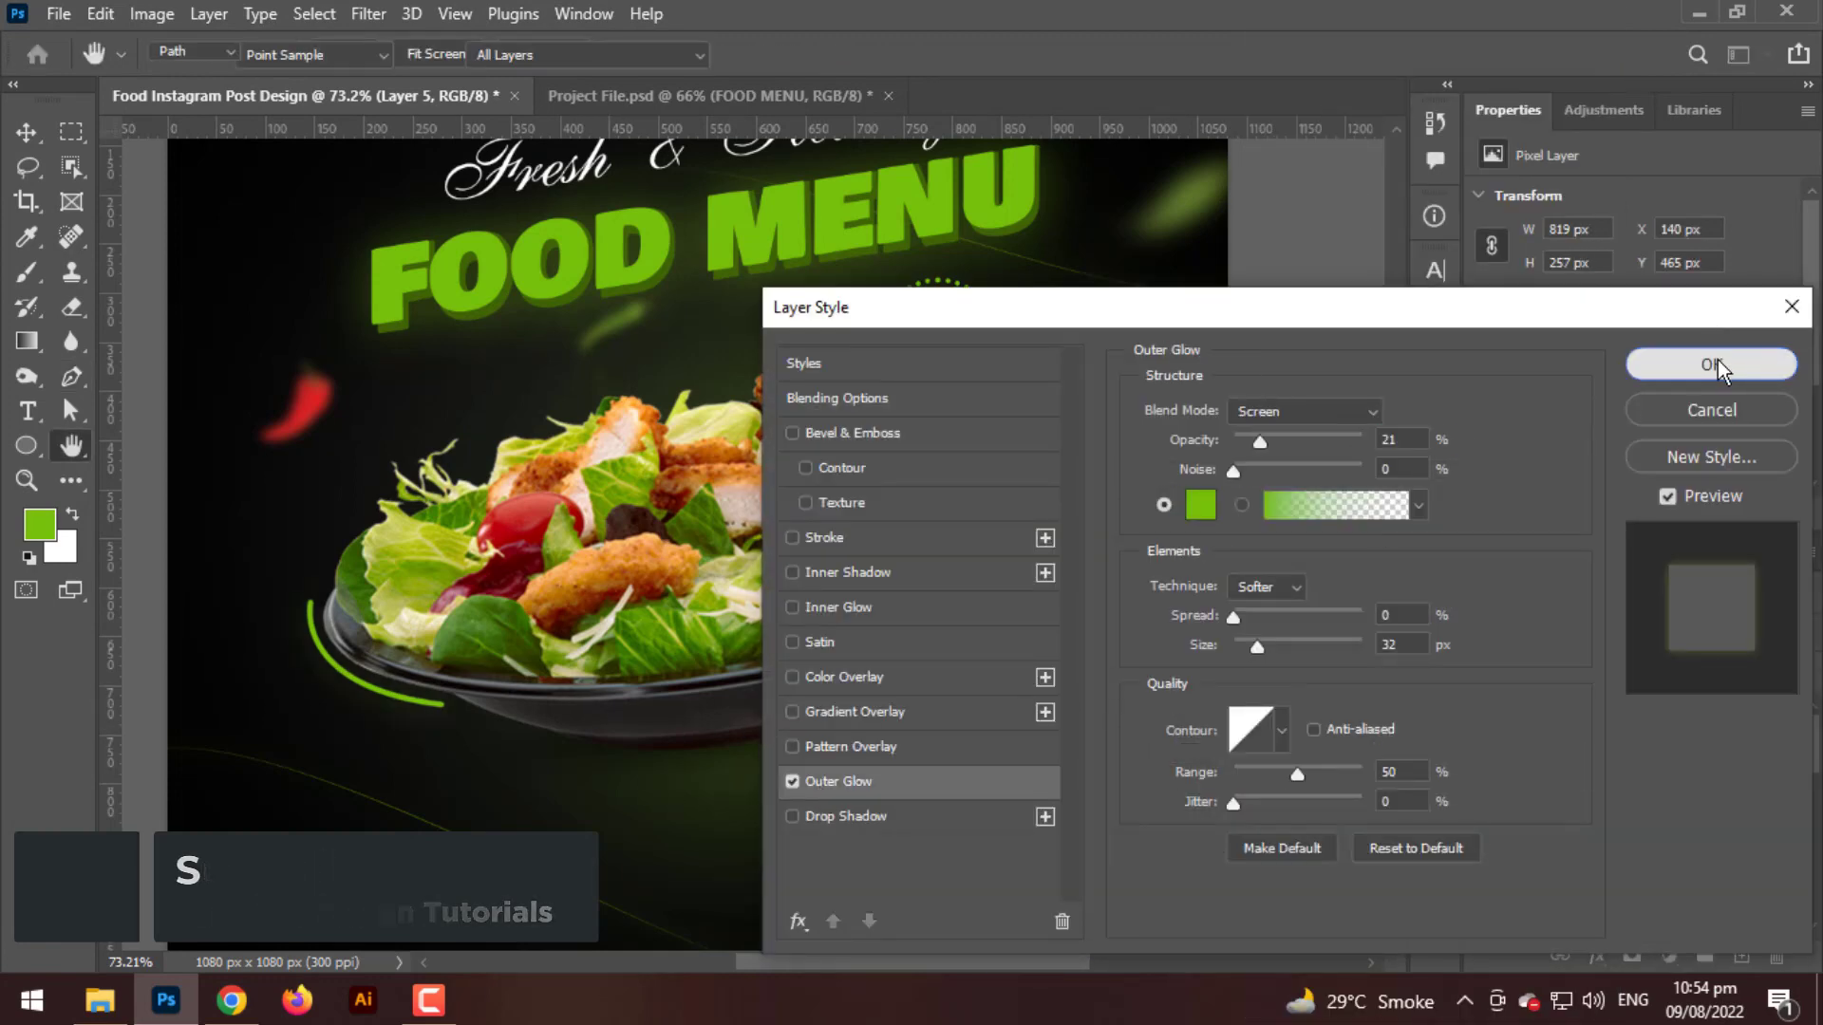
left_click(1718, 361)
- Draw a rectangle shape about 237 px wide and 83 px high in the post's lower left corner
scroll(1058, 665, "up", 3)
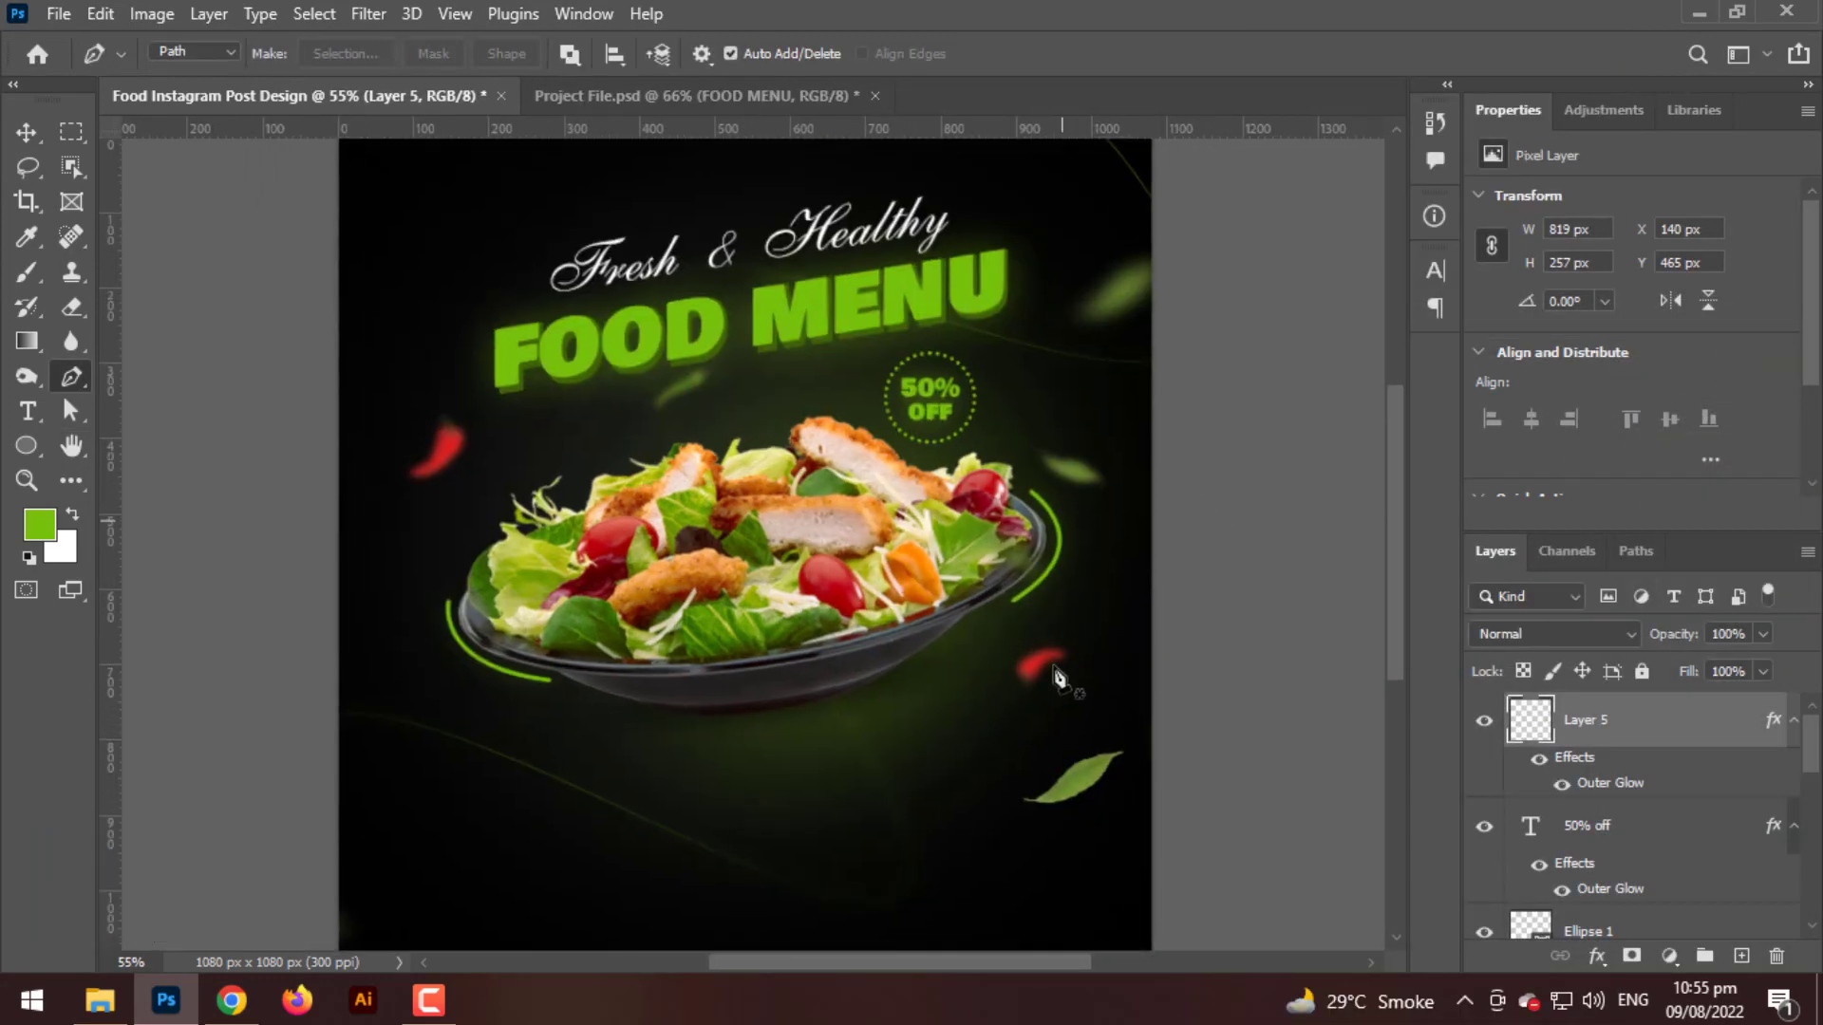
left_click_drag(1064, 680, 1161, 526)
scroll(854, 731, "up", 2)
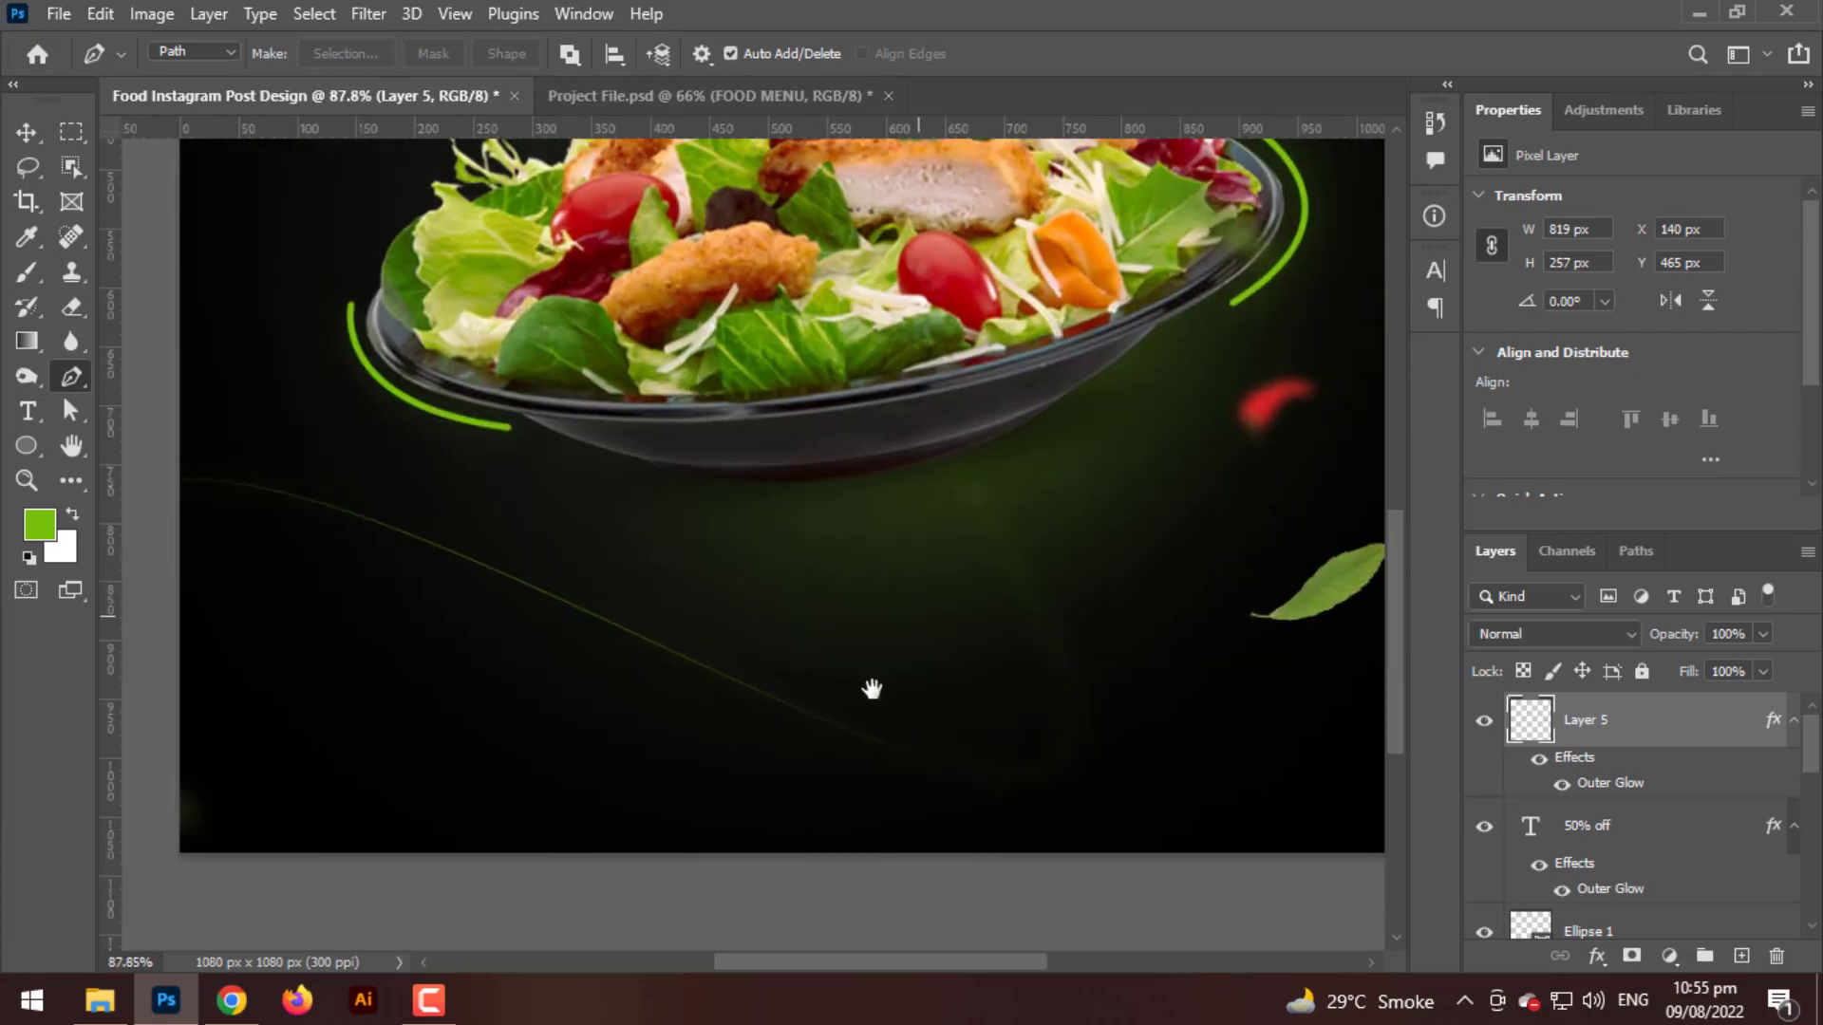
left_click(26, 445)
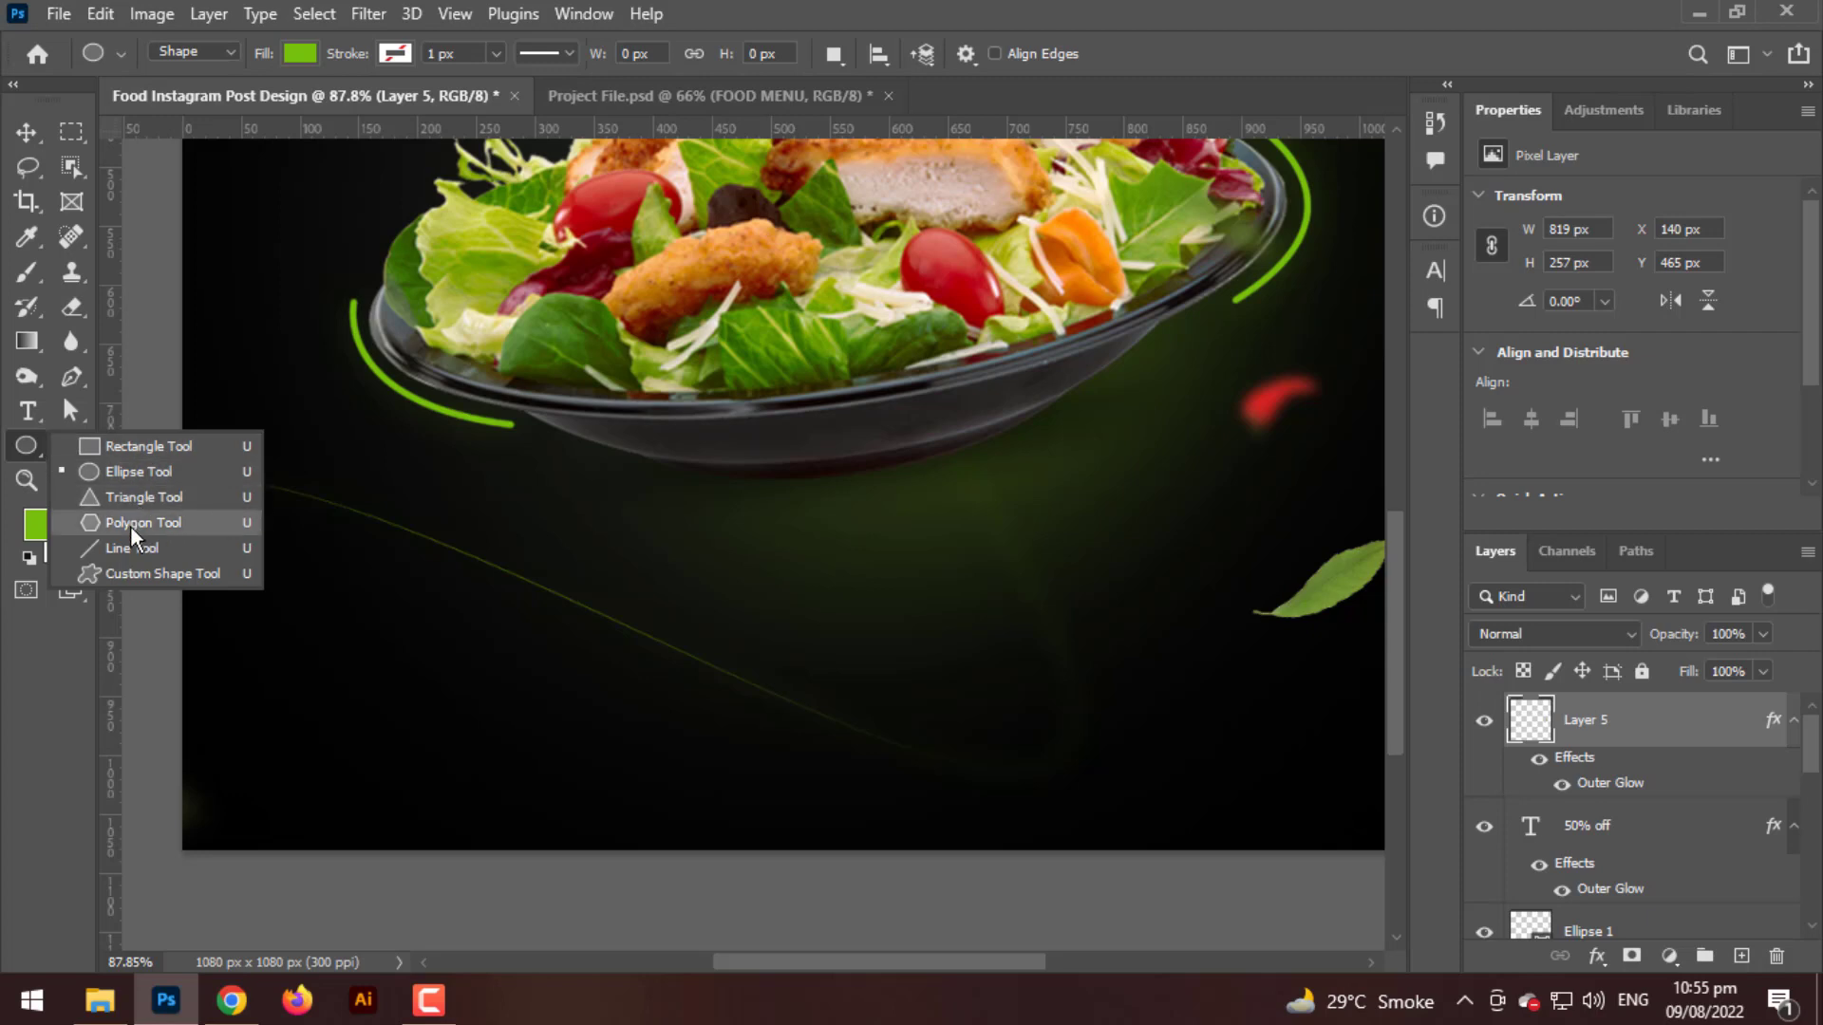
left_click(138, 447)
left_click_drag(277, 682, 556, 780)
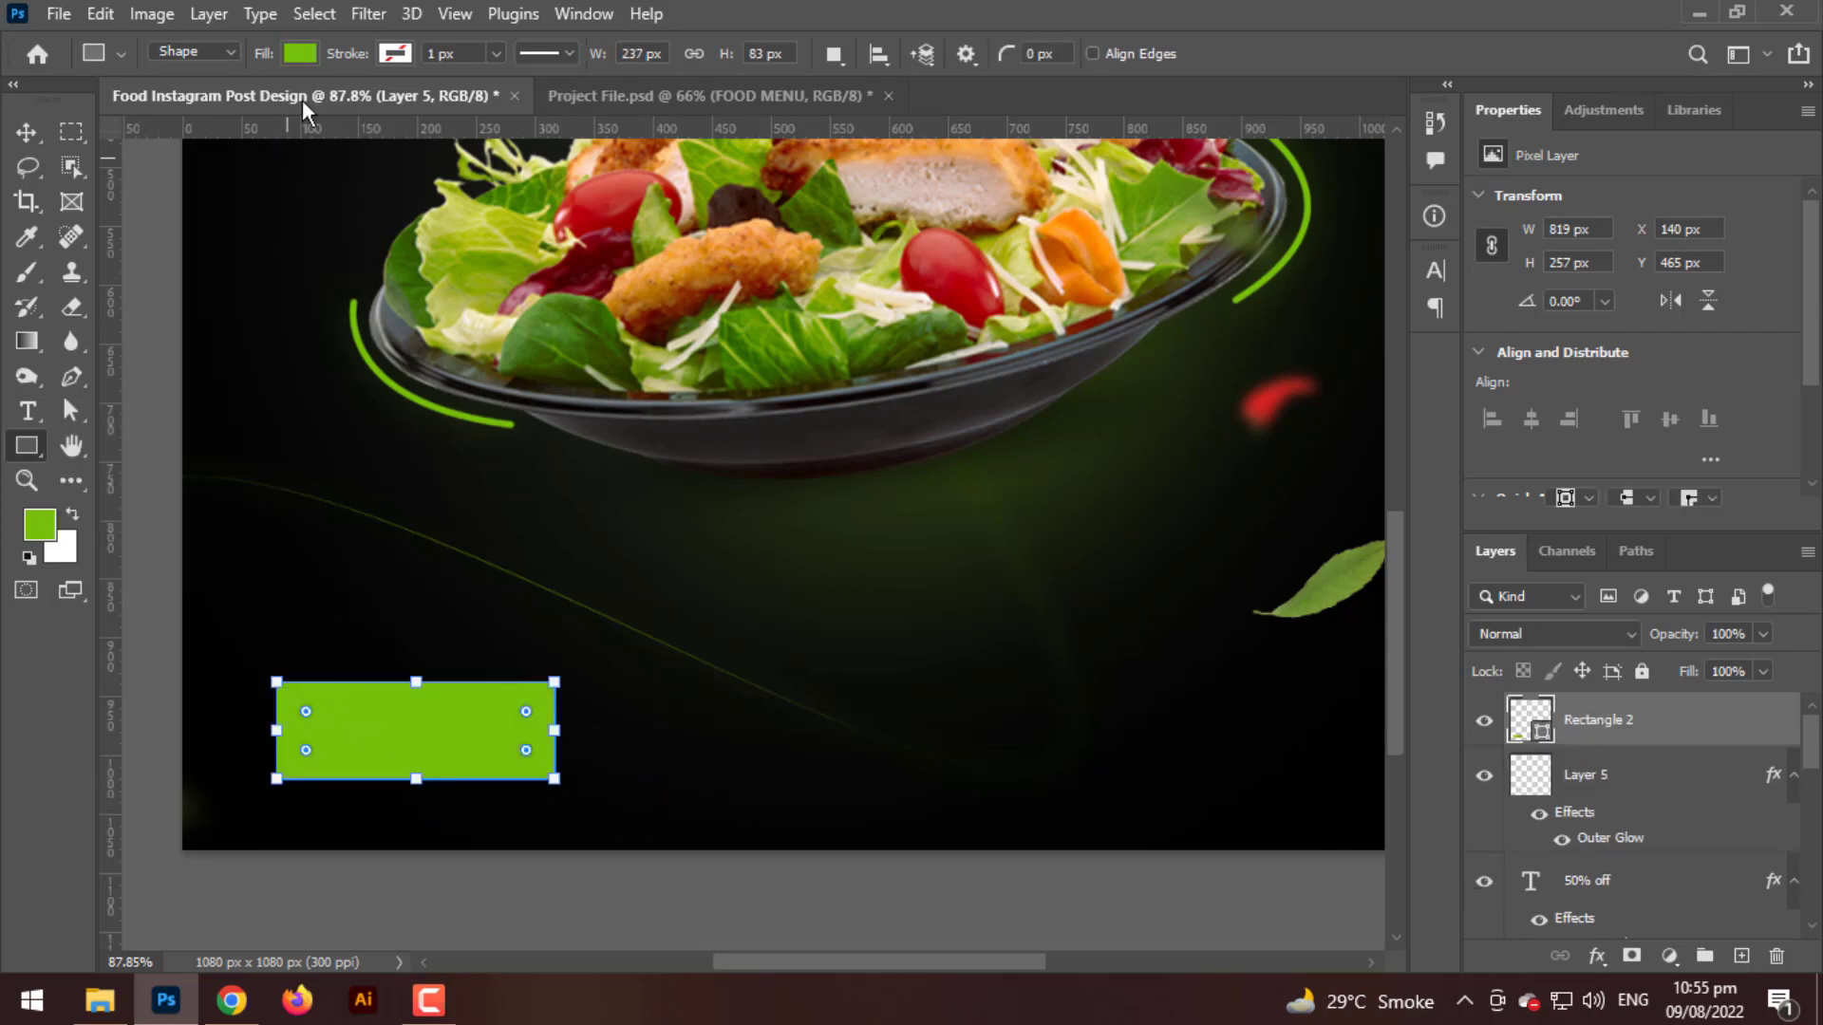
- Remove the rectangle's fill and give it a green stroke 5 px wide
left_click(300, 53)
left_click(143, 104)
left_click(395, 53)
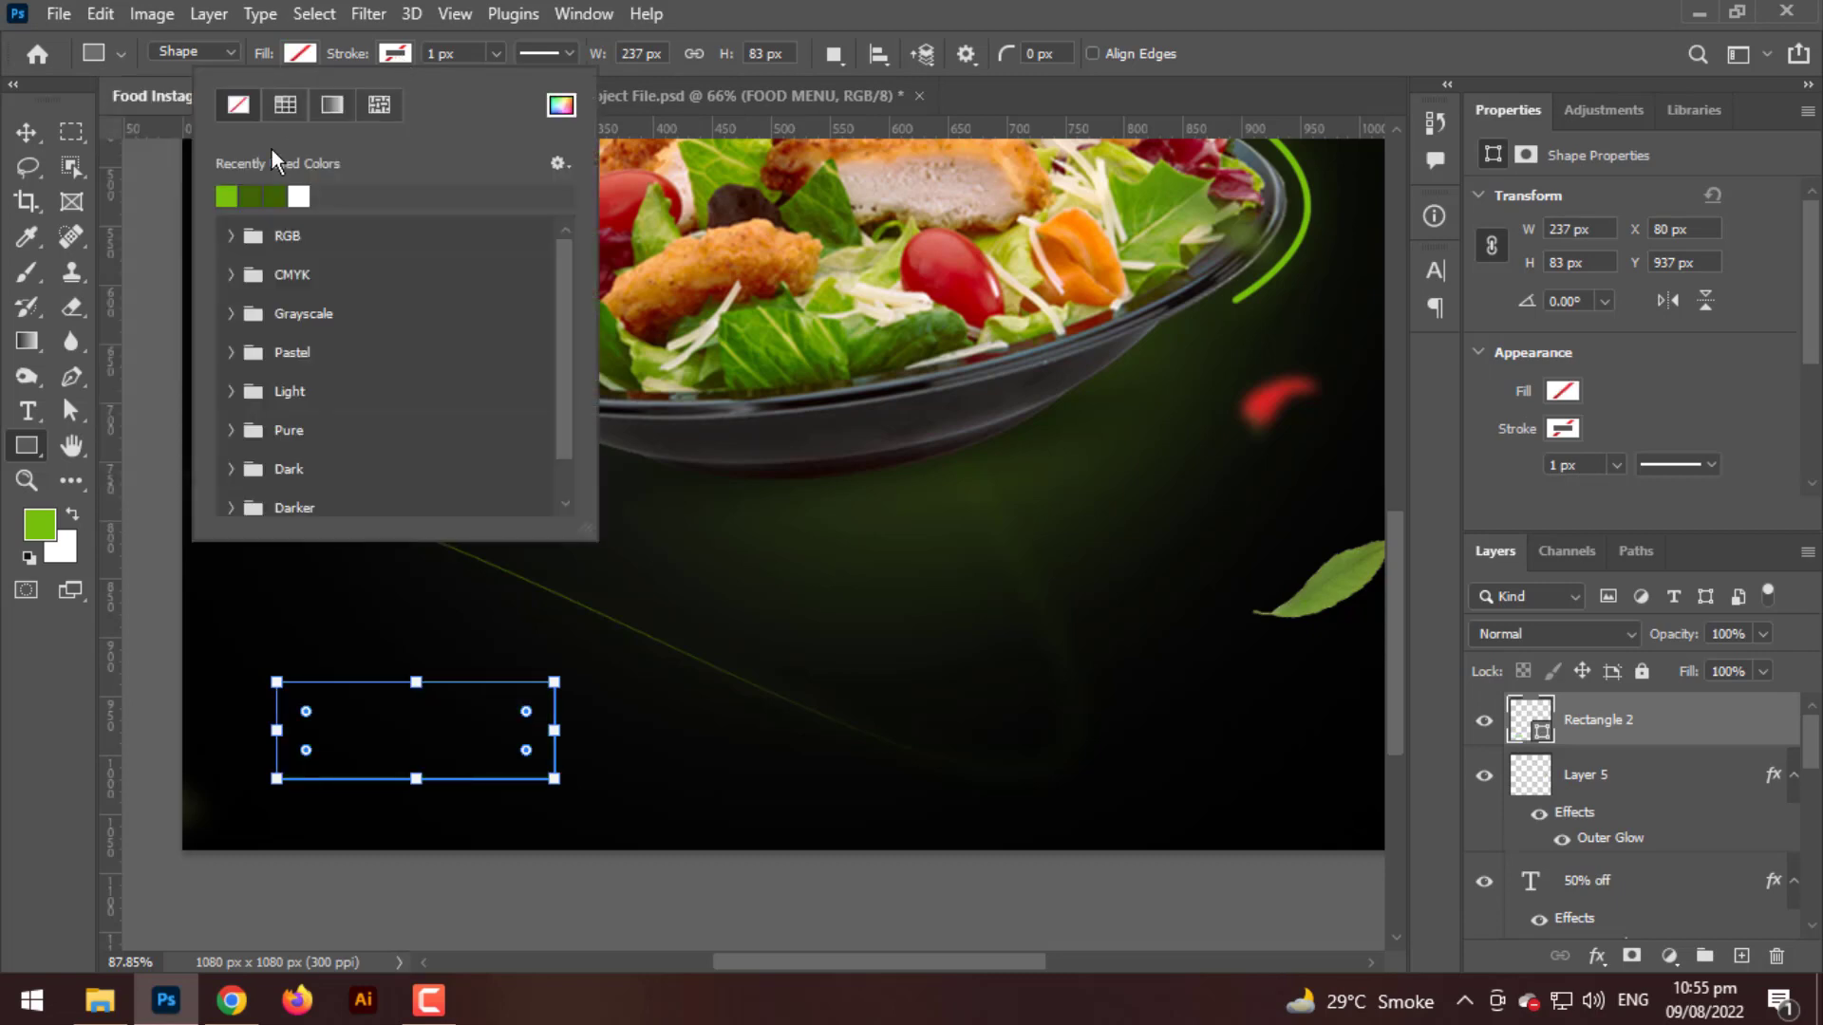
left_click(227, 196)
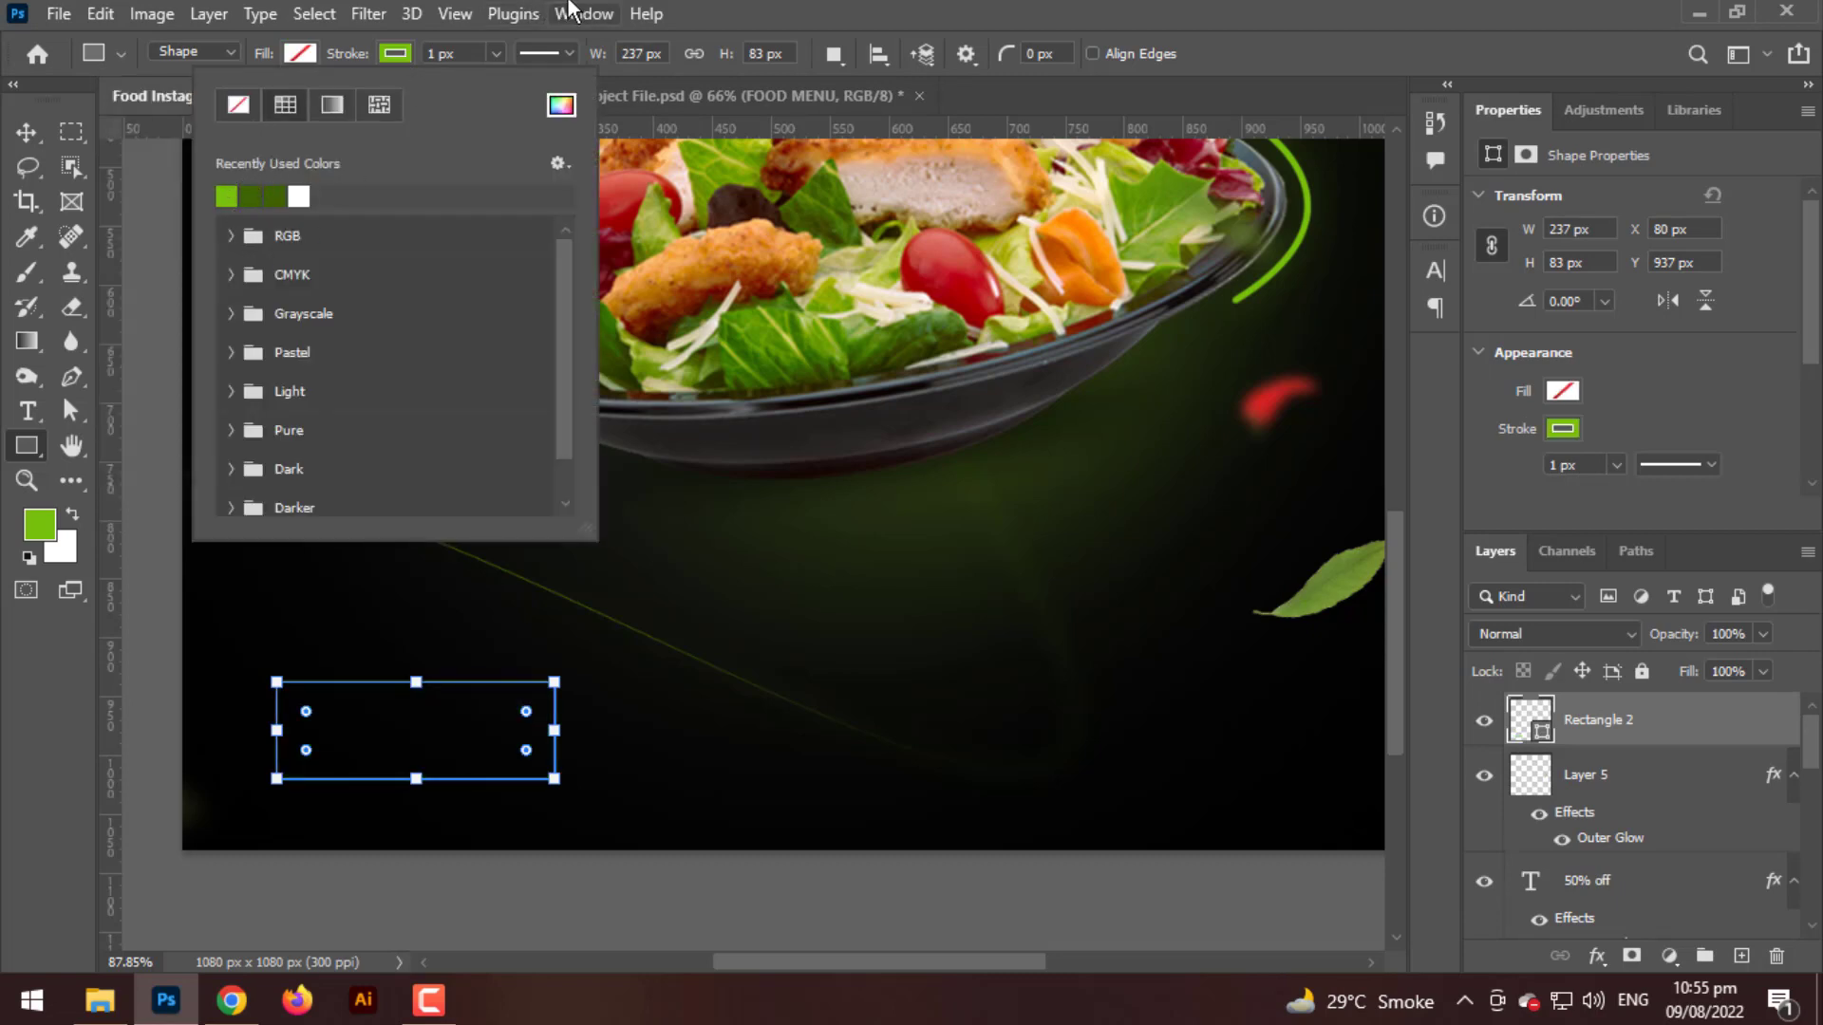
left_click_drag(480, 56, 420, 61)
type("5")
key("Return")
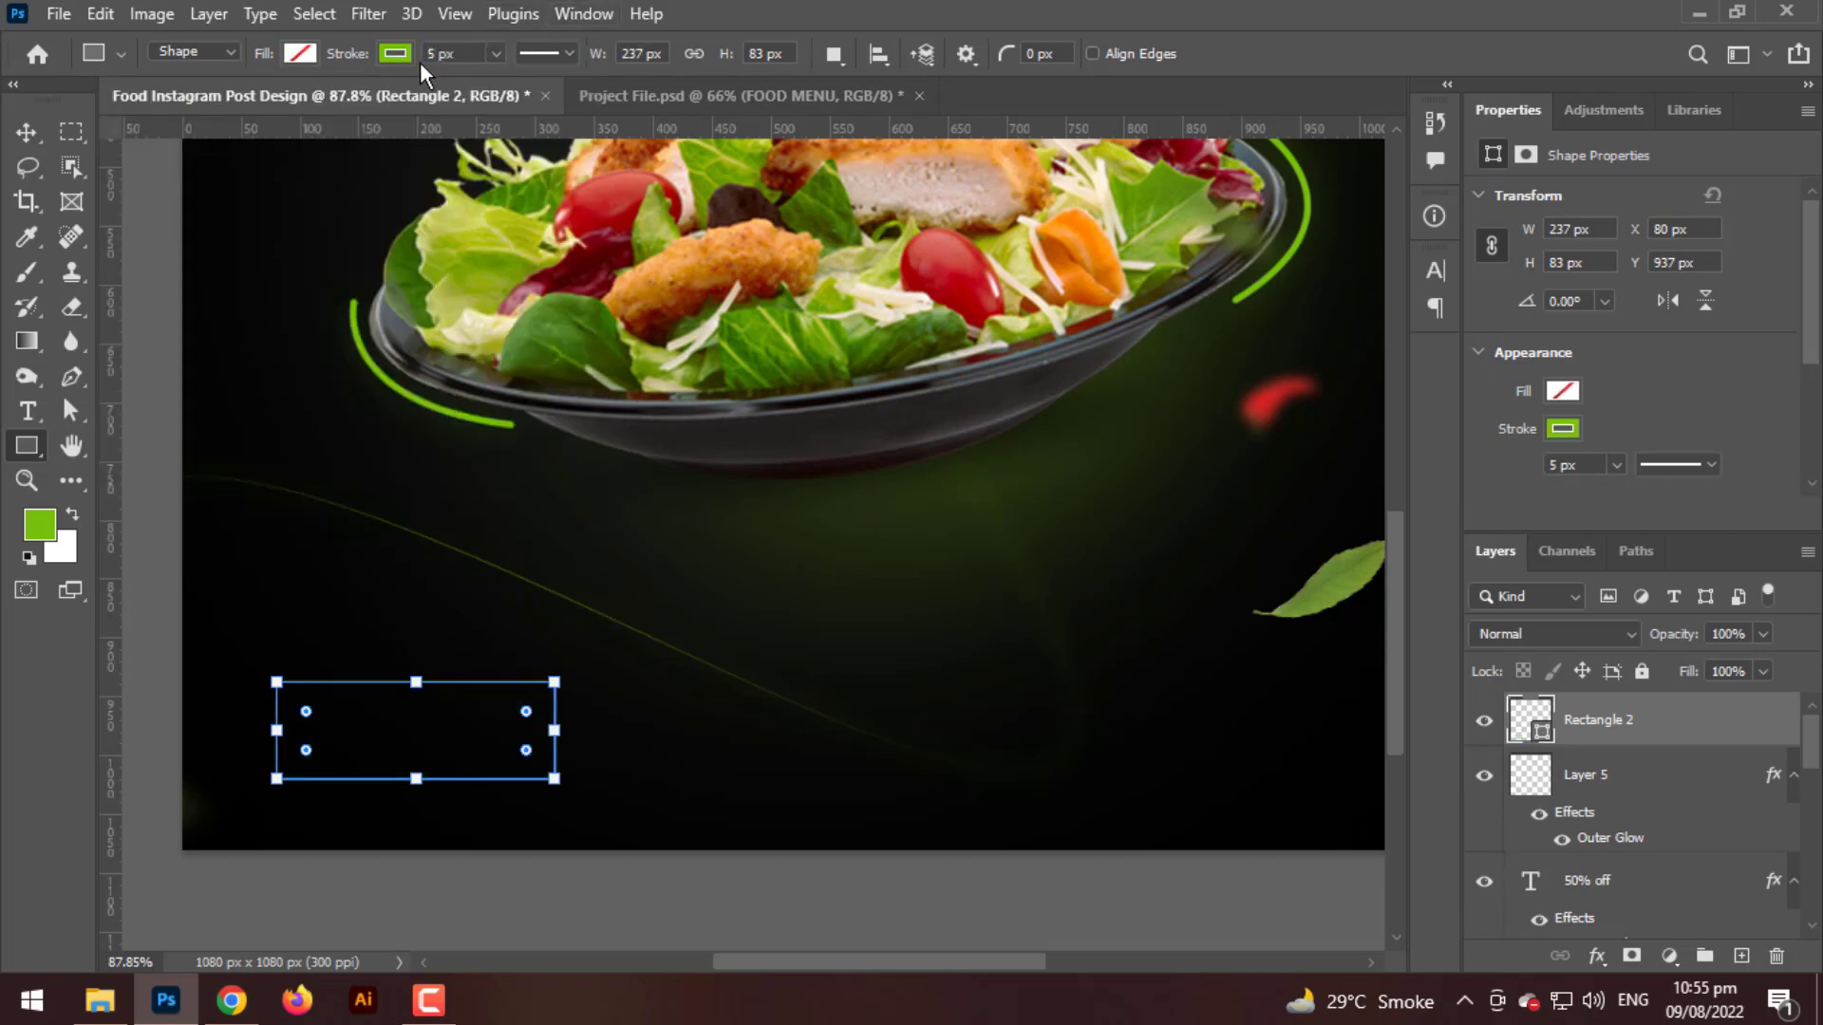
- Round the rectangle's corners fully into a pill shape and set its stroke width to 7 px
scroll(296, 765, "up", 3)
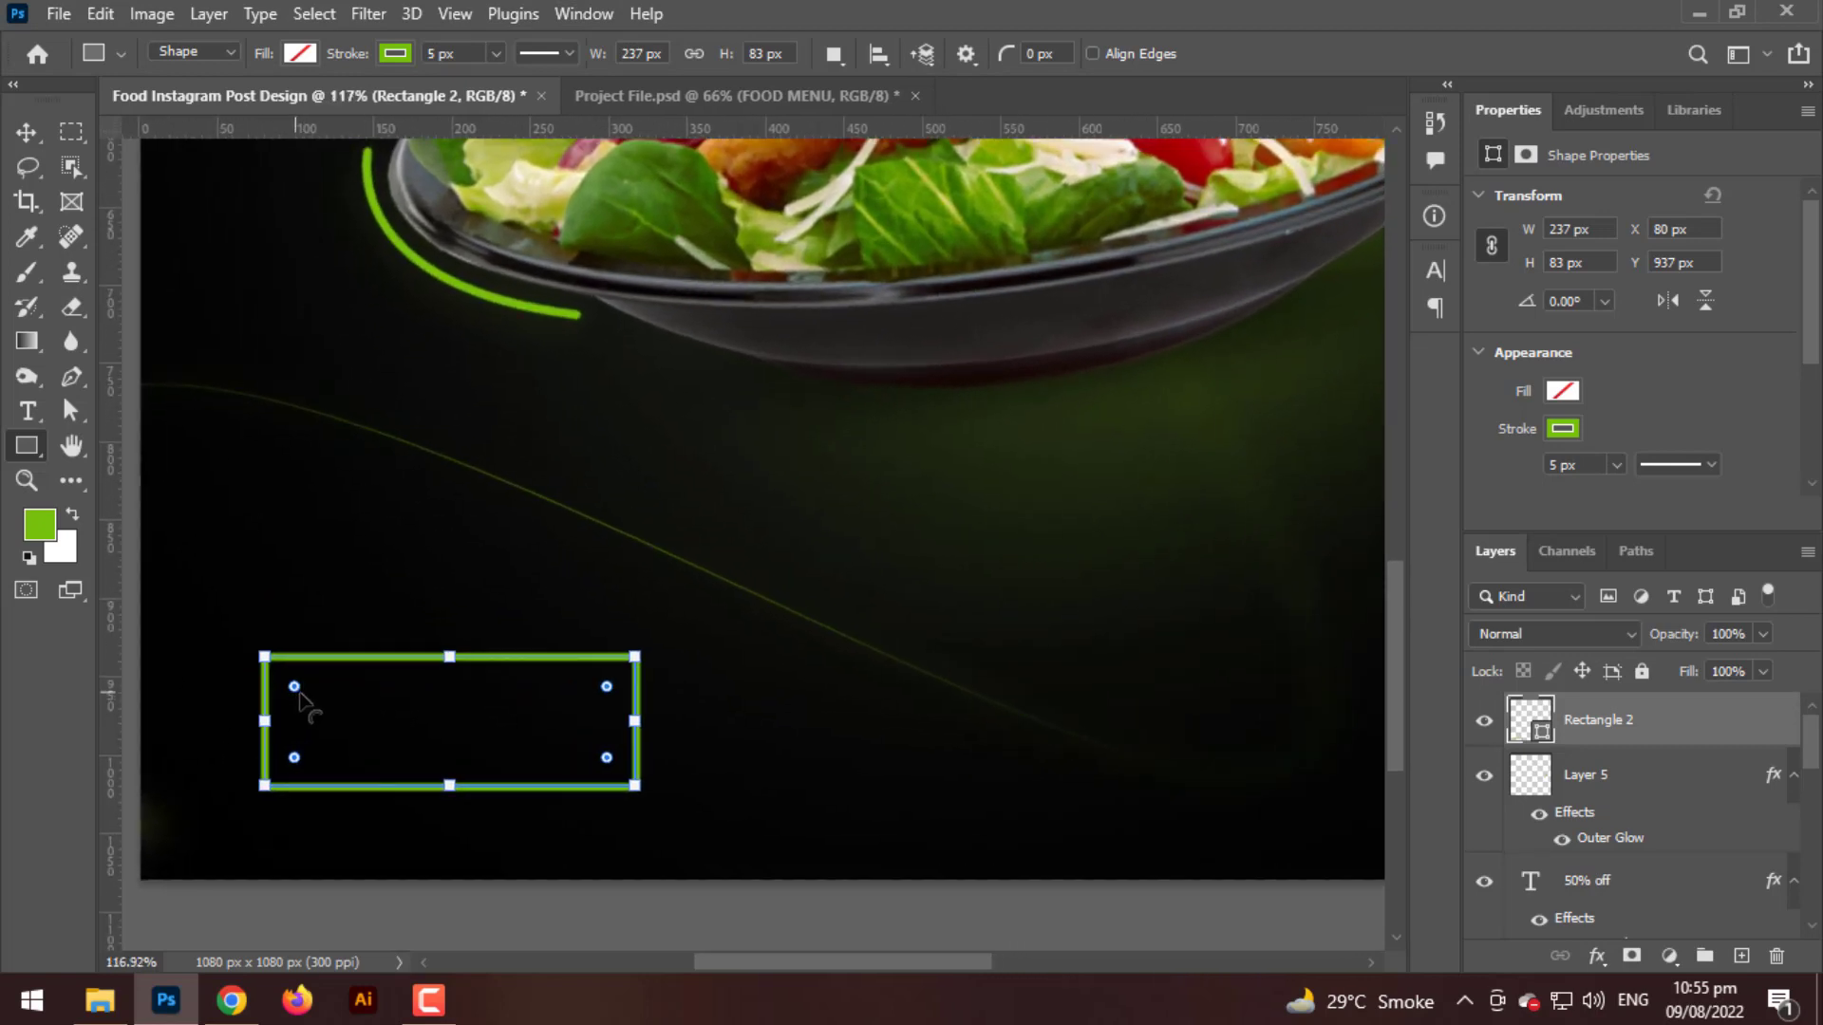
left_click_drag(300, 696, 358, 742)
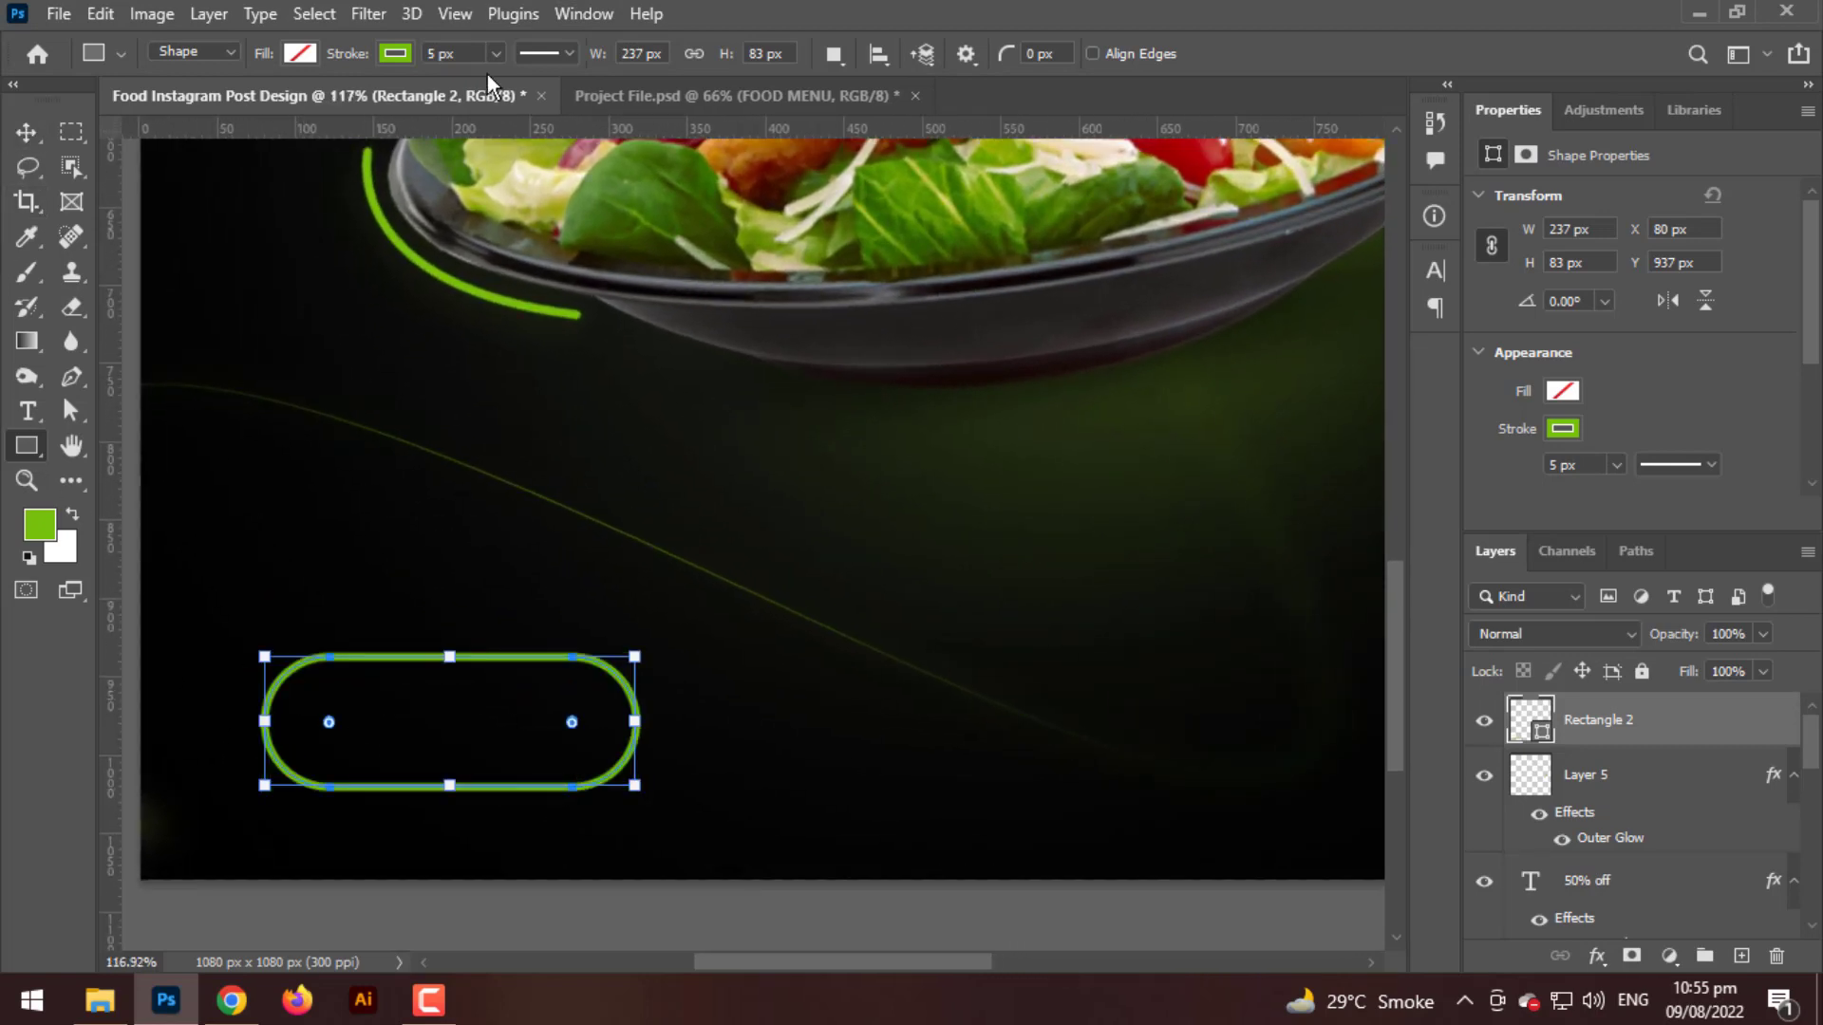
type("7")
key("Return")
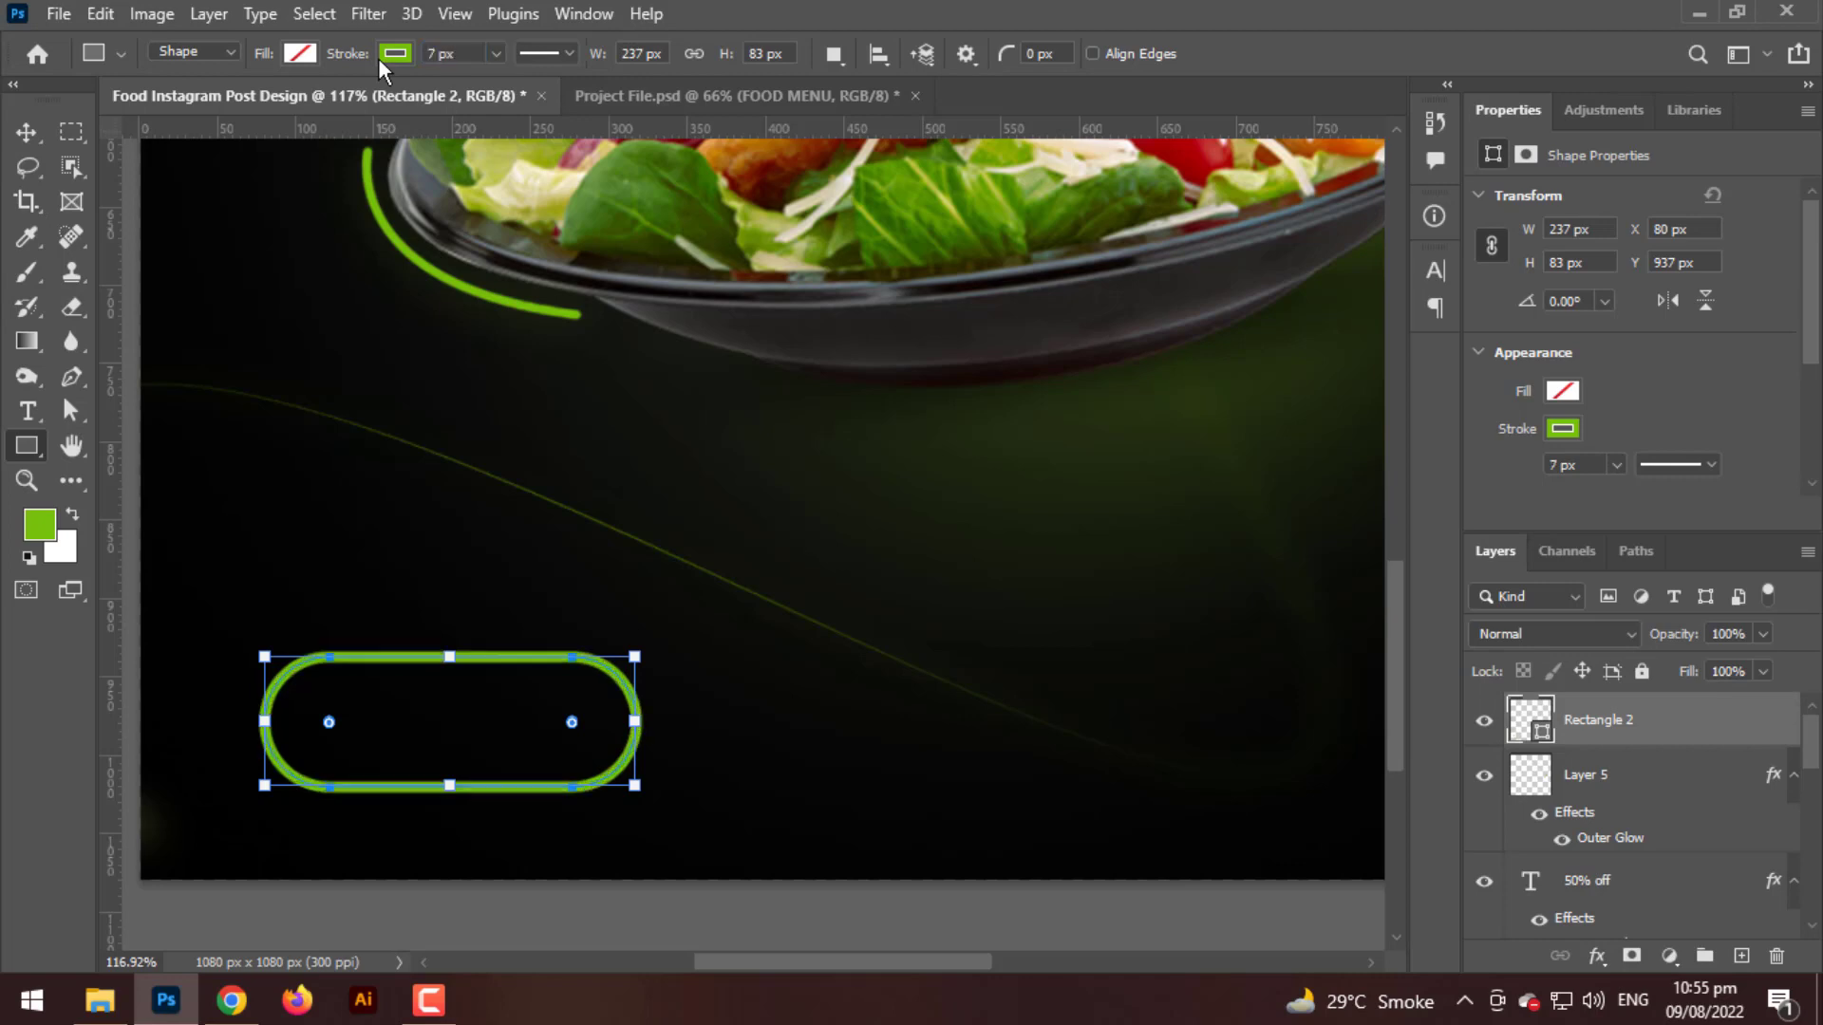
left_click(26, 133)
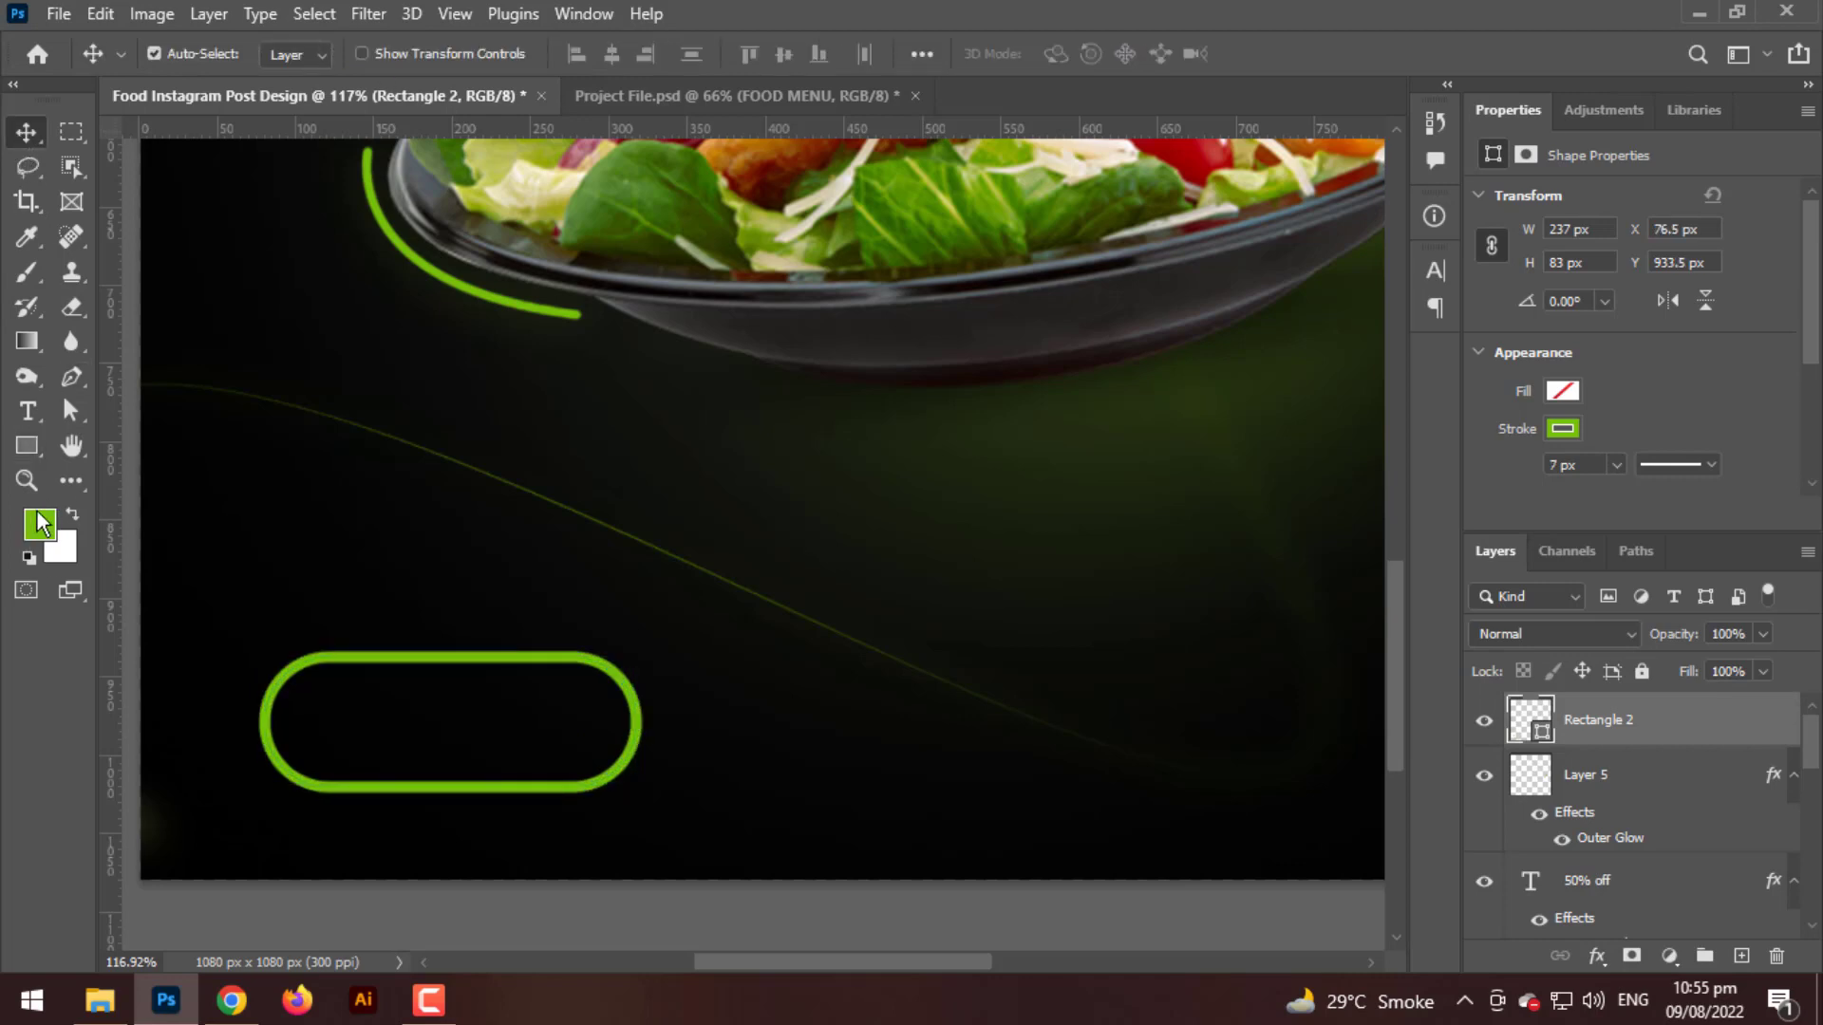
- Add the green text "ORDER NOW" in Bowlby One SC at 9 pt above the pill outline
left_click(34, 420)
left_click(485, 608)
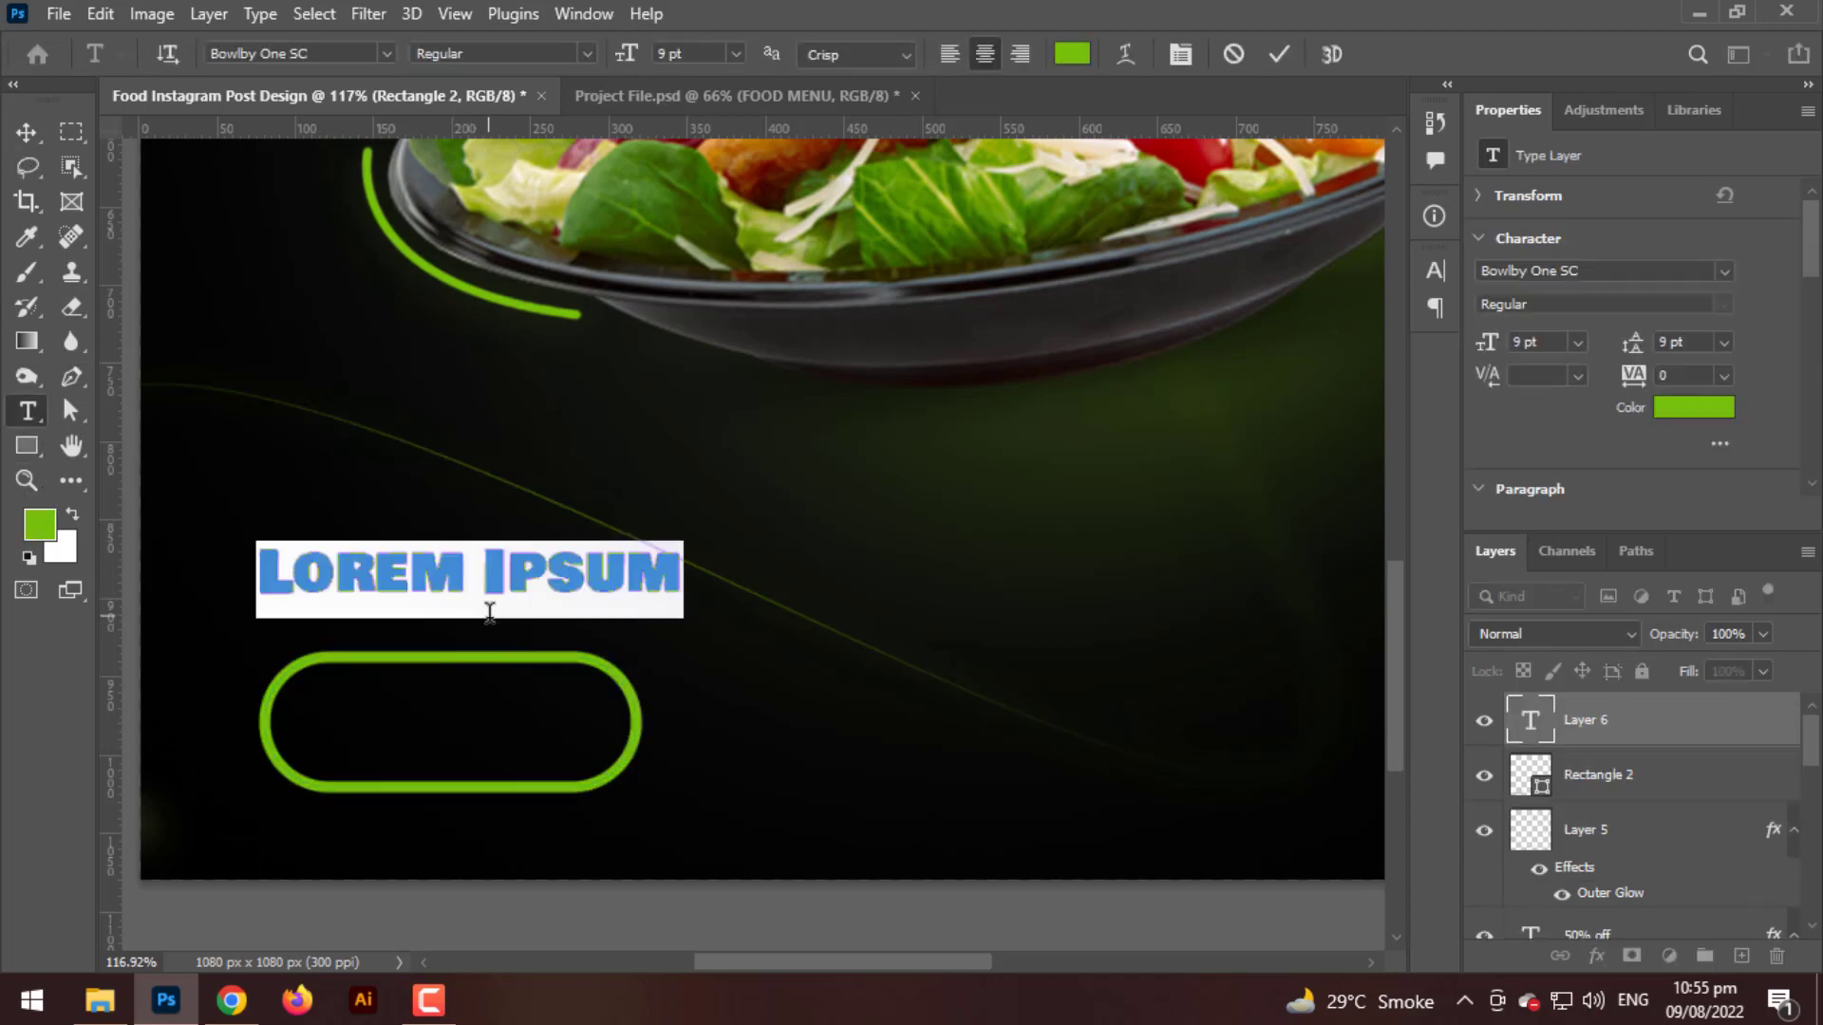
type("ORD")
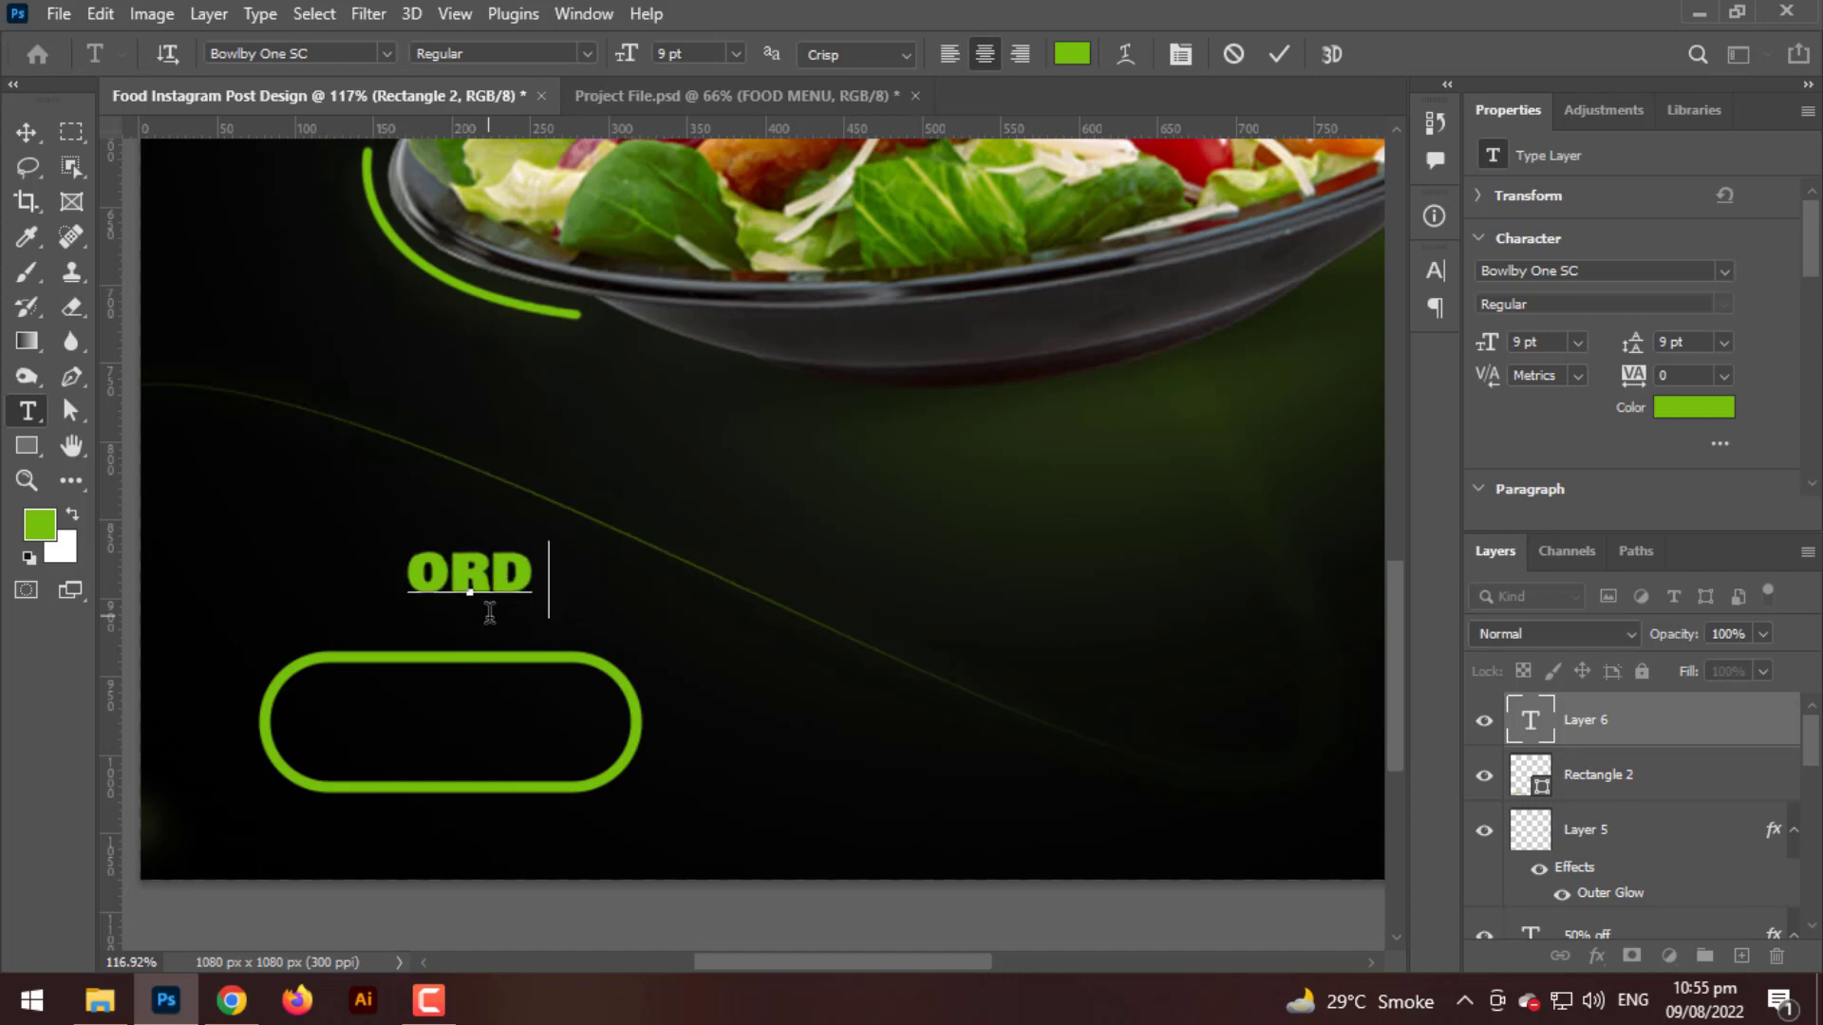
type("ER BN")
key("BackSpace")
key("BackSpace")
type("NOW")
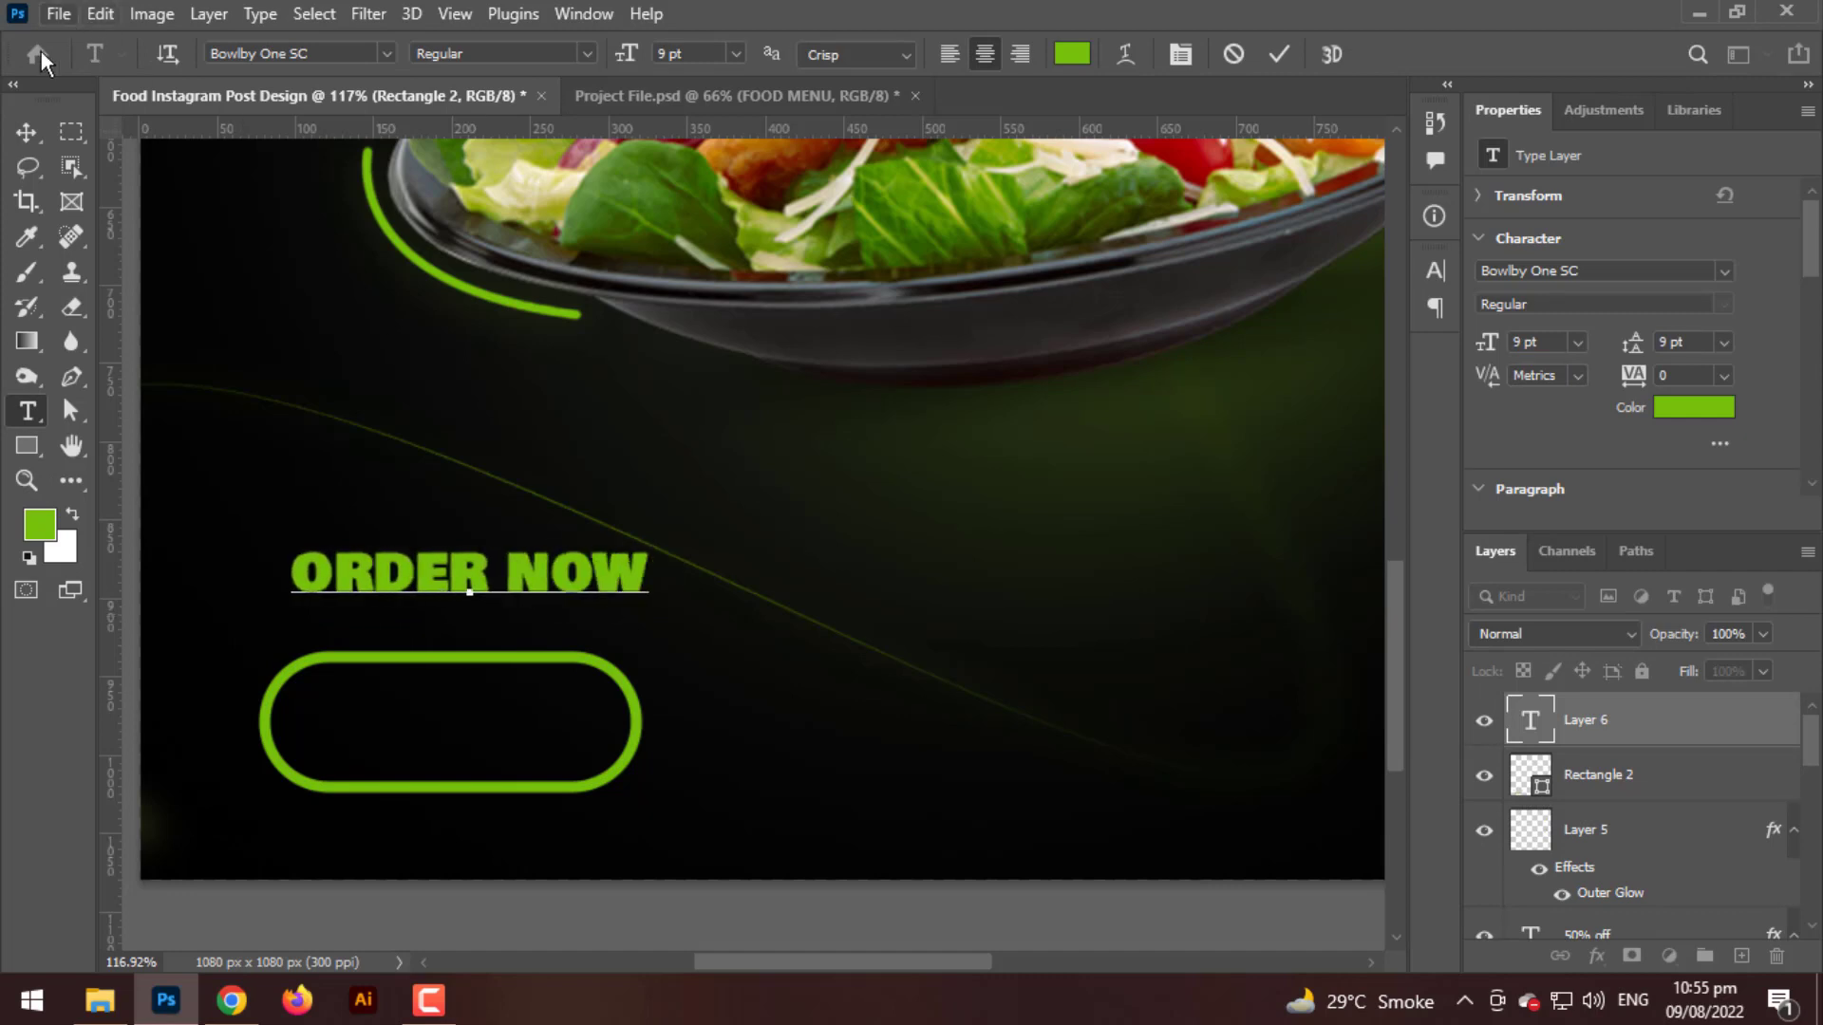
- Move the ORDER NOW text inside the pill outline and scale it down to 8.15 pt
left_click(27, 132)
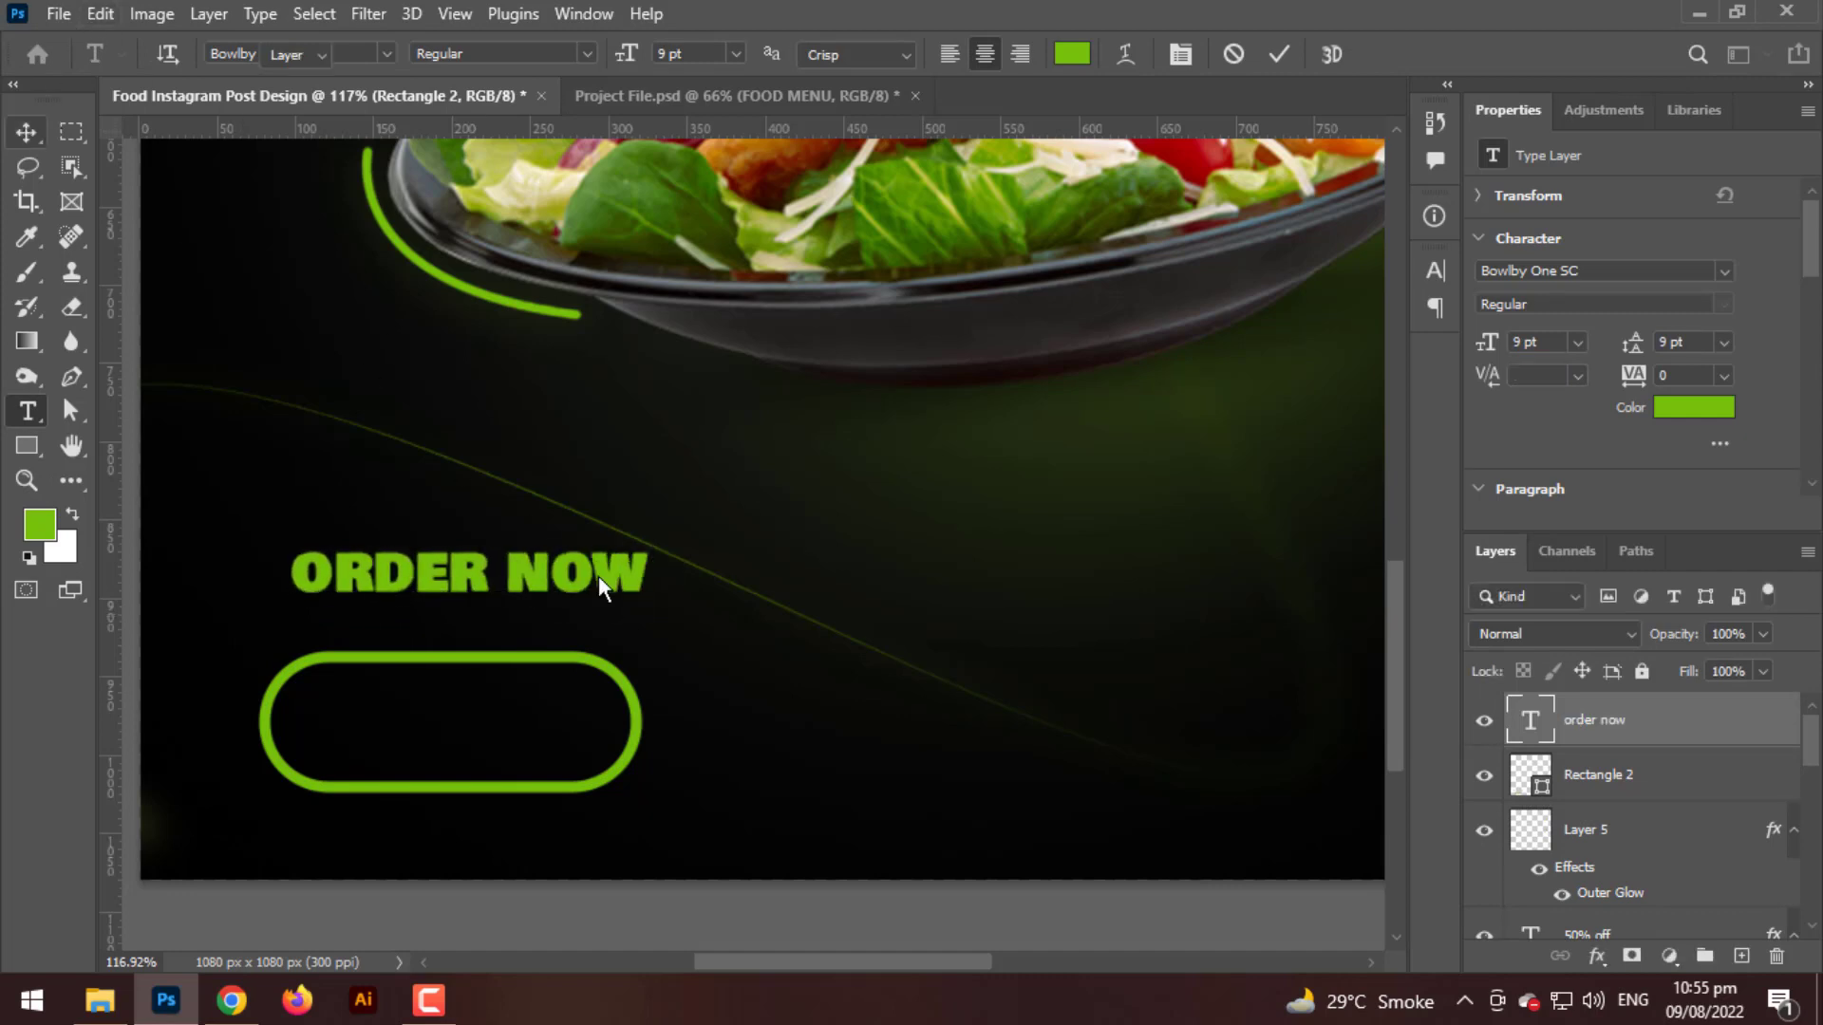
left_click_drag(585, 591, 578, 738)
key("ctrl+t")
key("Return")
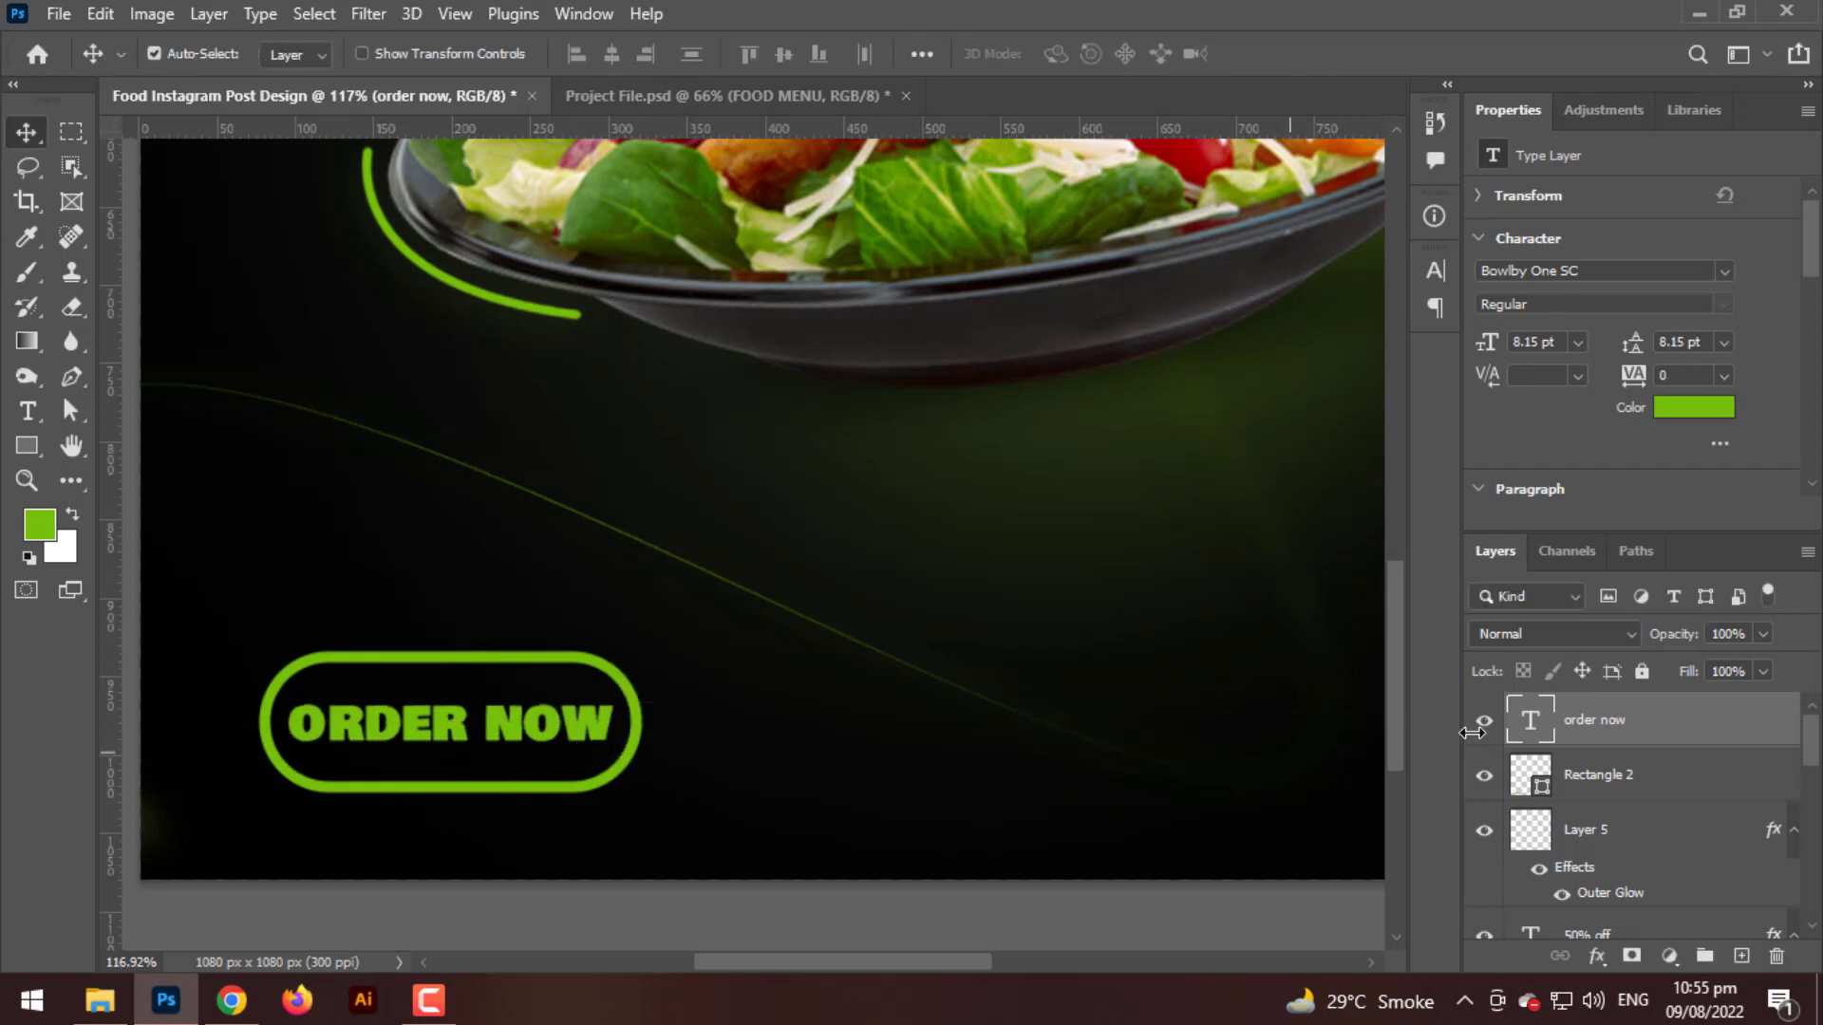
- Set the ORDER NOW text colour to white, ffffff
left_click(1657, 410)
type("ffffff")
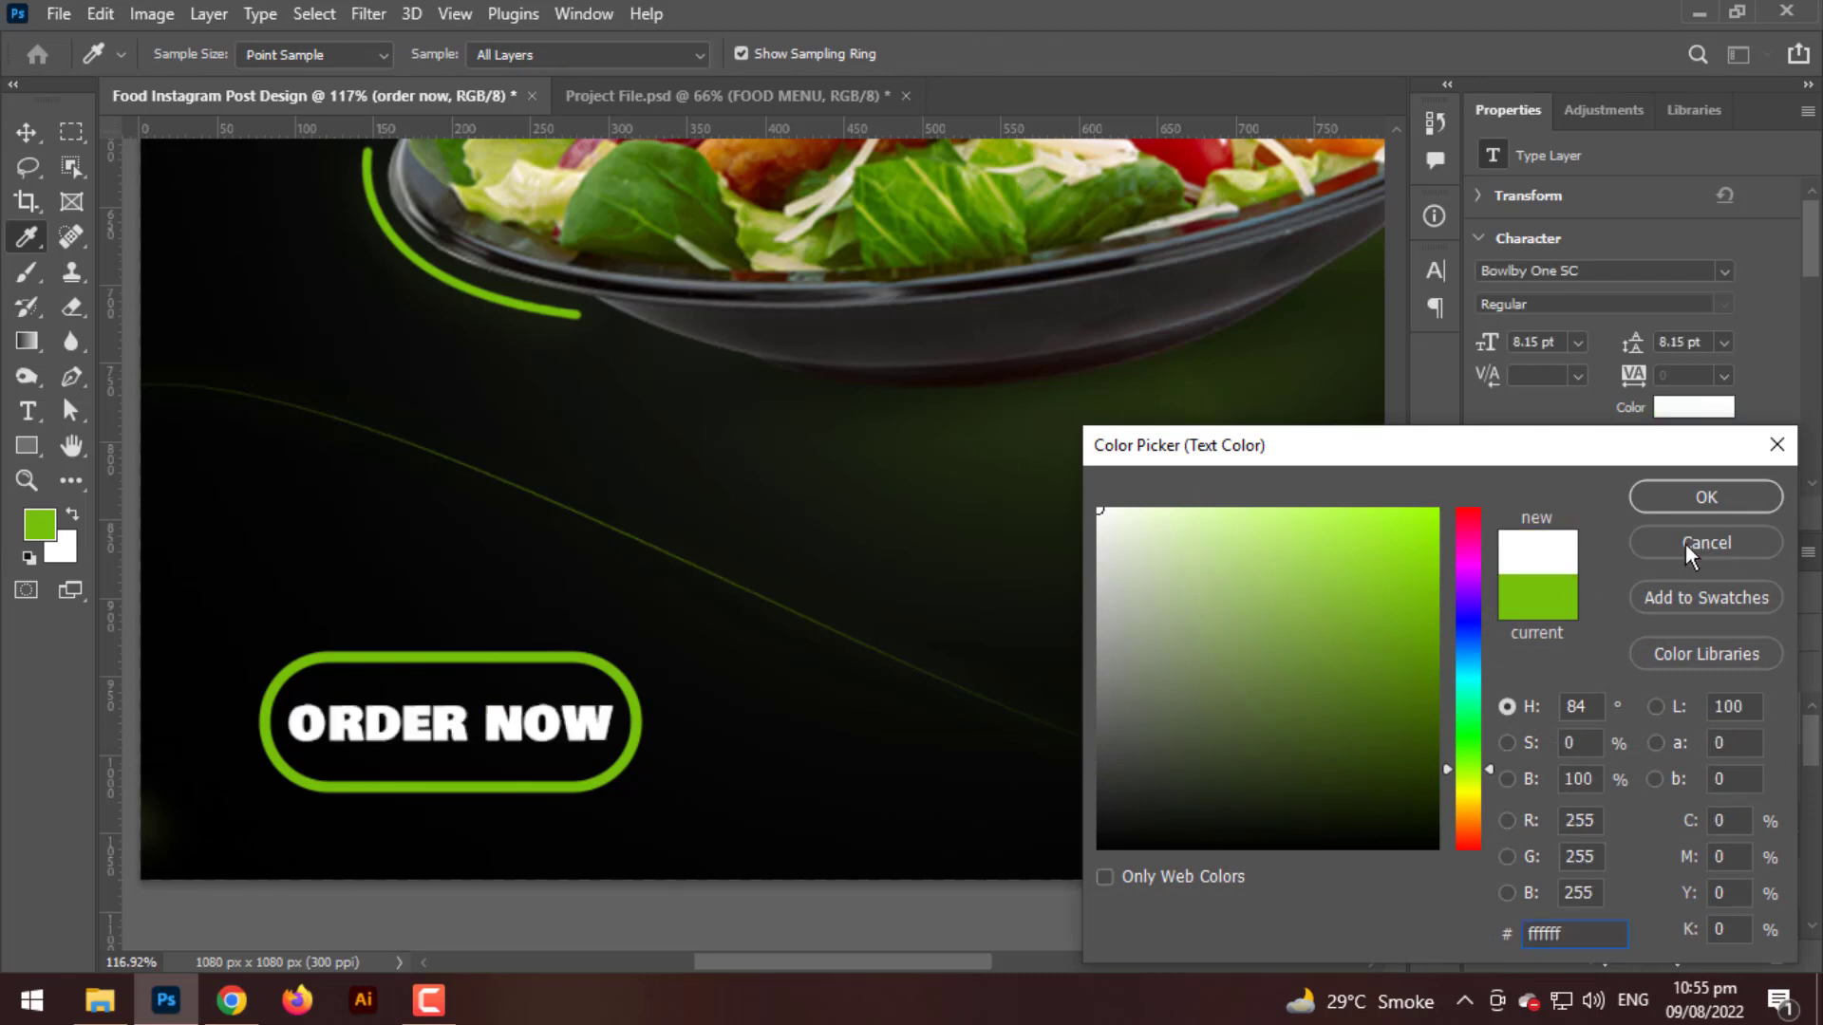
left_click(1705, 498)
key("ctrl+0")
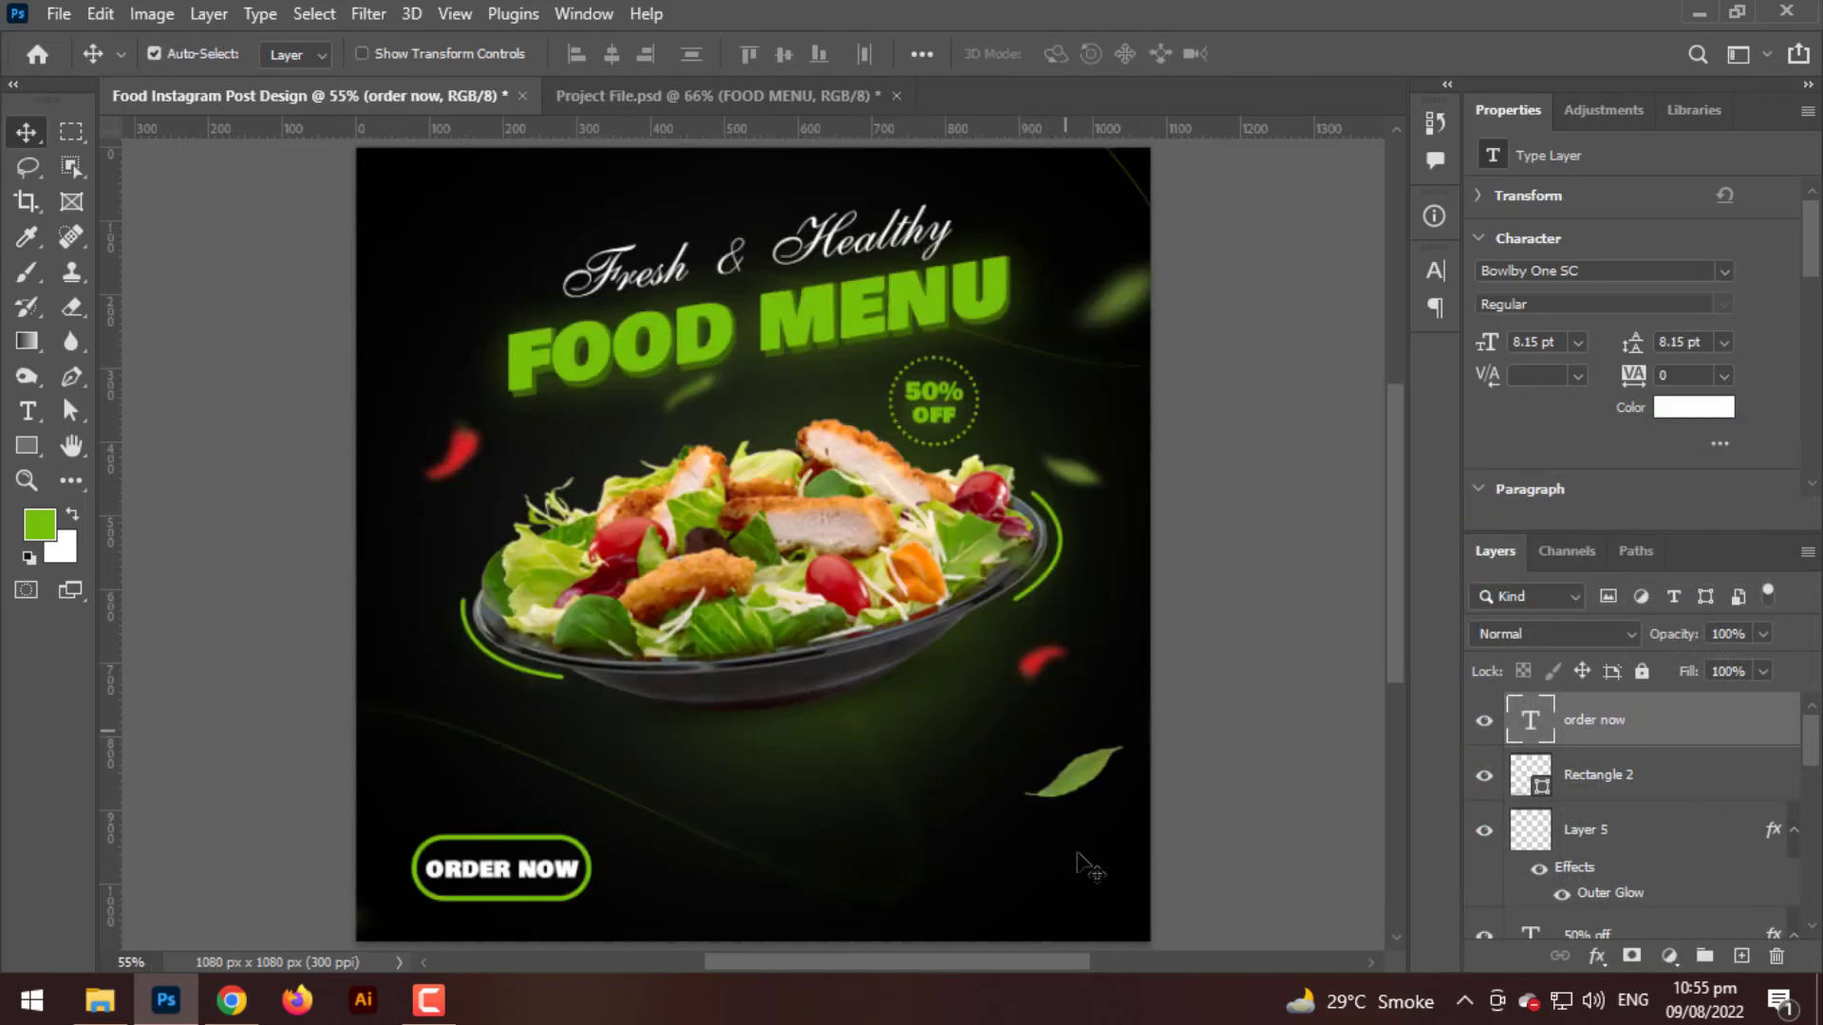
- Scale the pill outline and its text together to about 185 by 65 px, placed nearer the post's lower left corner
key("ctrl+t")
scroll(594, 834, "up", 4)
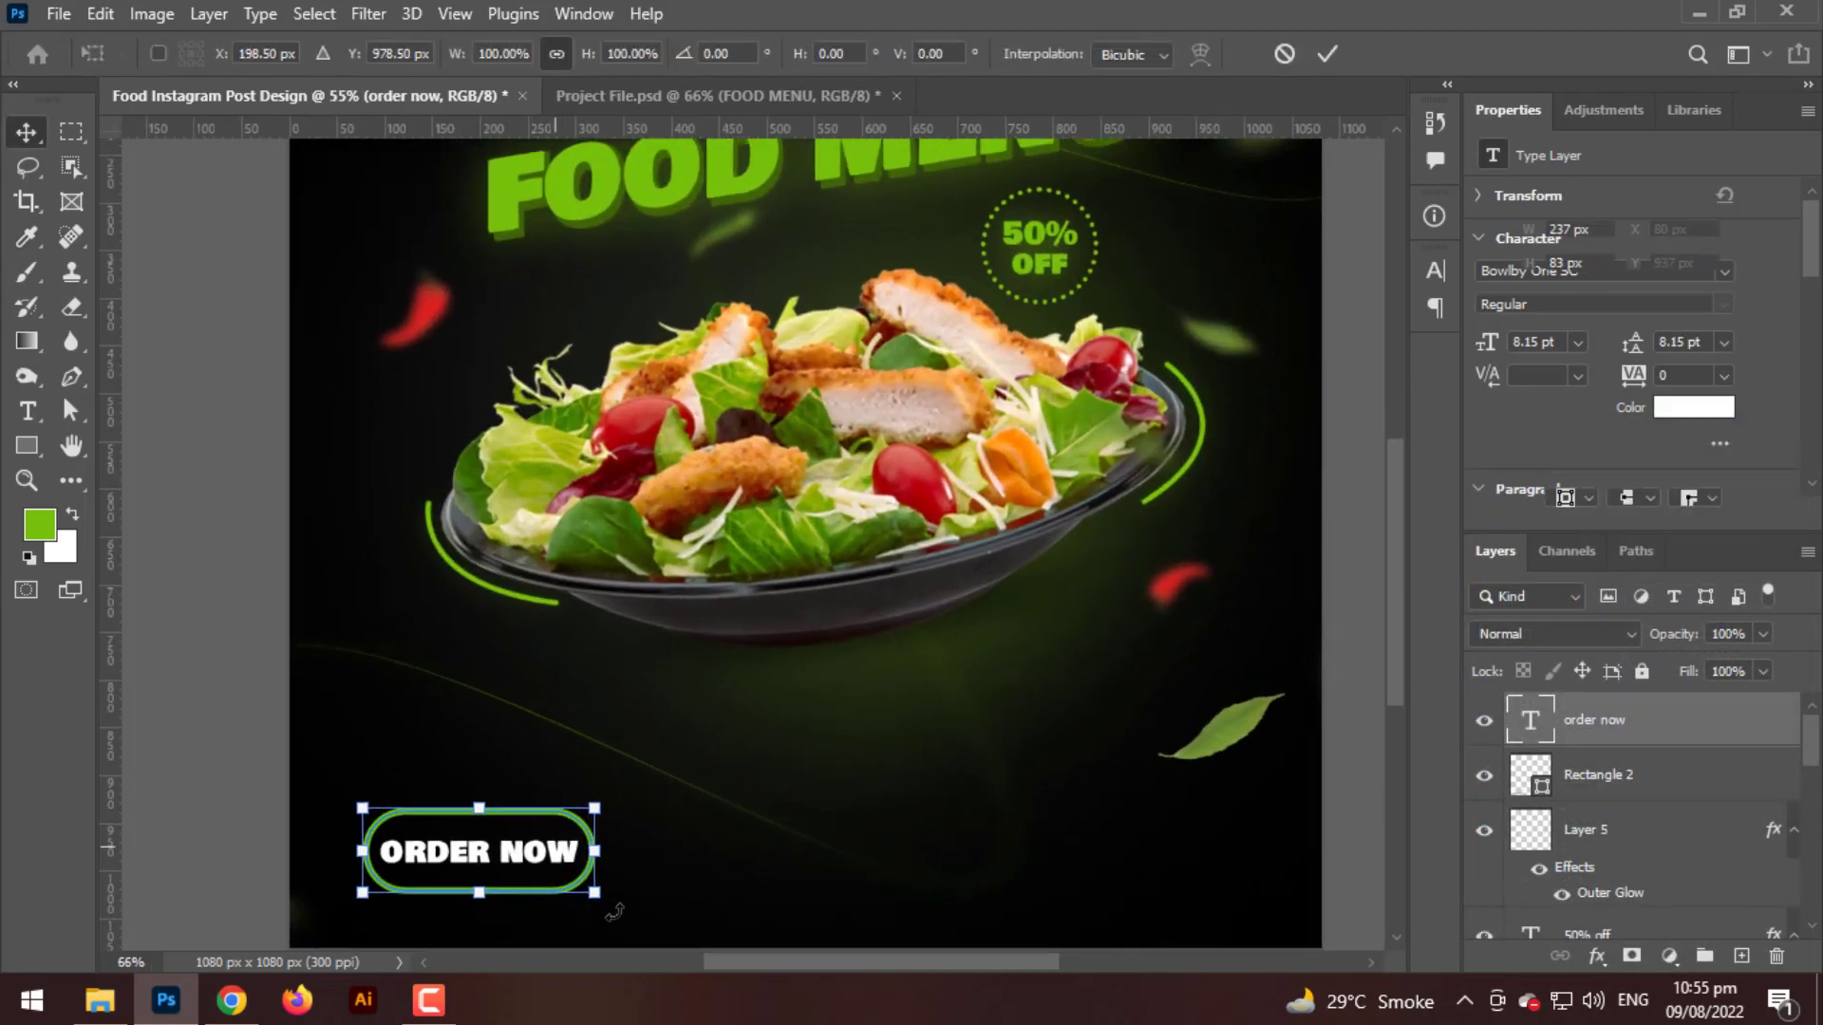
left_click_drag(604, 818, 529, 817)
left_click_drag(551, 845, 498, 778)
key("Return")
key("ctrl+0")
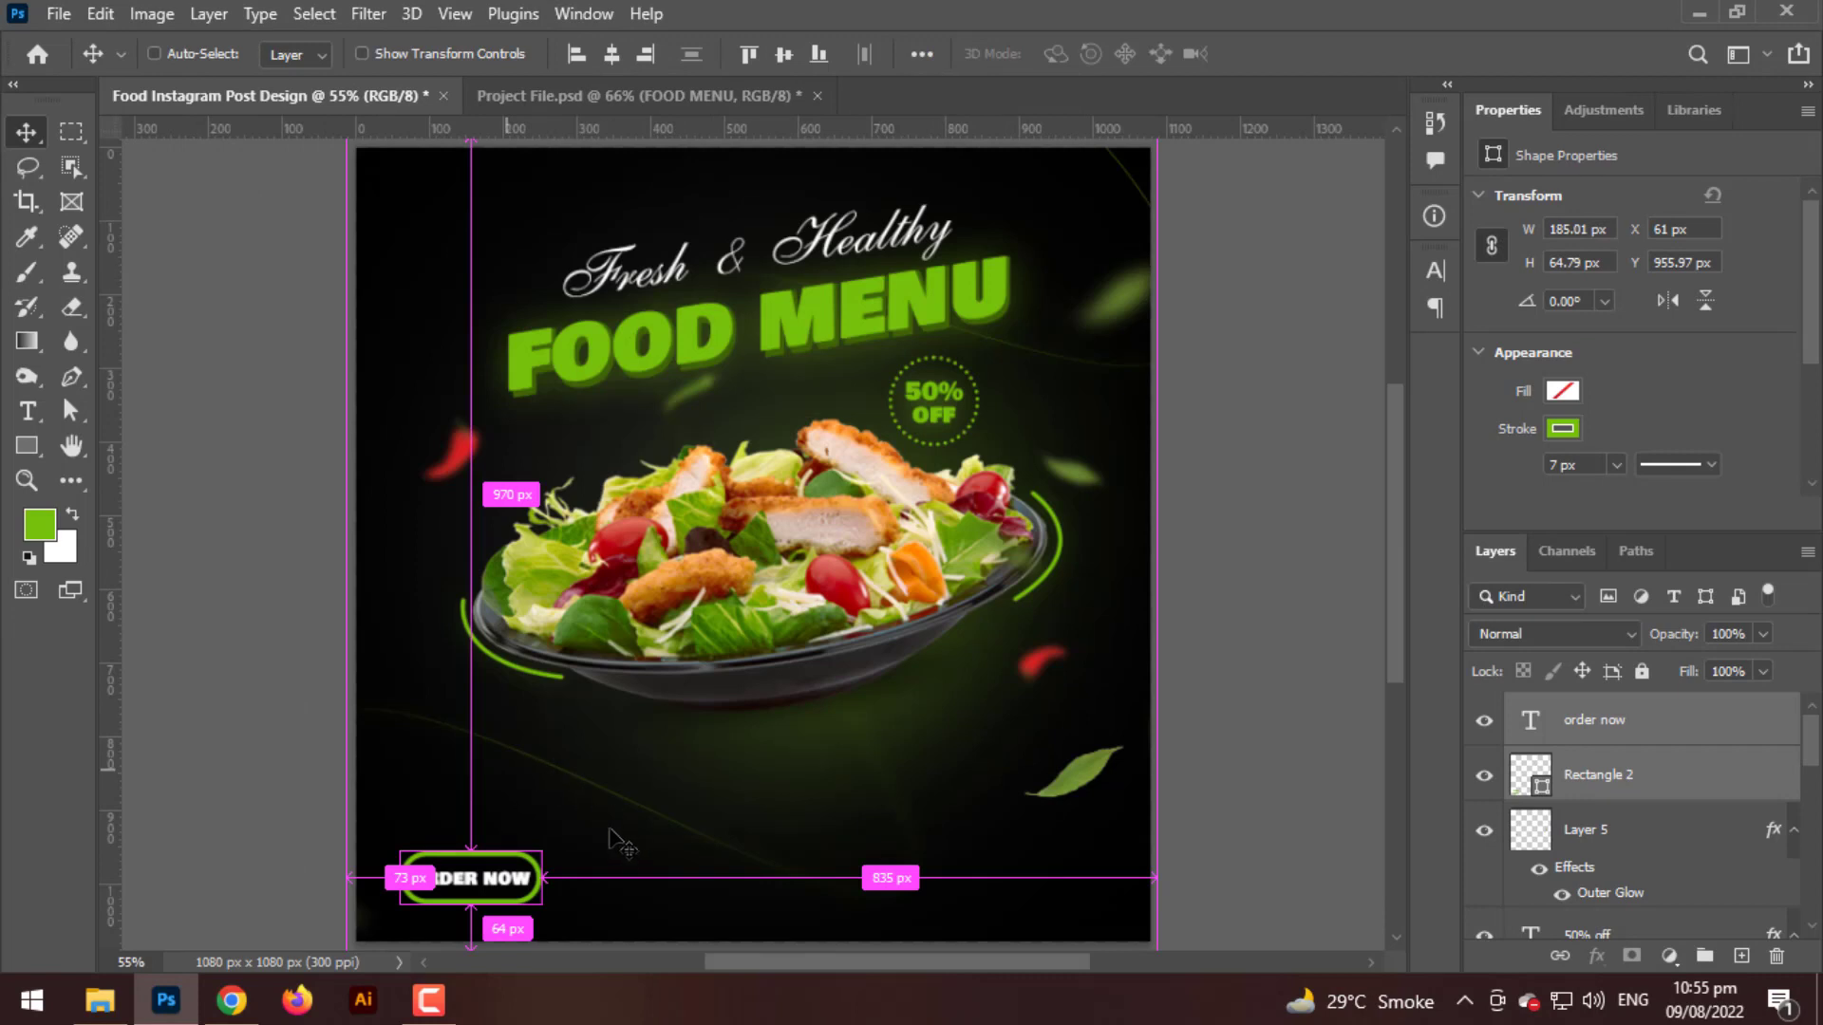
- Set the stroke width of the pill outline around ORDER NOW to 5 px
left_click(27, 445)
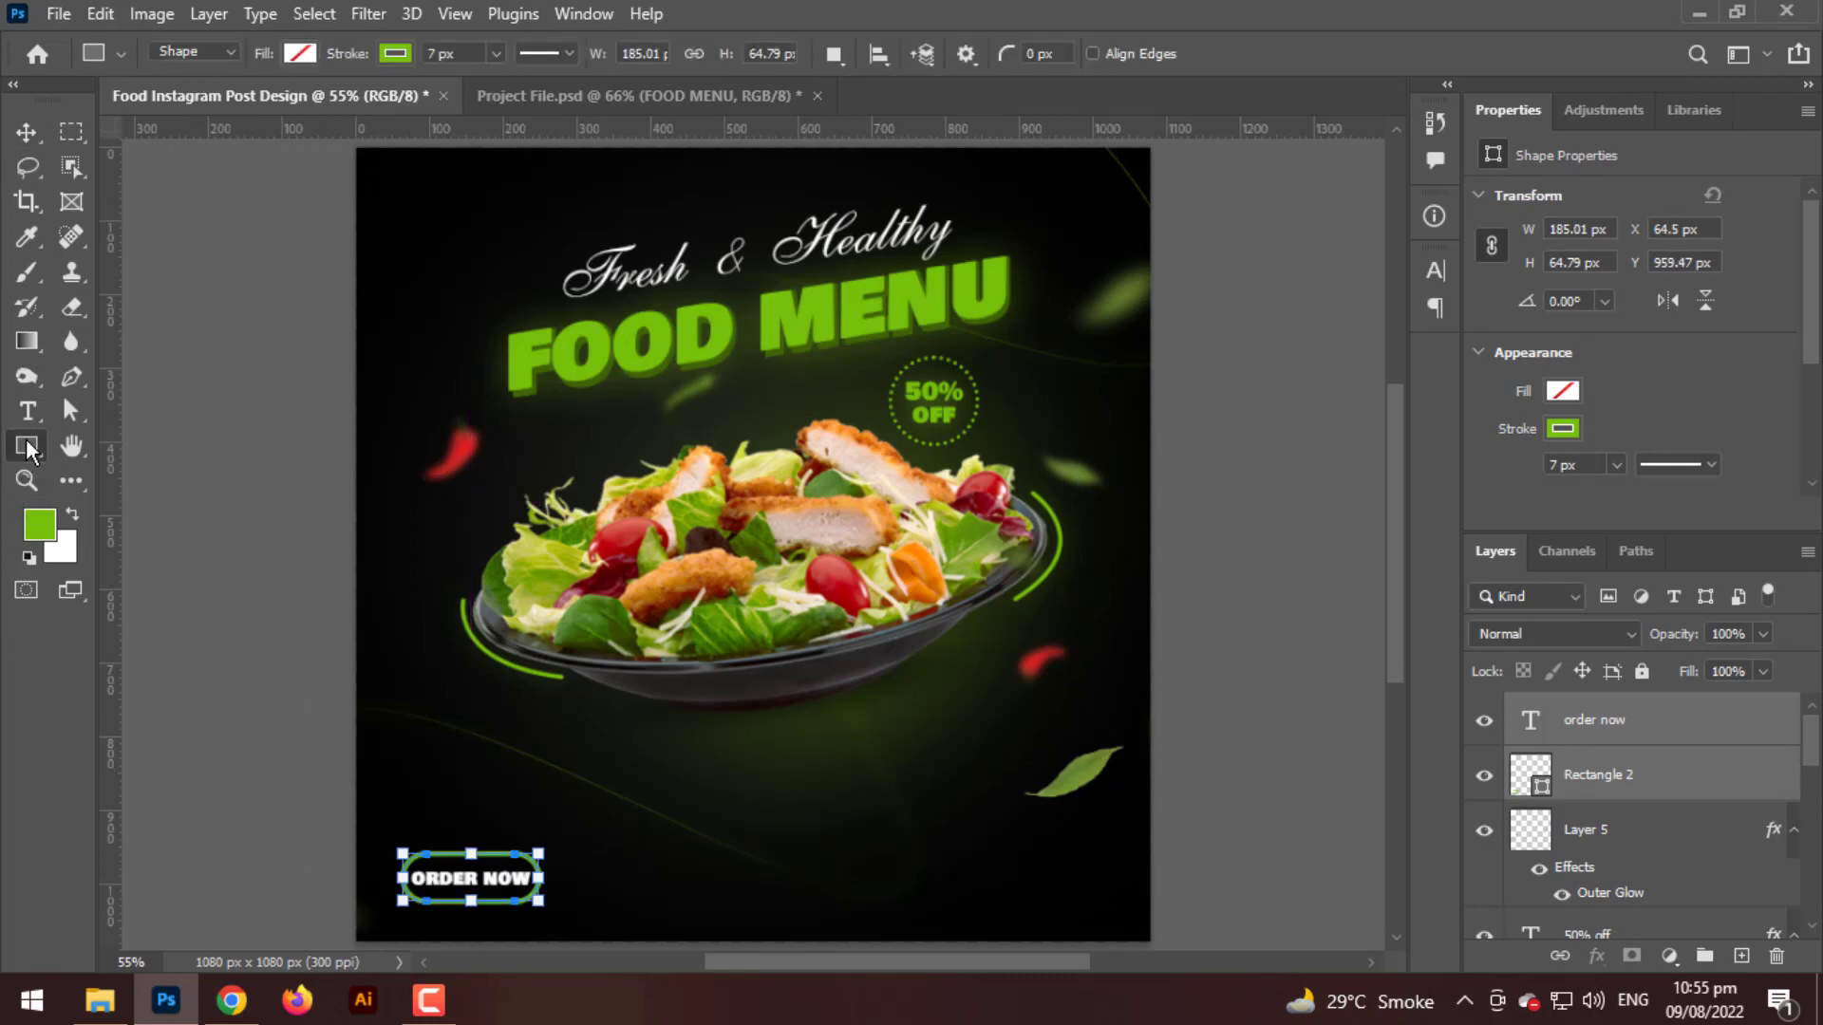
left_click(1674, 800)
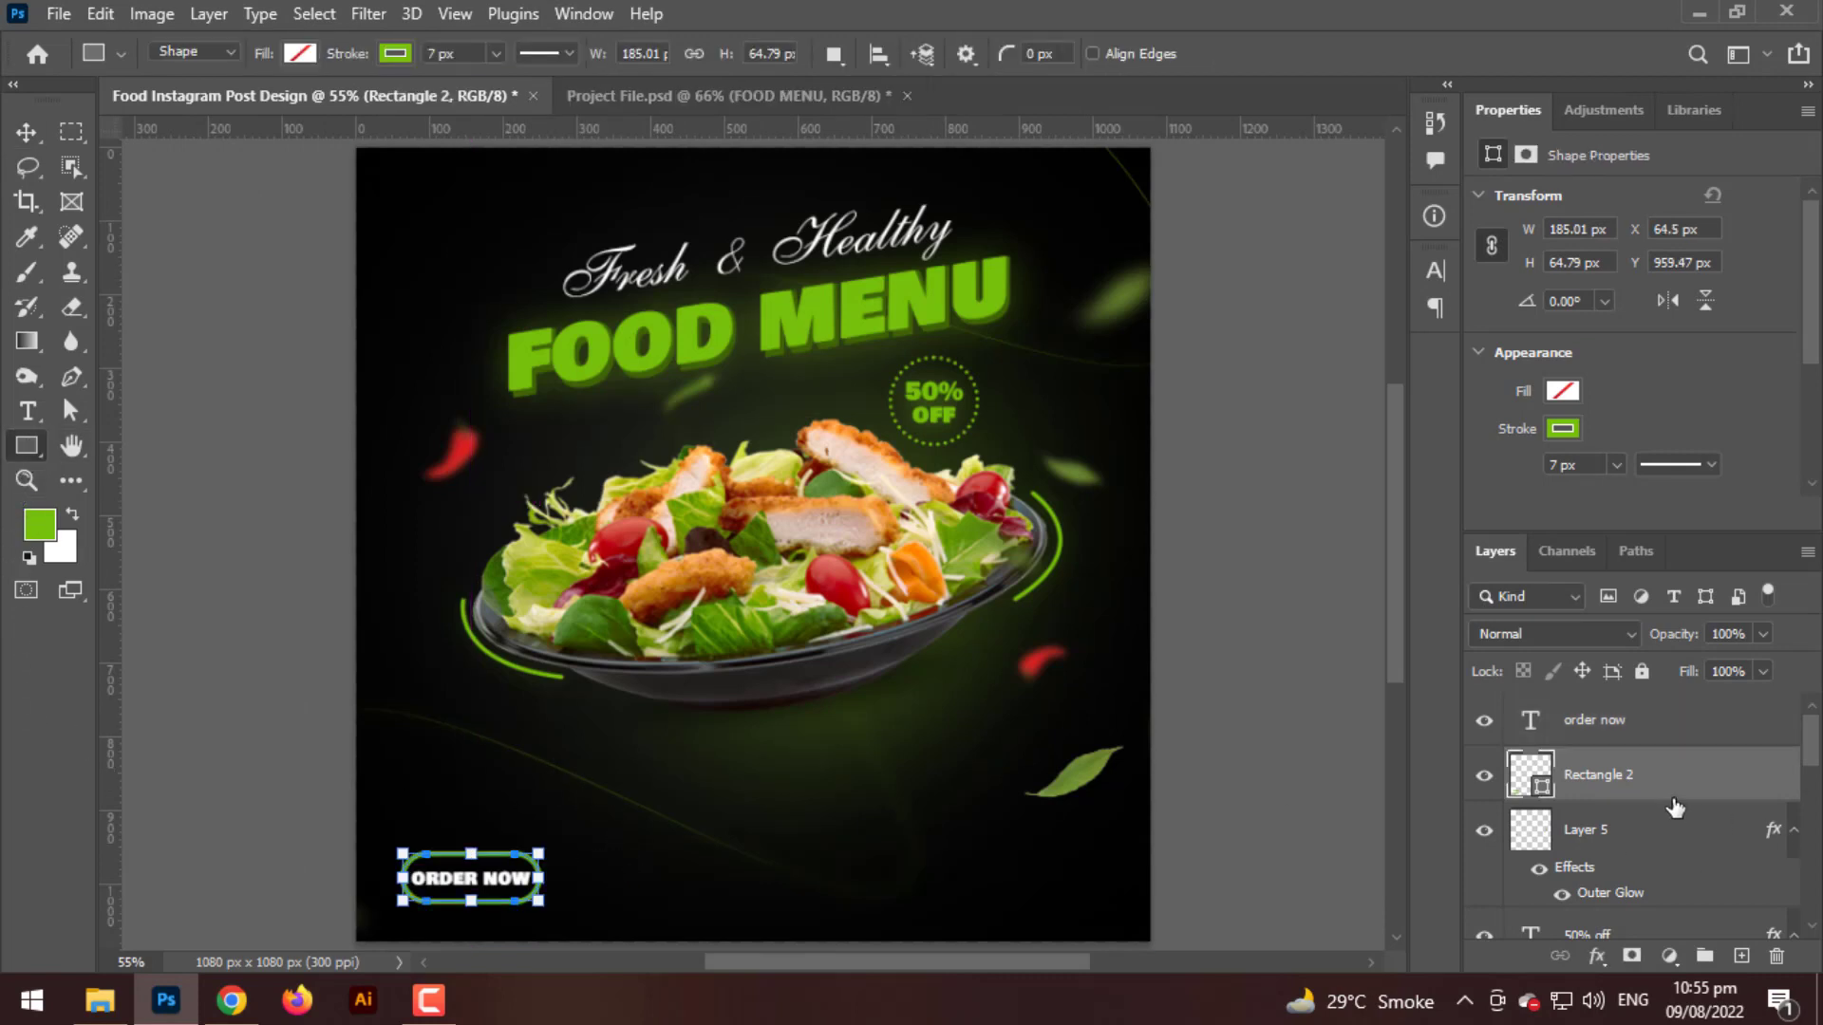
left_click(455, 57)
type("5")
key("Return")
left_click(19, 136)
key("ctrl")
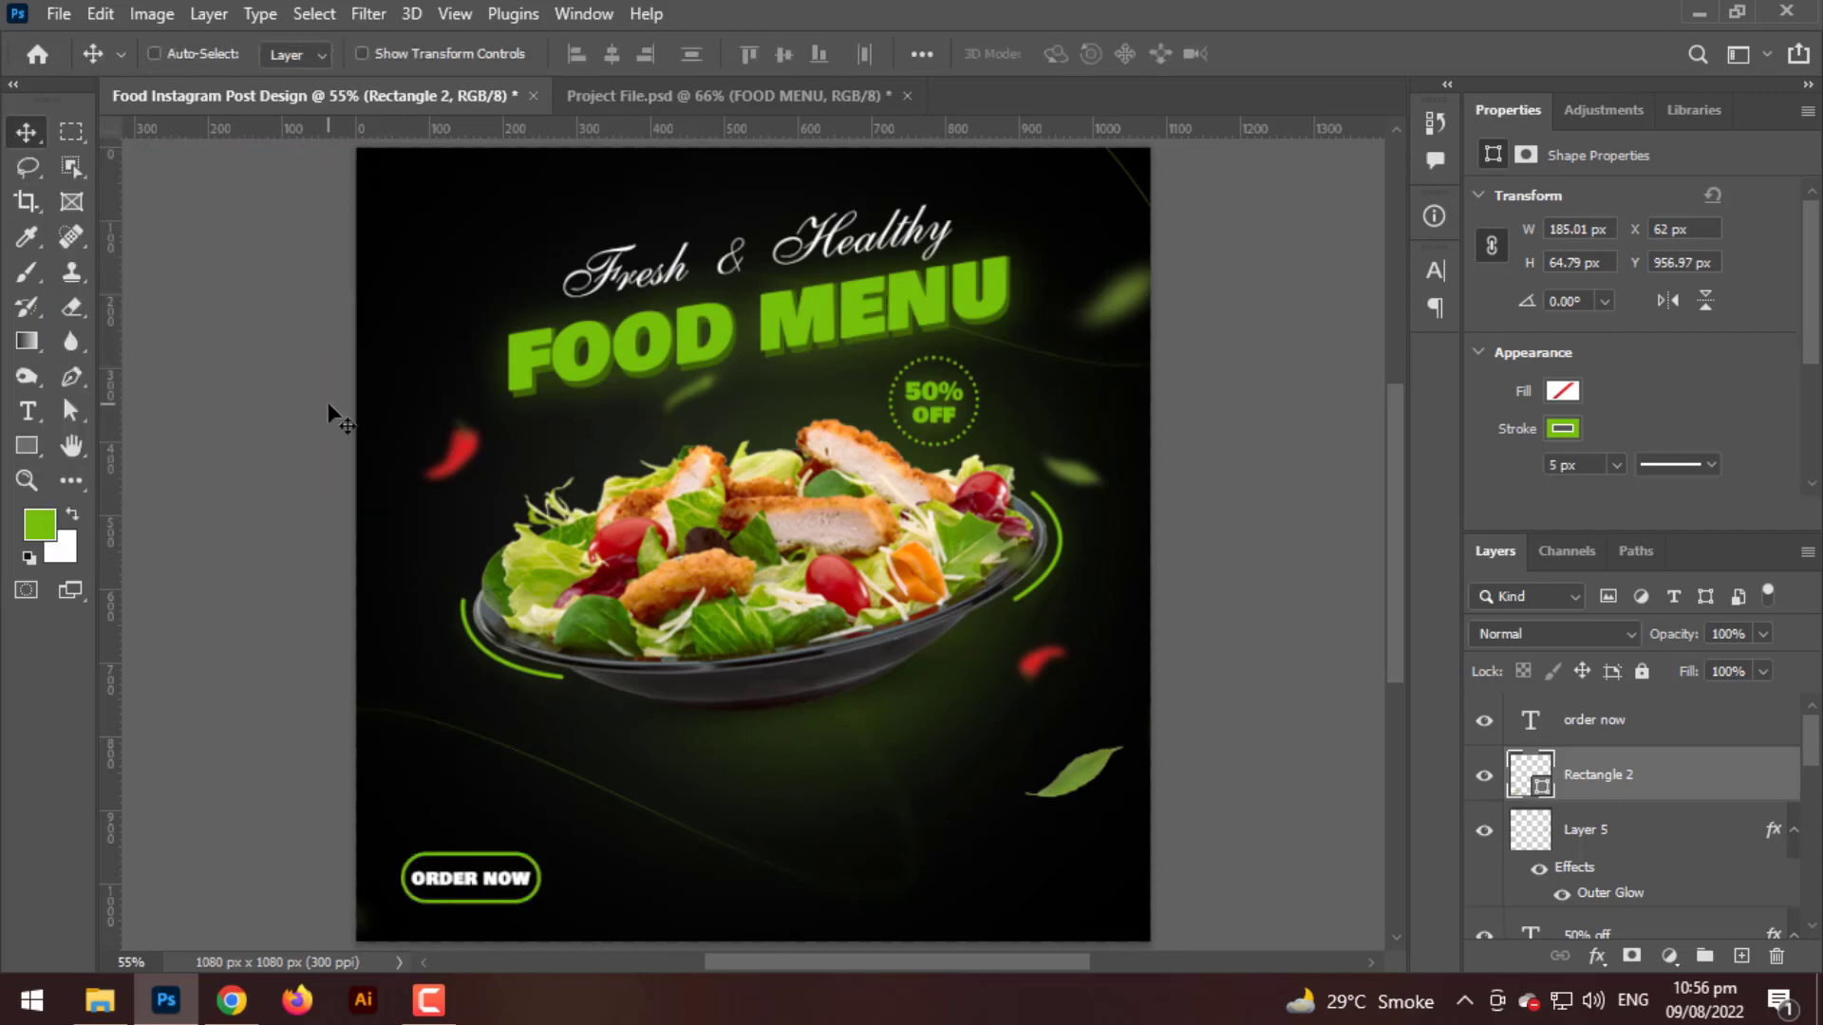
- Add a two-line text reading FREE HOME DELIVERY near the post's bottom edge, beside the ORDER NOW button
scroll(612, 897, "up", 6)
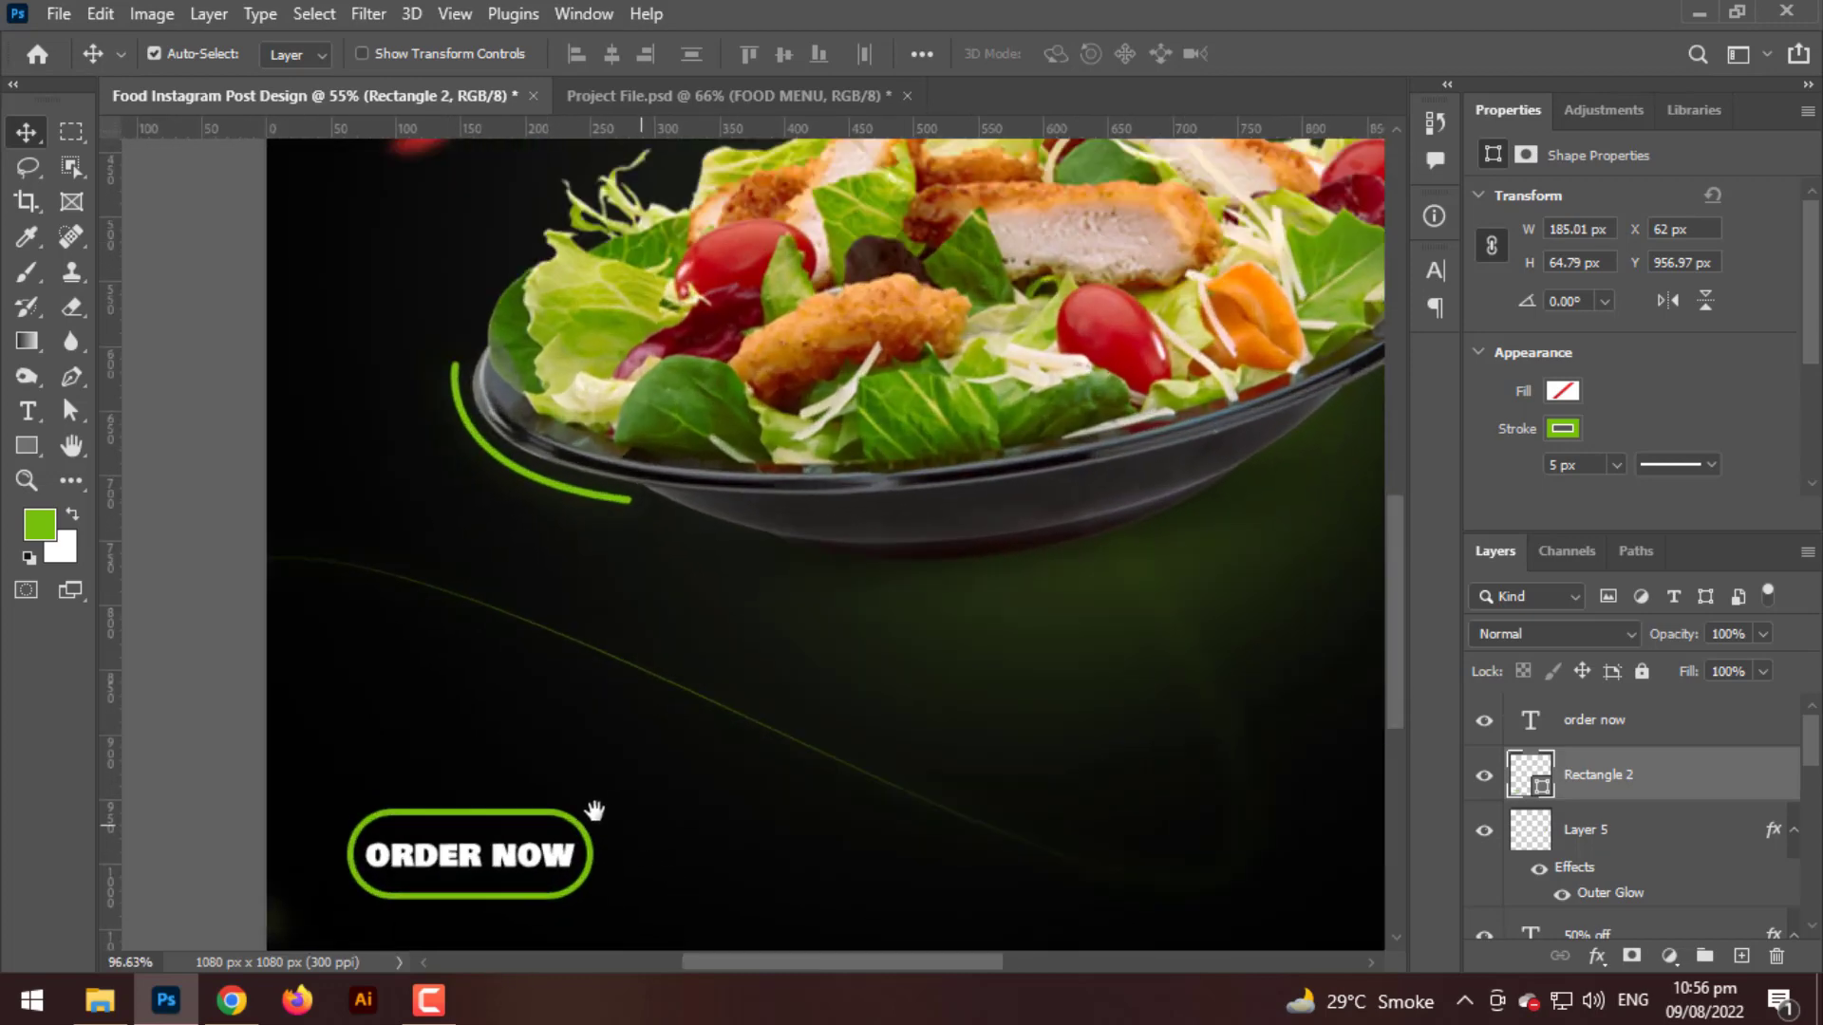
left_click_drag(596, 813, 496, 746)
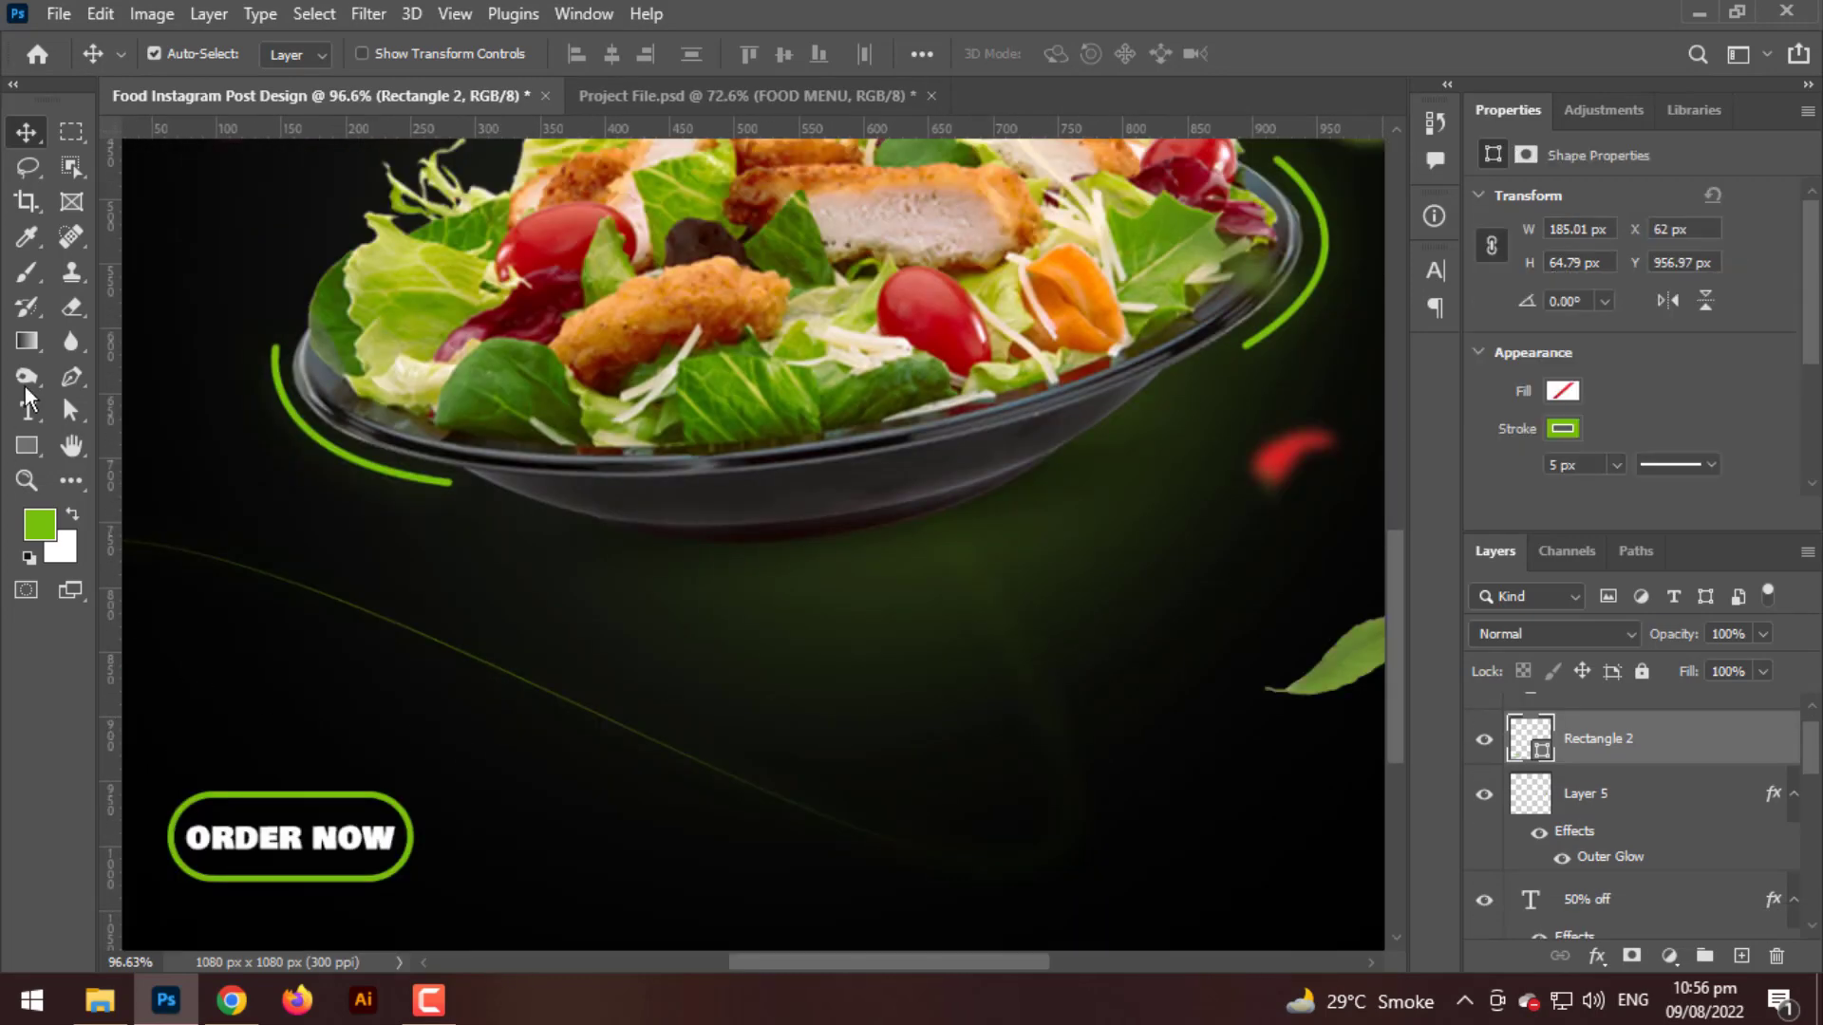
left_click(28, 406)
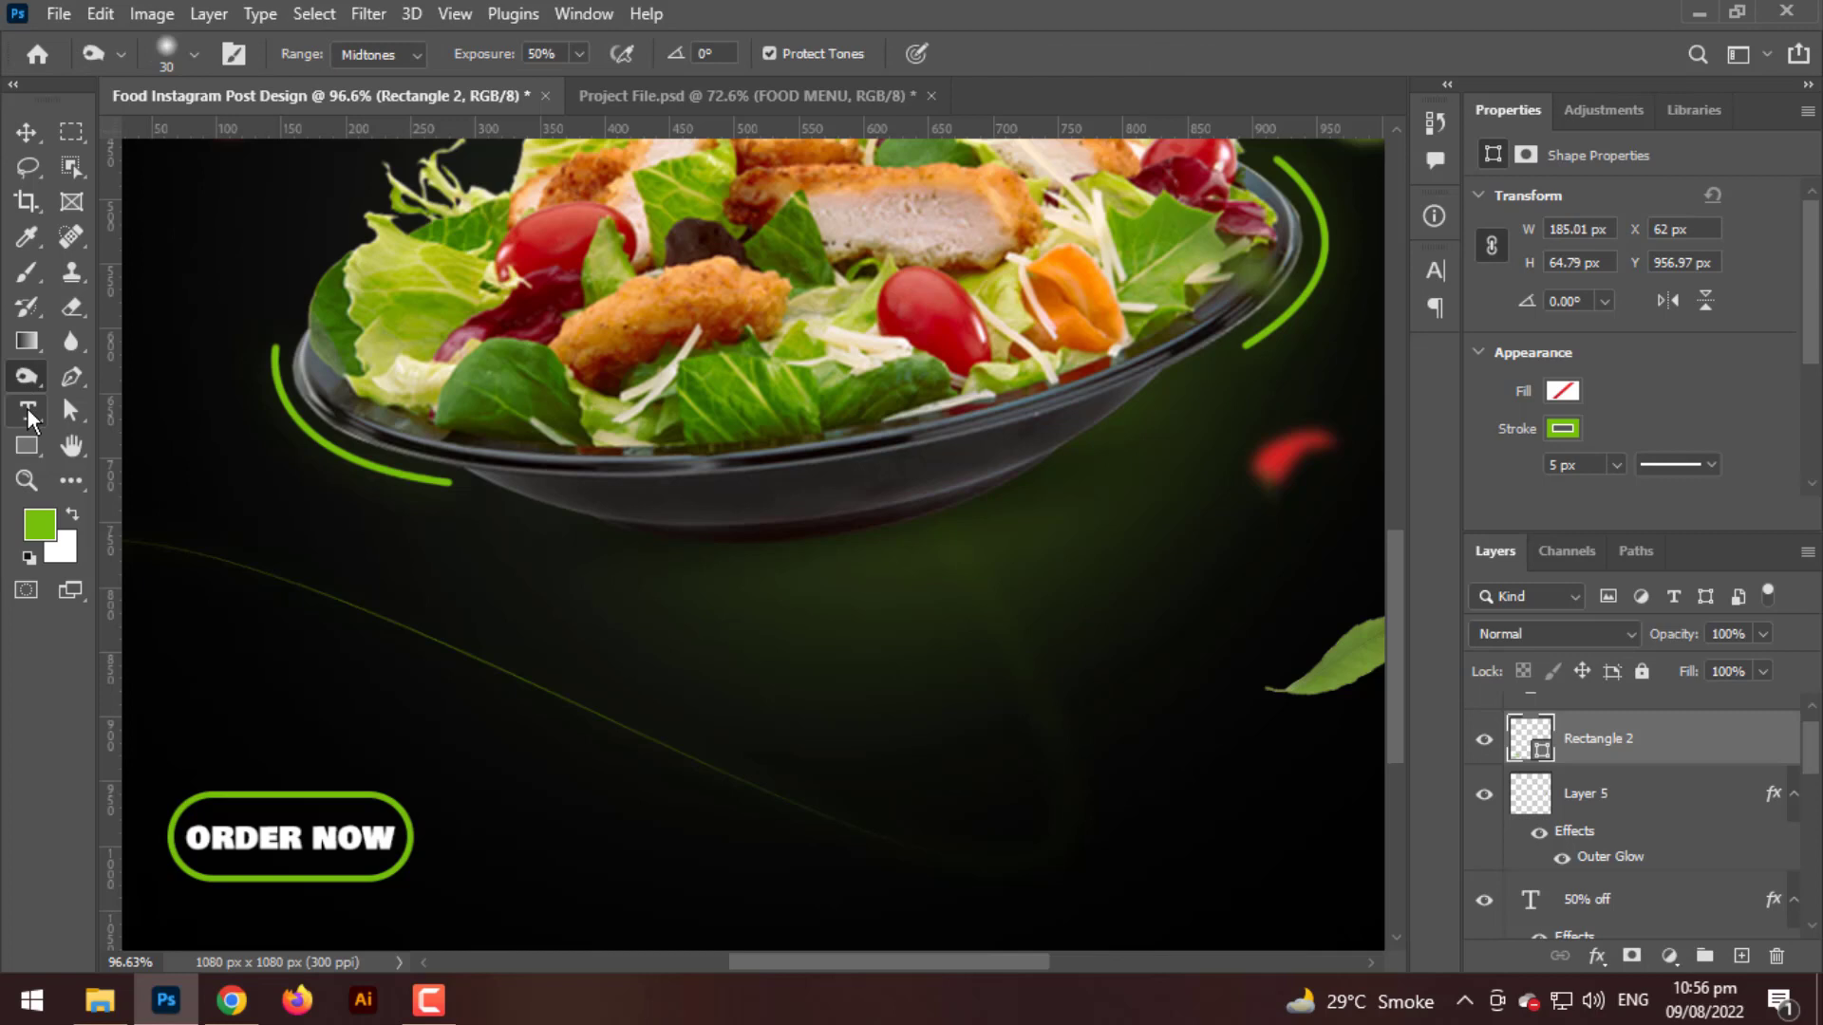
left_click(662, 771)
type("FREE")
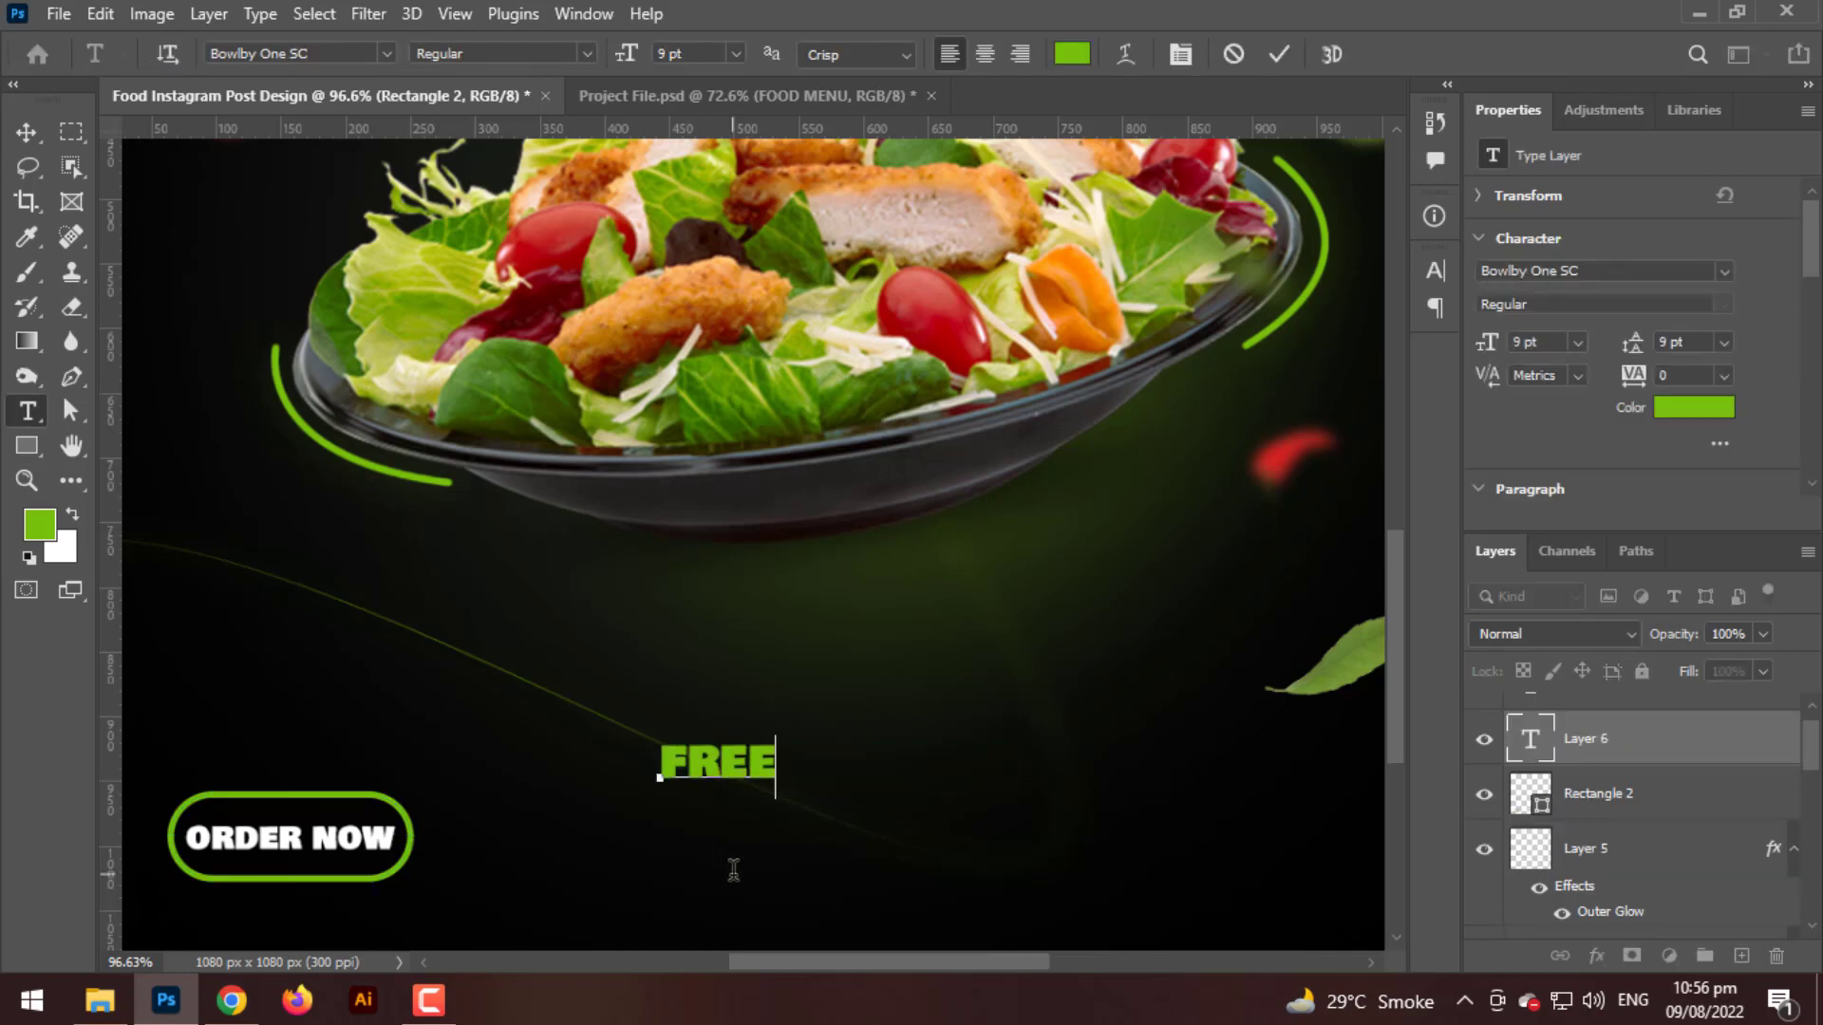
type(" HOME ")
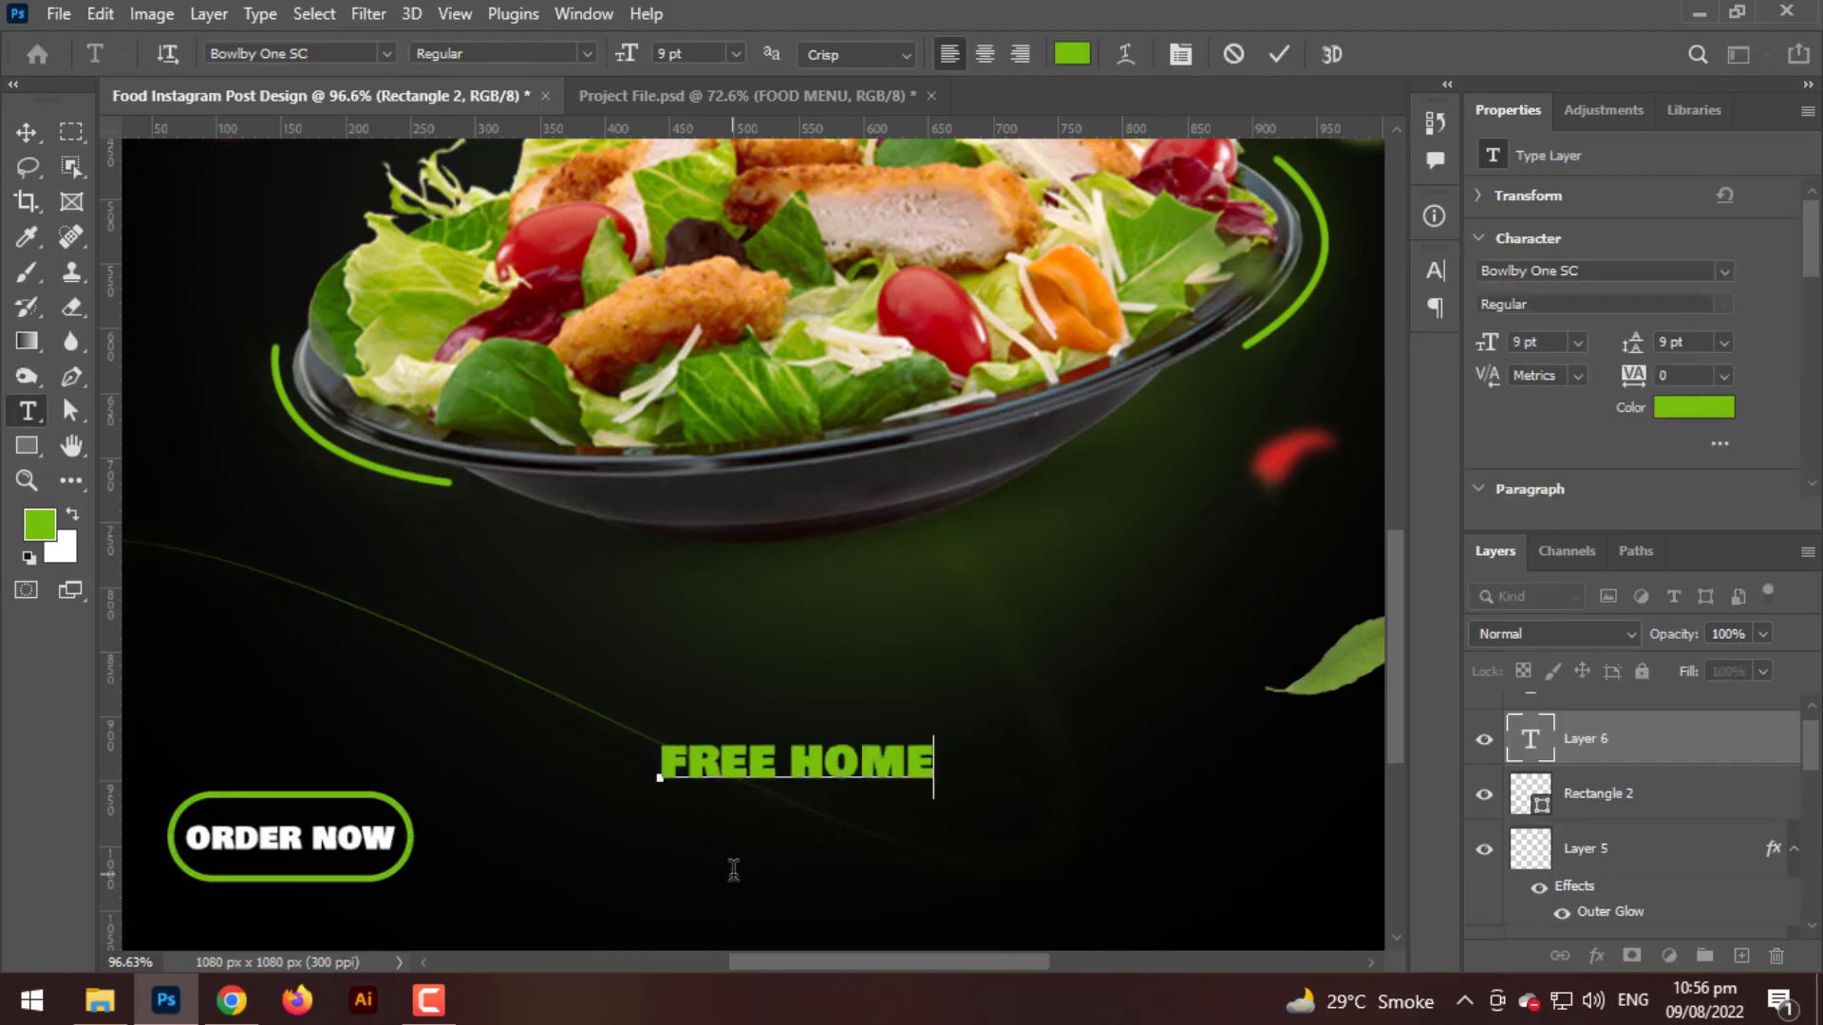
type("DE")
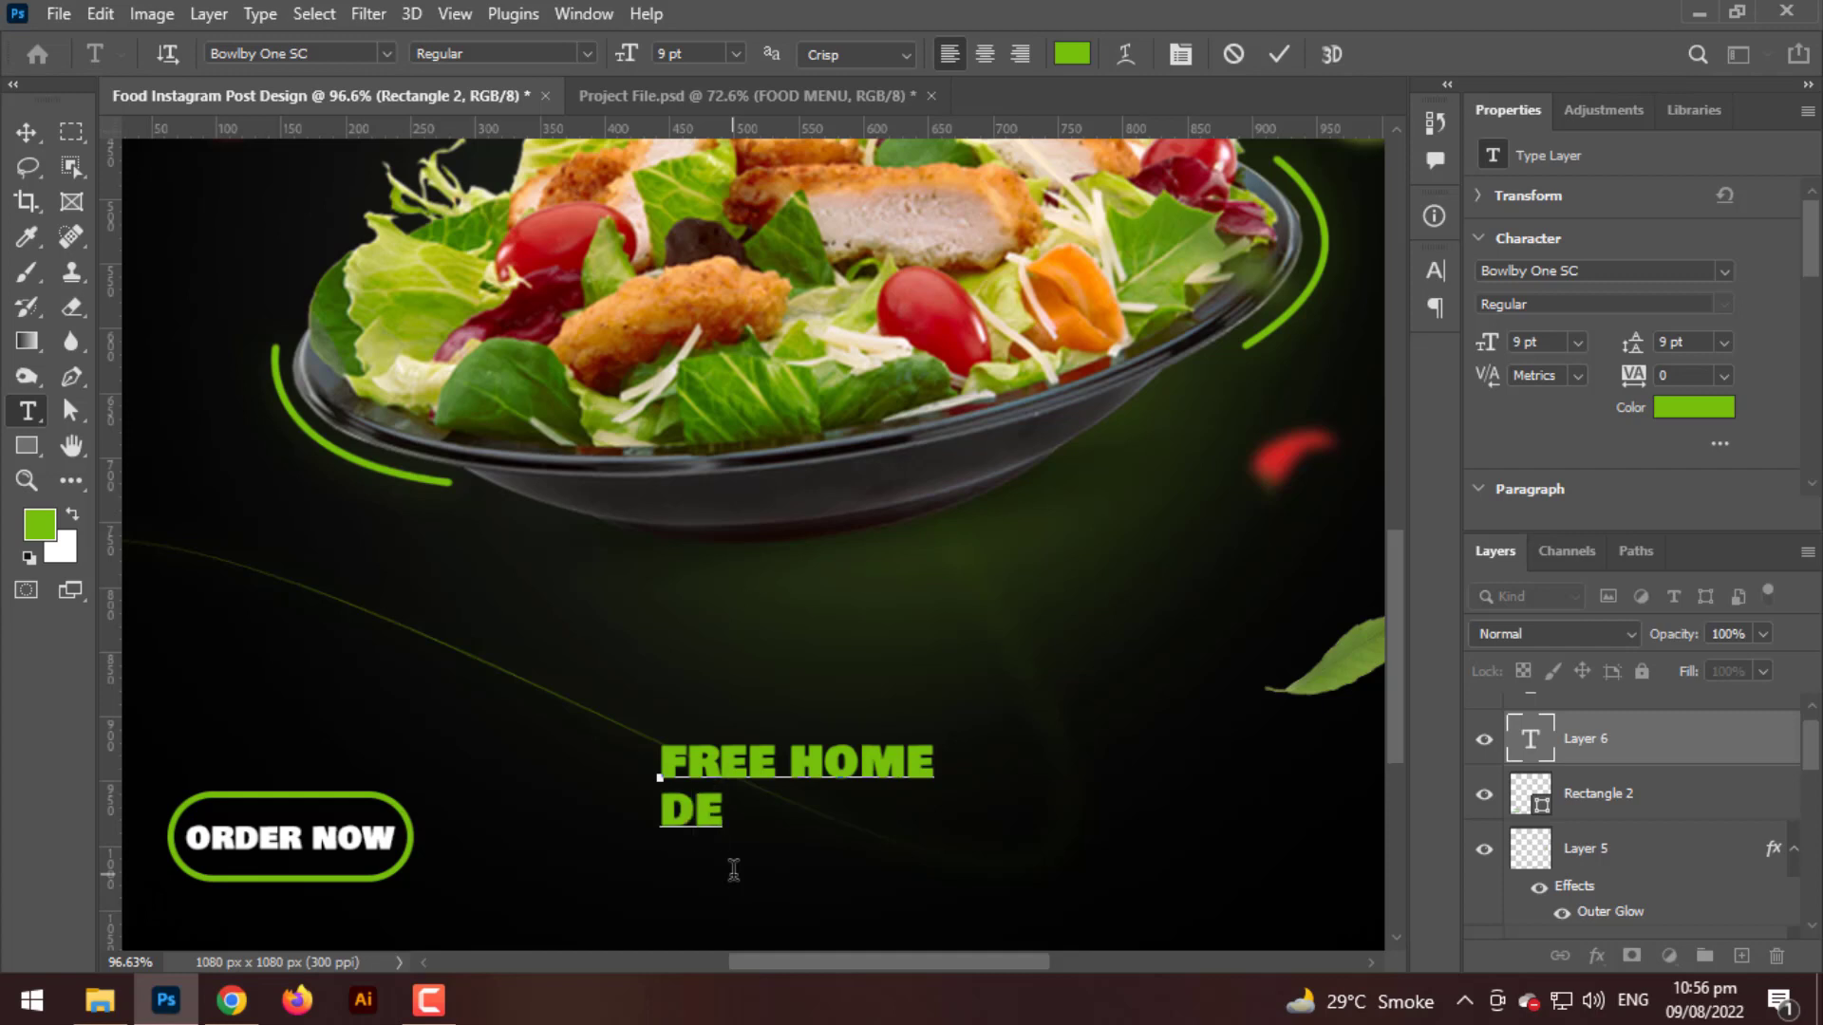
type("LIVERY")
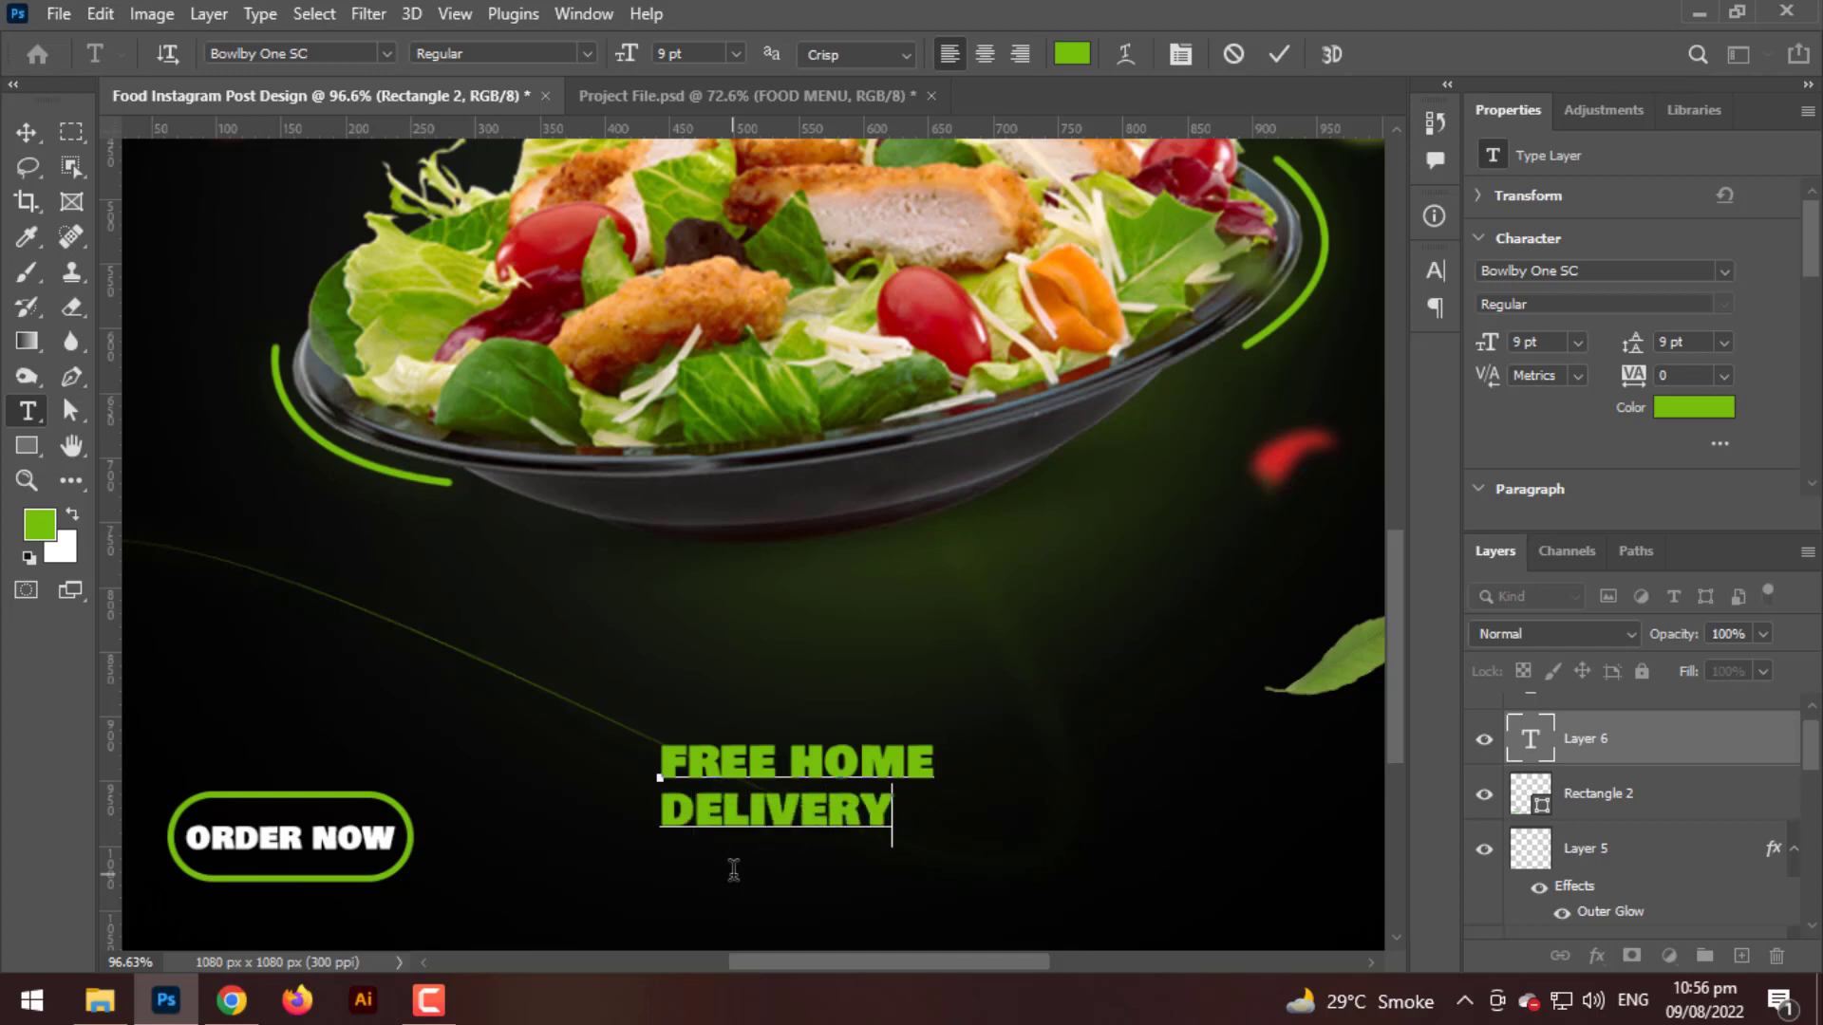
- Centre-align the FREE HOME DELIVERY text and set it in Montserrat Bold with all caps
key("ctrl+a")
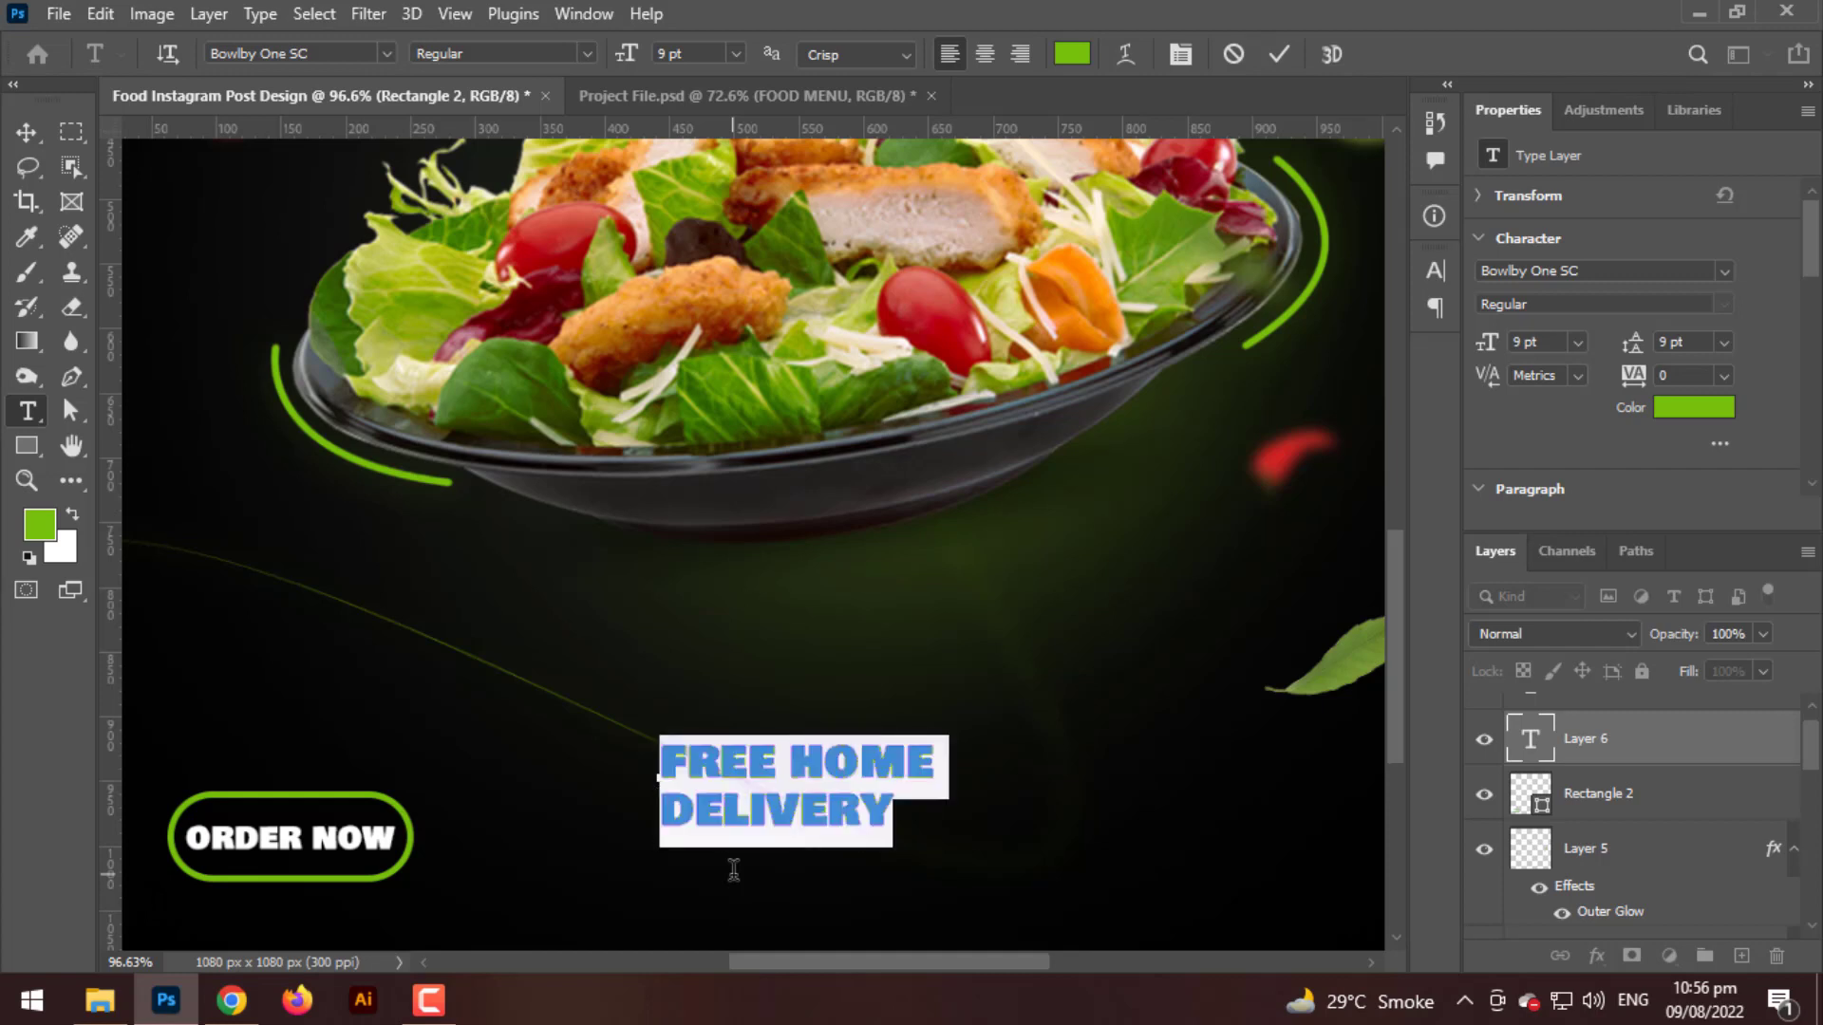
left_click(991, 56)
left_click(386, 53)
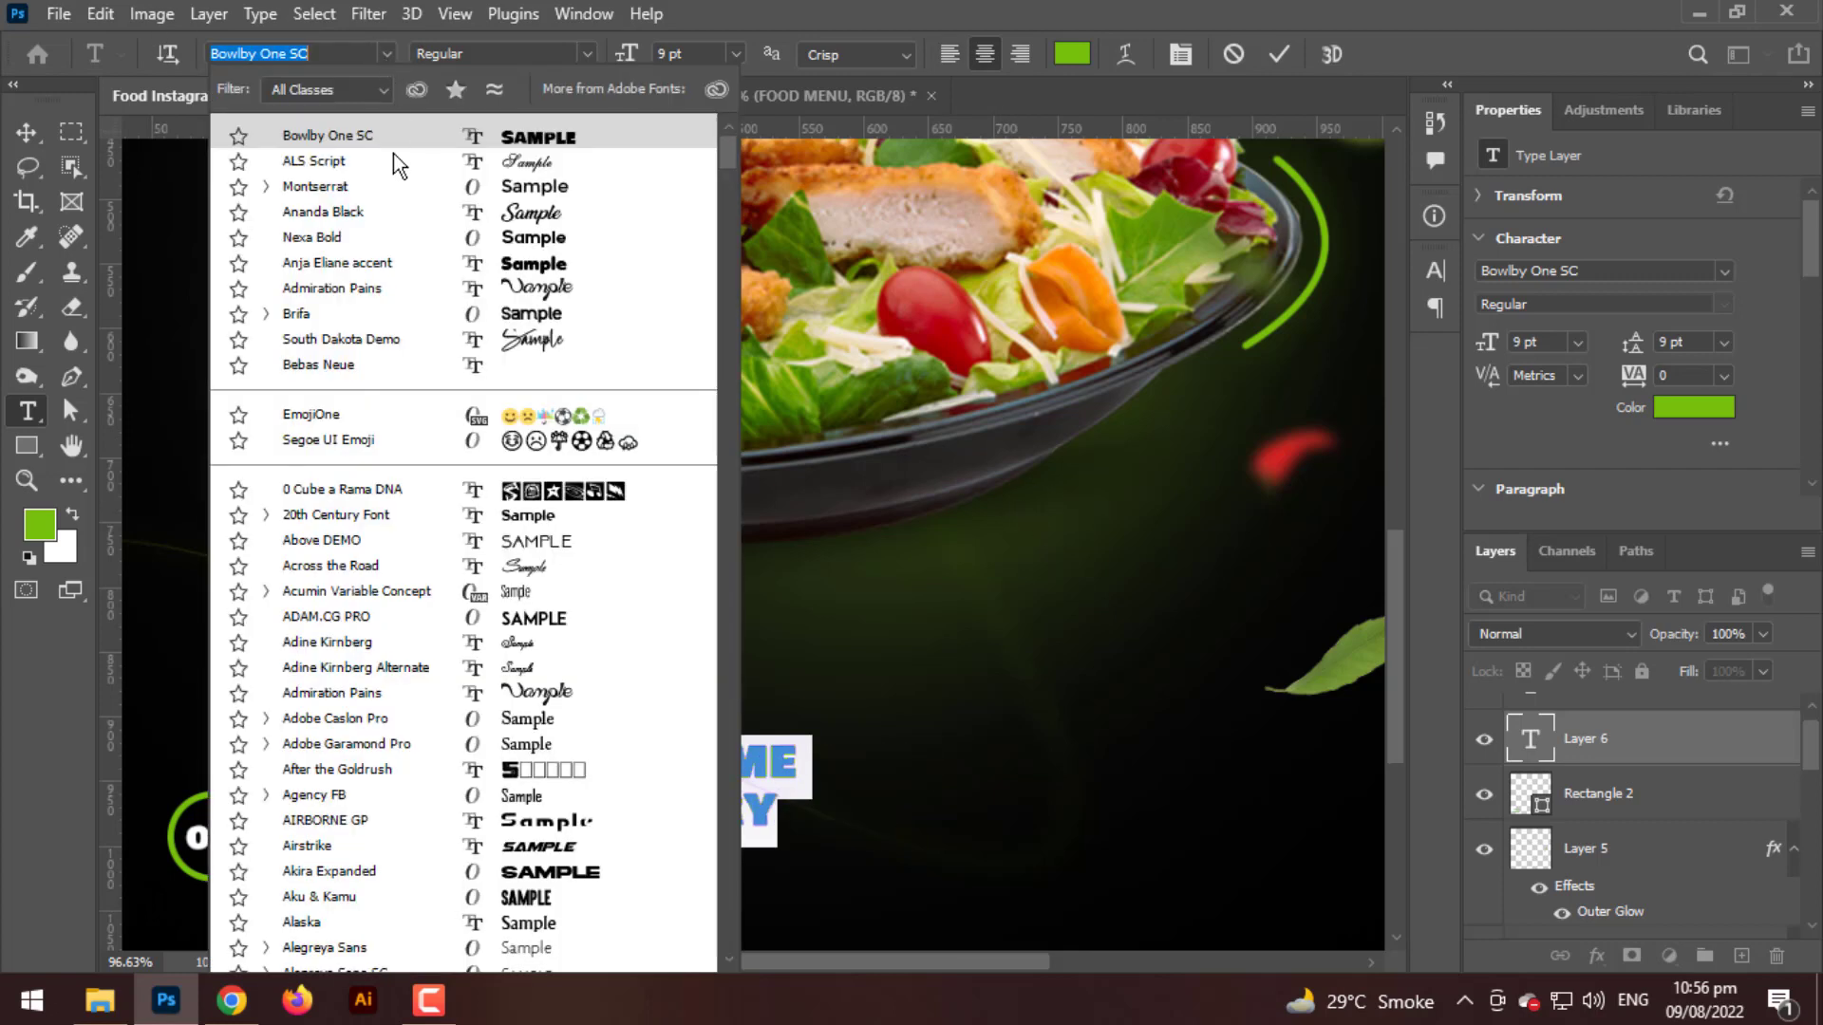
left_click(389, 189)
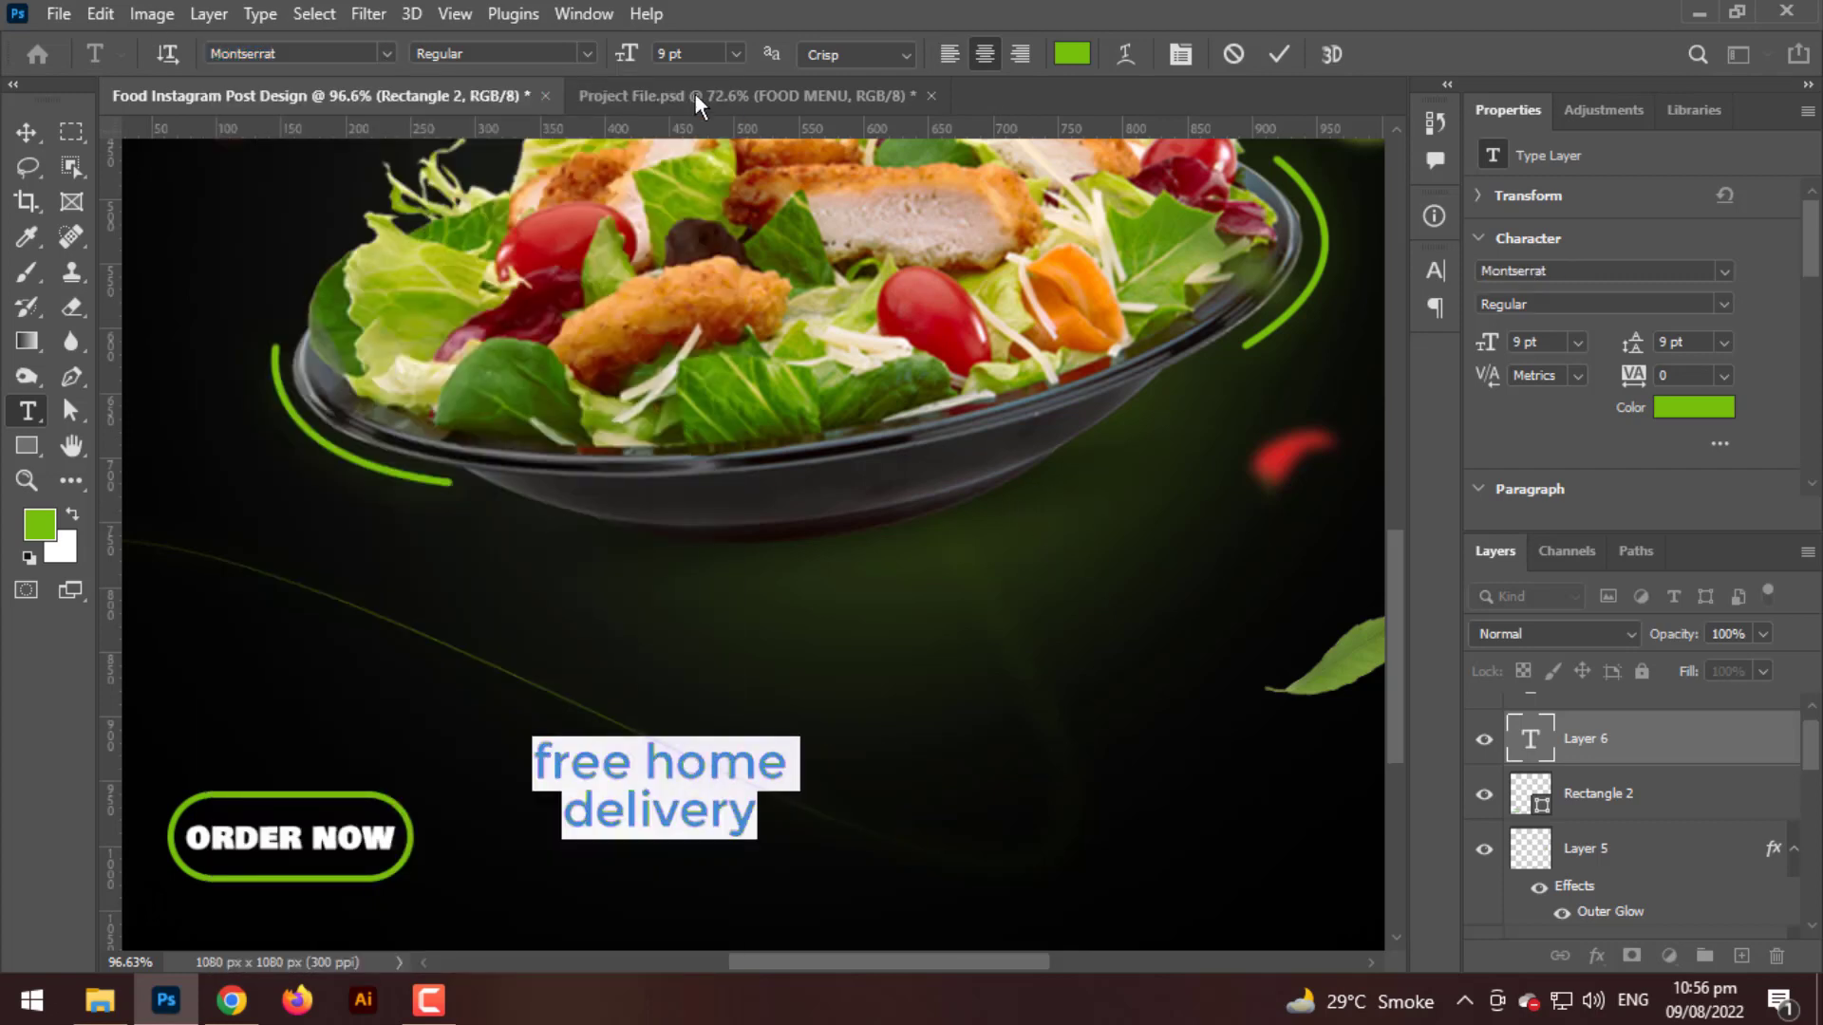
left_click(1181, 55)
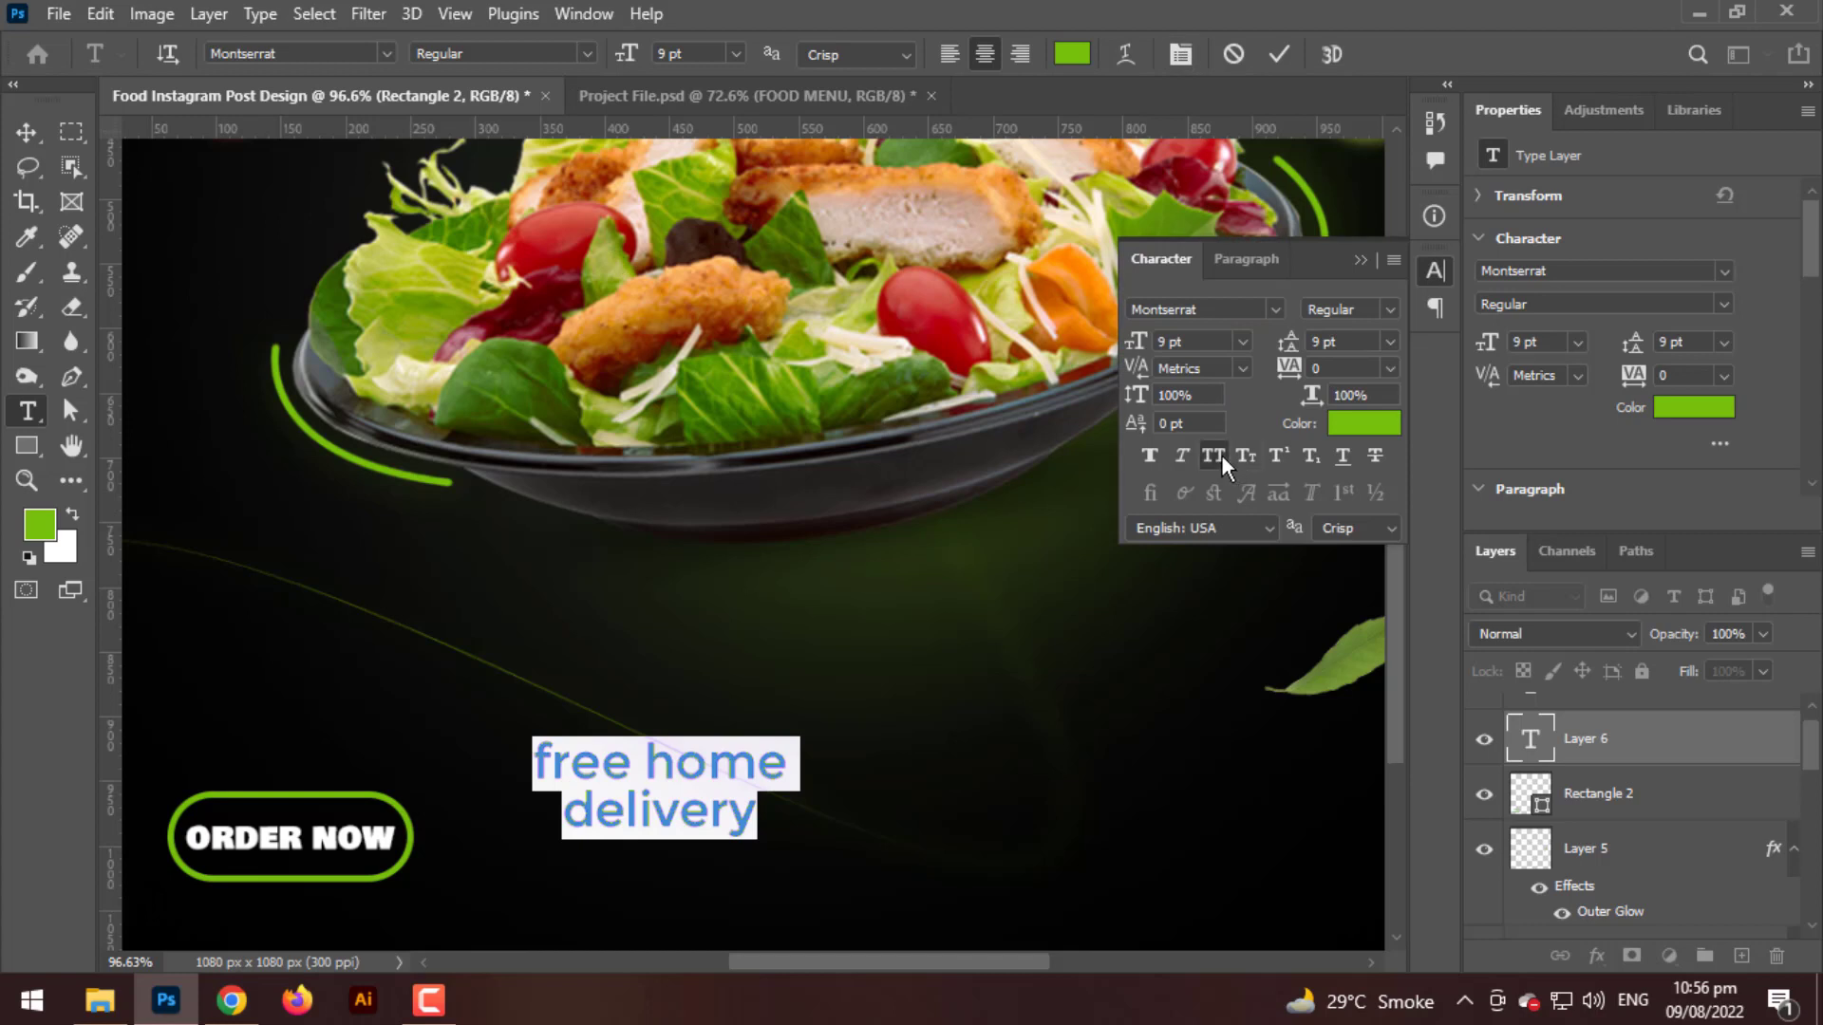
left_click(1219, 455)
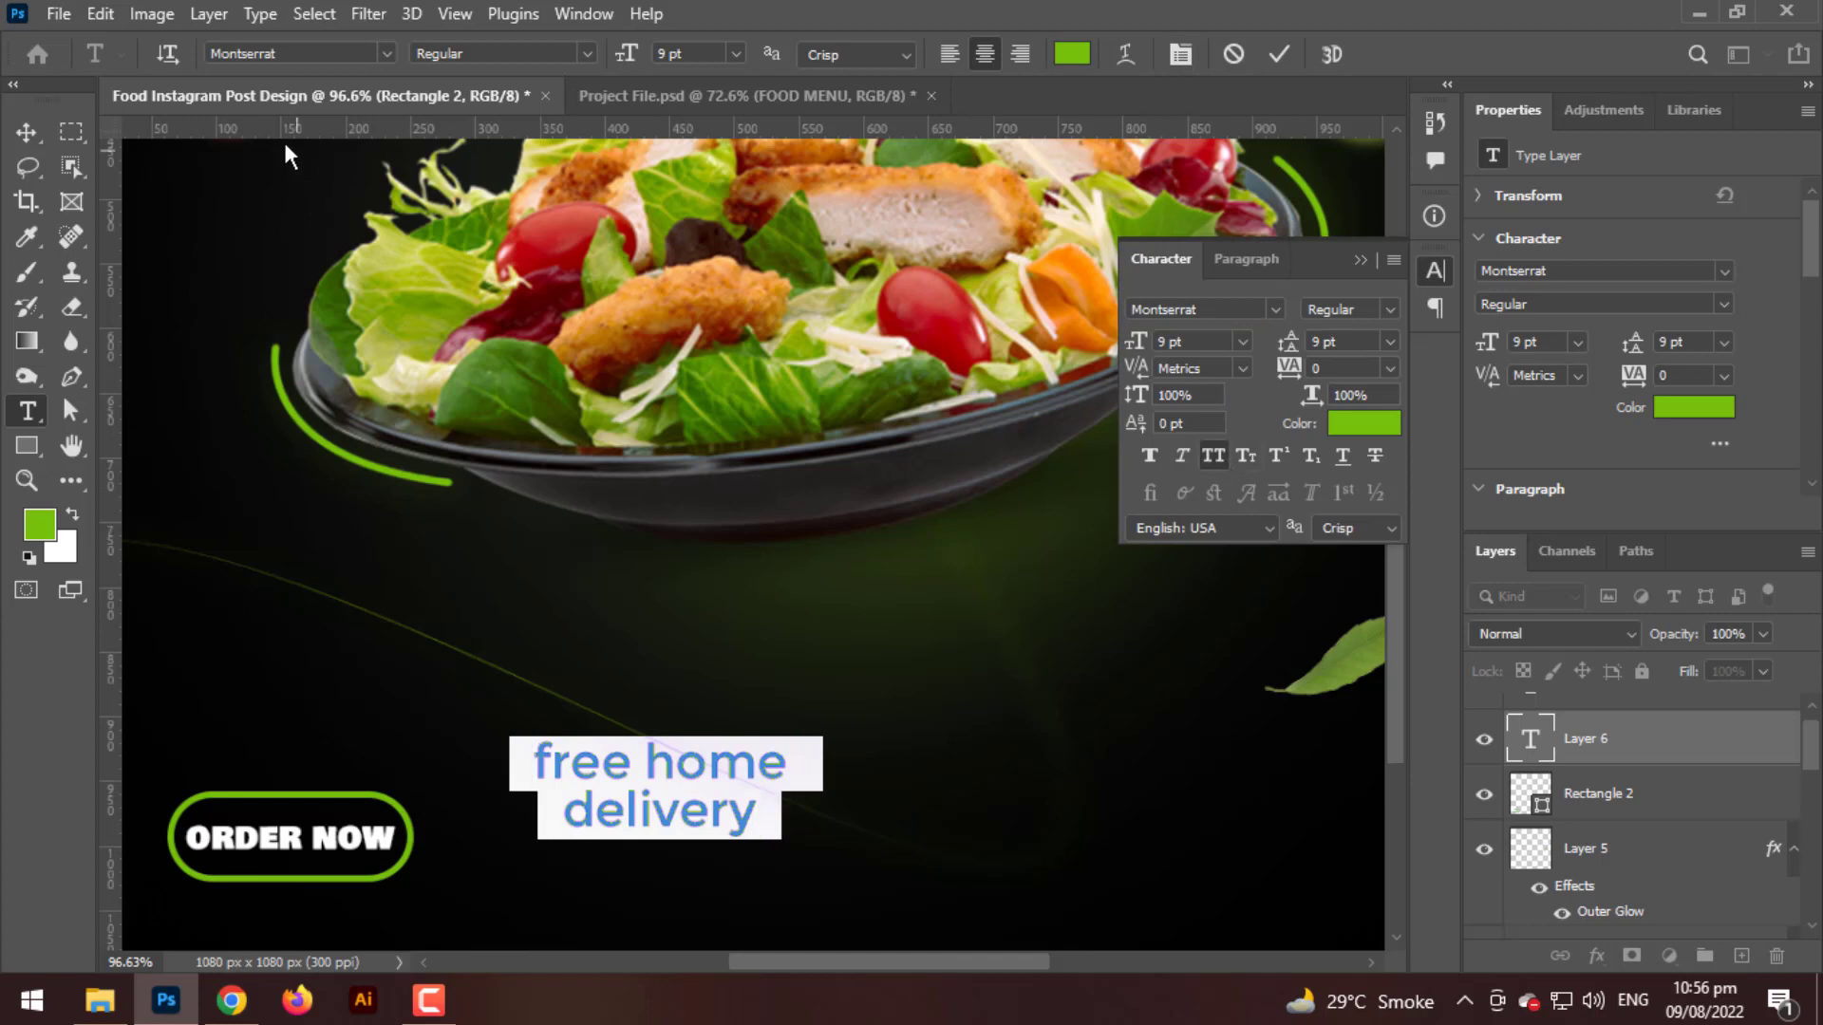
left_click(589, 55)
left_click(482, 357)
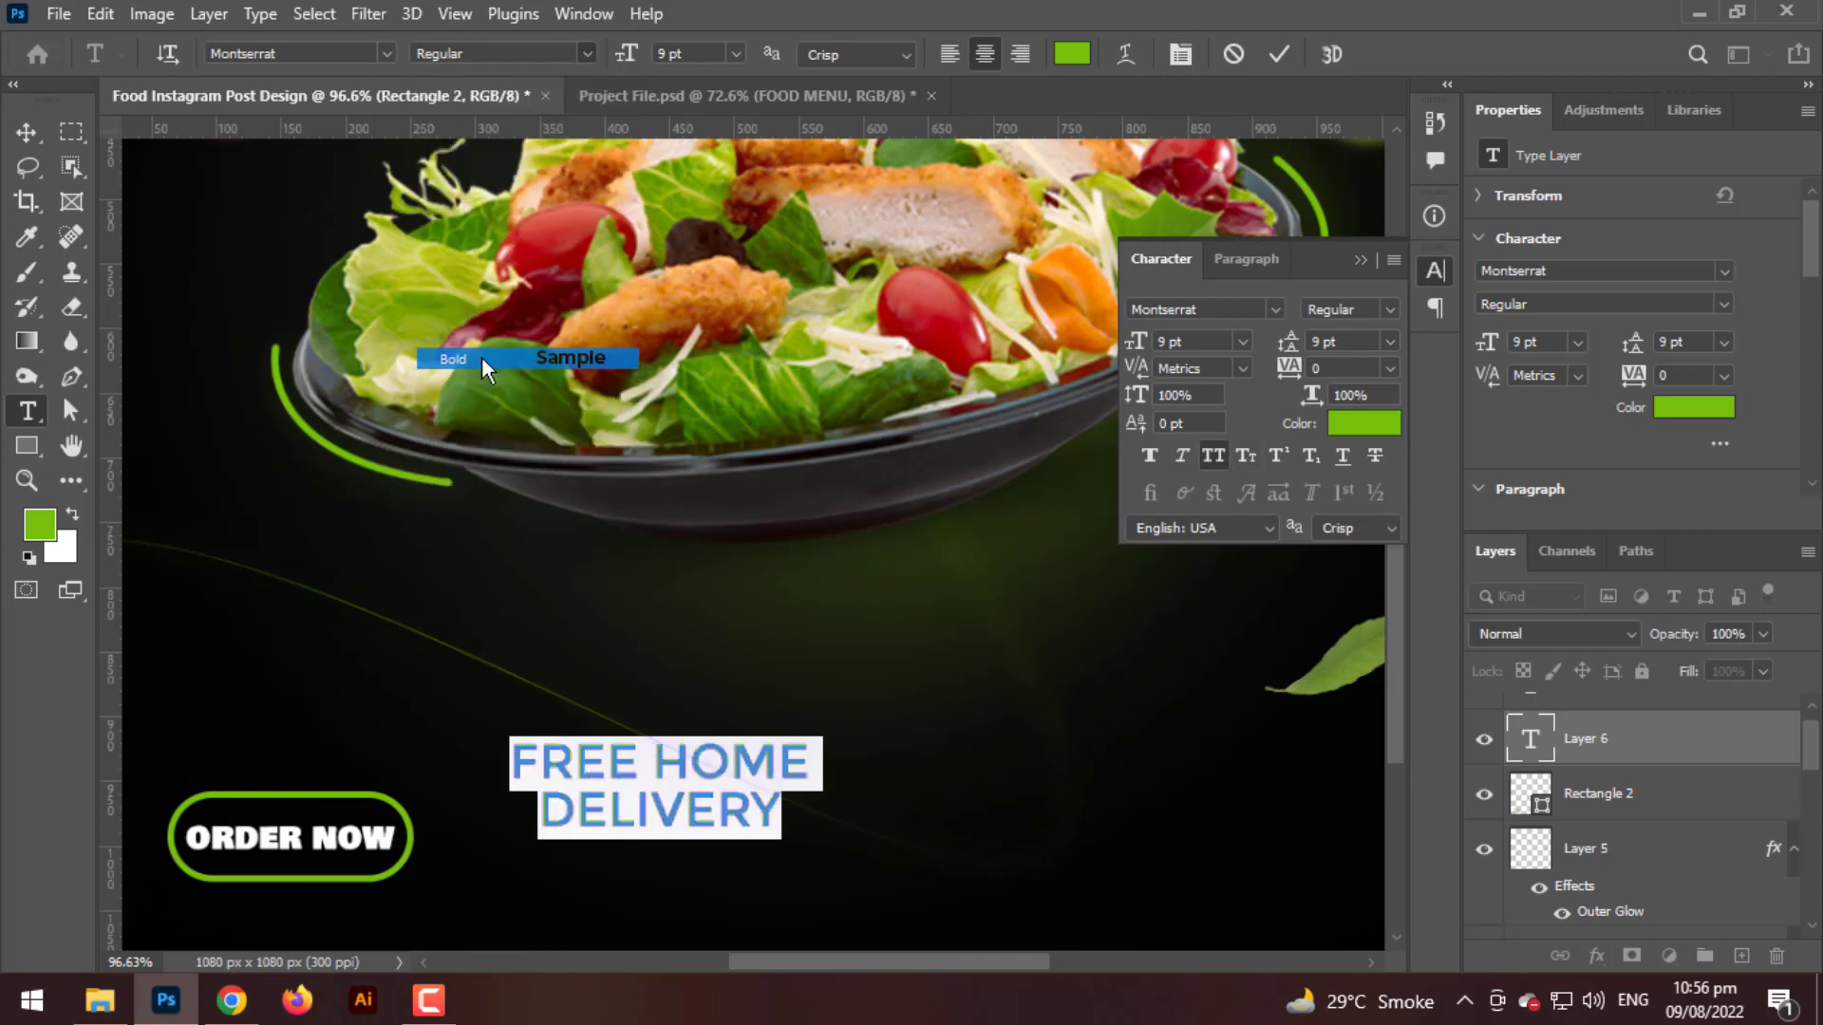
- Set the colour of the word DELIVERY to white, ffffff
left_click_drag(510, 760, 653, 816)
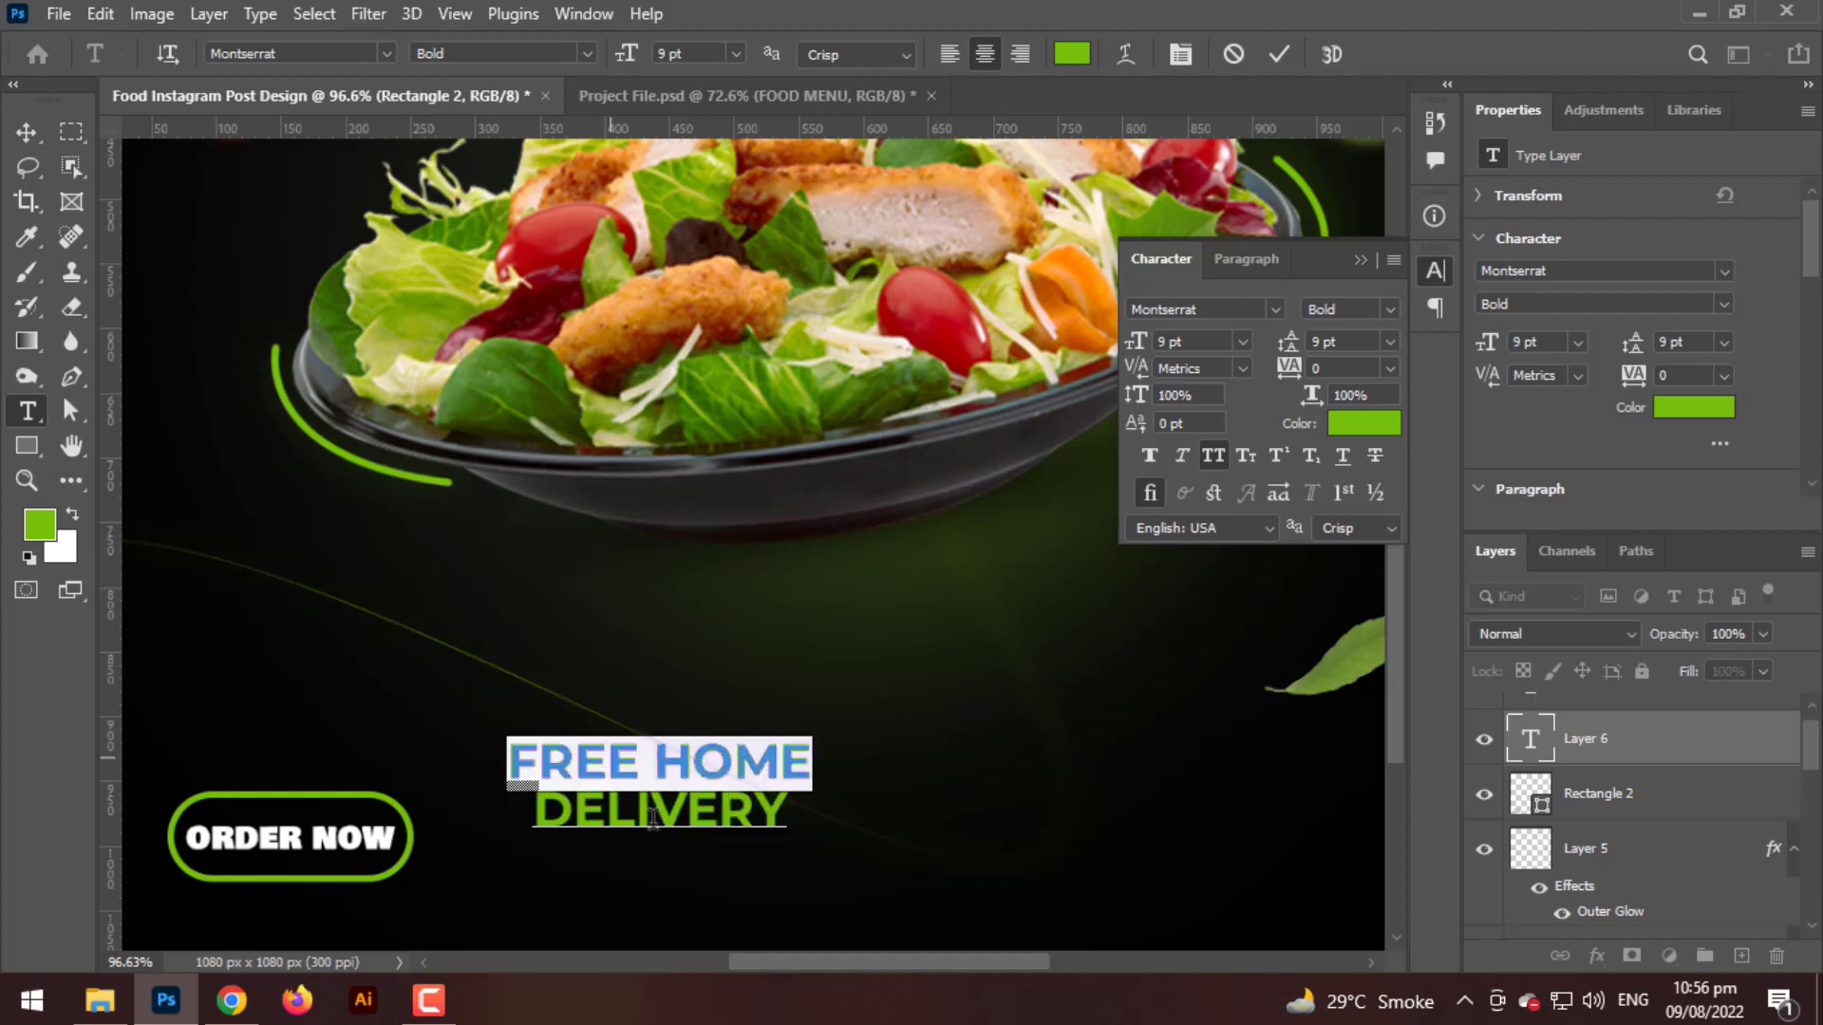
left_click(653, 817)
double_click(664, 815)
left_click(1360, 423)
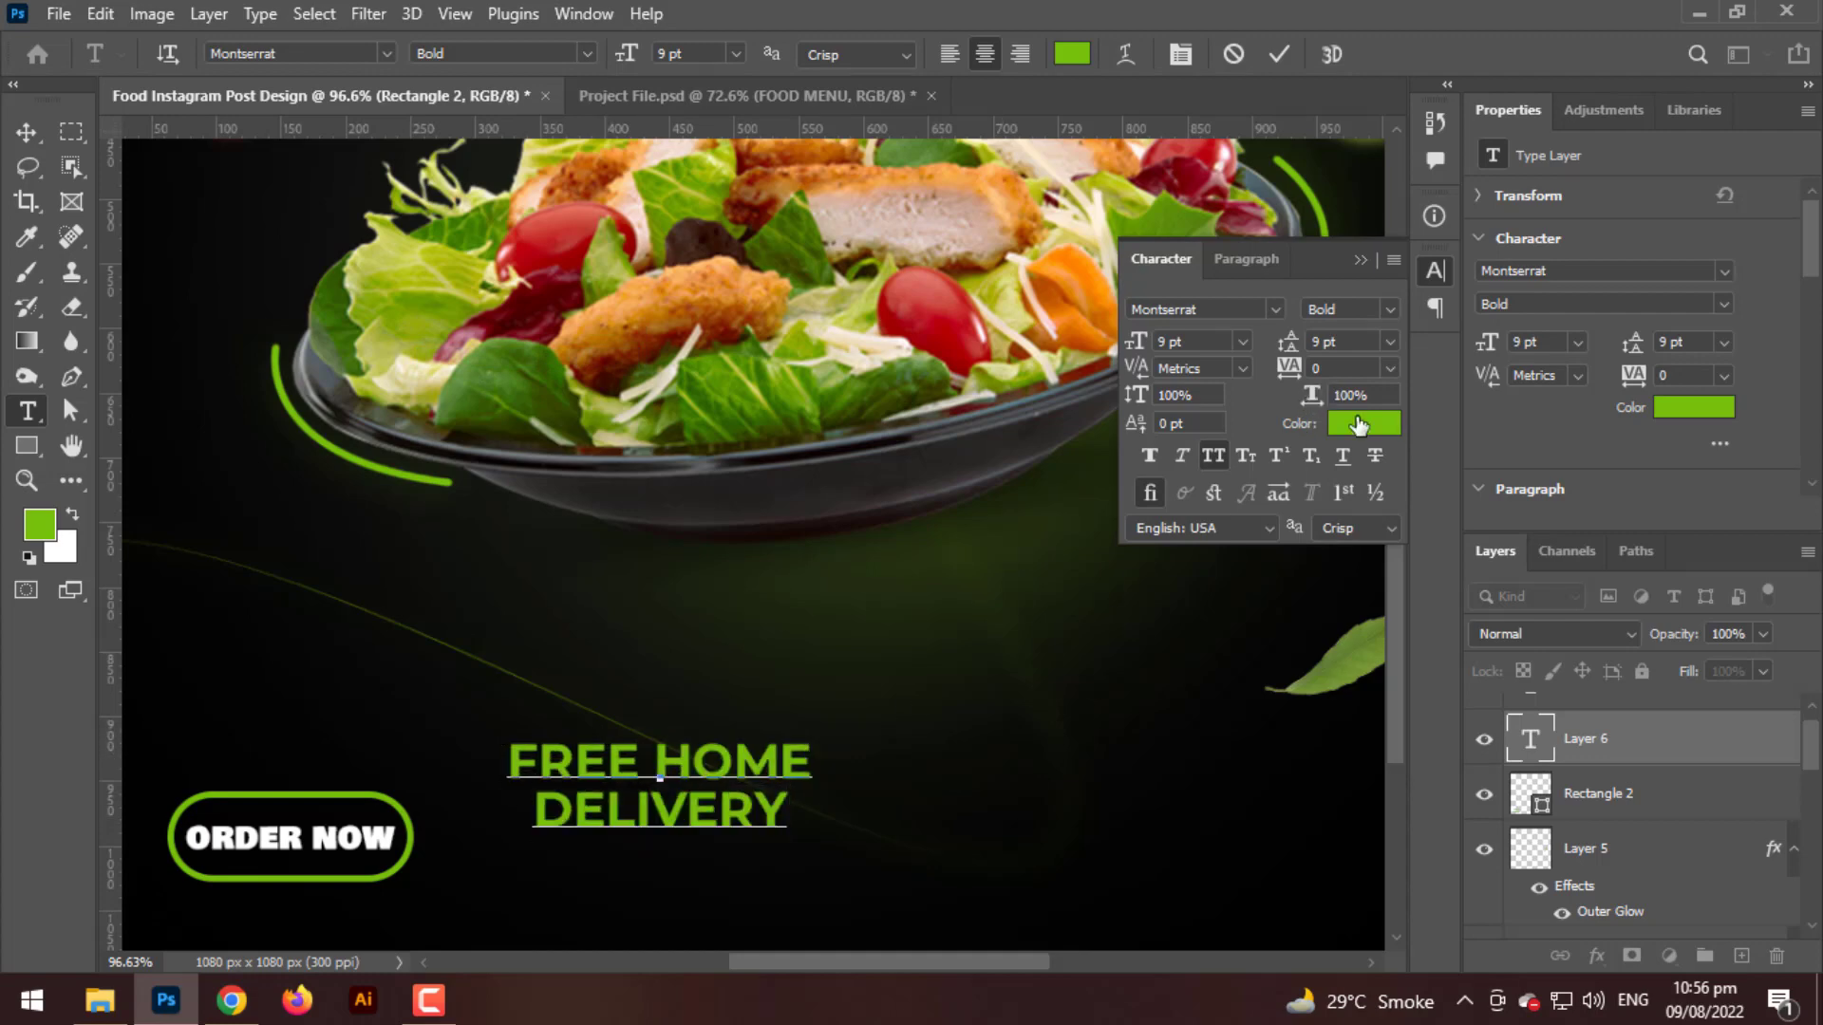
type("ffffff")
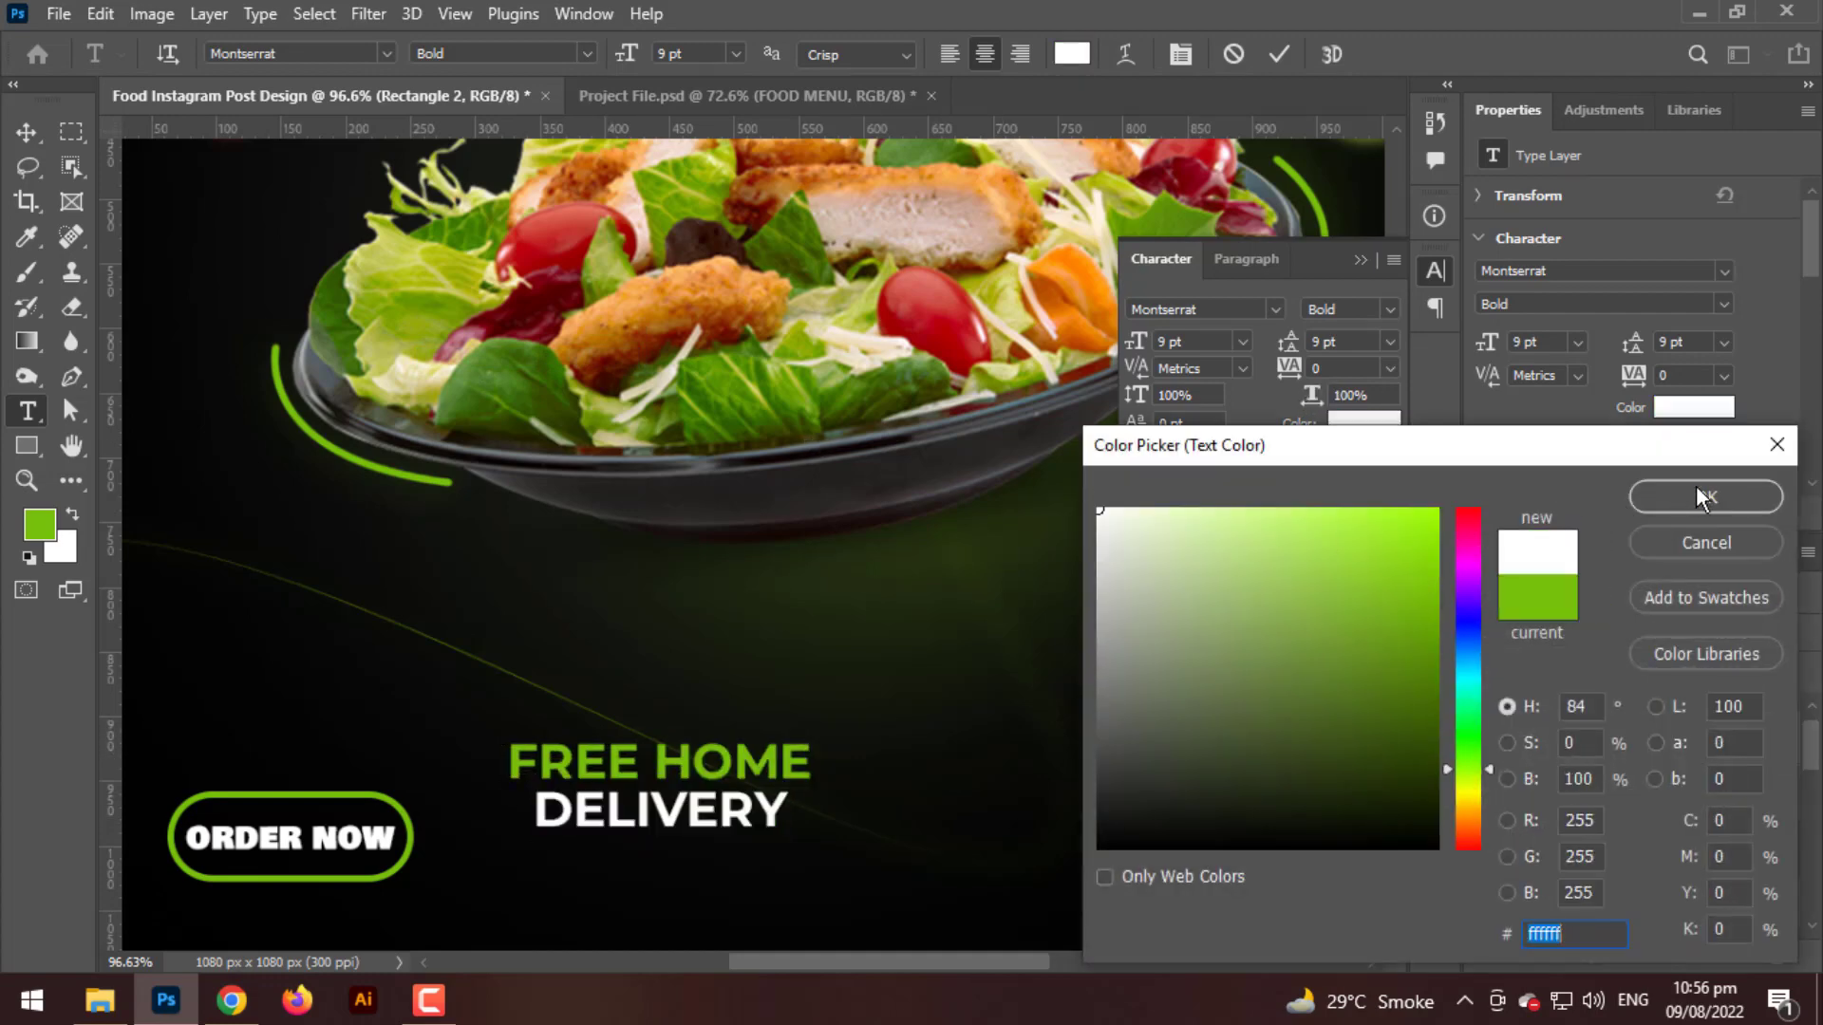
left_click(1706, 497)
key("ctrl+Return")
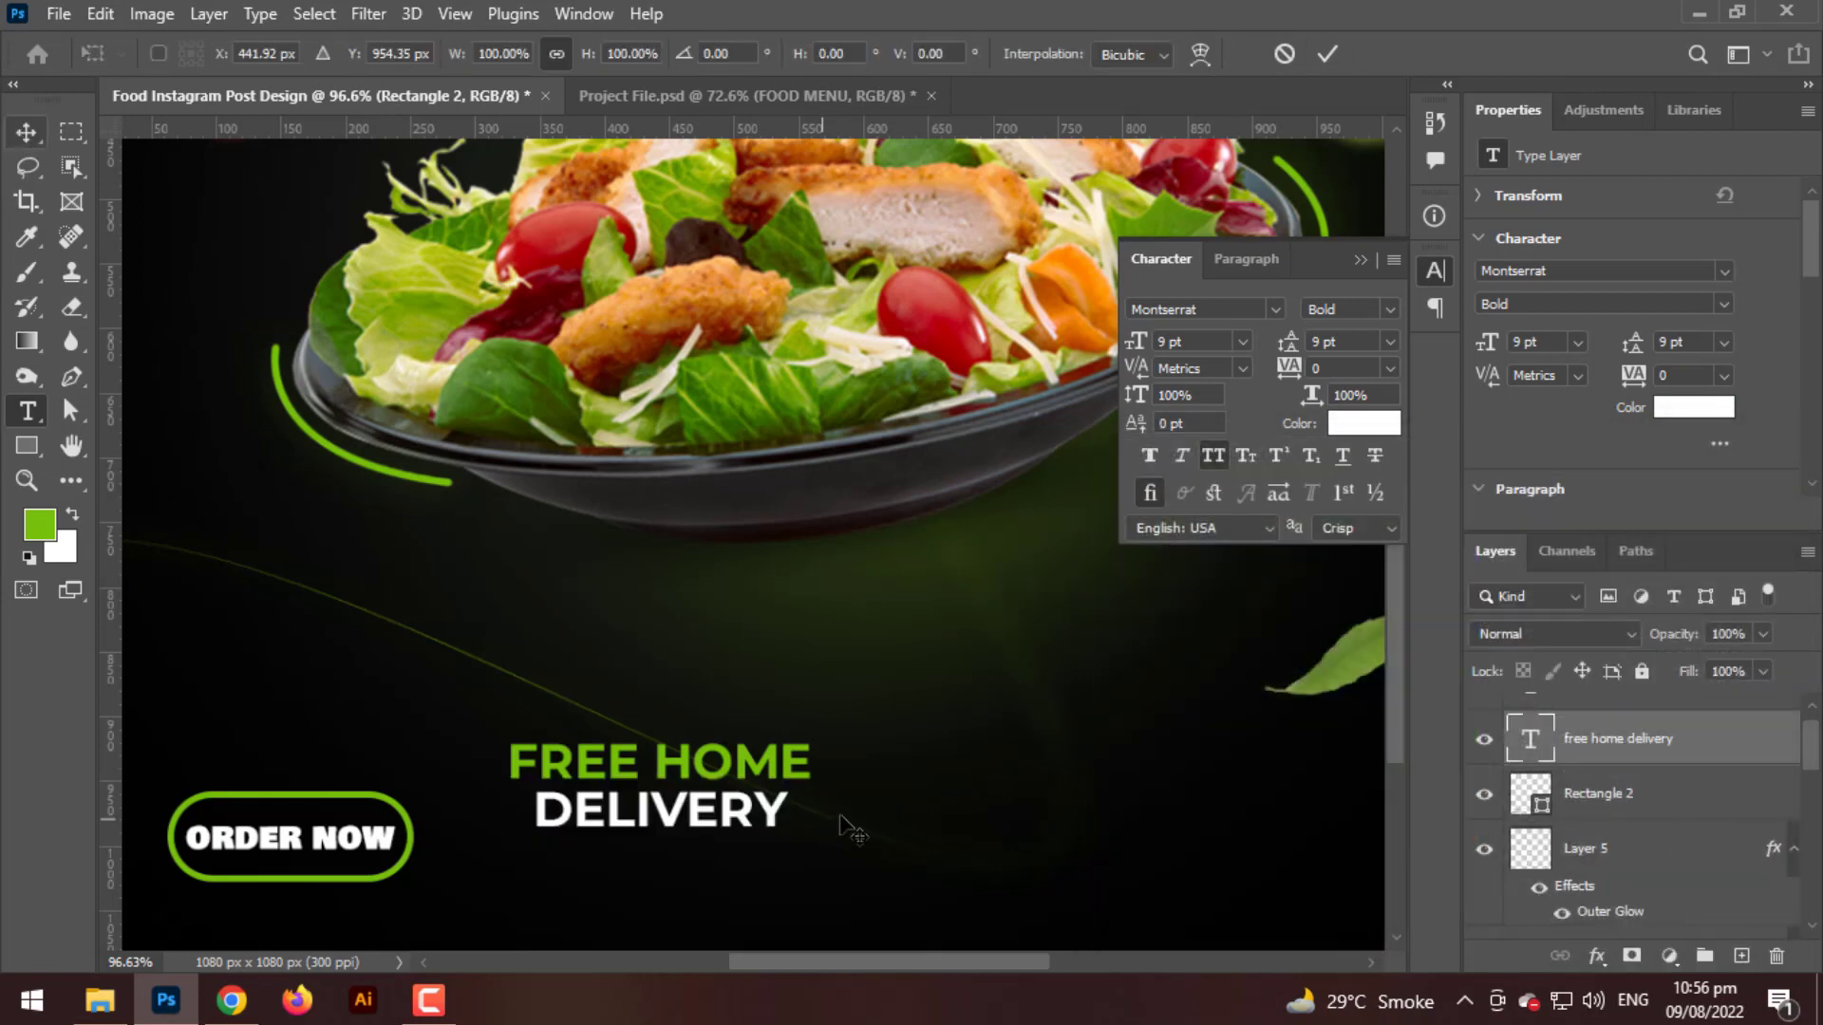
- Scale the FREE HOME DELIVERY text down to about 7.54 pt and centre it horizontally near the post's bottom edge
key("ctrl+t")
left_click_drag(814, 789, 889, 870)
key("Return")
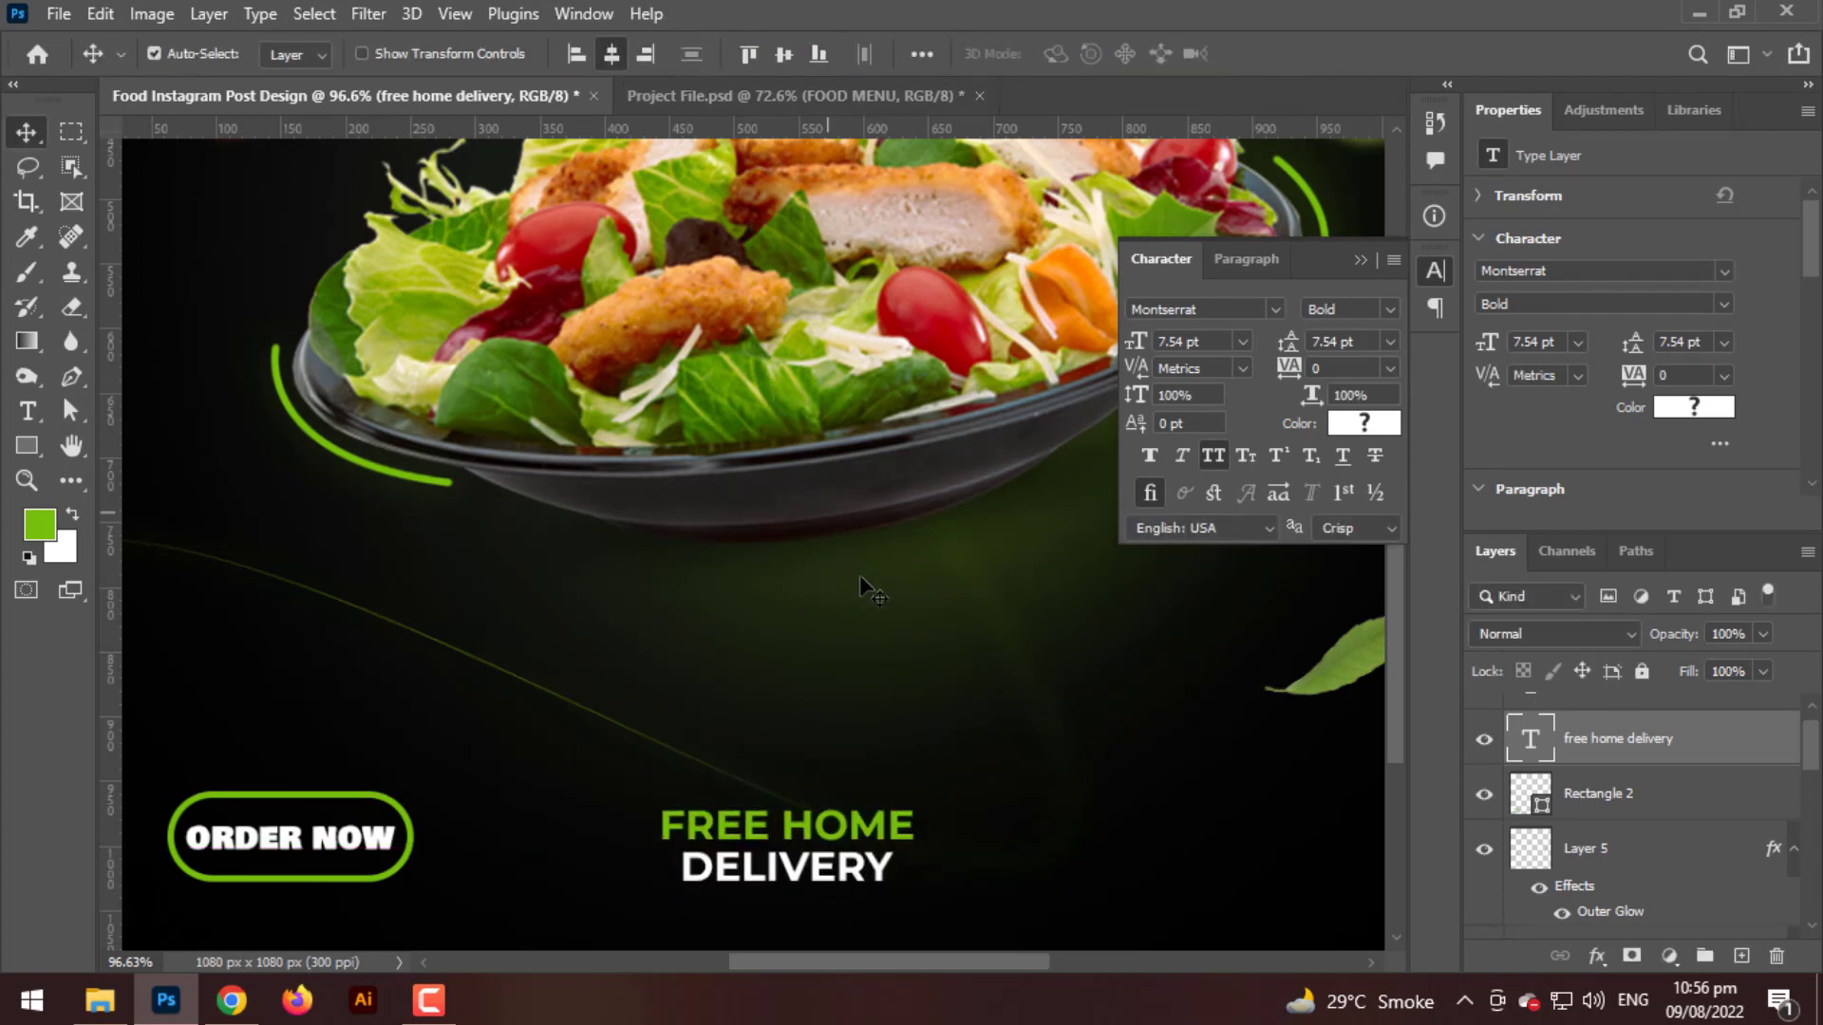
- Draw a small green triangle about 26 by 22.5 px and place it centred beneath the FREE HOME DELIVERY text
left_click_drag(859, 574, 847, 447)
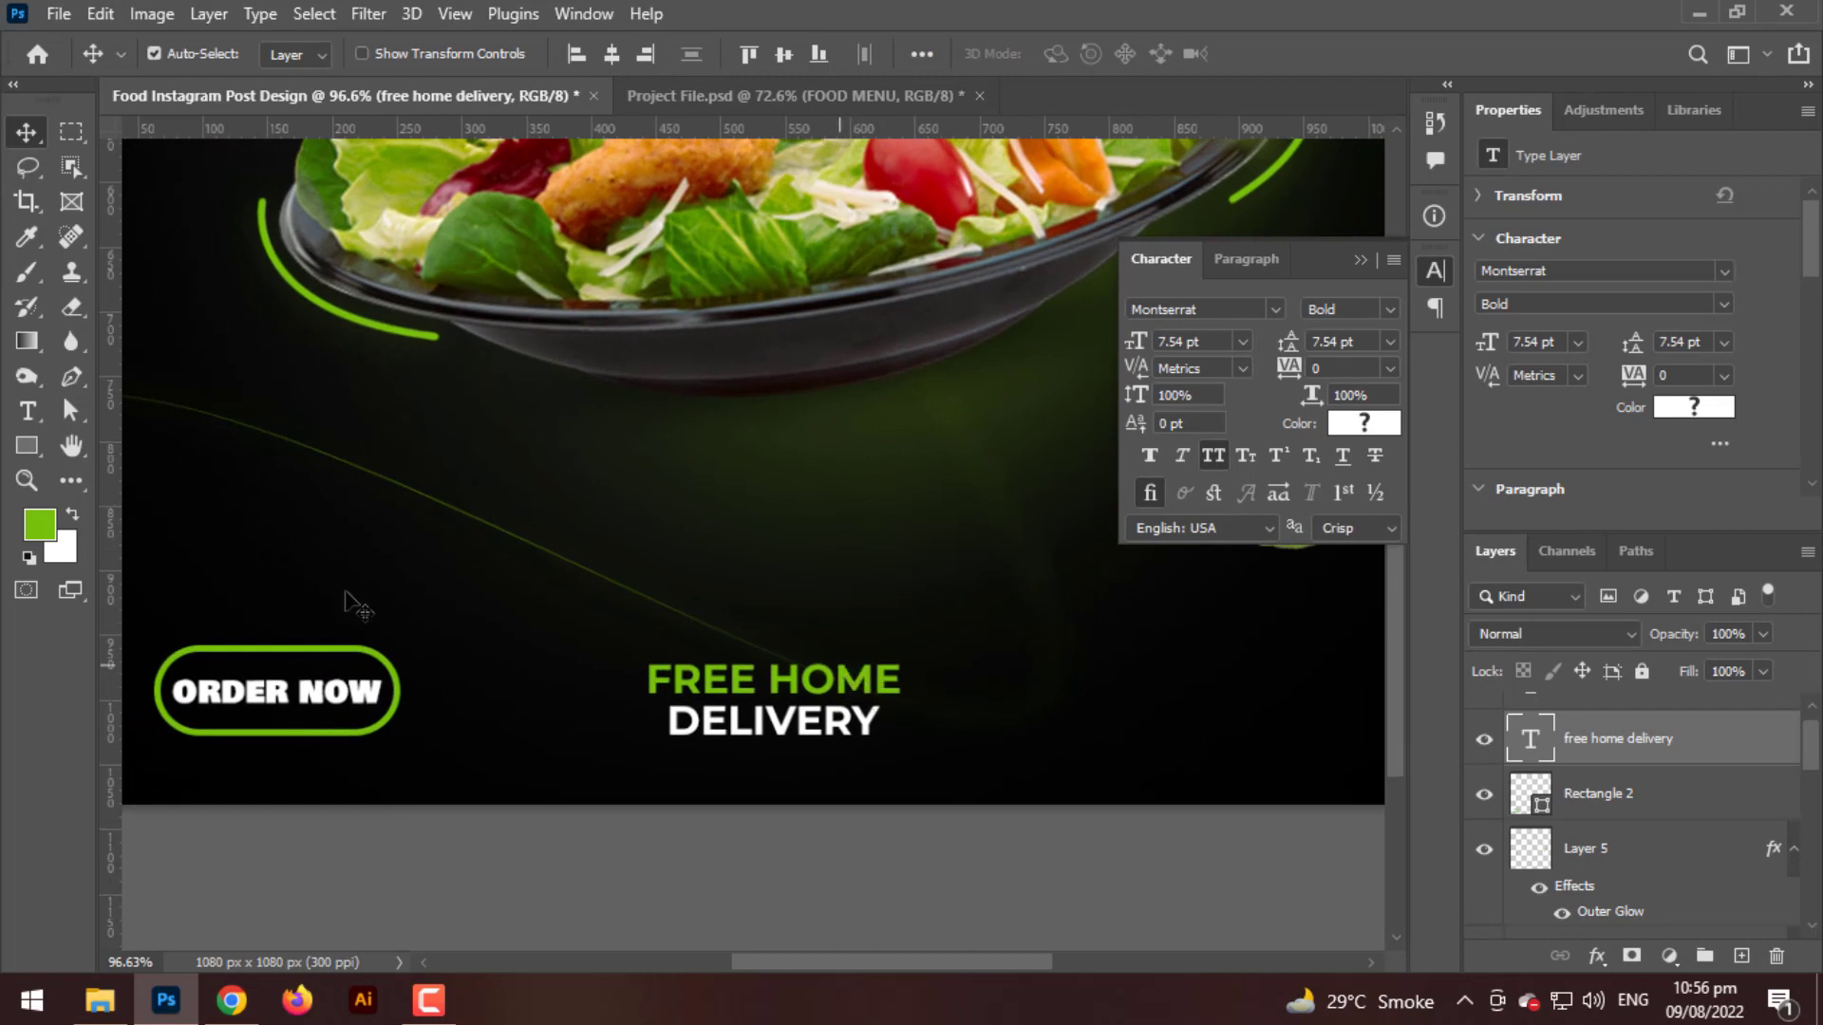
left_click(28, 443)
left_click(104, 503)
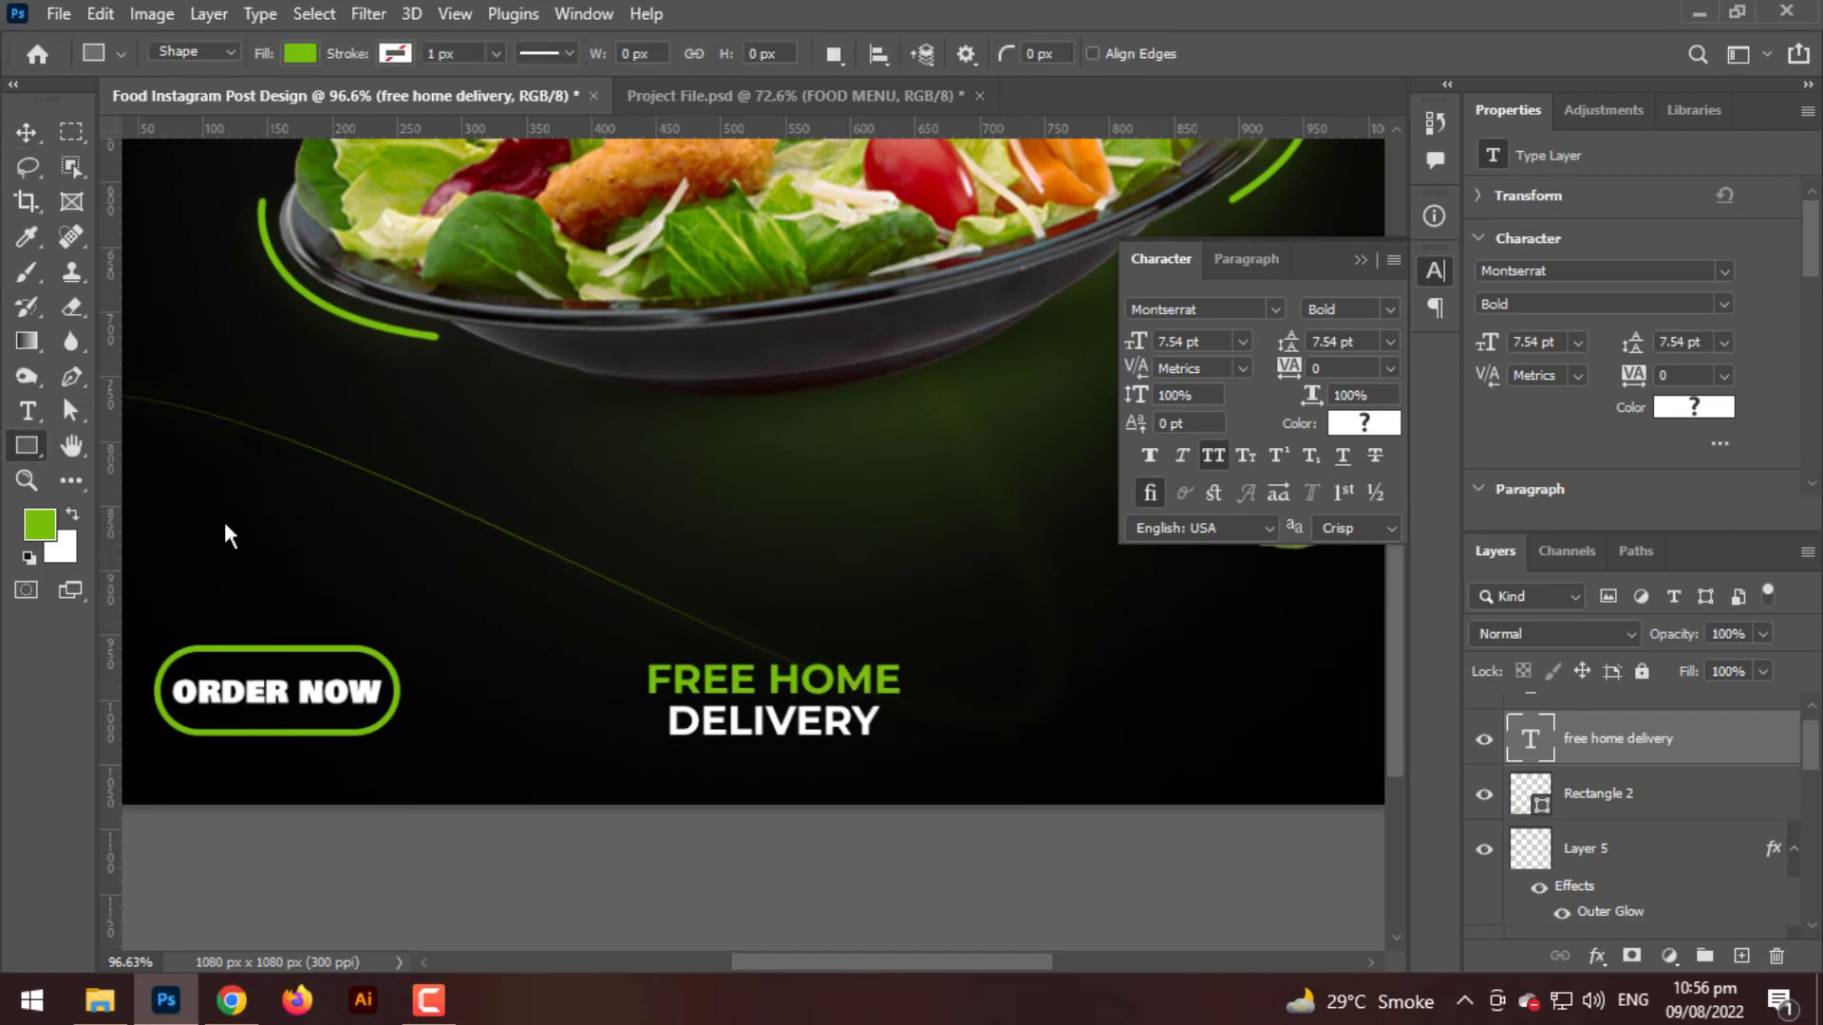
left_click_drag(481, 545, 788, 759)
key("v")
key("ctrl+z")
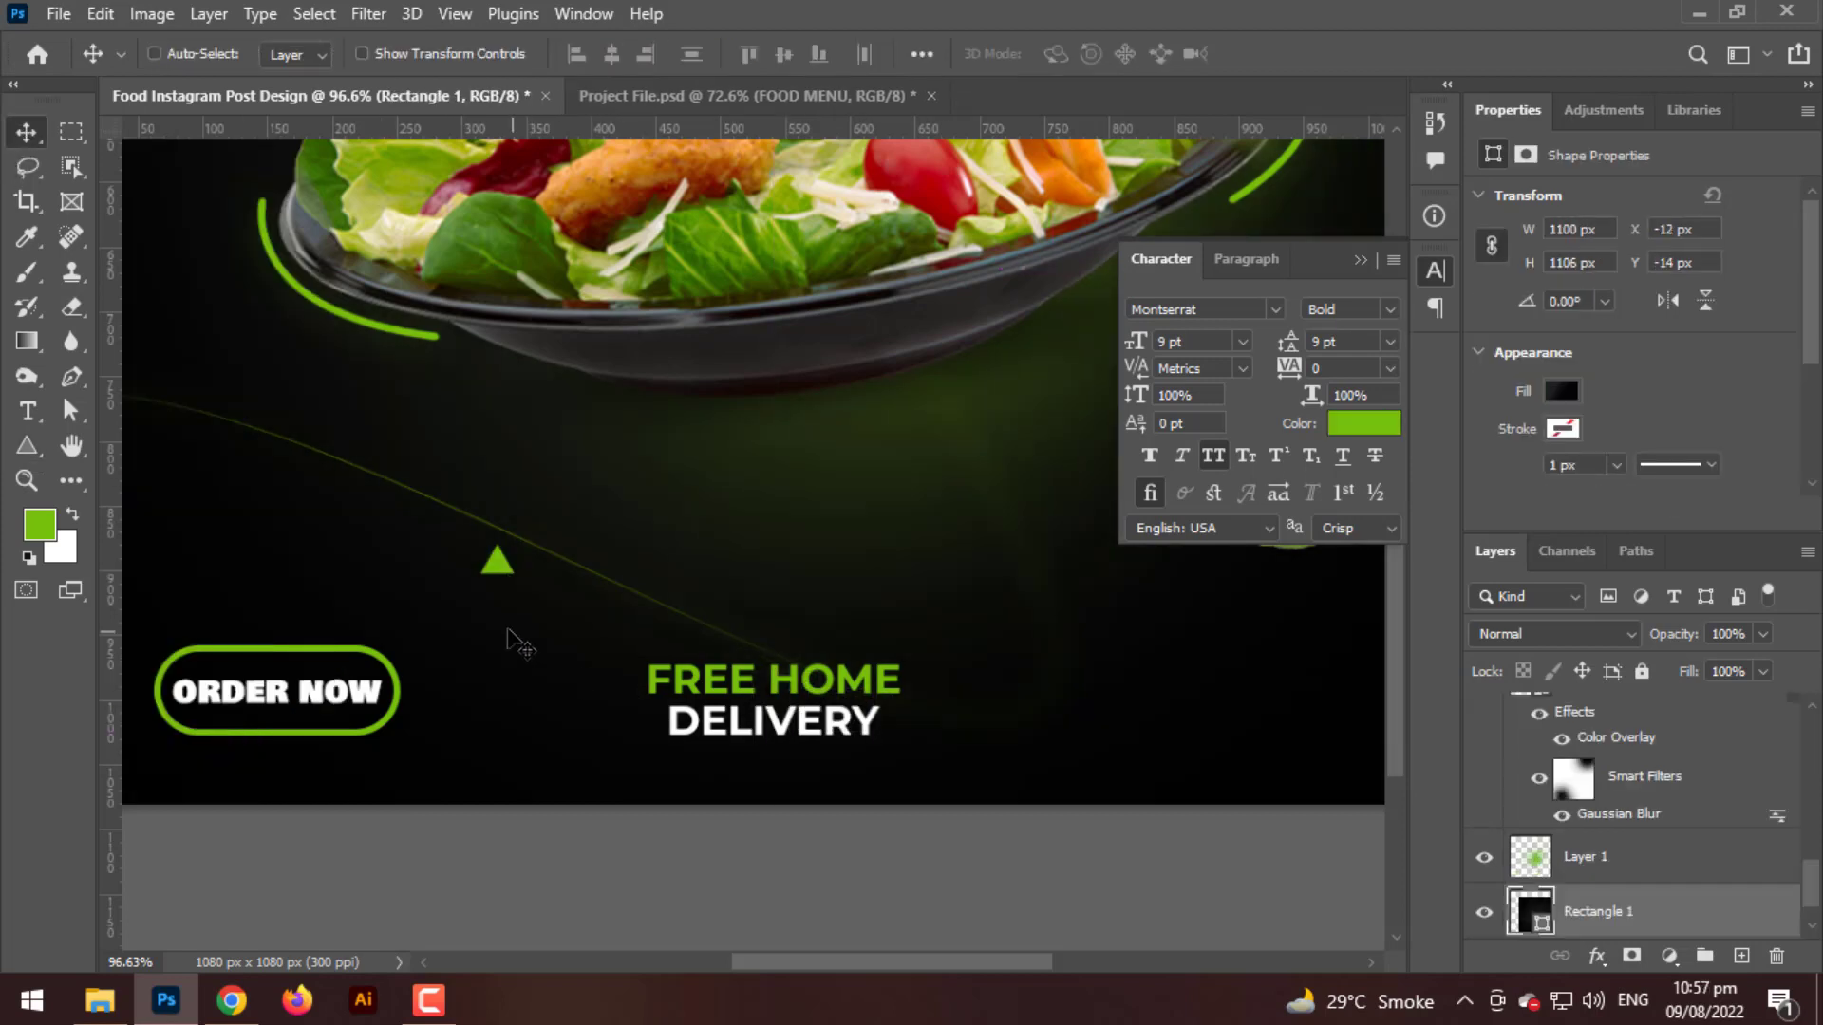
left_click_drag(497, 562, 775, 769)
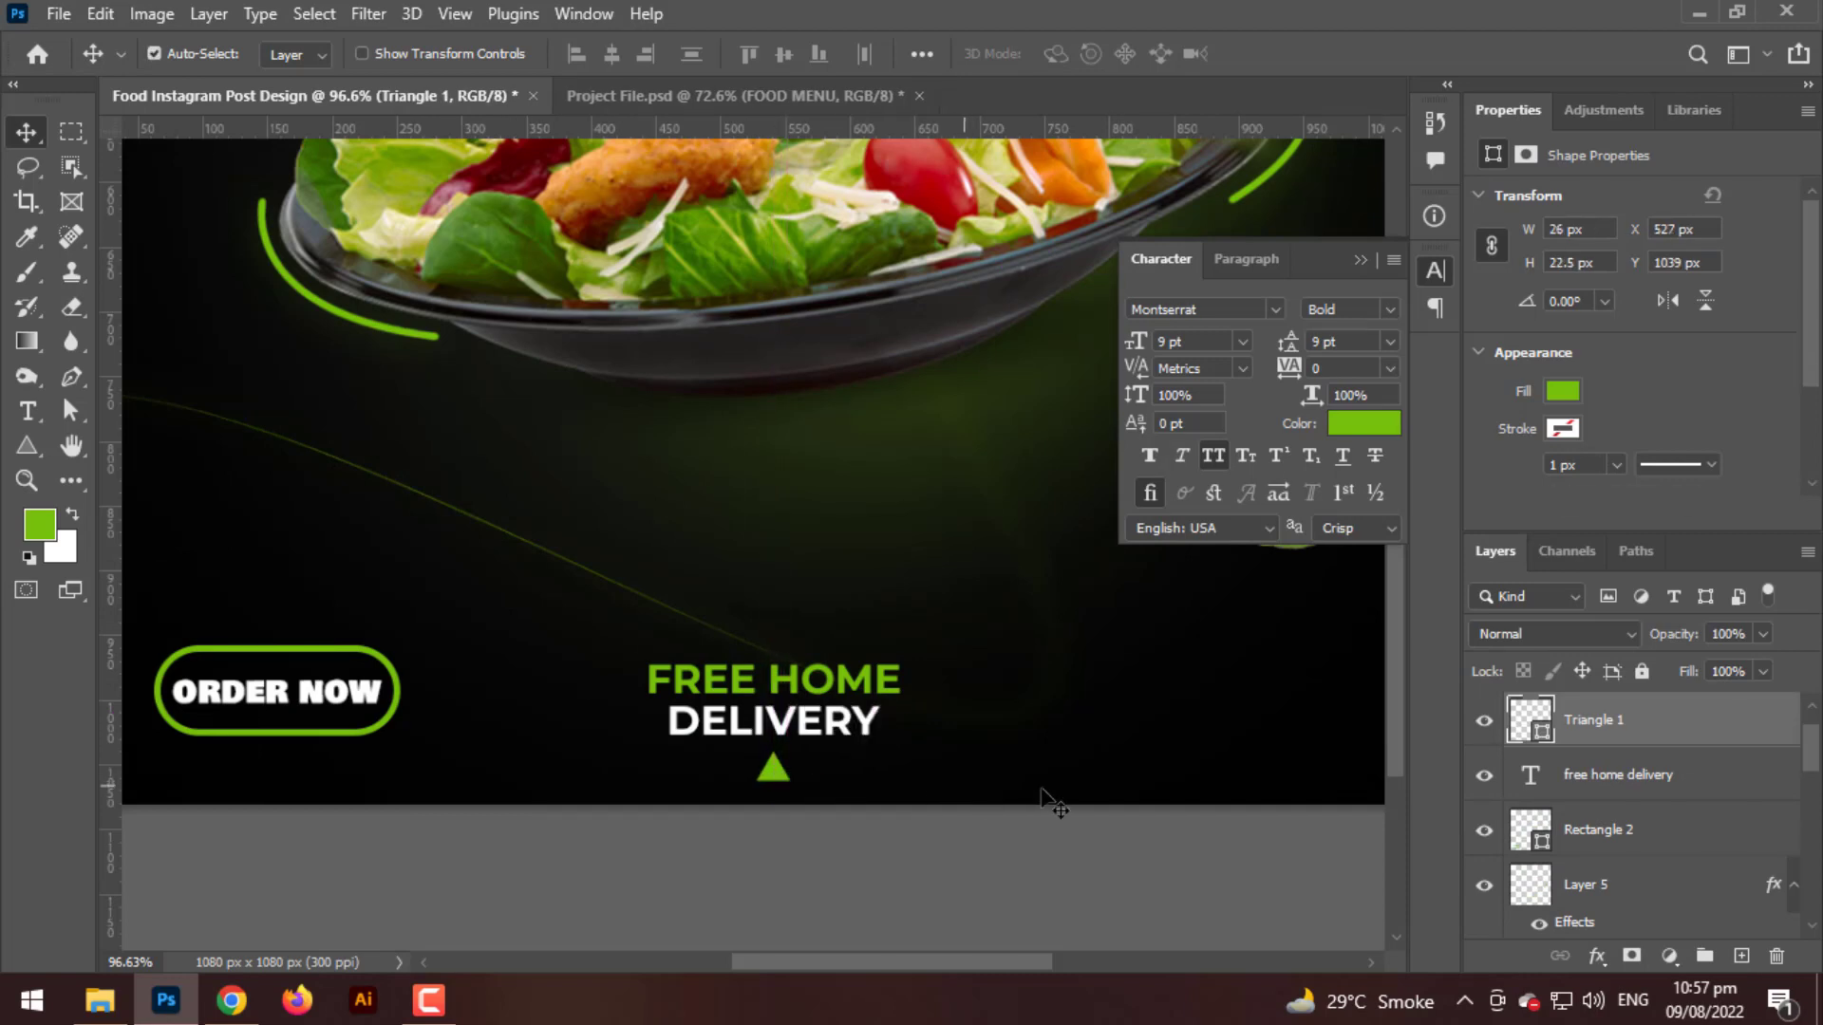
- Scale the triangle and the FREE HOME DELIVERY text together to about 84%, keeping them centred near the bottom edge
left_click(1614, 784, "shift")
key("ctrl+t")
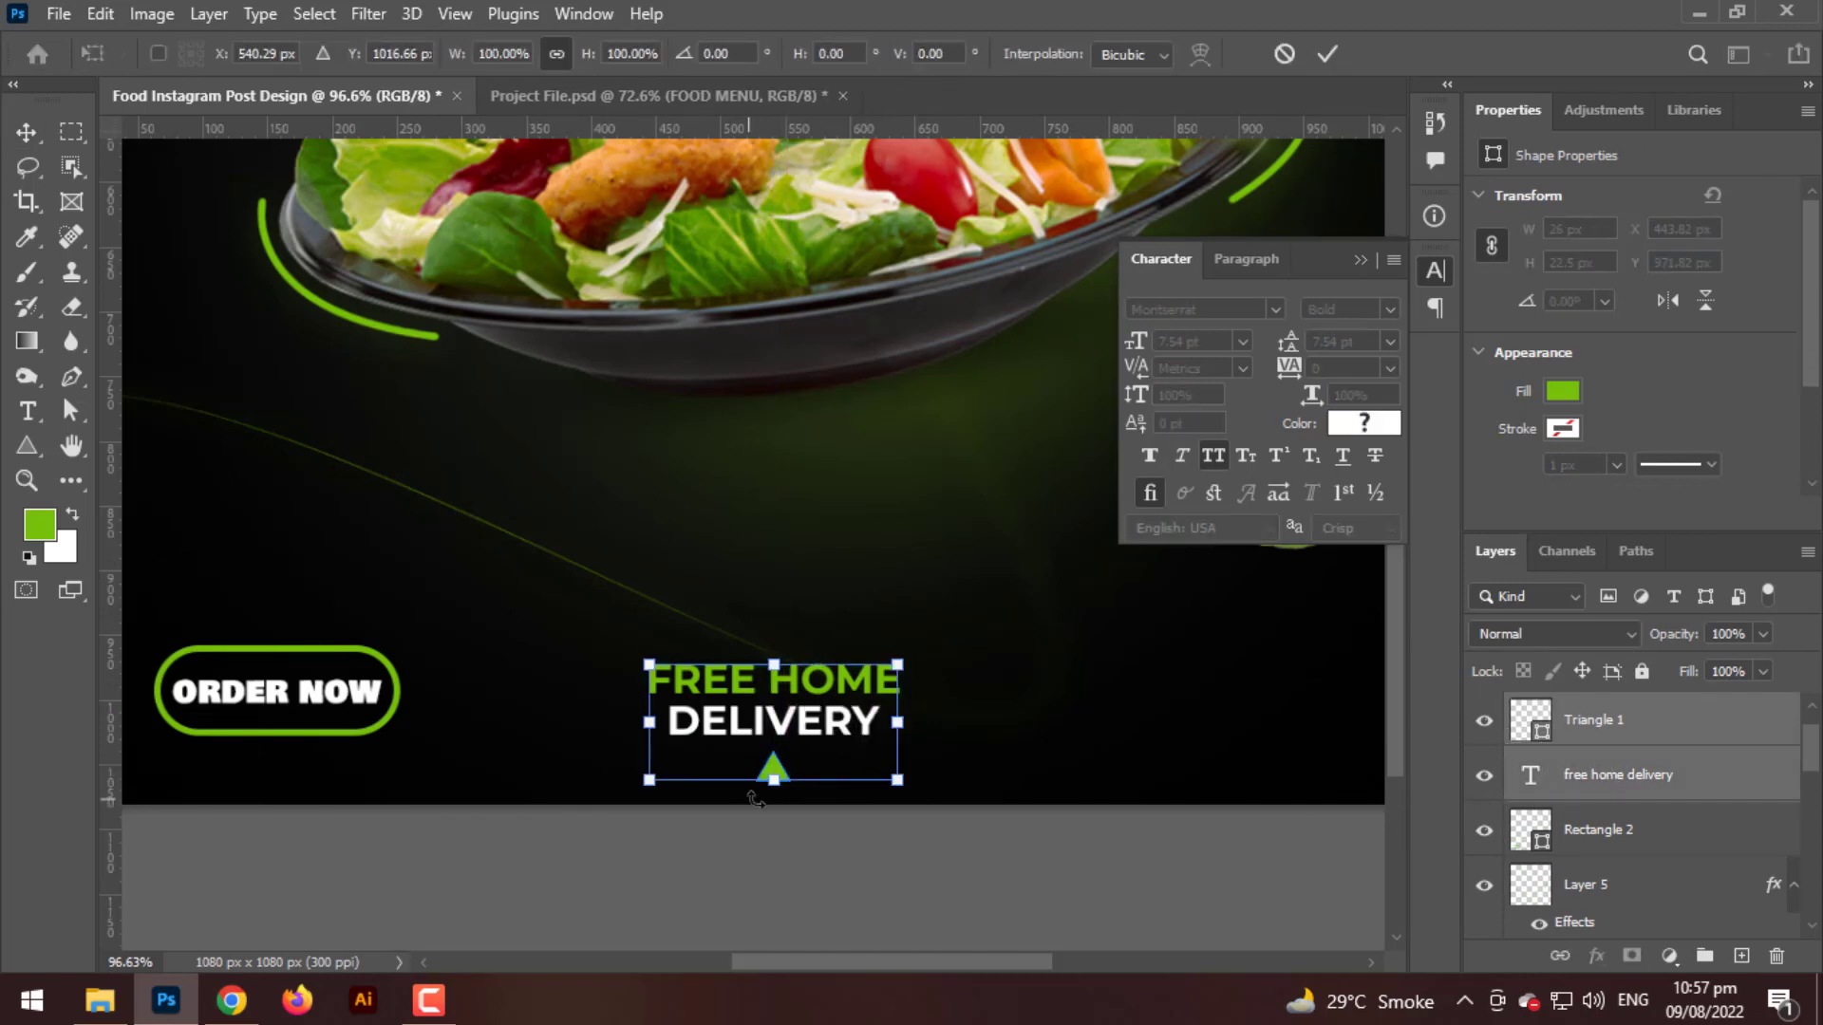
left_click_drag(775, 775, 774, 755)
left_click_drag(790, 690, 796, 684)
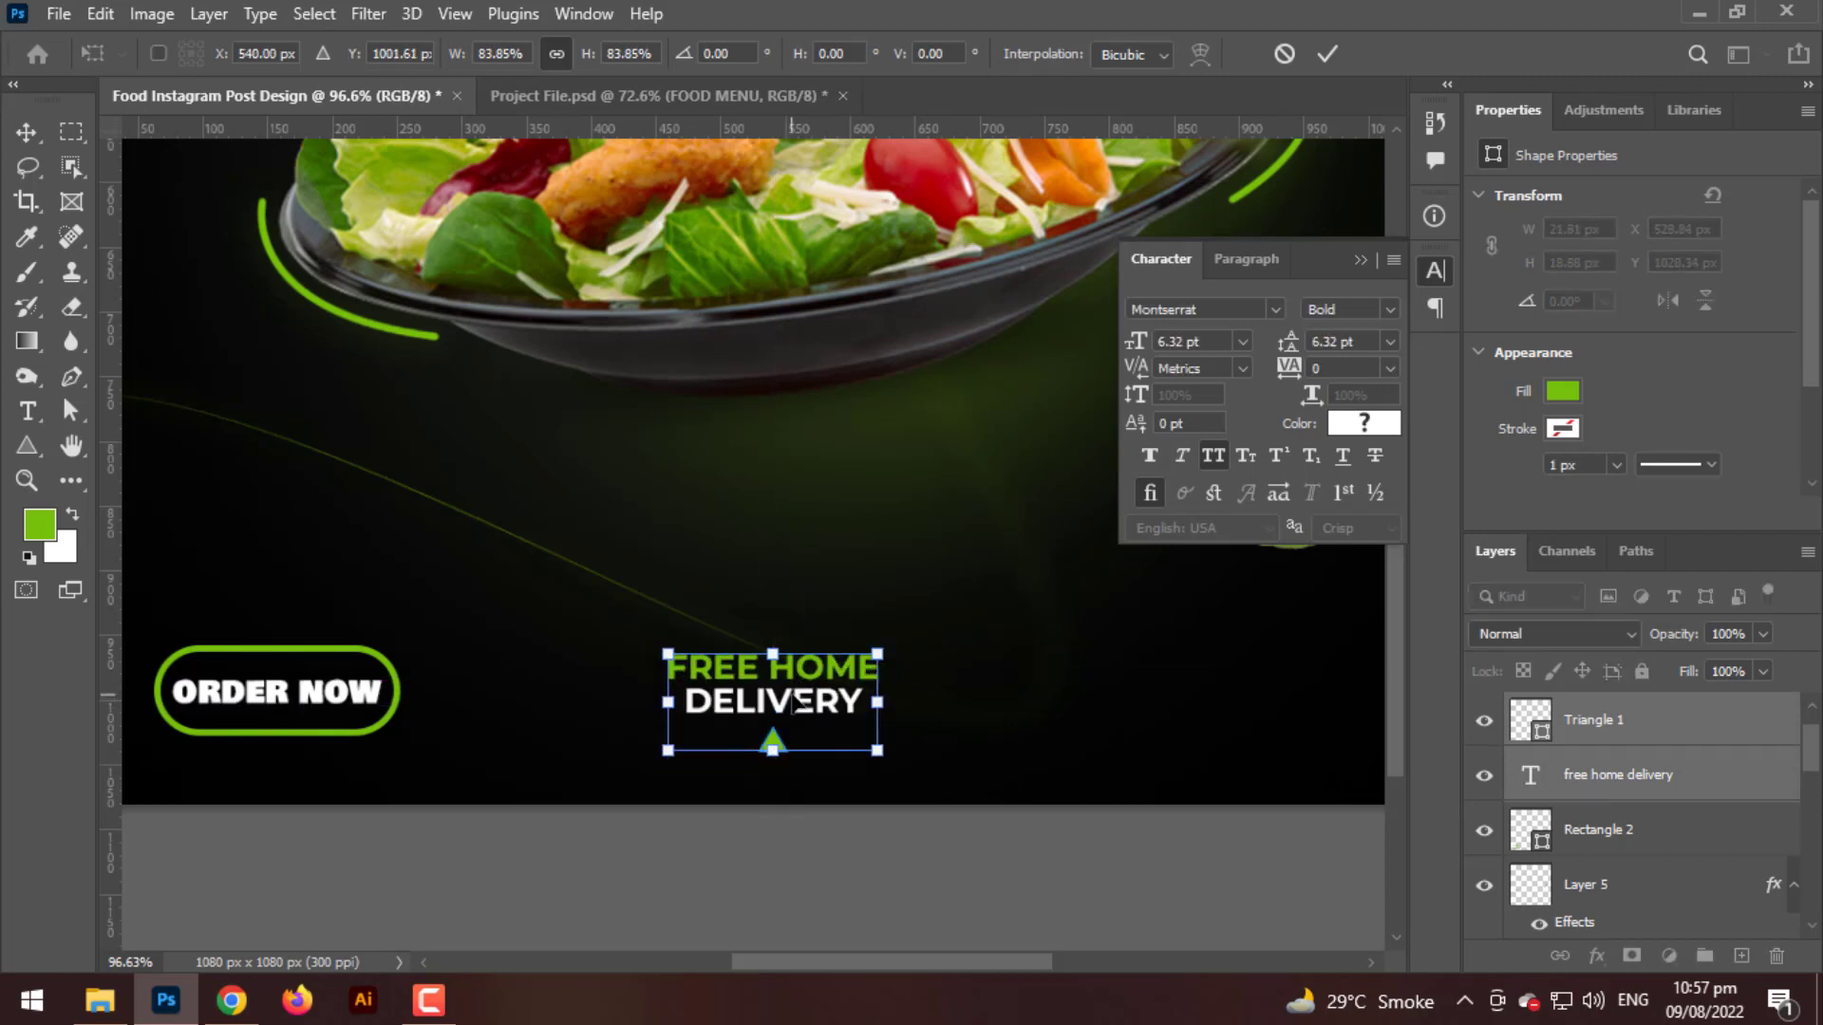
key("Return")
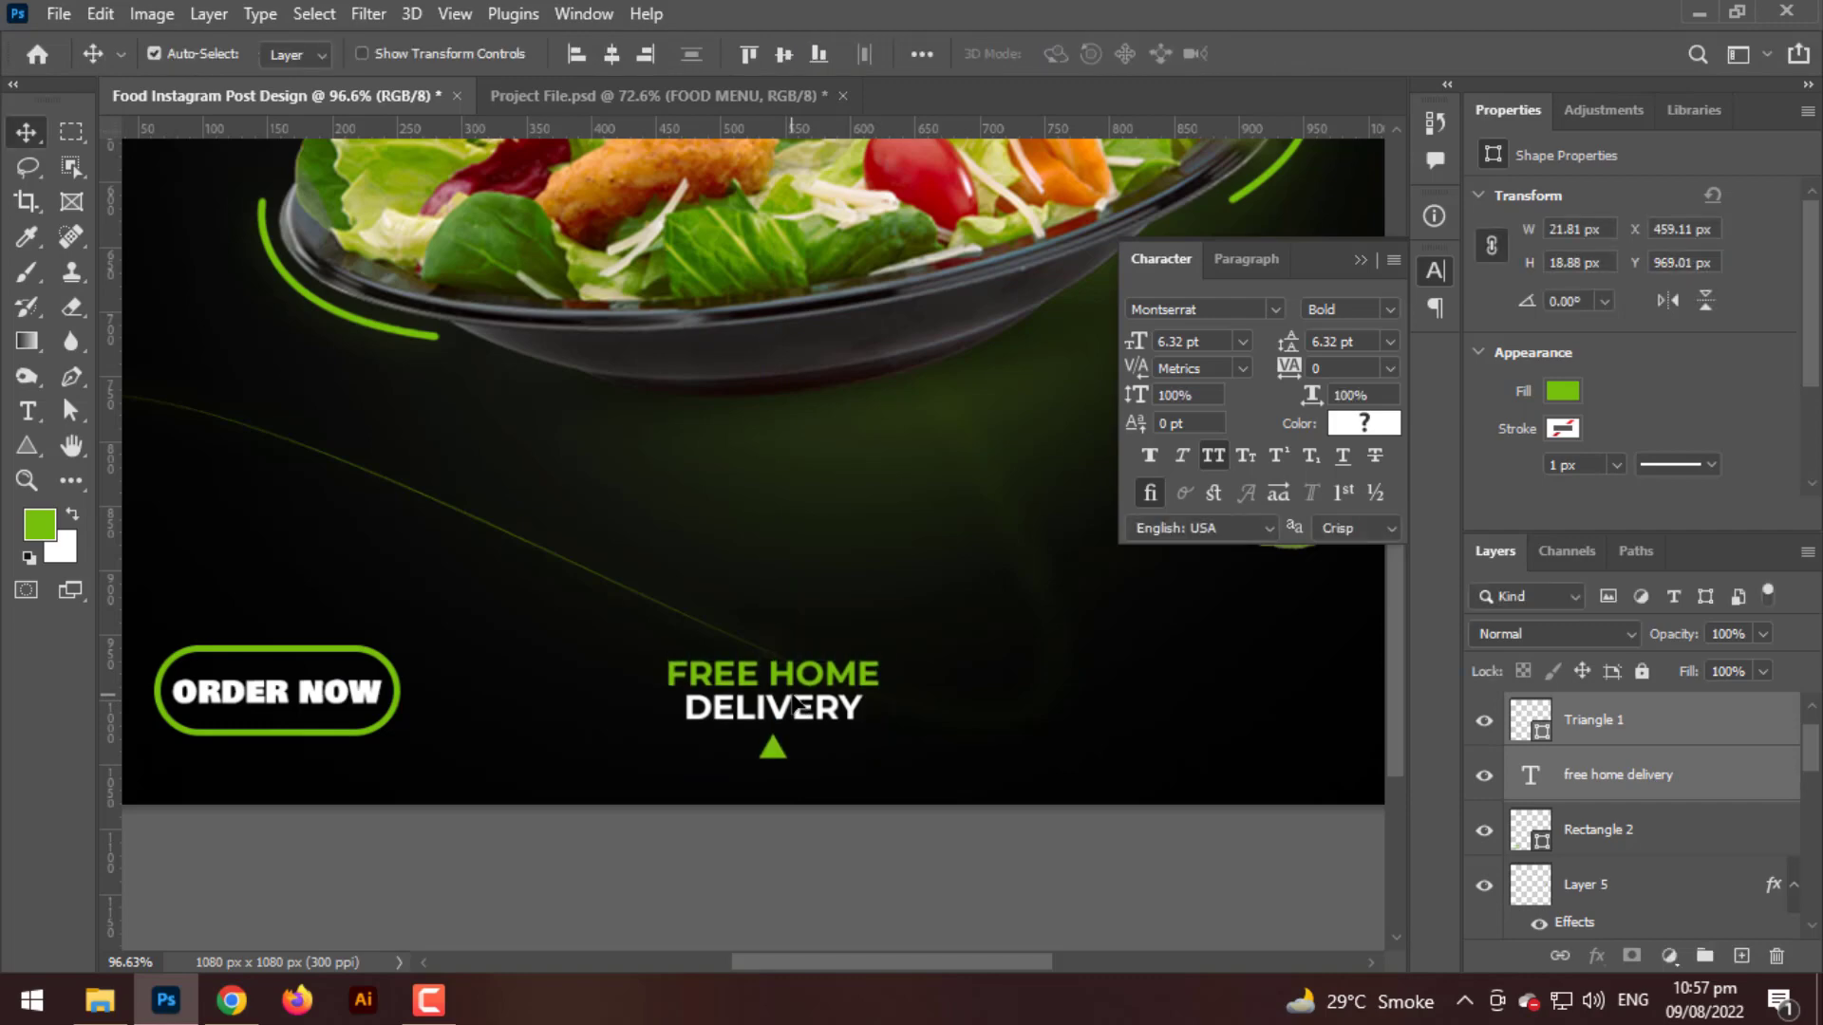
- Bring the Call contact group from Project File.psd into the post and place it in the lower right corner, level with ORDER NOW
key("ctrl+0")
key("ctrl")
scroll(912, 792, "up", 6)
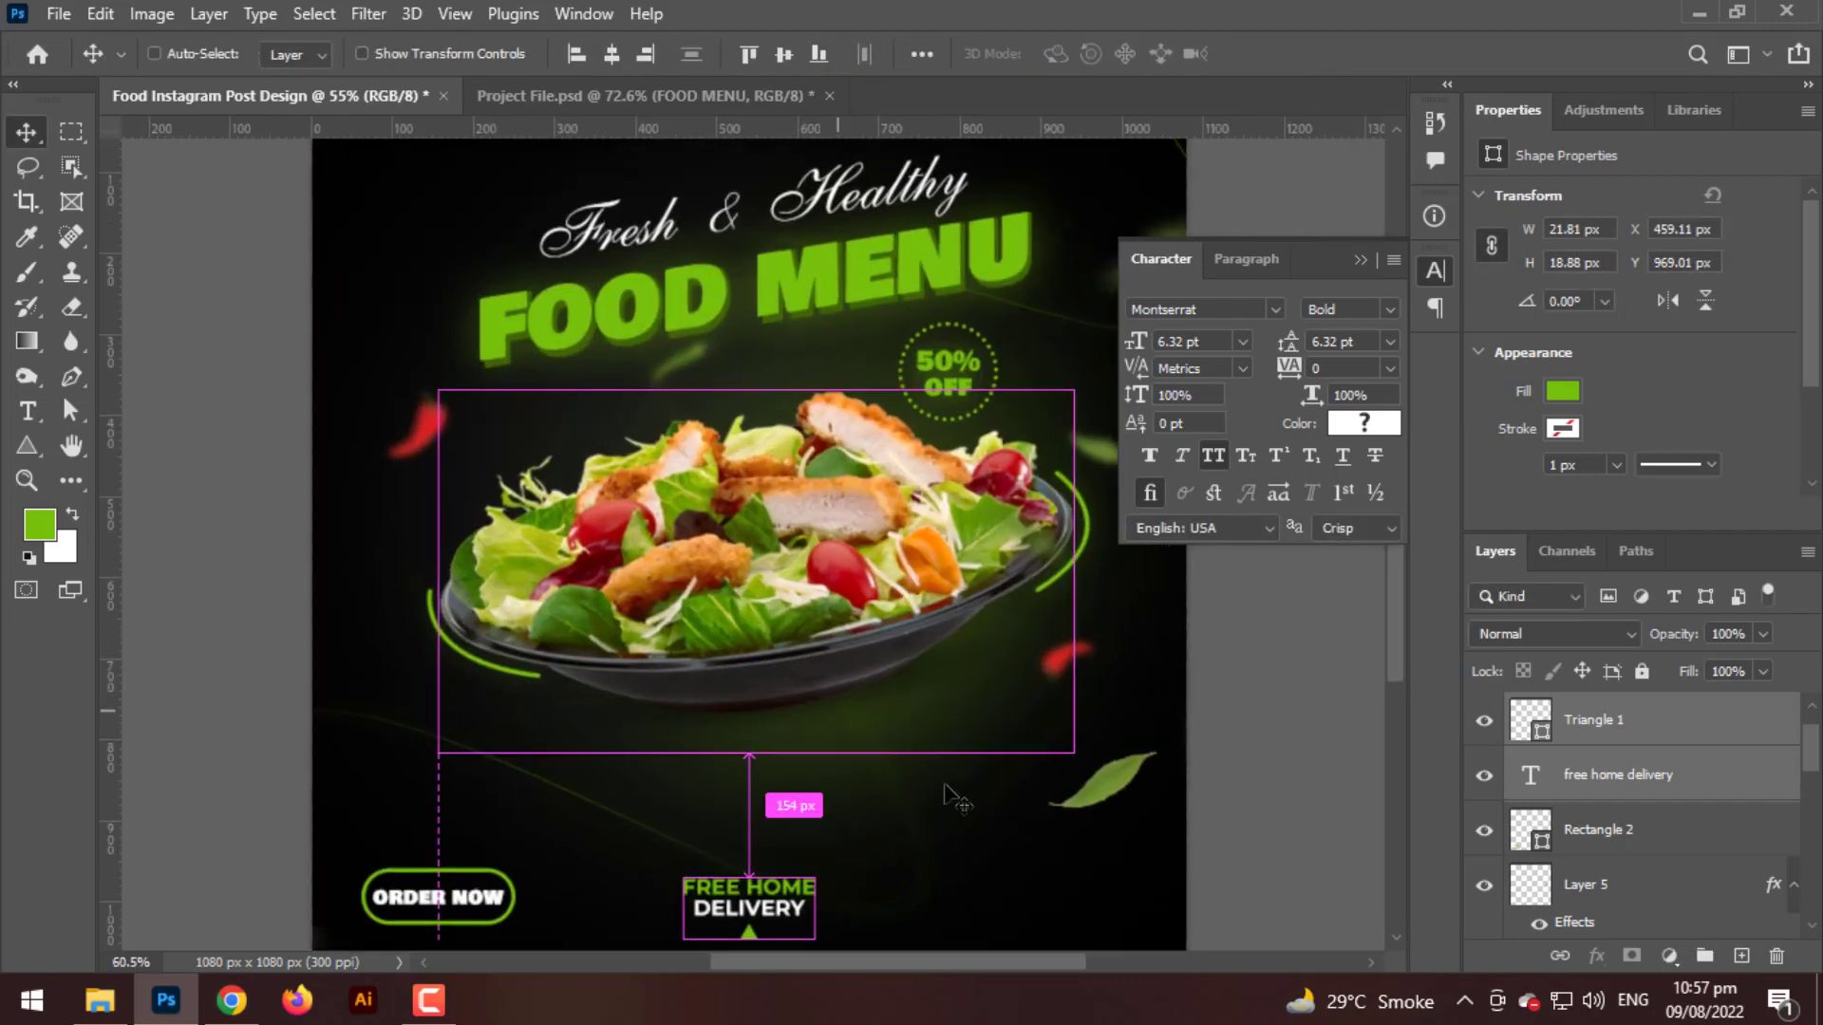
left_click_drag(919, 772, 851, 562)
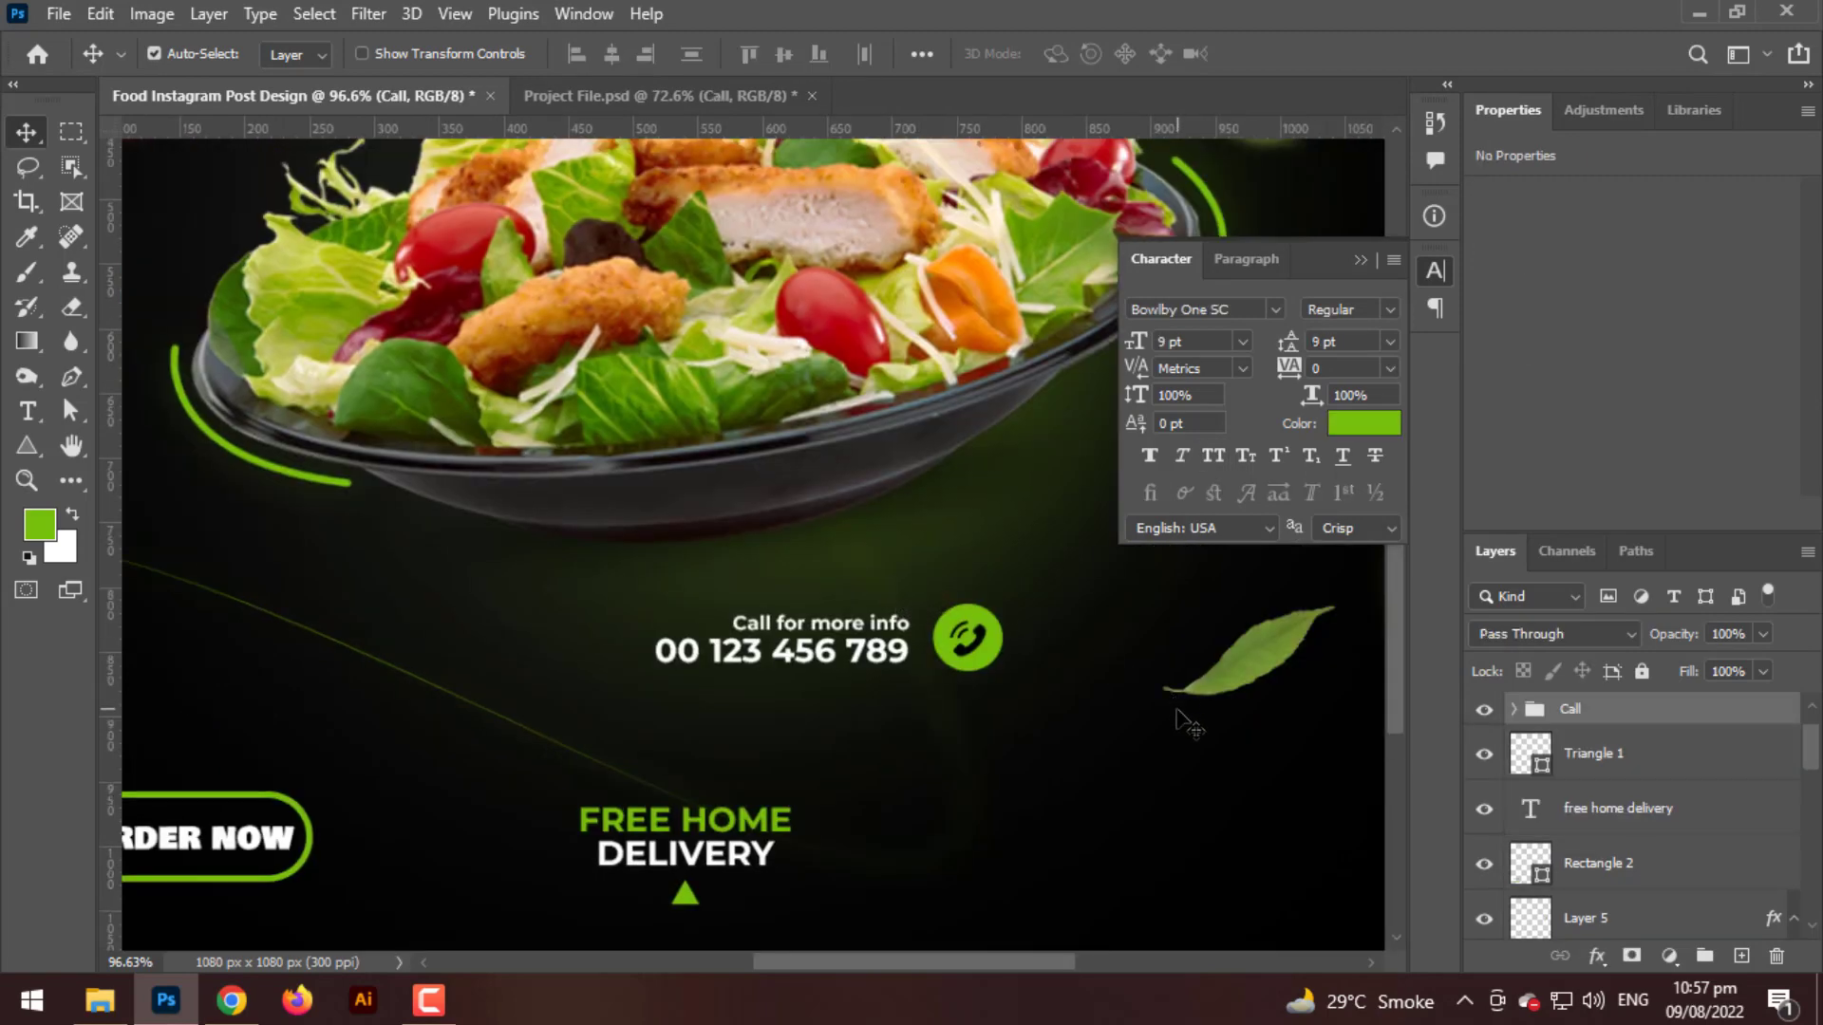
scroll(1177, 707, "down", 2)
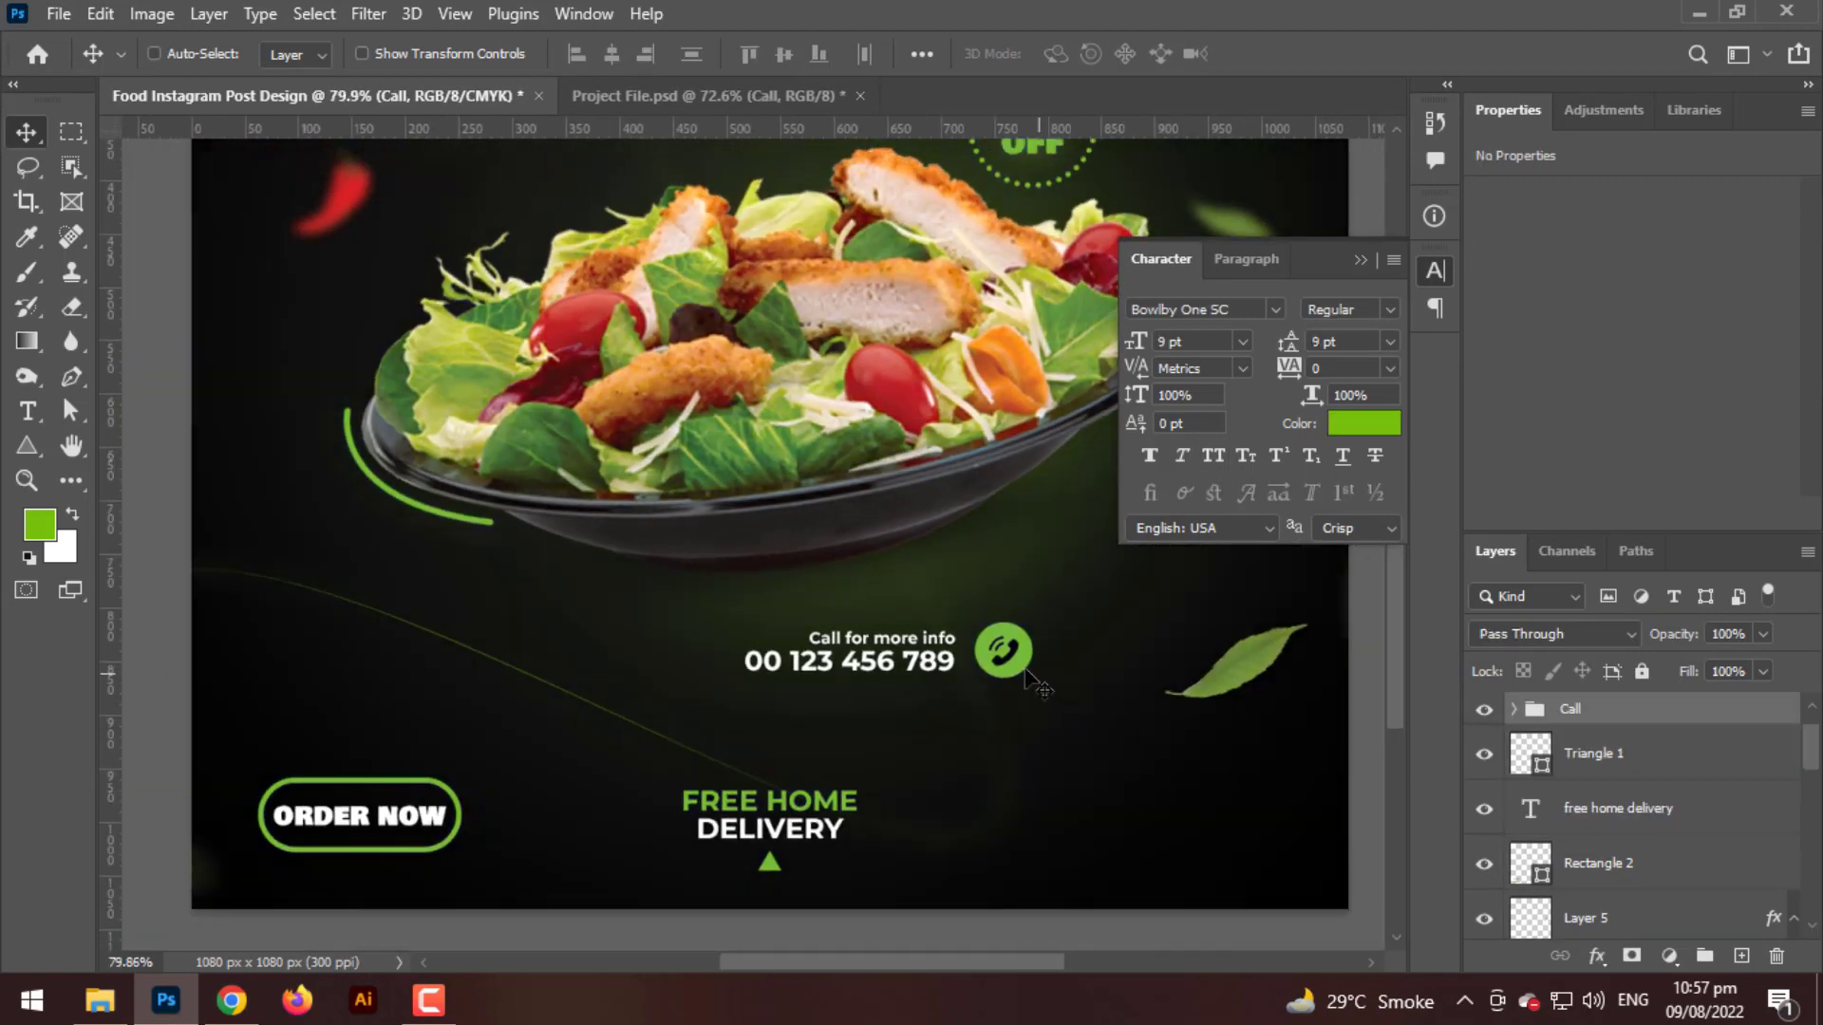
key("ctrl+t")
left_click_drag(1037, 683, 1272, 829)
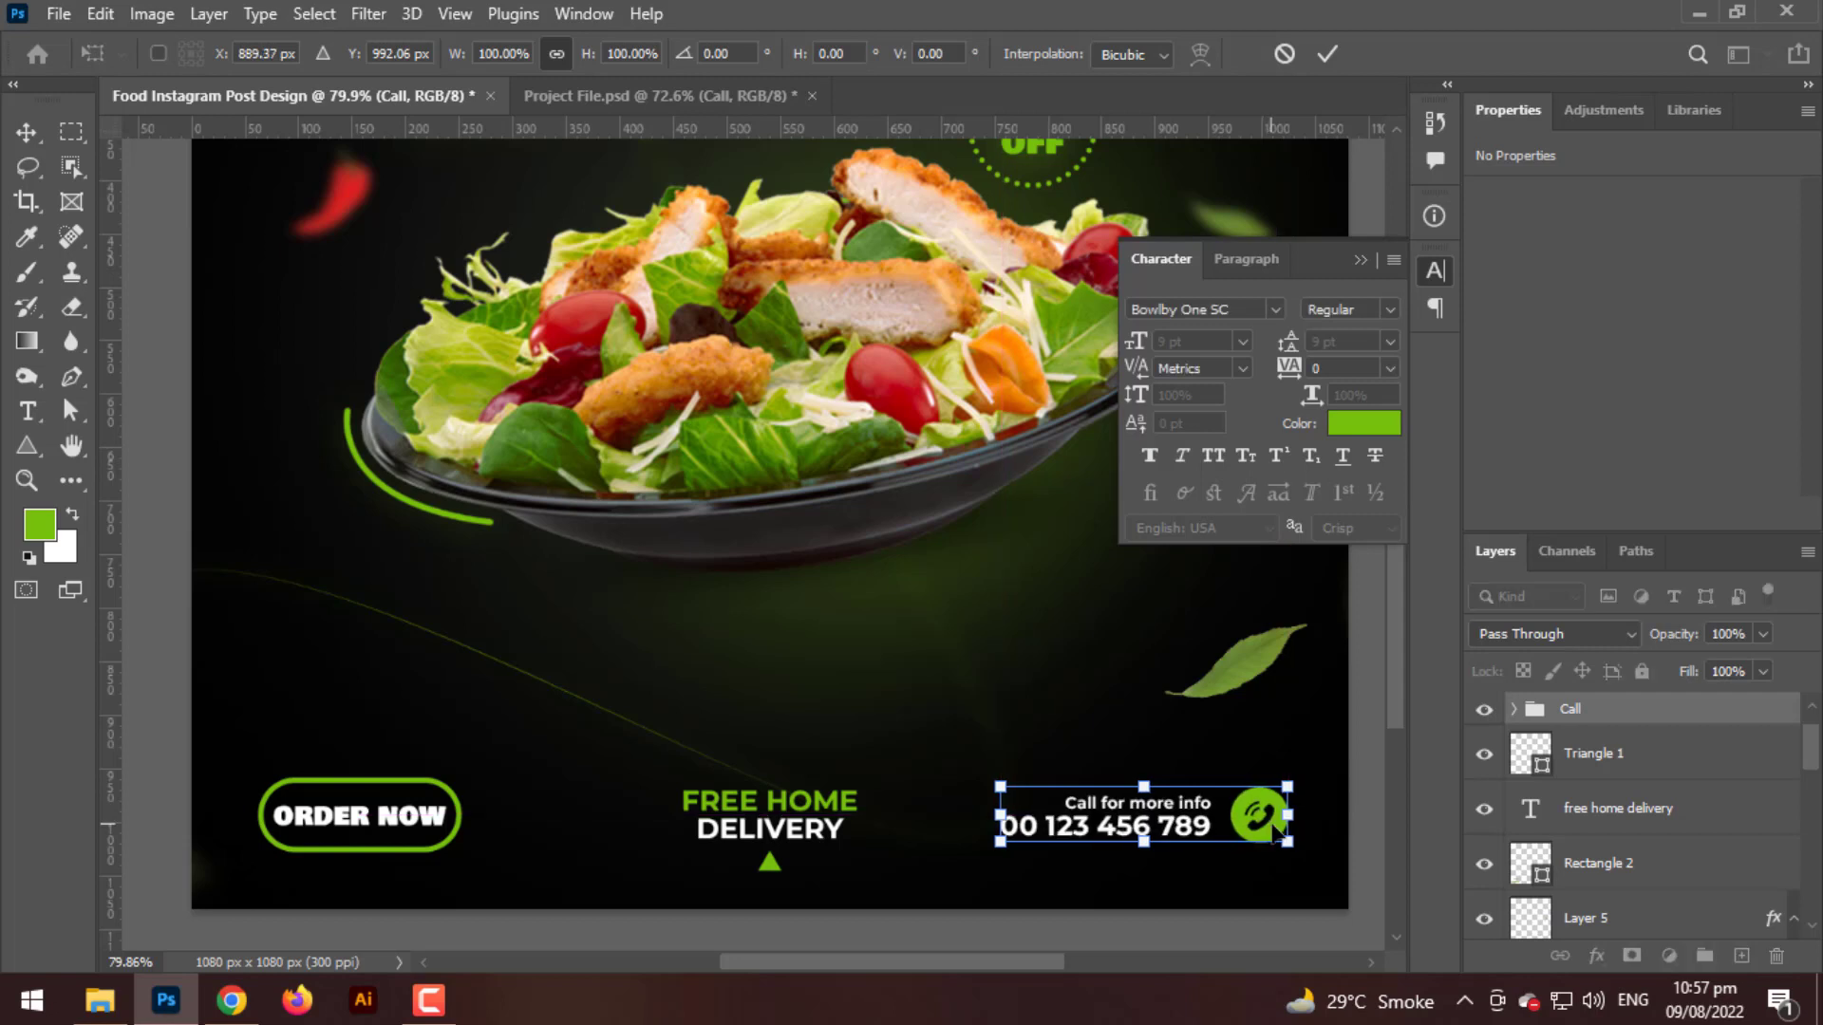
key("Return")
- Paste the Graphics Family logo group, move it to the post's upper left corner above ORDER NOW, and nudge it slightly upward
key("ctrl+0")
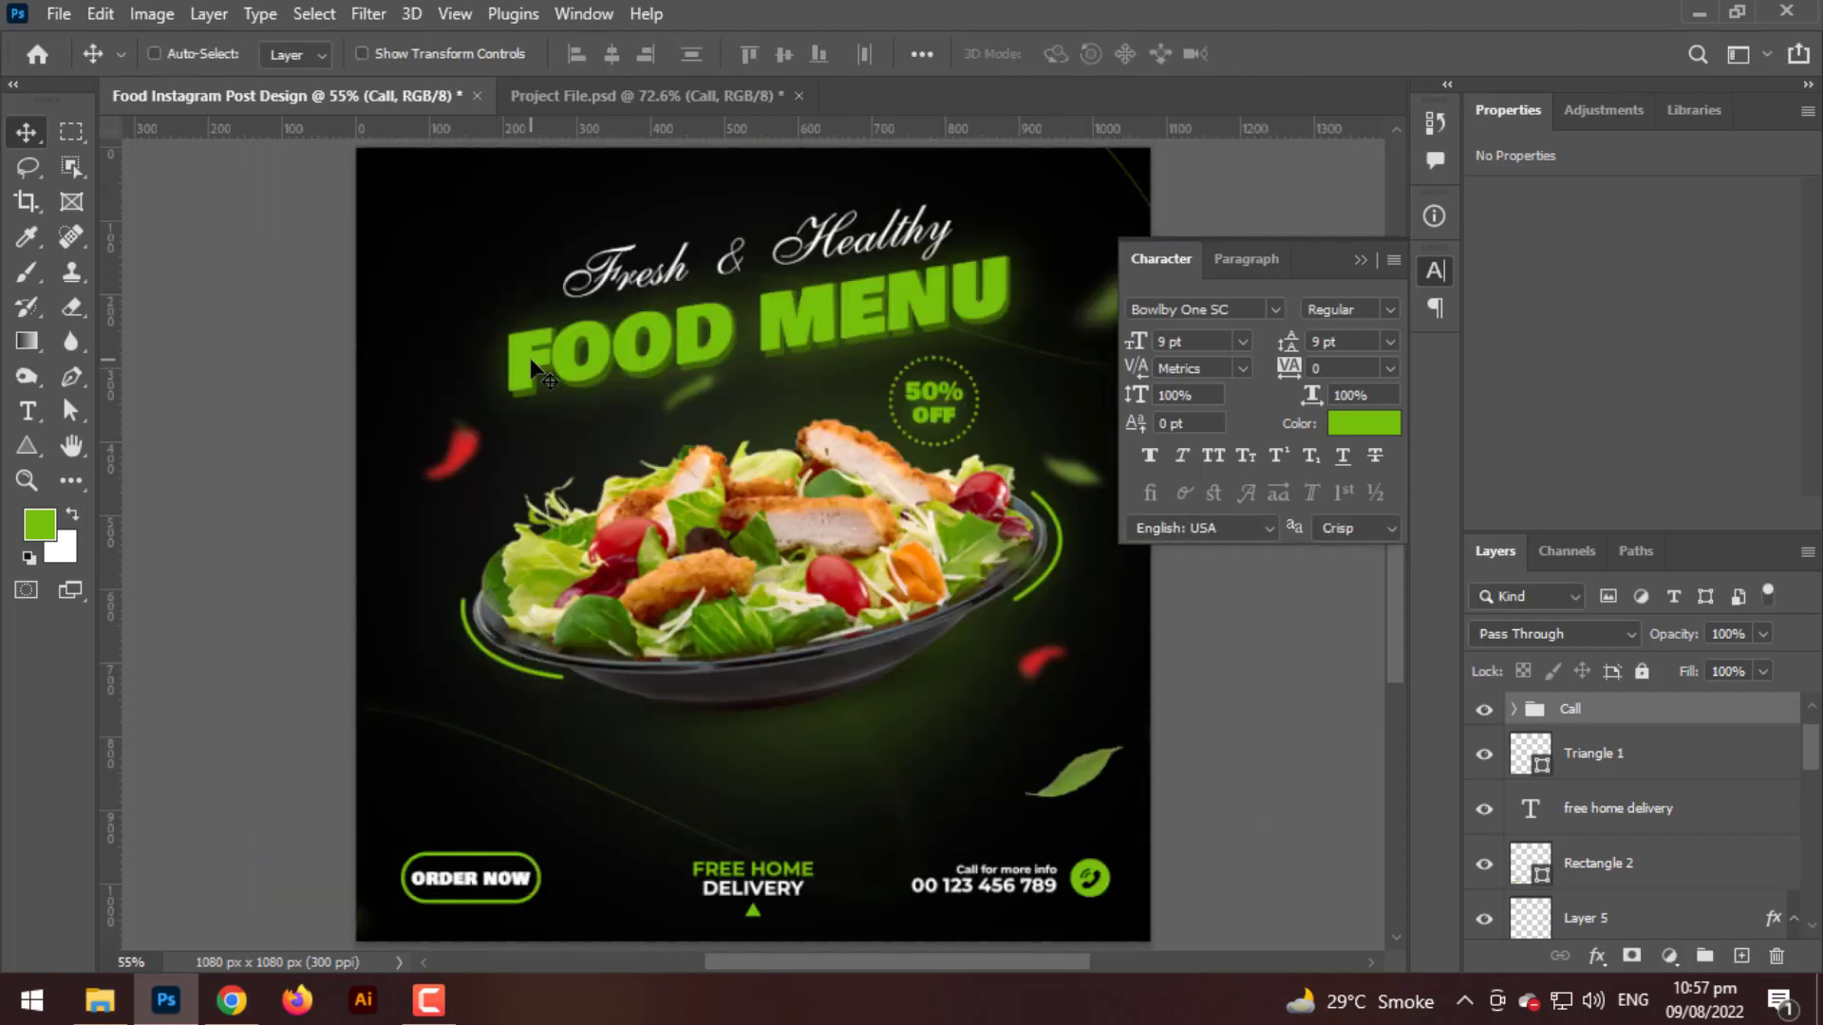
key("ctrl+v")
key("ctrl+t")
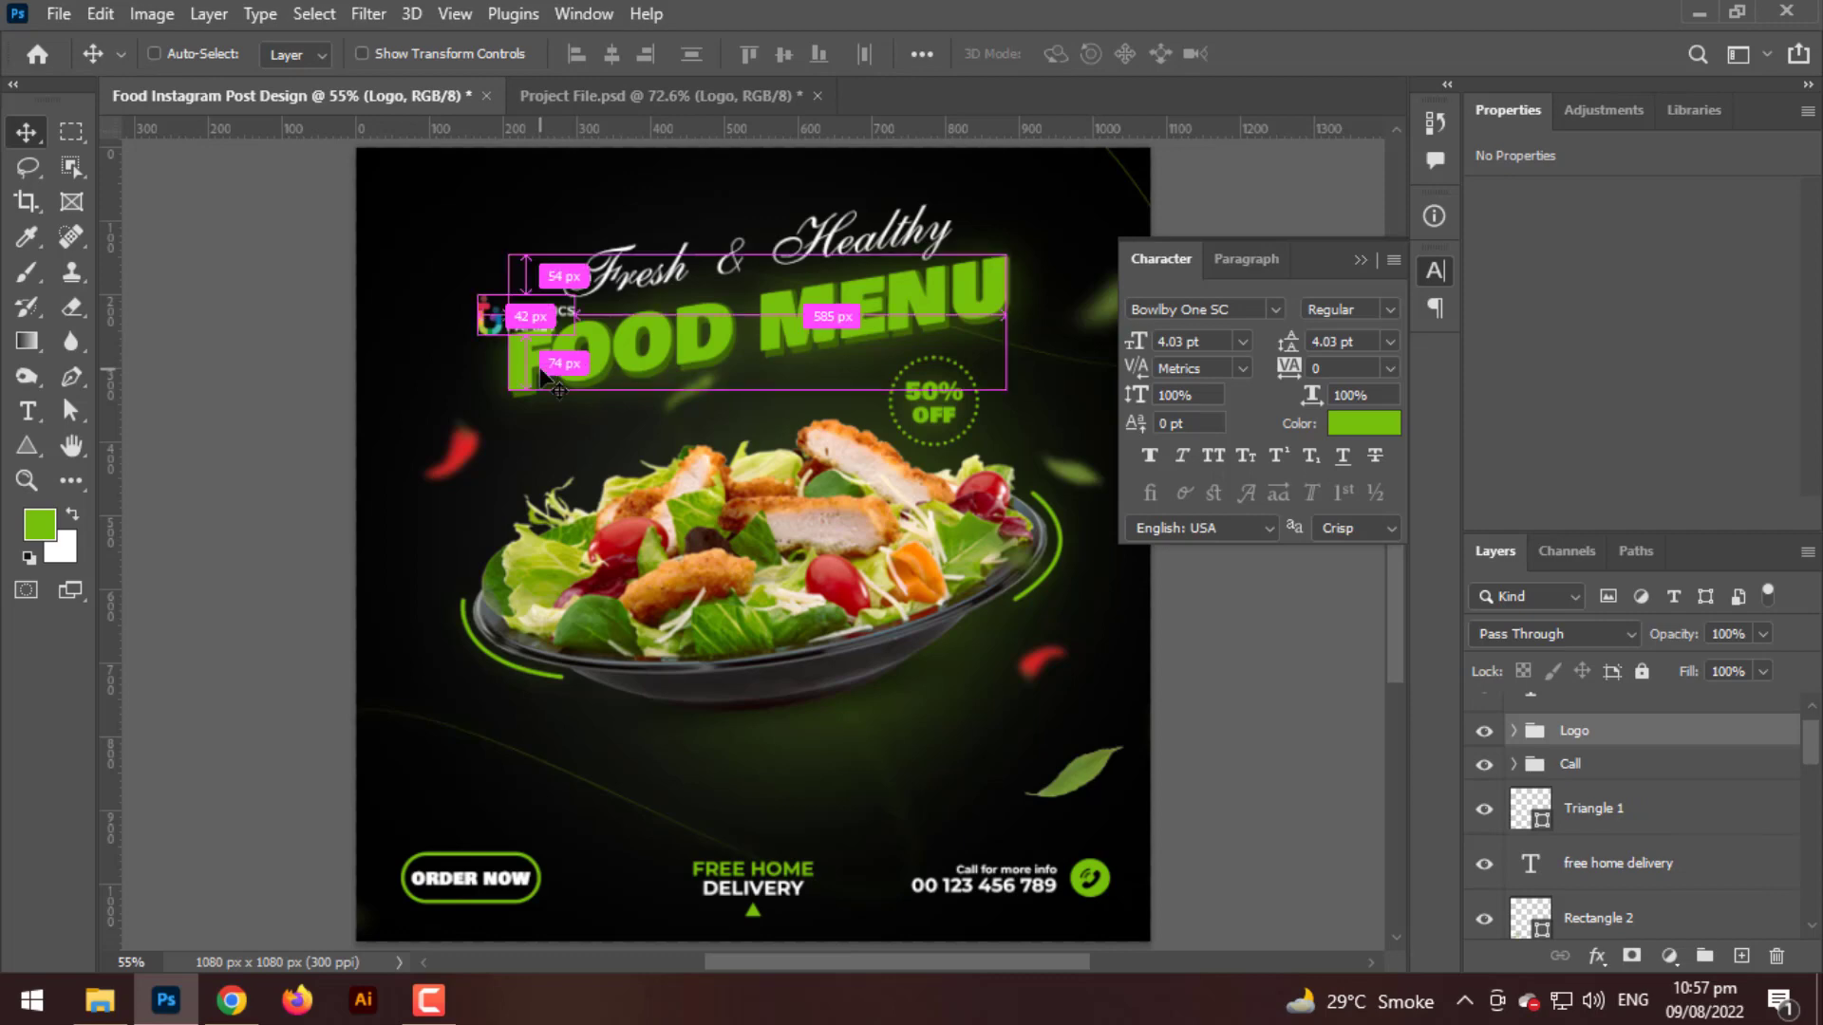
left_click(1168, 491)
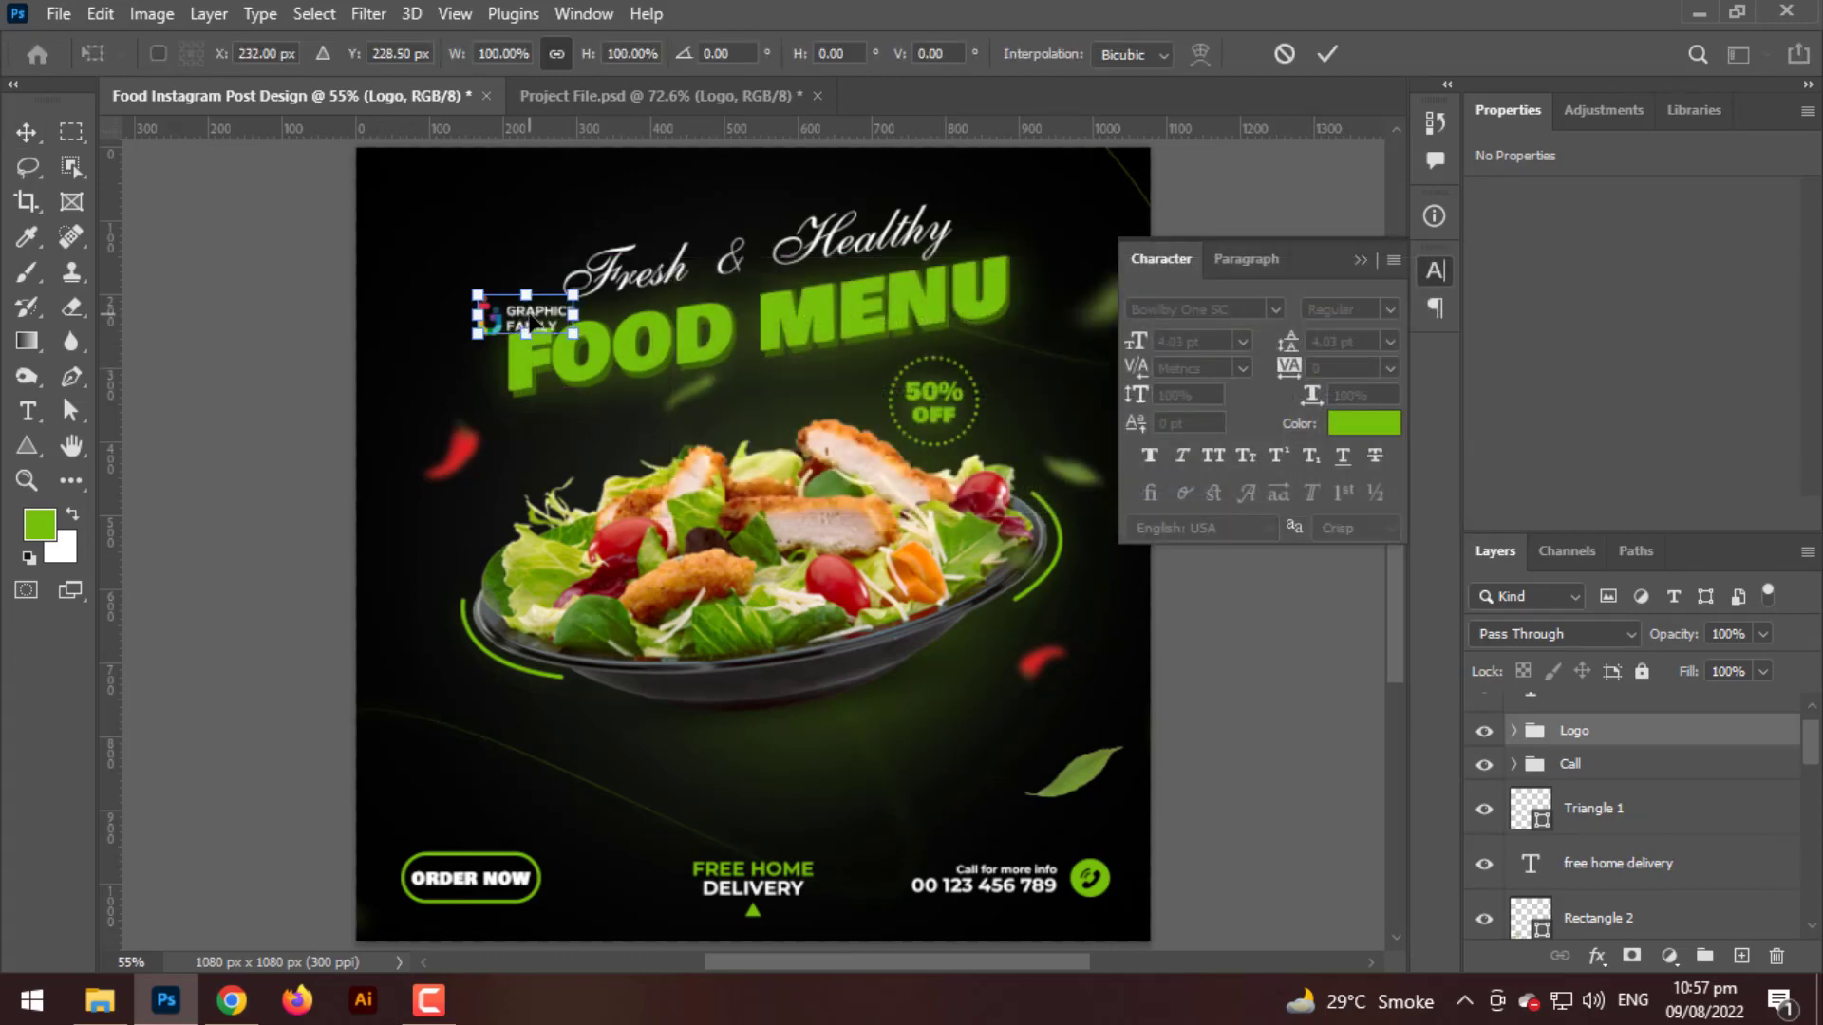
left_click_drag(527, 320, 456, 218)
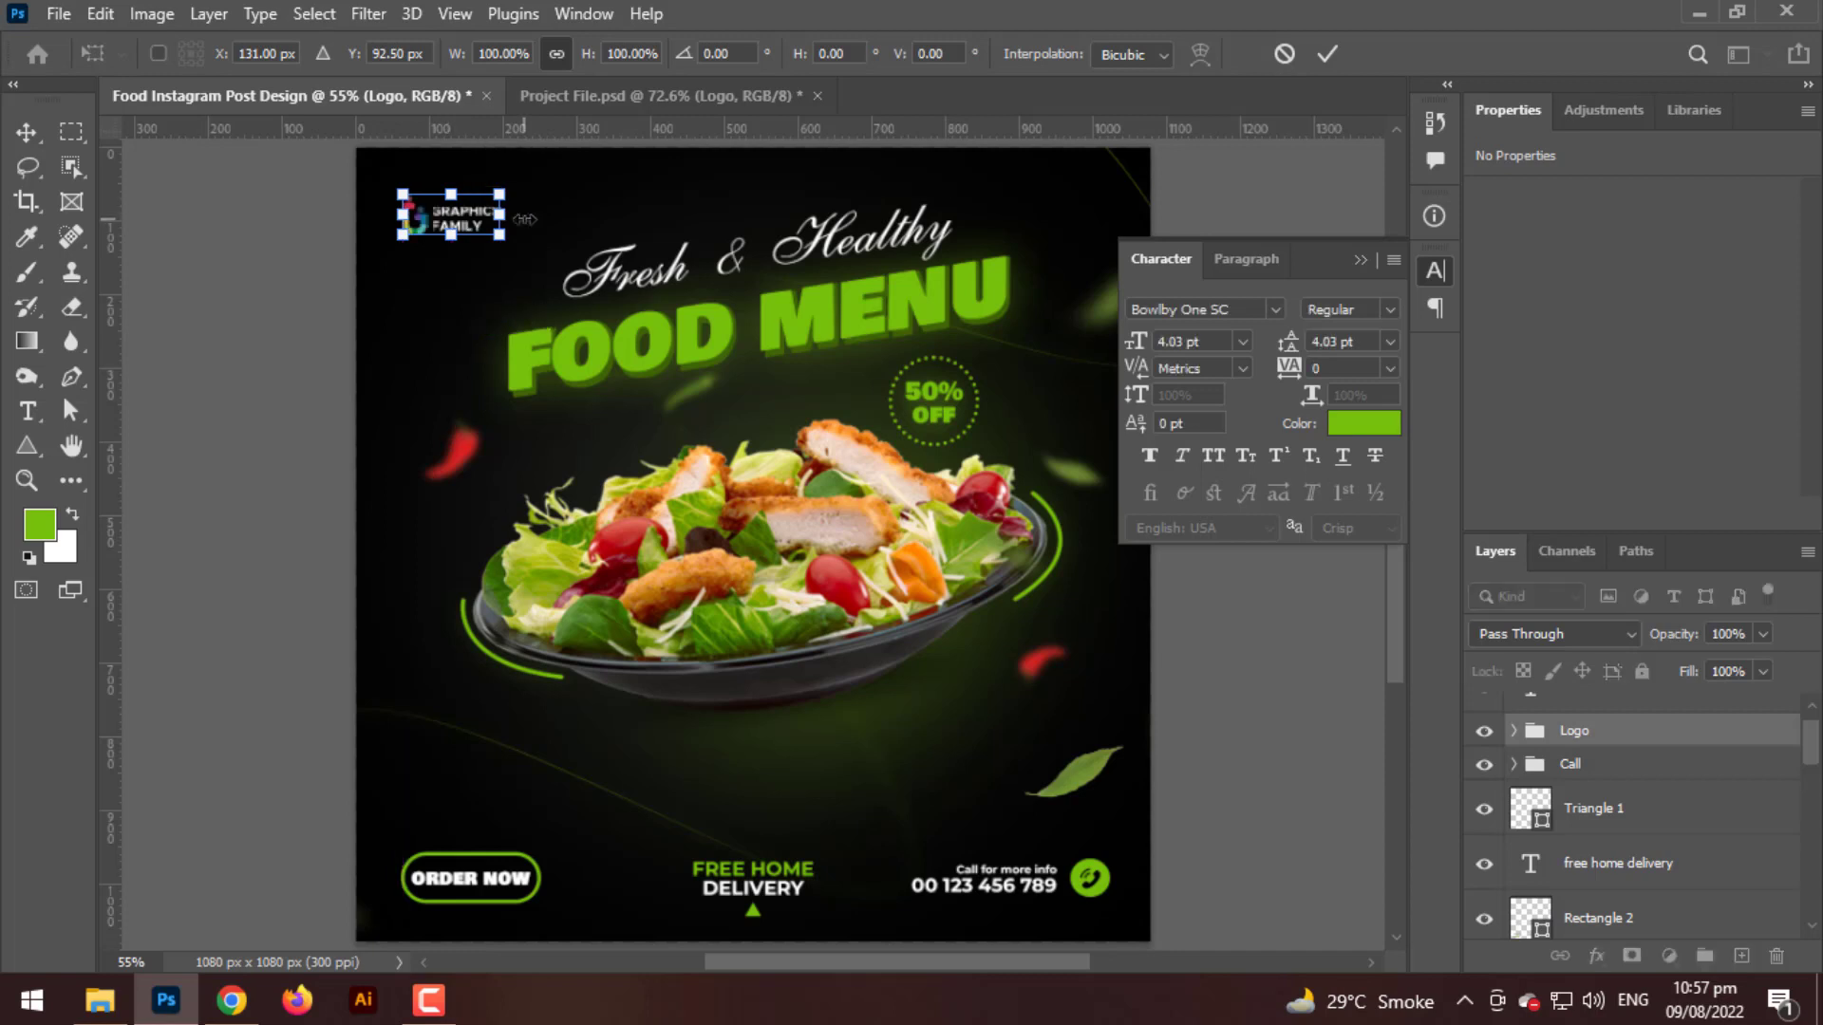
key("Return")
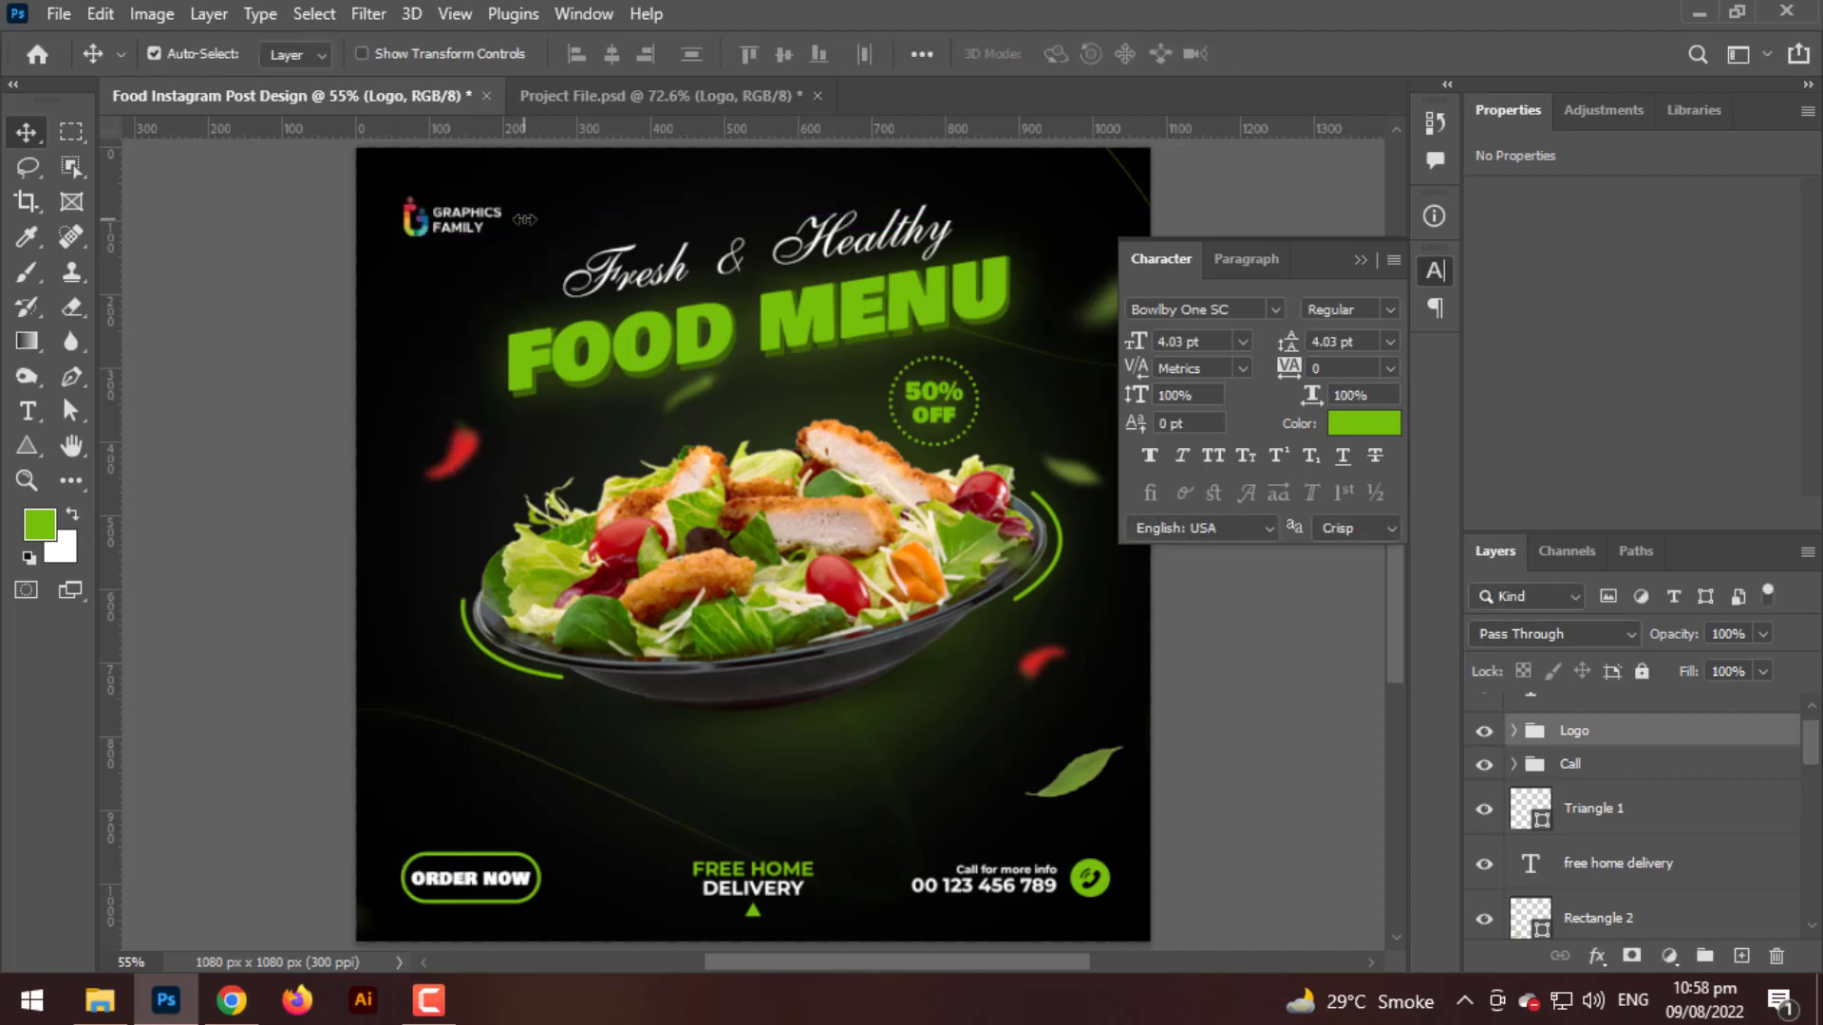
key("Up")
key("Up")
key("Up")
key("Up")
key("Up")
key("Up")
key("Up")
key("Up")
key("Up")
key("Up")
key("Up")
key("Up")
key("Up")
key("Up")
key("ctrl")
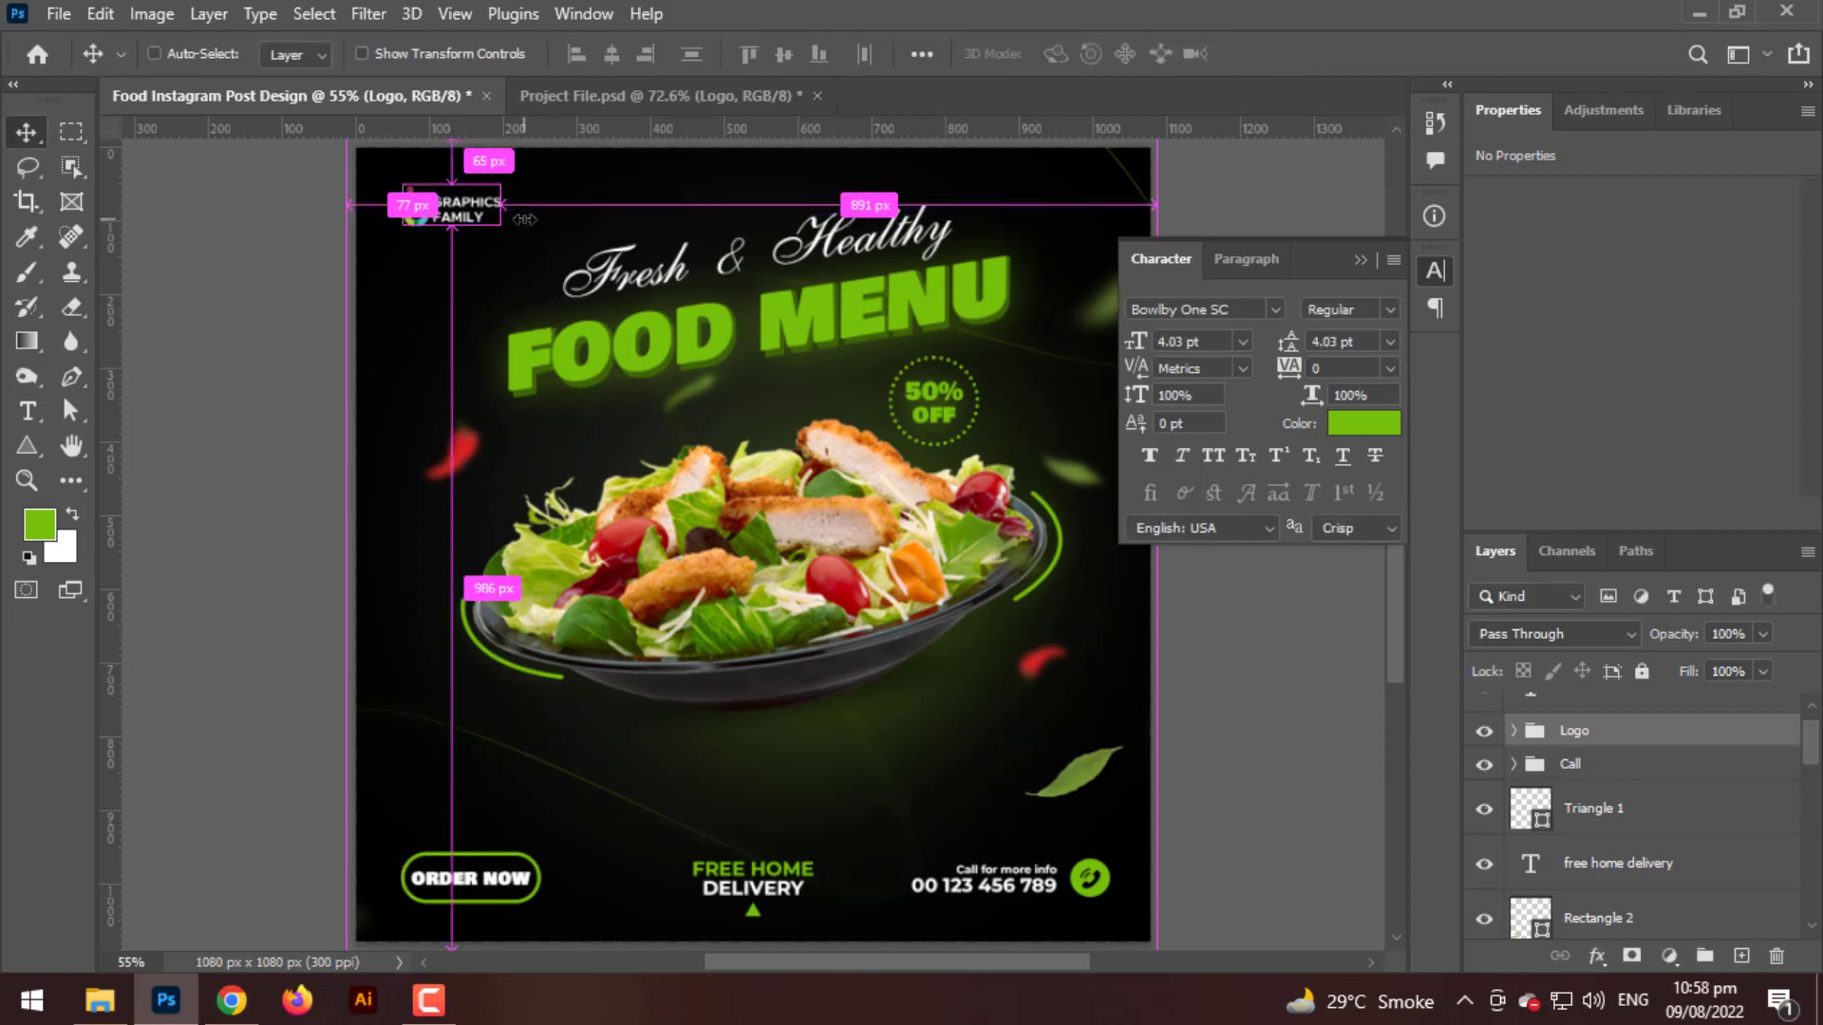
- Collapse the character settings, deselect all layers and view the whole post
left_click(1345, 259)
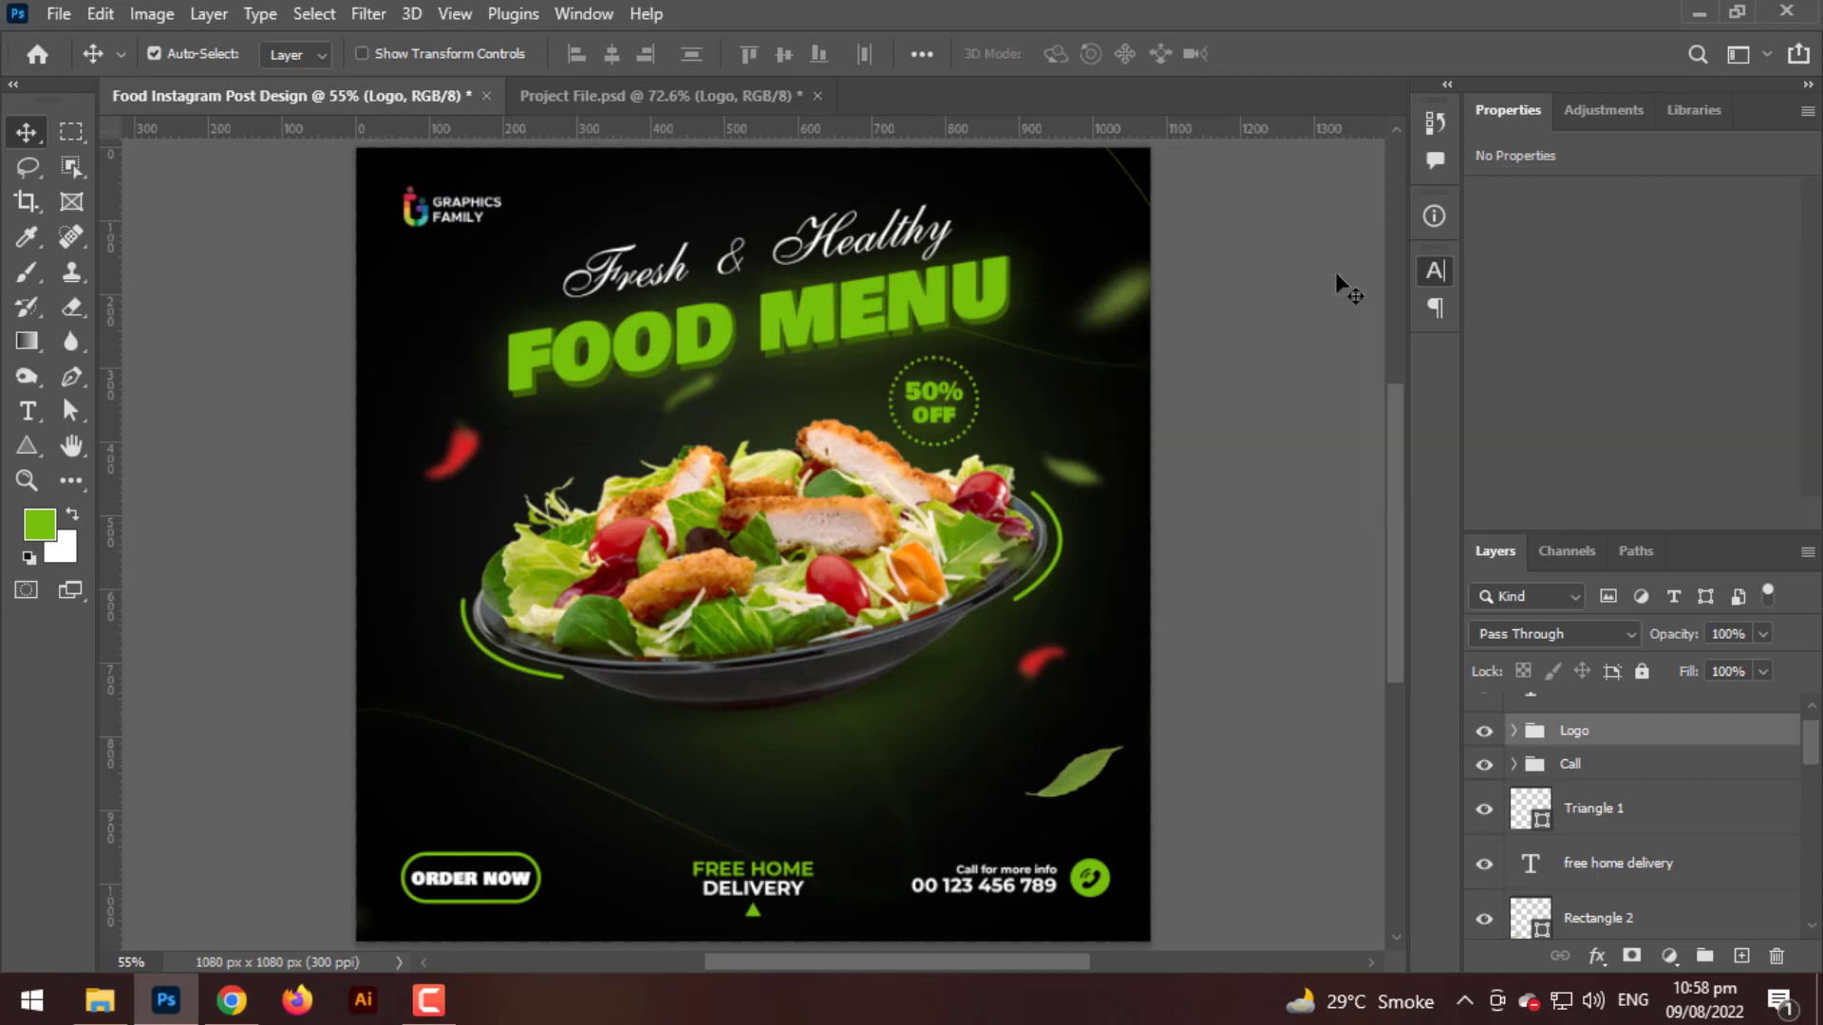
left_click(1234, 318)
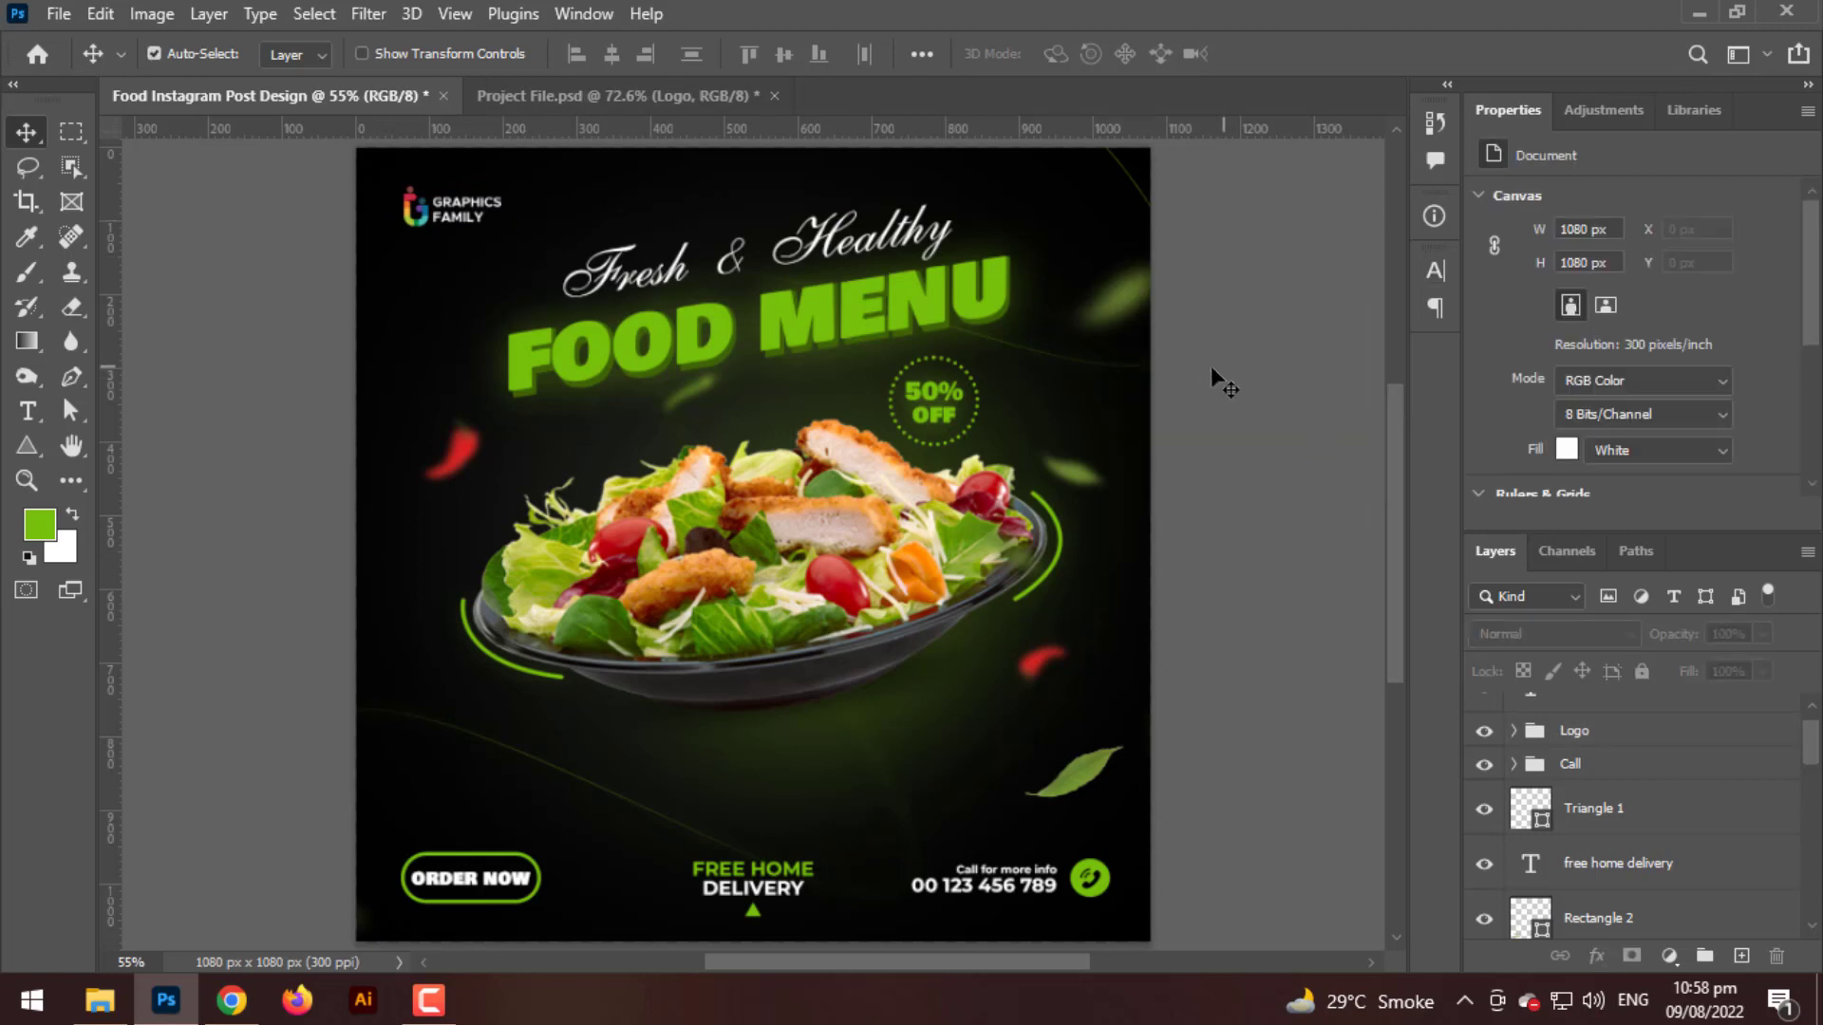
scroll(1185, 405, "down", 2)
scroll(1184, 406, "up", 1)
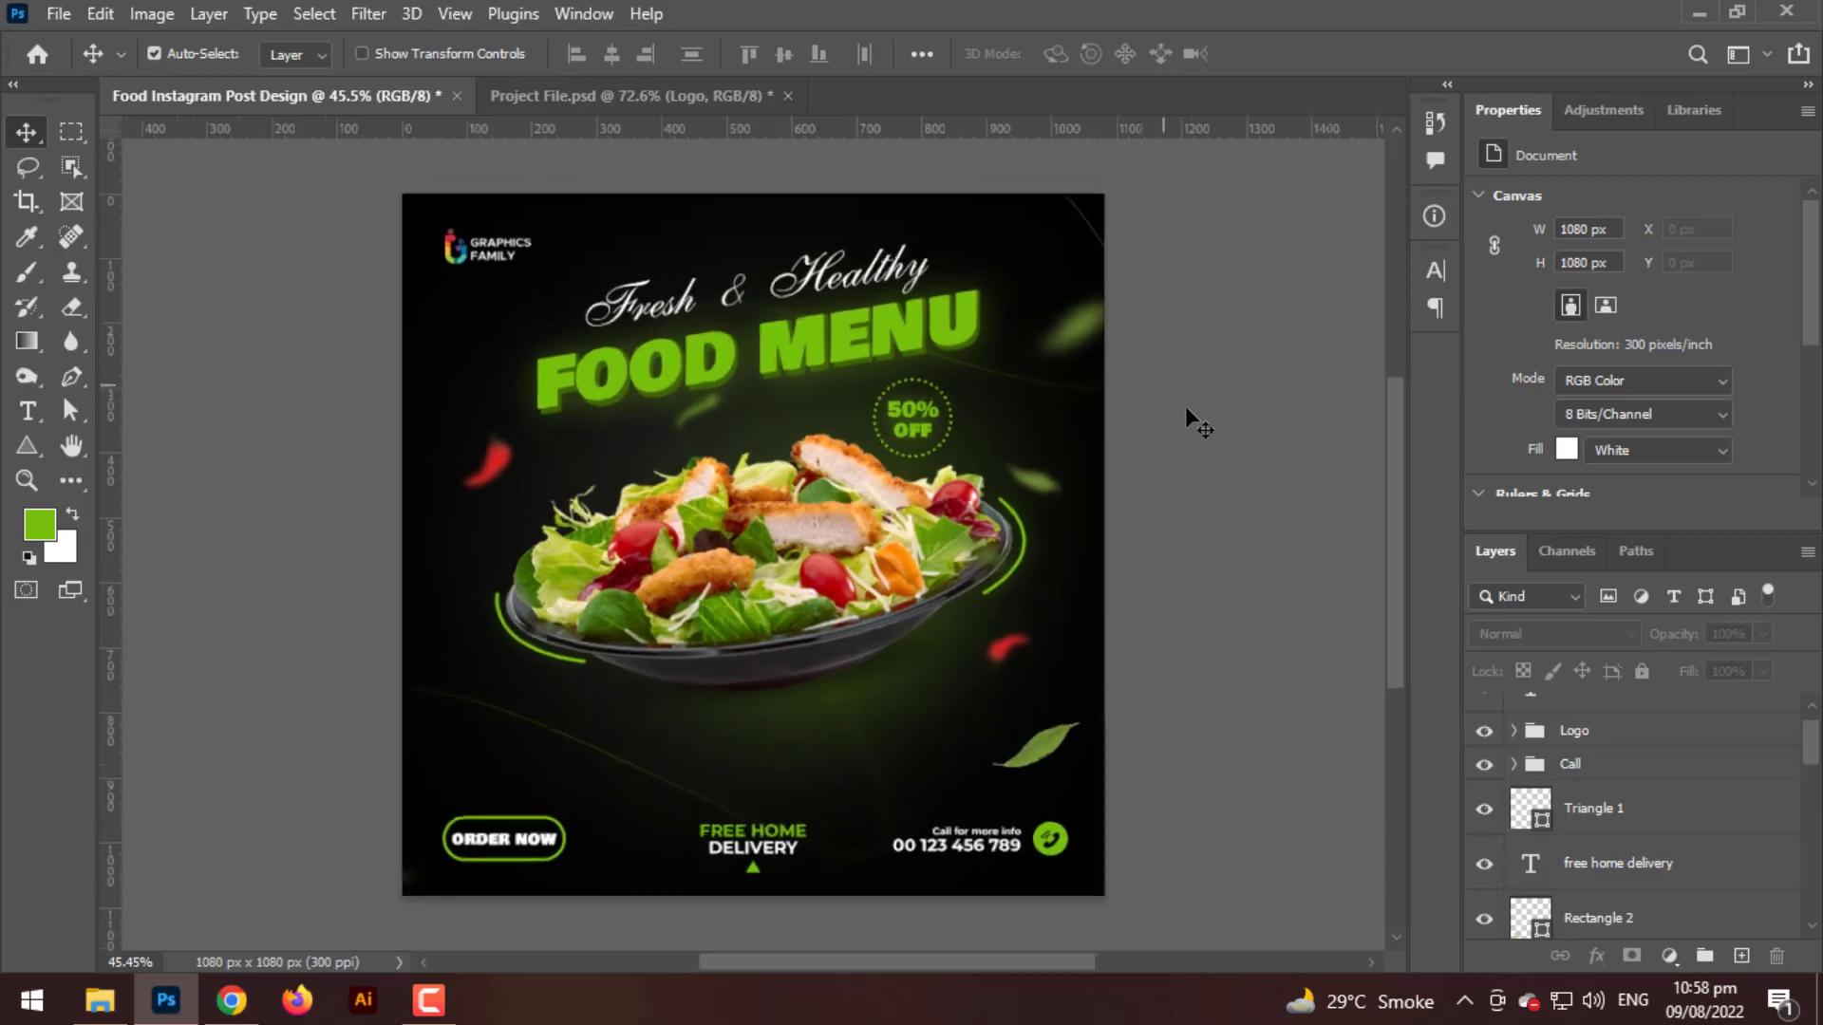